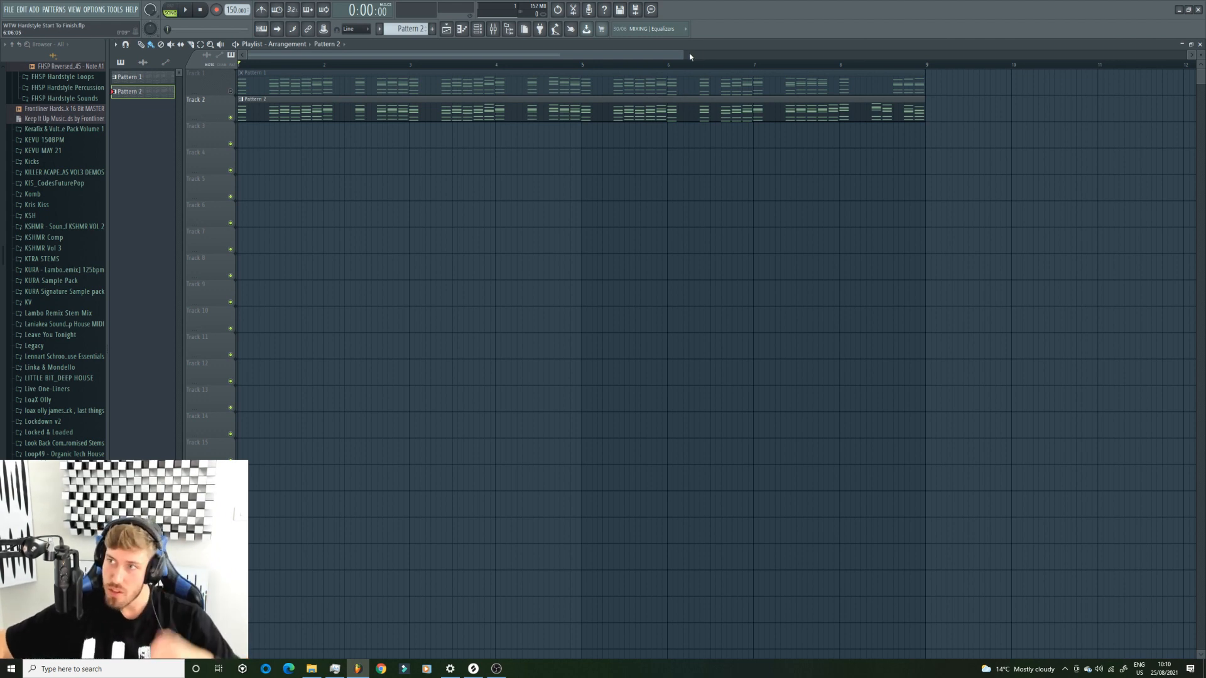
Move the Pattern 1 clip from Track 1 to Track 3 so it starts at bar 9, after the Pattern 2 clip
{"action": "left_click_drag", "start_coordinate": [688, 55], "coordinate": [825, 49]}
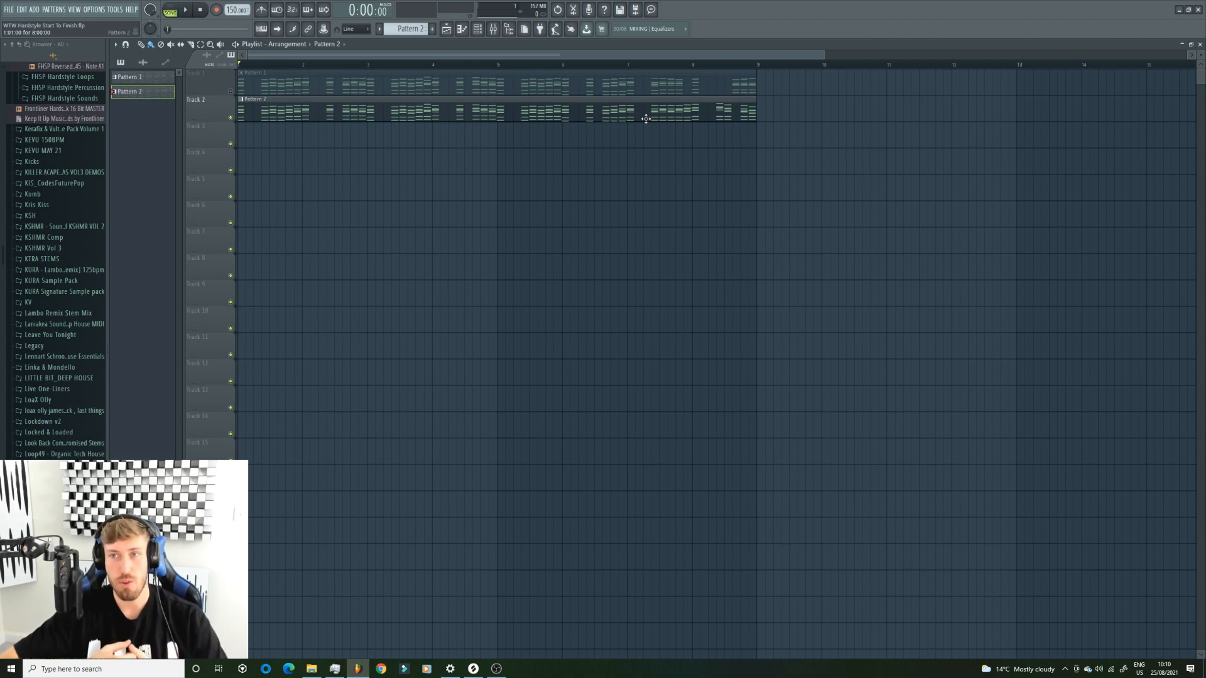
{"action": "left_click", "coordinate": [577, 91]}
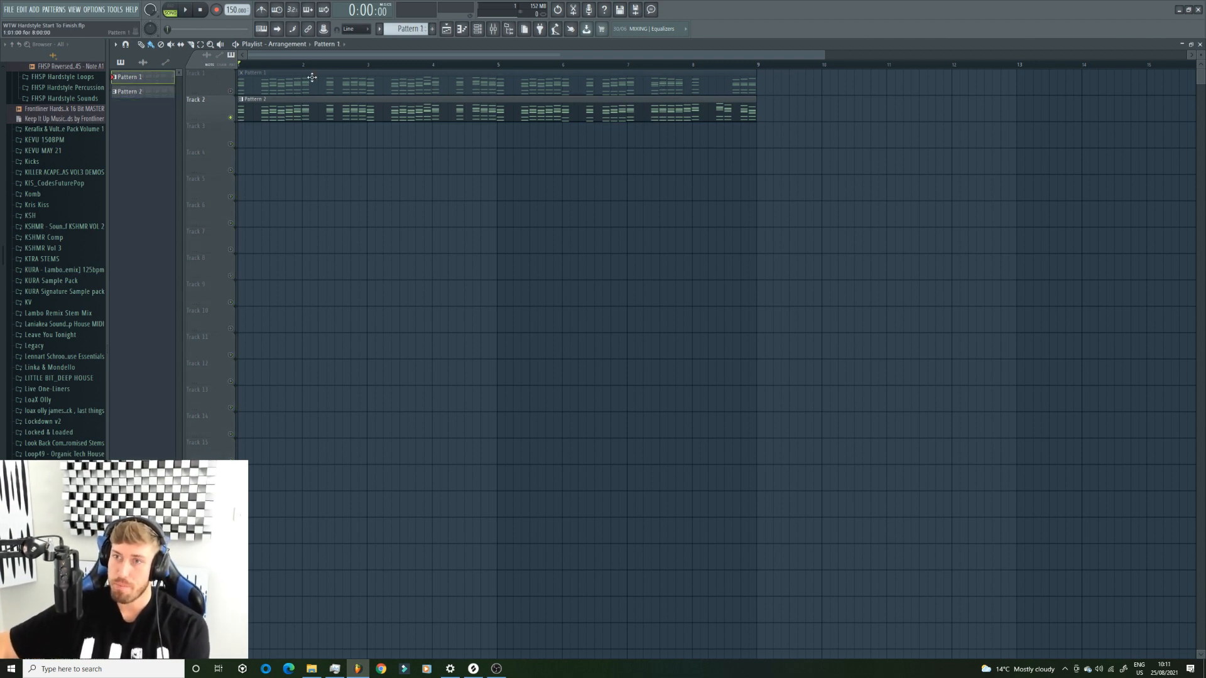
{"action": "left_click_drag", "start_coordinate": [307, 88], "coordinate": [827, 147]}
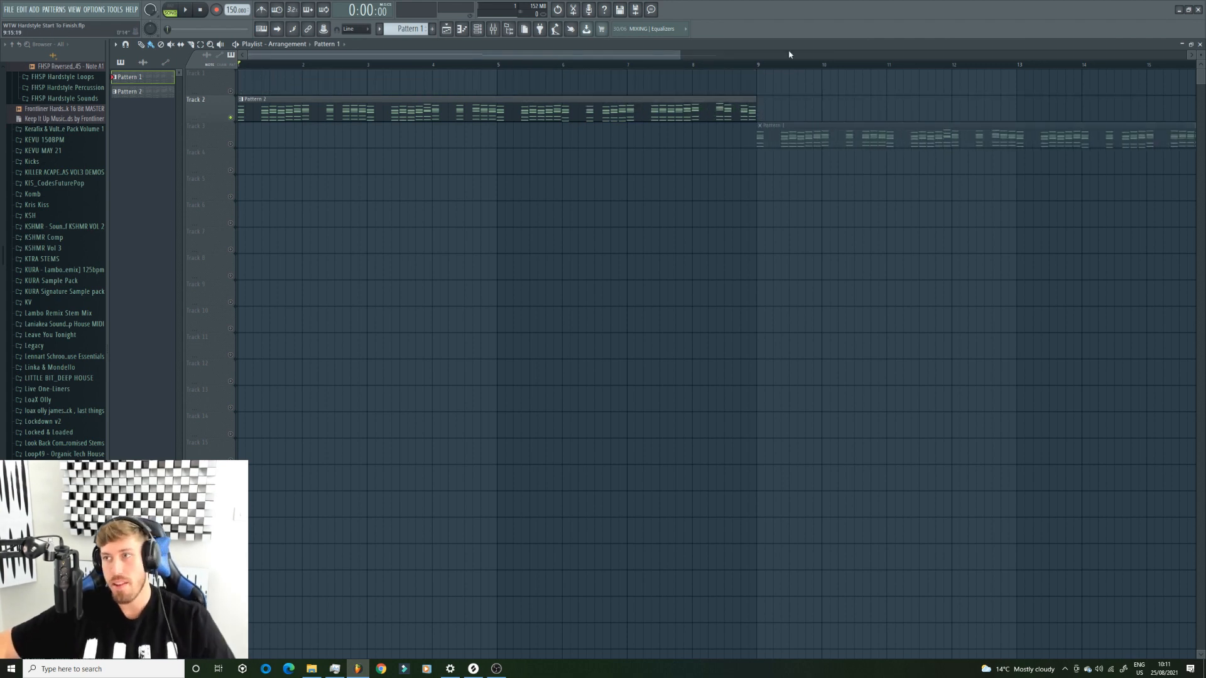
{"action": "left_click_drag", "start_coordinate": [825, 54], "coordinate": [1187, 50]}
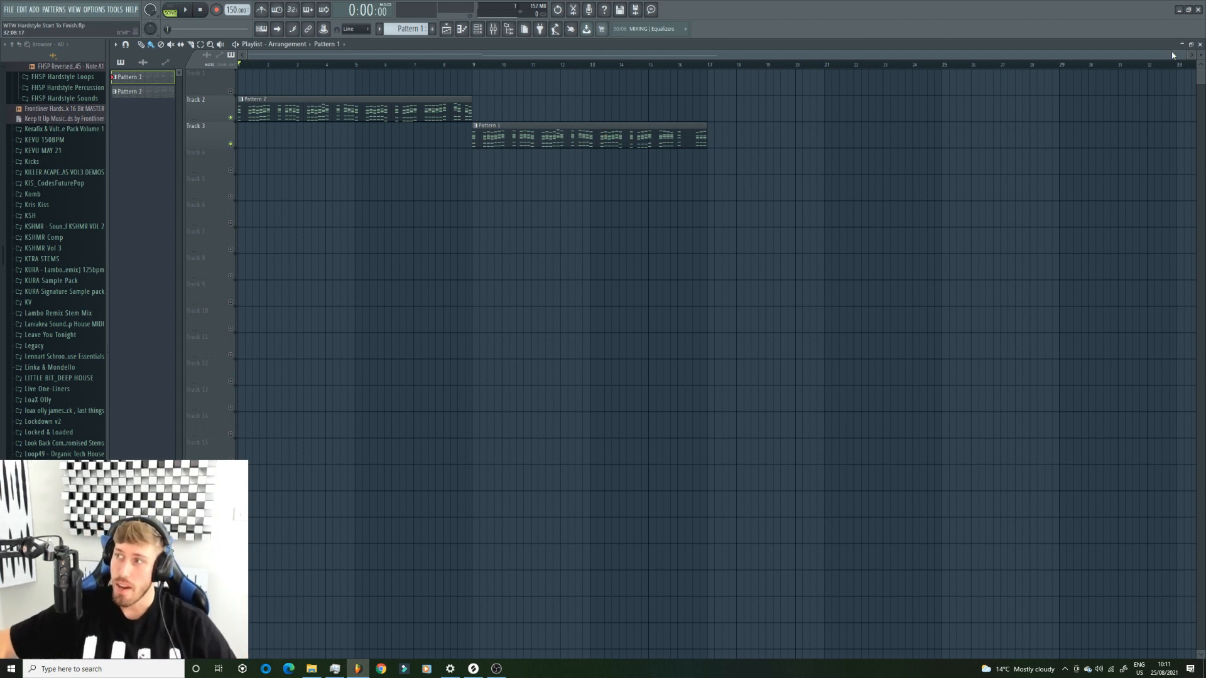
{"action": "left_click_drag", "start_coordinate": [1187, 55], "coordinate": [1077, 24]}
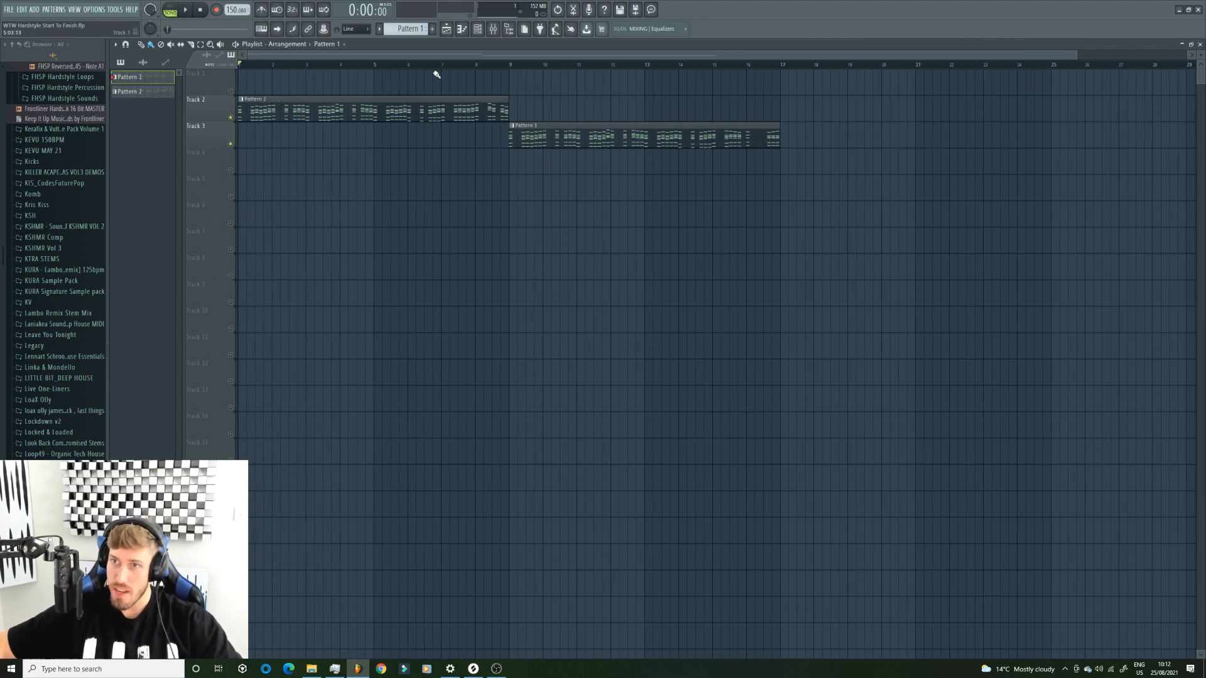
Play the arrangement from the start to hear the Pattern 2 clip
{"action": "left_click", "coordinate": [494, 33]}
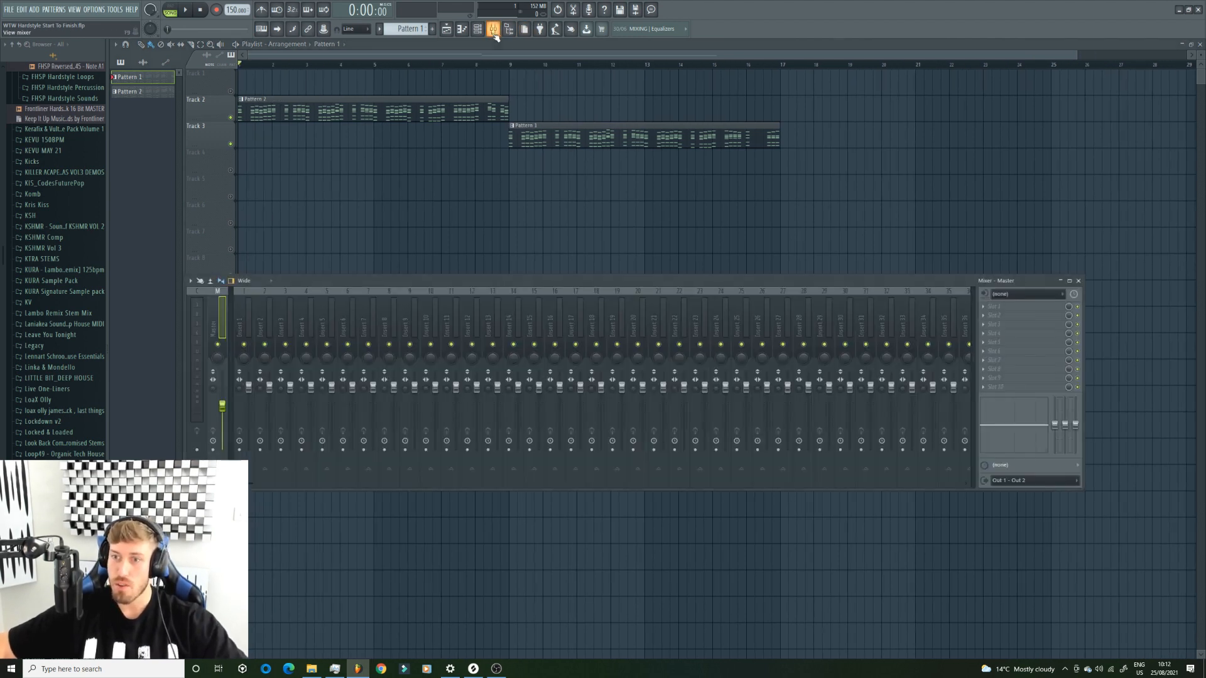
{"action": "left_click", "coordinate": [494, 31]}
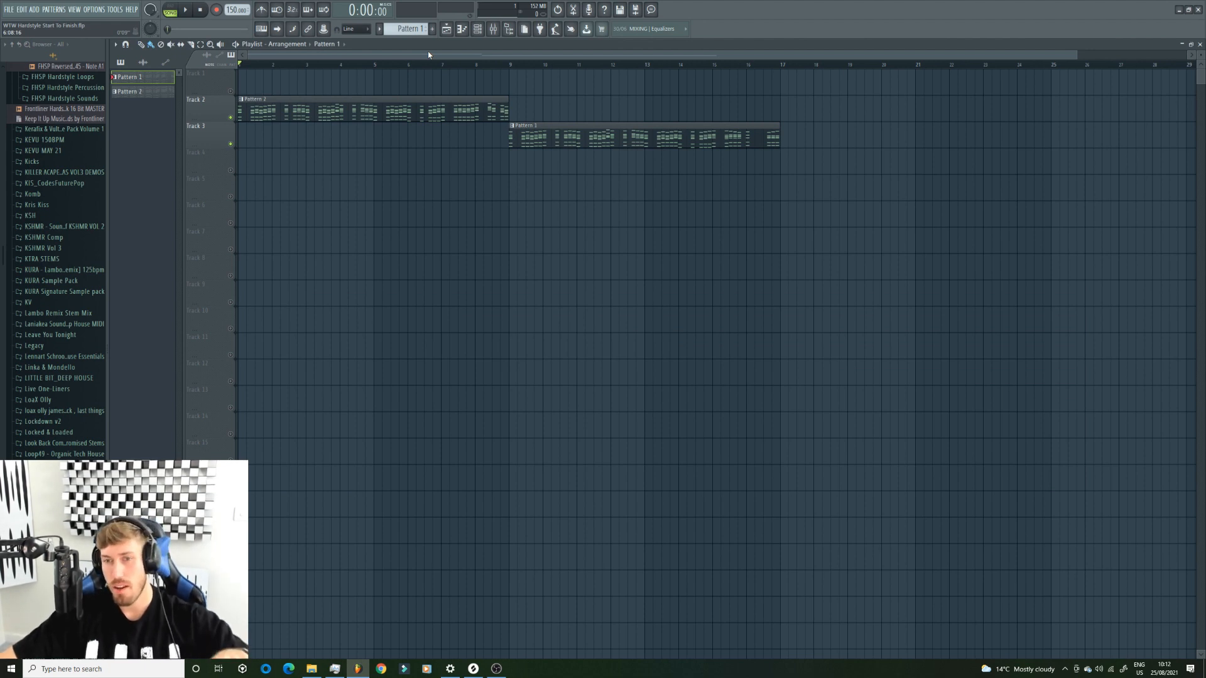
{"action": "key", "text": "space"}
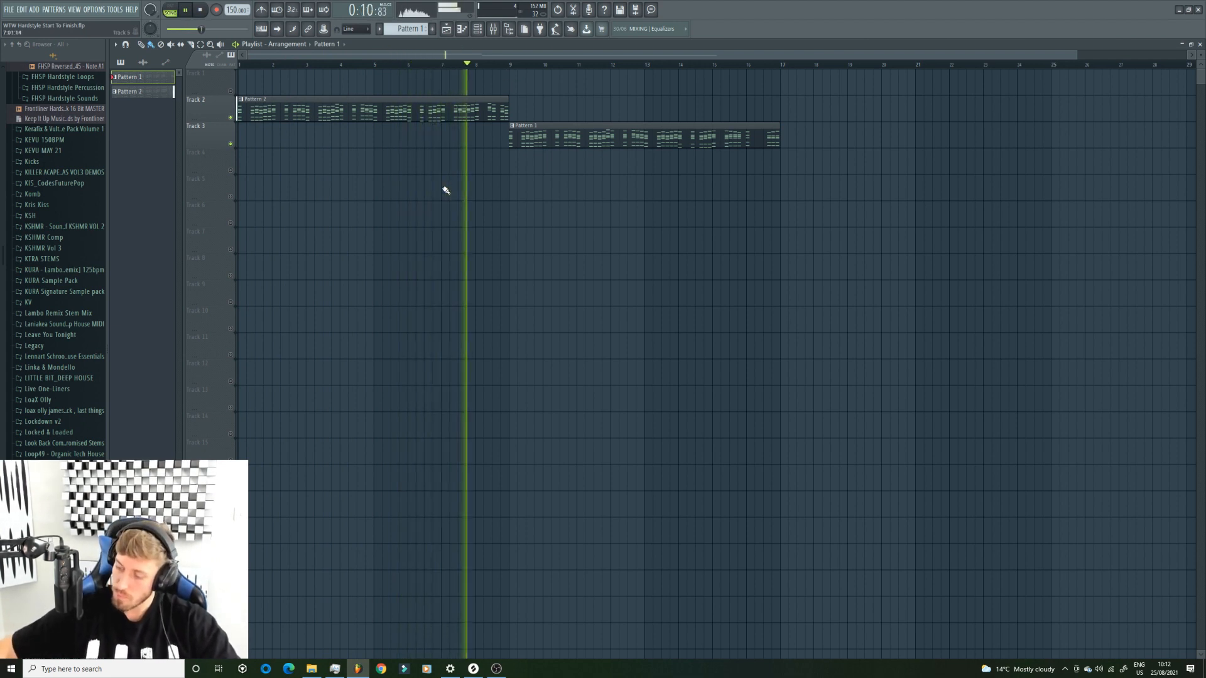
{"action": "key", "text": "space"}
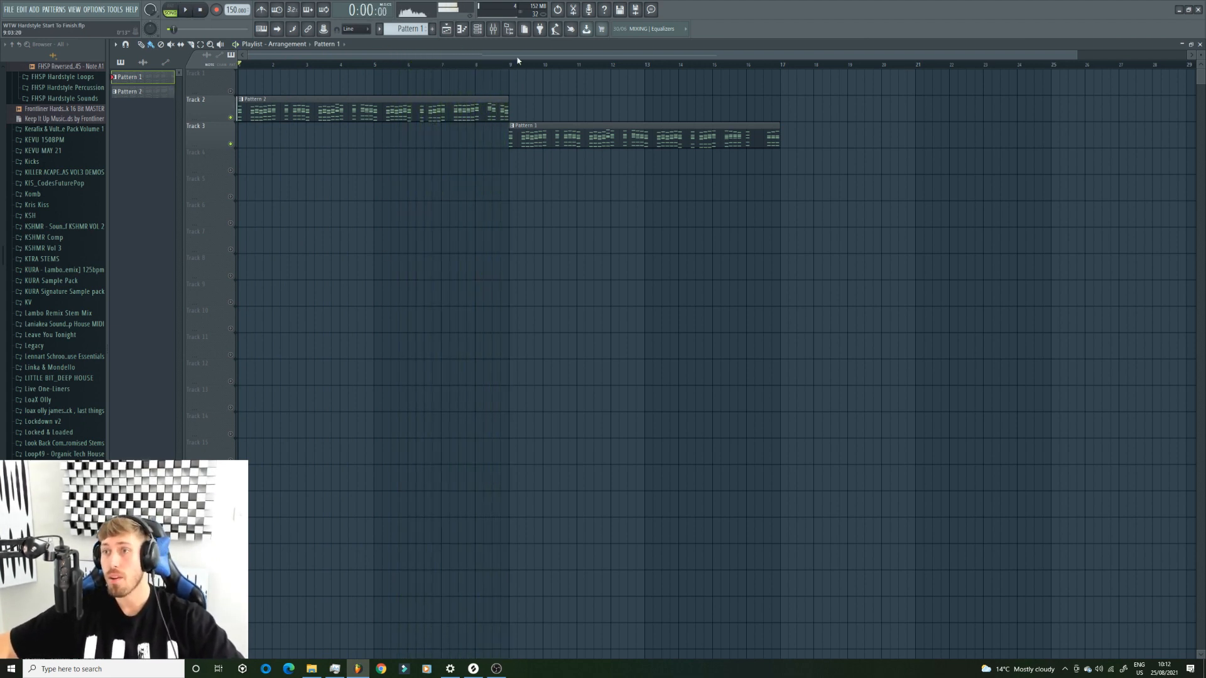
Play the arrangement from bar 9 to hear the Pattern 1 clip, and return the view to bar 1
{"action": "left_click_drag", "start_coordinate": [529, 54], "coordinate": [662, 40]}
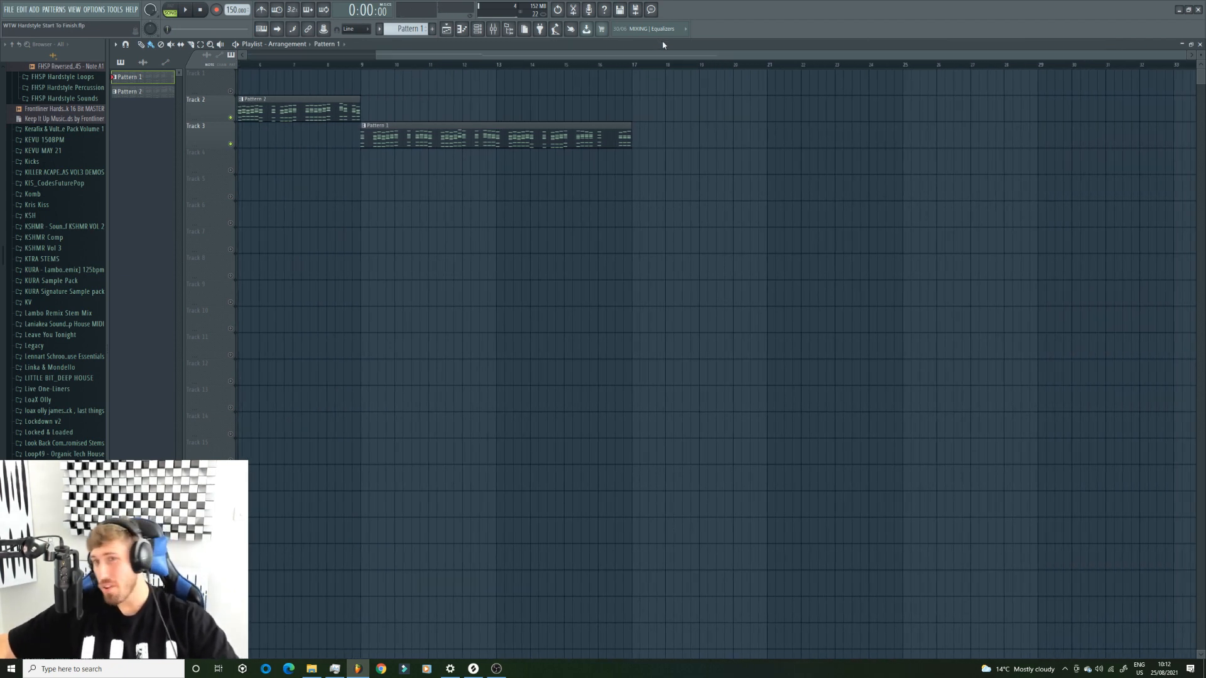
{"action": "left_click", "coordinate": [363, 65]}
{"action": "left_click_drag", "start_coordinate": [376, 55], "coordinate": [411, 55]}
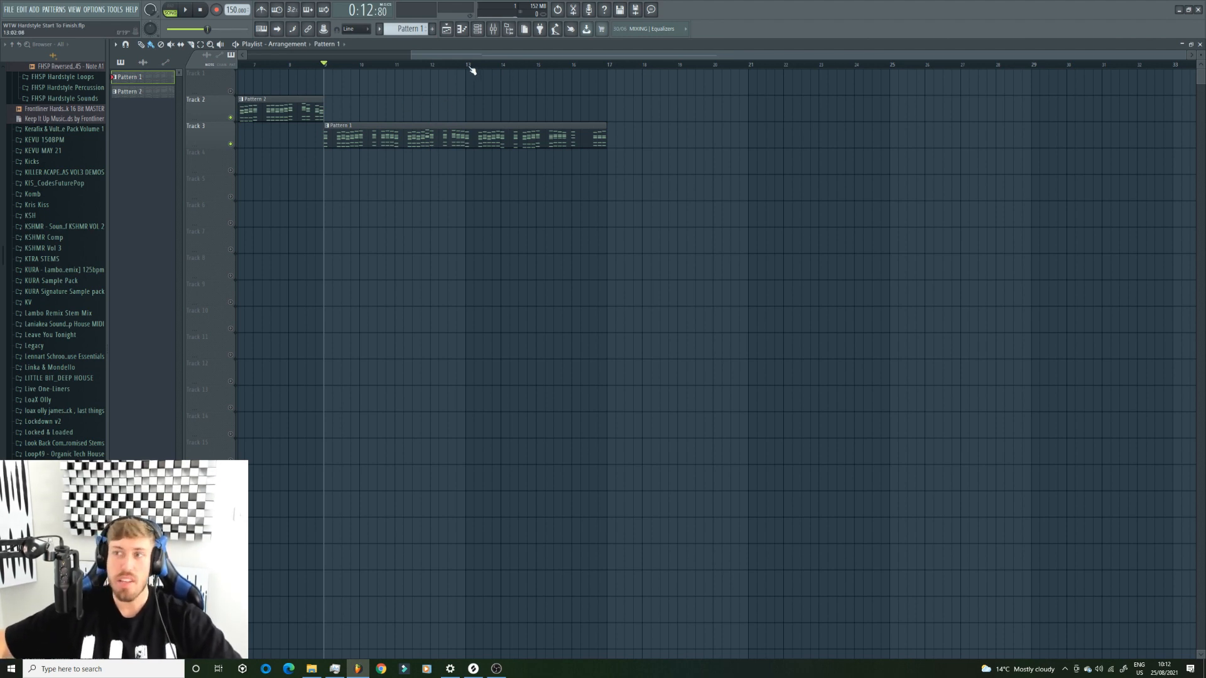
{"action": "key", "text": "space"}
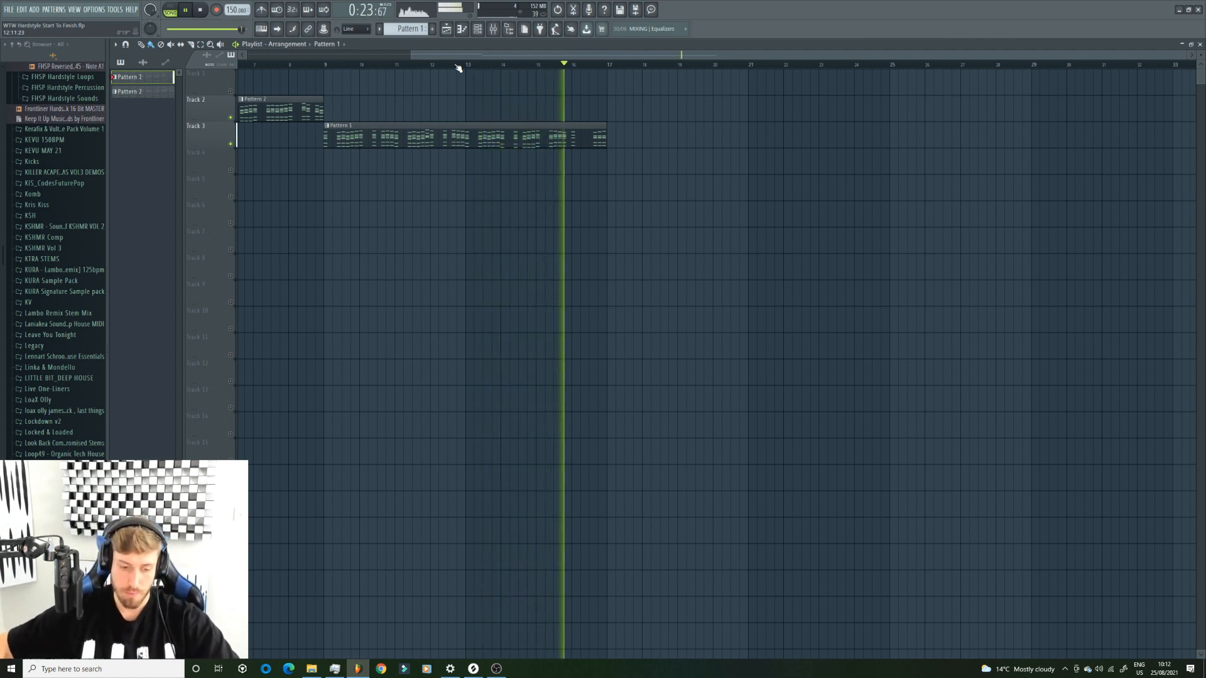
{"action": "key", "text": "space"}
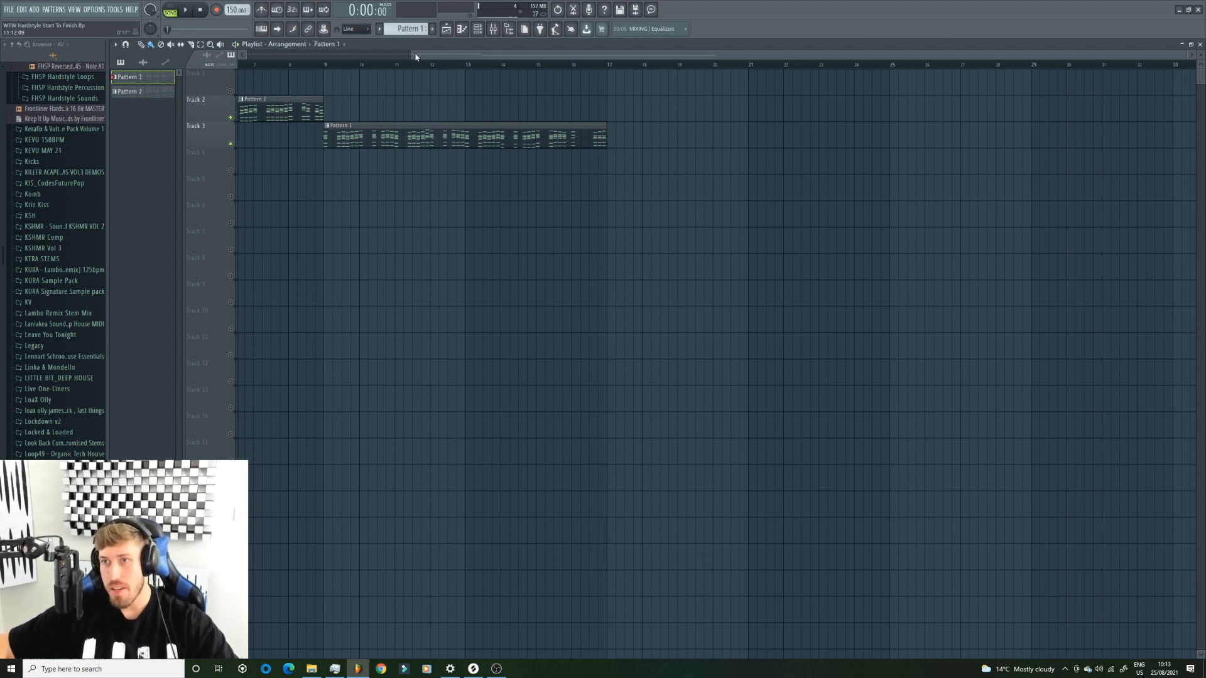
{"action": "left_click", "coordinate": [408, 57]}
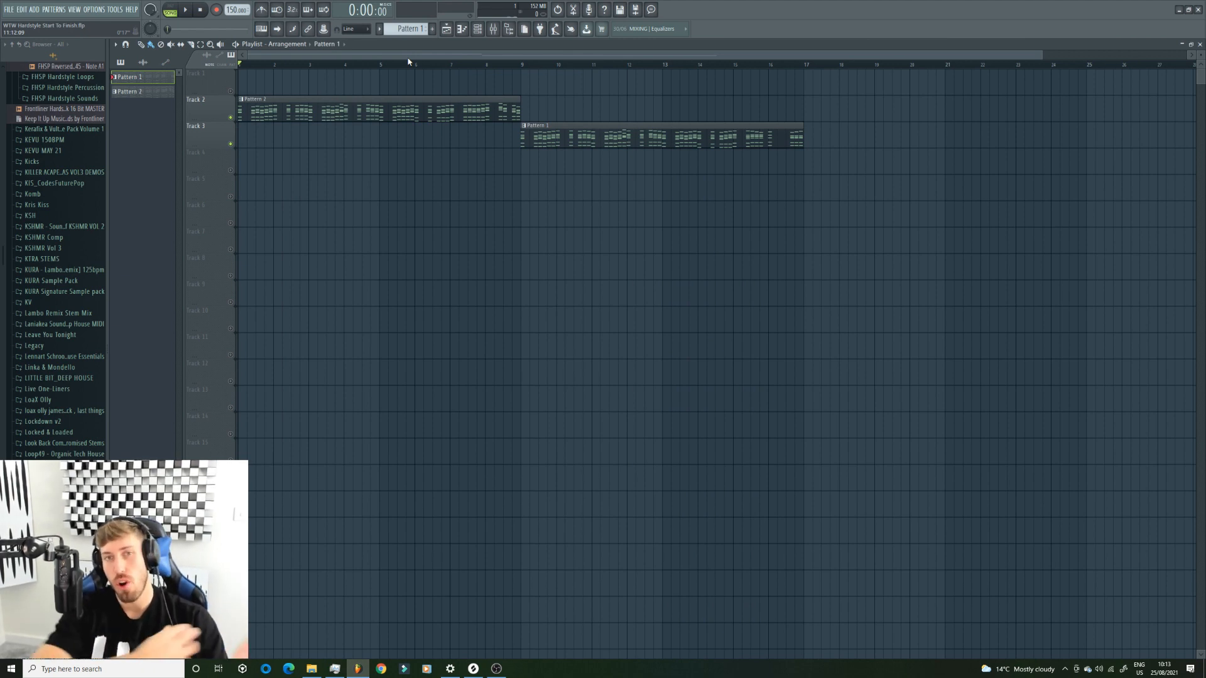
Compare the FL Keys notes of Pattern 1 and Pattern 2 in the piano roll, and play the ending of Pattern 2
{"action": "double_click", "coordinate": [776, 135]}
{"action": "left_click_drag", "start_coordinate": [759, 56], "coordinate": [152, 58]}
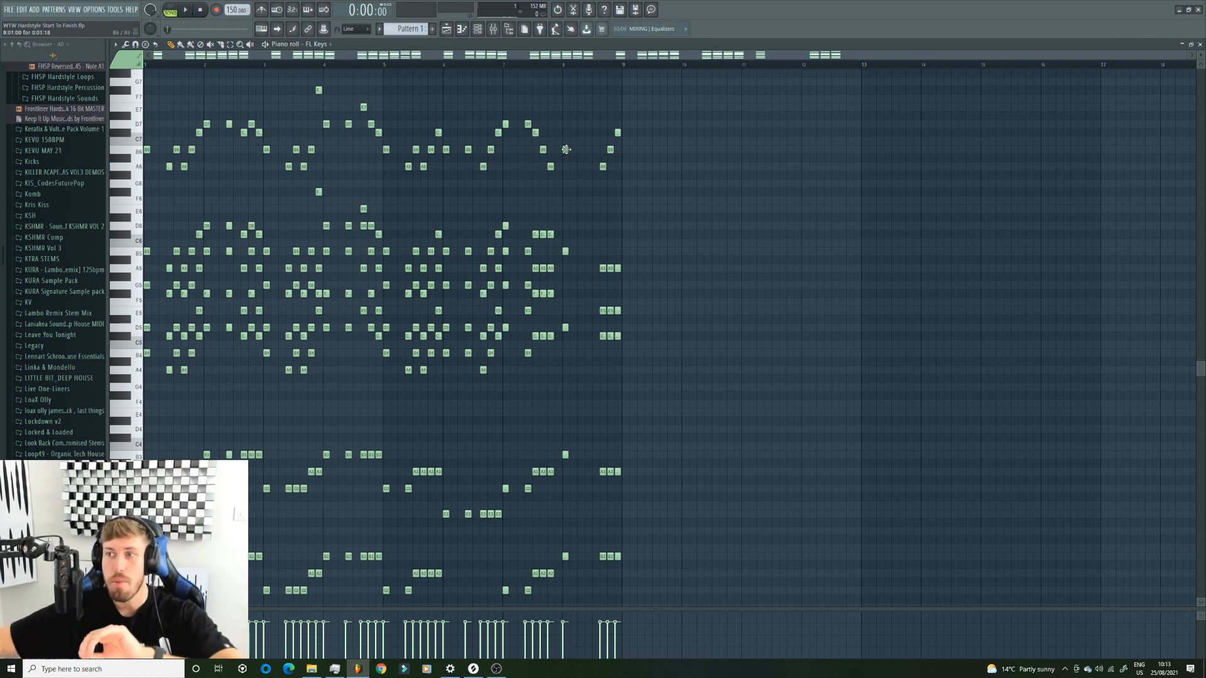
{"action": "left_click", "coordinate": [446, 28]}
{"action": "double_click", "coordinate": [482, 118]}
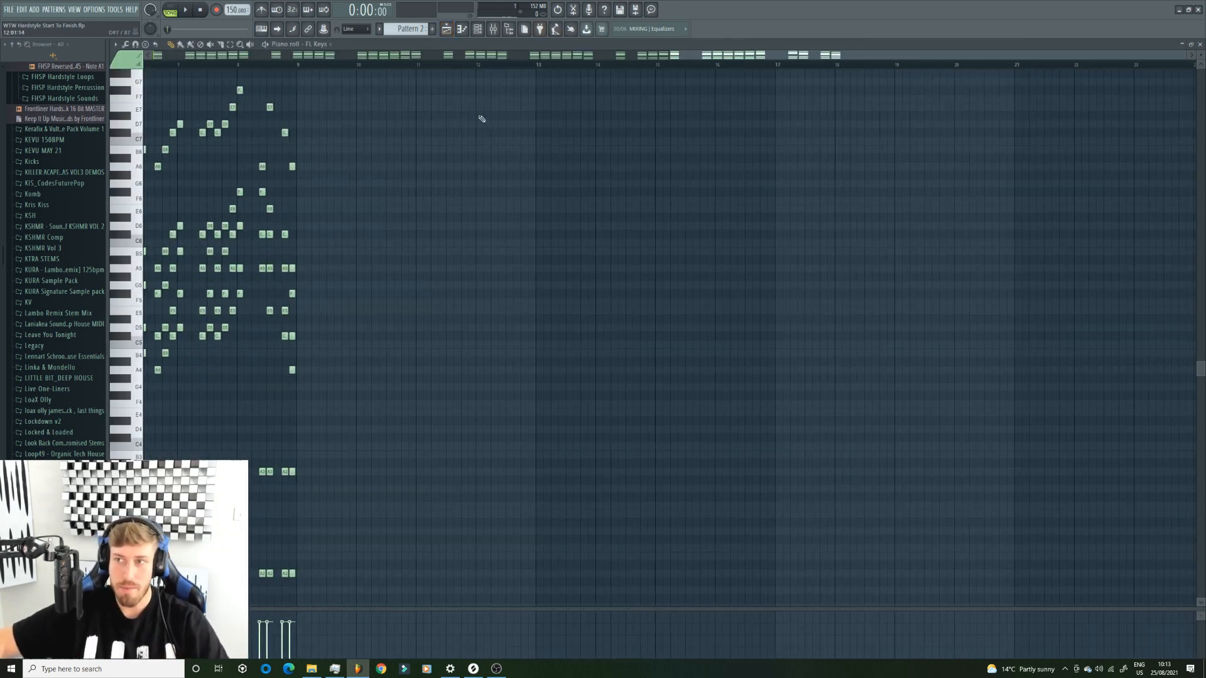
{"action": "scroll", "coordinate": [482, 118], "scroll_direction": "down", "scroll_amount": 2}
{"action": "scroll", "coordinate": [406, 75], "scroll_direction": "down", "scroll_amount": 3}
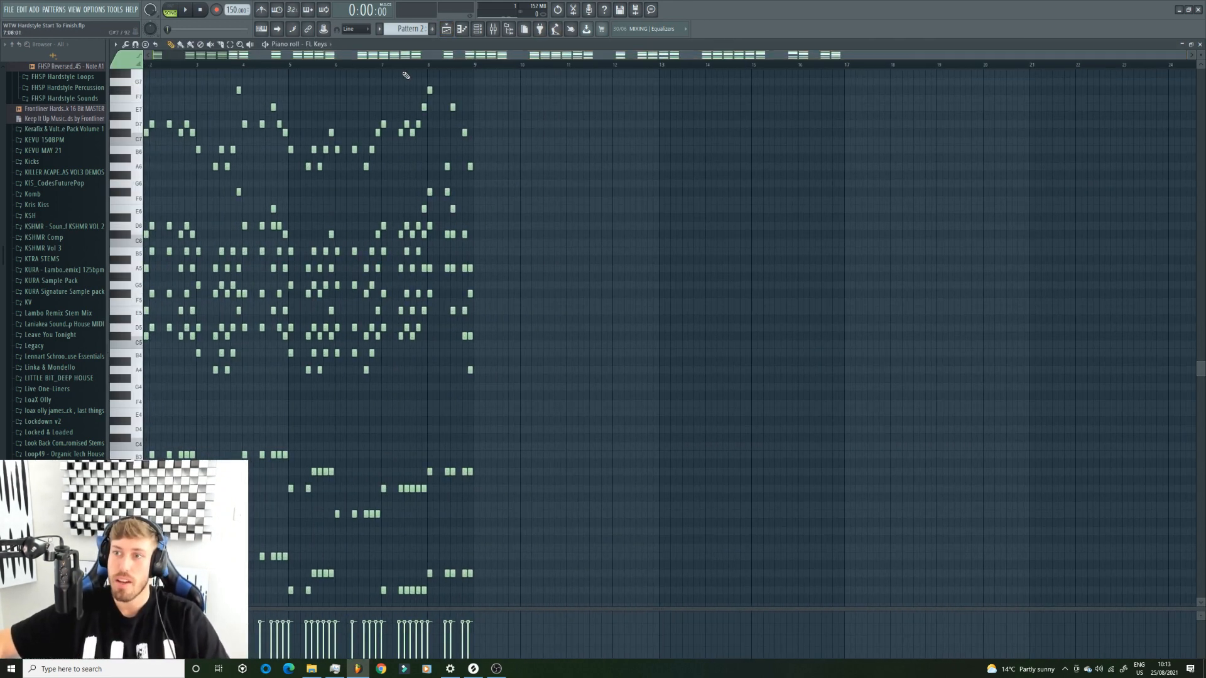
{"action": "key", "text": "space"}
{"action": "left_click", "coordinate": [419, 65]}
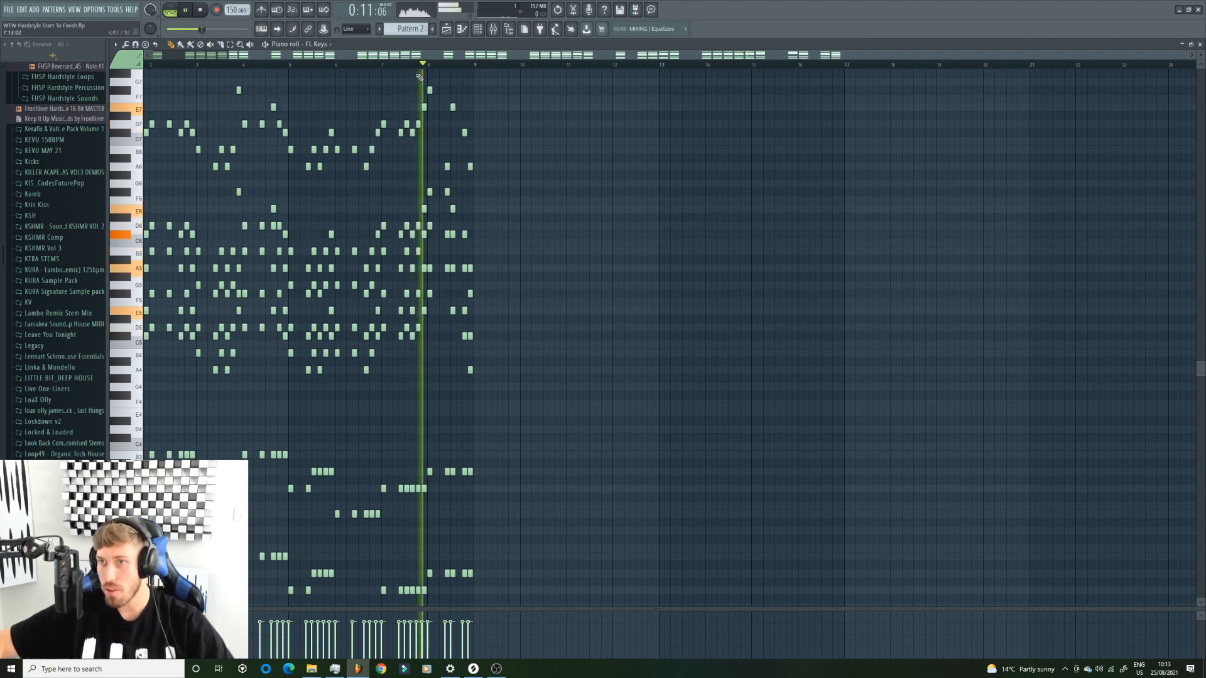
{"action": "key", "text": "space"}
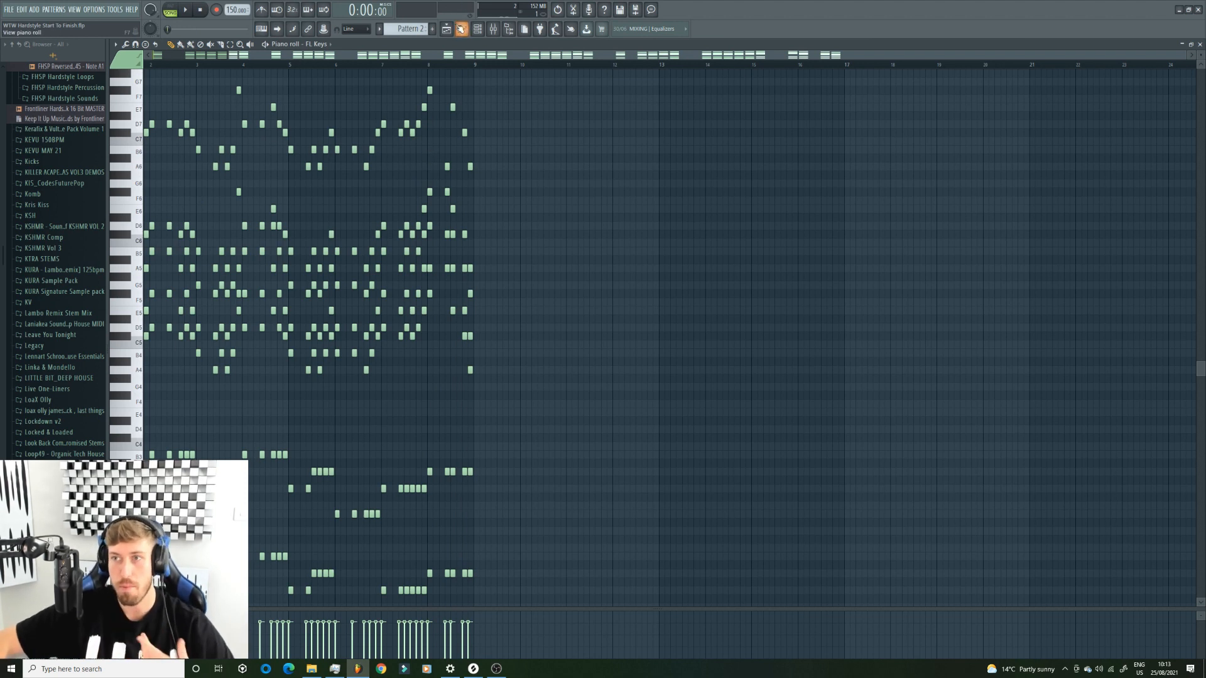
Delete the Pattern 2 clip from the playlist and place a Pattern 1 clip at bar 1 on Track 3
{"action": "left_click", "coordinate": [461, 29]}
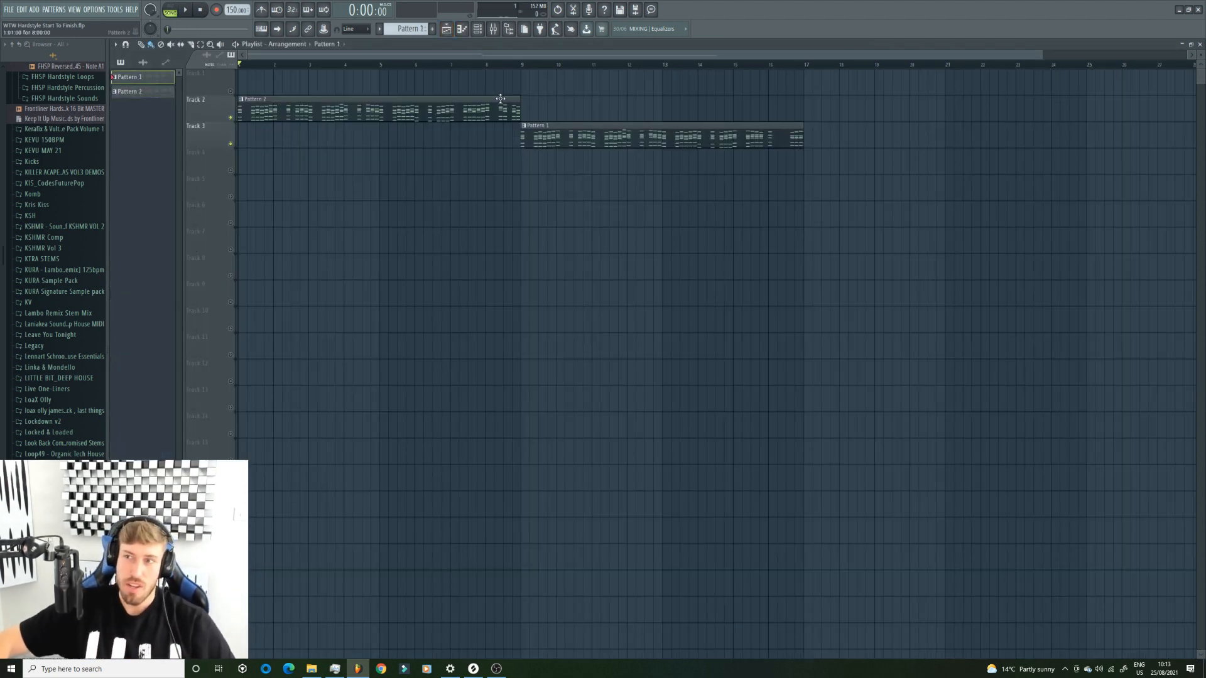
{"action": "right_click", "coordinate": [252, 112]}
{"action": "left_click", "coordinate": [252, 138]}
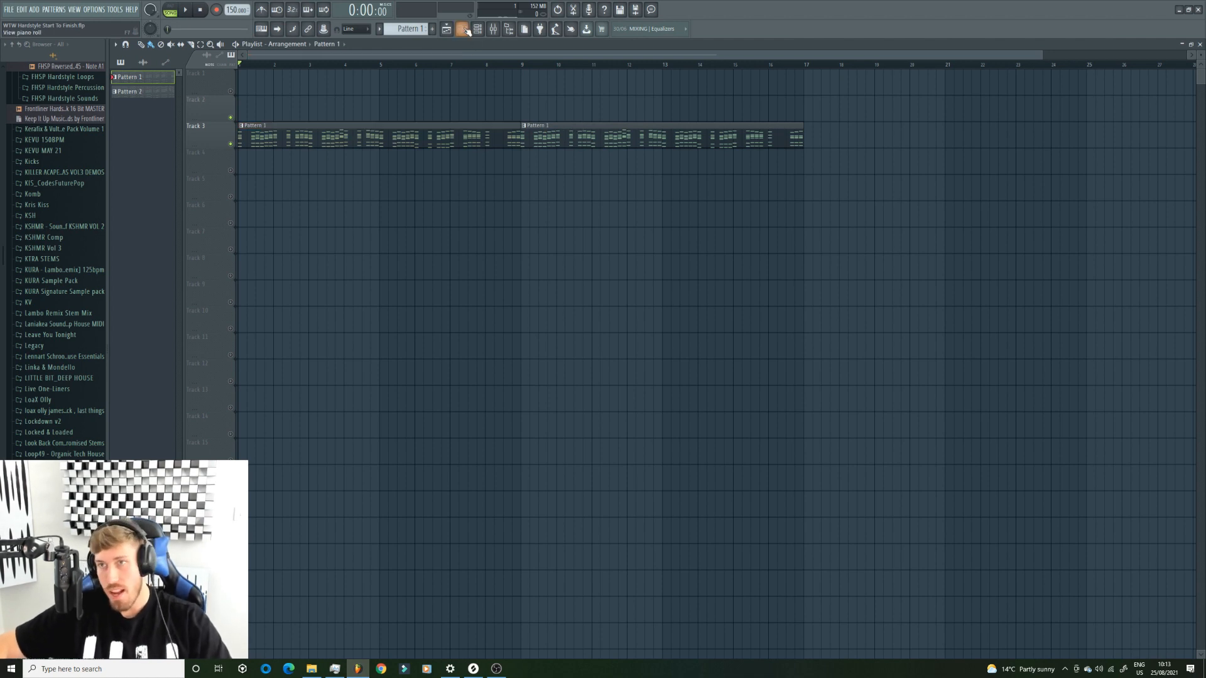
{"action": "left_click_drag", "start_coordinate": [1043, 57], "coordinate": [811, 74]}
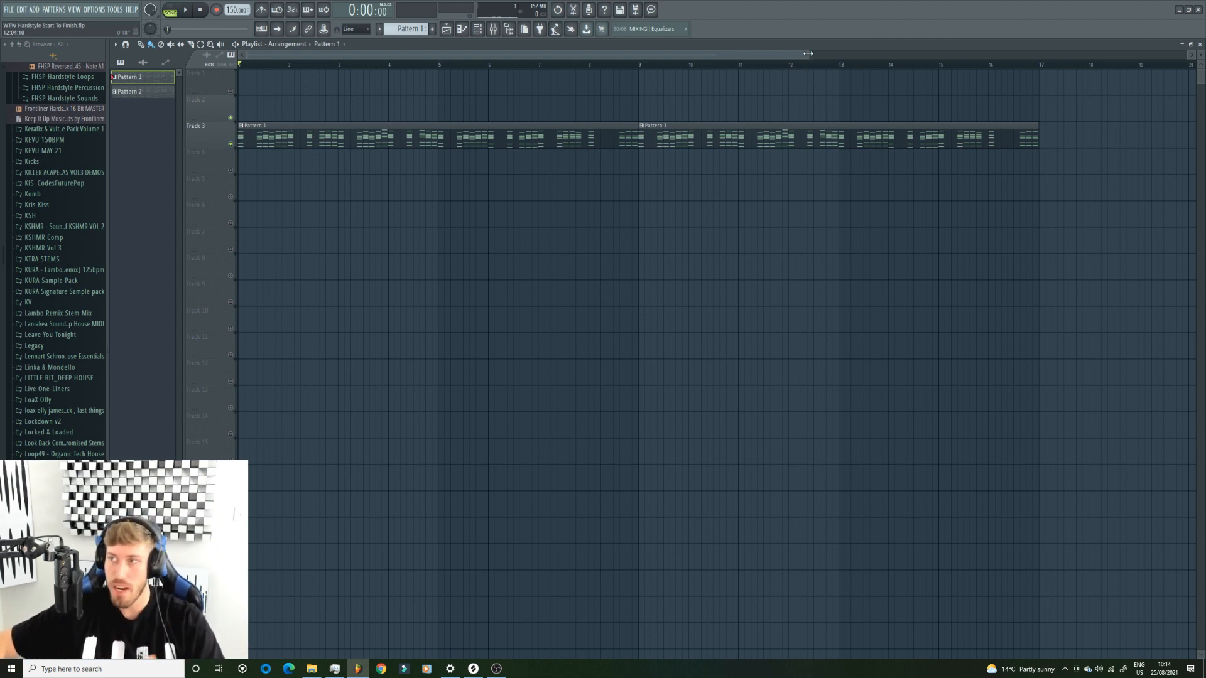
{"action": "scroll", "coordinate": [810, 73], "scroll_direction": "down", "scroll_amount": 2}
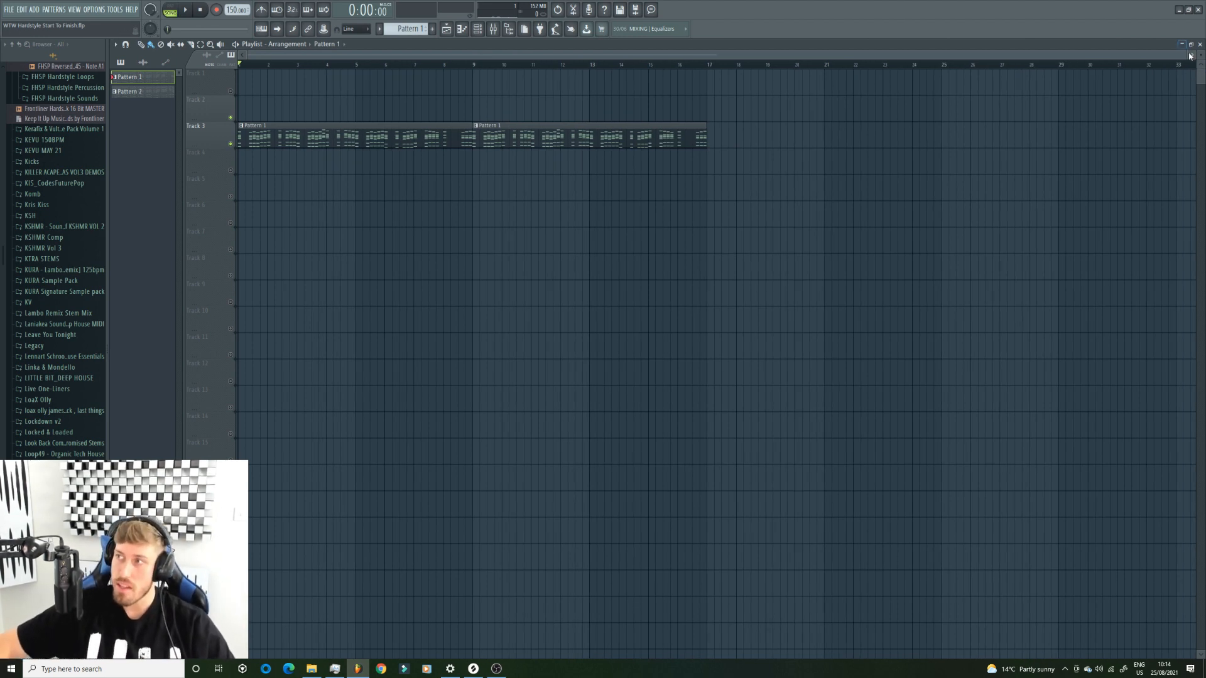
{"action": "scroll", "coordinate": [765, 76], "scroll_direction": "up", "scroll_amount": 2}
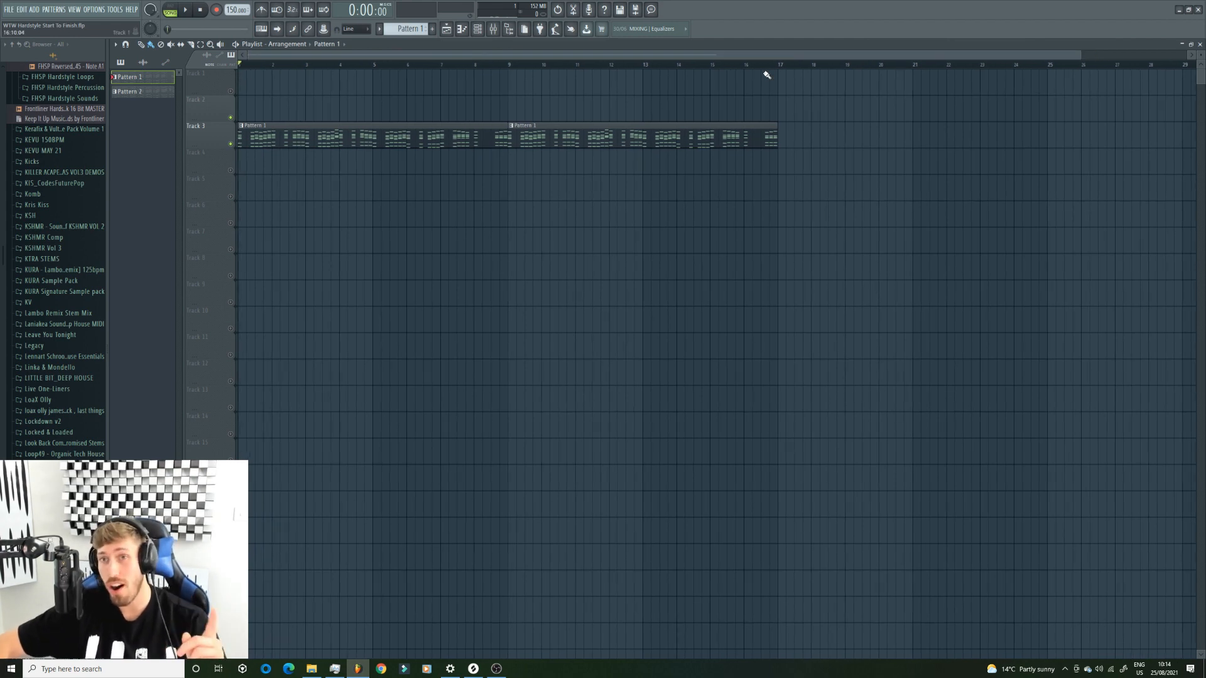
{"action": "left_click_drag", "start_coordinate": [1081, 54], "coordinate": [908, 48]}
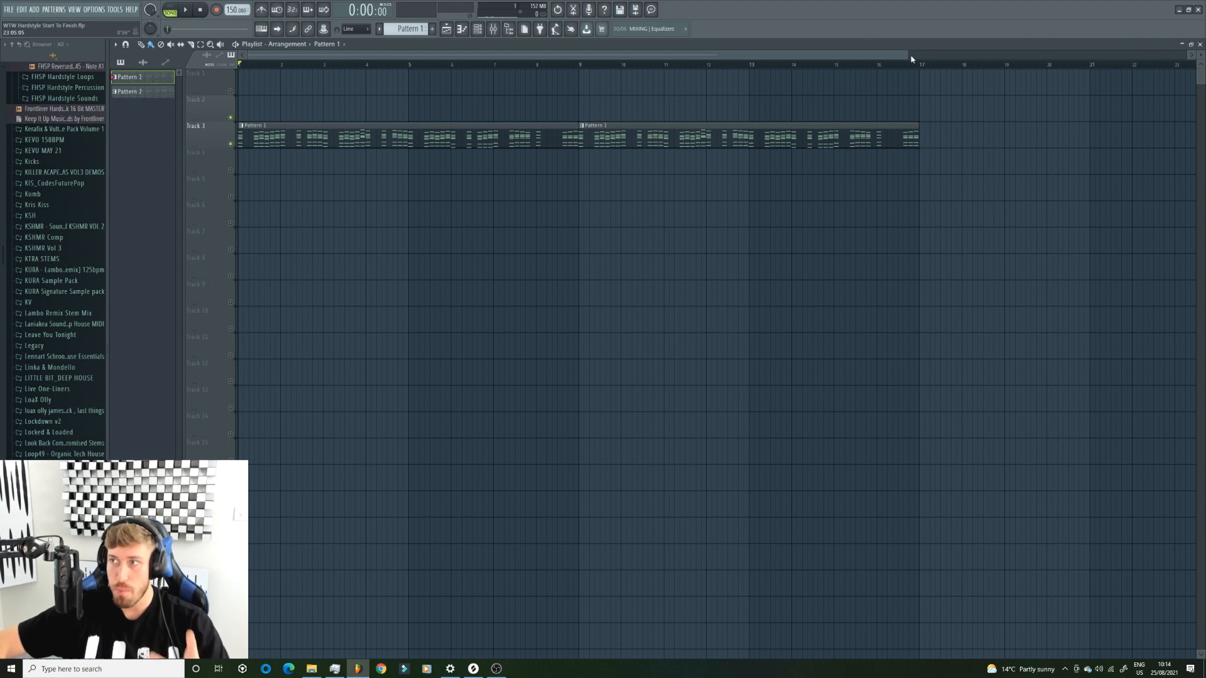
{"action": "left_click_drag", "start_coordinate": [908, 54], "coordinate": [882, 60]}
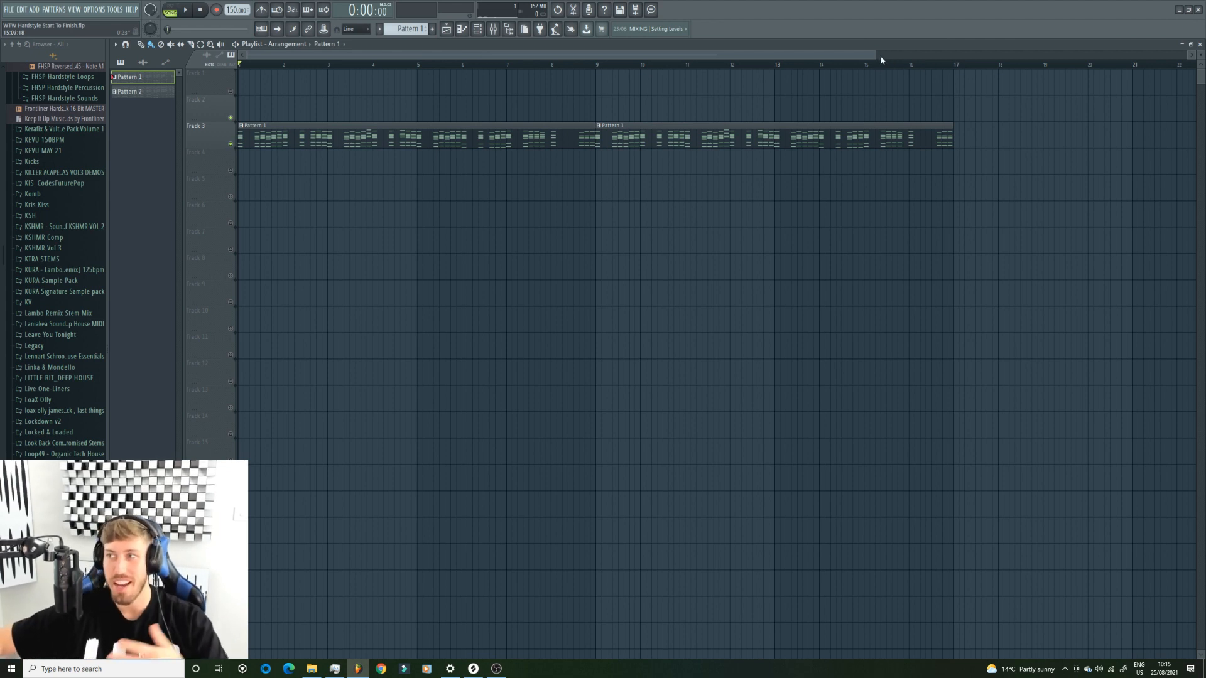
{"action": "left_click_drag", "start_coordinate": [876, 55], "coordinate": [767, 56]}
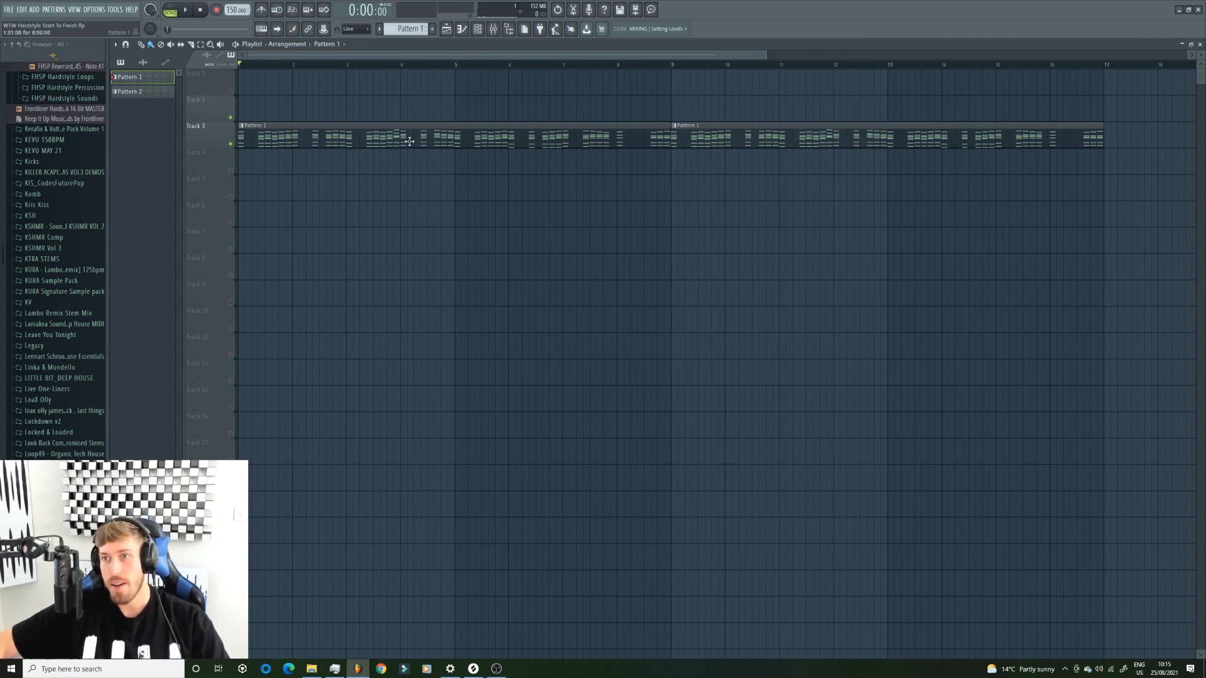
Open Pattern 1 in the piano roll and select the whole highest line of FL Keys melody notes
{"action": "double_click", "coordinate": [453, 135]}
{"action": "left_click_drag", "start_coordinate": [450, 55], "coordinate": [183, 55]}
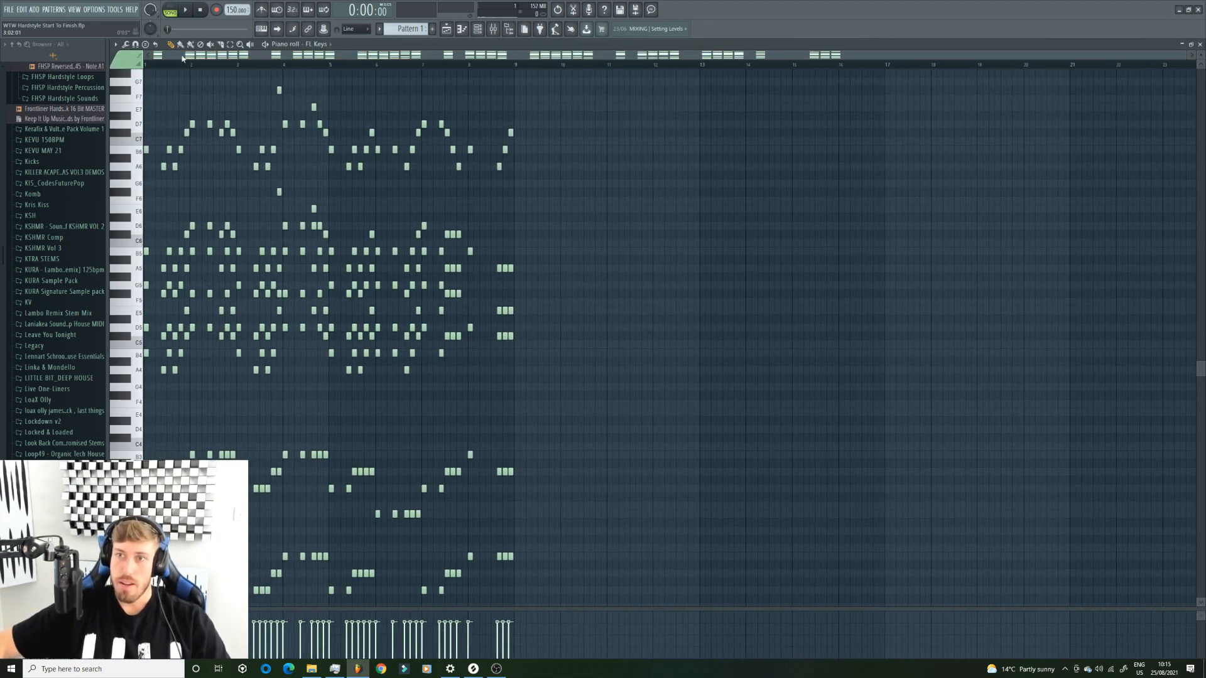
{"action": "left_click", "coordinate": [230, 44]}
{"action": "left_click_drag", "start_coordinate": [554, 179], "coordinate": [352, 121]}
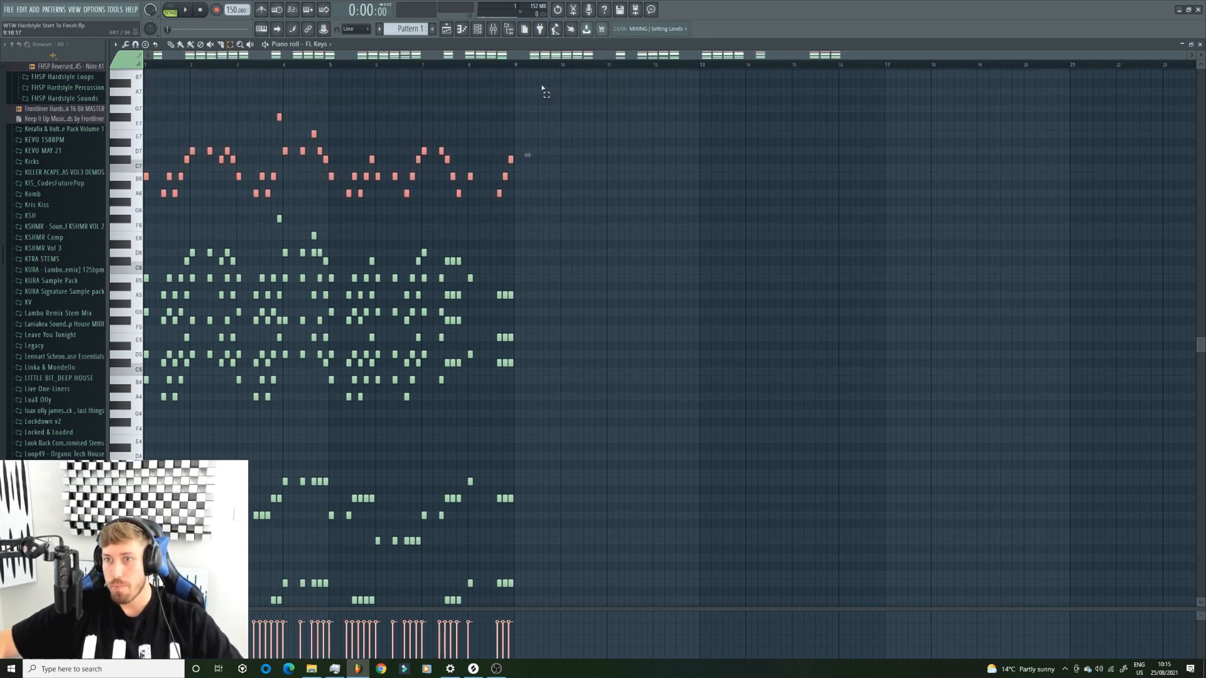
Insert a new pattern and name it Lead
{"action": "left_click", "coordinate": [477, 29]}
{"action": "left_click", "coordinate": [446, 29]}
{"action": "left_click", "coordinate": [417, 29]}
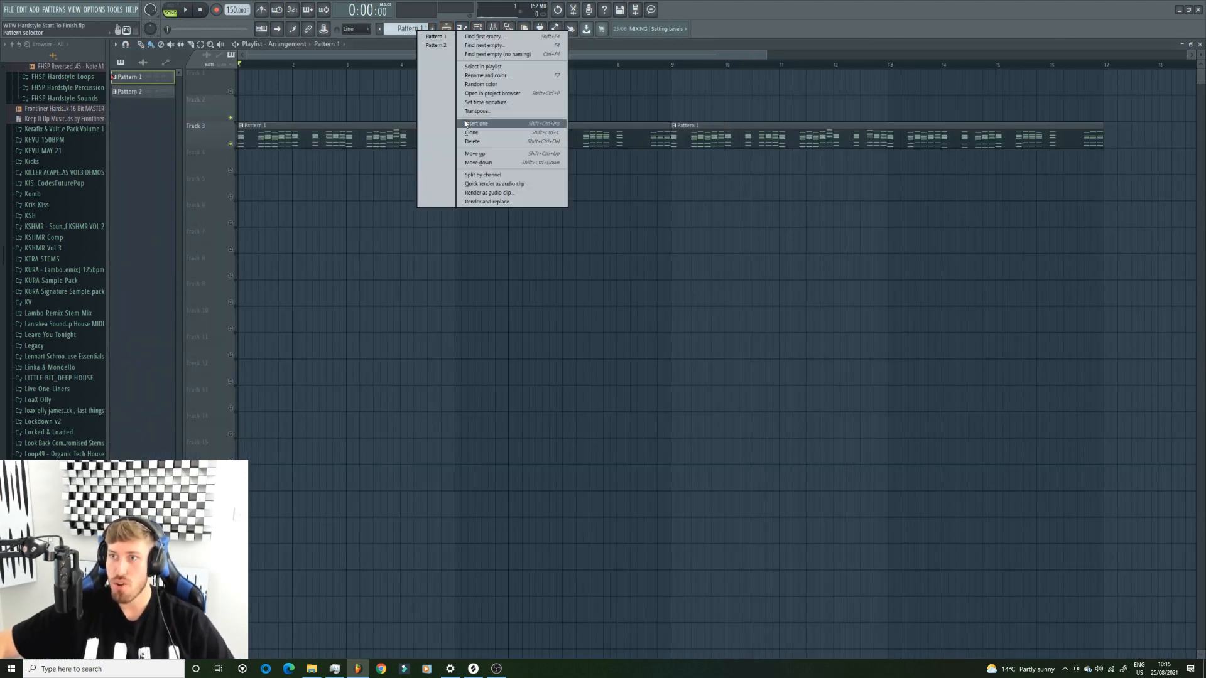
{"action": "left_click", "coordinate": [465, 123]}
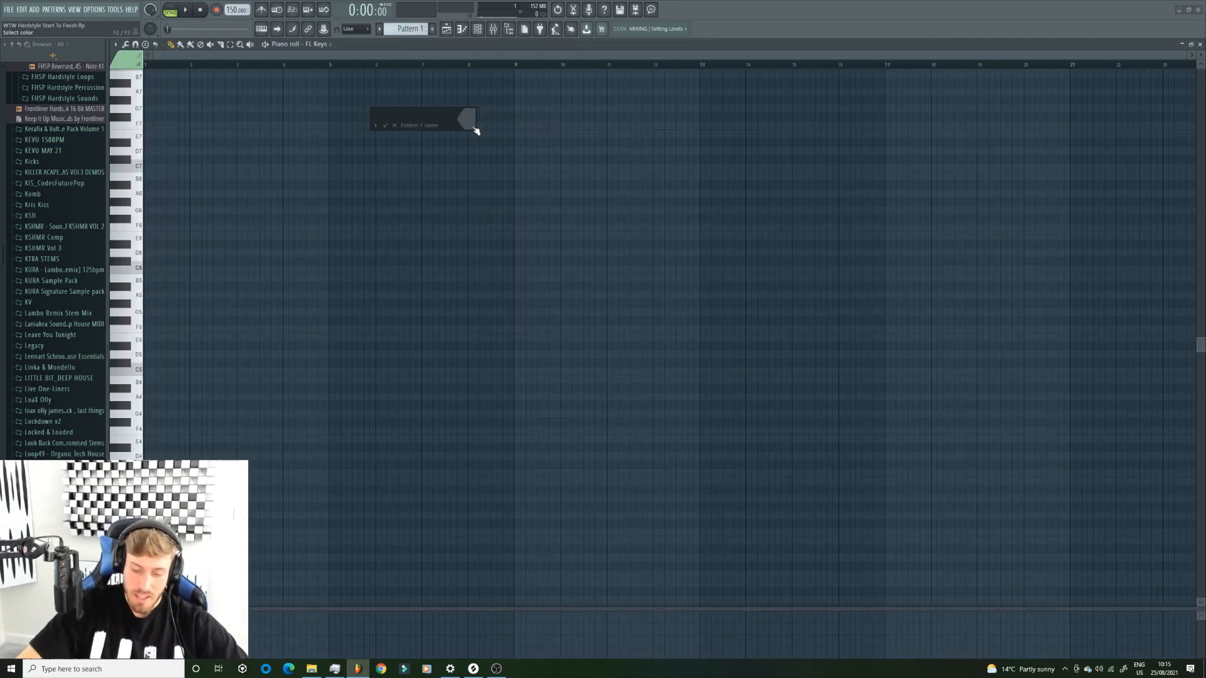
{"action": "type", "text": "Lead"}
{"action": "key", "text": "Return"}
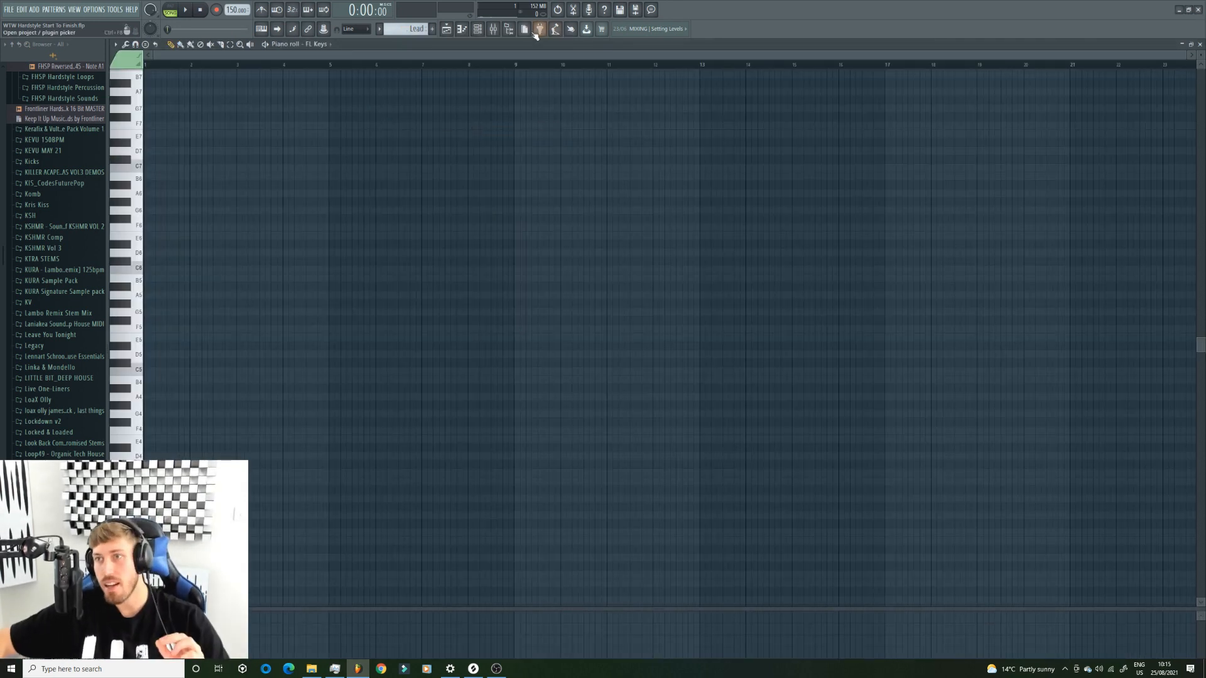
Add a Nexus 2 instrument channel and open its empty piano roll in the Lead pattern
{"action": "left_click", "coordinate": [477, 29]}
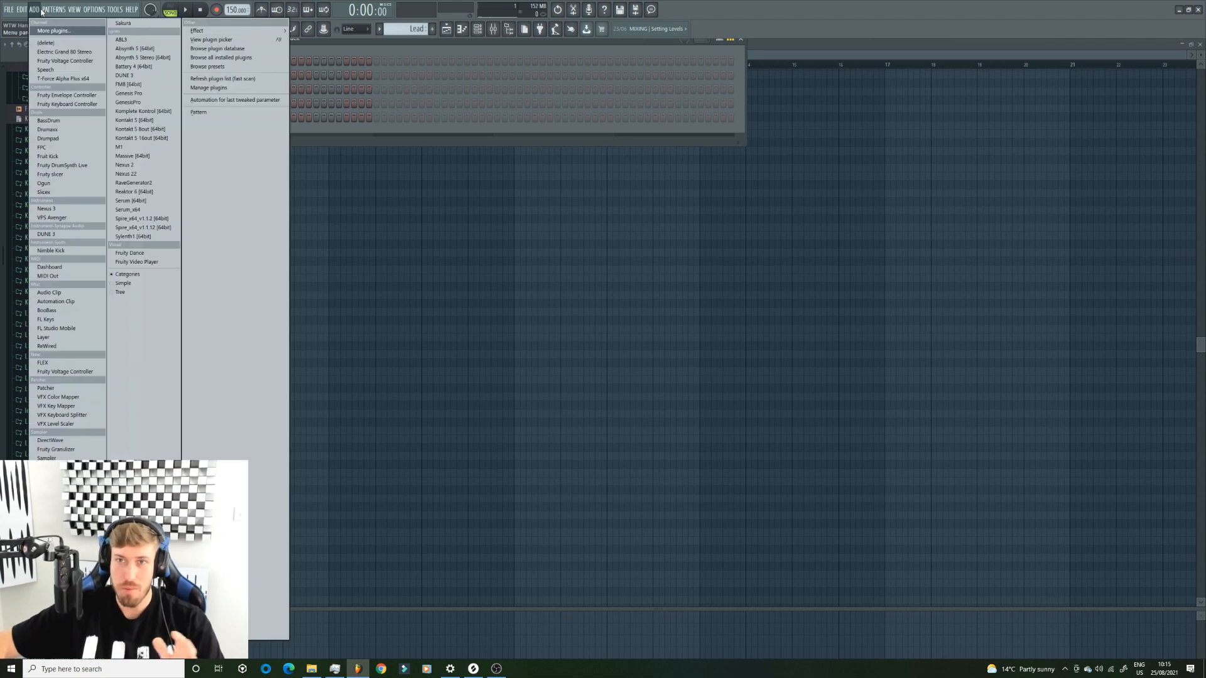
{"action": "left_click", "coordinate": [34, 9]}
{"action": "left_click", "coordinate": [135, 166]}
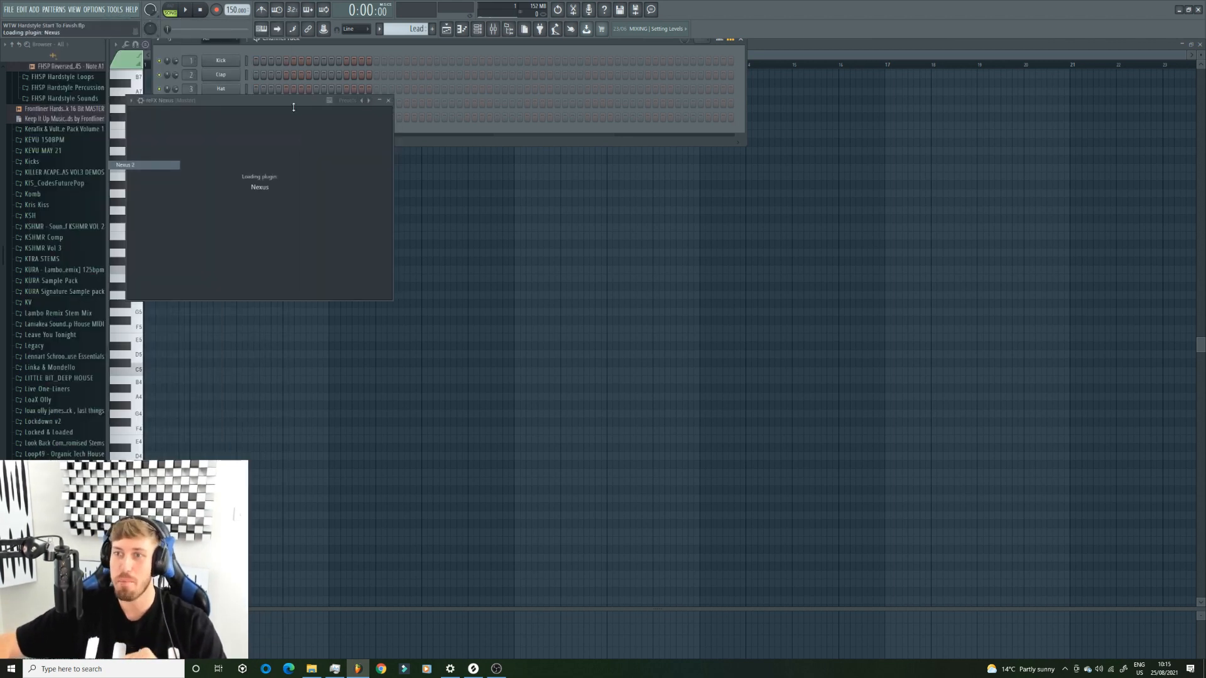
{"action": "right_click", "coordinate": [221, 131]}
{"action": "left_click", "coordinate": [251, 133]}
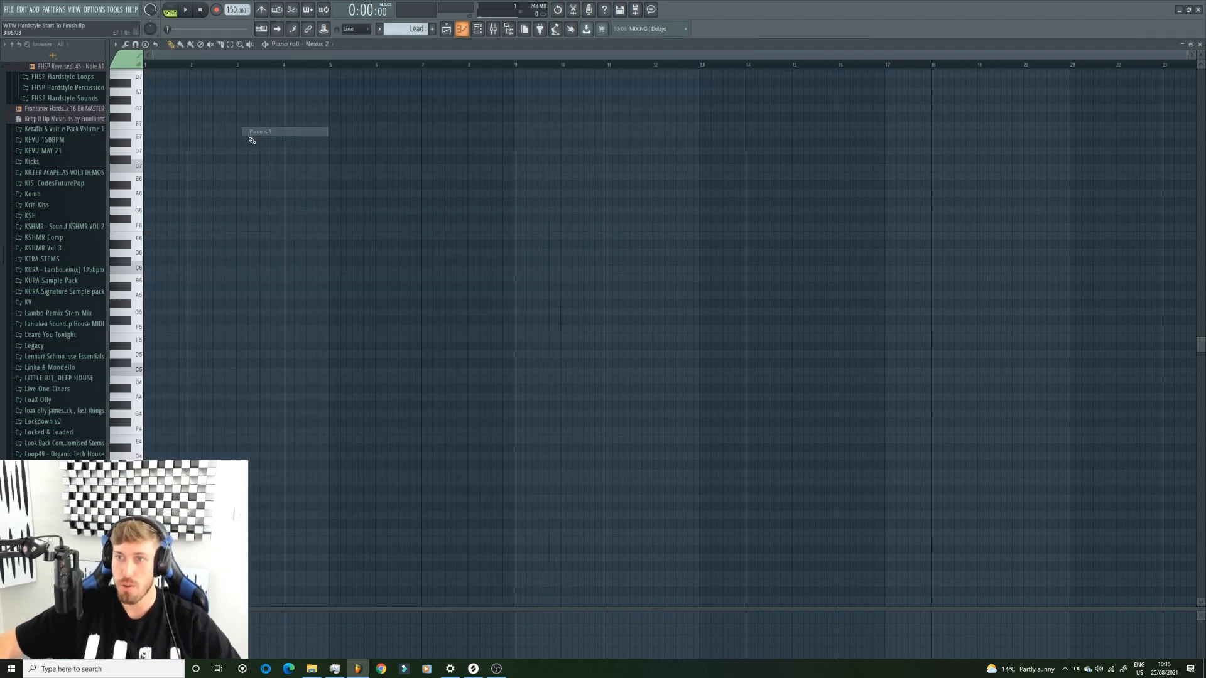
Paste the copied melody notes into the Nexus 2 piano roll and show the channel rack
{"action": "left_click", "coordinate": [477, 29]}
{"action": "right_click", "coordinate": [236, 132]}
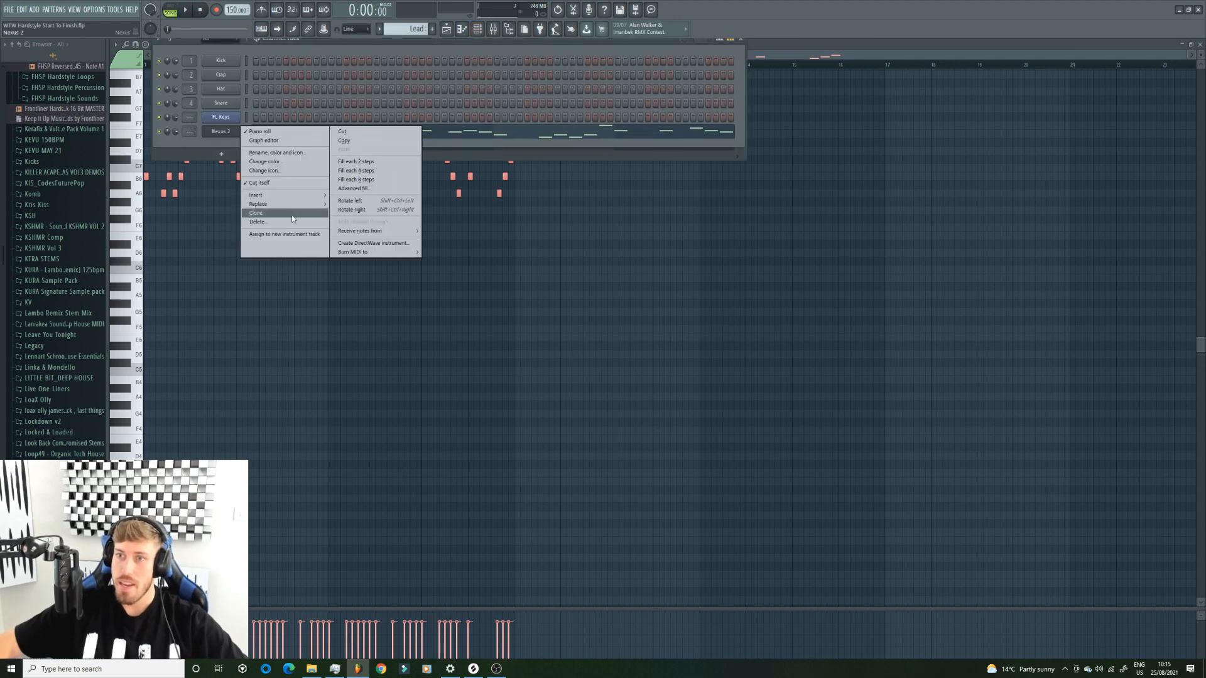
{"action": "left_click", "coordinate": [286, 153]}
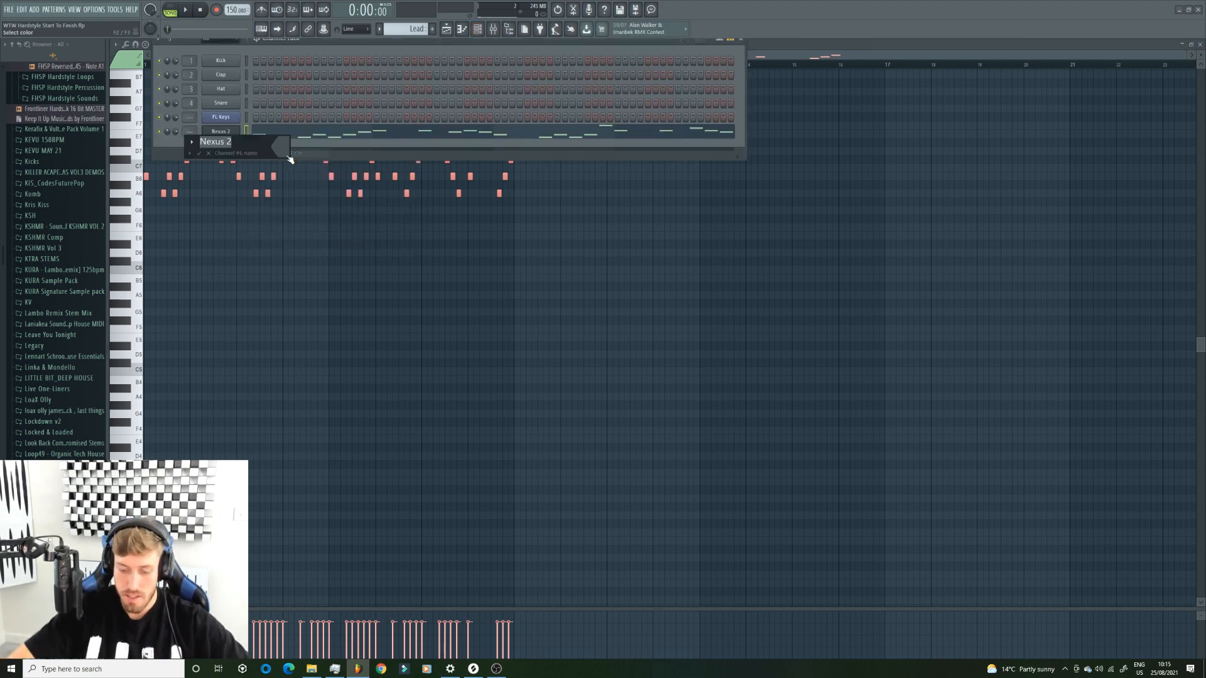
{"action": "type", "text": "lead"}
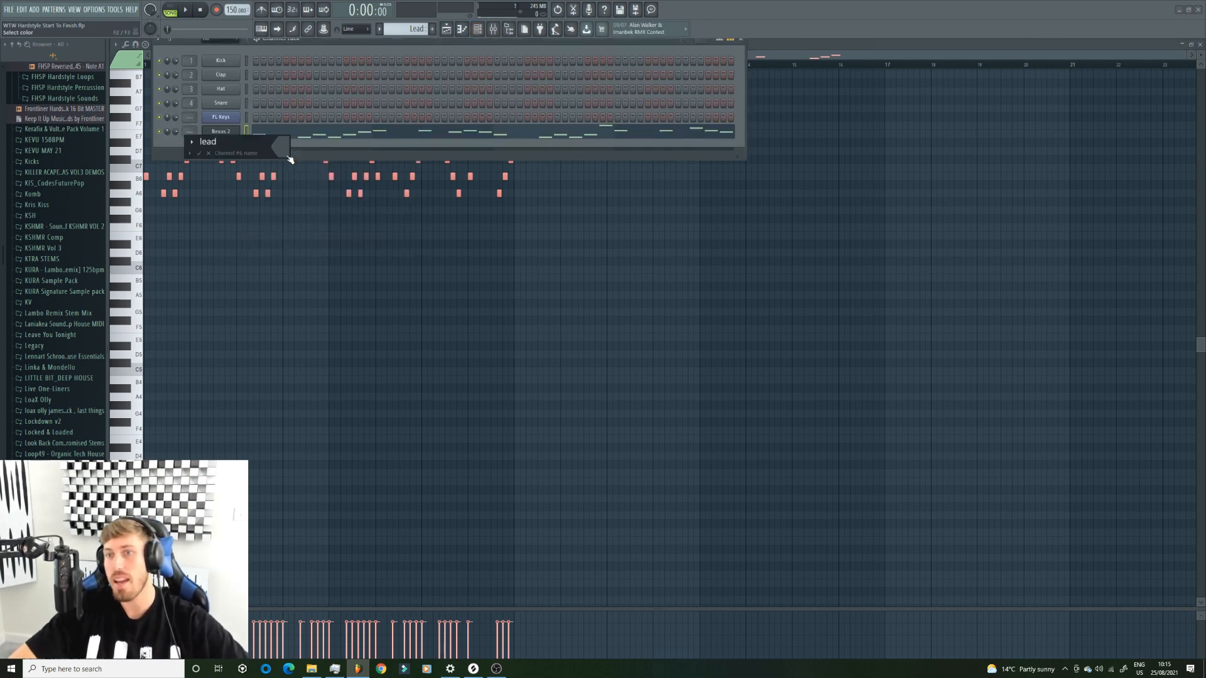
{"action": "key", "text": "BackSpace"}
{"action": "key", "text": "BackSpace"}
{"action": "key", "text": "BackSpace"}
{"action": "key", "text": "BackSpace"}
{"action": "key", "text": "Return"}
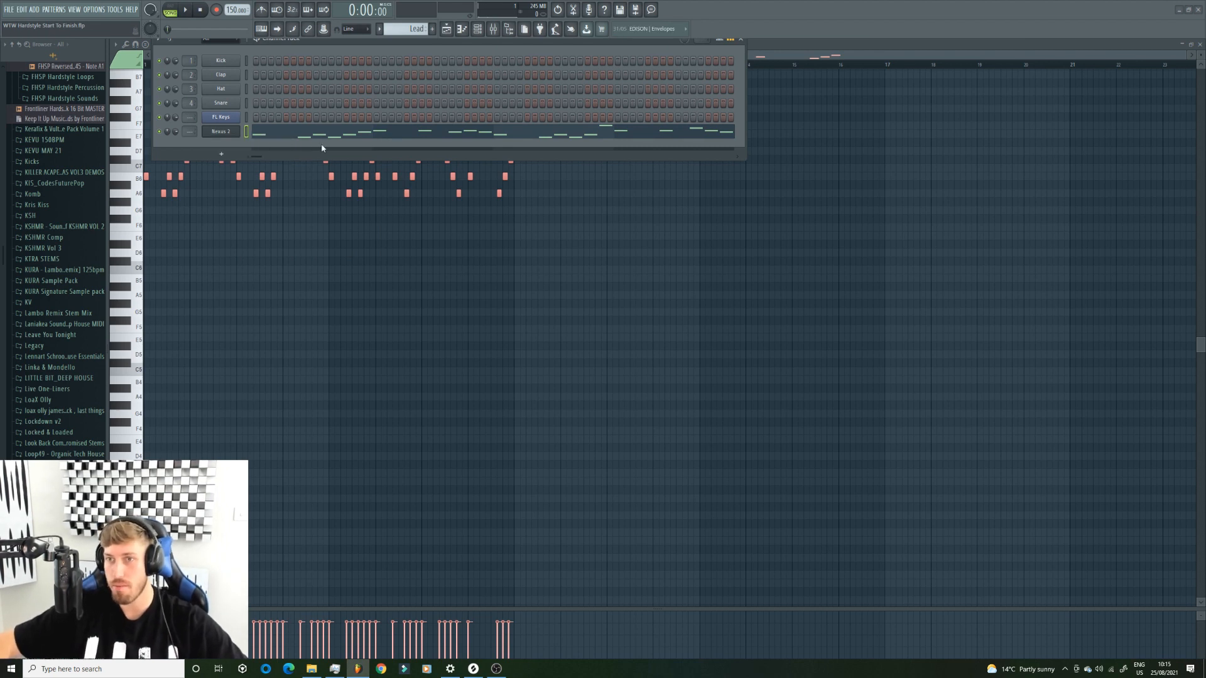
Open the Nexus 2 instrument and filter a library folder's presets to the Lead category
{"action": "left_click", "coordinate": [234, 132]}
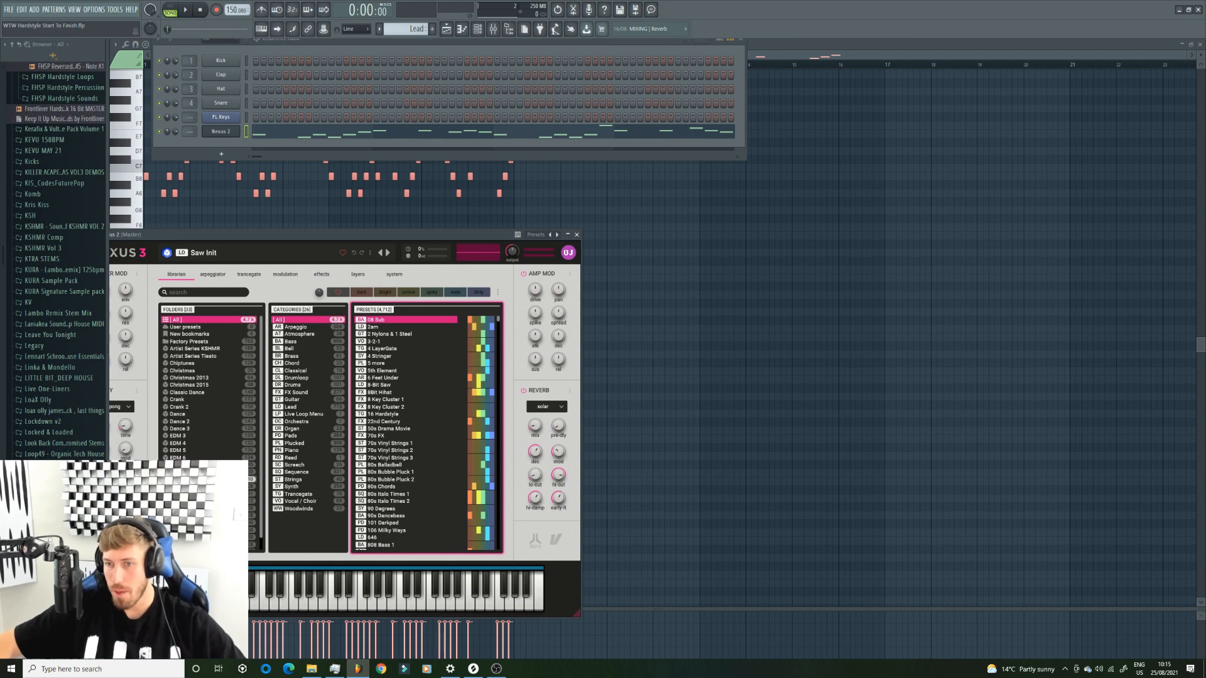
{"action": "left_click", "coordinate": [245, 479]}
{"action": "left_click", "coordinate": [290, 363]}
Transpose all the Nexus 2 melody notes down one octave in the piano roll
{"action": "left_click", "coordinate": [330, 200]}
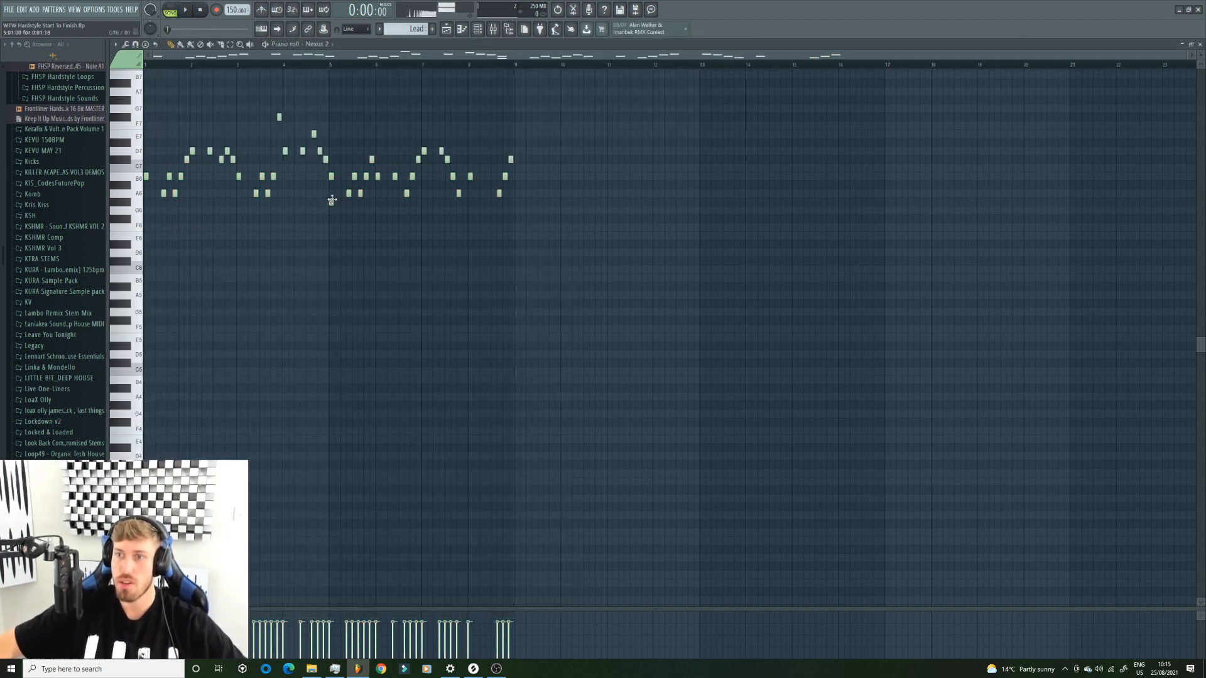
{"action": "key", "text": "ctrl+Down"}
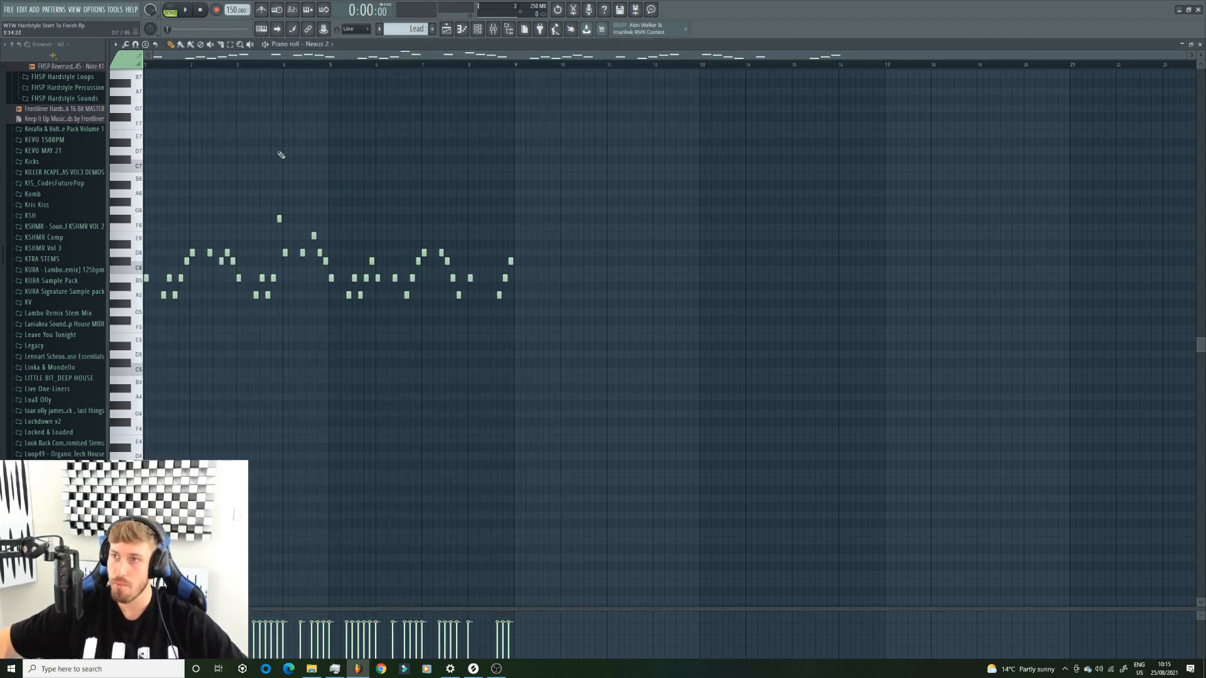
Play the Lead pattern and audition the Nexus presets Helium, I Am The Lord, Leave Me Alone and Like This
{"action": "key", "text": "F6"}
{"action": "key", "text": "space"}
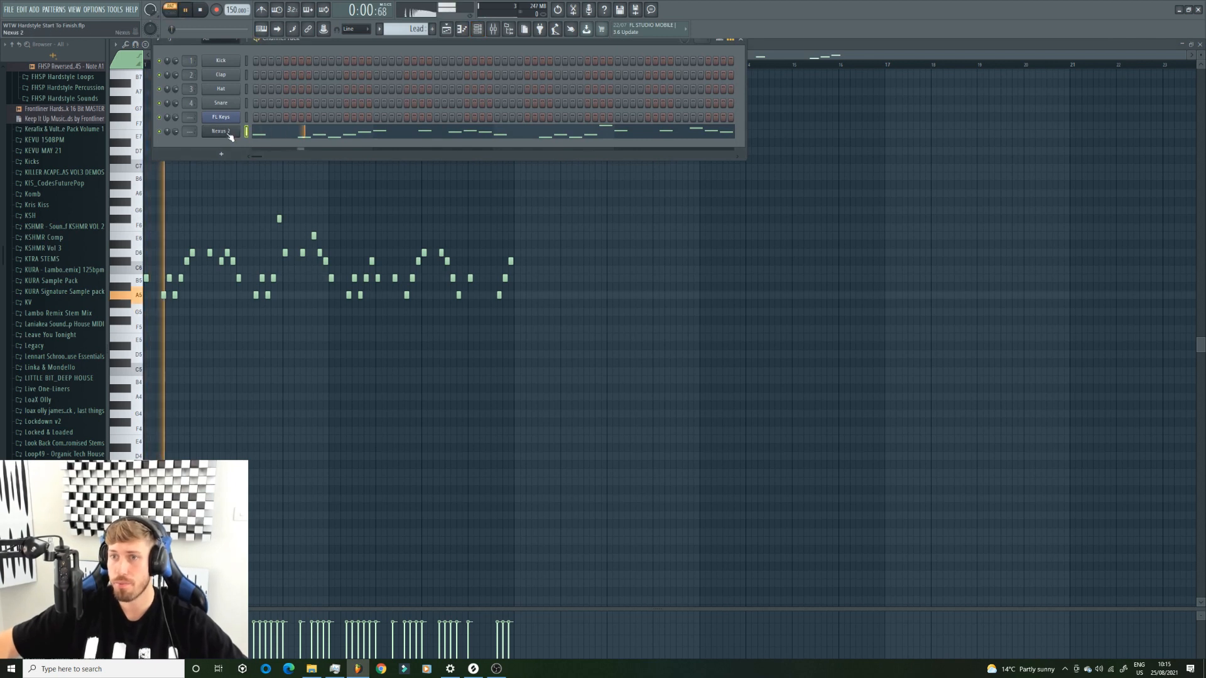
{"action": "left_click", "coordinate": [221, 132]}
{"action": "left_click", "coordinate": [378, 438]}
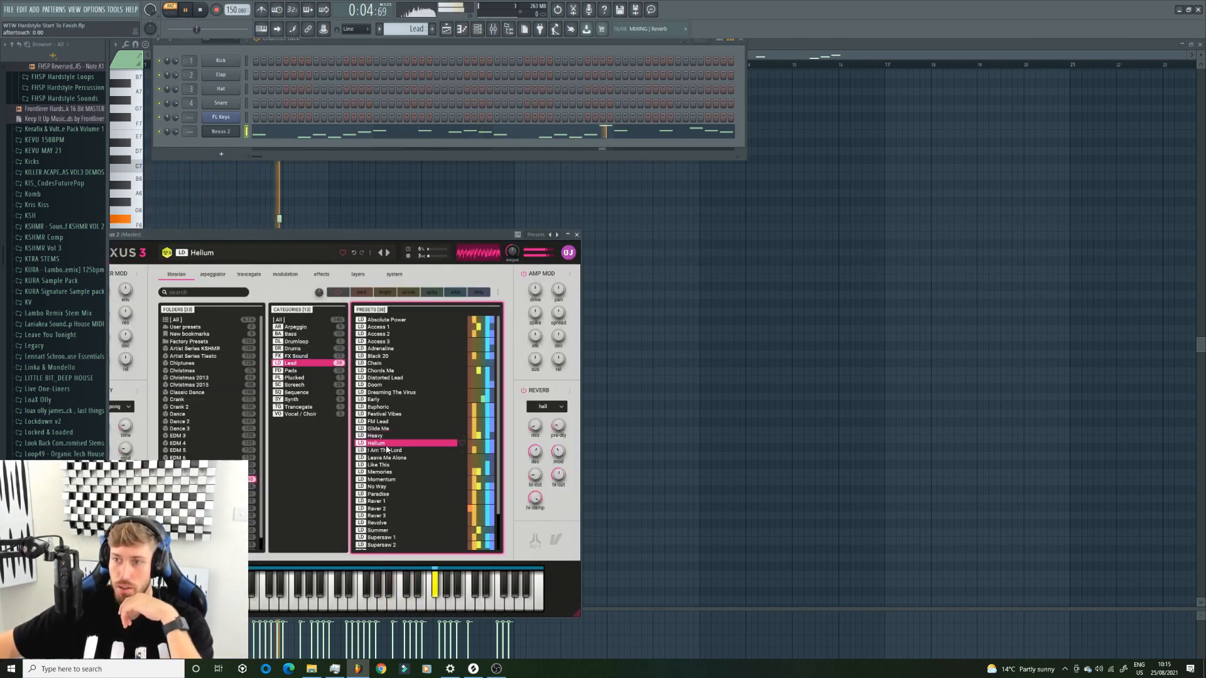
{"action": "left_click", "coordinate": [384, 451]}
{"action": "left_click", "coordinate": [387, 458]}
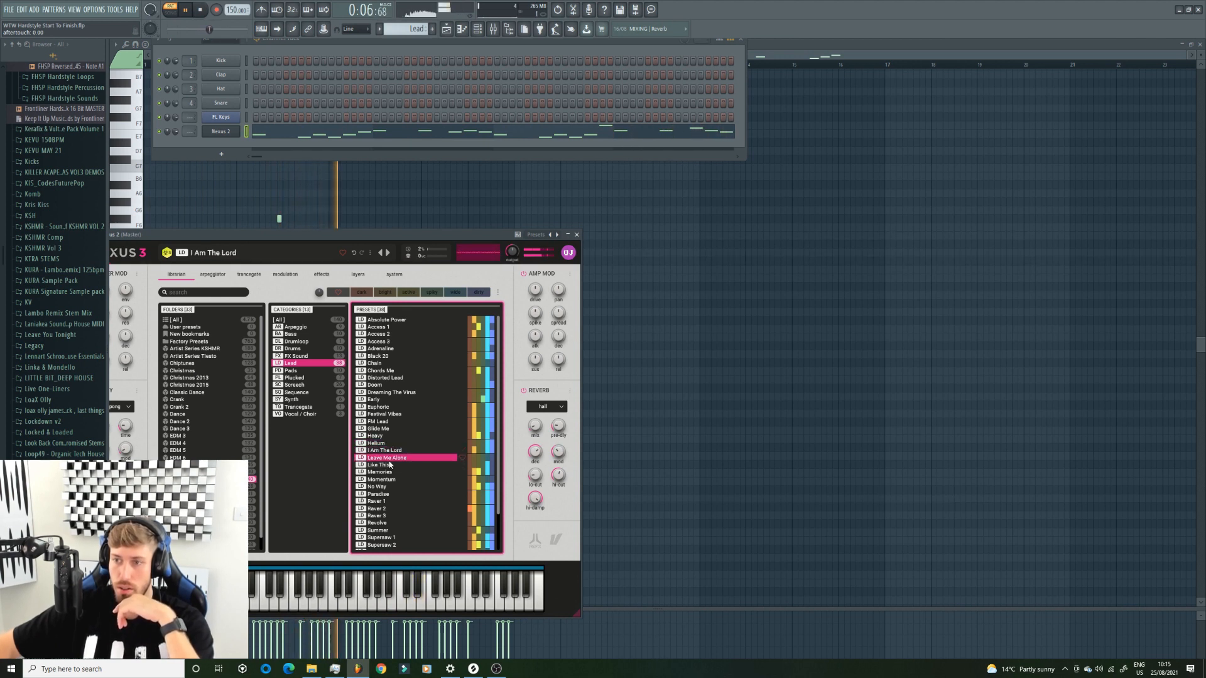
{"action": "left_click", "coordinate": [384, 466]}
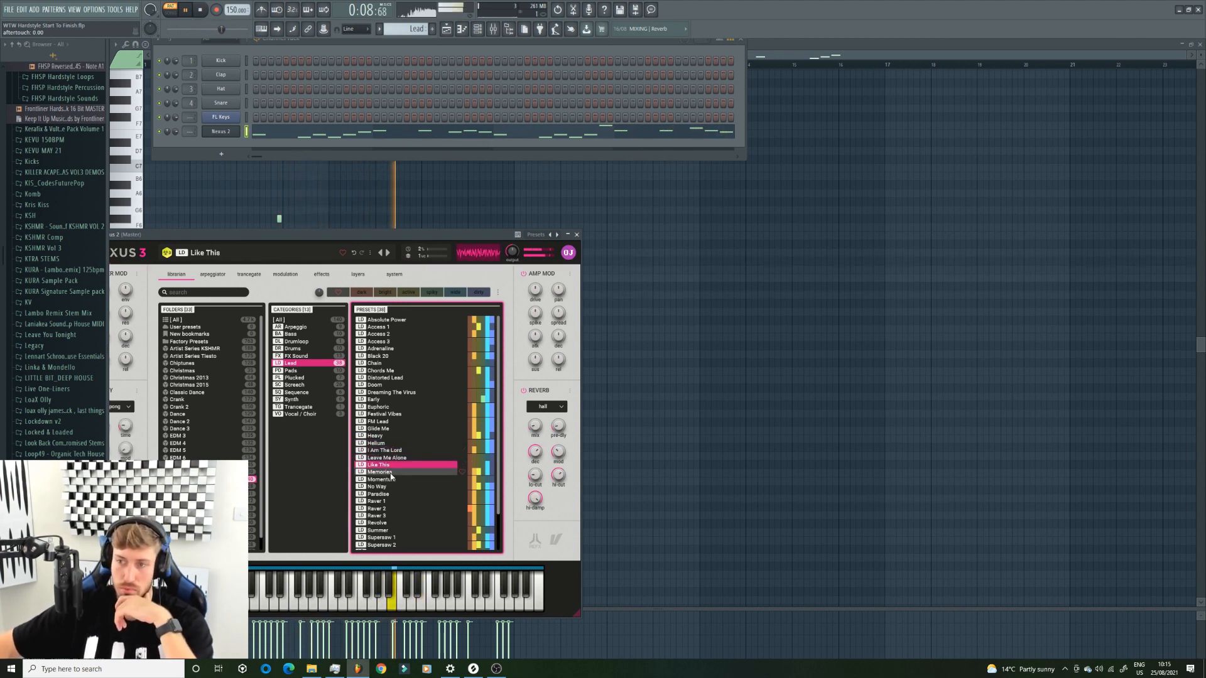
Audition the Nexus lead presets from Access 1 through Festival Vibes against the playing melody
{"action": "left_click", "coordinate": [380, 334]}
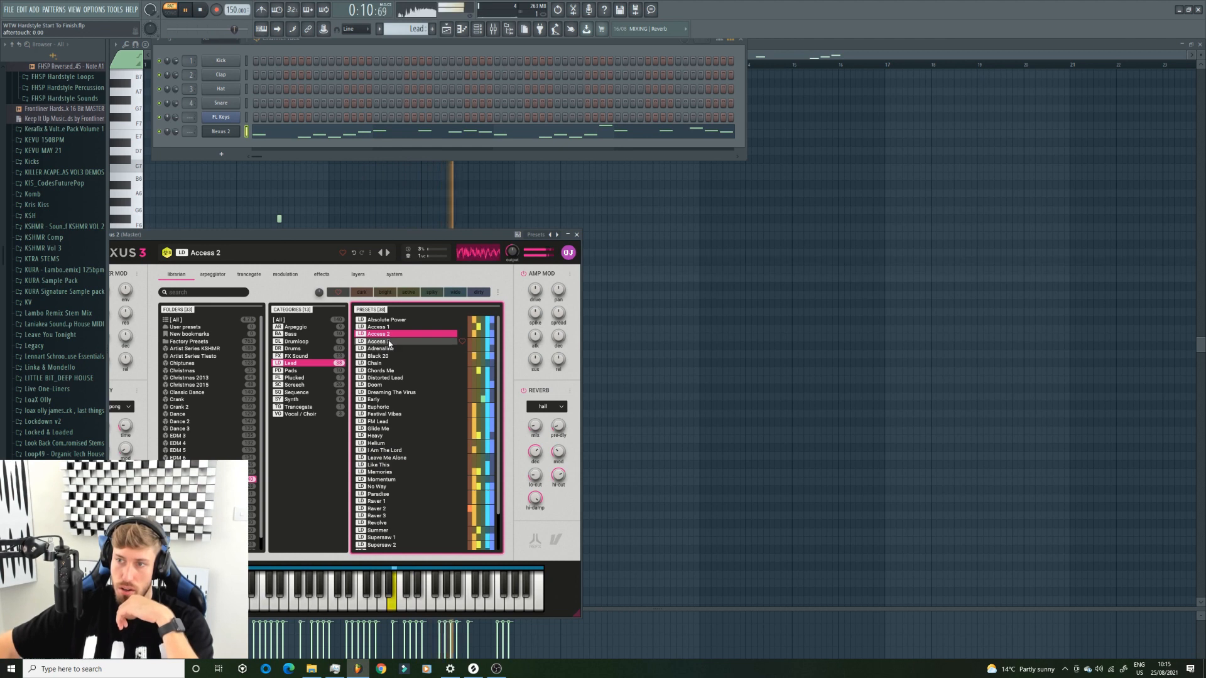
{"action": "left_click", "coordinate": [387, 341]}
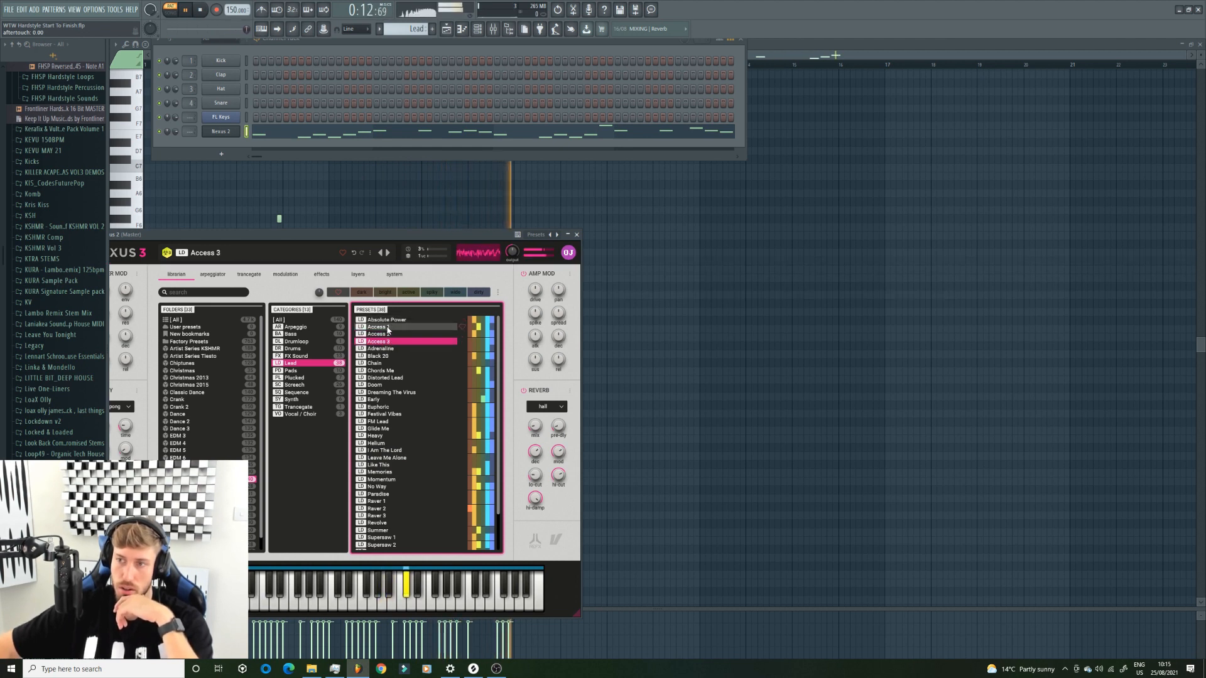
{"action": "left_click", "coordinate": [387, 328]}
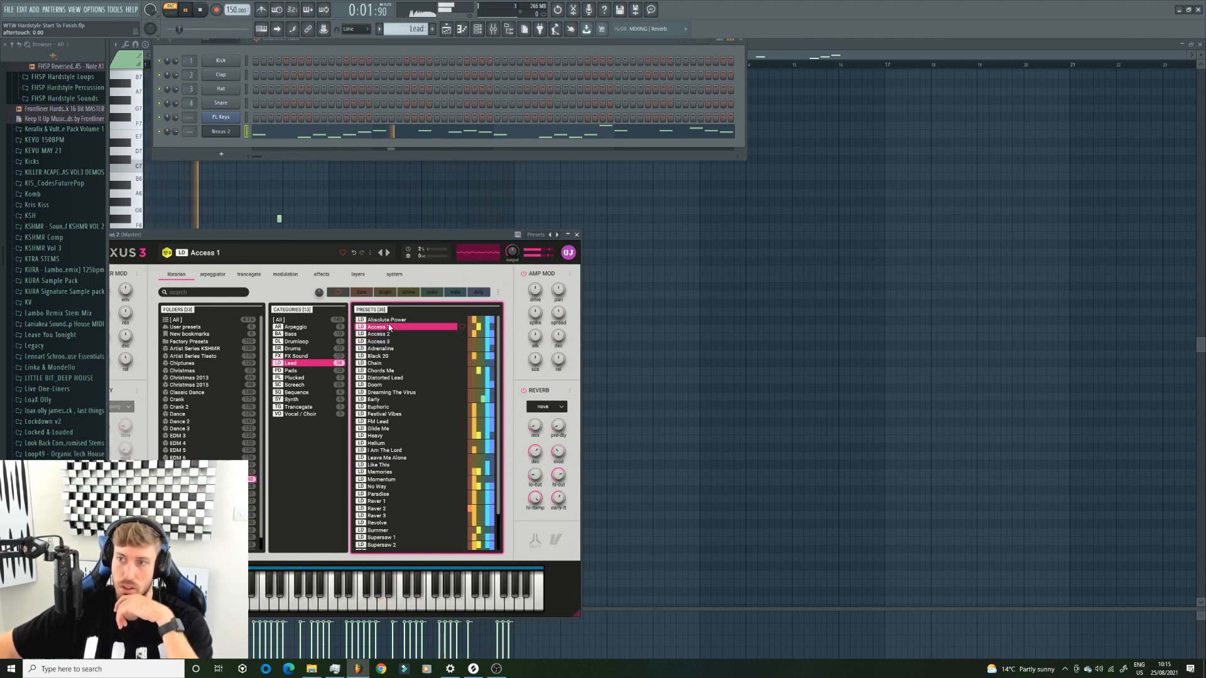
{"action": "left_click", "coordinate": [384, 342]}
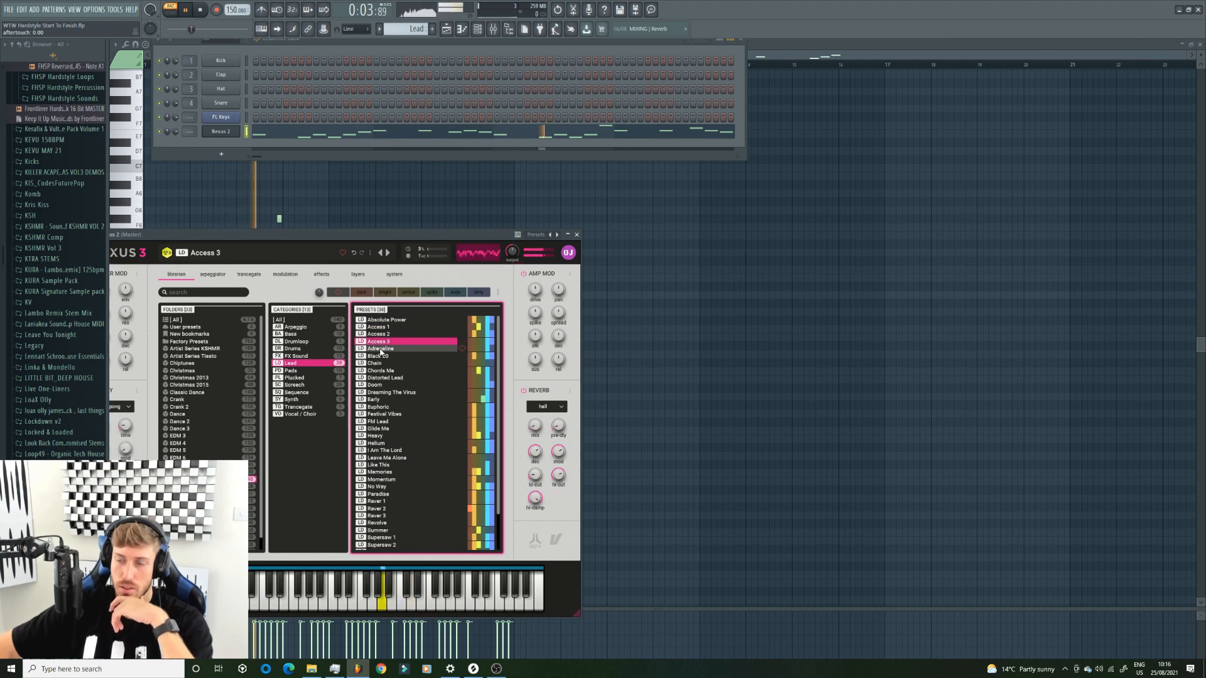
{"action": "left_click", "coordinate": [380, 349]}
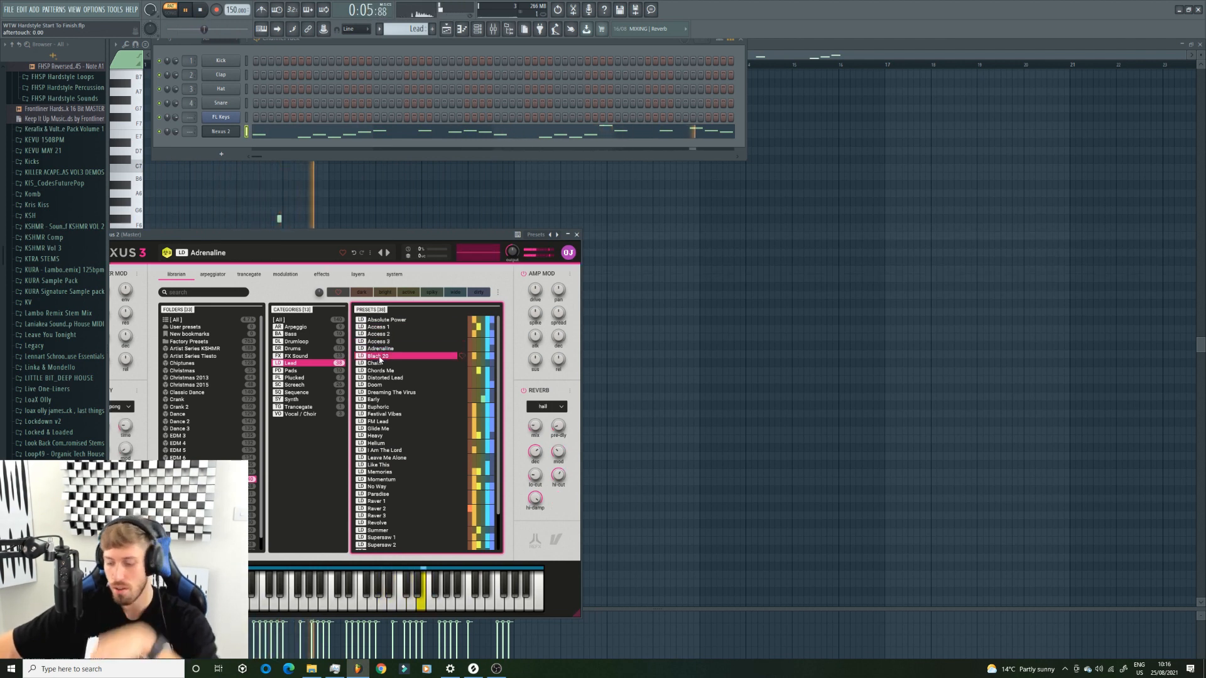
{"action": "left_click", "coordinate": [380, 356]}
{"action": "left_click", "coordinate": [379, 363]}
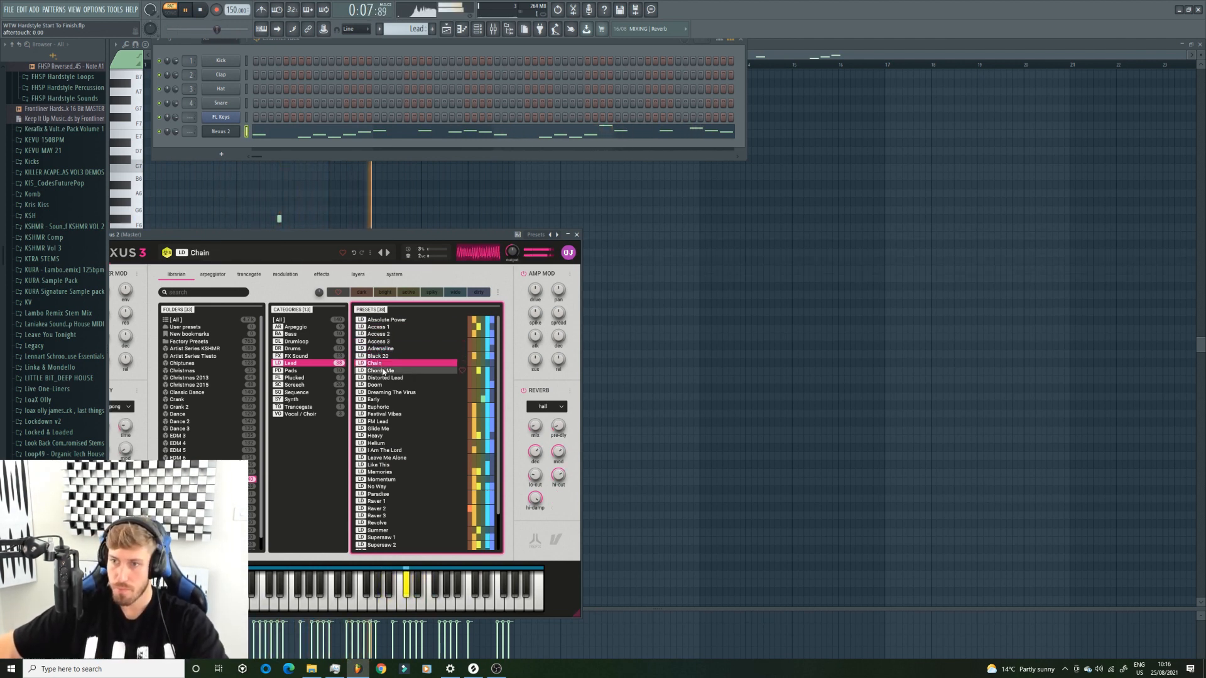
{"action": "left_click", "coordinate": [381, 371]}
{"action": "left_click", "coordinate": [388, 378]}
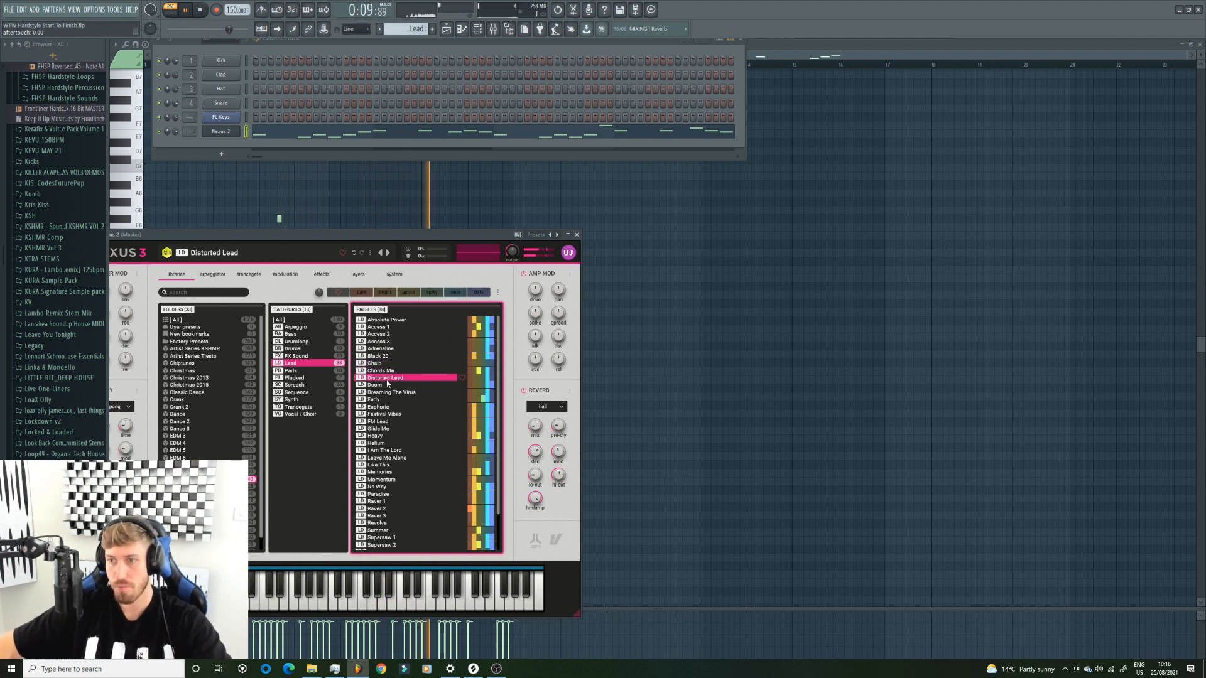
{"action": "left_click", "coordinate": [389, 385]}
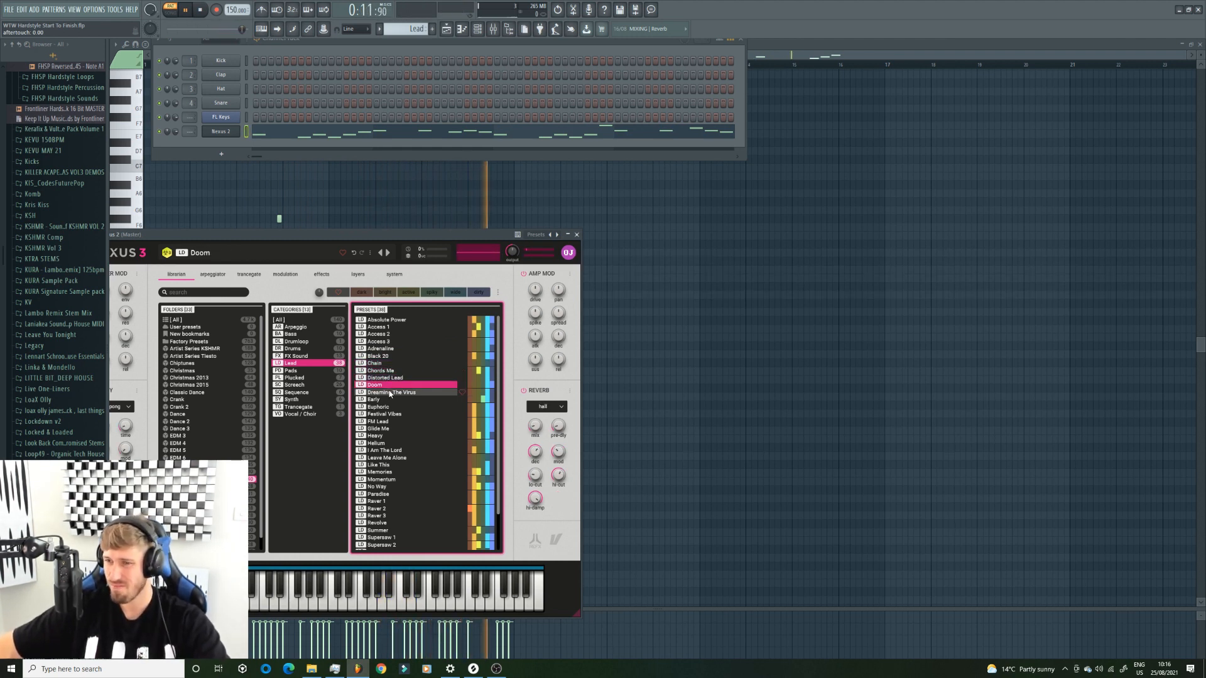
{"action": "left_click", "coordinate": [389, 392]}
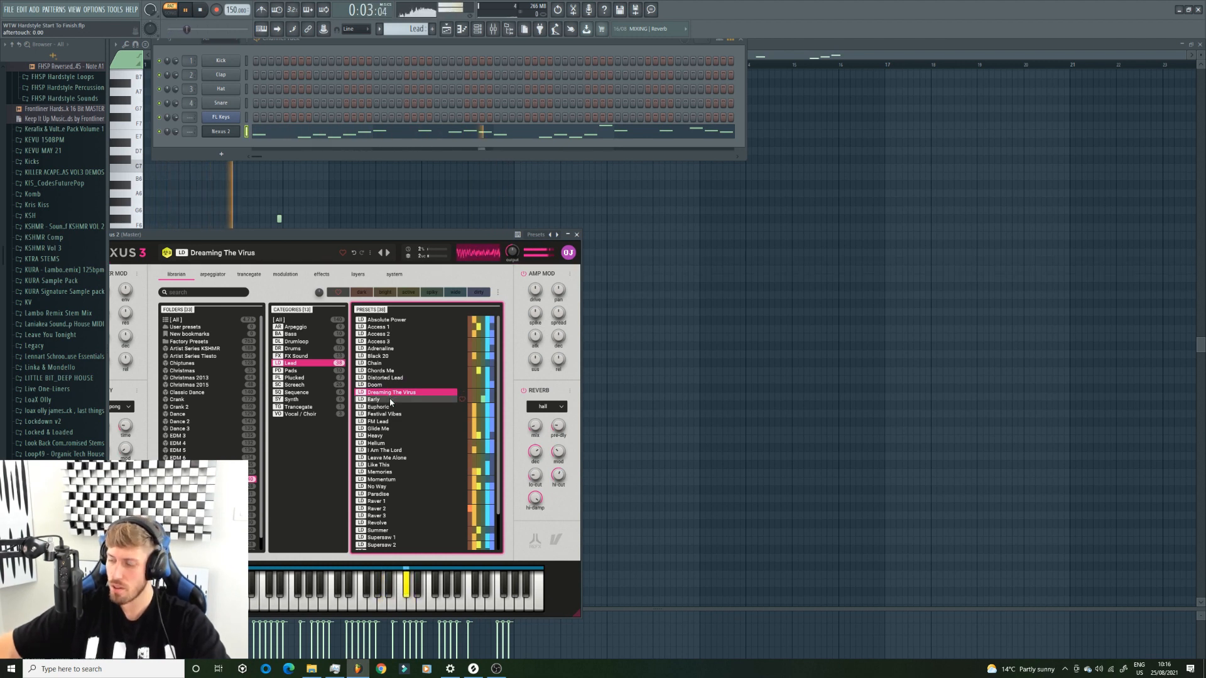
{"action": "left_click", "coordinate": [364, 401]}
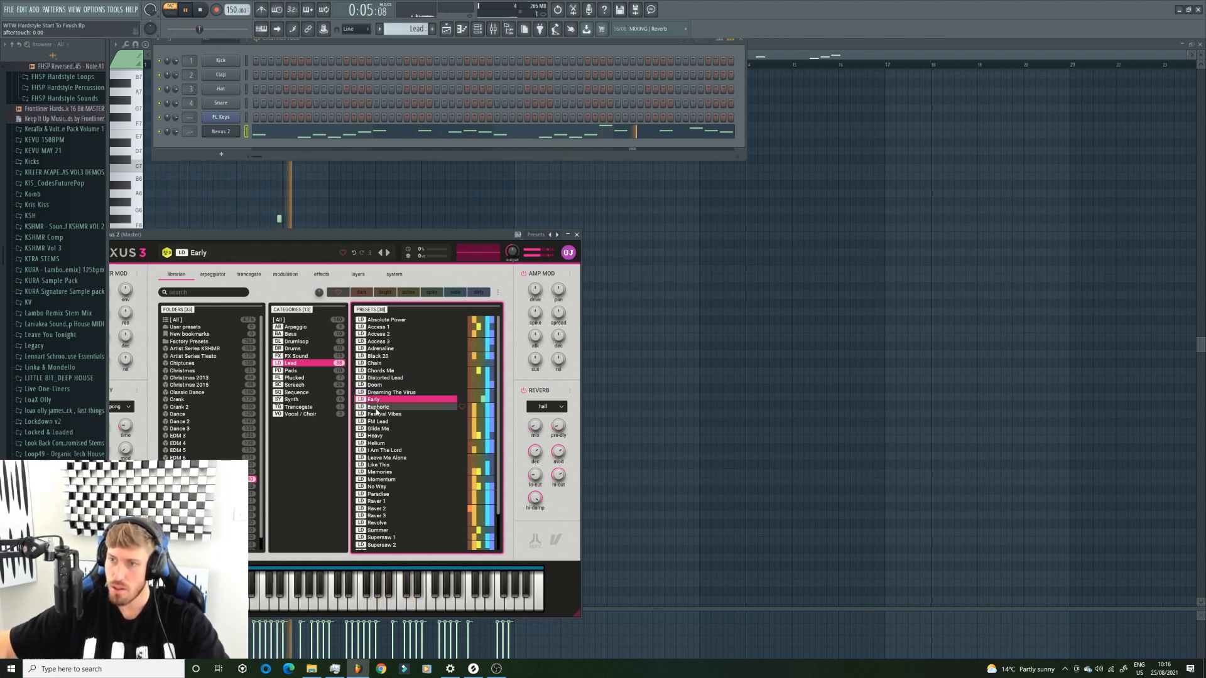
{"action": "left_click", "coordinate": [385, 408]}
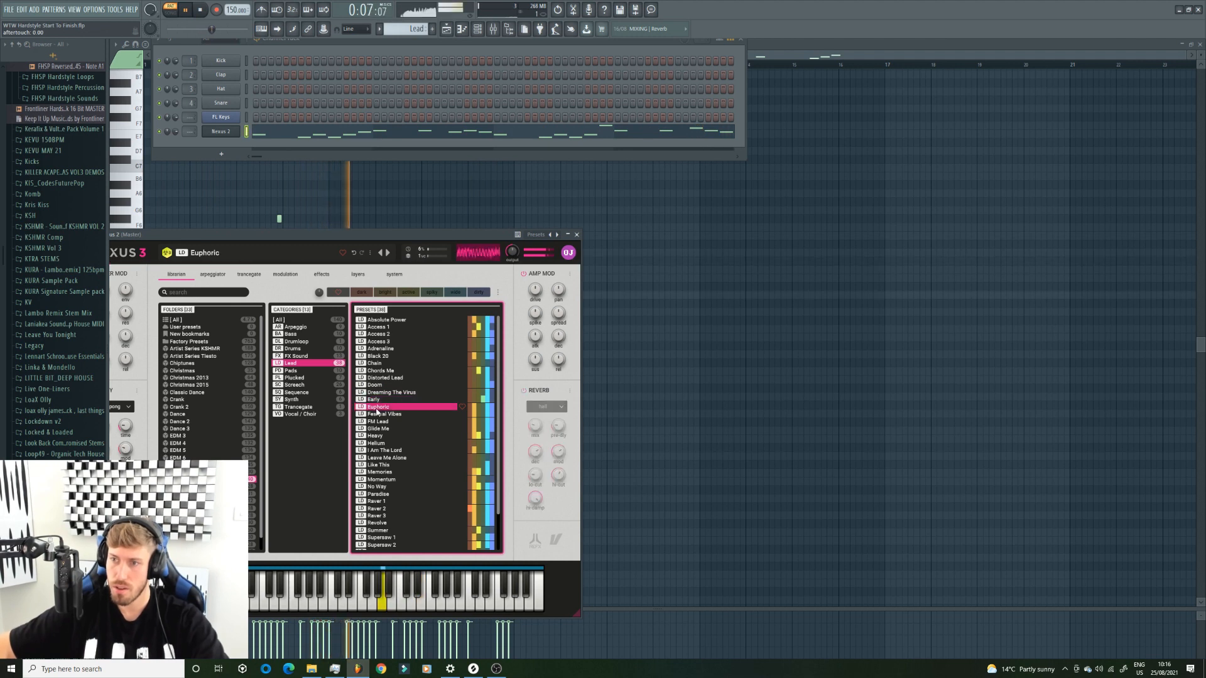
{"action": "left_click", "coordinate": [385, 414]}
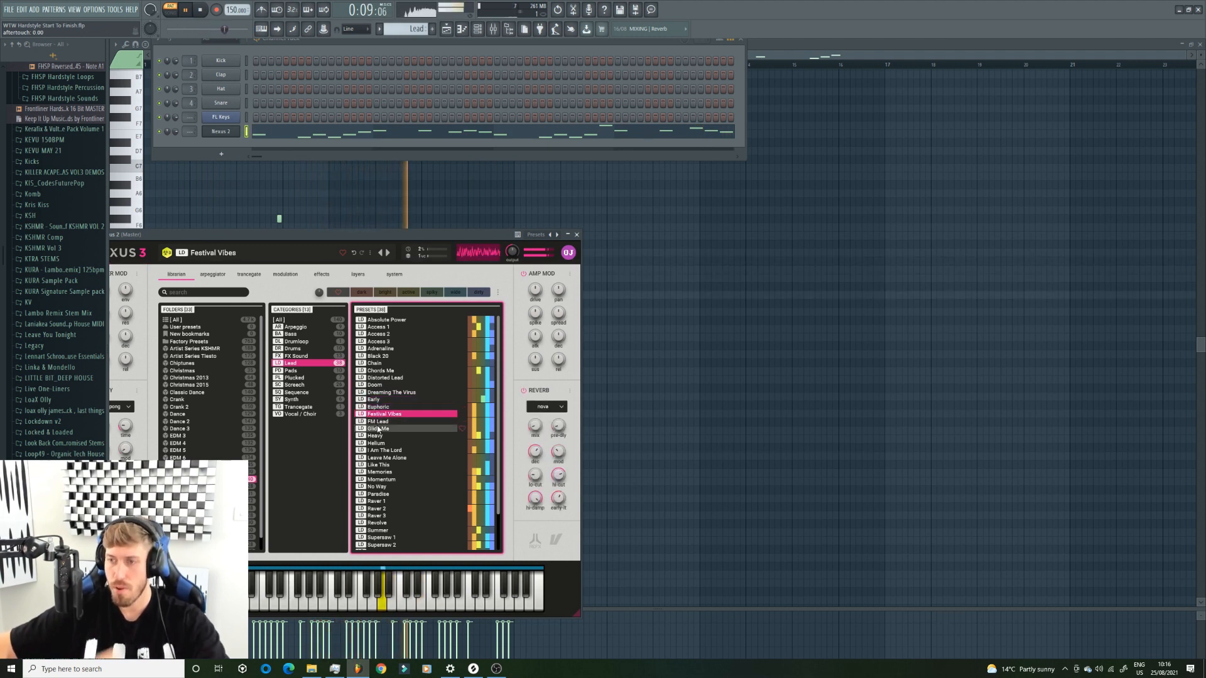
Try the Raver 2 and Supersaw 2 presets, load Supersaw 1 for the Nexus 2 channel and stop playback
{"action": "left_click", "coordinate": [377, 508]}
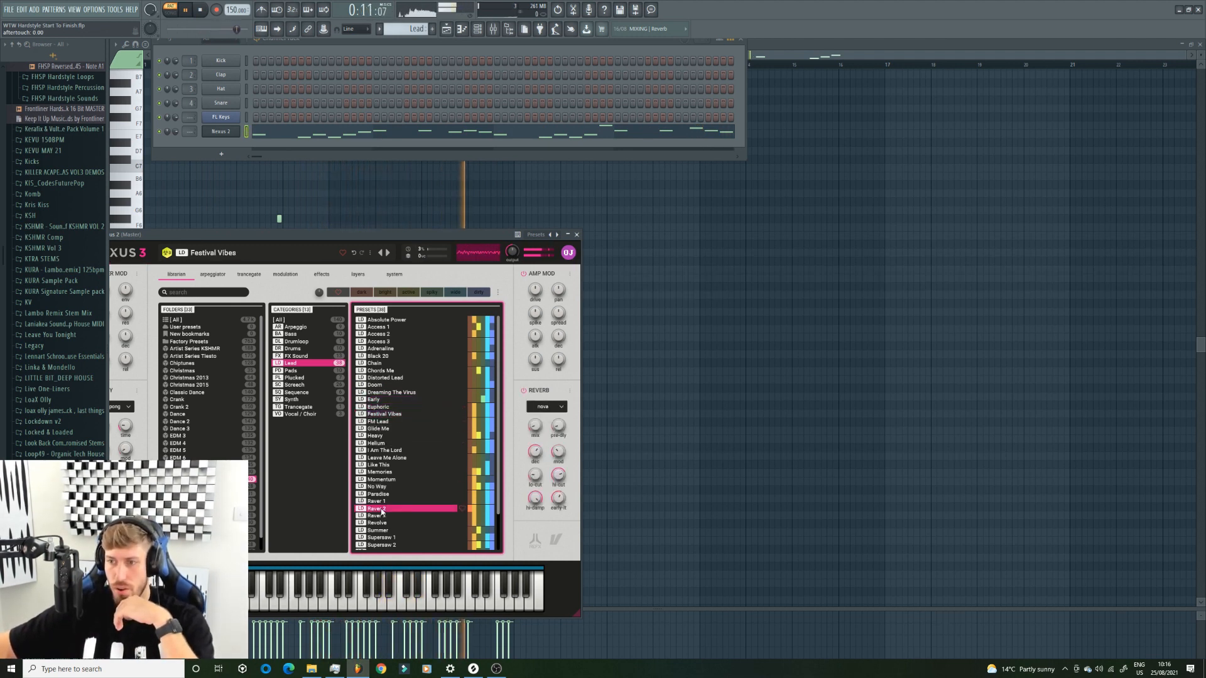
{"action": "scroll", "coordinate": [386, 509], "scroll_direction": "down", "scroll_amount": 2}
{"action": "left_click", "coordinate": [388, 503]}
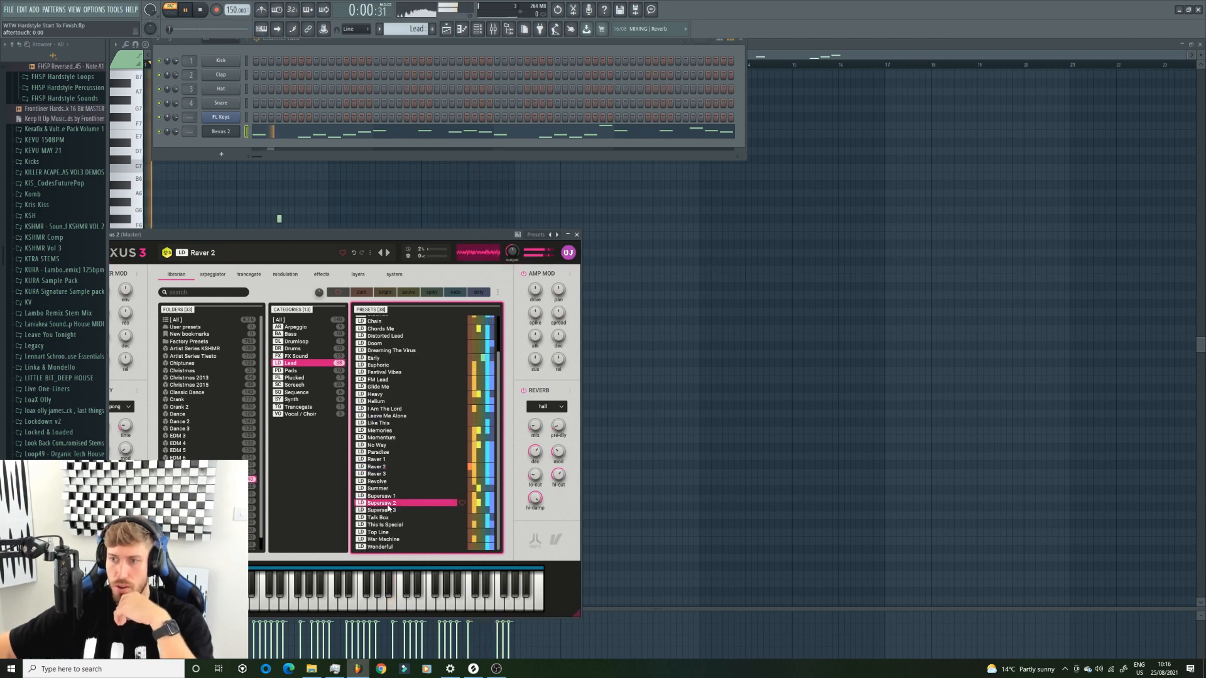
{"action": "left_click", "coordinate": [388, 496]}
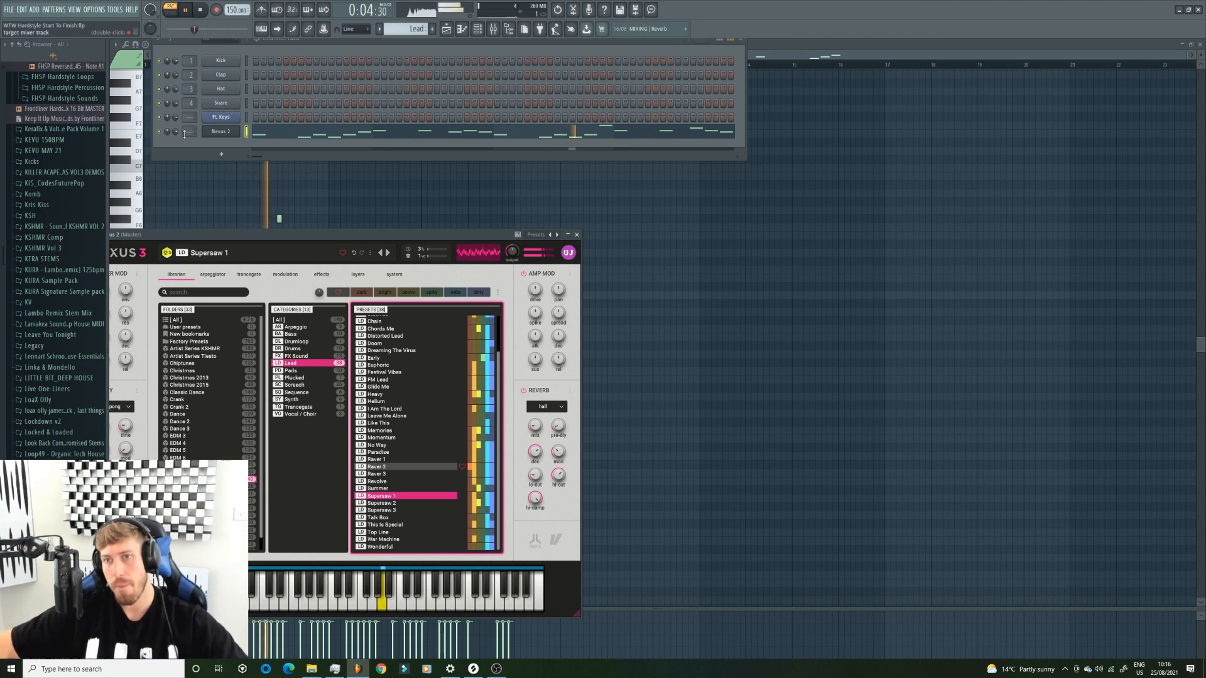
{"action": "key", "text": "space"}
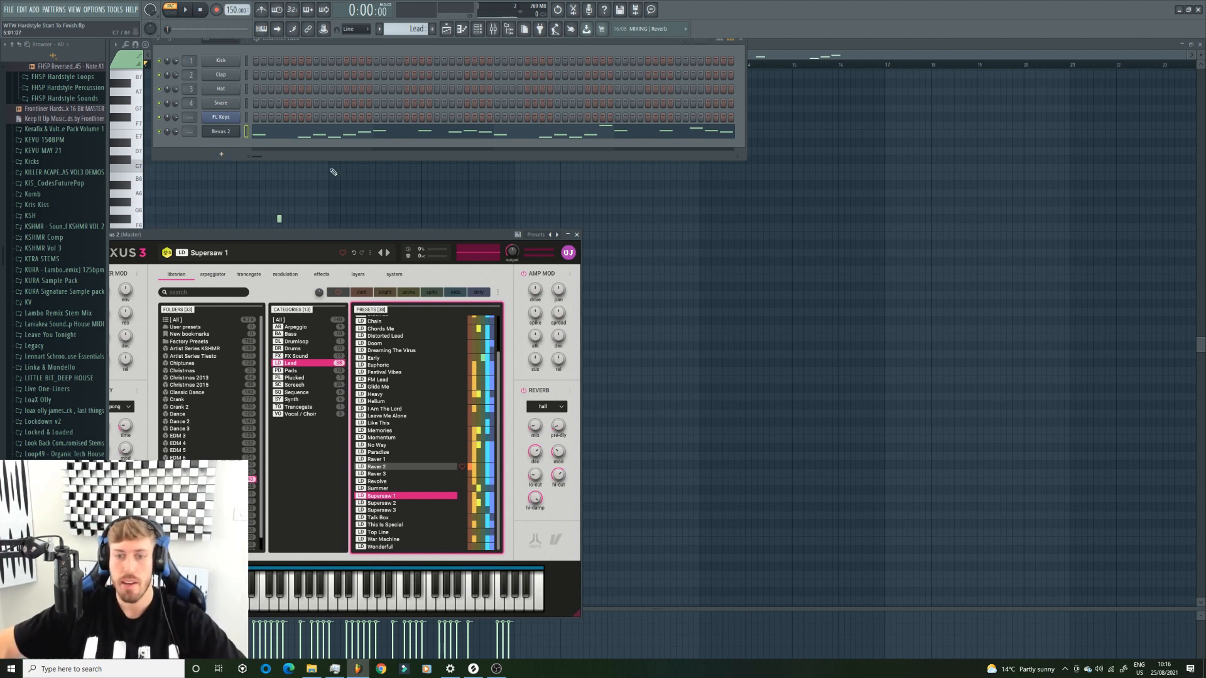
Select only the Nexus 2 channel and route it to mixer insert 5
{"action": "left_click", "coordinate": [249, 134]}
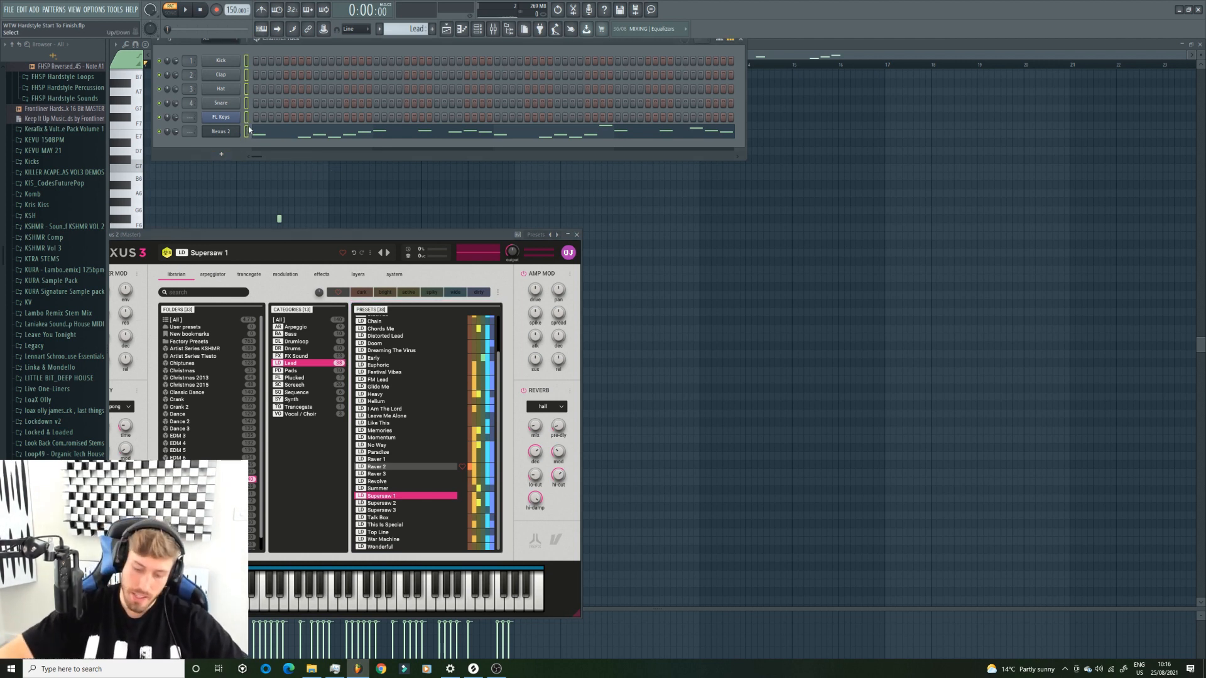
{"action": "left_click", "coordinate": [246, 135]}
{"action": "key", "text": "ctrl+l"}
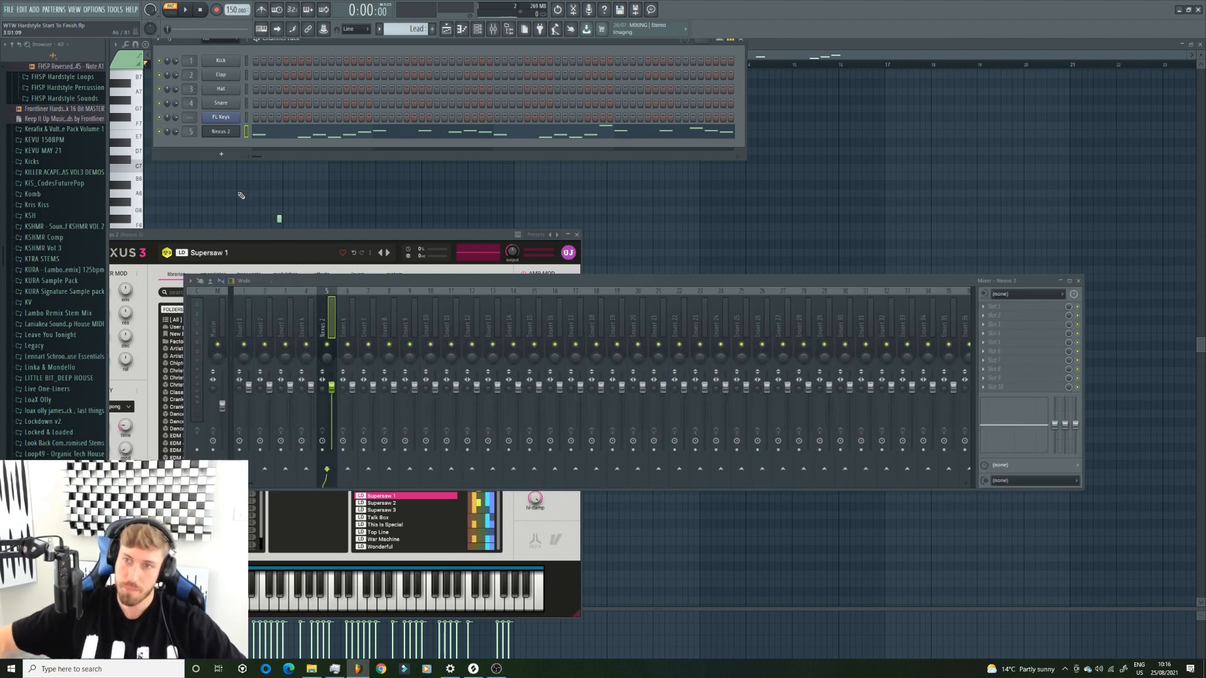
Rename the Nexus 2 mixer track as Lead Support
{"action": "right_click", "coordinate": [331, 342]}
{"action": "left_click", "coordinate": [374, 299]}
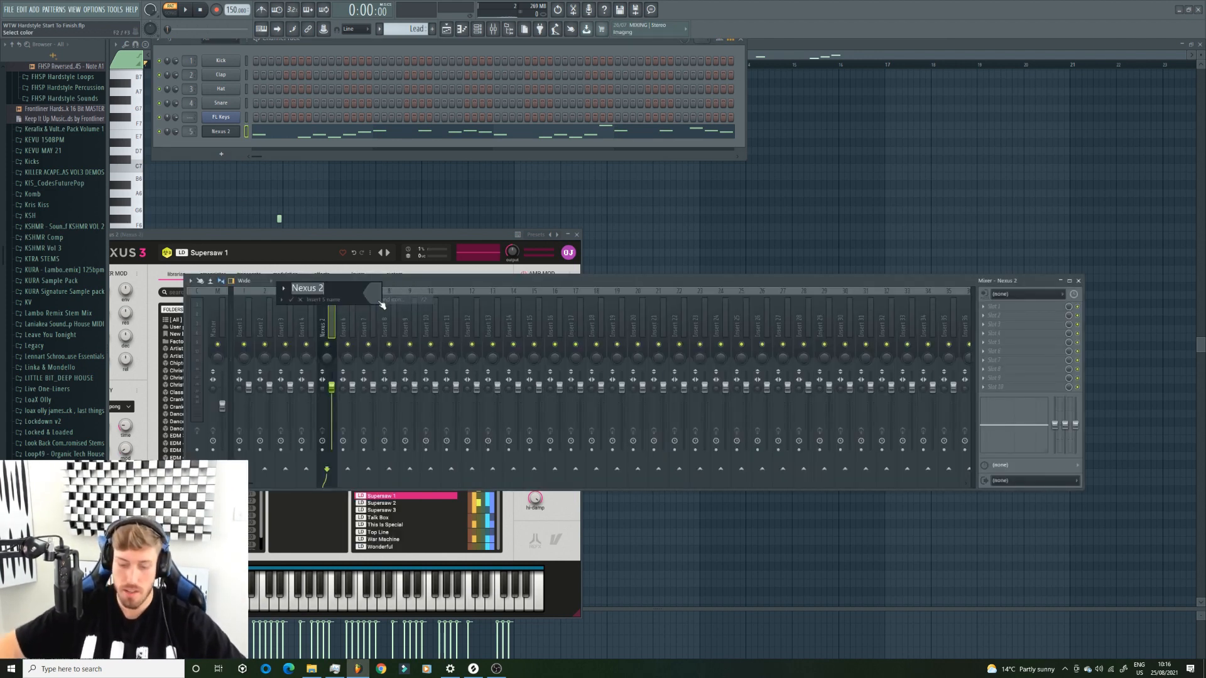
{"action": "type", "text": "Lead"}
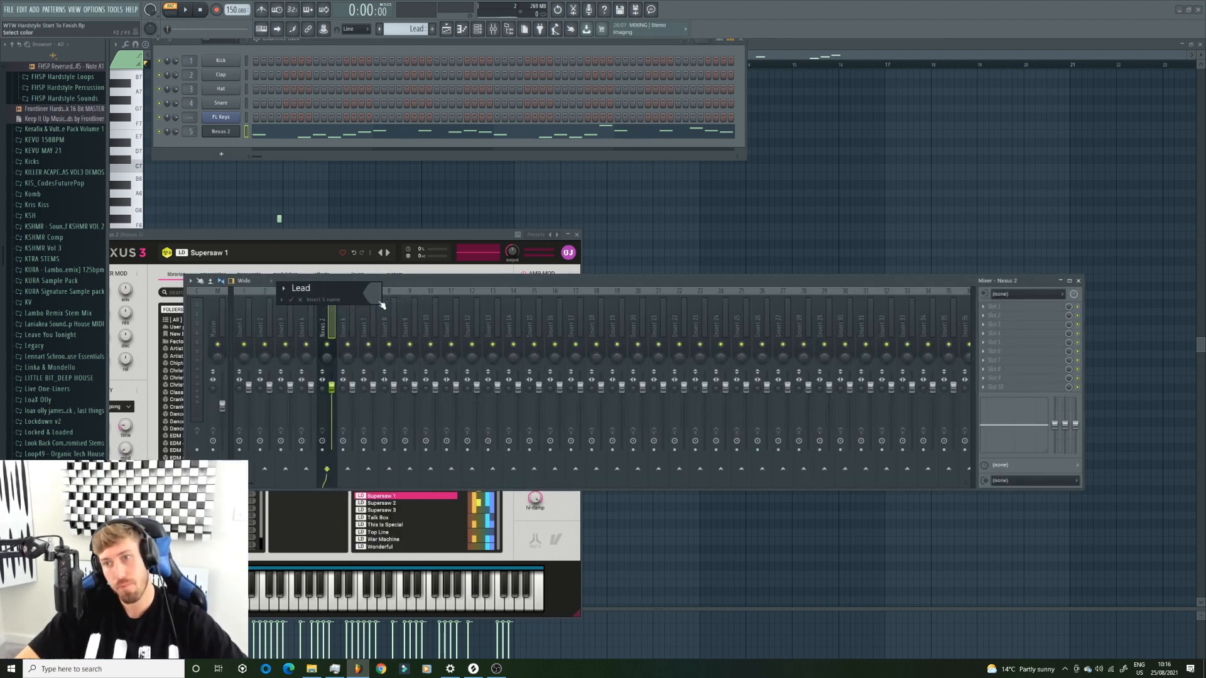
{"action": "type", "text": " Supp"}
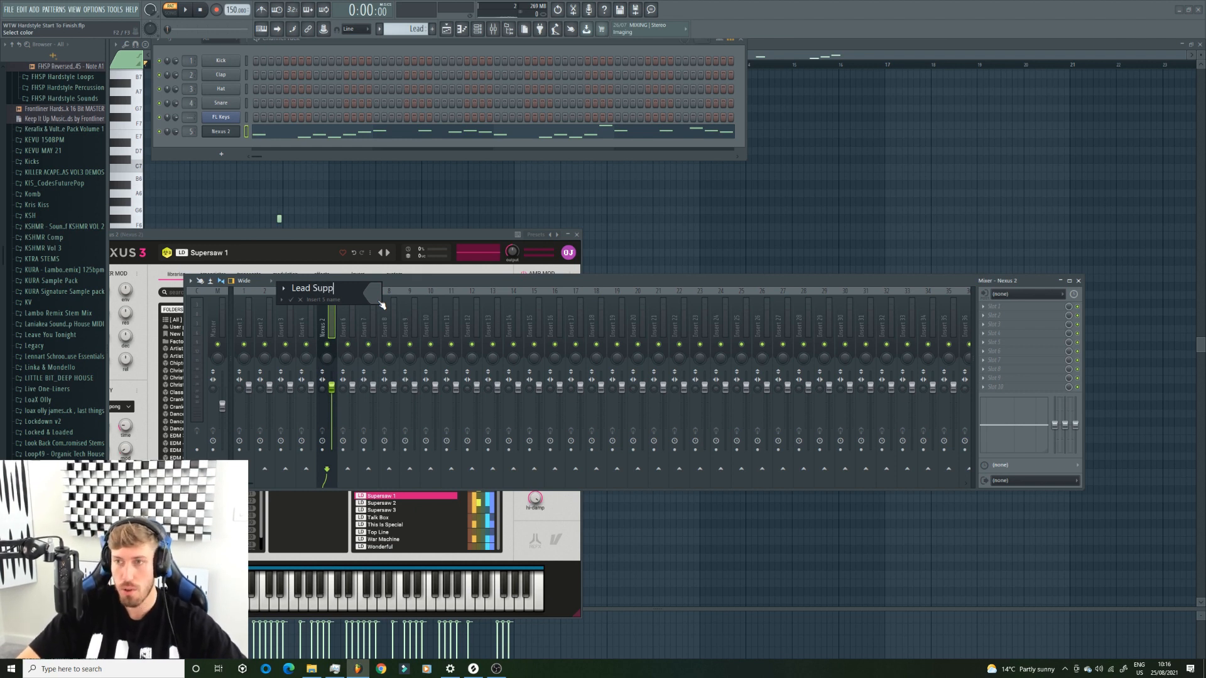
{"action": "type", "text": "ort"}
{"action": "key", "text": "Return"}
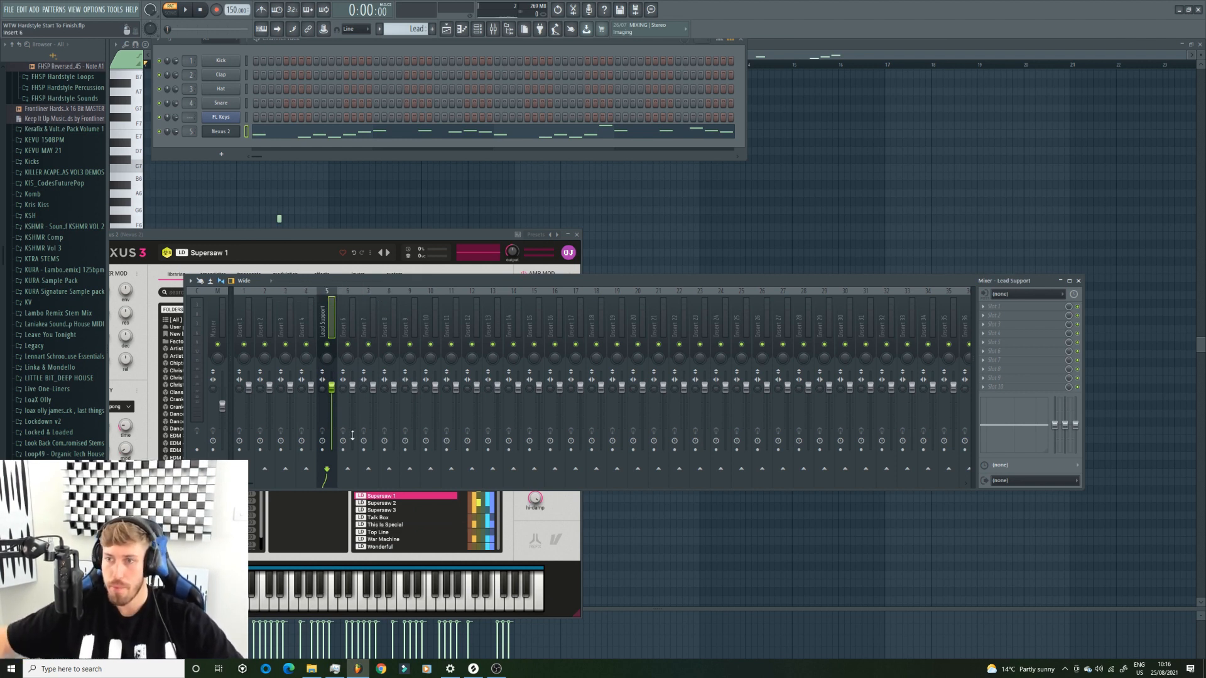
Rename mixer insert 6 as Lead Main
{"action": "right_click", "coordinate": [355, 295]}
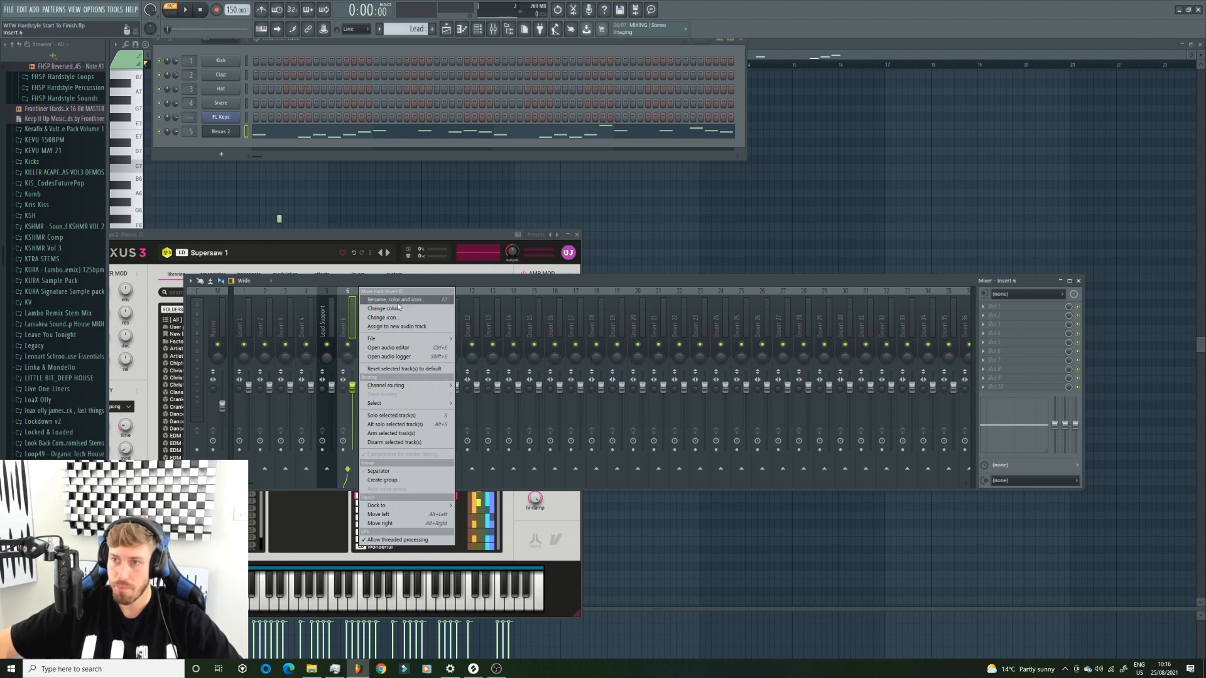
{"action": "left_click", "coordinate": [392, 309]}
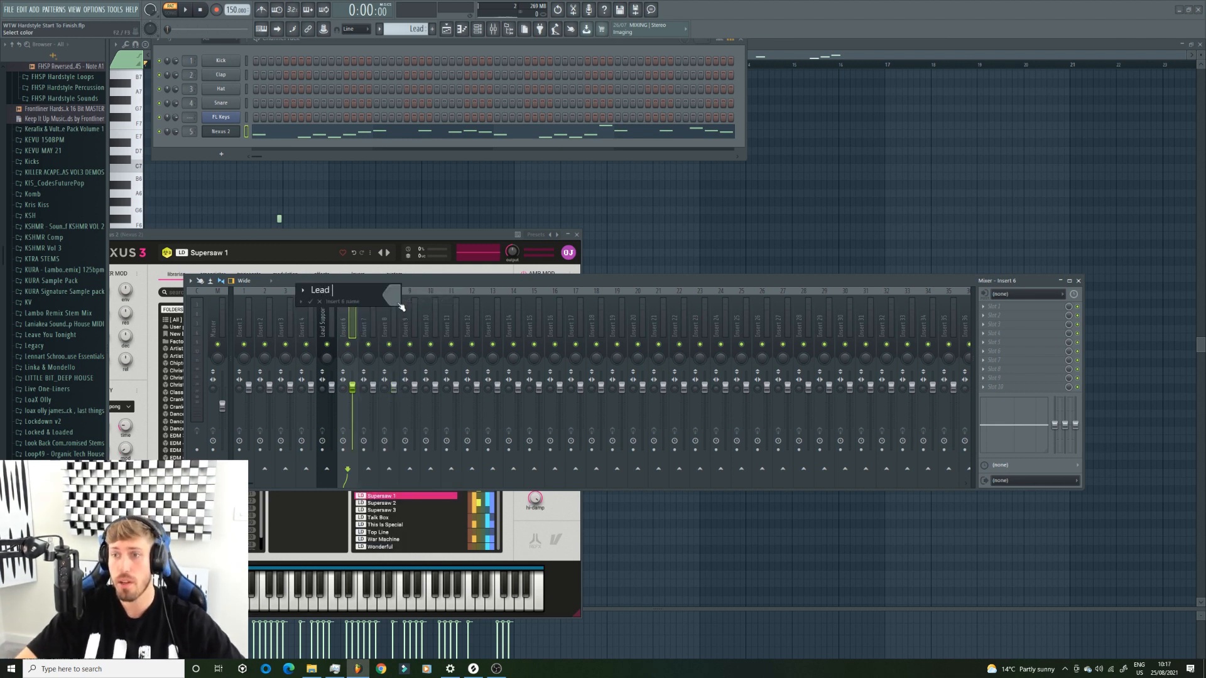
{"action": "key", "text": "Return"}
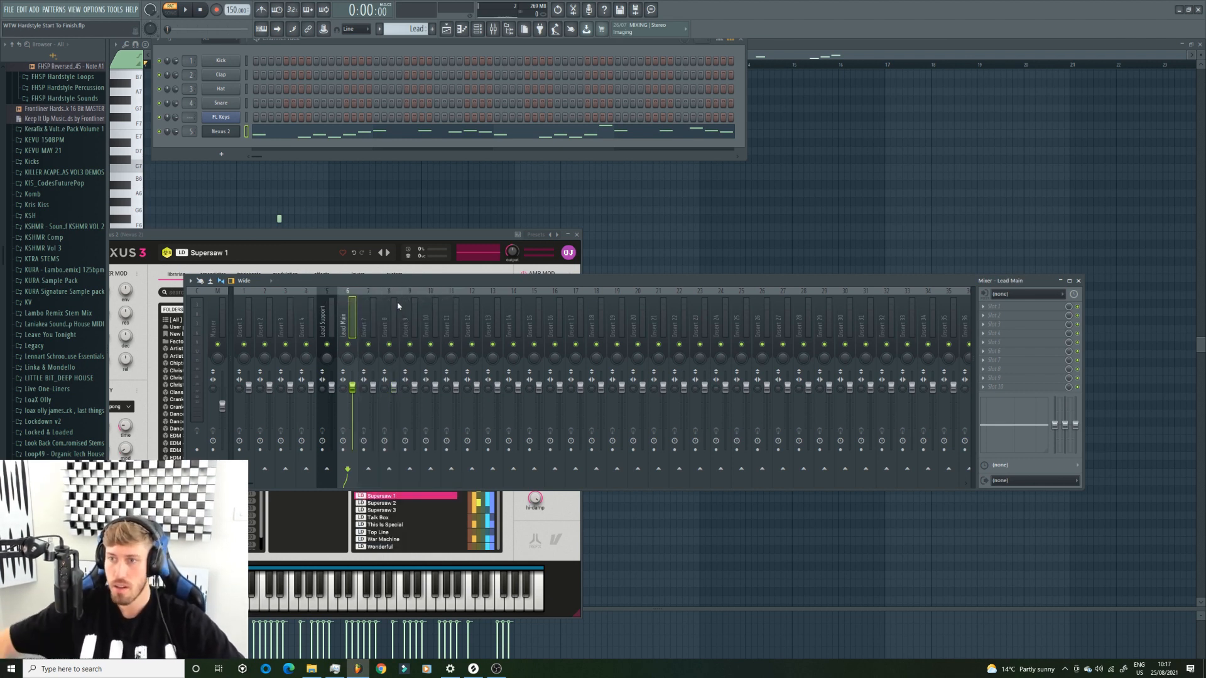
Route the Lead Support and Lead Main mixer tracks only to insert 7
{"action": "left_click", "coordinate": [333, 395]}
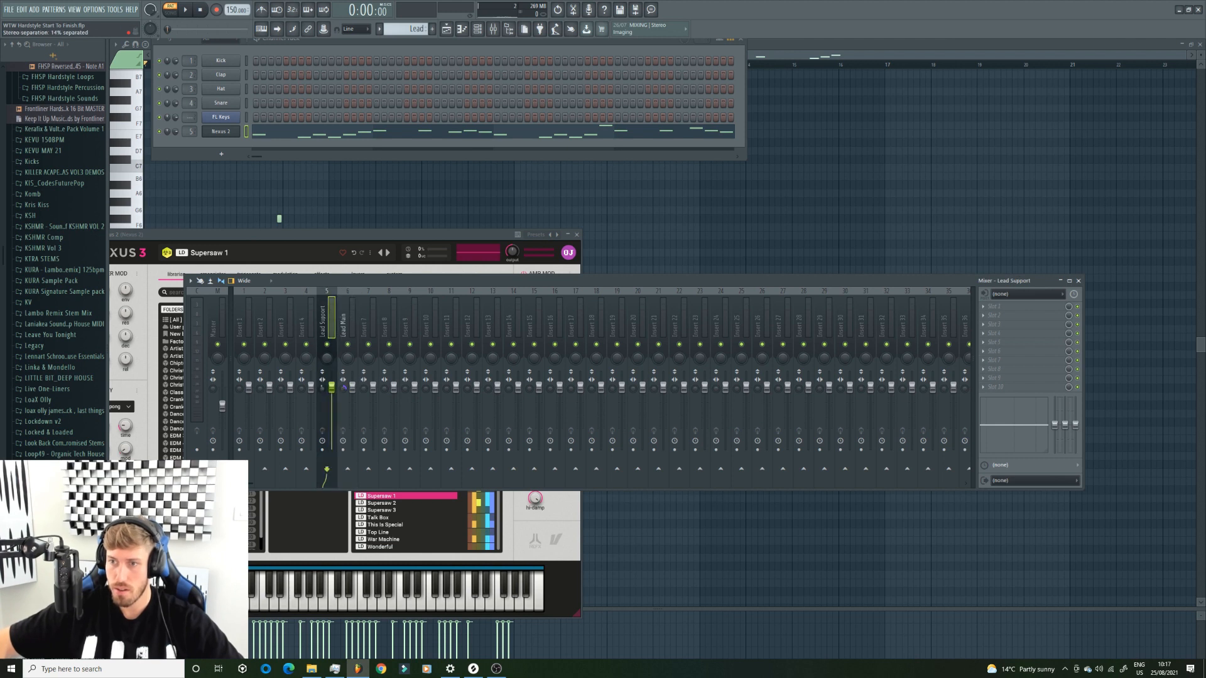
{"action": "right_click", "coordinate": [370, 475]}
{"action": "left_click", "coordinate": [397, 489]}
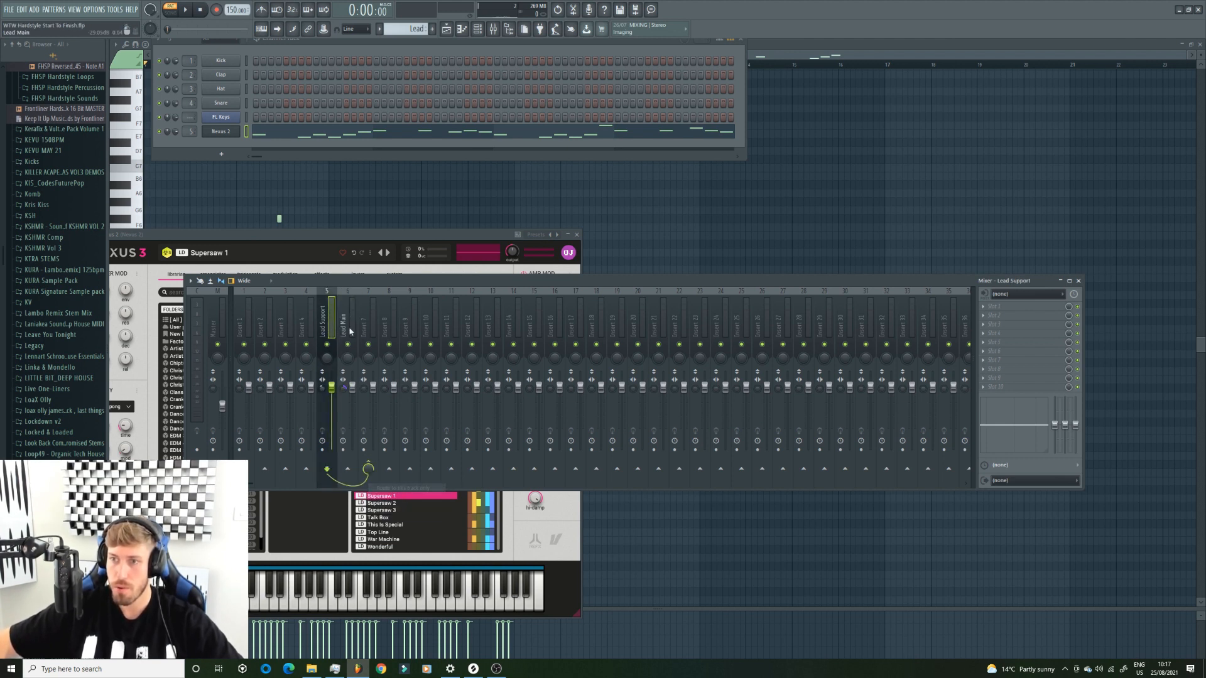
{"action": "left_click", "coordinate": [351, 408]}
{"action": "right_click", "coordinate": [369, 471]}
{"action": "left_click", "coordinate": [395, 486]}
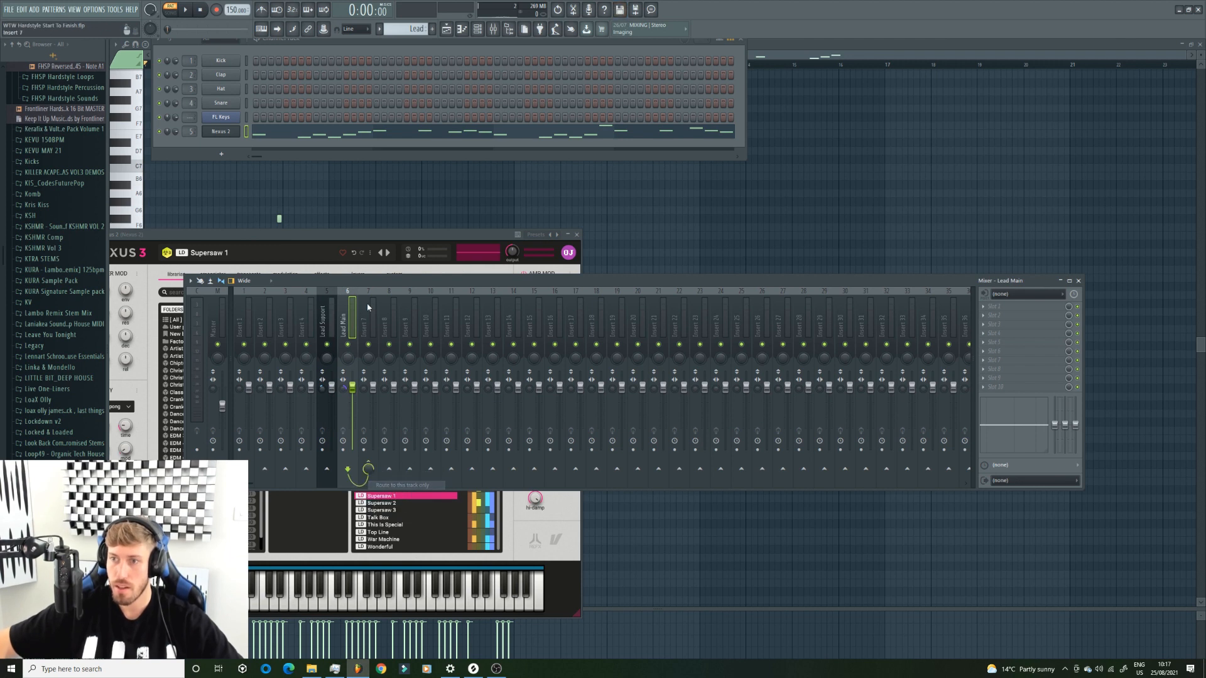
Rename mixer insert 7 as lead Bus
{"action": "right_click", "coordinate": [375, 289]}
{"action": "left_click", "coordinate": [410, 304]}
{"action": "type", "text": "lea"}
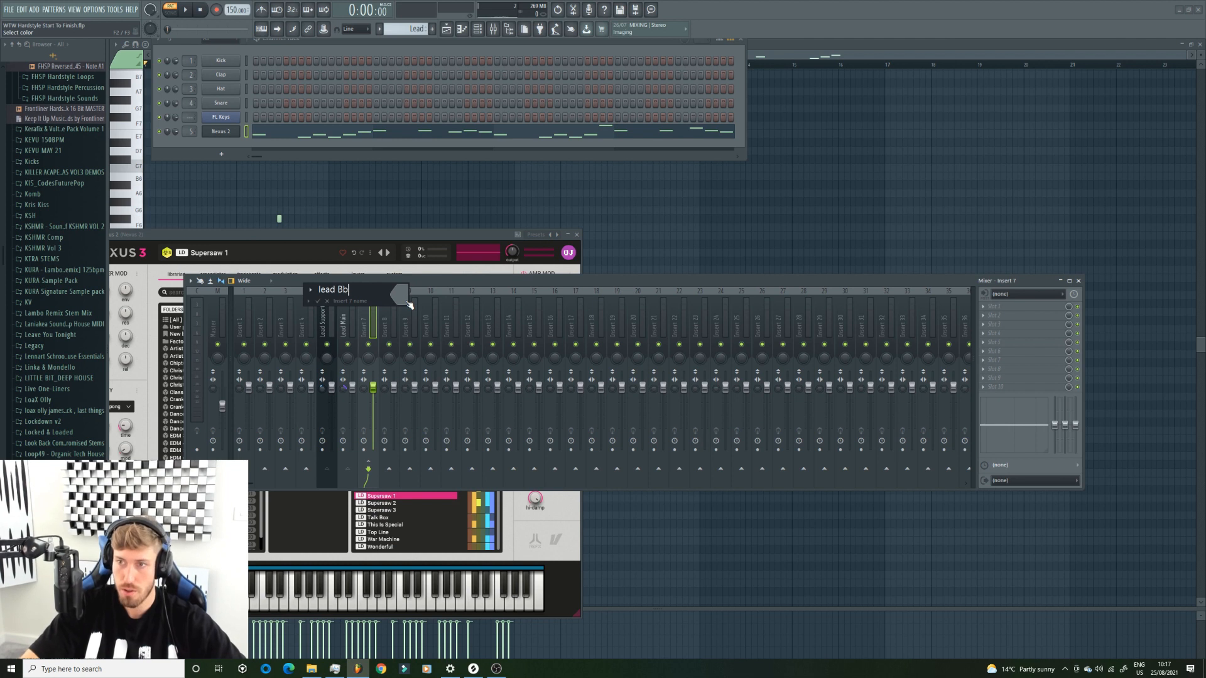
{"action": "type", "text": "d Bus"}
{"action": "key", "text": "Return"}
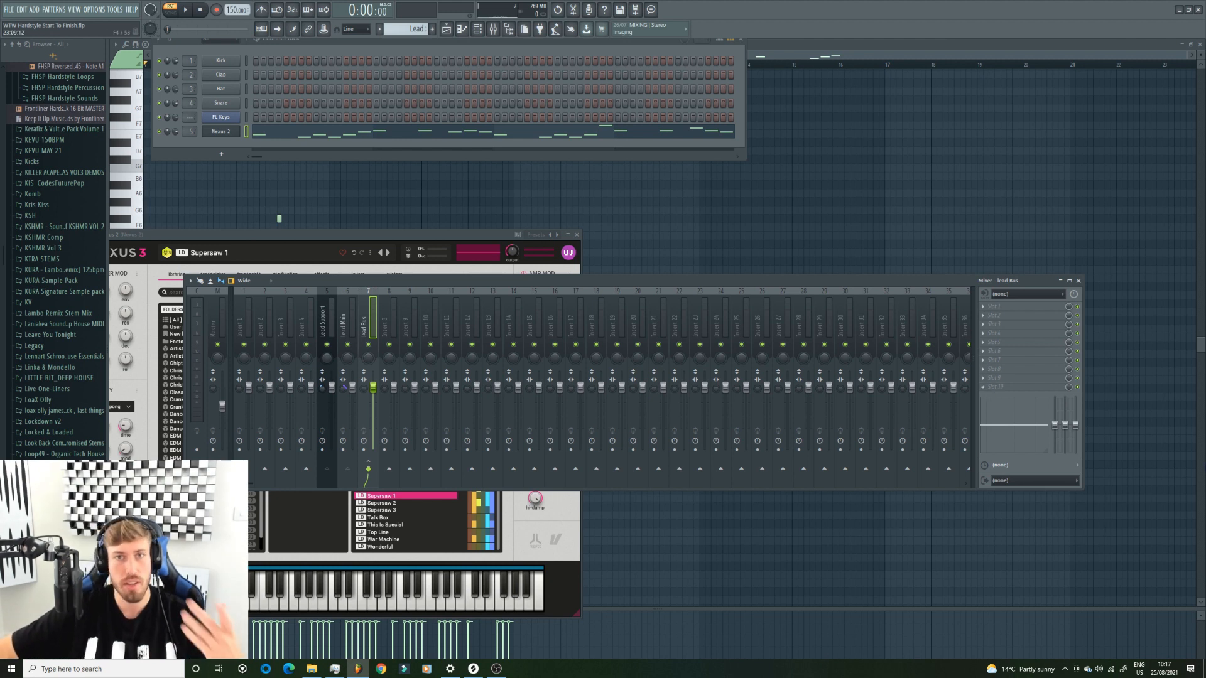
Check the routing of the lead tracks and colour the Lead Support mixer track teal (#287576)
{"action": "left_click", "coordinate": [340, 327]}
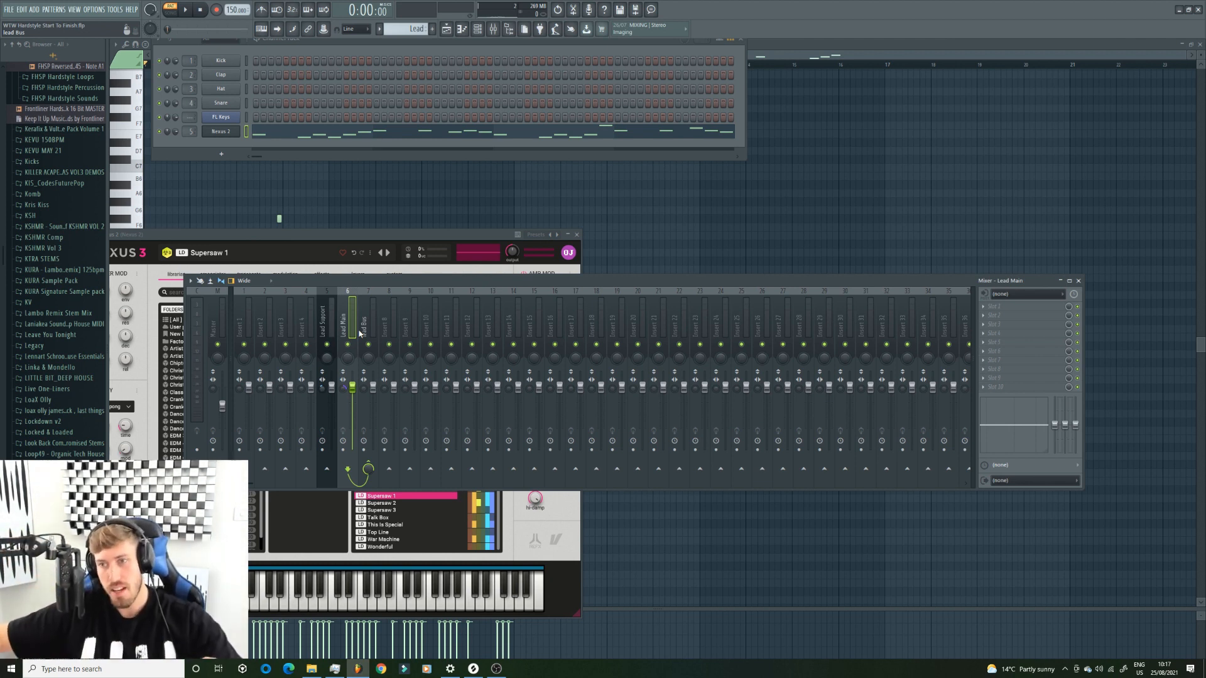
{"action": "left_click", "coordinate": [329, 310]}
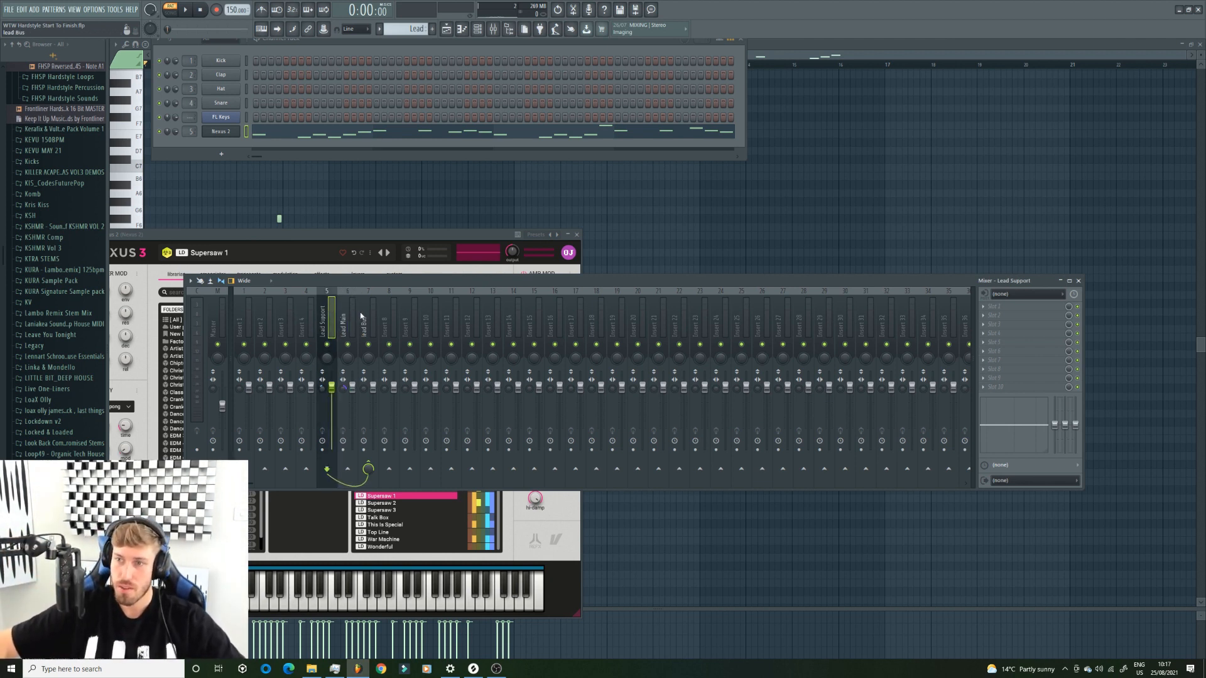
{"action": "left_click", "coordinate": [363, 317]}
{"action": "left_click", "coordinate": [326, 326]}
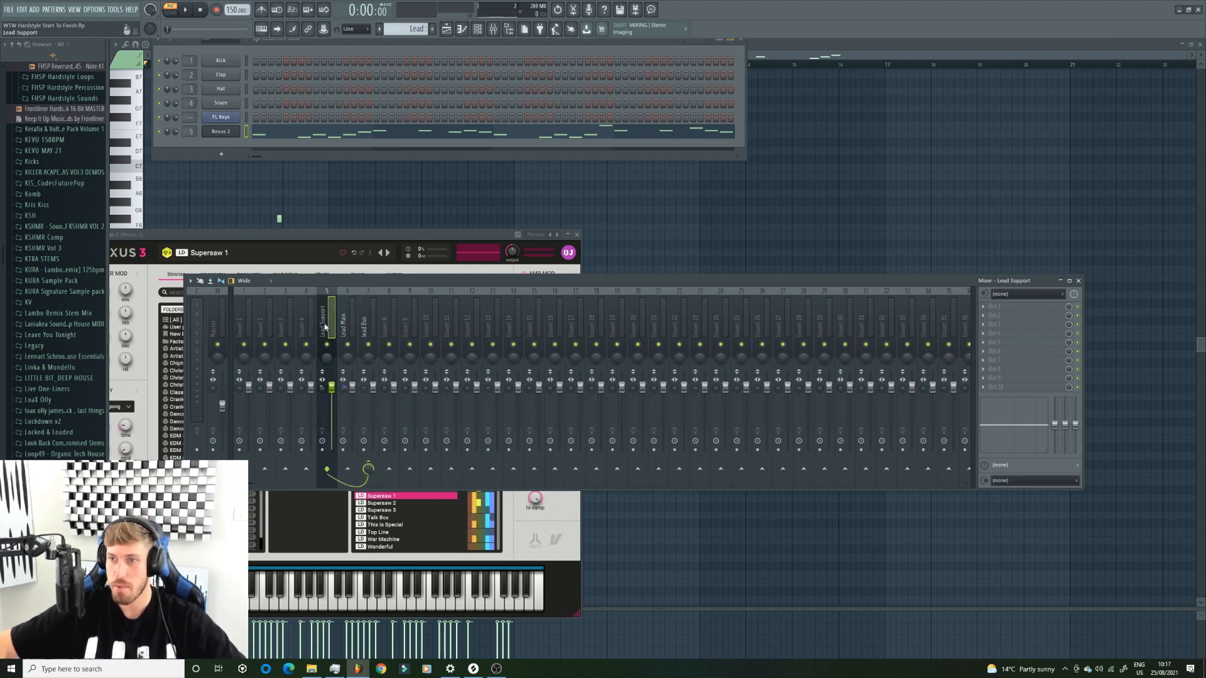
{"action": "right_click", "coordinate": [337, 307]}
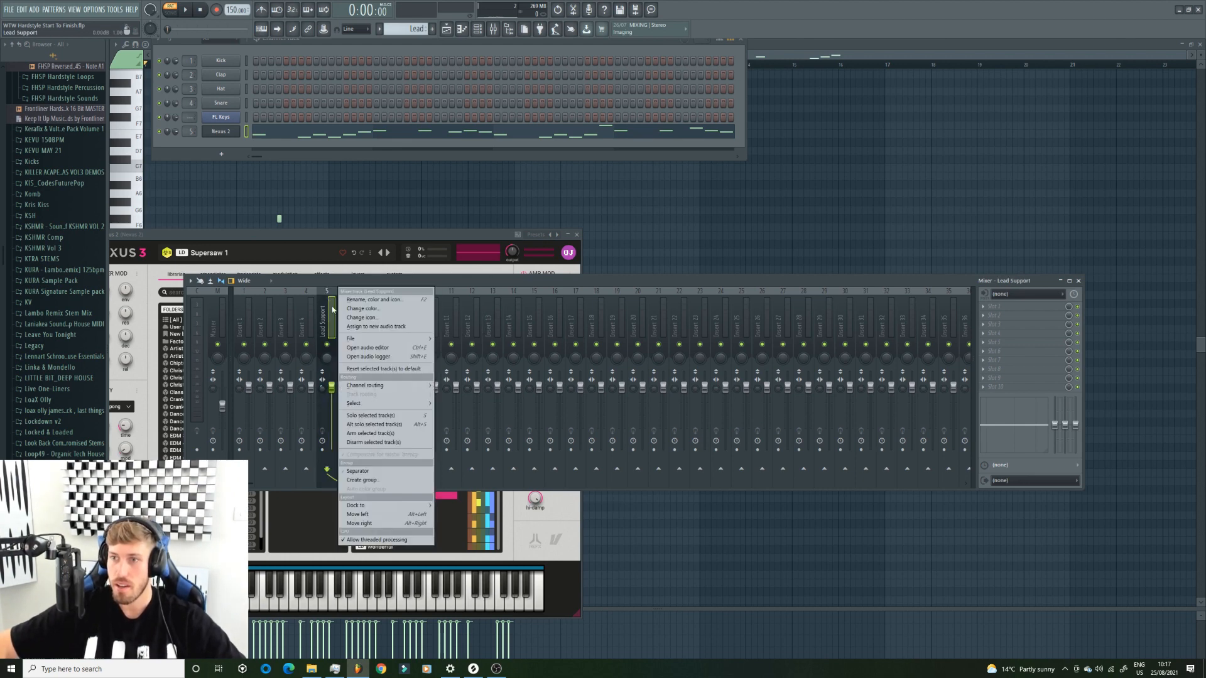
{"action": "left_click", "coordinate": [364, 313]}
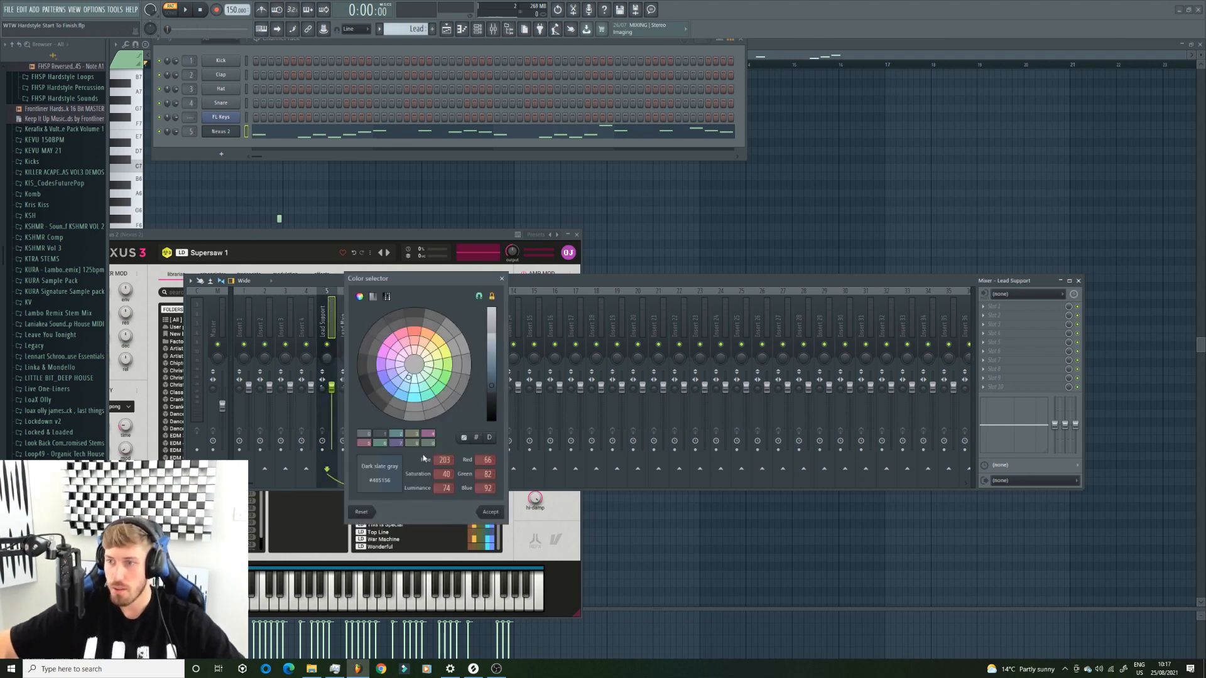
{"action": "left_click", "coordinate": [419, 399]}
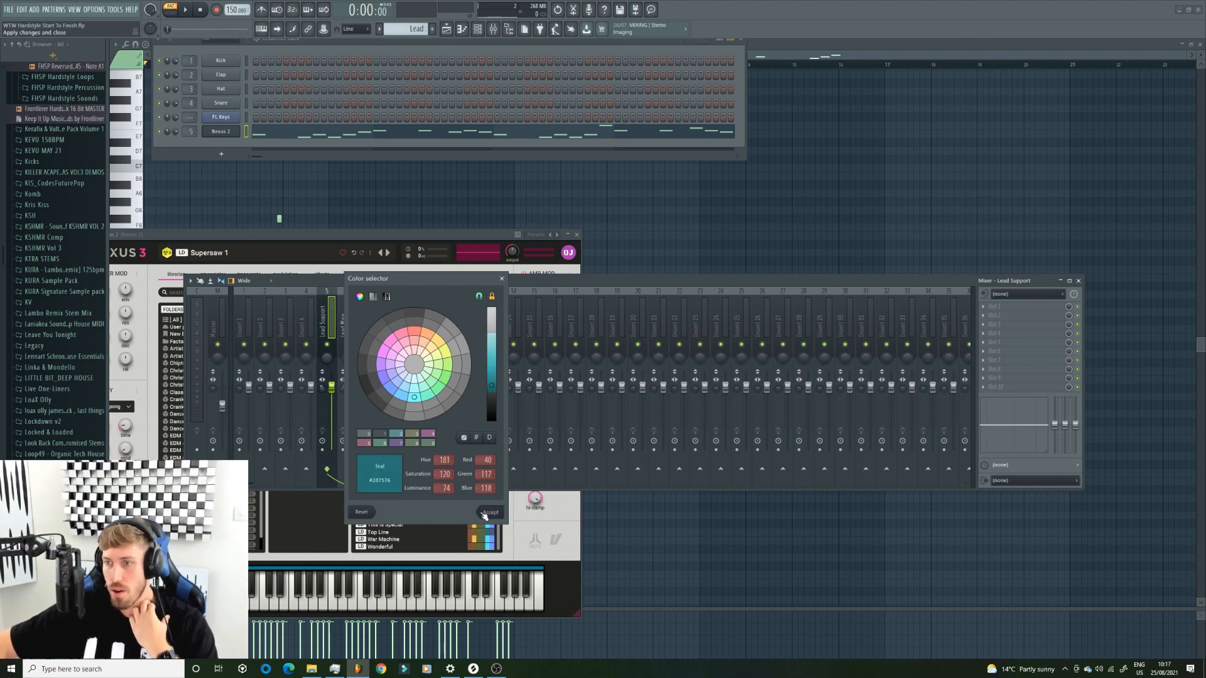
{"action": "left_click", "coordinate": [489, 513]}
Colour the Lead Main mixer track the same teal as Lead Support (#287576)
{"action": "left_click", "coordinate": [354, 331]}
{"action": "right_click", "coordinate": [345, 302]}
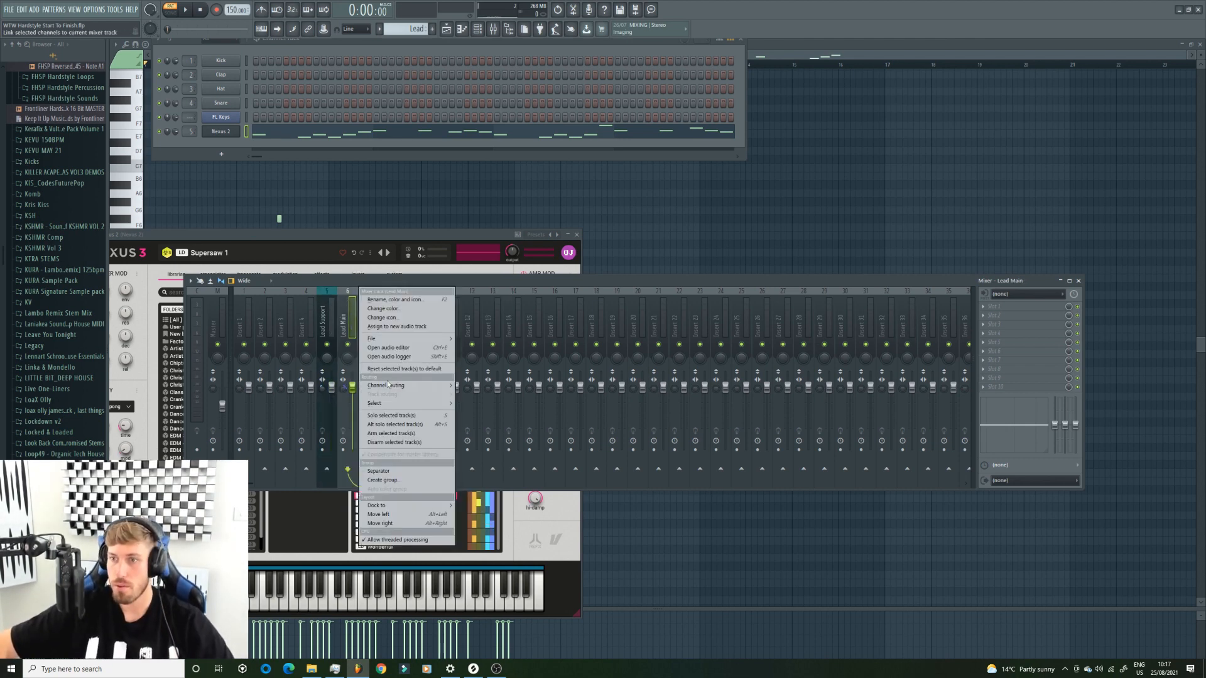
{"action": "left_click", "coordinate": [395, 309]}
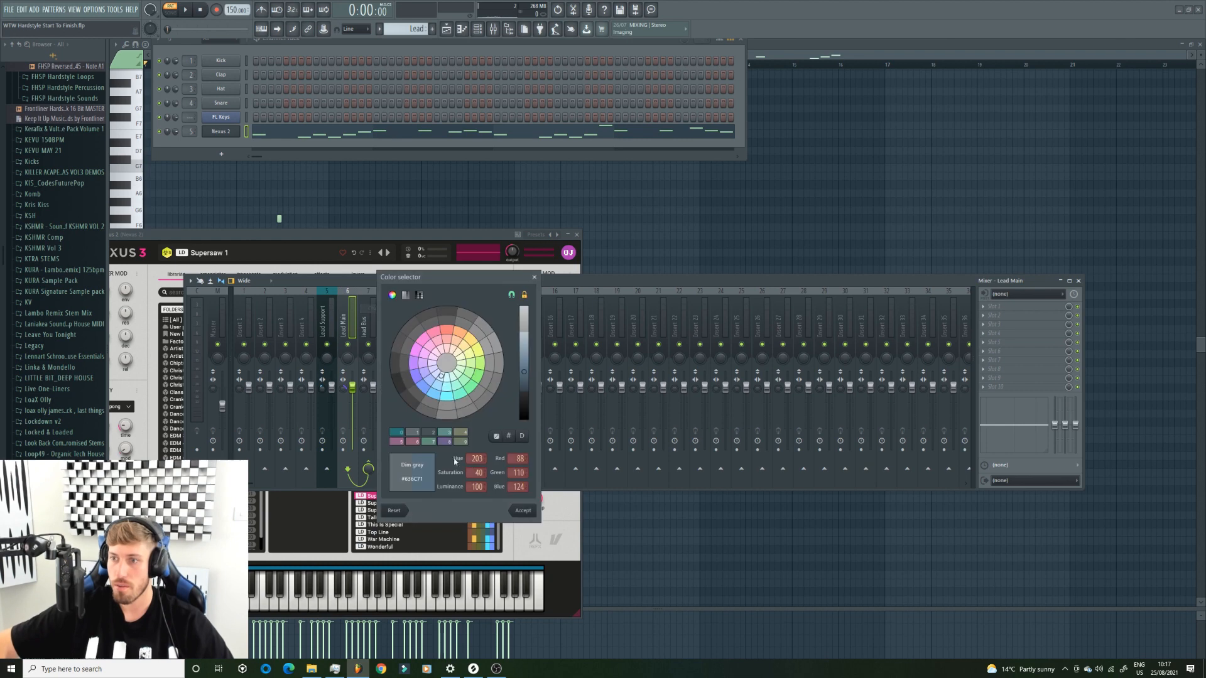
{"action": "left_click", "coordinate": [400, 435]}
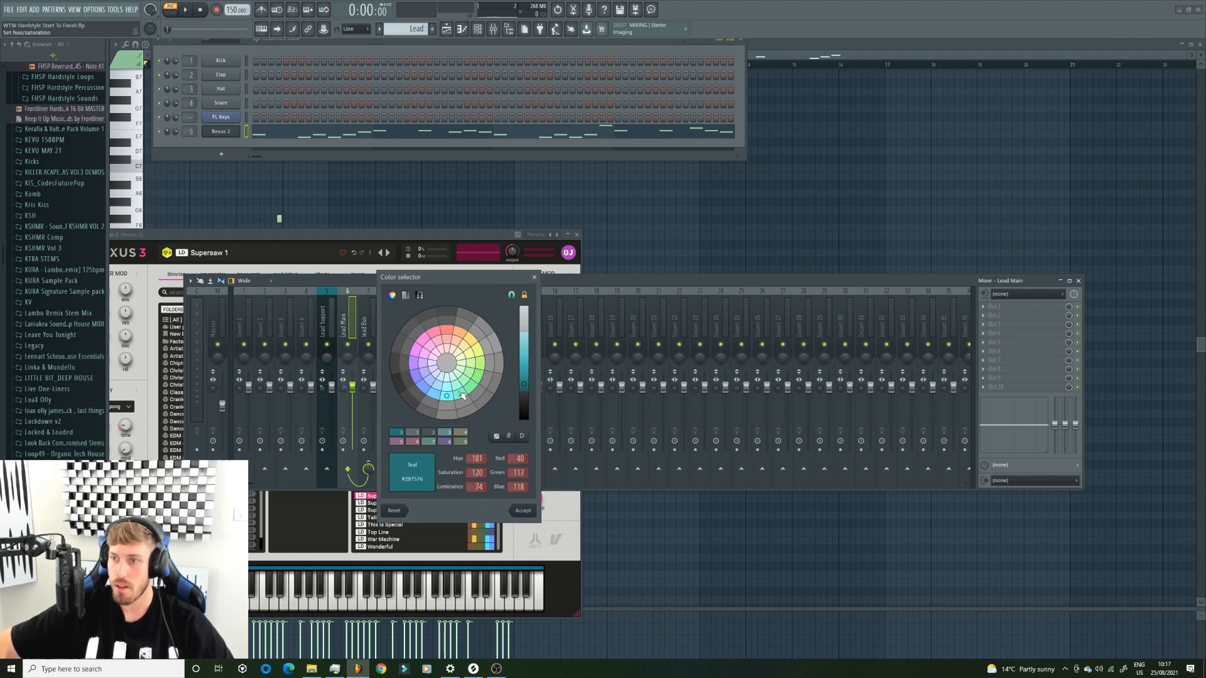
{"action": "left_click", "coordinate": [523, 512]}
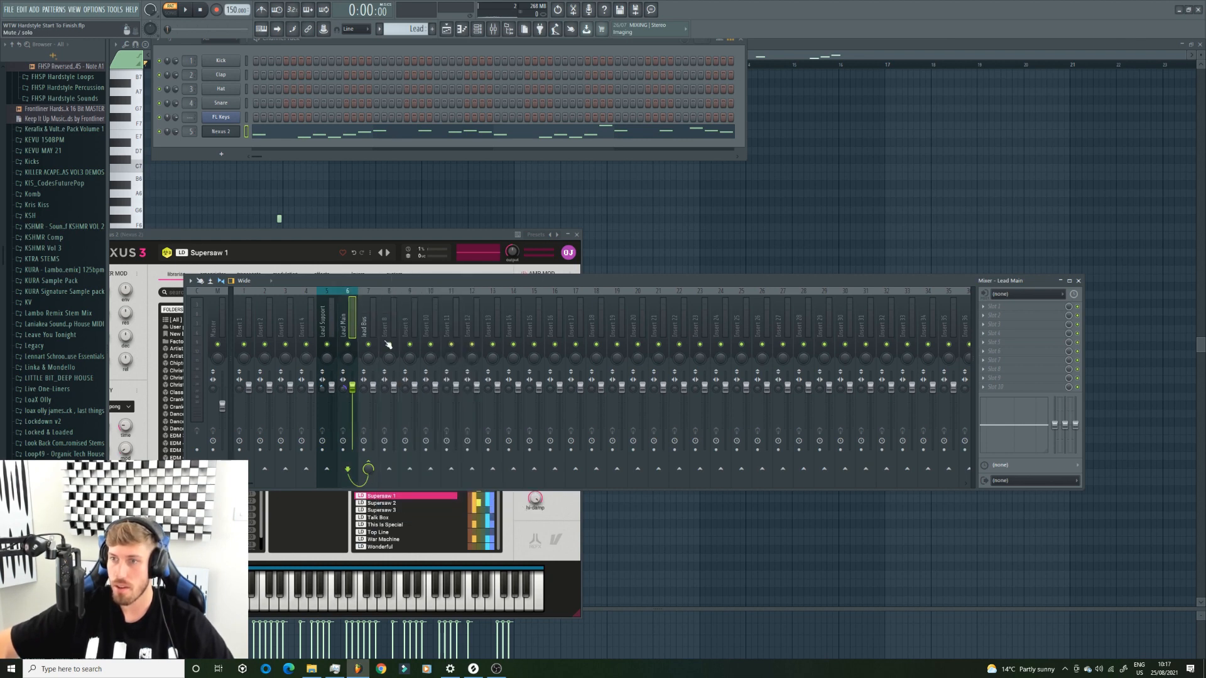
Colour the lead Bus mixer track teal to match the two lead tracks
{"action": "left_click", "coordinate": [368, 311]}
{"action": "right_click", "coordinate": [376, 294]}
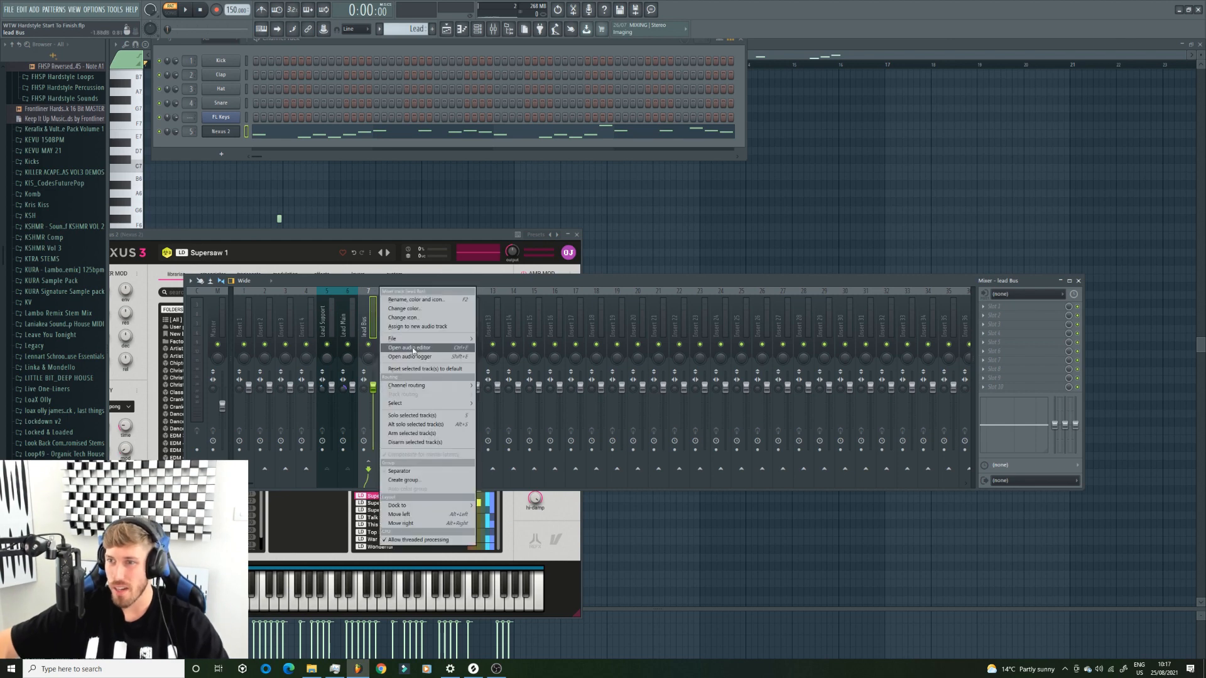
{"action": "left_click", "coordinate": [415, 309]}
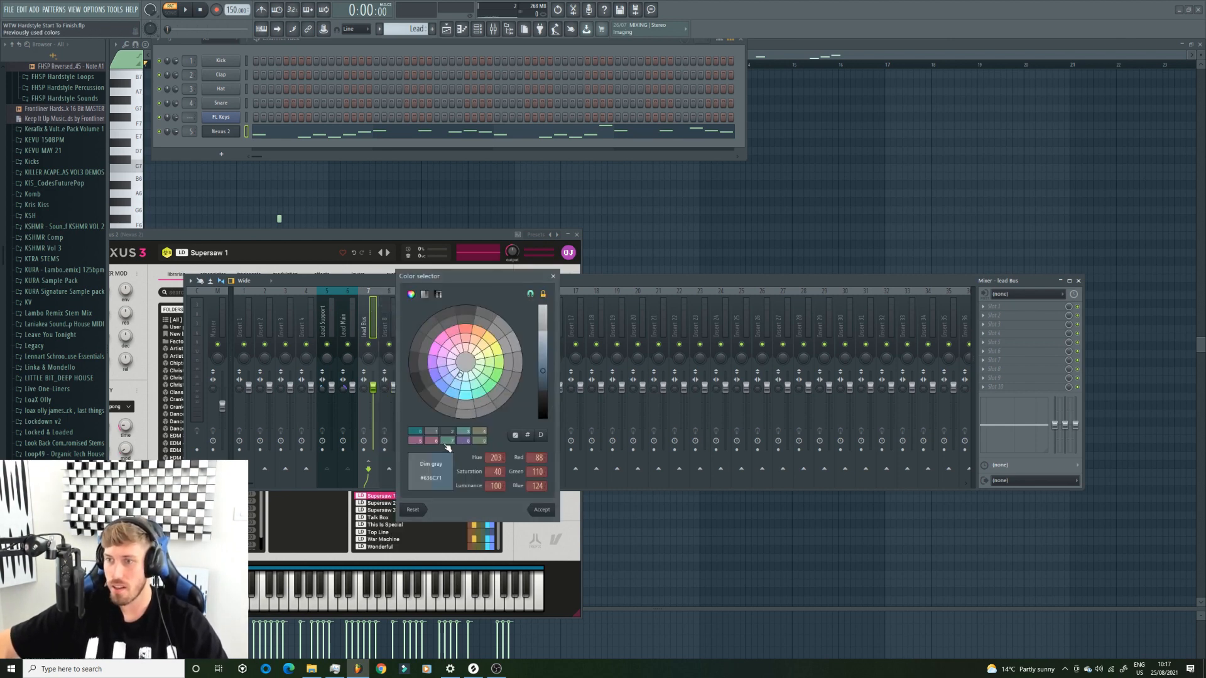
{"action": "left_click", "coordinate": [466, 396]}
{"action": "left_click", "coordinate": [539, 512]}
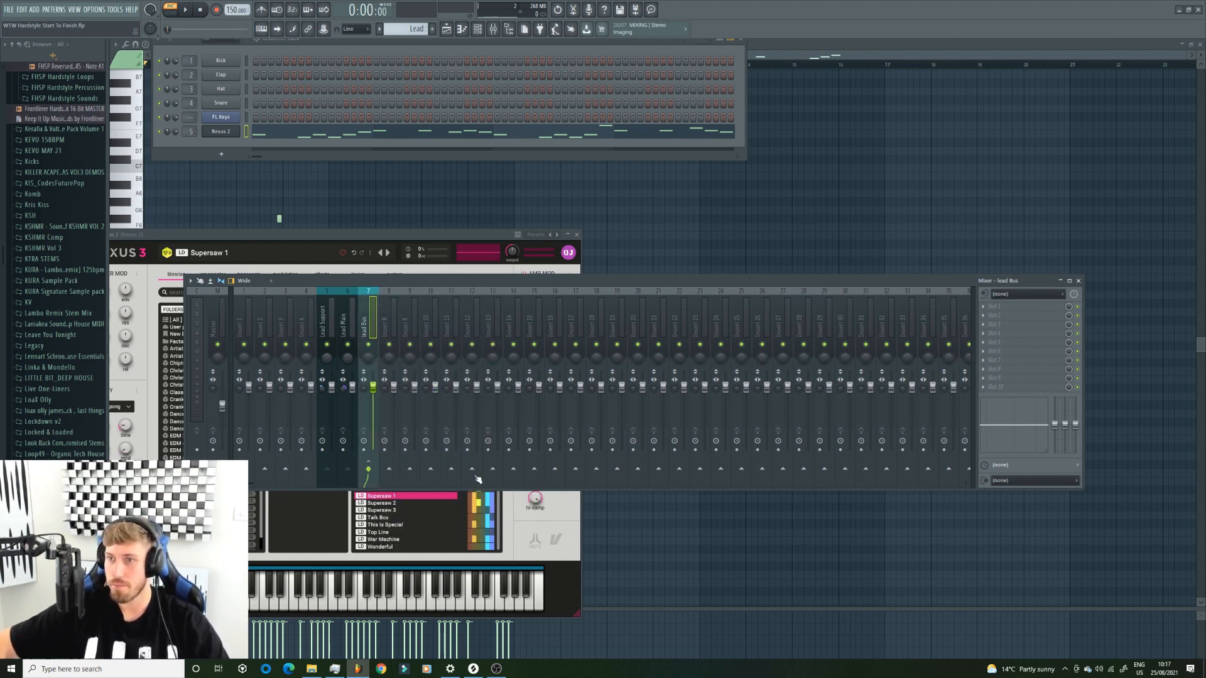
Check the Lead Main track's colour and the routing of both lead tracks into the lead Bus
{"action": "left_click", "coordinate": [347, 325]}
{"action": "left_click", "coordinate": [332, 320]}
{"action": "left_click", "coordinate": [345, 318]}
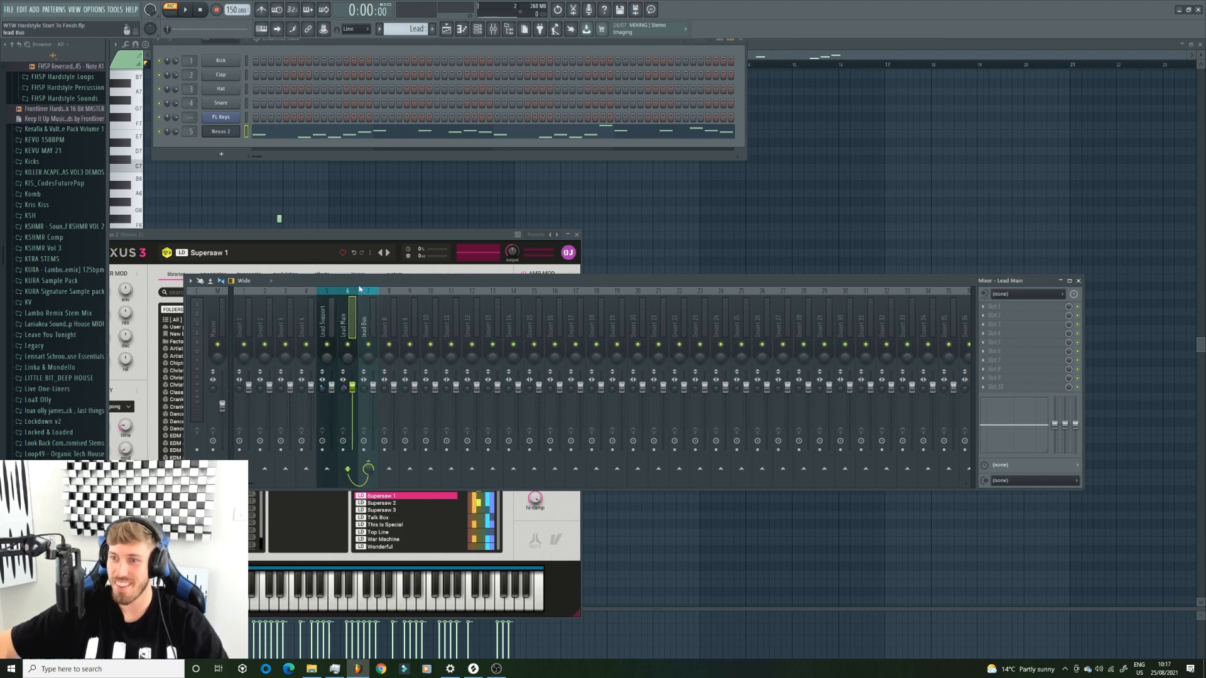
{"action": "right_click", "coordinate": [352, 296]}
{"action": "left_click", "coordinate": [400, 311]}
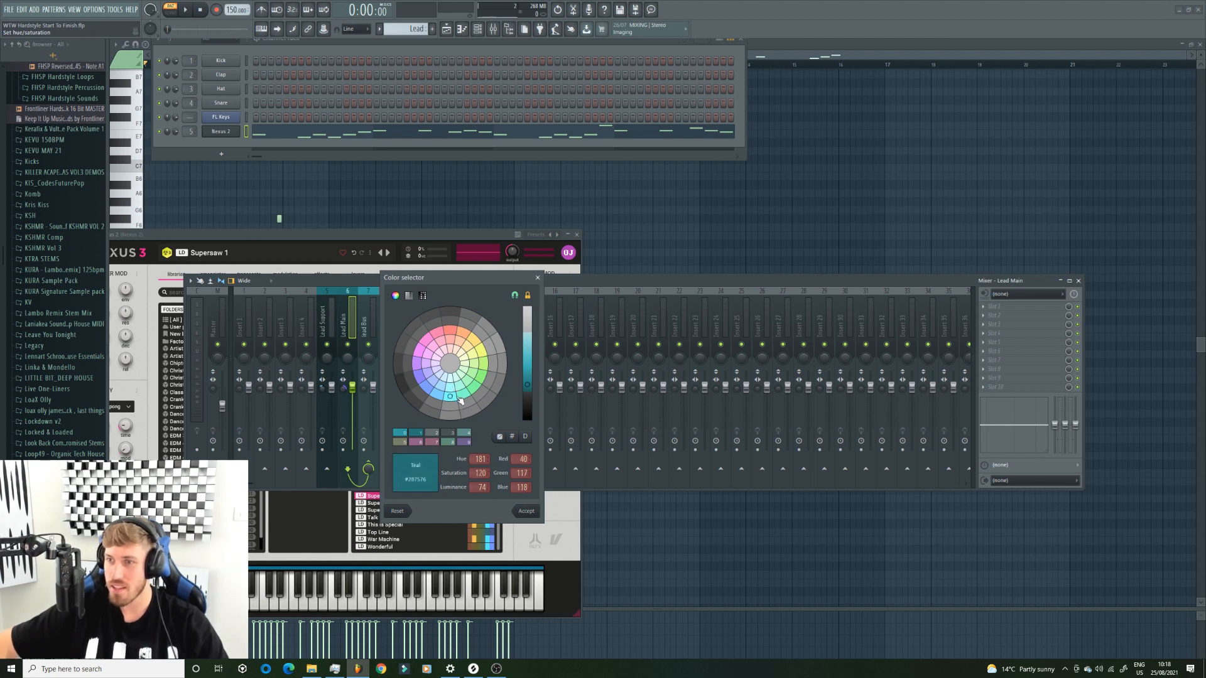
{"action": "left_click", "coordinate": [526, 511]}
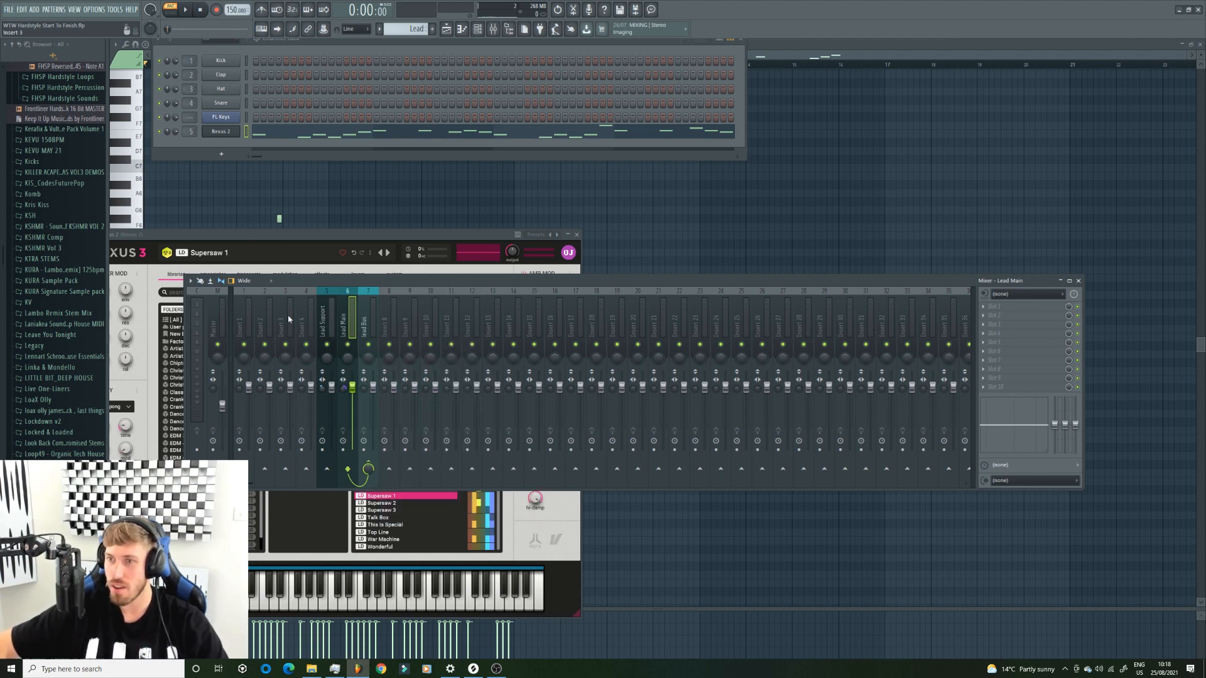
{"action": "left_click", "coordinate": [363, 323]}
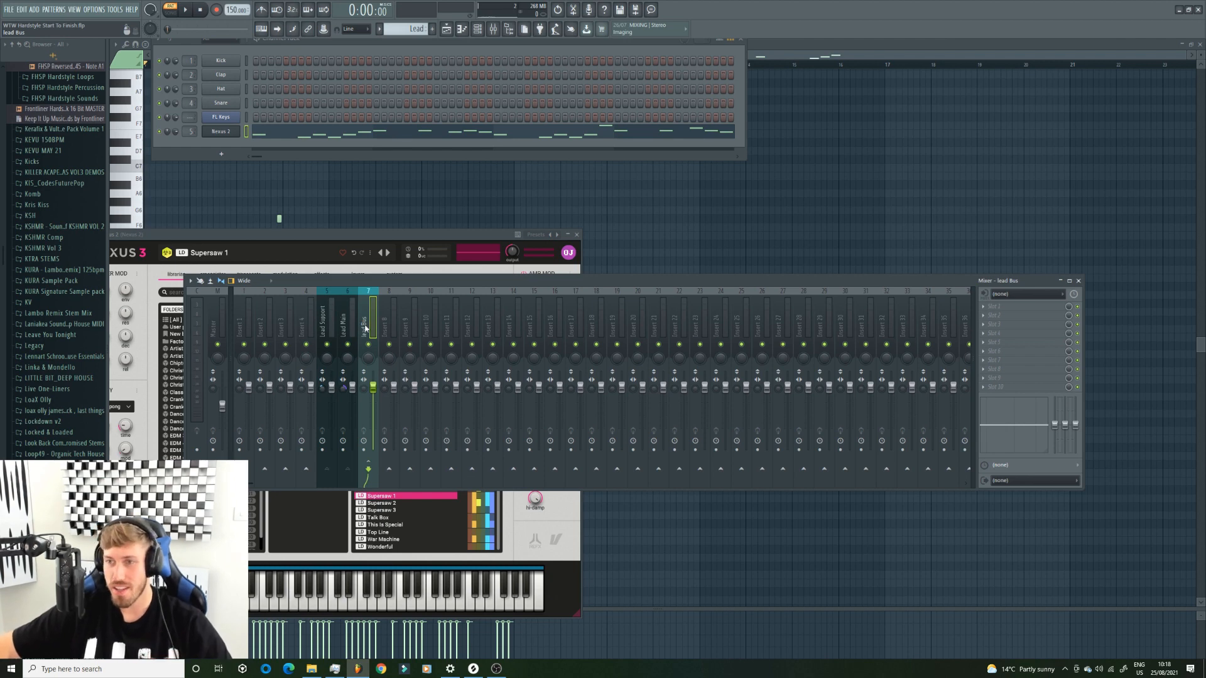
{"action": "left_click", "coordinate": [330, 308]}
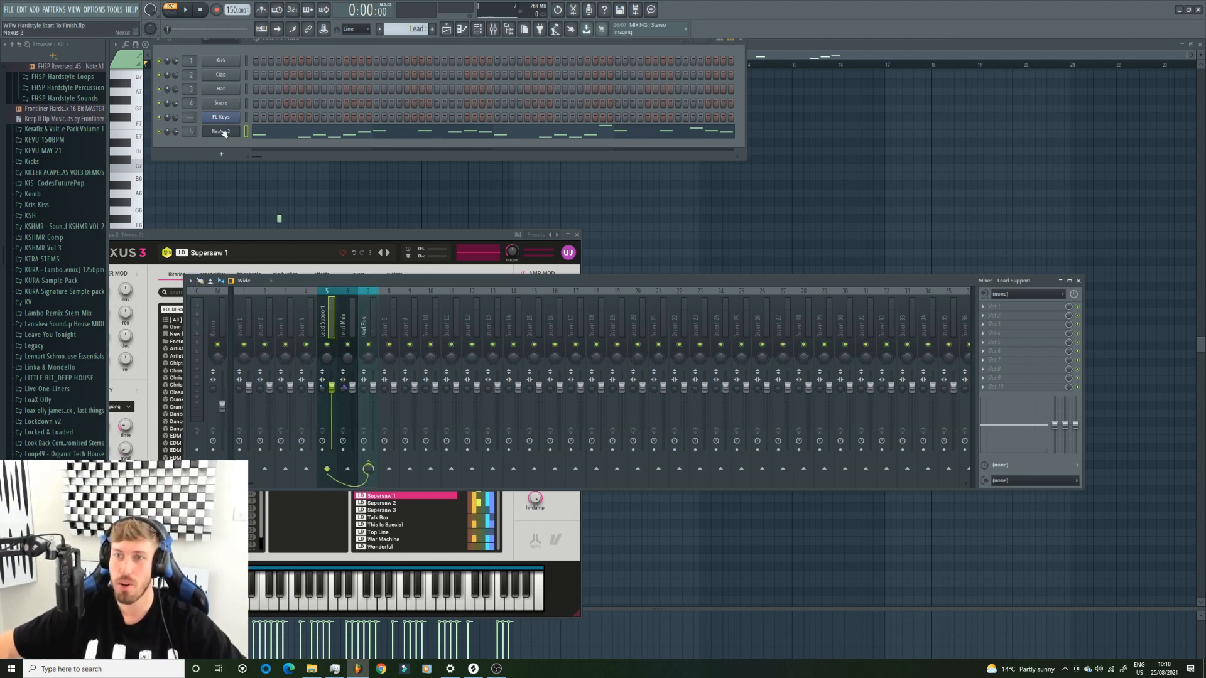
Open the Nexus 2 channel's plugin, listen briefly to the Supersaw 1 lead and bring the whole plugin window into view
{"action": "left_click", "coordinate": [226, 130]}
{"action": "left_click", "coordinate": [193, 9]}
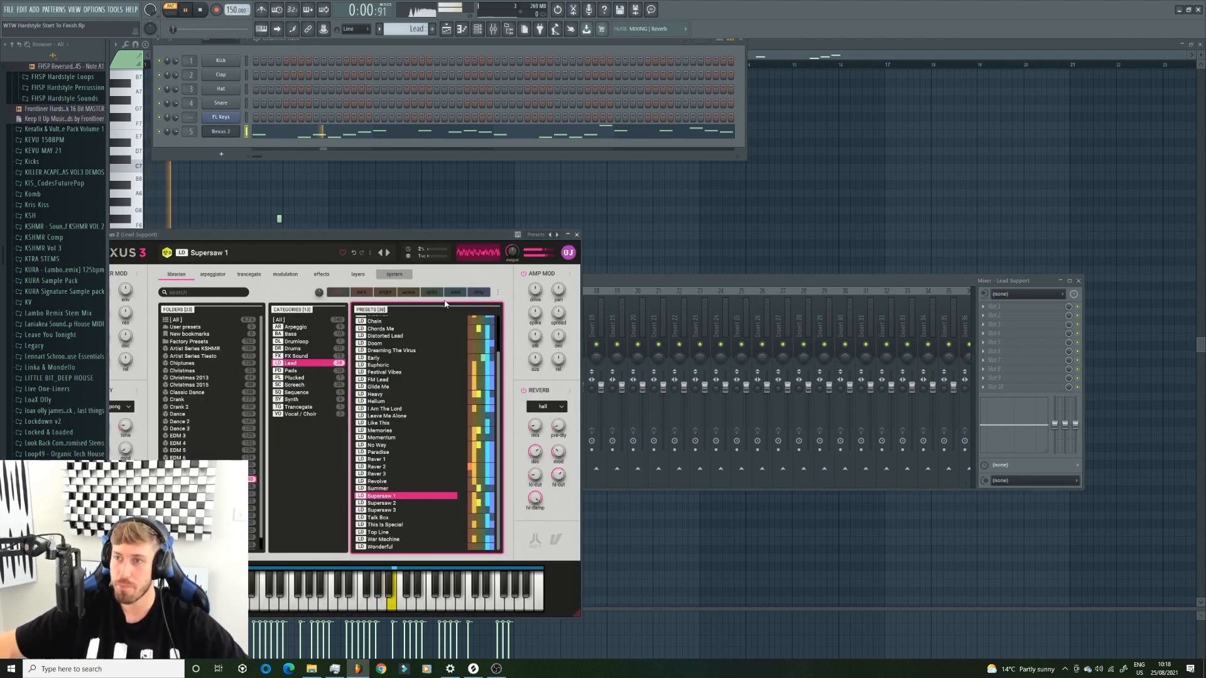
{"action": "key", "text": "space"}
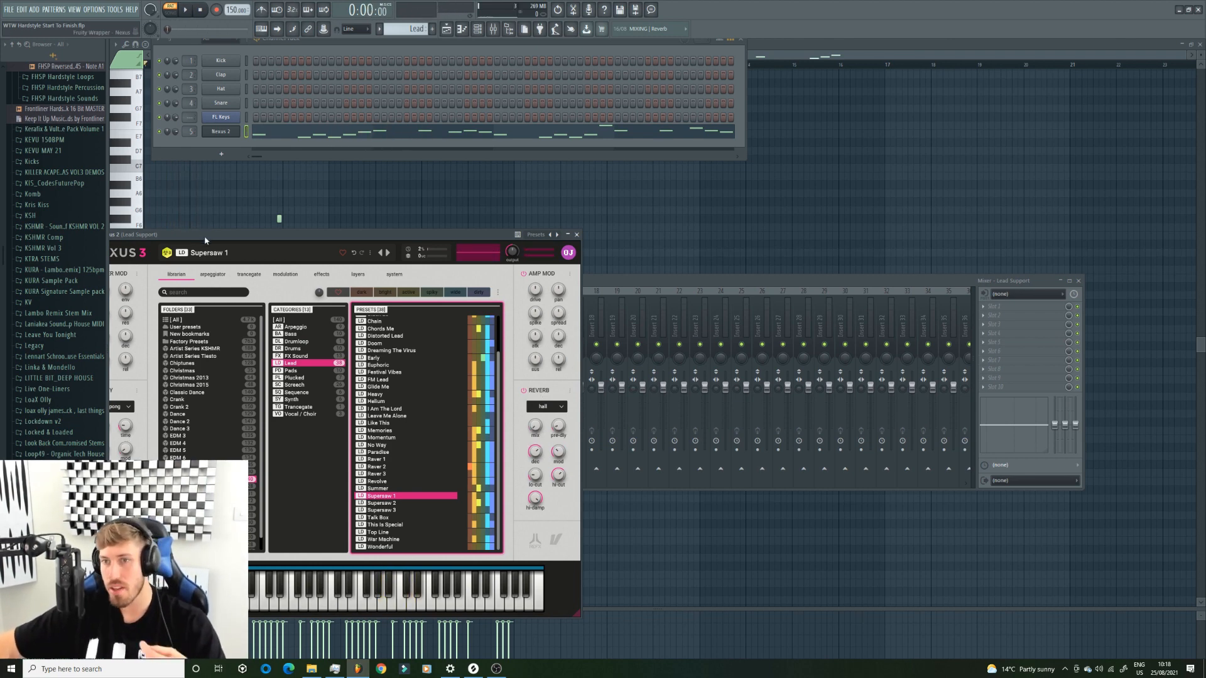
{"action": "left_click_drag", "start_coordinate": [204, 241], "coordinate": [310, 247]}
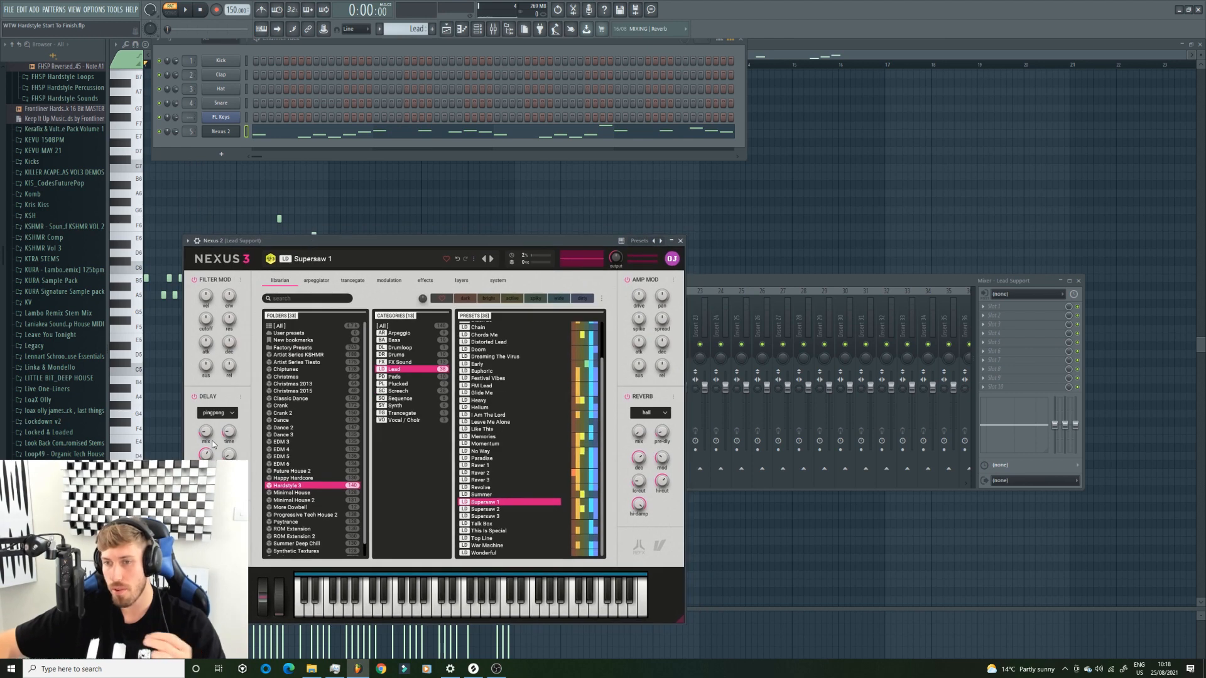
{"action": "left_click_drag", "start_coordinate": [212, 436], "coordinate": [212, 438]}
Clone the Nexus 2 channel and copy all of its melody notes into the clone
{"action": "right_click", "coordinate": [240, 135]}
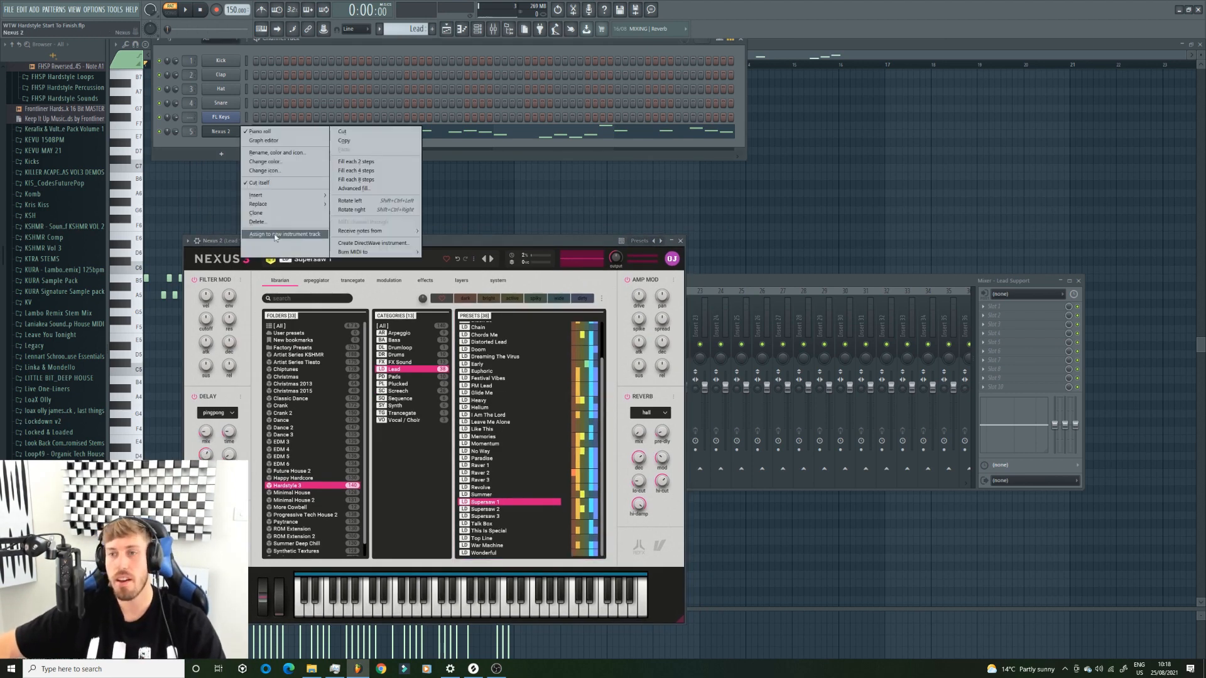
{"action": "left_click", "coordinate": [270, 211]}
{"action": "key", "text": "F7"}
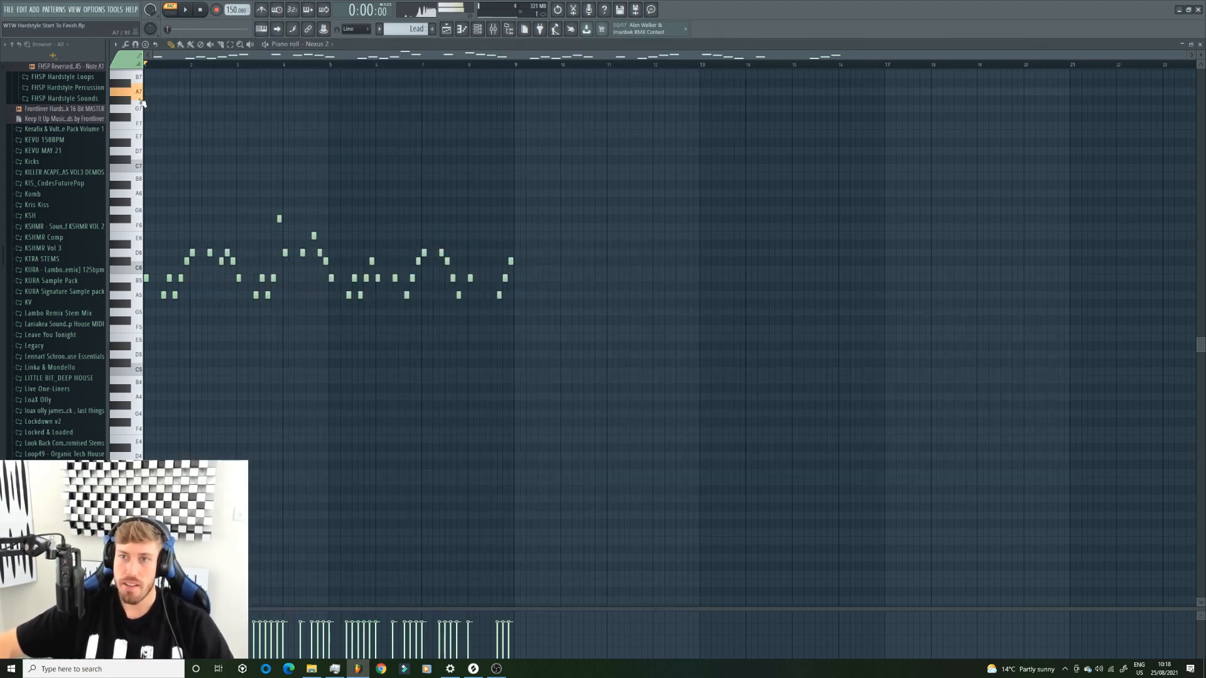
{"action": "left_click_drag", "start_coordinate": [144, 164], "coordinate": [590, 396]}
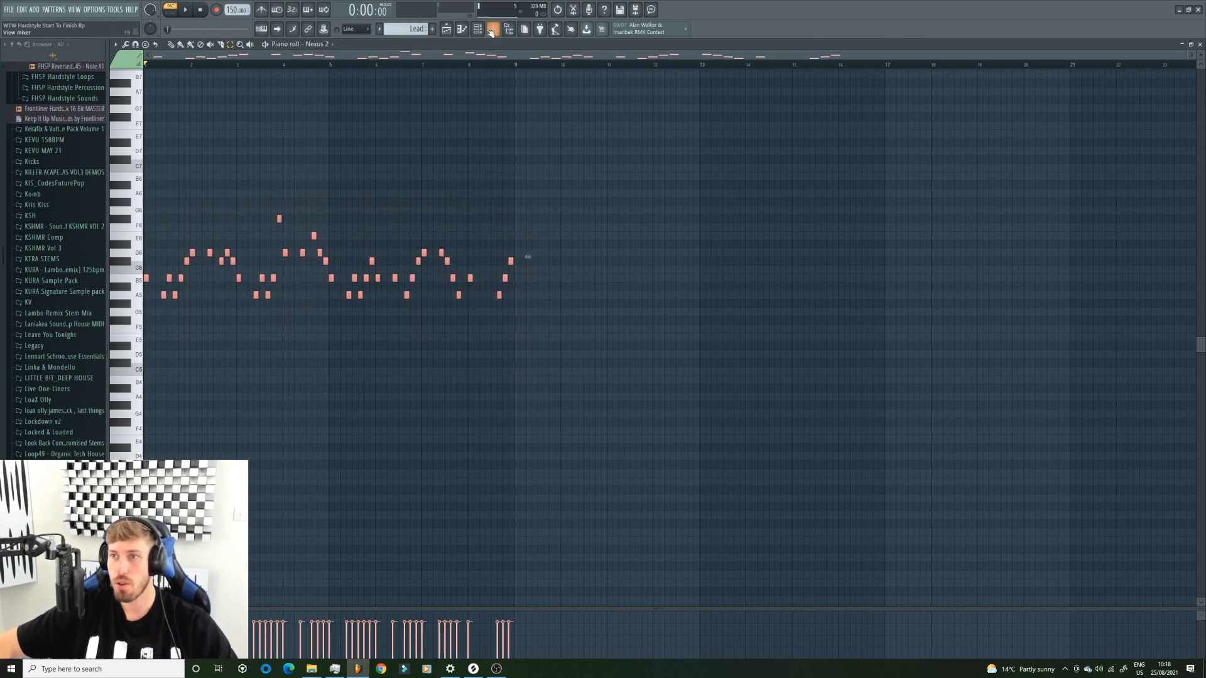
{"action": "key", "text": "F6"}
{"action": "right_click", "coordinate": [240, 144]}
{"action": "left_click", "coordinate": [260, 145]}
{"action": "key", "text": "ctrl+v"}
{"action": "key", "text": "F6"}
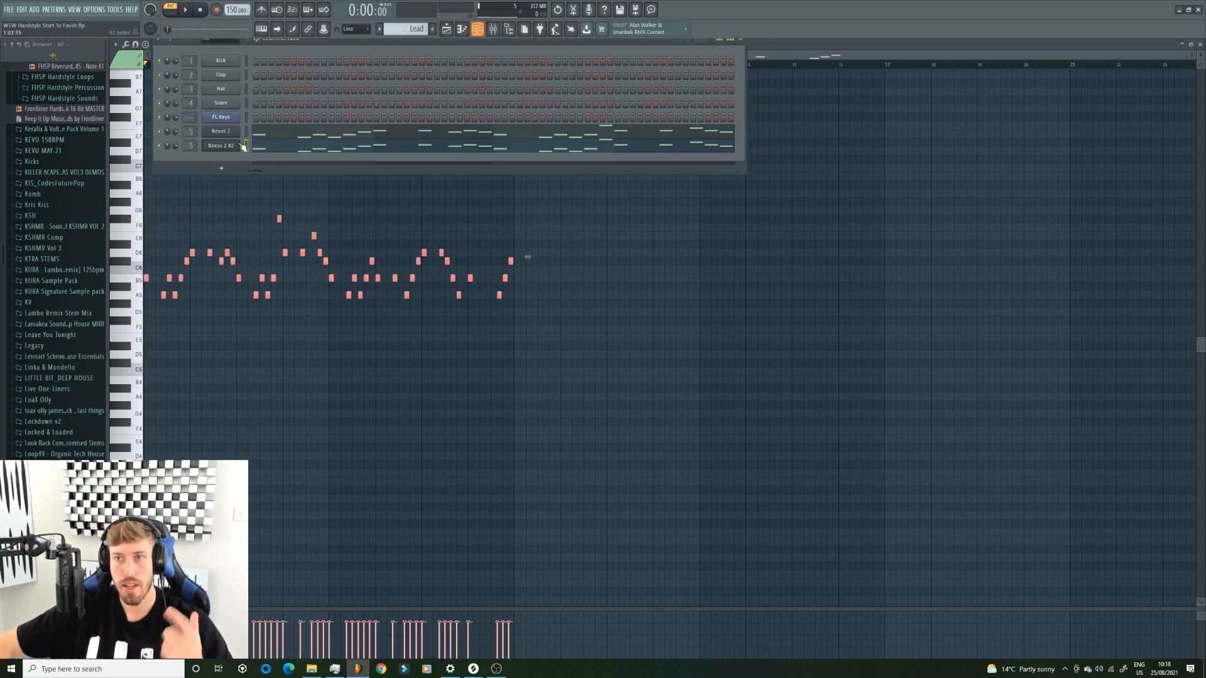
Load the This Is Special lead preset in the cloned Nexus 2 #2 channel and start playback
{"action": "left_click", "coordinate": [226, 146]}
{"action": "left_click", "coordinate": [227, 147]}
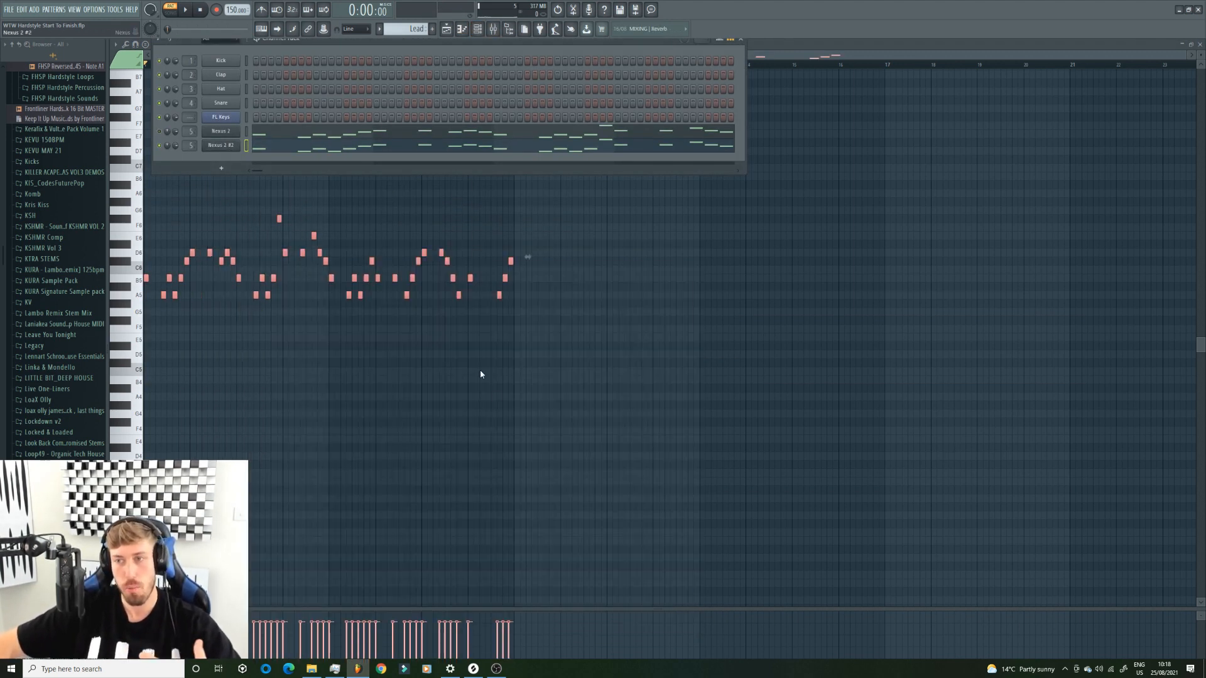
{"action": "left_click", "coordinate": [226, 147]}
{"action": "left_click", "coordinate": [502, 543]}
{"action": "key", "text": "space"}
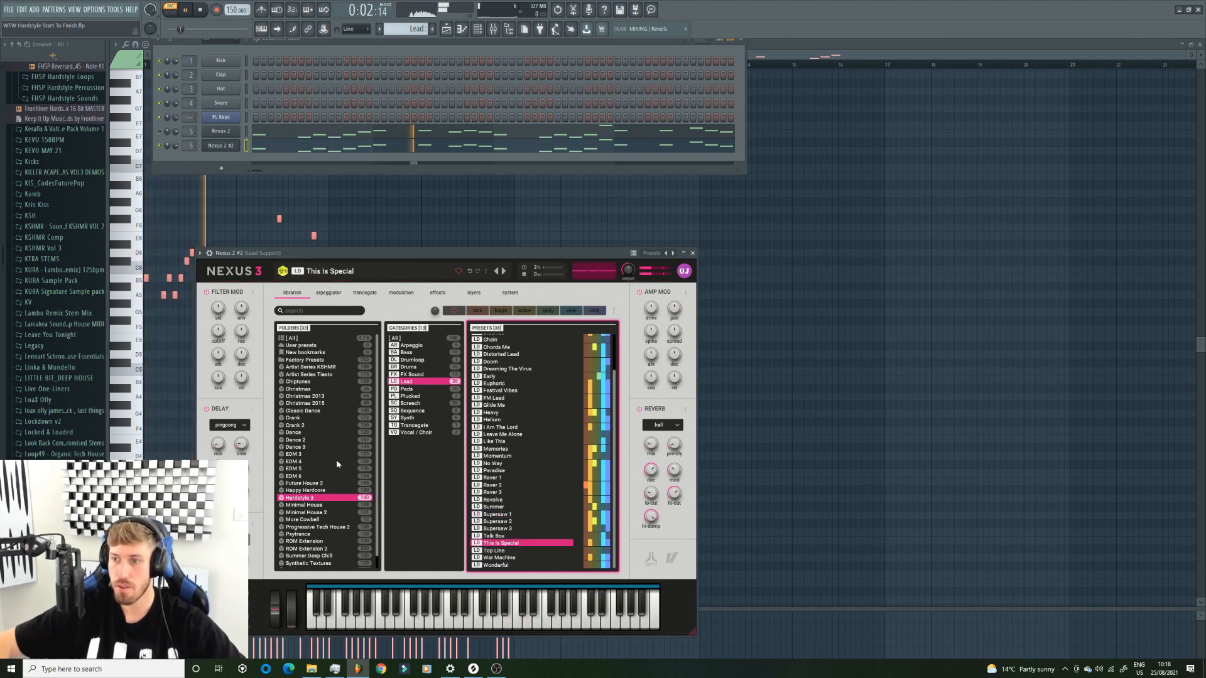
Play the melody with and without the Nexus 2 #2 support lead to judge how the two leads layer
{"action": "key", "text": "space"}
{"action": "key", "text": "space"}
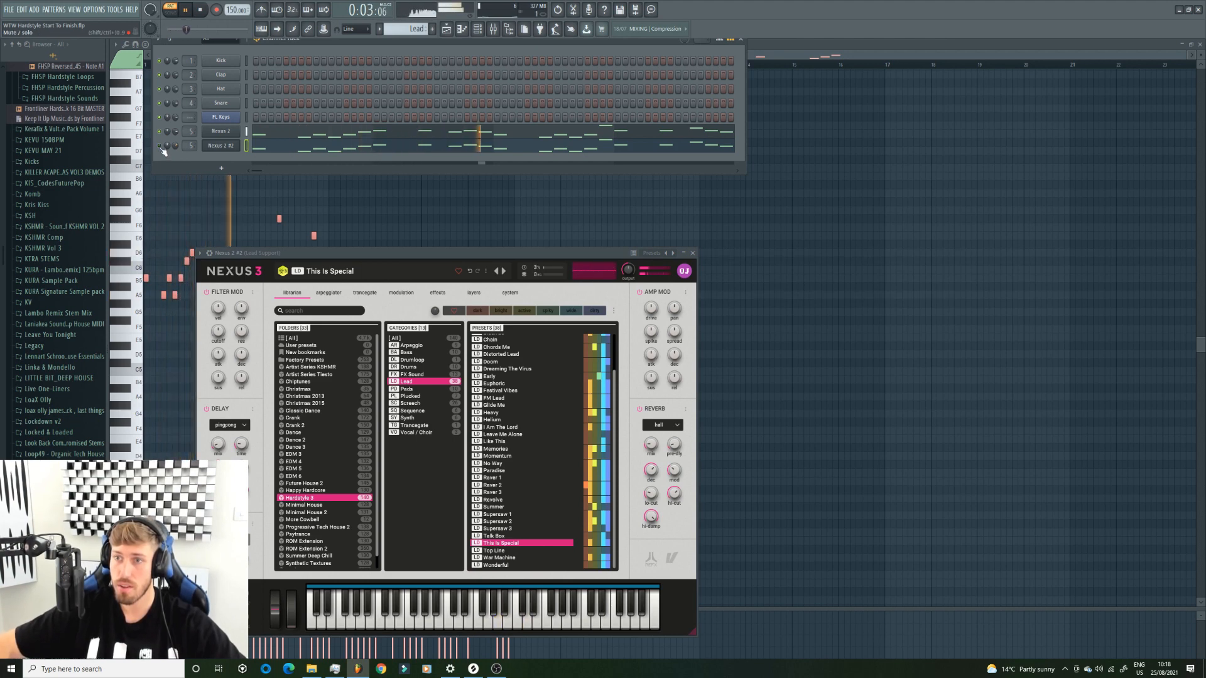
{"action": "key", "text": "space"}
{"action": "left_click", "coordinate": [222, 145]}
{"action": "left_click", "coordinate": [221, 145]}
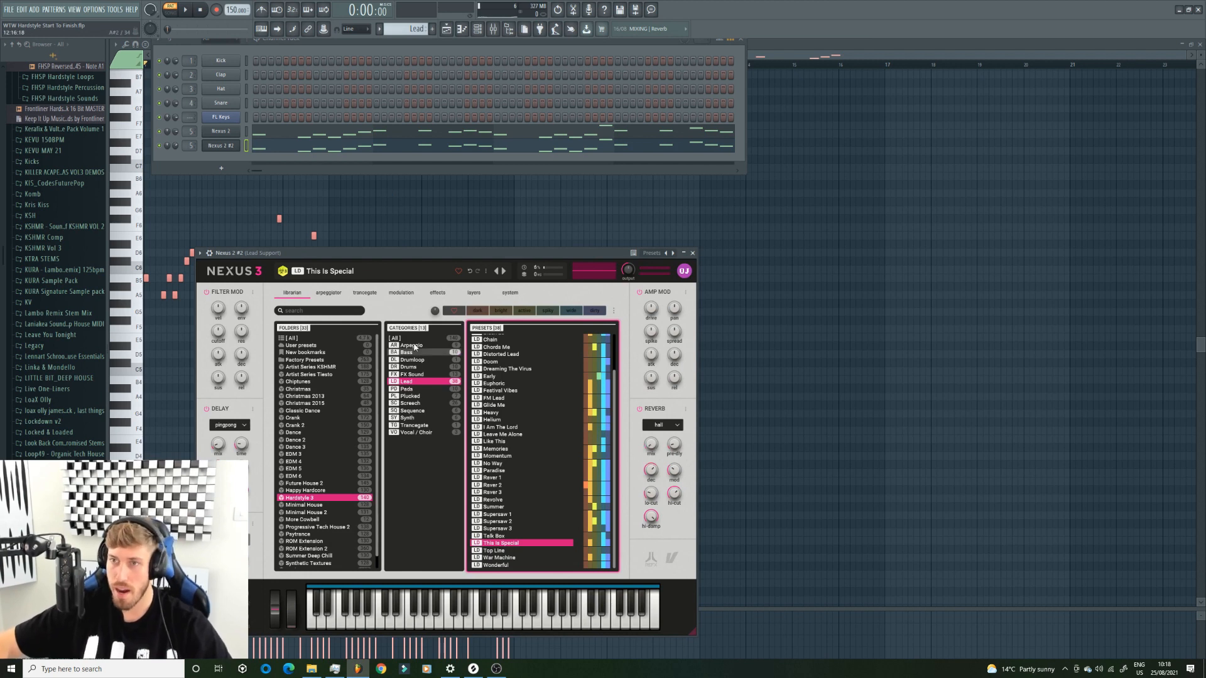
{"action": "key", "text": "space"}
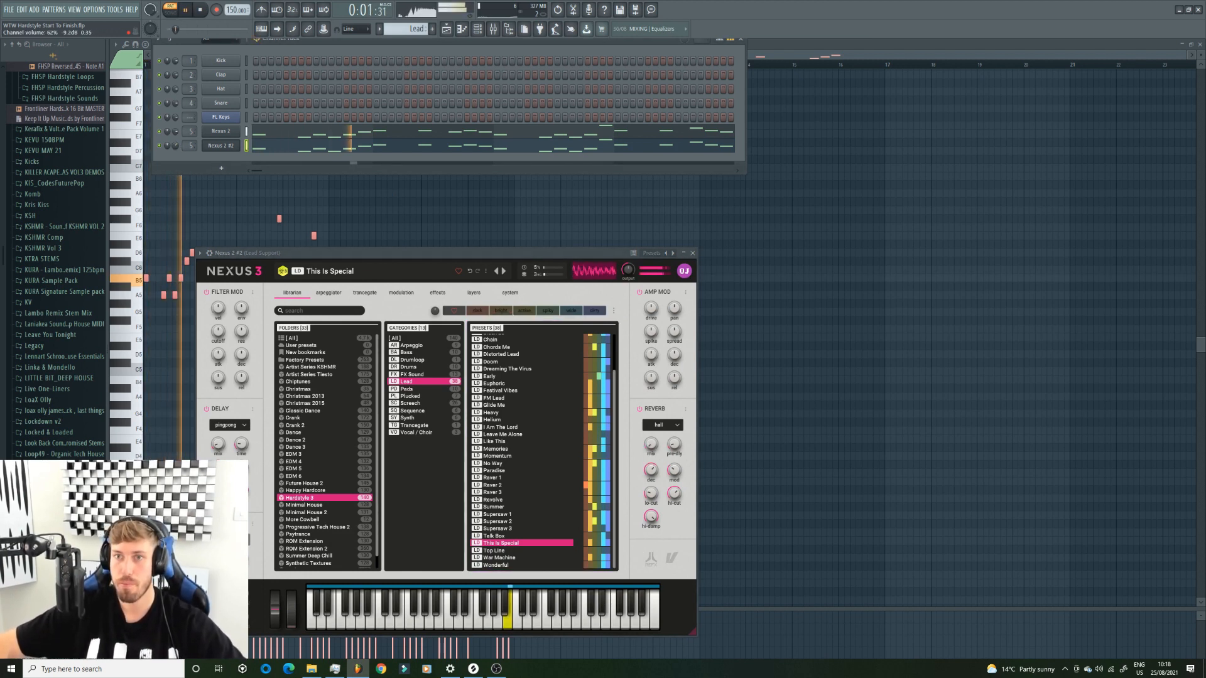
{"action": "key", "text": "space"}
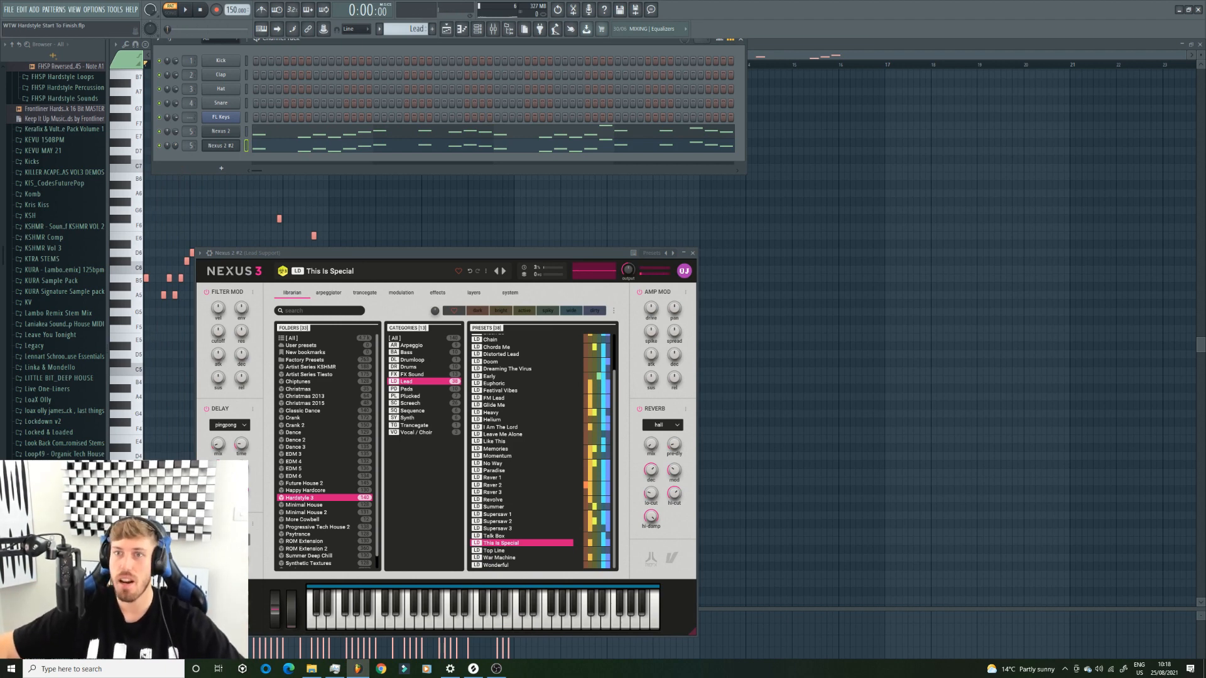
Add a Serum_x64 channel and load a tp_ukg chord preset from its Splice folder
{"action": "left_click", "coordinate": [36, 10]}
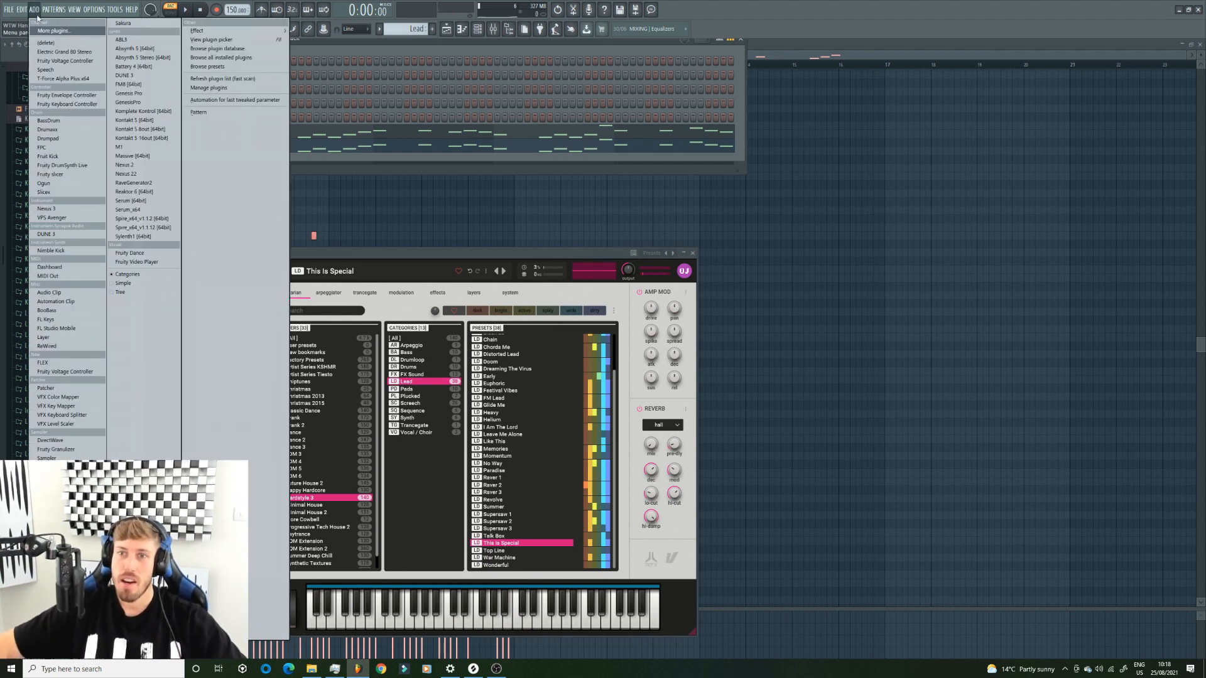
{"action": "left_click", "coordinate": [143, 210]}
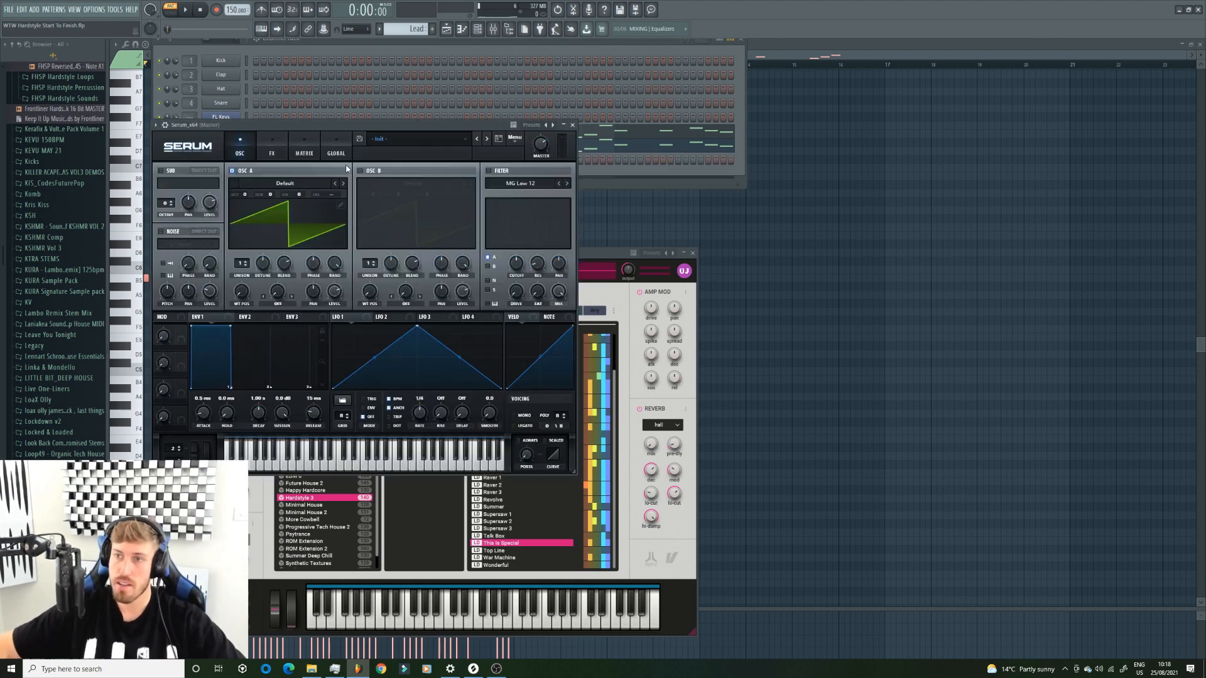
{"action": "left_click", "coordinate": [373, 139]}
{"action": "mouse_move", "coordinate": [402, 254]}
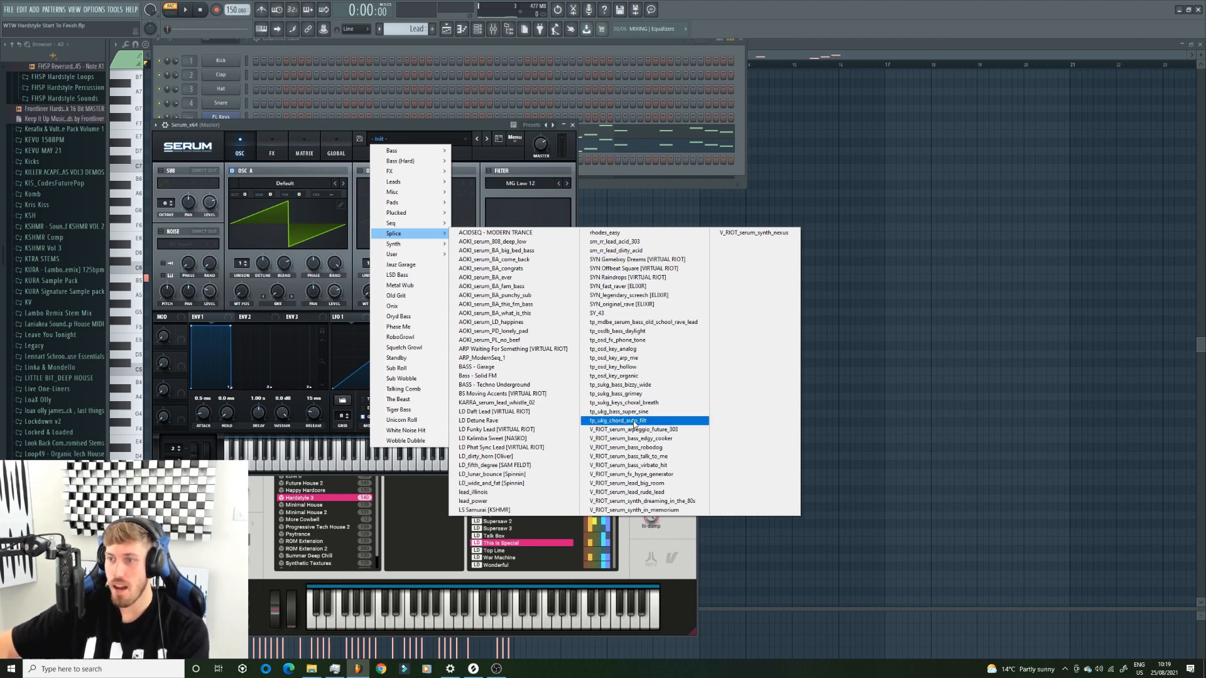
{"action": "left_click", "coordinate": [635, 421]}
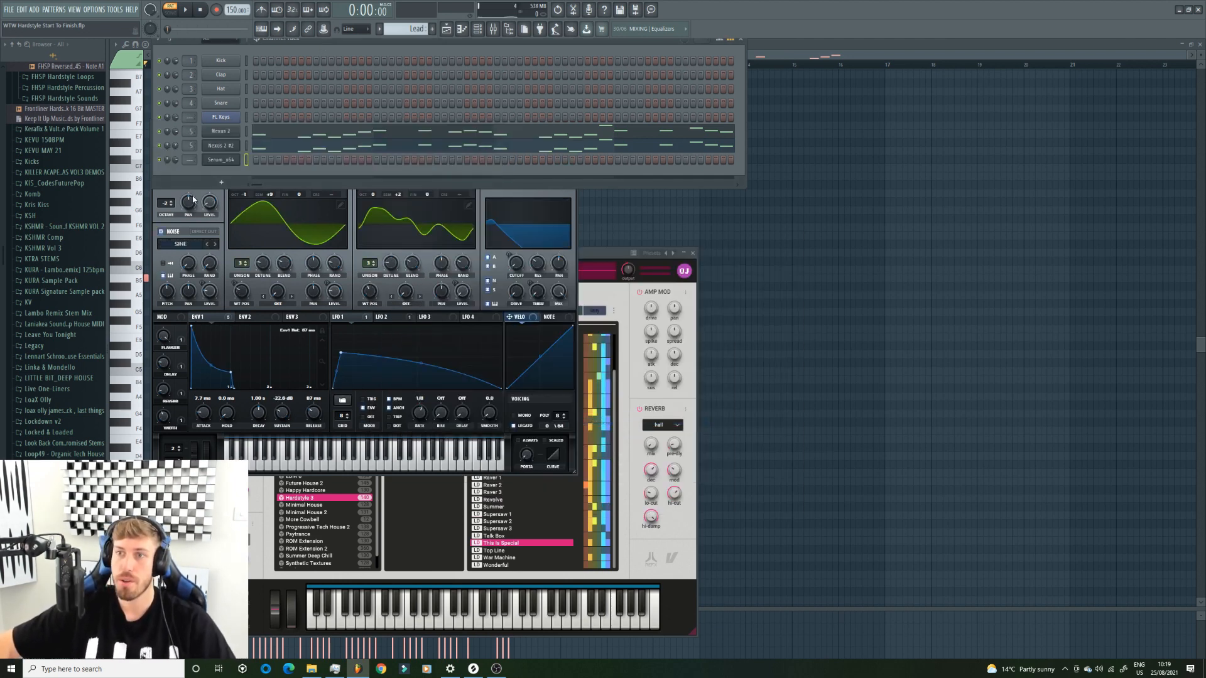
Copy the melody notes into the Serum_x64 channel and replace its plugin with DUNE 3
{"action": "right_click", "coordinate": [221, 160]}
{"action": "left_click", "coordinate": [261, 159]}
{"action": "key", "text": "F6"}
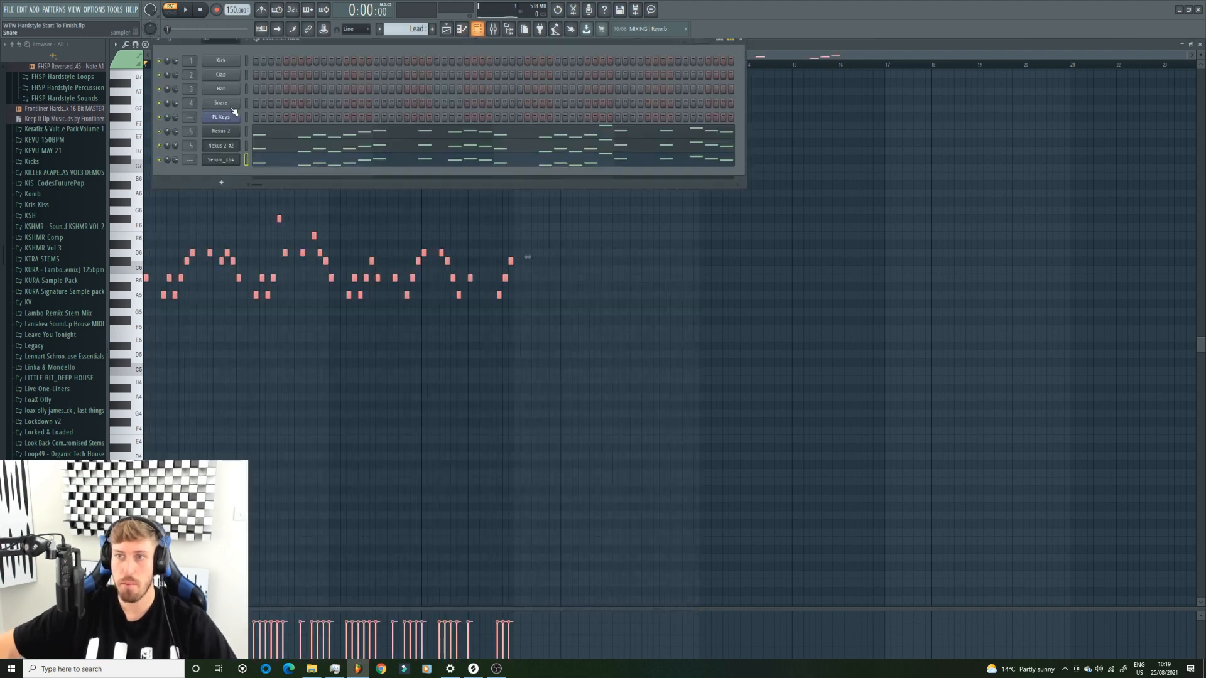
{"action": "right_click", "coordinate": [223, 161]}
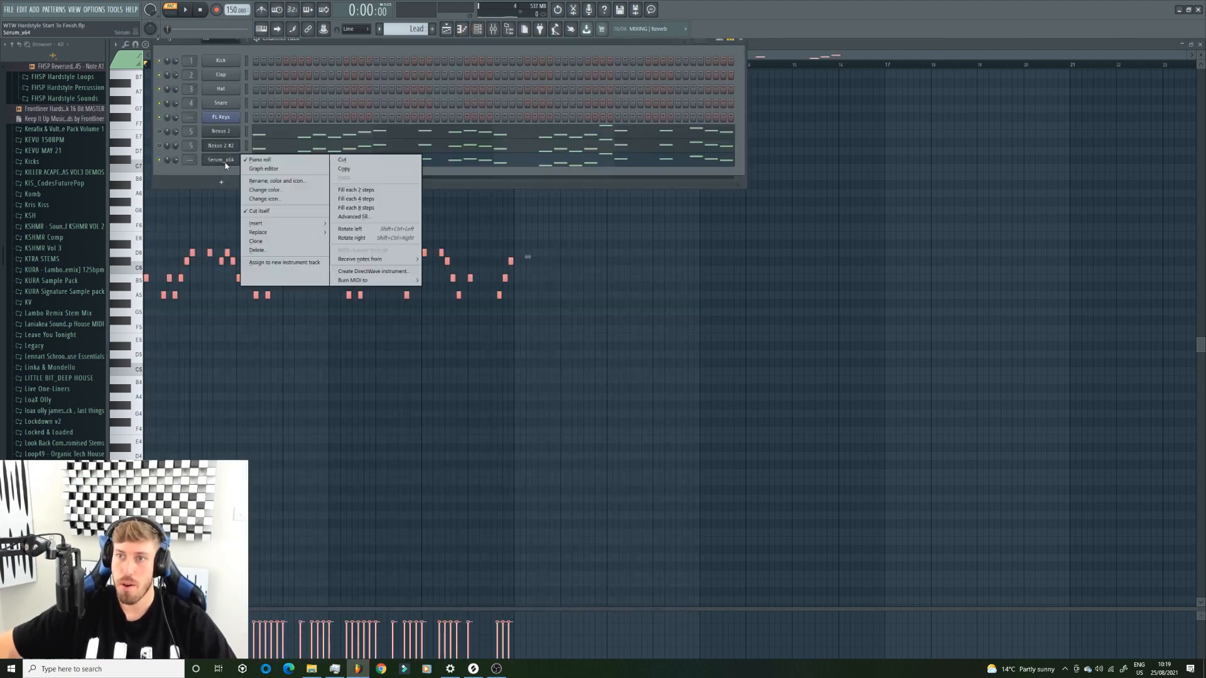
{"action": "left_click", "coordinate": [292, 241]}
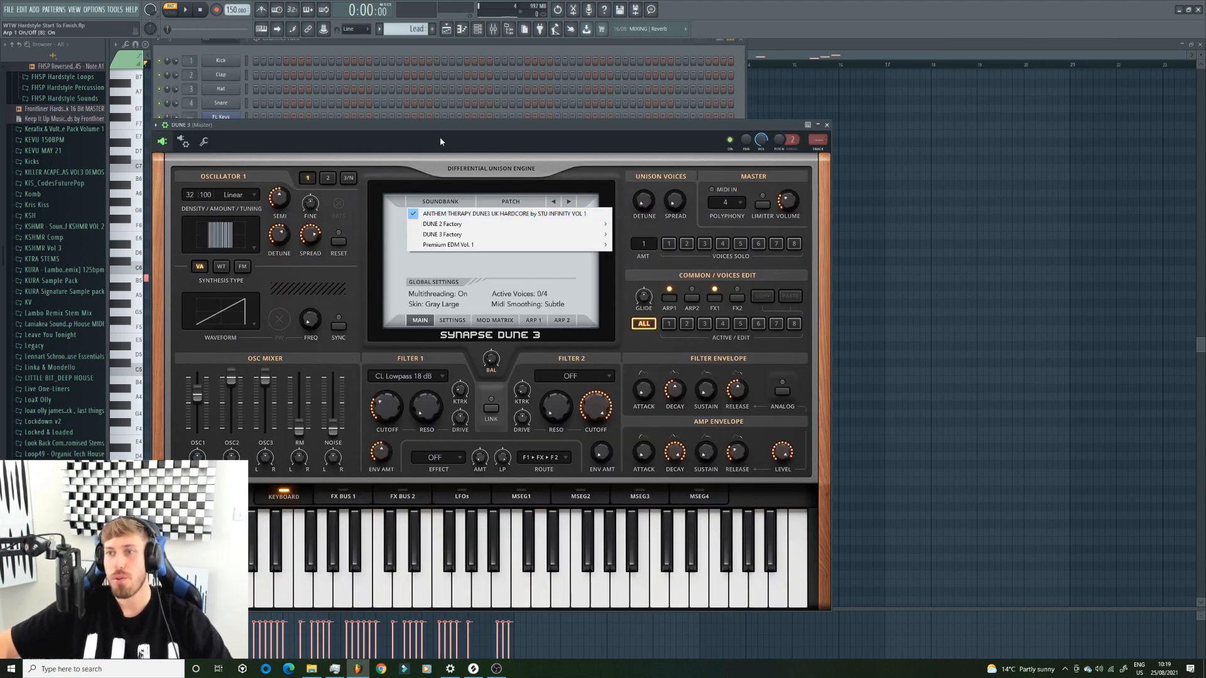
Load the 039: LD 1995 patch in DUNE 3 and move the plugin window clear of the channel rack
{"action": "left_click", "coordinate": [465, 223]}
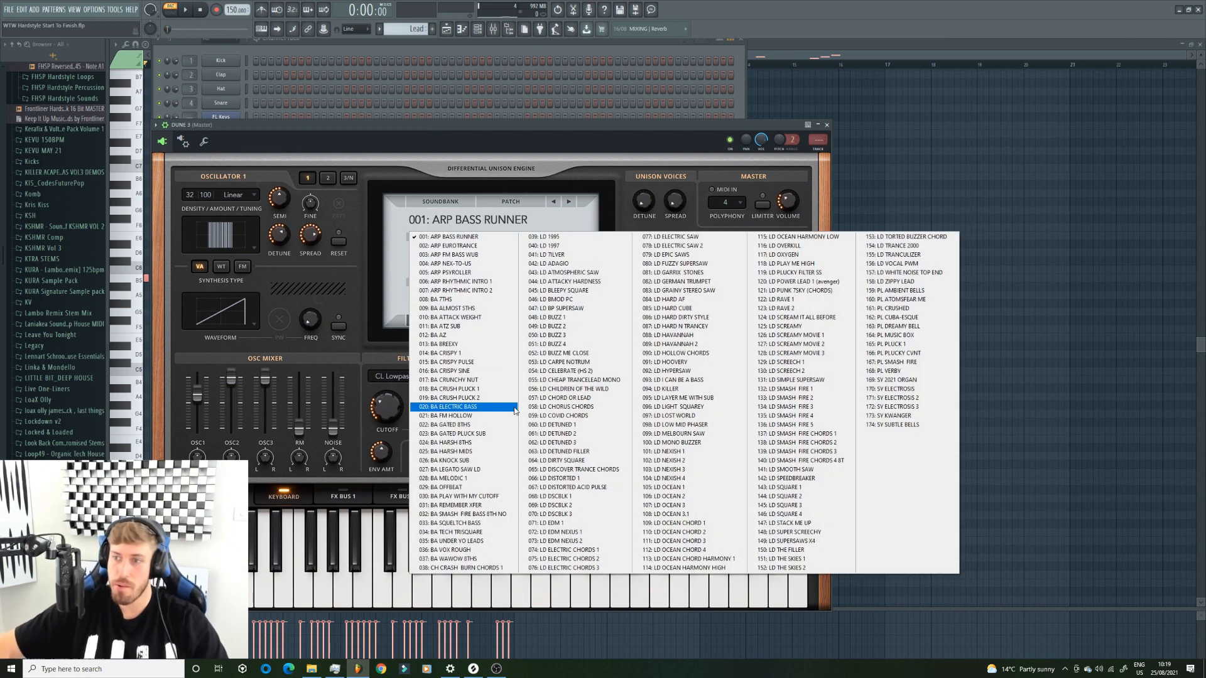
{"action": "left_click", "coordinate": [480, 139]}
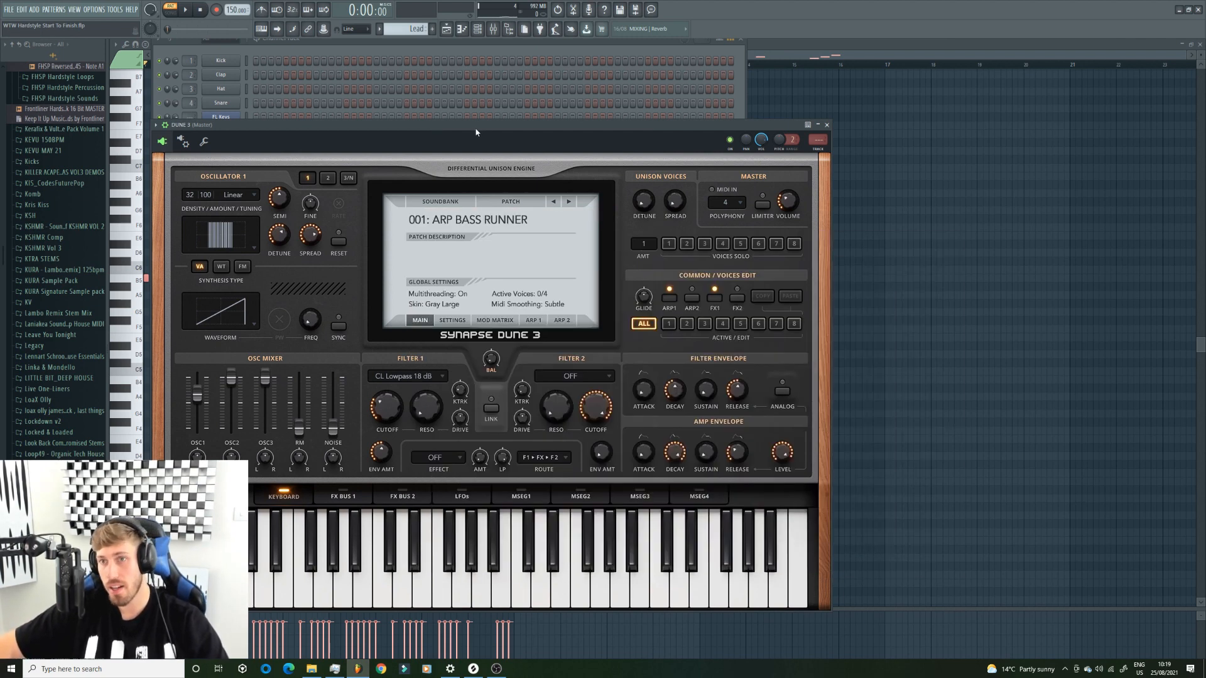
{"action": "left_click", "coordinate": [479, 223]}
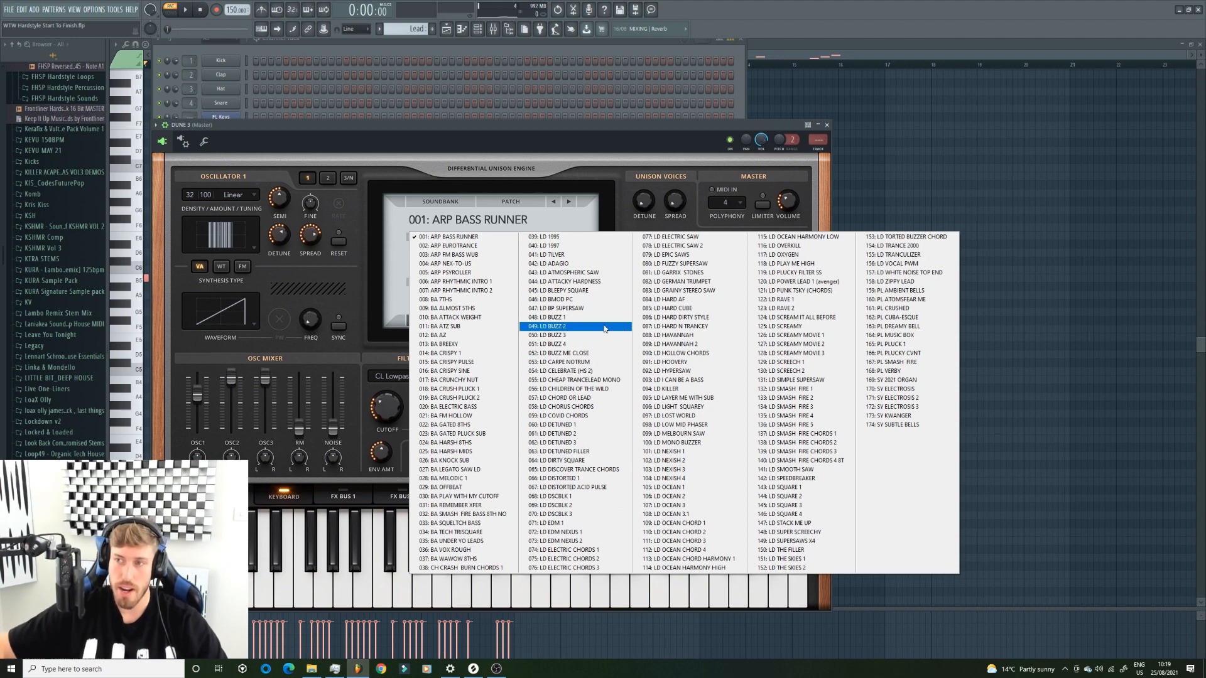
{"action": "left_click", "coordinate": [565, 239]}
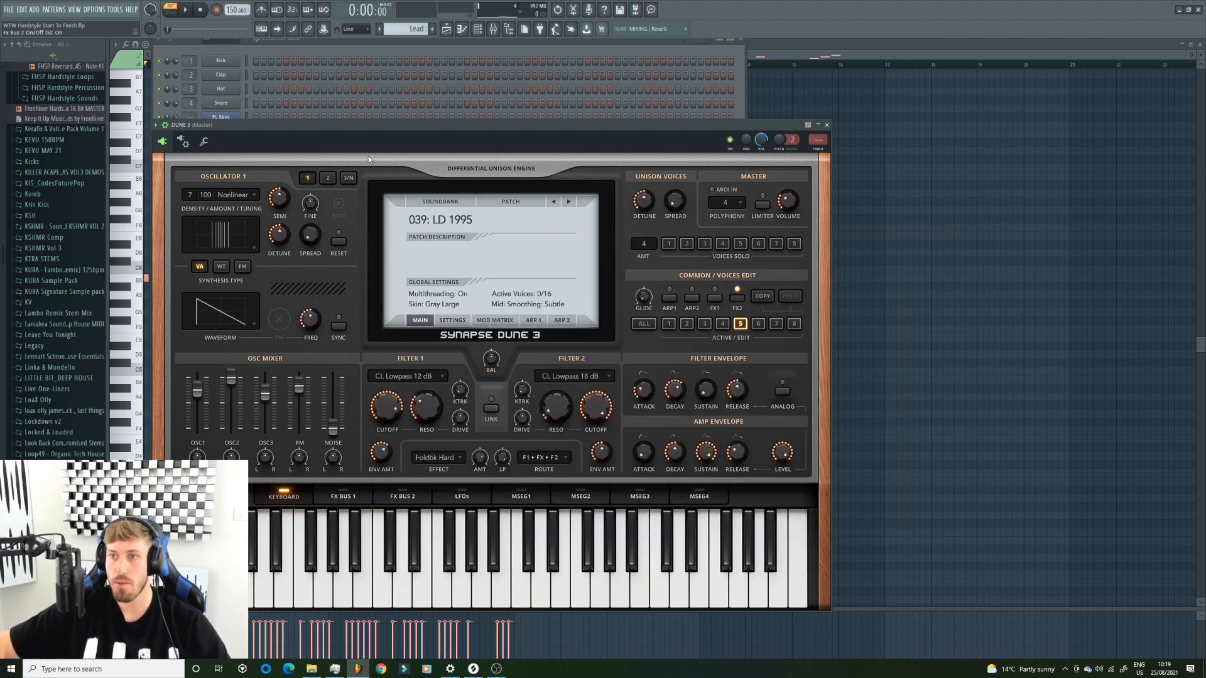
{"action": "left_click_drag", "start_coordinate": [368, 156], "coordinate": [346, 370]}
Play the melody and step through the DUNE 3 lead patches up to 056: LD CHILDREN OF THE WILD
{"action": "key", "text": "space"}
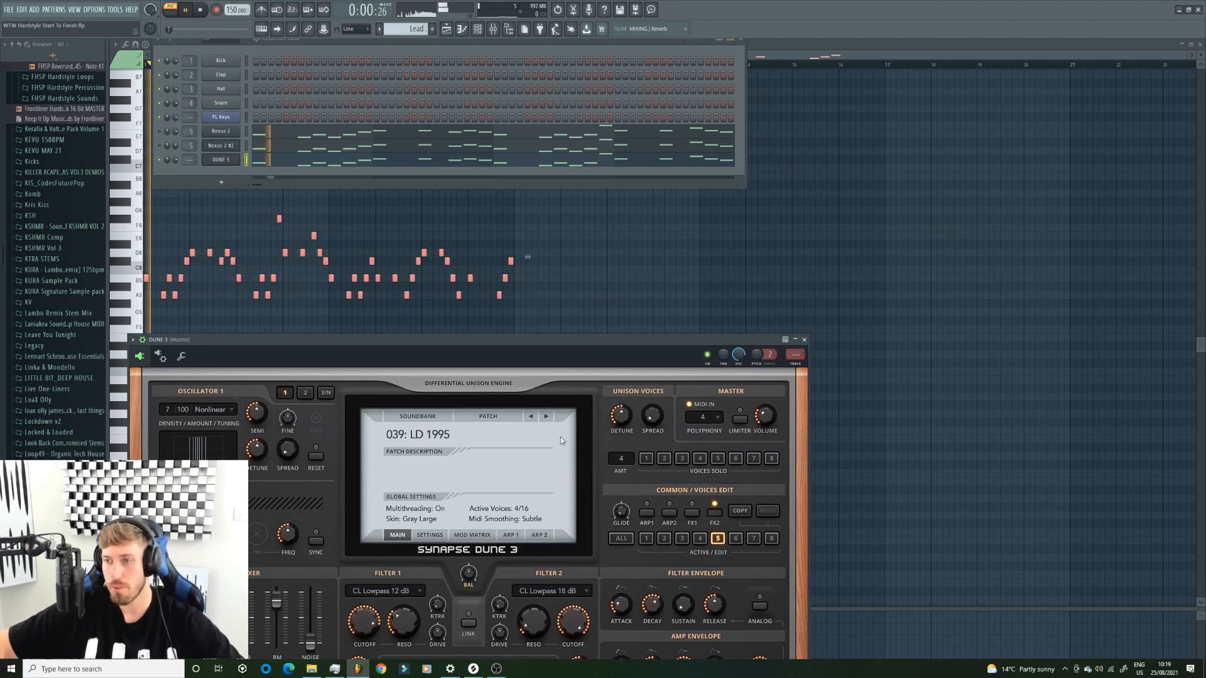
{"action": "left_click", "coordinate": [547, 417]}
{"action": "left_click", "coordinate": [546, 418]}
{"action": "left_click", "coordinate": [547, 417]}
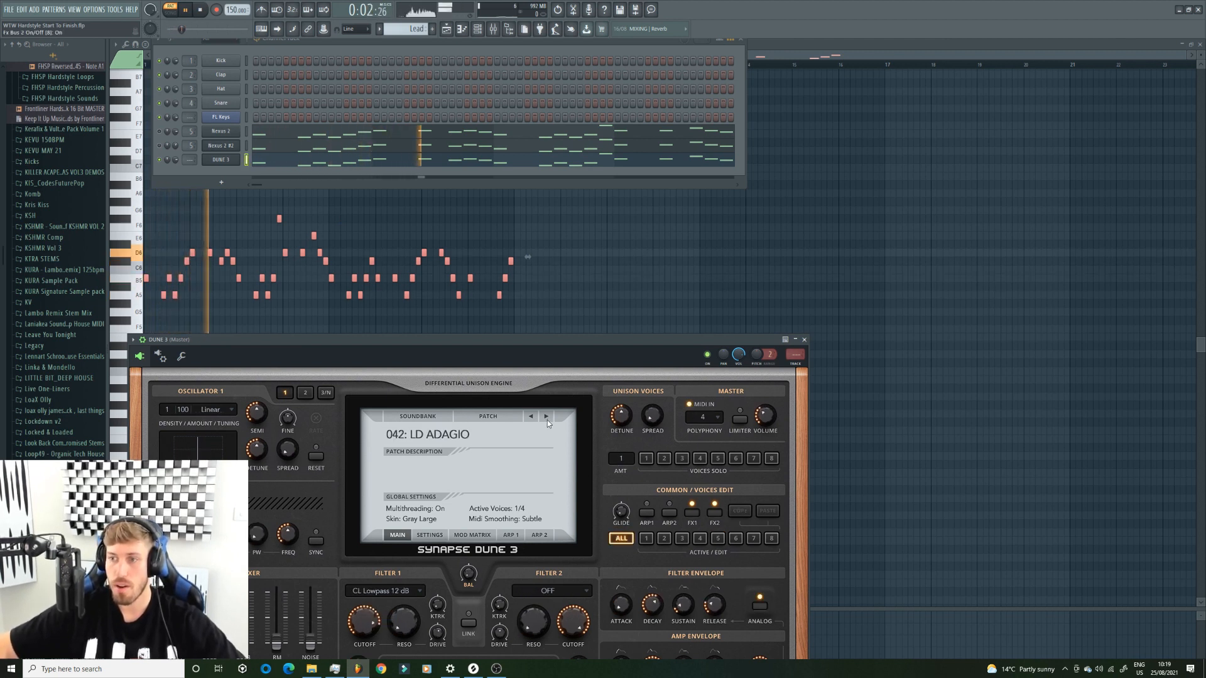
{"action": "left_click", "coordinate": [547, 417]}
{"action": "left_click", "coordinate": [547, 417]}
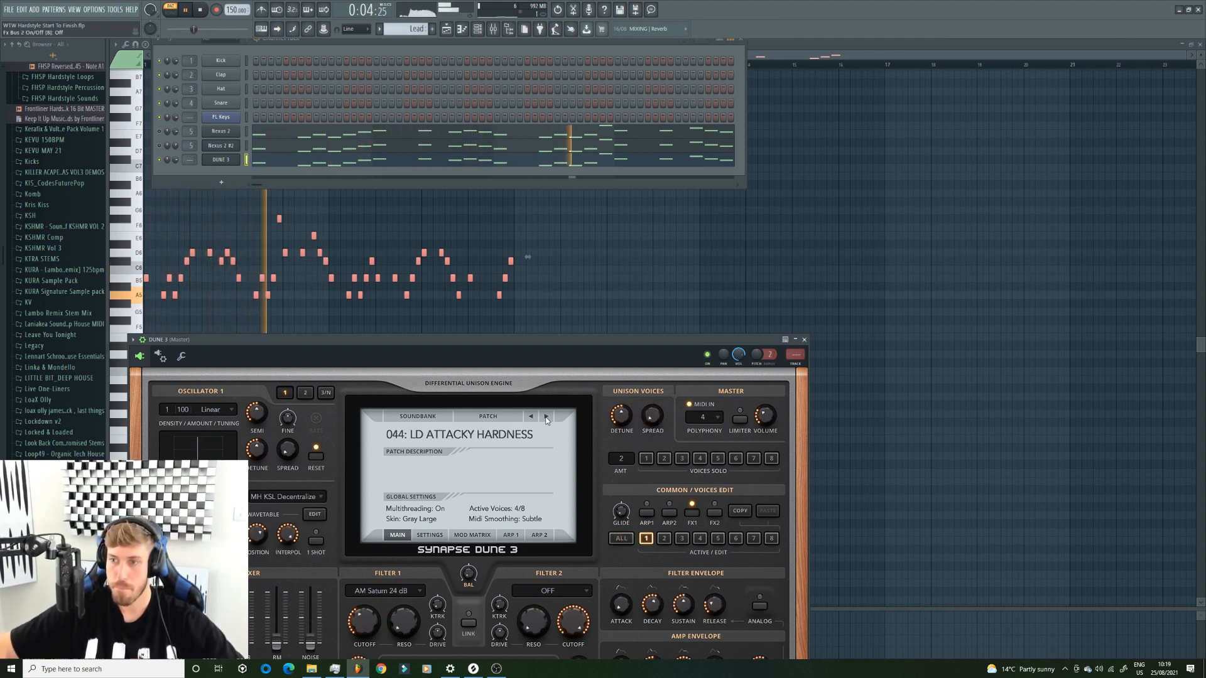
{"action": "left_click", "coordinate": [547, 417]}
{"action": "left_click", "coordinate": [547, 417]}
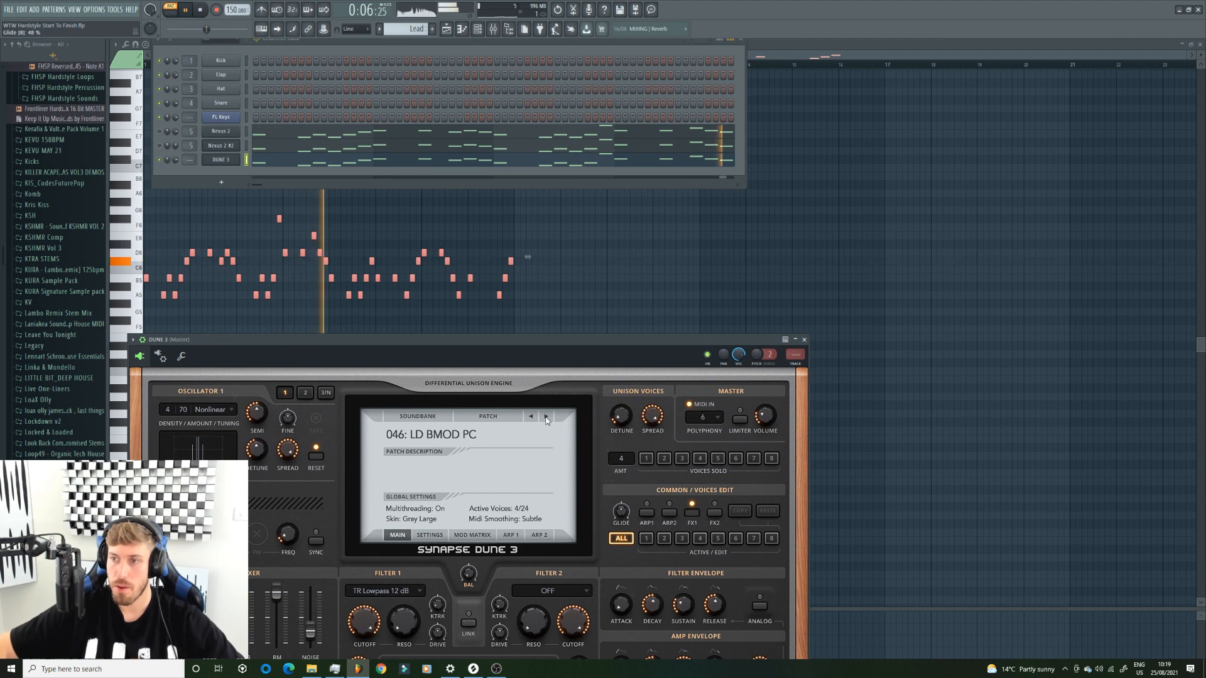
{"action": "left_click", "coordinate": [546, 418]}
{"action": "left_click", "coordinate": [546, 417]}
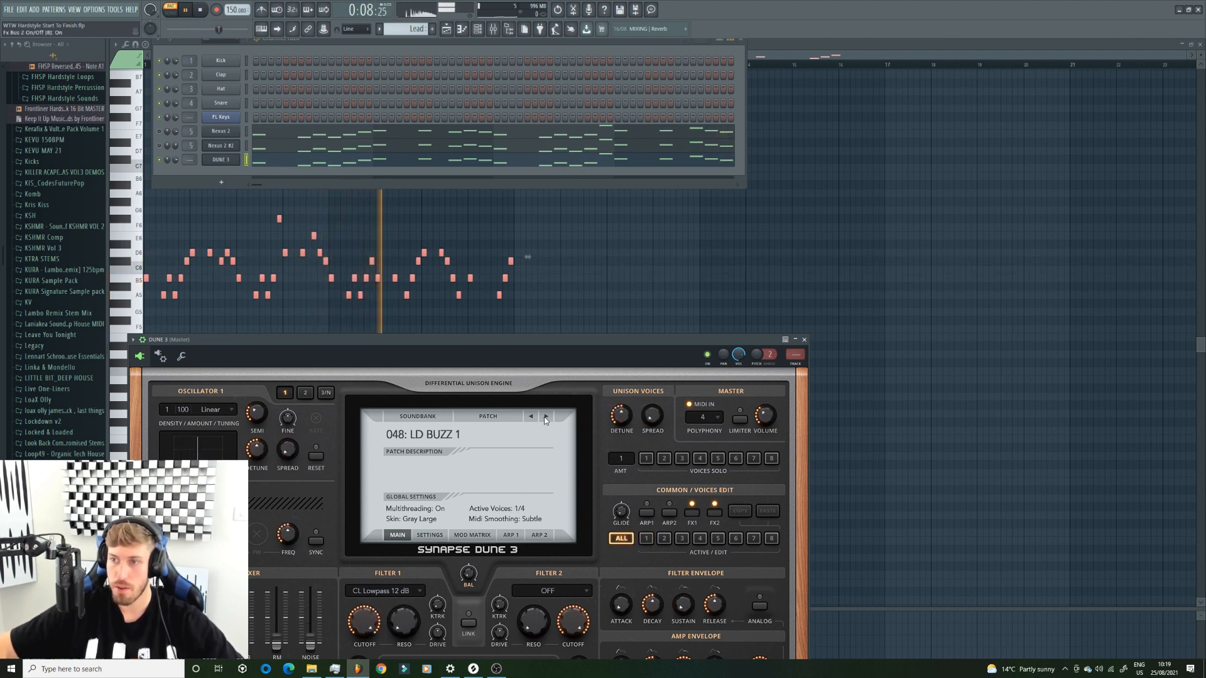
{"action": "left_click", "coordinate": [546, 417]}
{"action": "left_click", "coordinate": [546, 417]}
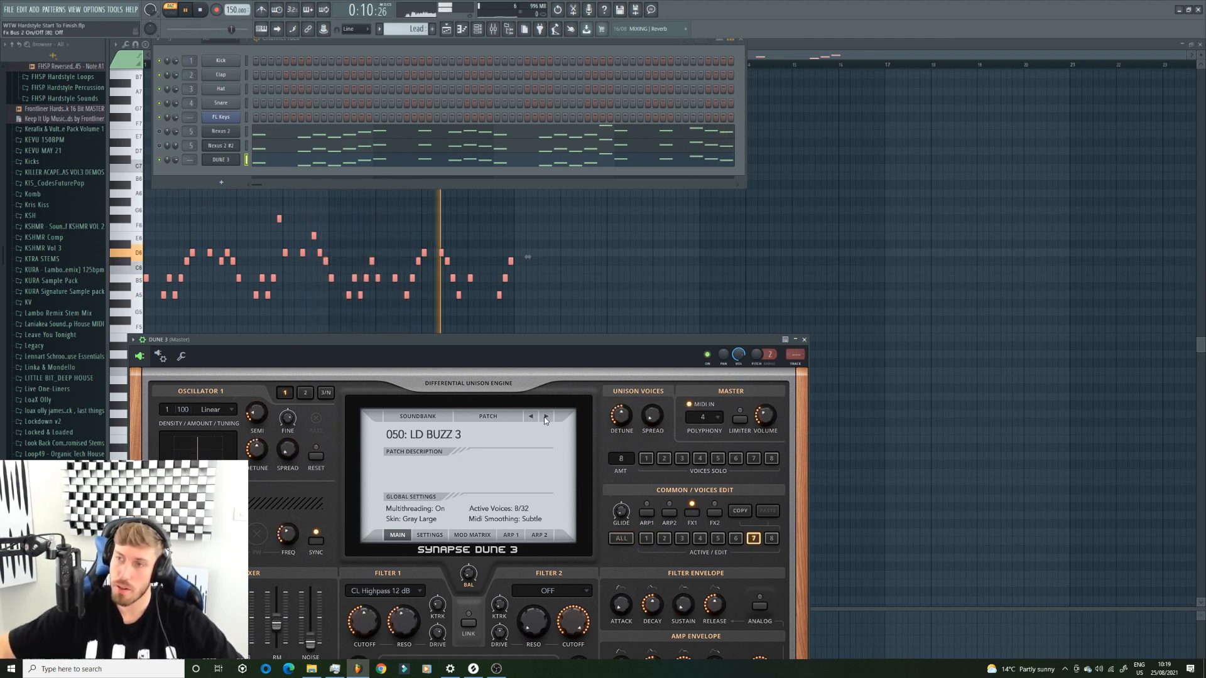
{"action": "left_click", "coordinate": [546, 417]}
{"action": "left_click", "coordinate": [546, 417]}
{"action": "left_click", "coordinate": [546, 417]}
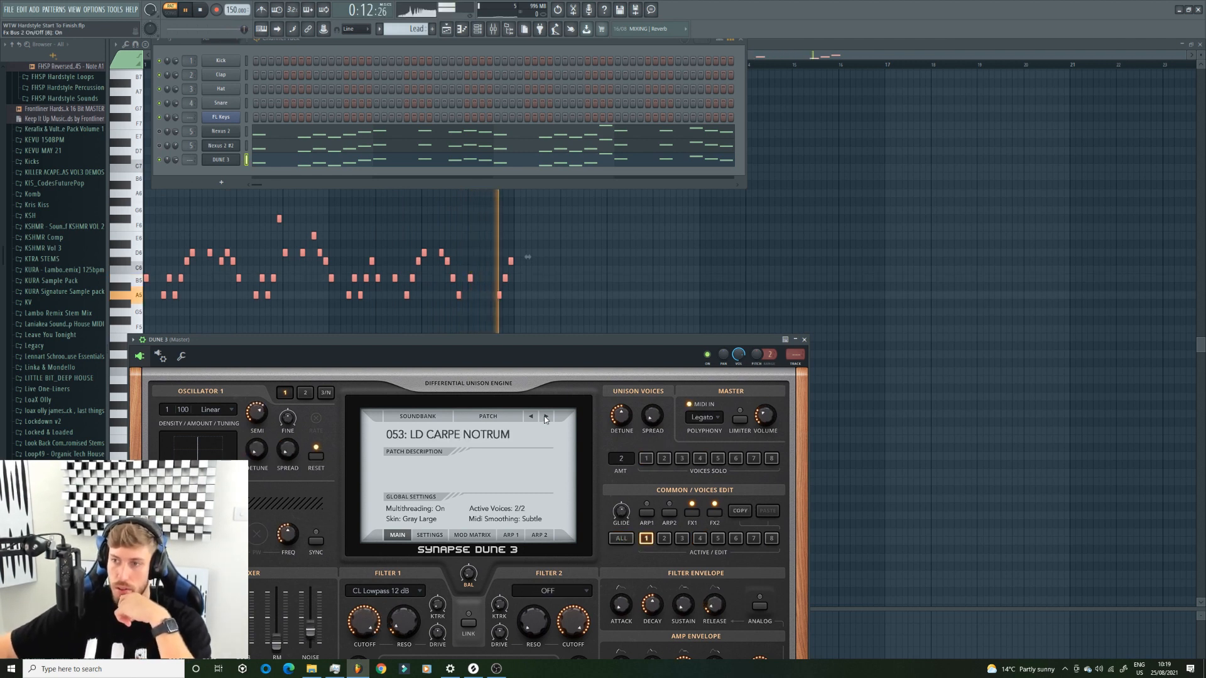
{"action": "left_click", "coordinate": [546, 417]}
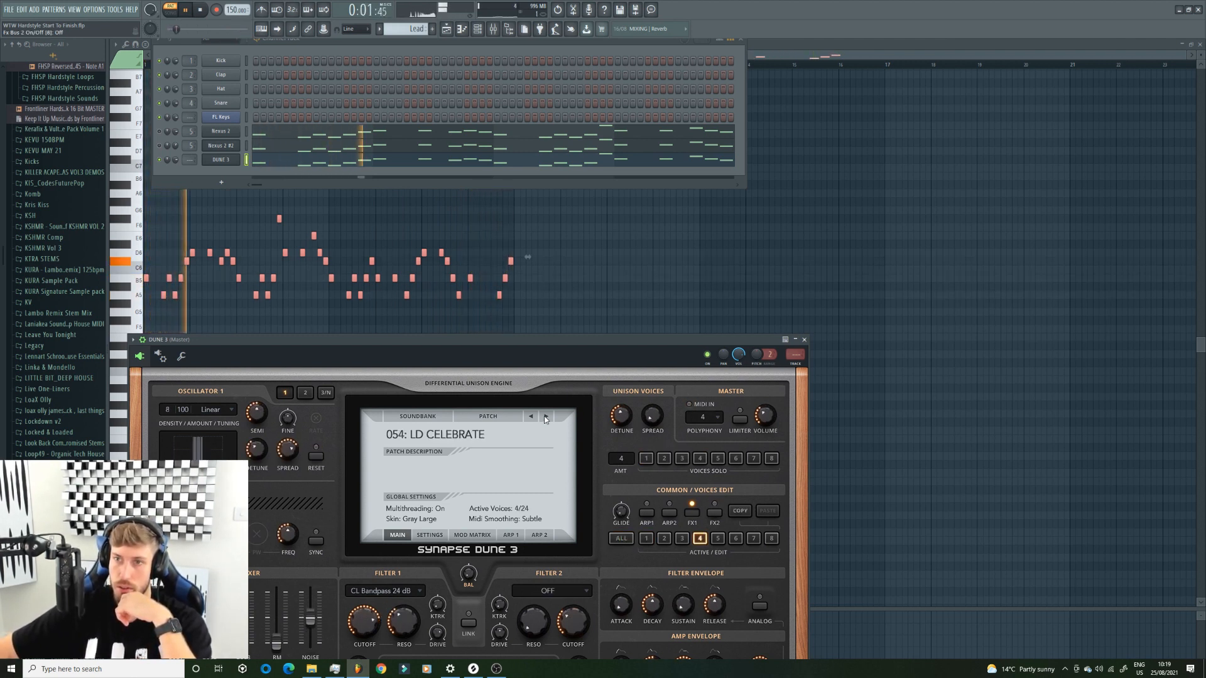
{"action": "left_click", "coordinate": [546, 417]}
{"action": "left_click", "coordinate": [546, 417]}
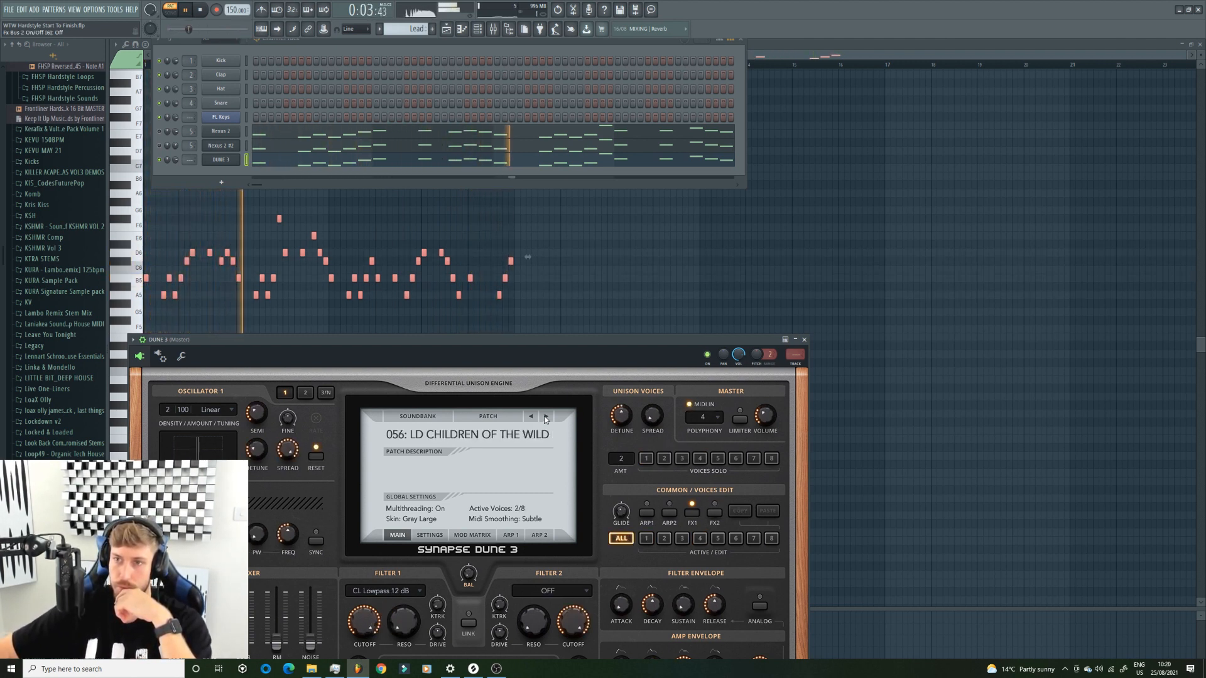
Route the DUNE 3 channel to mixer track 6, Lead Main, and check the lead tracks in the mixer
{"action": "scroll", "coordinate": [191, 159], "scroll_direction": "up", "scroll_amount": 6}
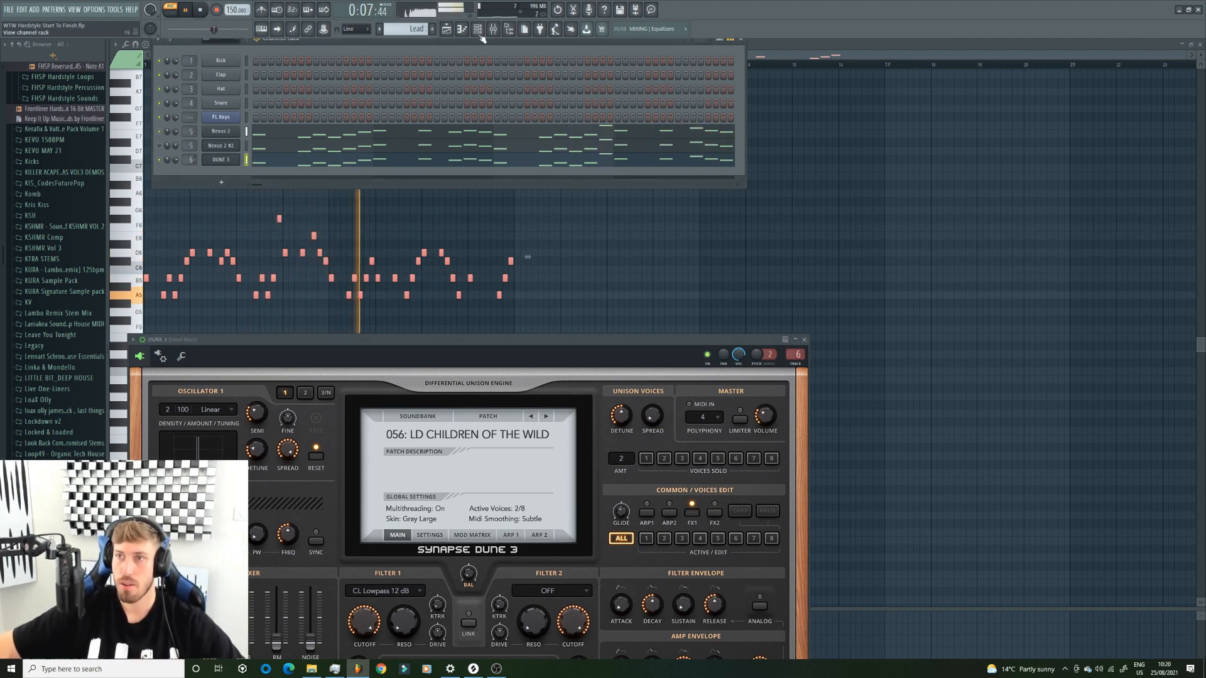
{"action": "key", "text": "F9"}
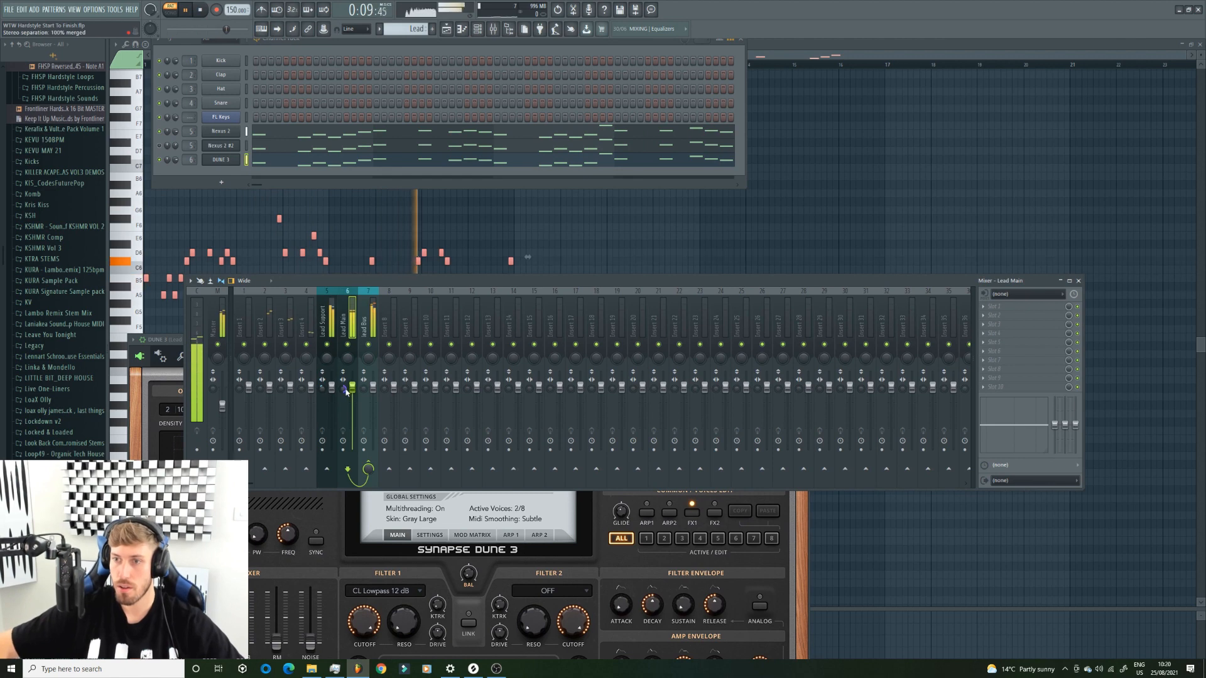
{"action": "left_click", "coordinate": [323, 291]}
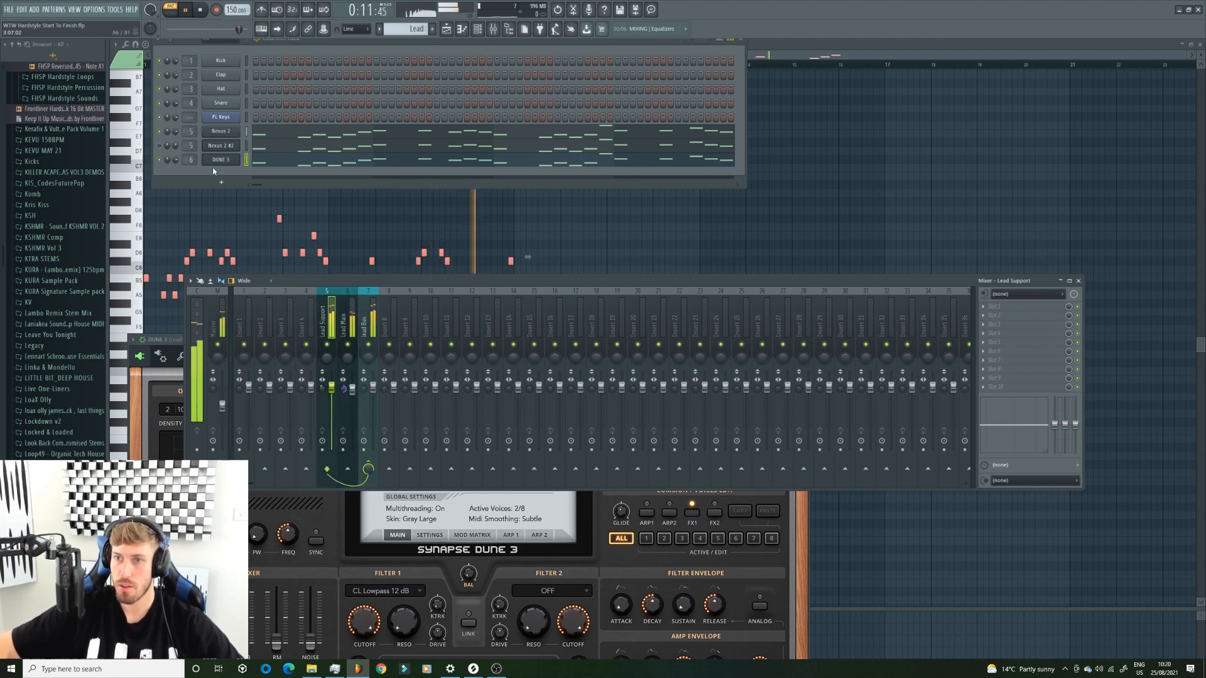
{"action": "left_click", "coordinate": [231, 164]}
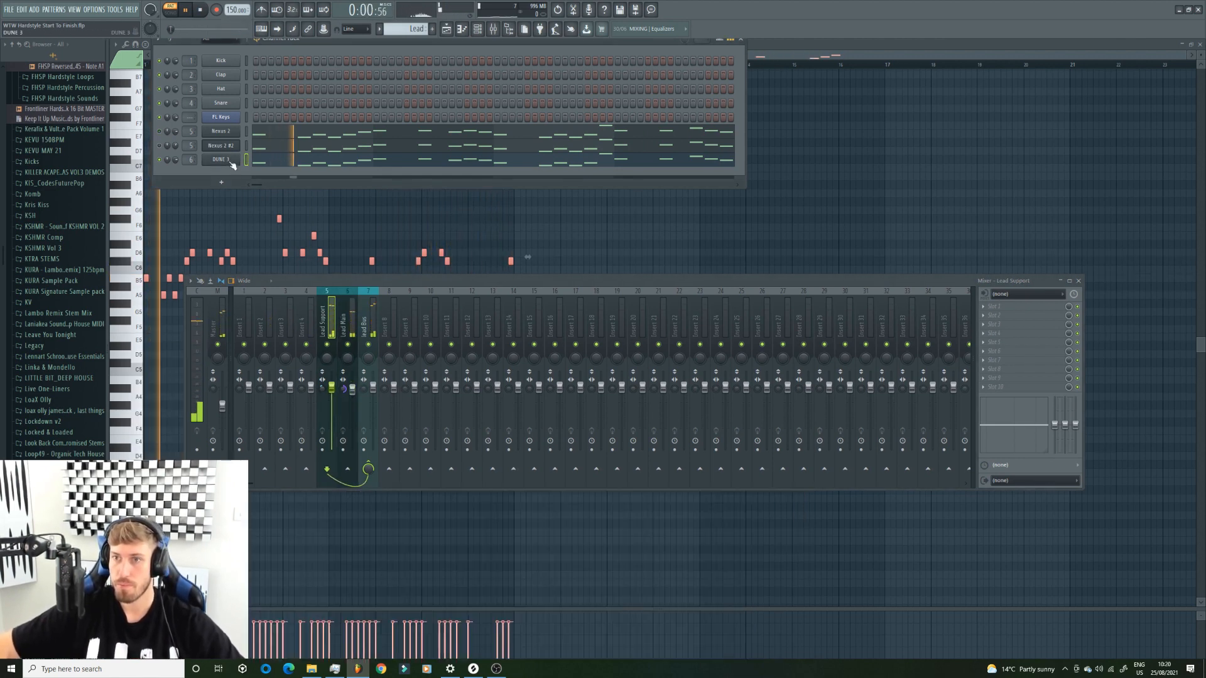
Continue auditioning DUNE 3 lead patches against the playing melody until 068: LD DSCBLK 1 is loaded
{"action": "left_click", "coordinate": [549, 417]}
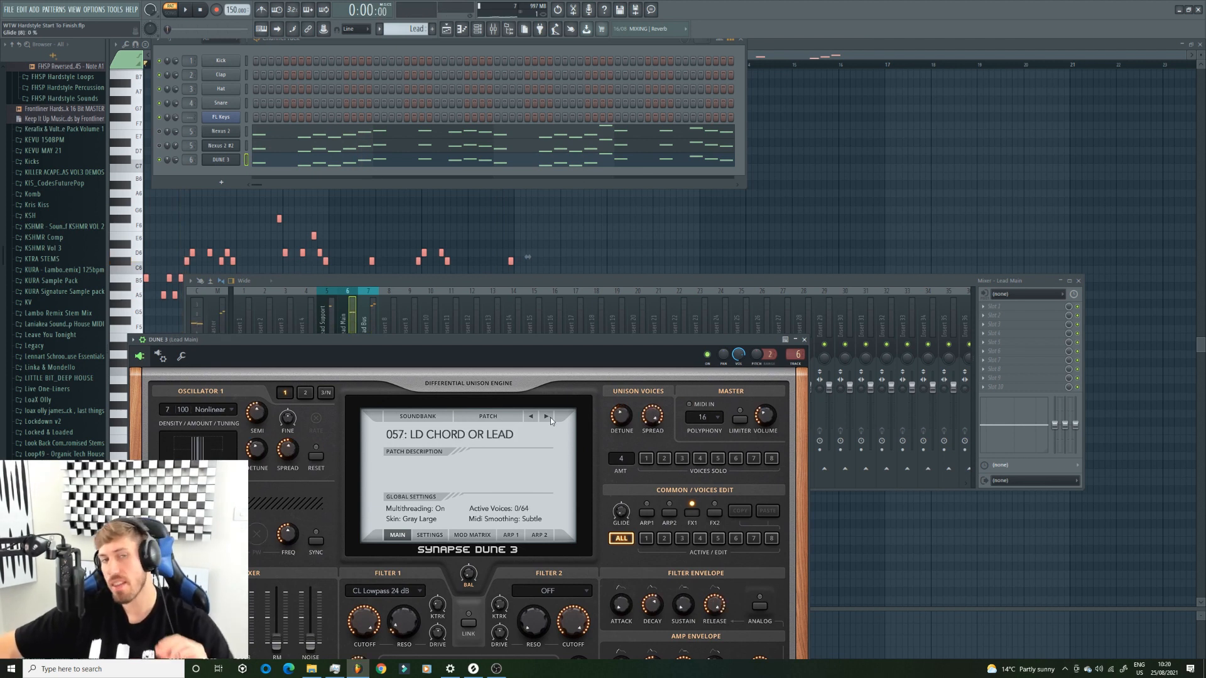
{"action": "key", "text": "space"}
{"action": "left_click", "coordinate": [551, 416]}
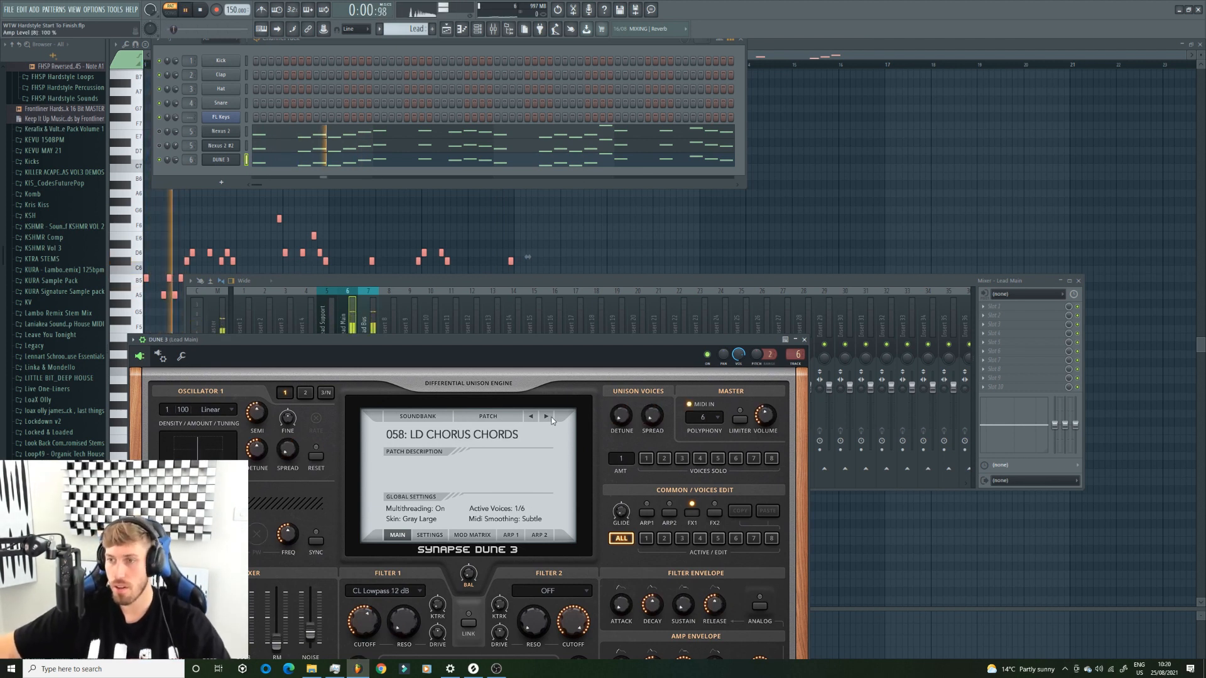
{"action": "left_click", "coordinate": [551, 417]}
{"action": "left_click", "coordinate": [546, 416]}
{"action": "left_click", "coordinate": [546, 417]}
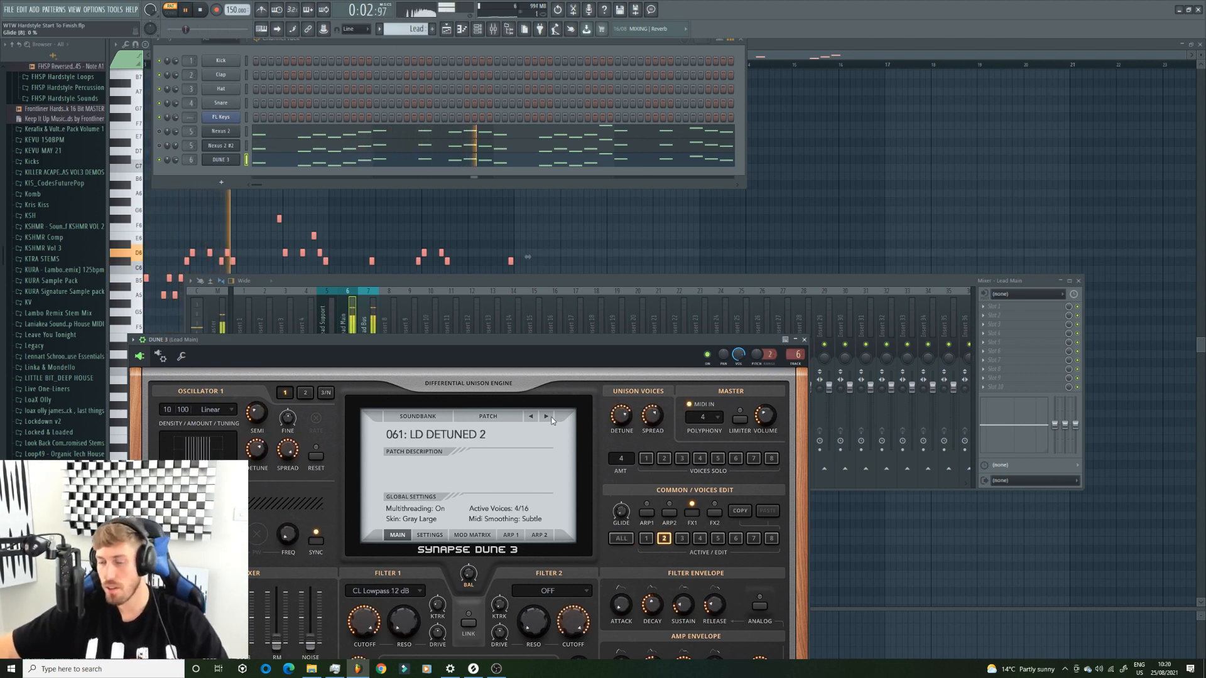
{"action": "left_click", "coordinate": [547, 417]}
{"action": "left_click", "coordinate": [547, 417]}
{"action": "left_click", "coordinate": [546, 417]}
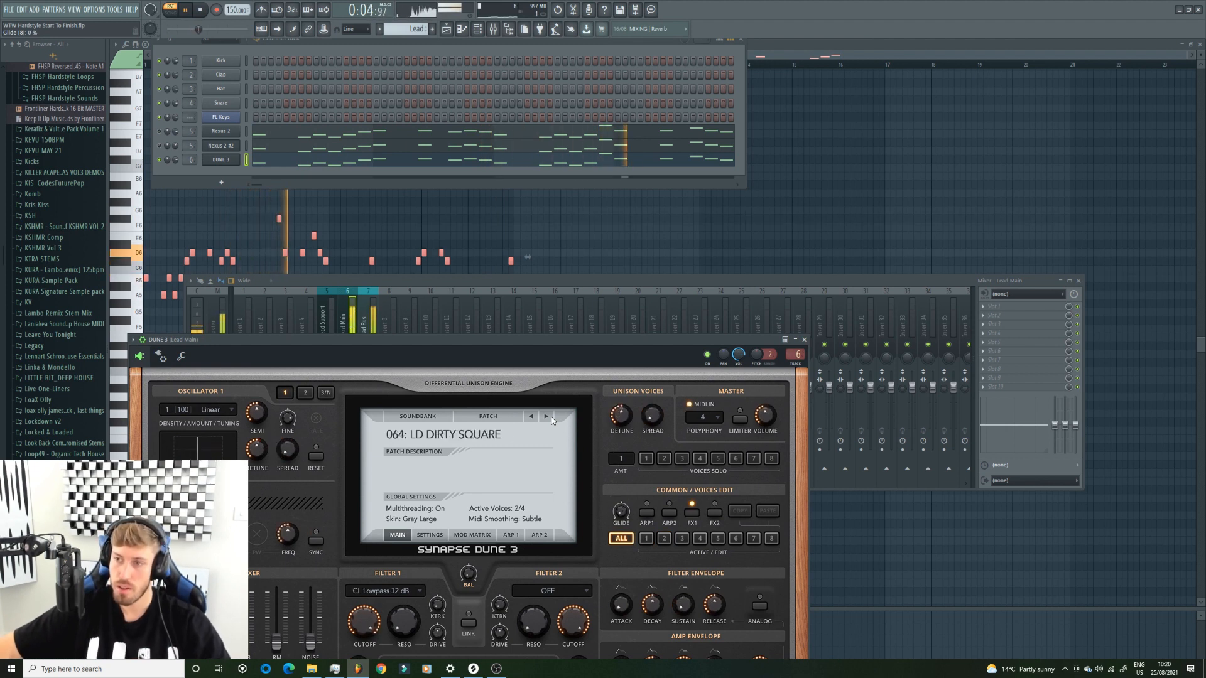
{"action": "left_click", "coordinate": [546, 417]}
{"action": "left_click", "coordinate": [550, 417]}
{"action": "left_click", "coordinate": [550, 417]}
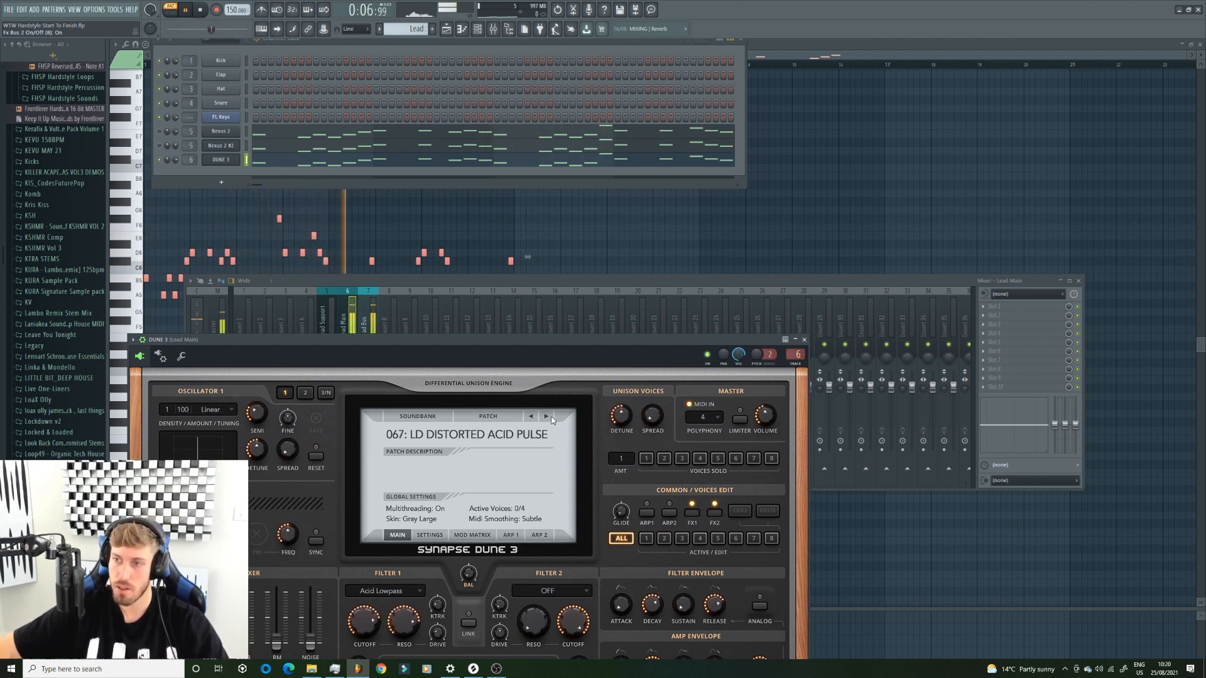
{"action": "left_click", "coordinate": [547, 416]}
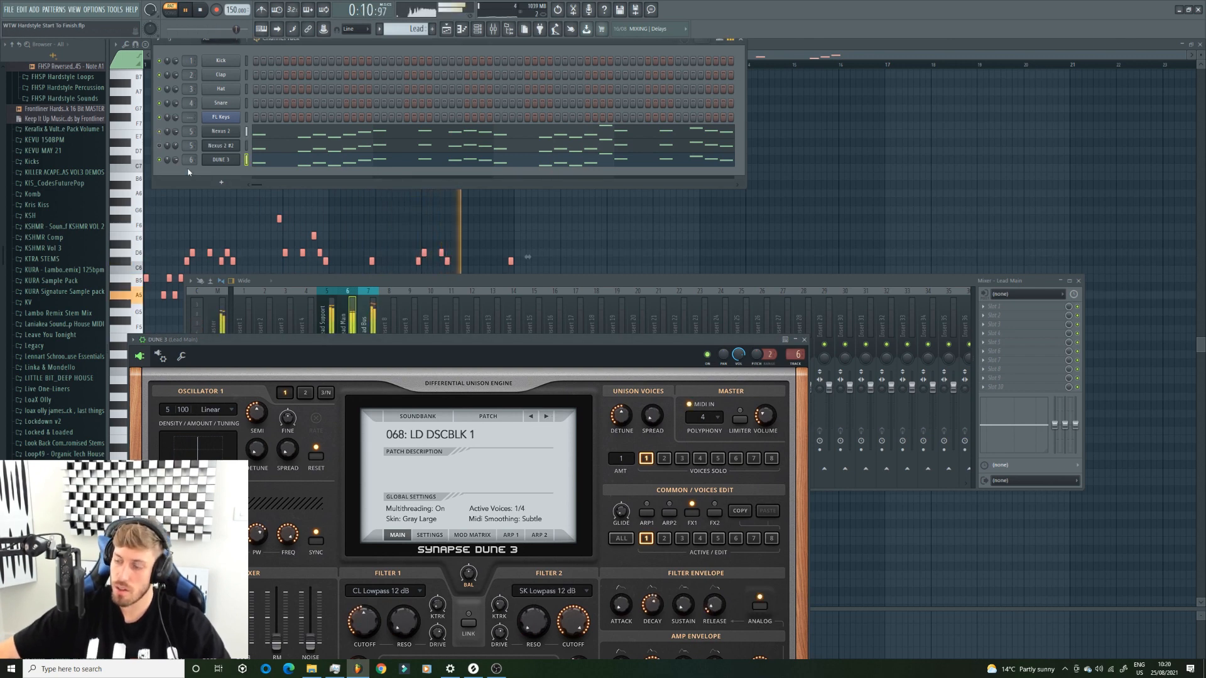
Raise the Lead Support track's volume slightly in the mixer and replay the melody to check the balance
{"action": "left_click", "coordinate": [223, 194]}
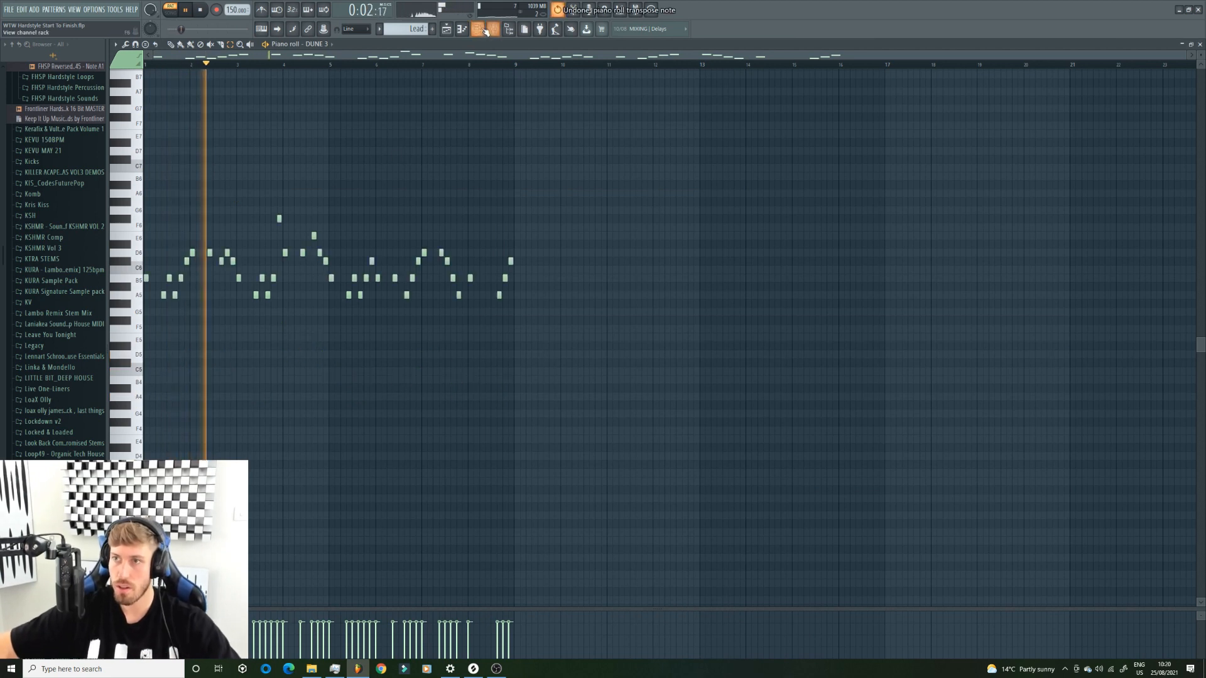
{"action": "key", "text": "F6"}
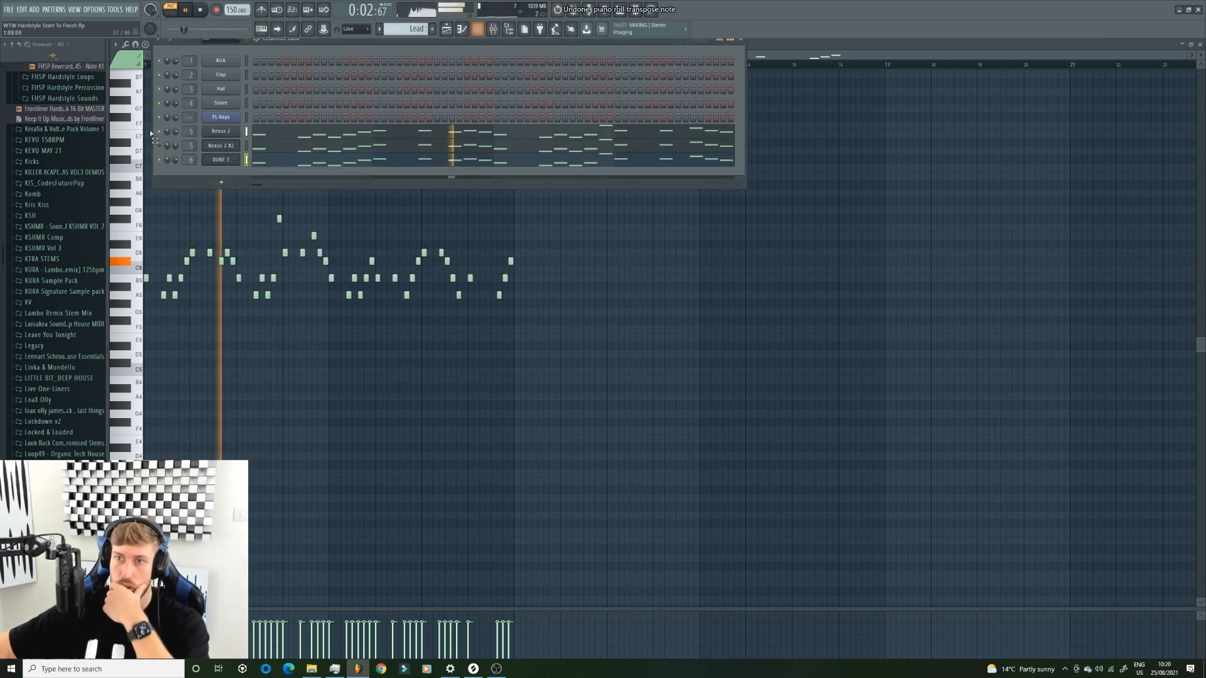
{"action": "left_click", "coordinate": [494, 29]}
{"action": "left_click_drag", "start_coordinate": [332, 402], "coordinate": [334, 393]}
{"action": "key", "text": "space"}
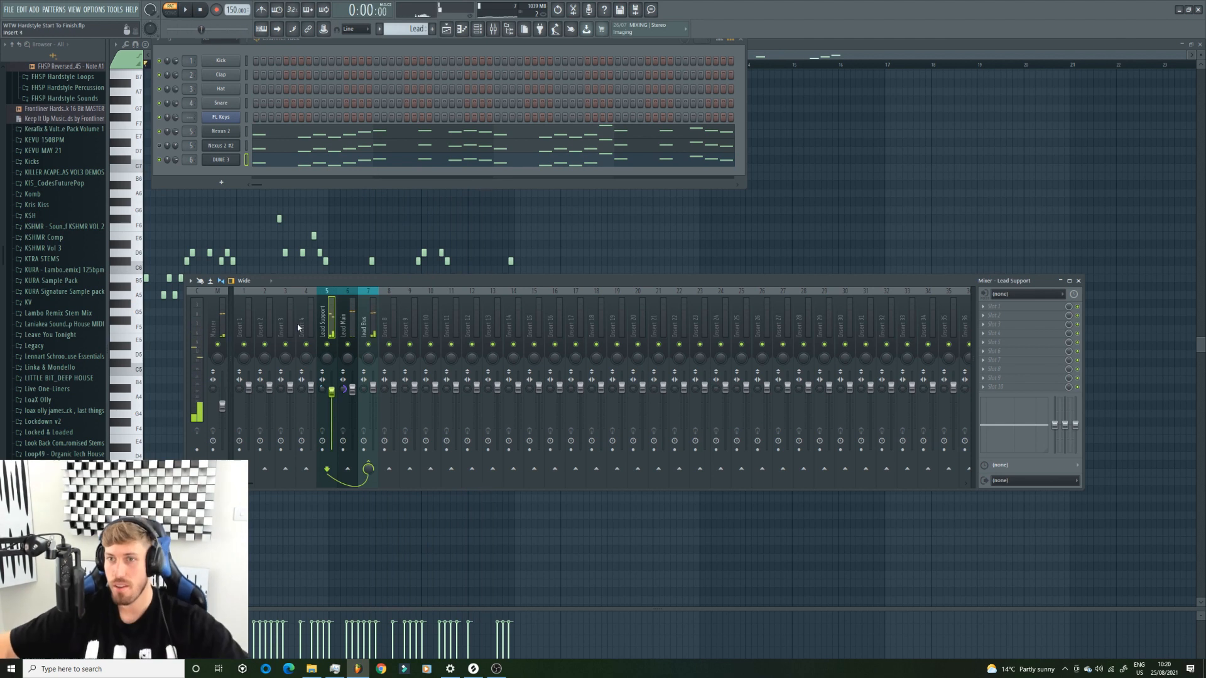
{"action": "key", "text": "space"}
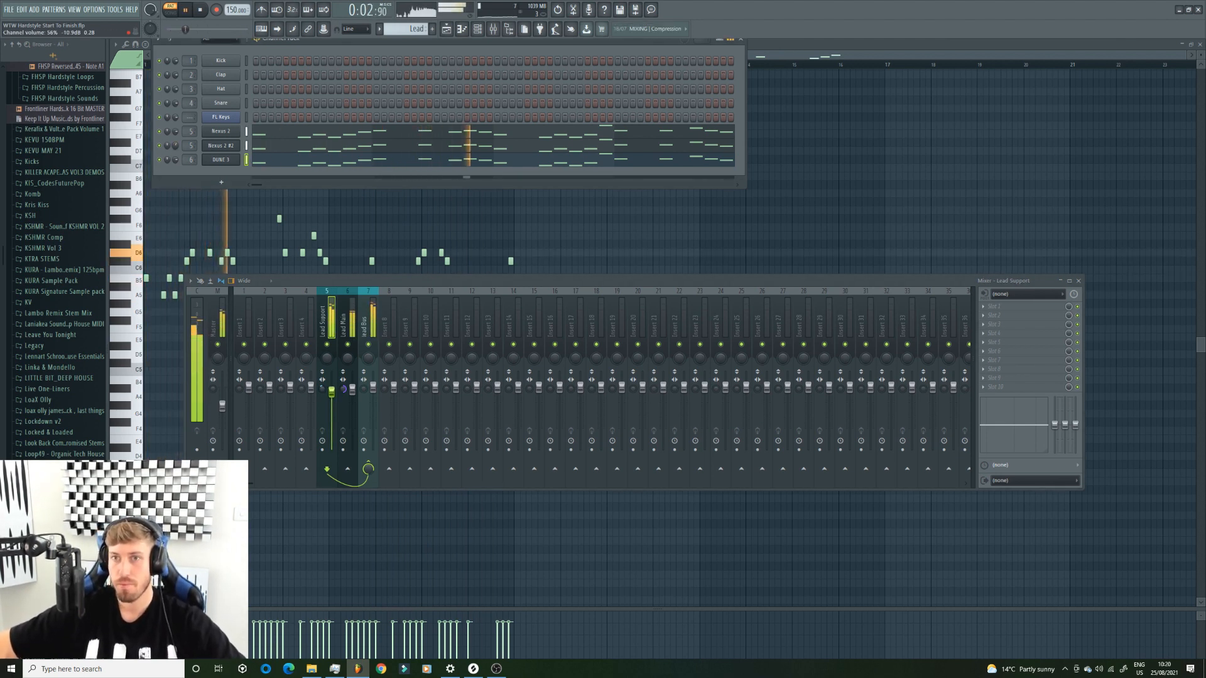
Add a Serum_x64 instrument channel and paste the lead melody notes into its piano roll
{"action": "left_click", "coordinate": [35, 10]}
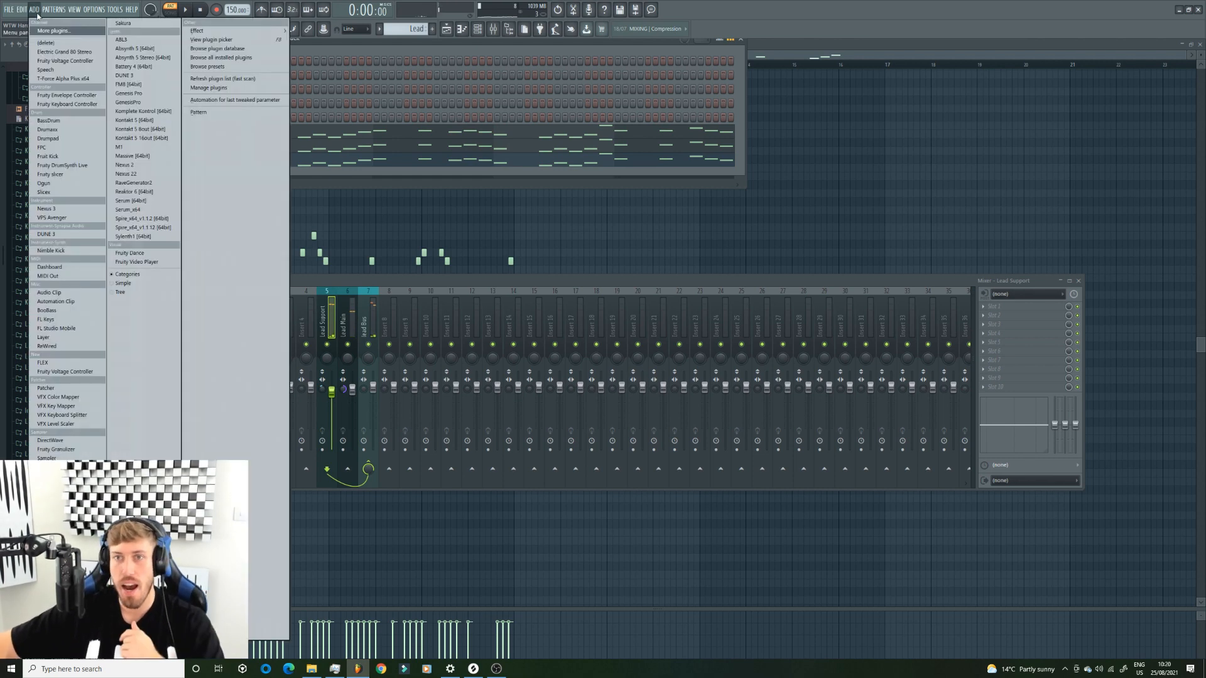
{"action": "left_click", "coordinate": [137, 210]}
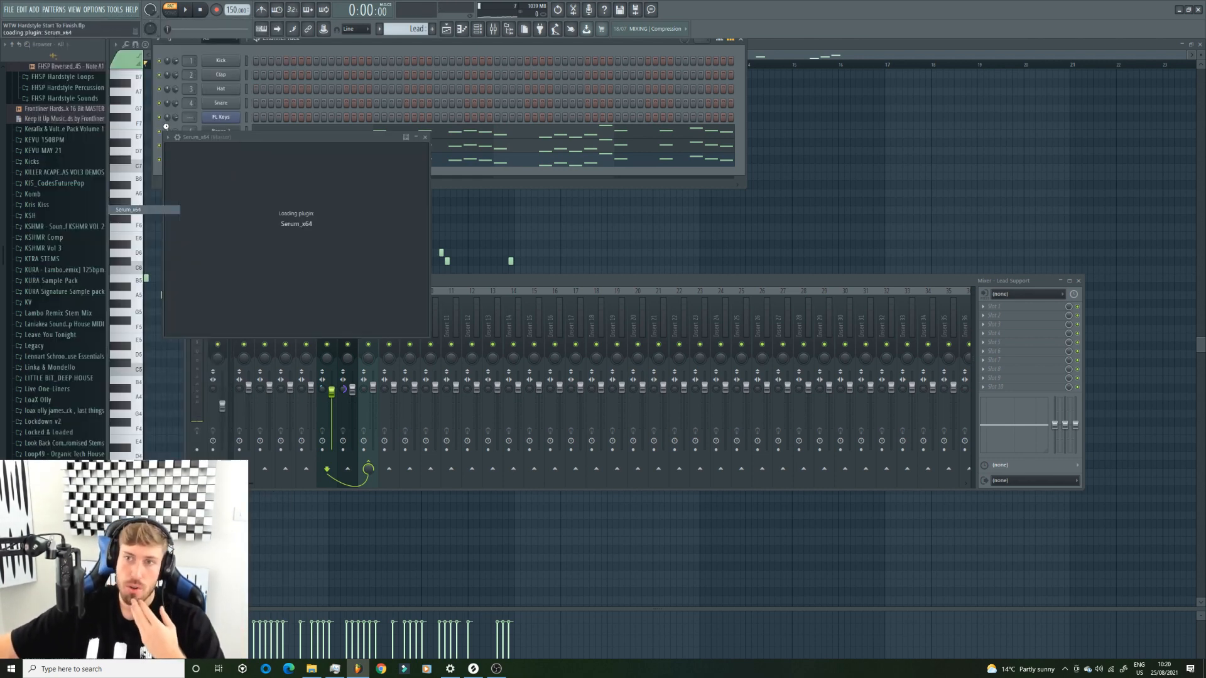
{"action": "right_click", "coordinate": [221, 174]}
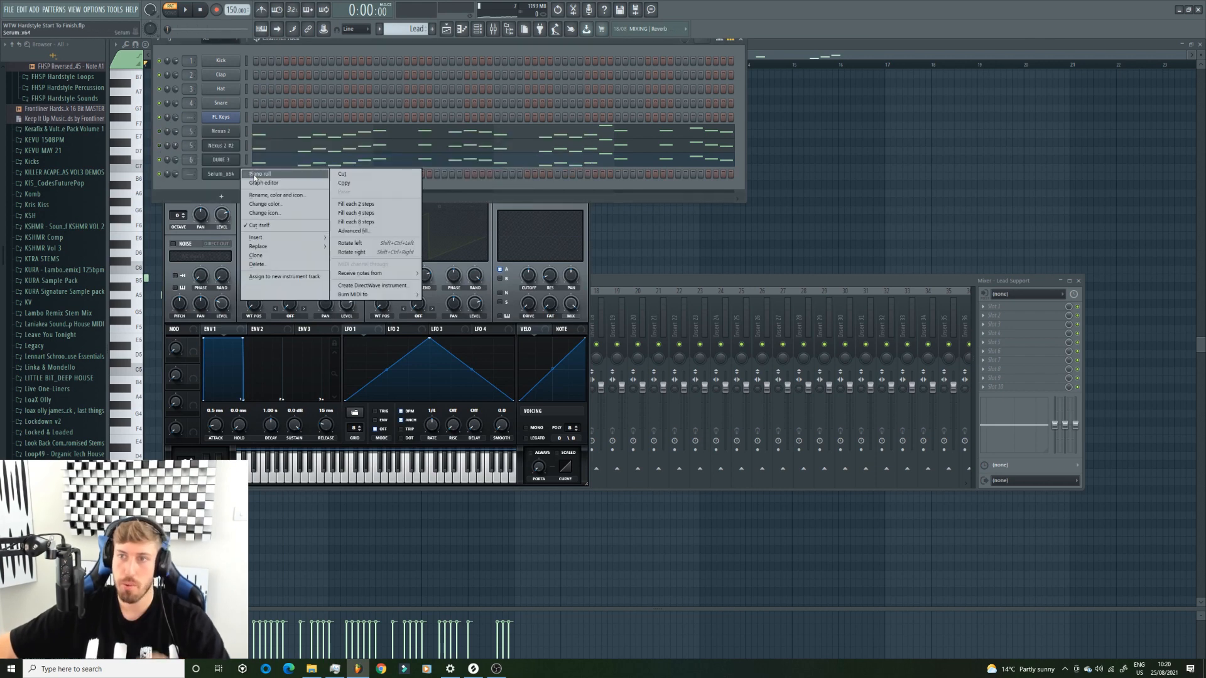
{"action": "left_click", "coordinate": [263, 178]}
{"action": "key", "text": "ctrl+v"}
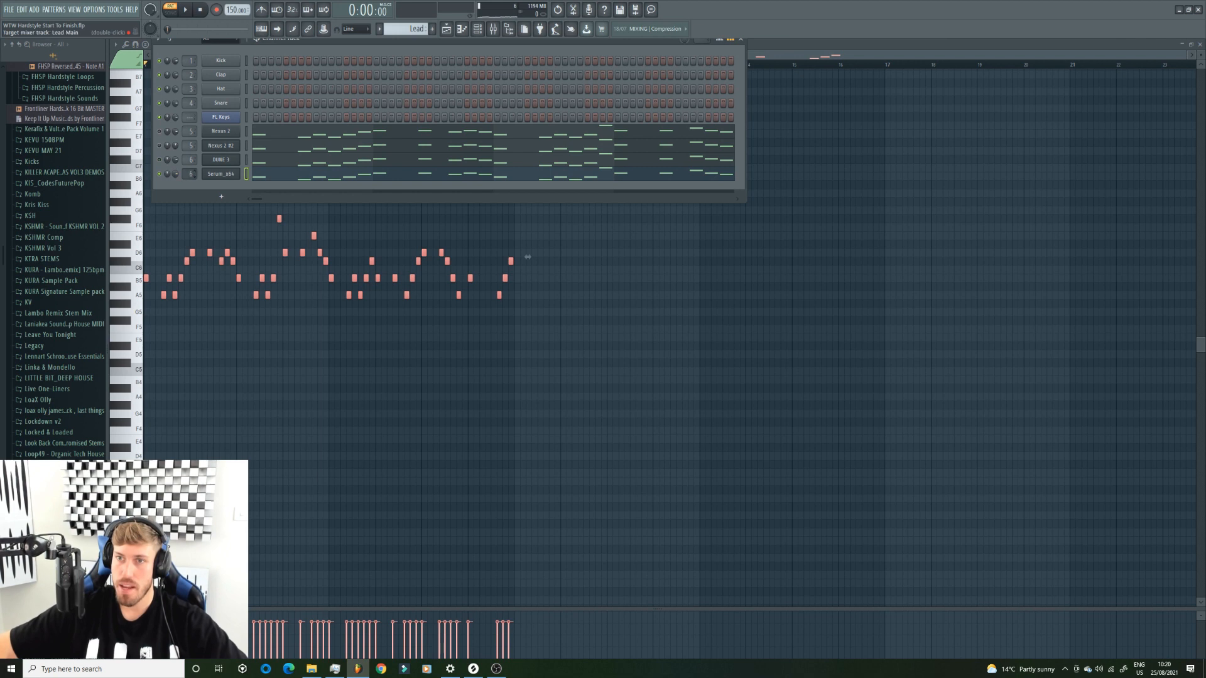
Load the V_RIOT_serum_arpeggio_future_303 preset from Serum's Splice folder and start playback
{"action": "left_click", "coordinate": [227, 180]}
{"action": "left_click", "coordinate": [439, 152]}
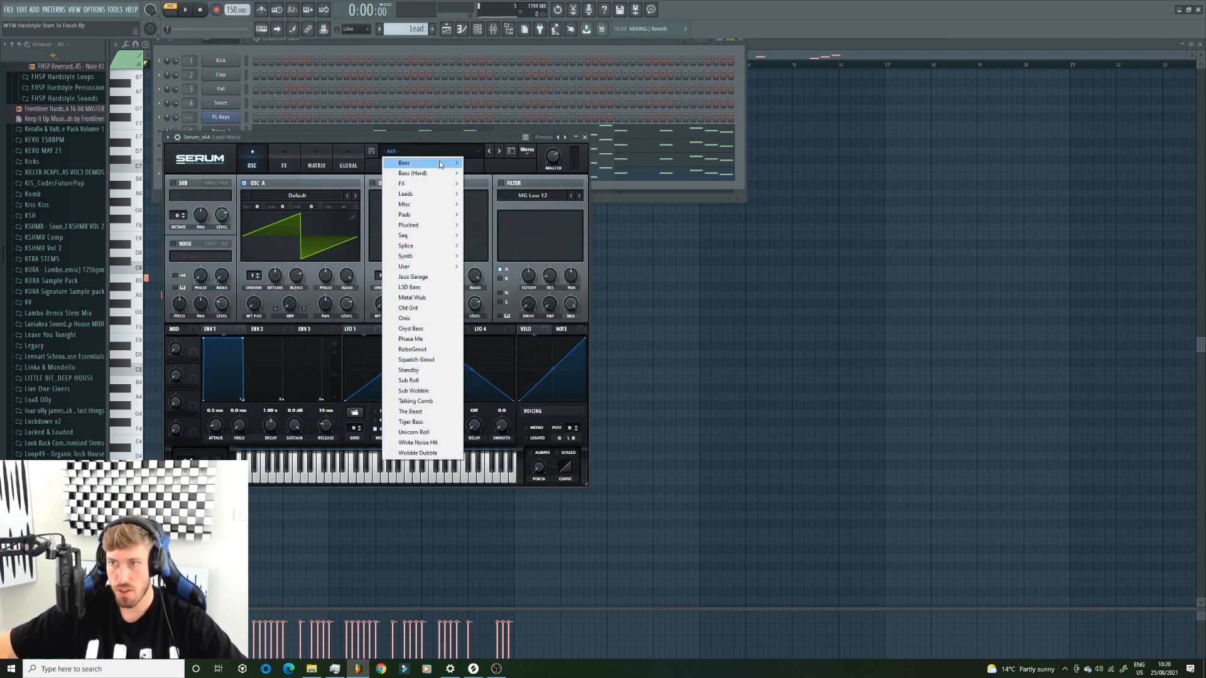
{"action": "mouse_move", "coordinate": [431, 257]}
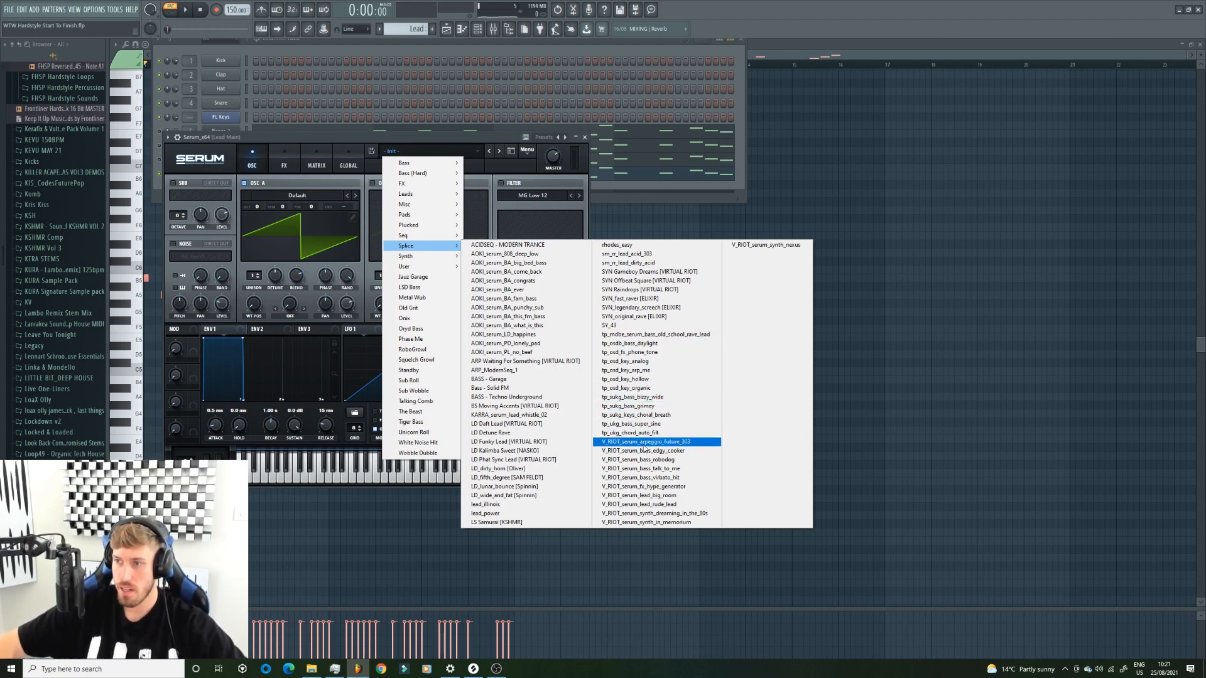
{"action": "left_click", "coordinate": [628, 442]}
{"action": "left_click", "coordinate": [187, 10]}
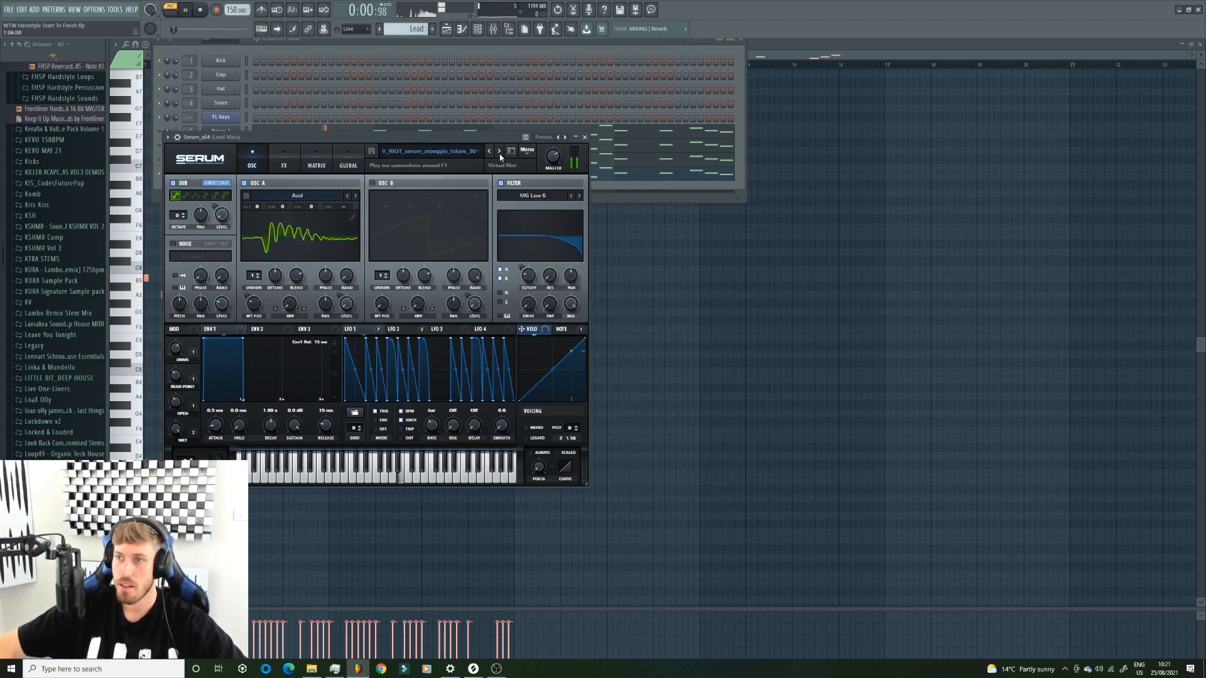
Audition the following Serum presets one by one against the playing melody up to SY AnalogBrass [SD]
{"action": "left_click", "coordinate": [499, 151]}
{"action": "left_click", "coordinate": [499, 151]}
{"action": "left_click", "coordinate": [499, 151]}
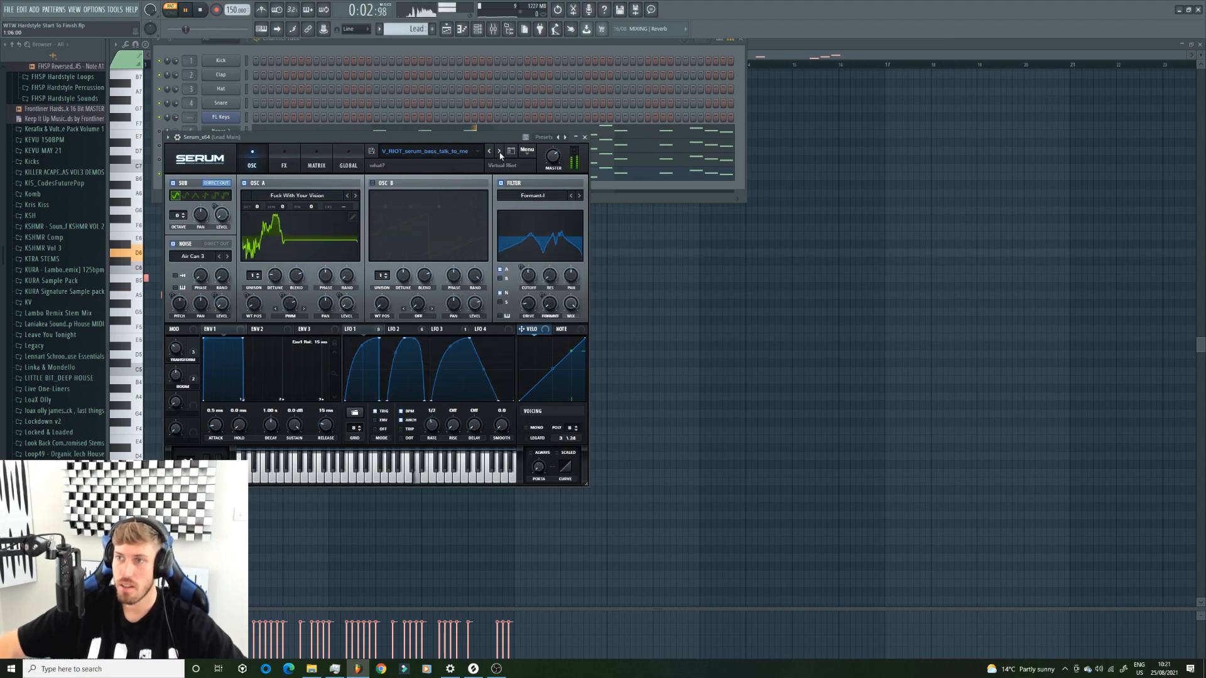
{"action": "left_click", "coordinate": [500, 151]}
{"action": "left_click", "coordinate": [499, 151]}
{"action": "left_click", "coordinate": [499, 151]}
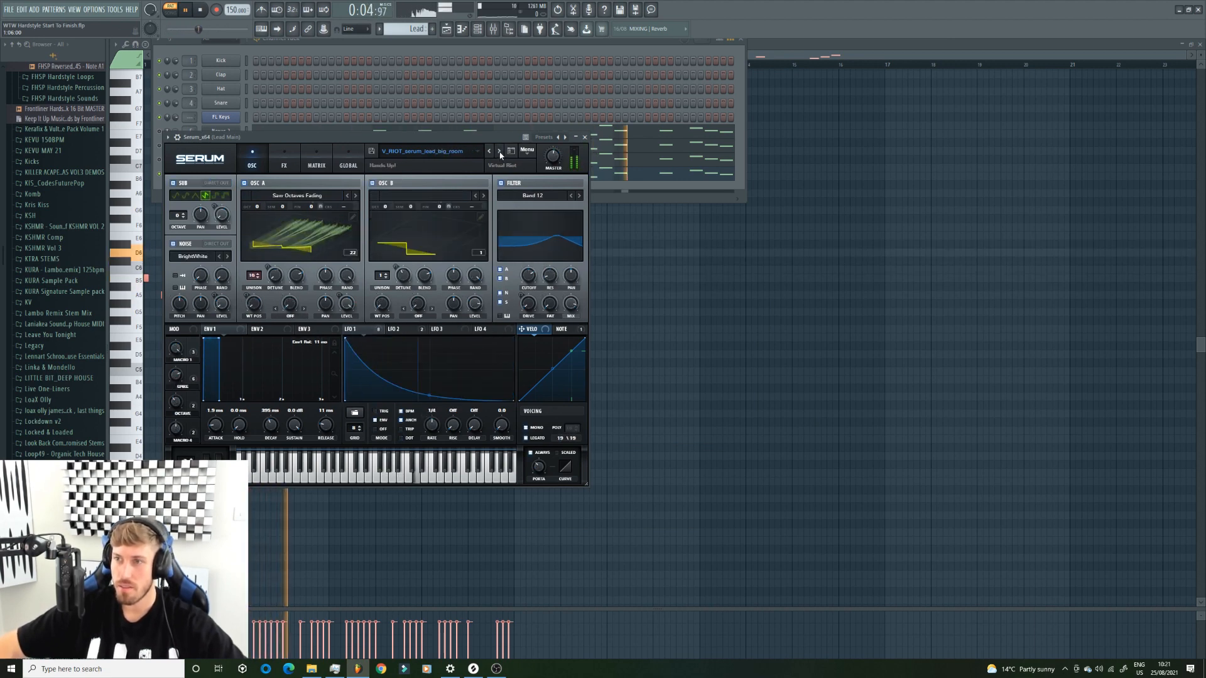
{"action": "left_click", "coordinate": [500, 152]}
{"action": "left_click", "coordinate": [499, 151]}
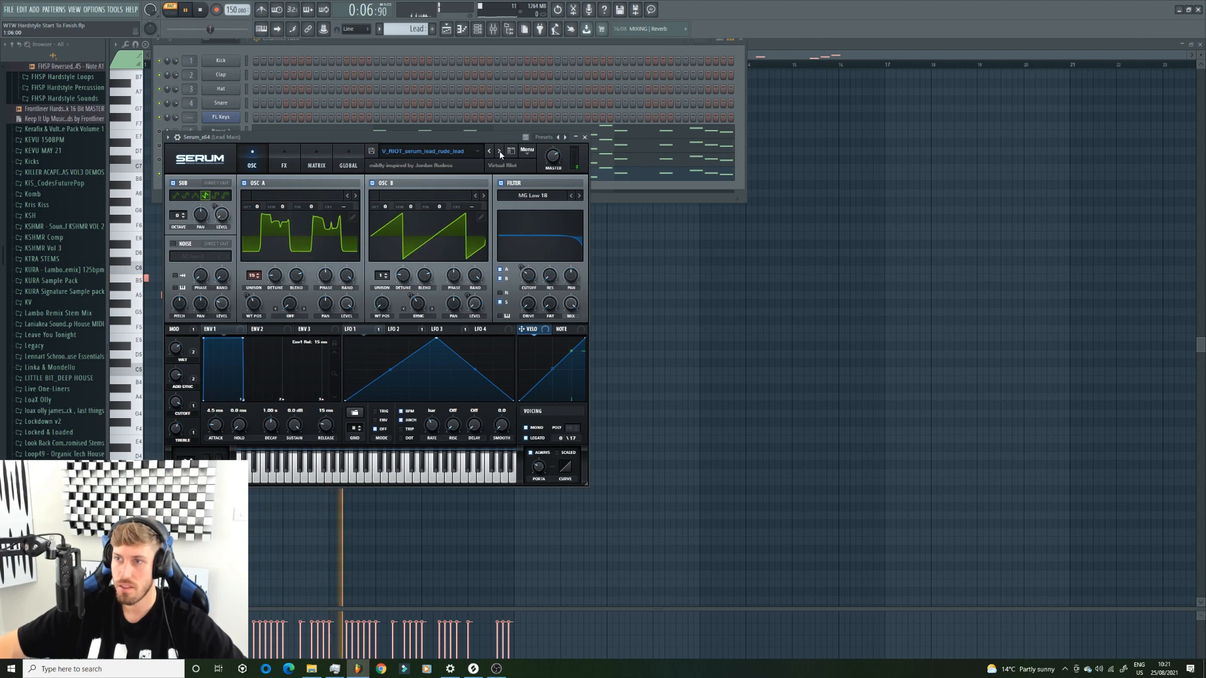
{"action": "left_click", "coordinate": [499, 151]}
{"action": "left_click", "coordinate": [500, 151]}
{"action": "left_click", "coordinate": [499, 152]}
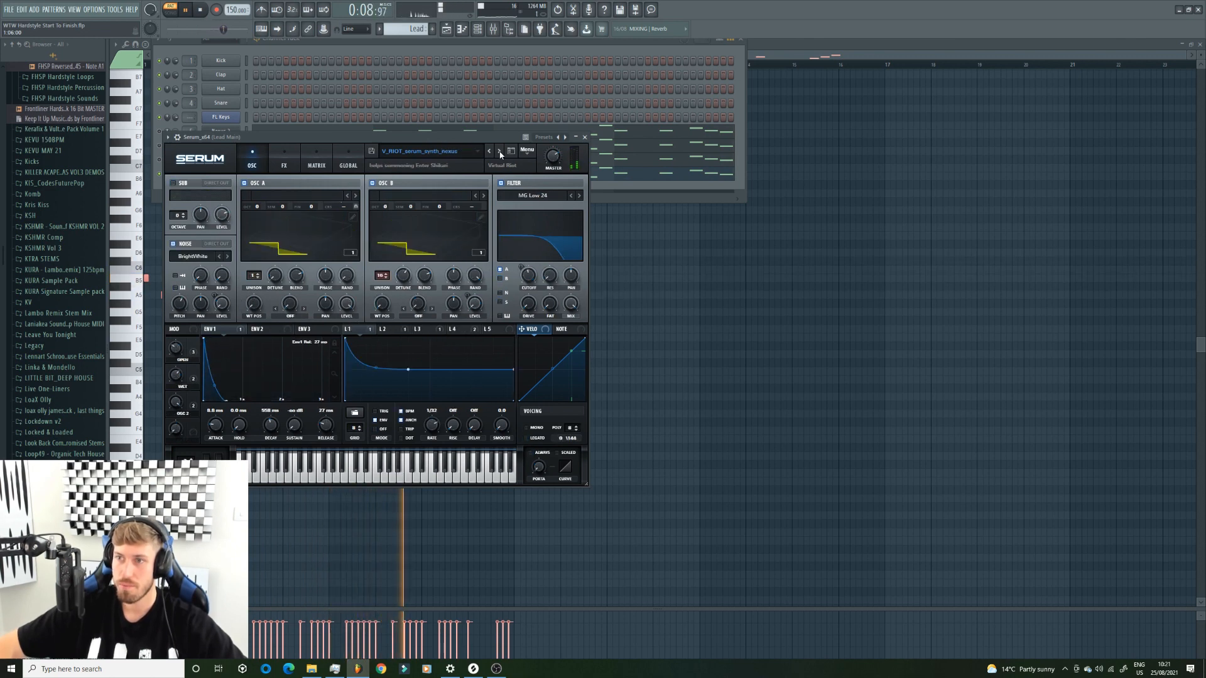
{"action": "left_click", "coordinate": [499, 151]}
{"action": "left_click", "coordinate": [499, 152]}
Return to Serum's Splice presets at AOKI_serum_BA_what_is_this and audition onward until LD Daft Lead [VIRTUAL RIOT] is loaded
{"action": "left_click", "coordinate": [415, 151]}
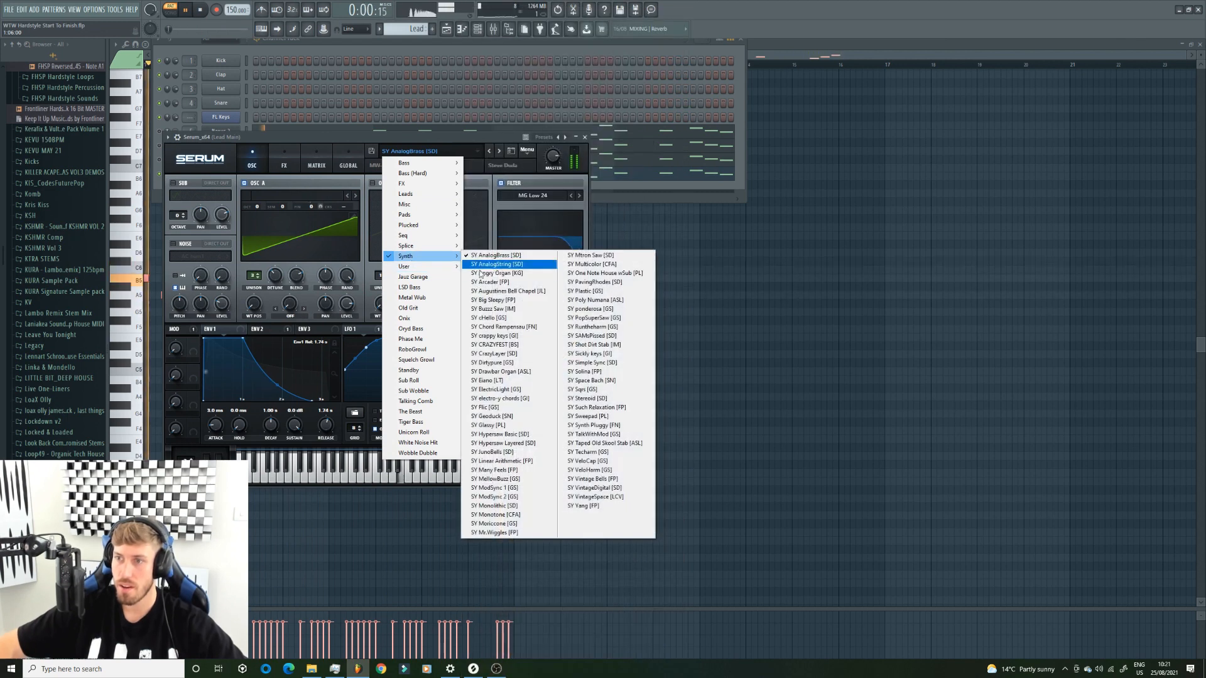
{"action": "mouse_move", "coordinate": [432, 251]}
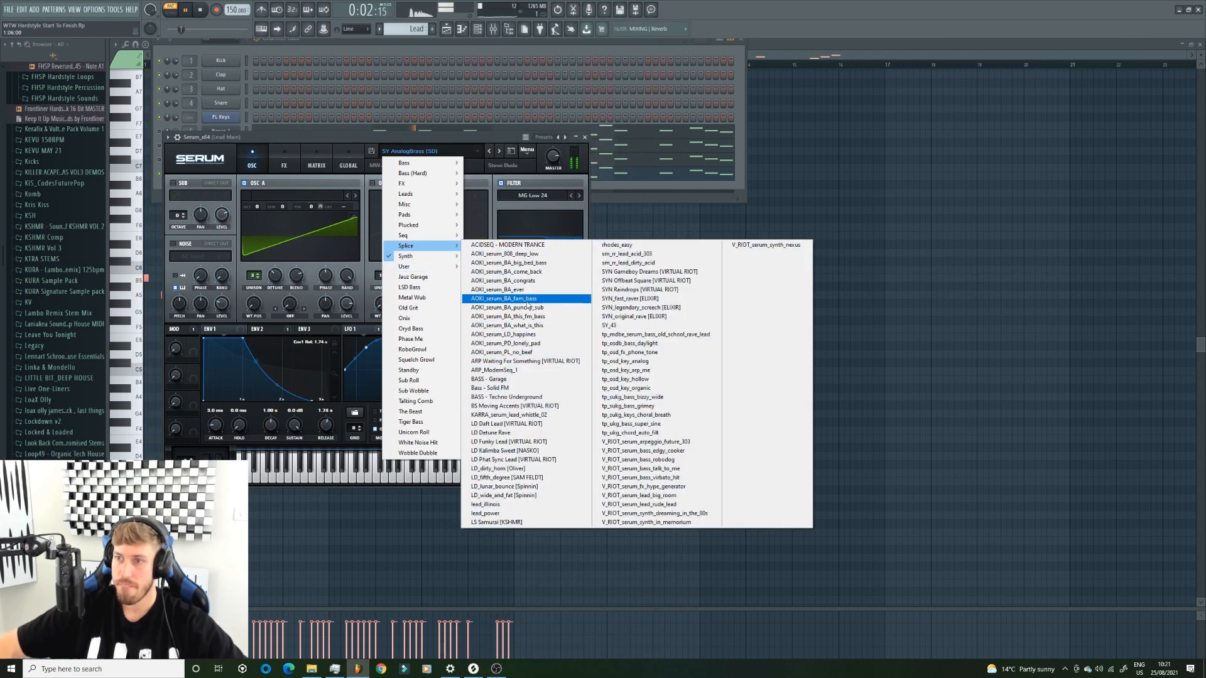
{"action": "left_click", "coordinate": [533, 327]}
{"action": "left_click", "coordinate": [499, 152]}
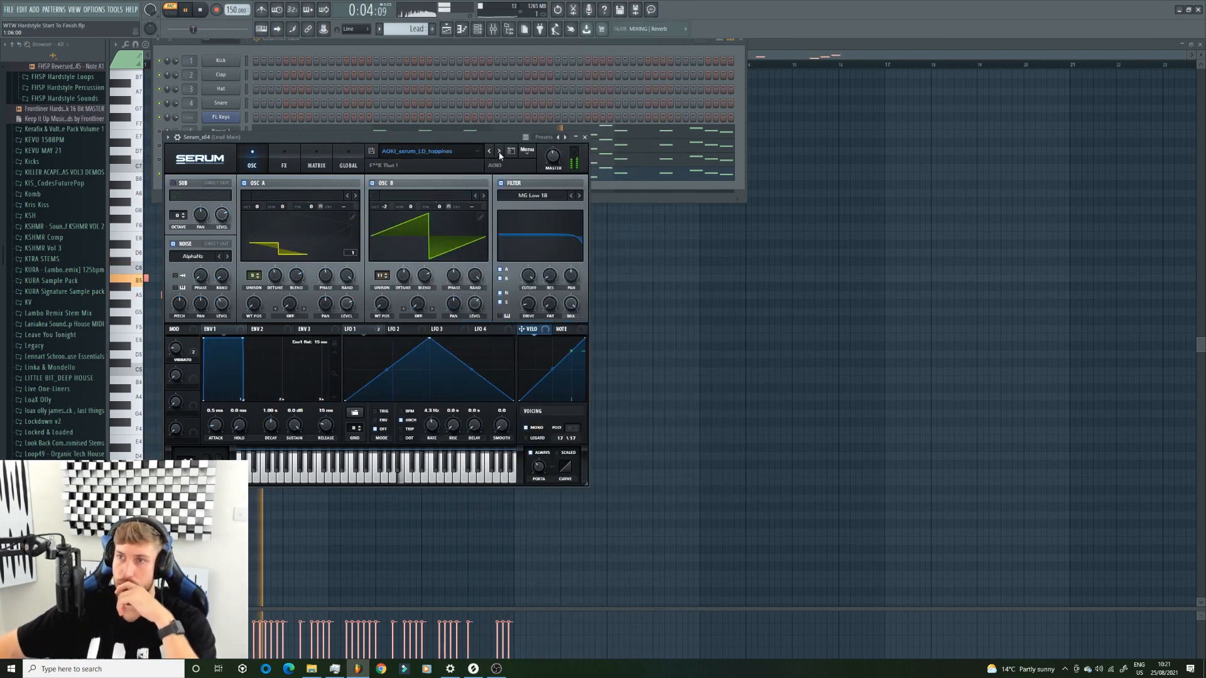
{"action": "left_click", "coordinate": [500, 153]}
{"action": "left_click", "coordinate": [499, 153]}
{"action": "left_click", "coordinate": [499, 153]}
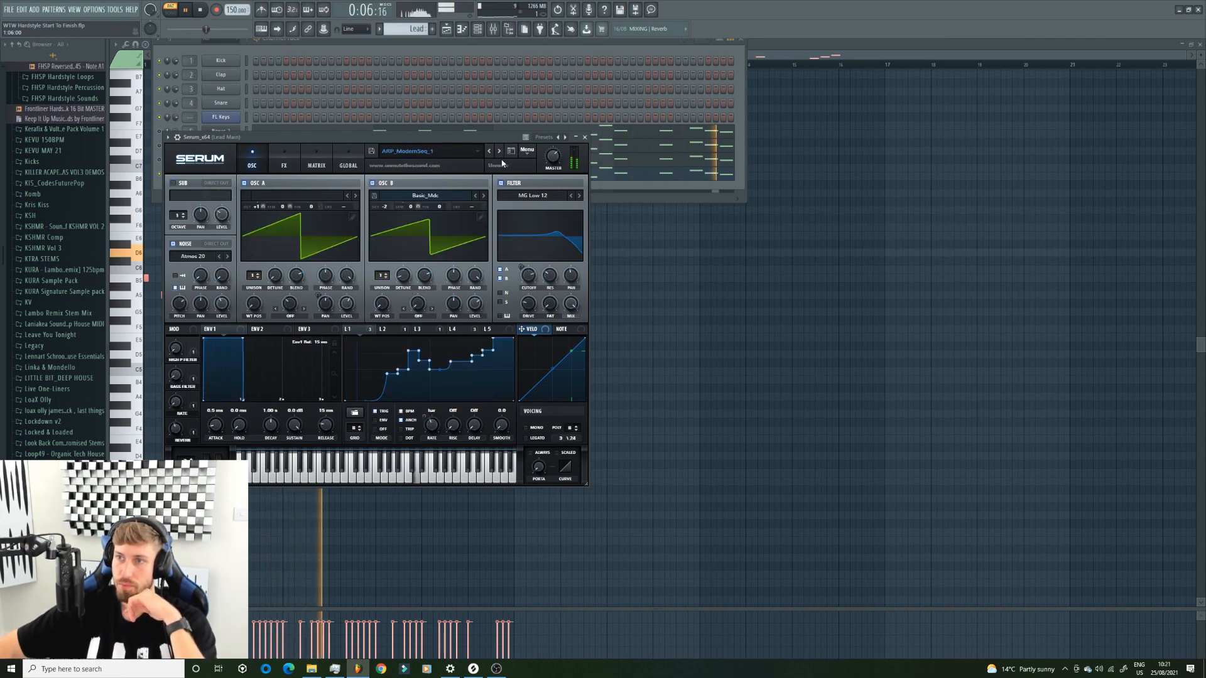
{"action": "left_click", "coordinate": [497, 152]}
{"action": "left_click", "coordinate": [498, 152]}
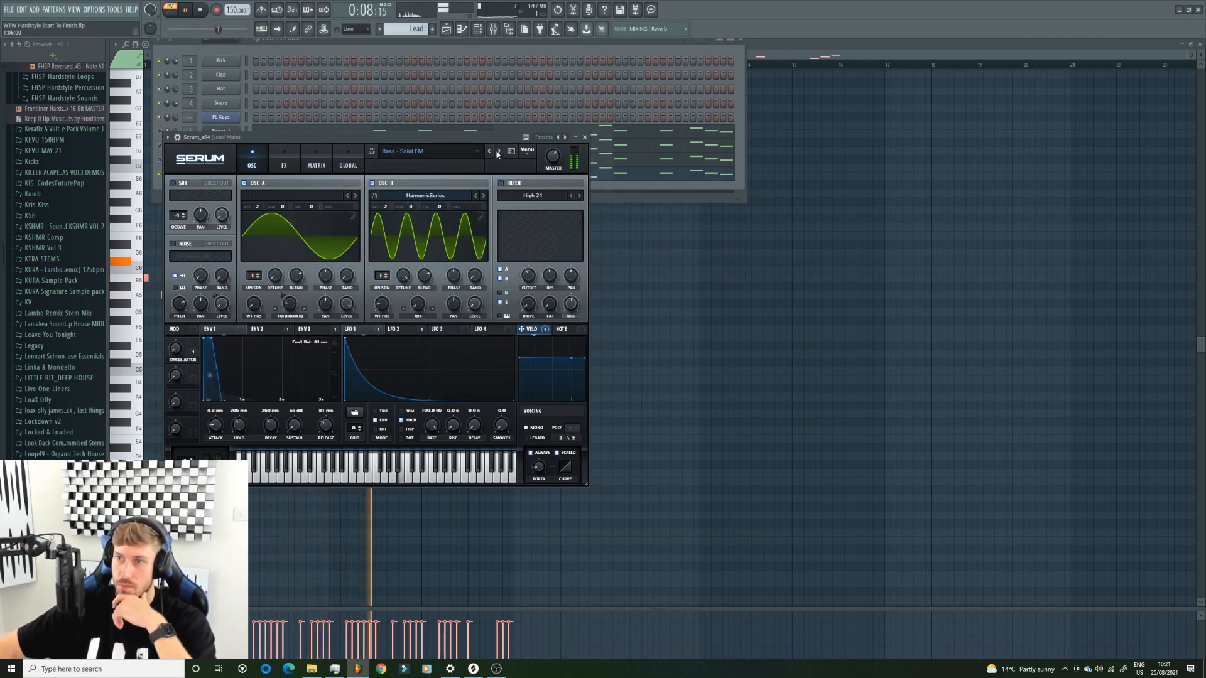
{"action": "left_click", "coordinate": [498, 152]}
{"action": "left_click", "coordinate": [497, 153]}
{"action": "left_click", "coordinate": [497, 153]}
{"action": "left_click", "coordinate": [497, 153]}
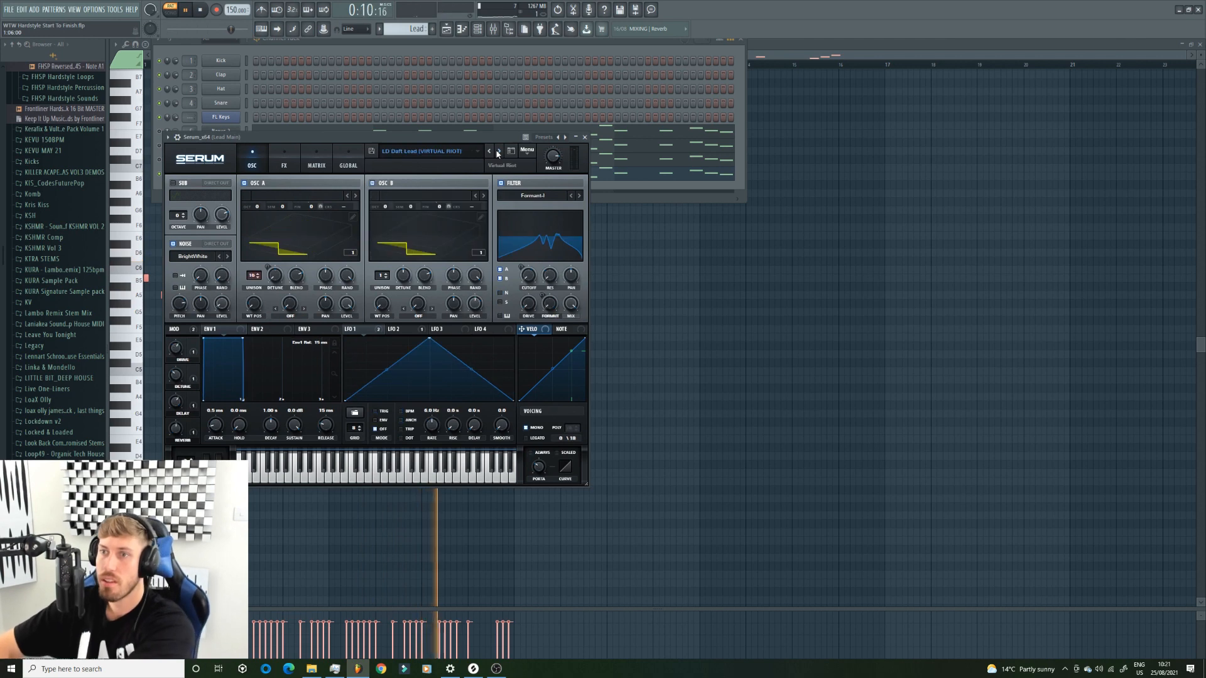
Try the Serum melody one octave lower, and undo the transposition
{"action": "left_click", "coordinate": [462, 29]}
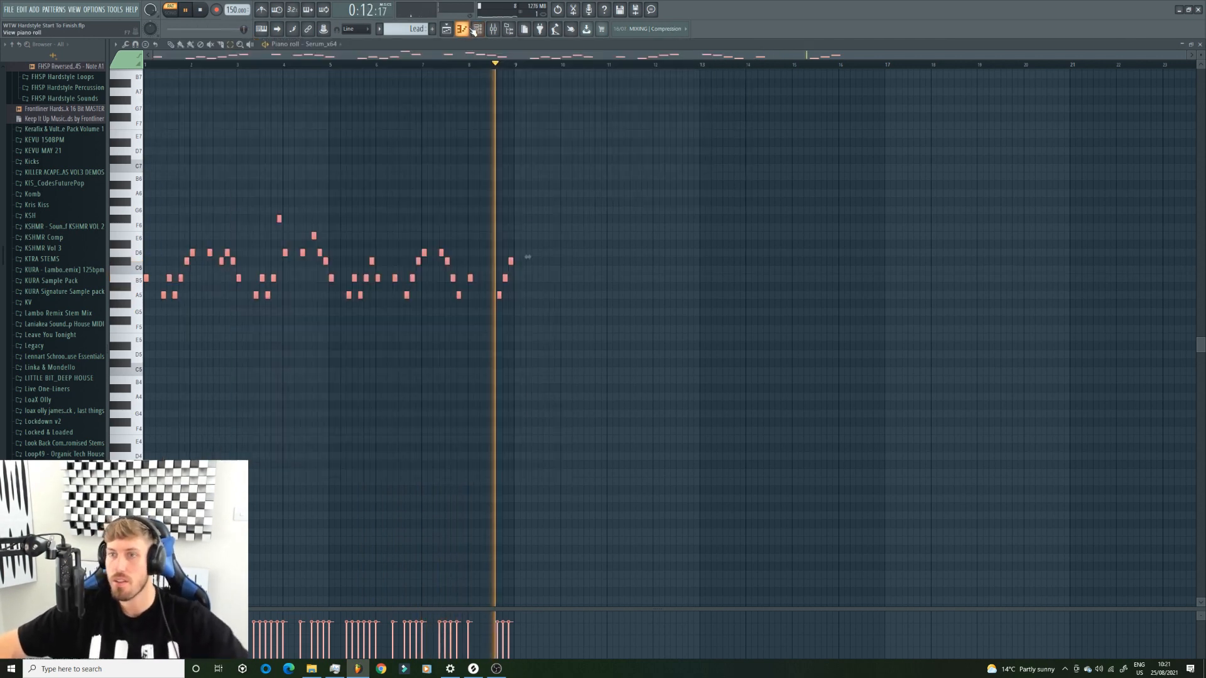
{"action": "key", "text": "ctrl+Down"}
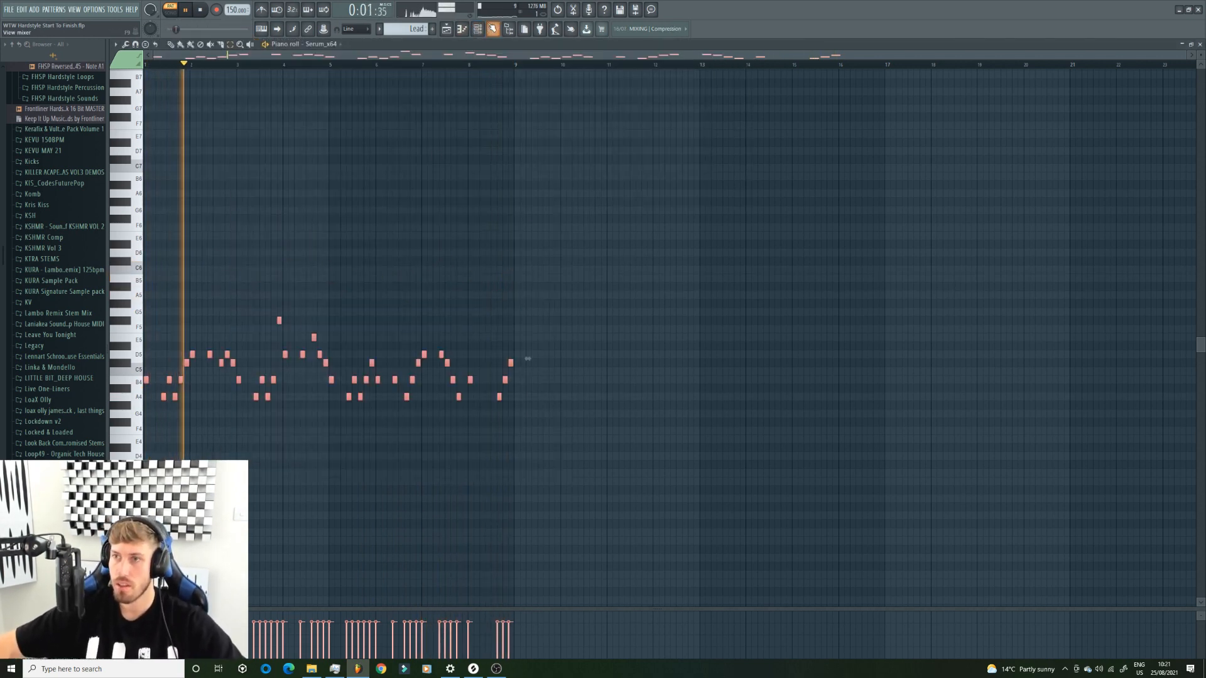
{"action": "key", "text": "ctrl+z"}
Reopen Serum from the channel rack and step through the lead presets to LD Funky Lead [VIRTUAL RIOT]
{"action": "left_click", "coordinate": [478, 29]}
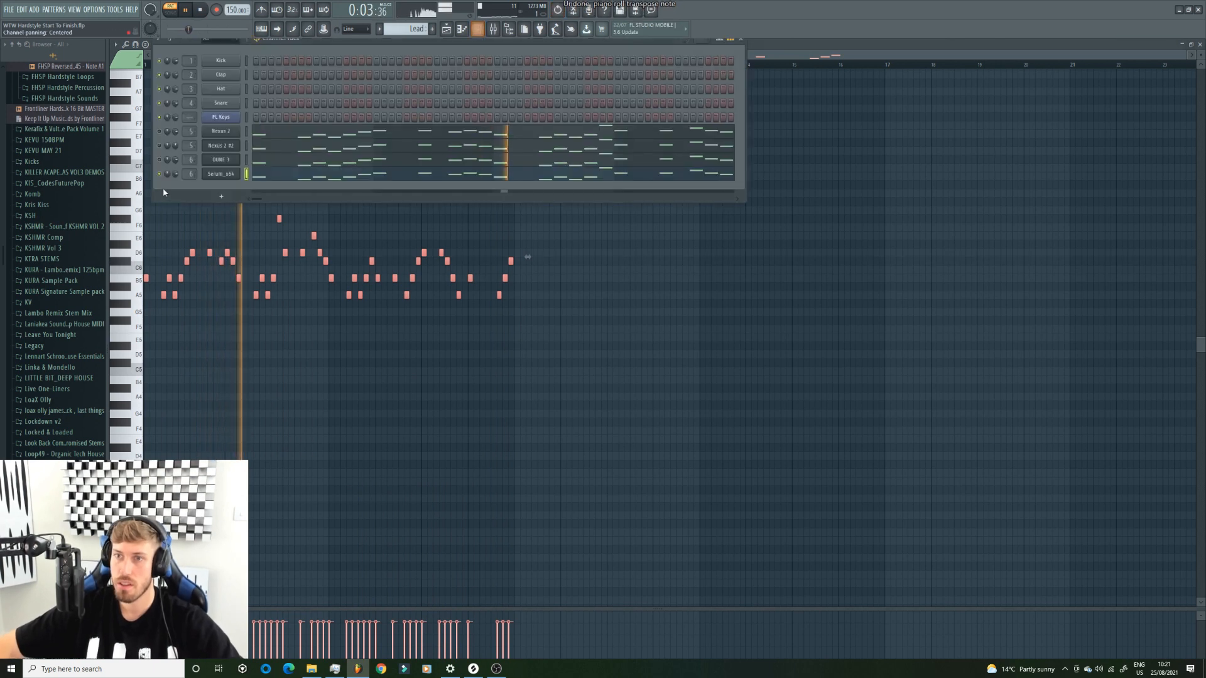
{"action": "left_click", "coordinate": [217, 174]}
{"action": "left_click", "coordinate": [499, 151]}
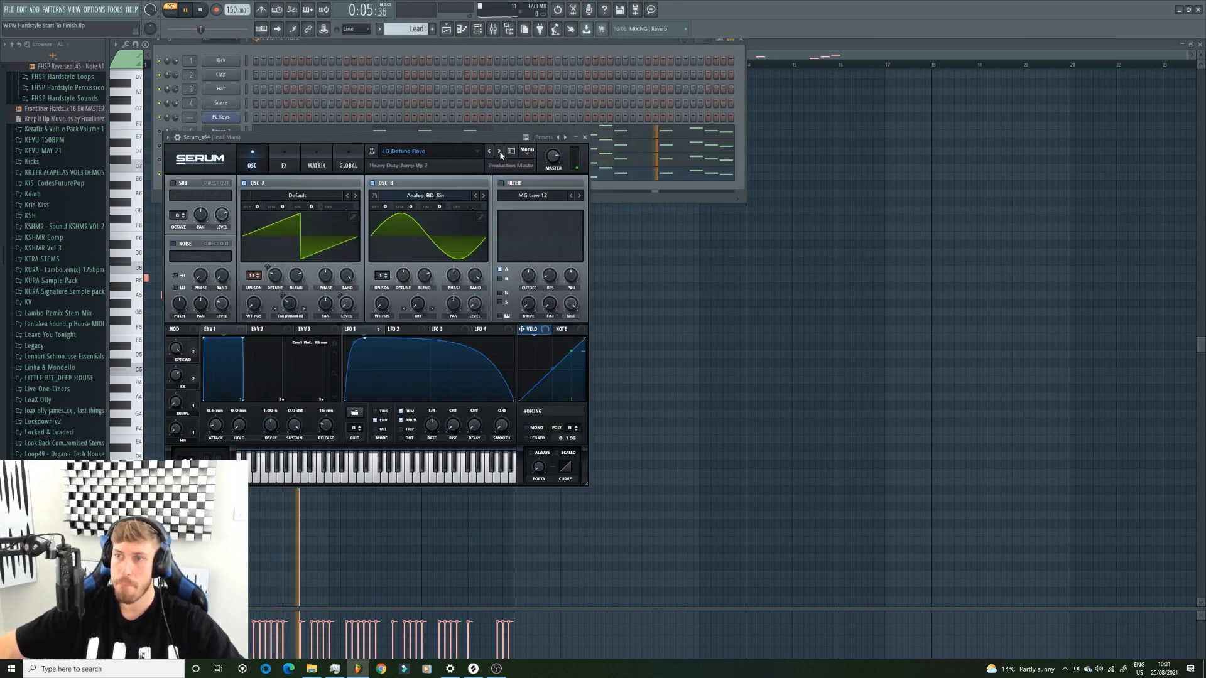
{"action": "left_click", "coordinate": [500, 151]}
{"action": "left_click", "coordinate": [499, 151]}
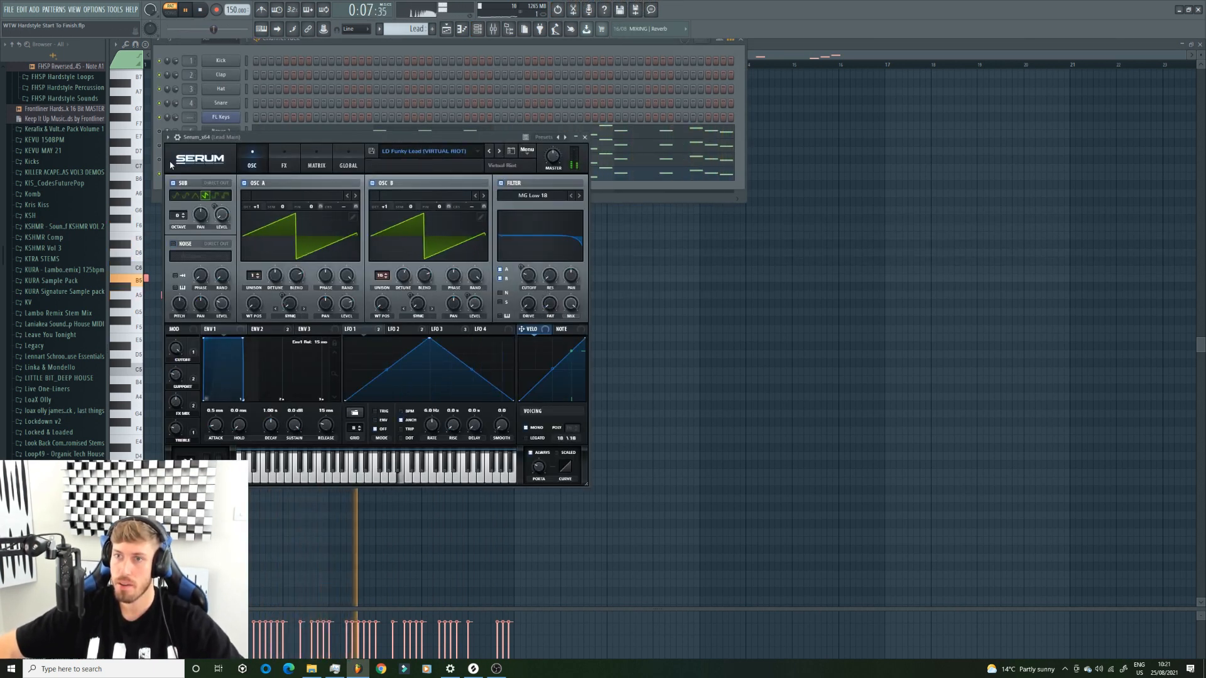
Toggle the Serum channel's mute and play the melody to hear the layer with the other leads
{"action": "key", "text": "space"}
{"action": "left_click", "coordinate": [161, 176]}
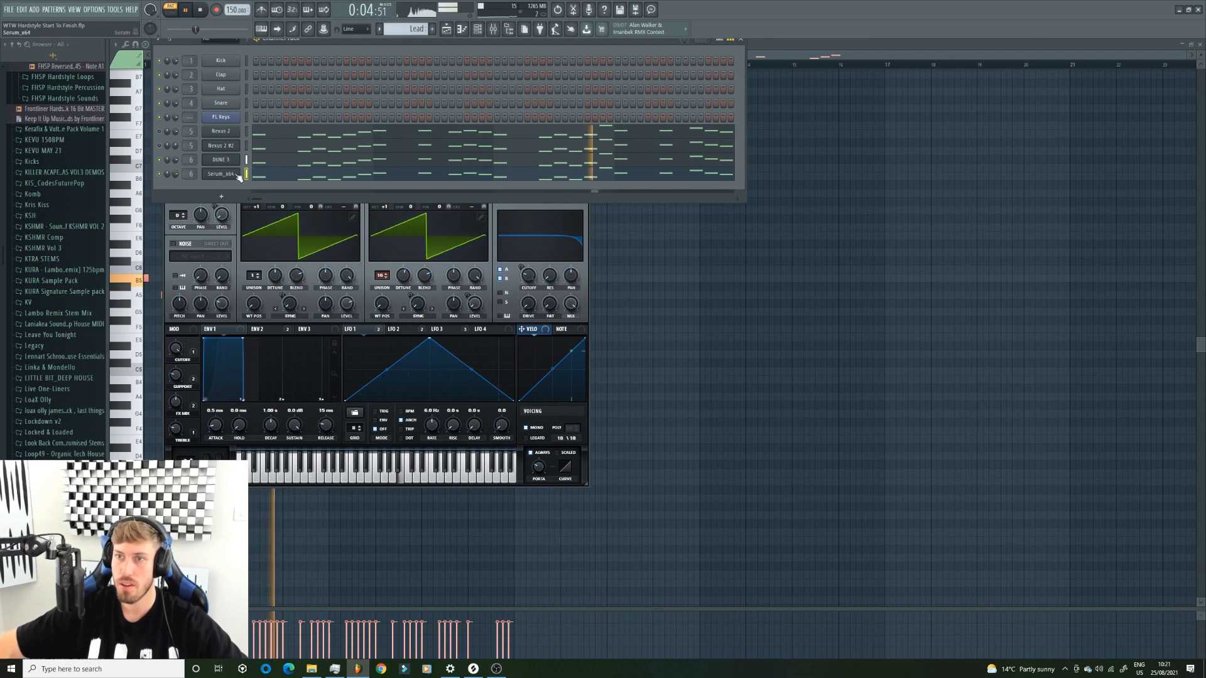
{"action": "key", "text": "space"}
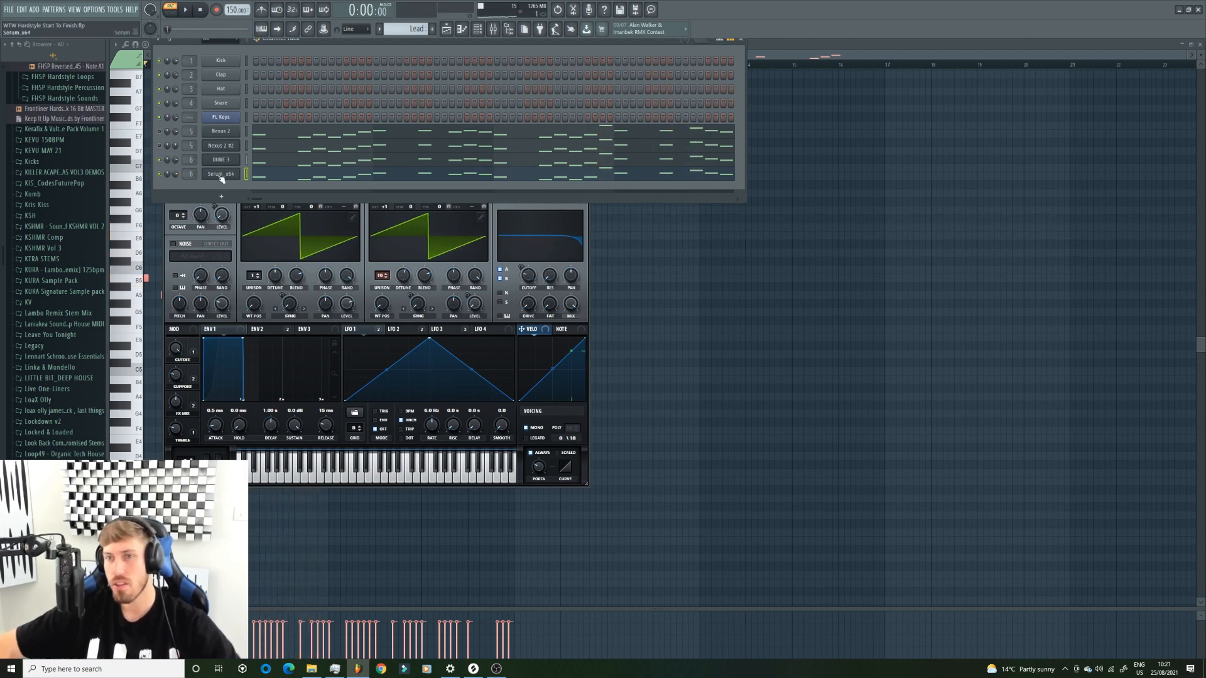
Insert CamelCrusher [64bit] in the first effect slot of Lead Main, load its British Clean preset and play the result
{"action": "left_click", "coordinate": [221, 174]}
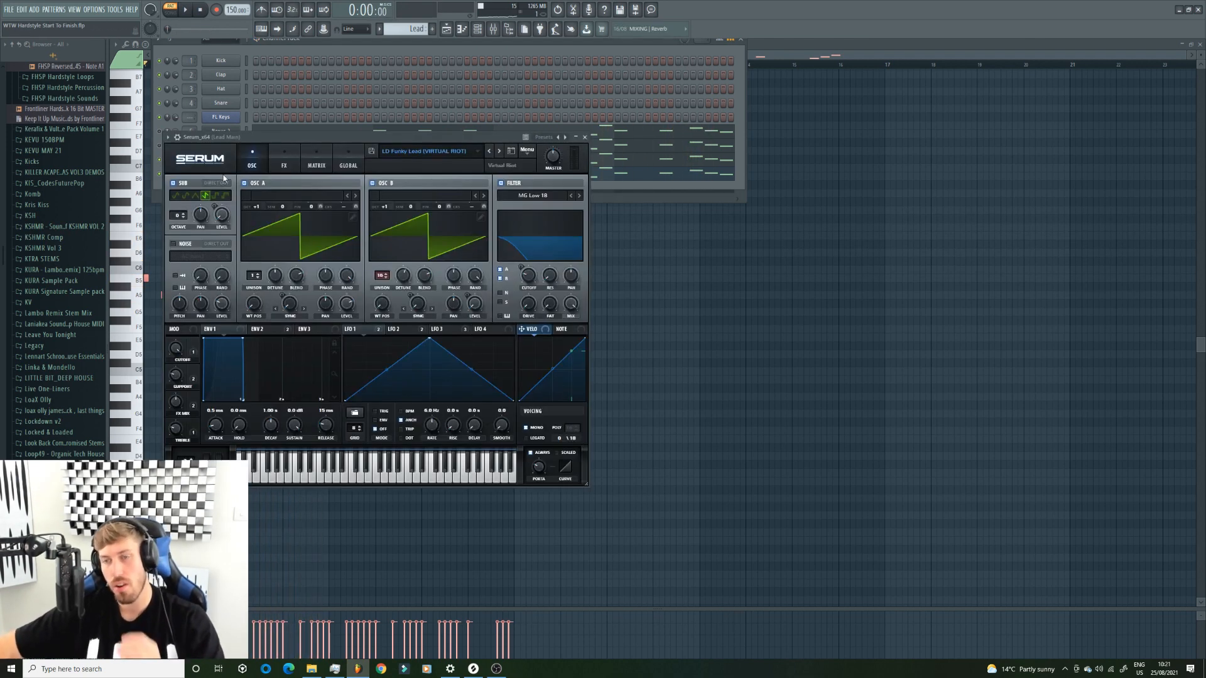
{"action": "left_click", "coordinate": [493, 30]}
{"action": "left_click", "coordinate": [1004, 311]}
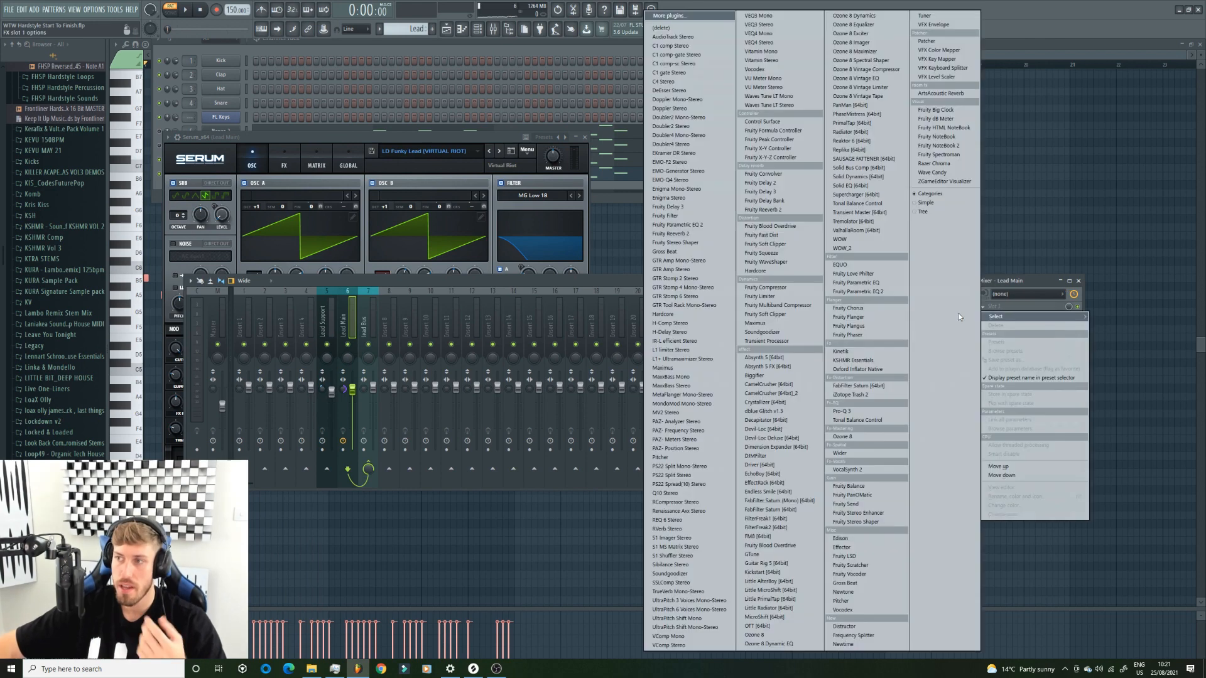
{"action": "left_click", "coordinate": [761, 386]}
{"action": "left_click", "coordinate": [245, 228]}
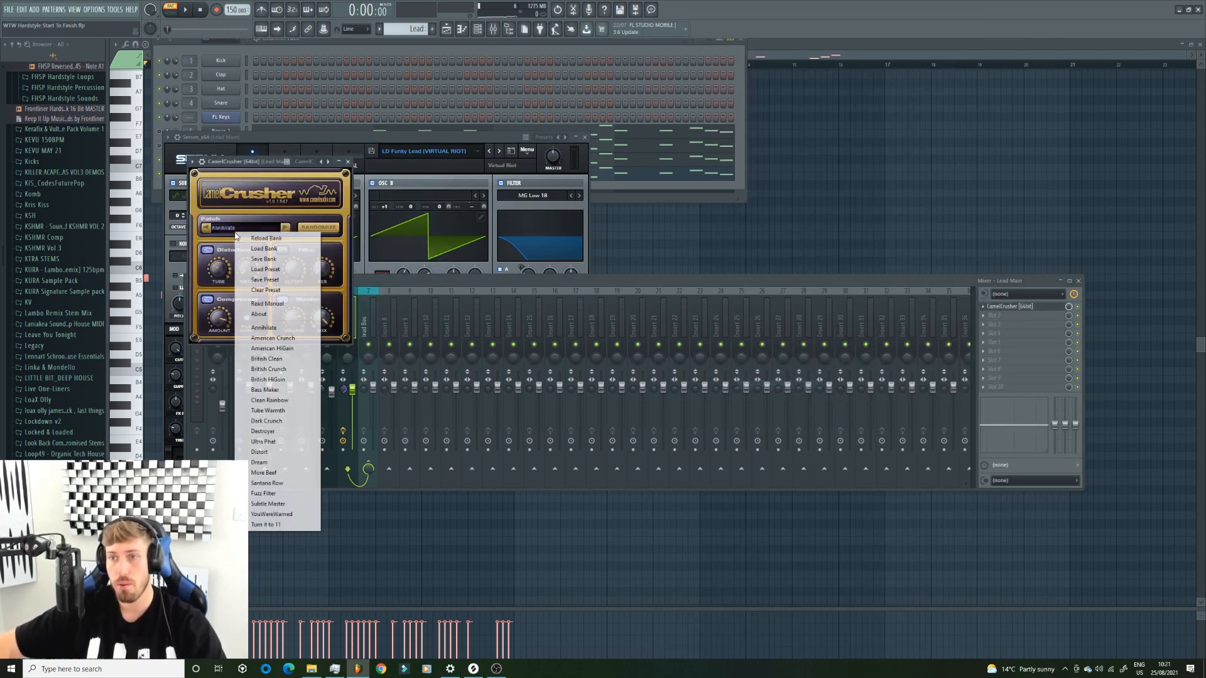
{"action": "left_click", "coordinate": [280, 360]}
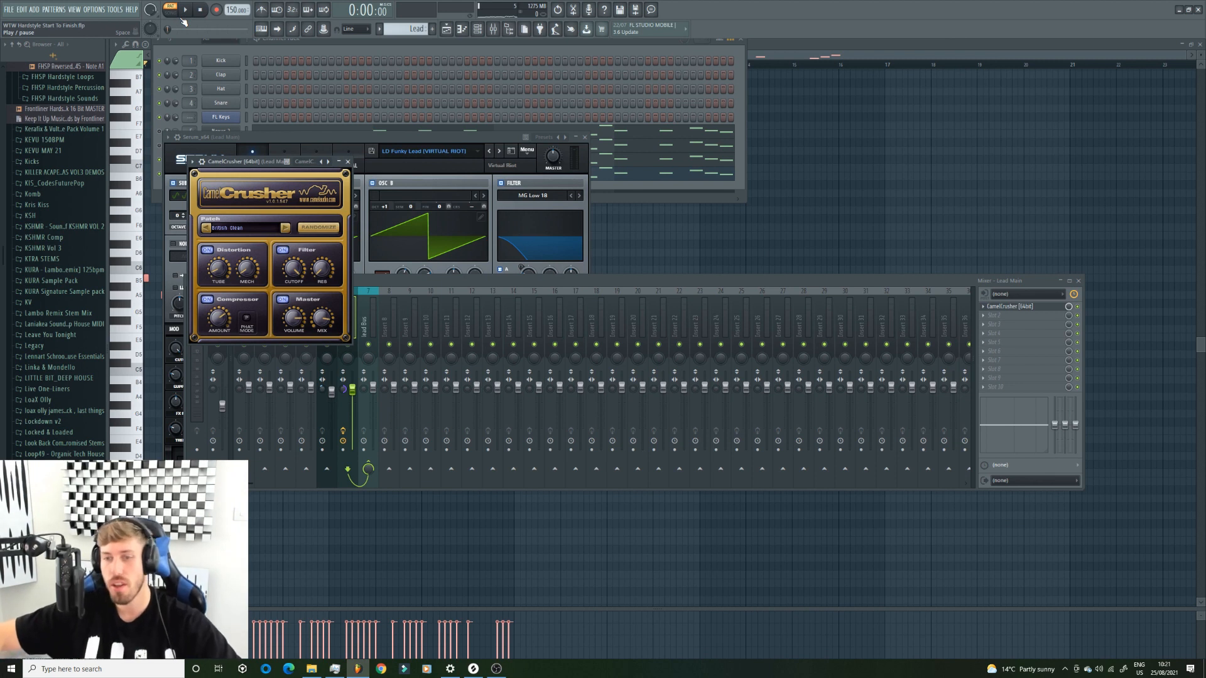
{"action": "left_click", "coordinate": [188, 13]}
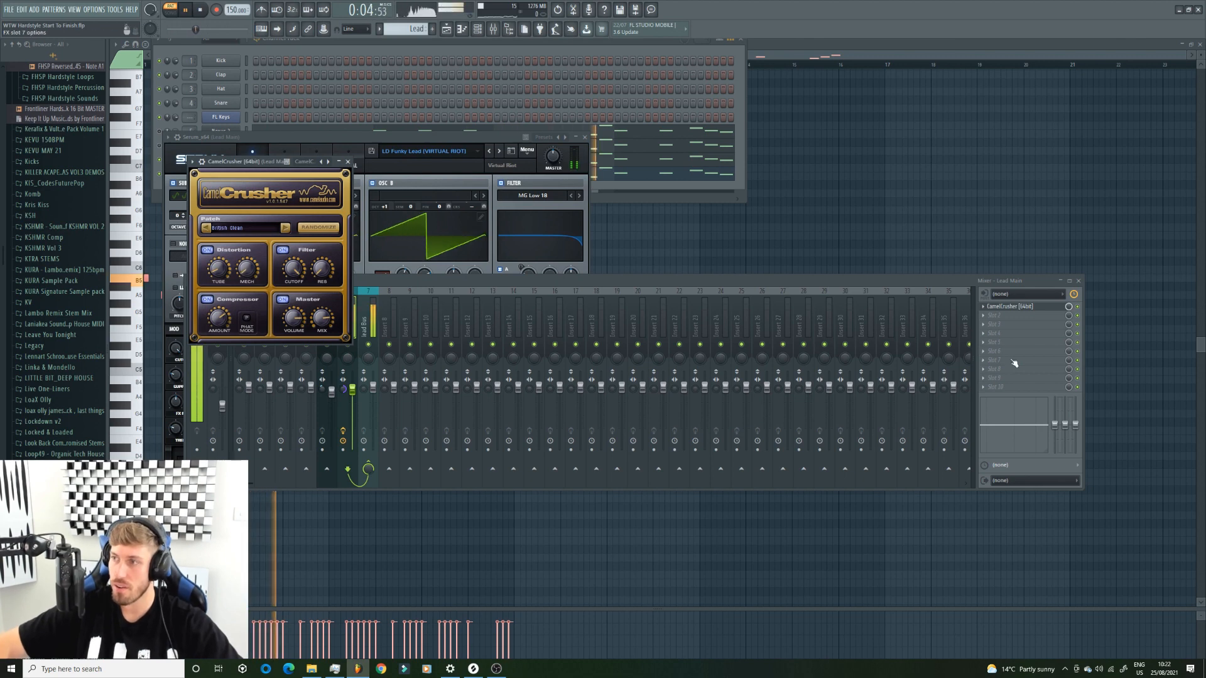
{"action": "key", "text": "space"}
Add FabFilter Pro-Q 3, iZotope Trash 2 and a second Pro-Q 3 to the Lead Main effect slots, leaving a gap before each
{"action": "left_click", "coordinate": [995, 326]}
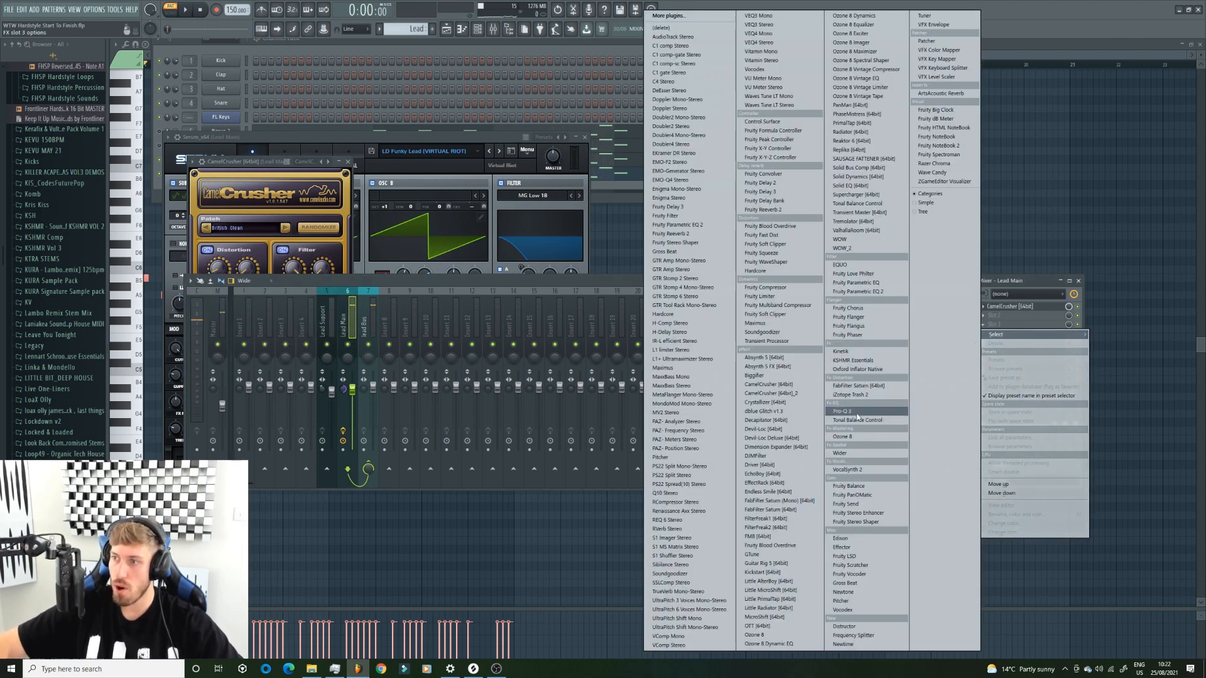
{"action": "left_click", "coordinate": [856, 412]}
{"action": "left_click", "coordinate": [994, 333]}
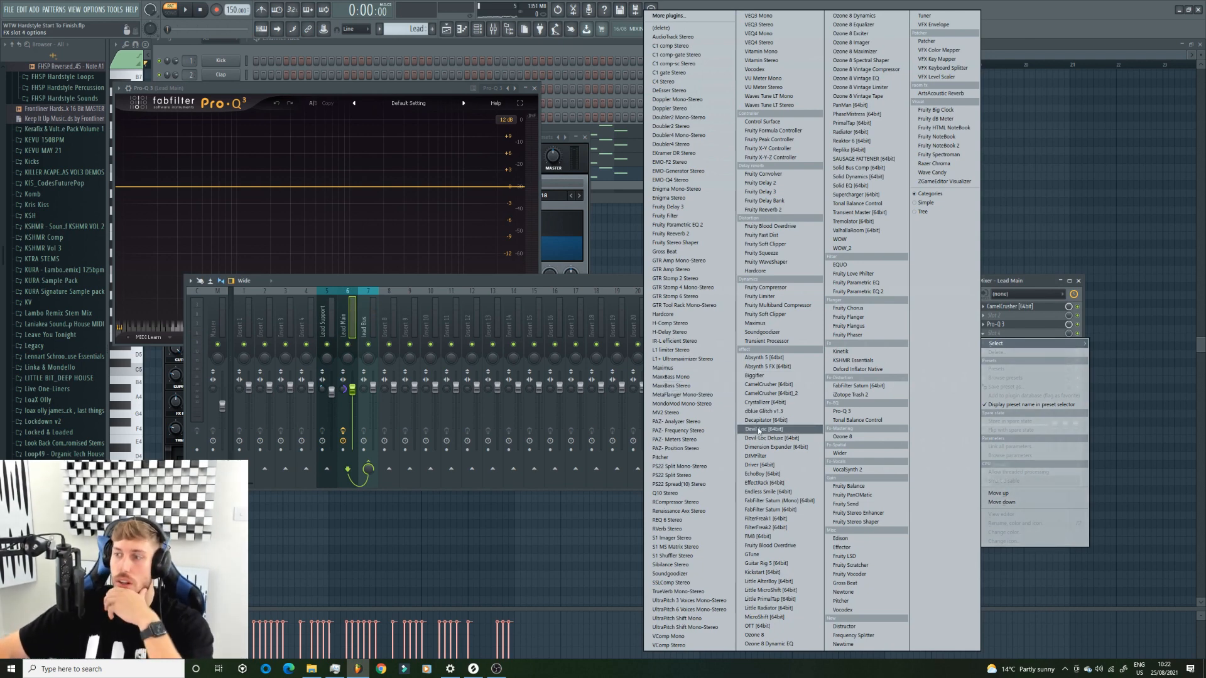
{"action": "left_click", "coordinate": [874, 397]}
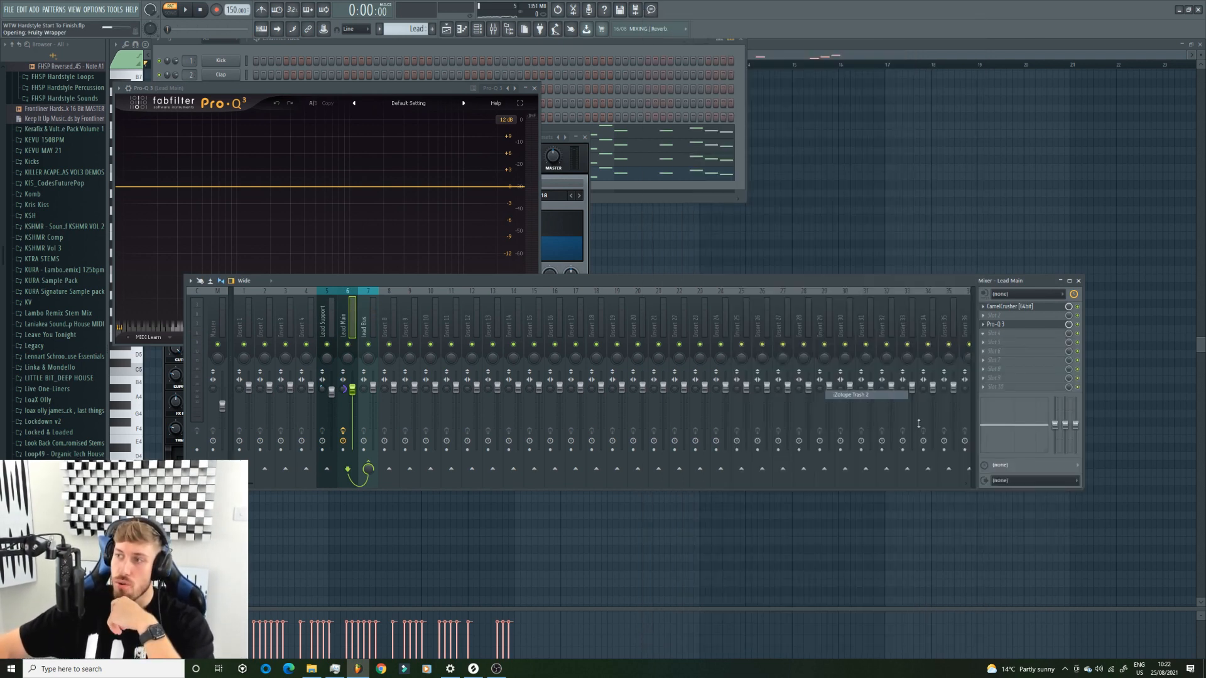
{"action": "left_click", "coordinate": [990, 360]}
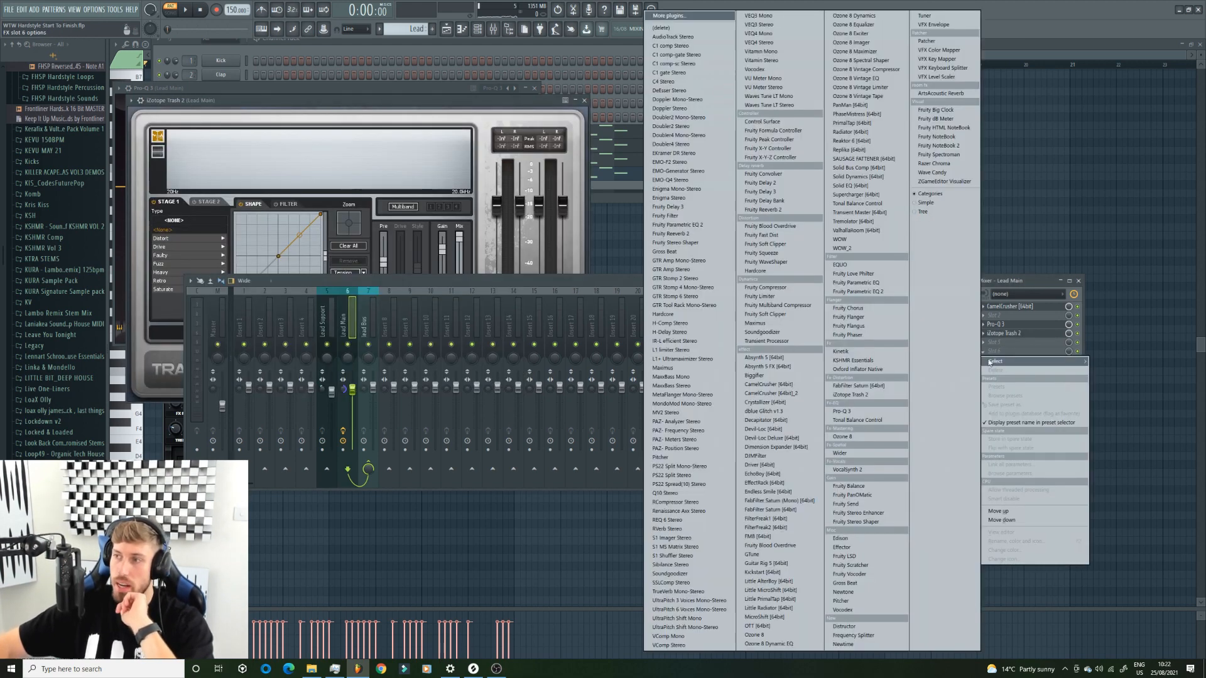
{"action": "left_click", "coordinate": [868, 411]}
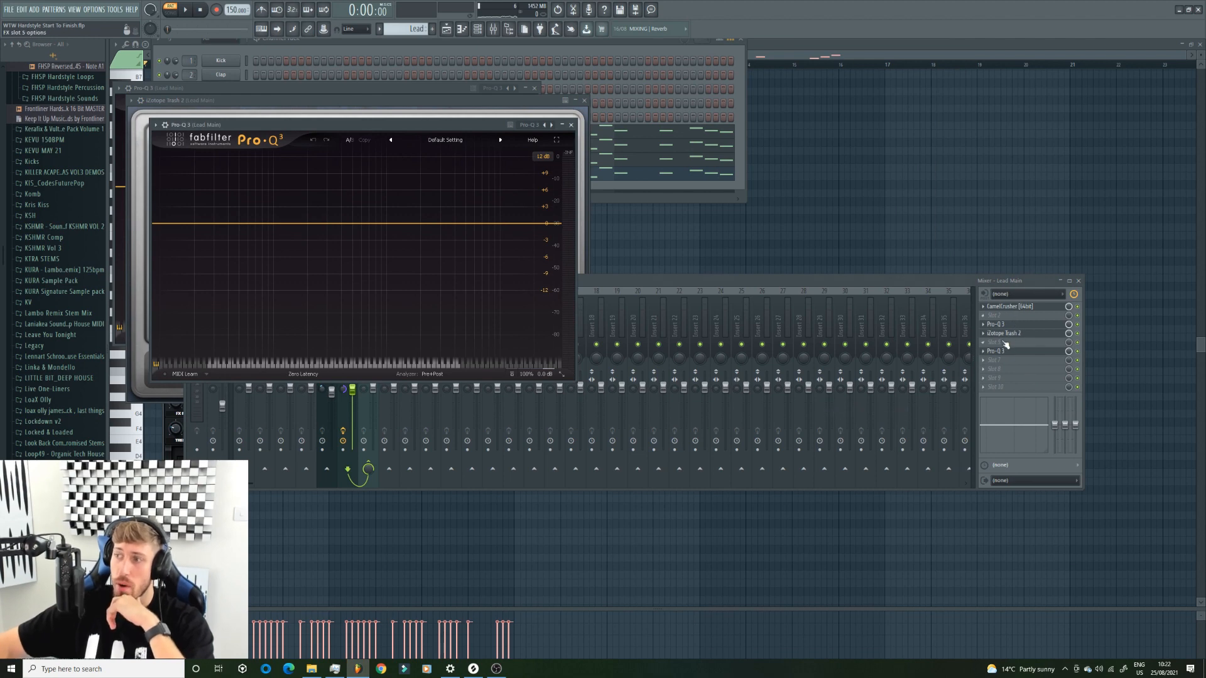
Insert Fruity Blood Overdrive in Lead Main, place it in the second slot after CamelCrusher, and play the melody to hear it
{"action": "left_click", "coordinate": [1006, 344]}
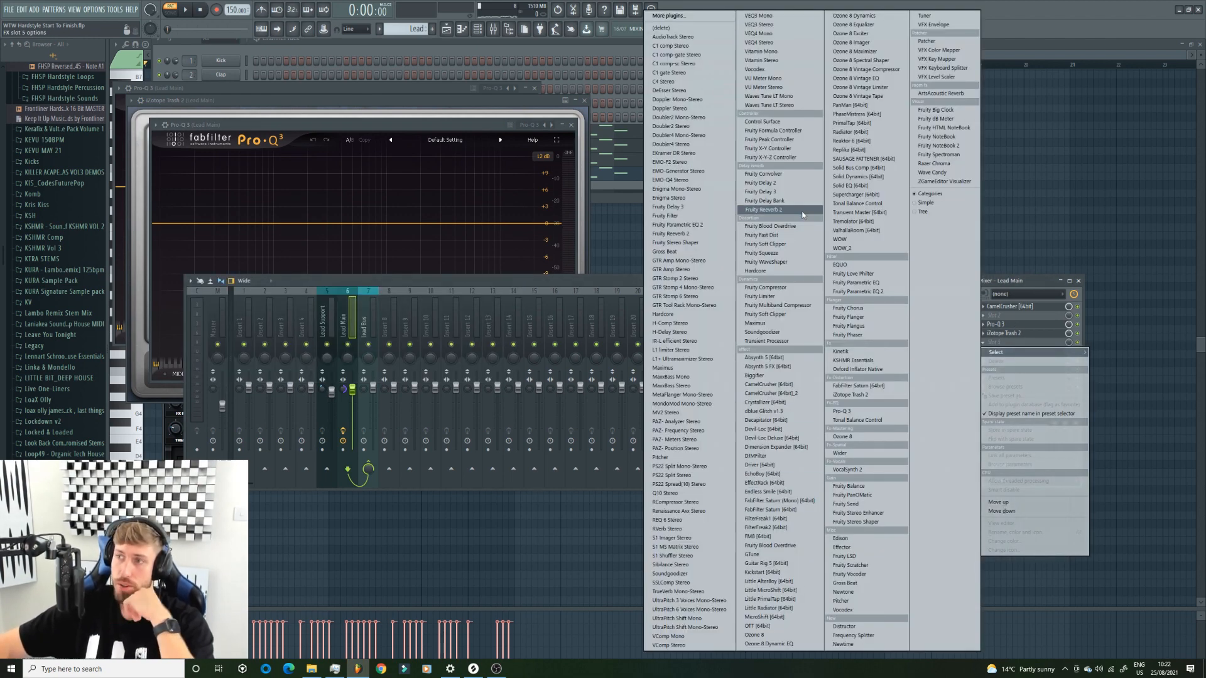
{"action": "left_click_drag", "start_coordinate": [795, 227], "coordinate": [796, 228]}
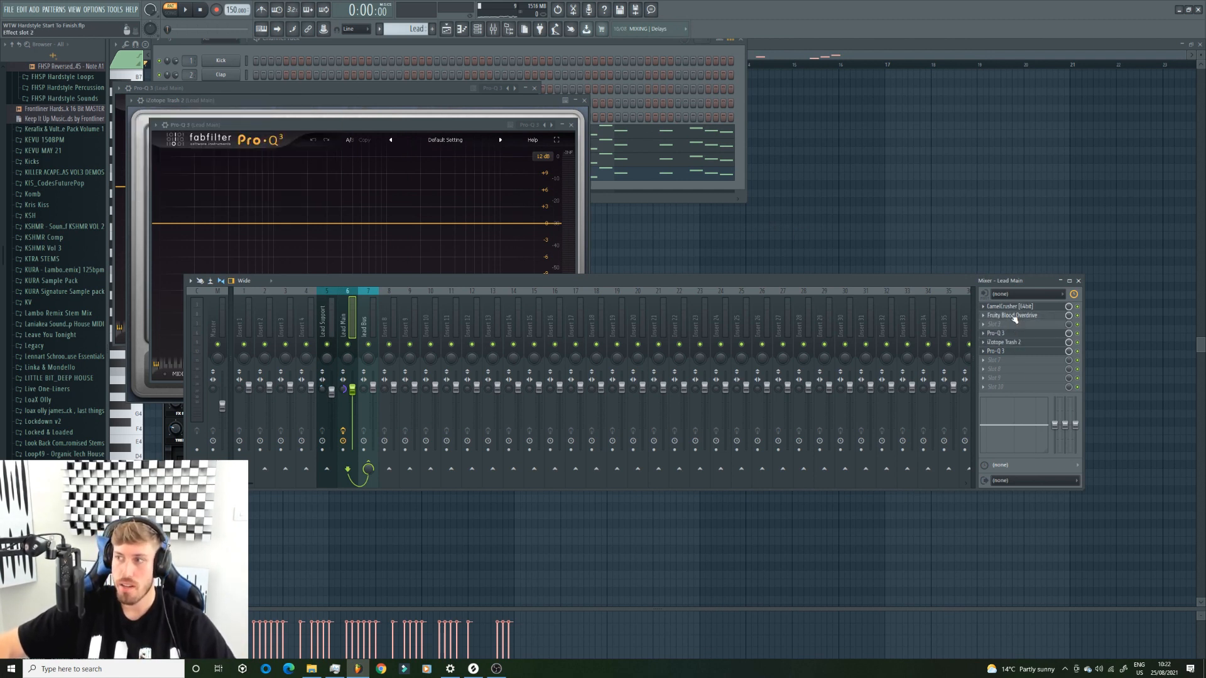
{"action": "left_click", "coordinate": [1015, 318]}
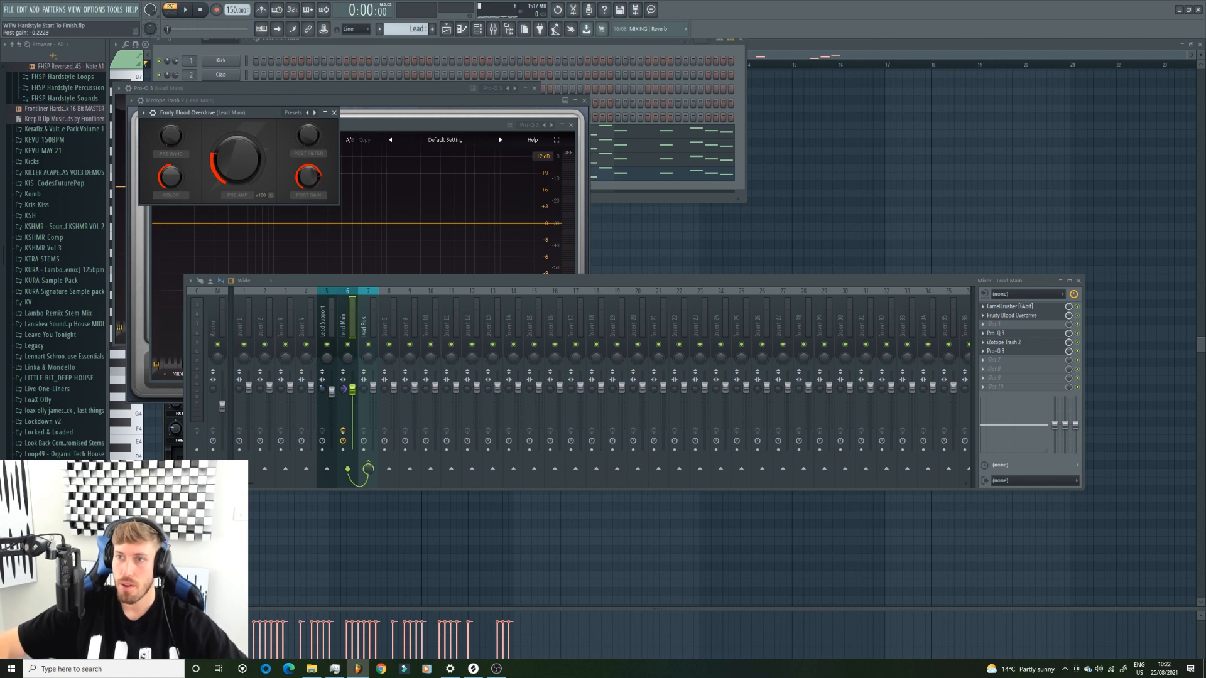
{"action": "key", "text": "space"}
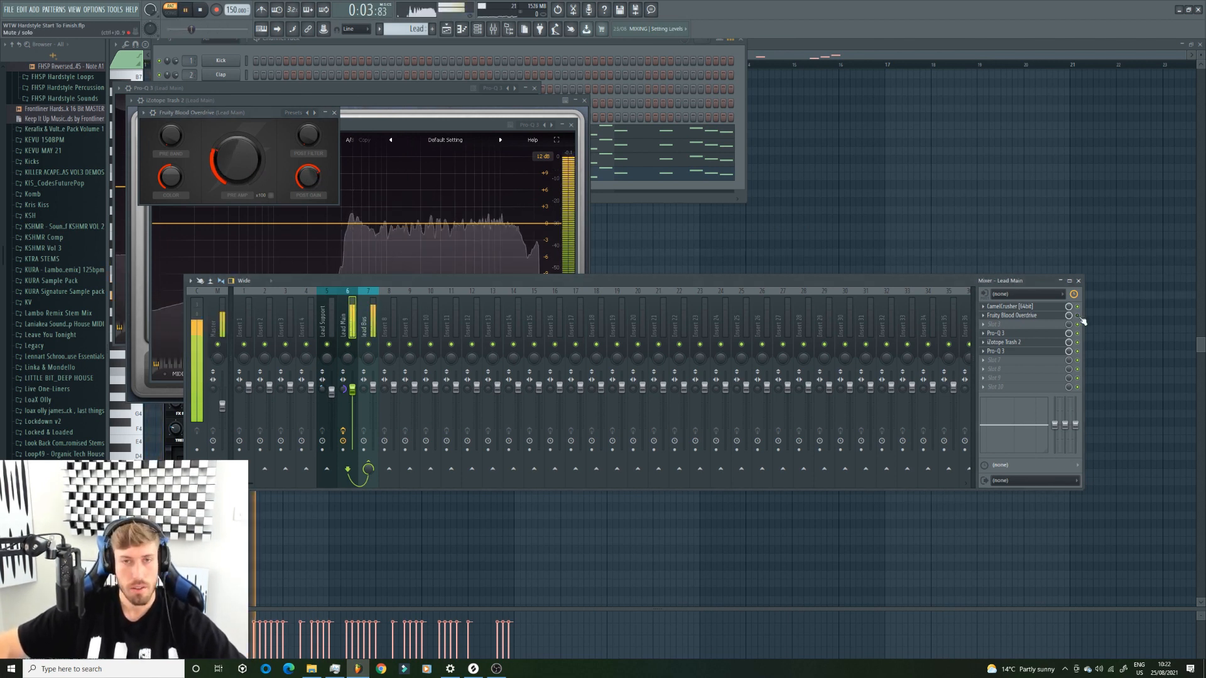
{"action": "key", "text": "space"}
Create a 72 dB/oct low cut at about 66 Hz in the first Pro-Q 3 and soften its knee by lowering the Q
{"action": "left_click", "coordinate": [1009, 333]}
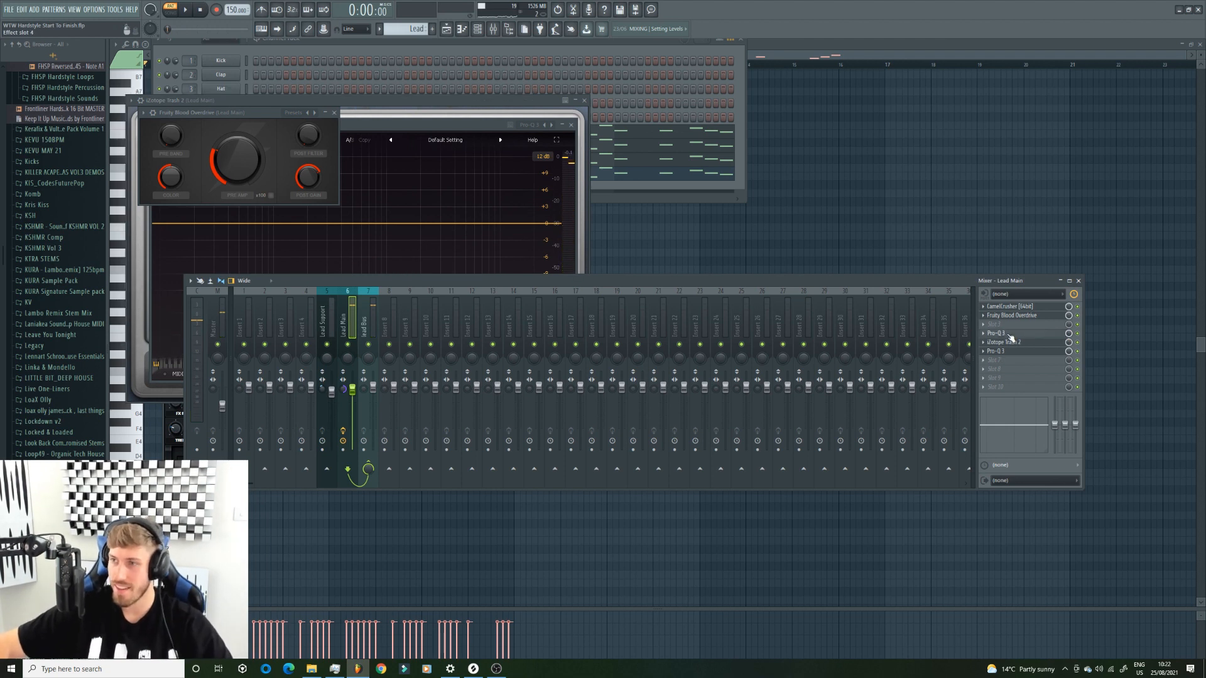
{"action": "left_click_drag", "start_coordinate": [158, 188], "coordinate": [188, 212]}
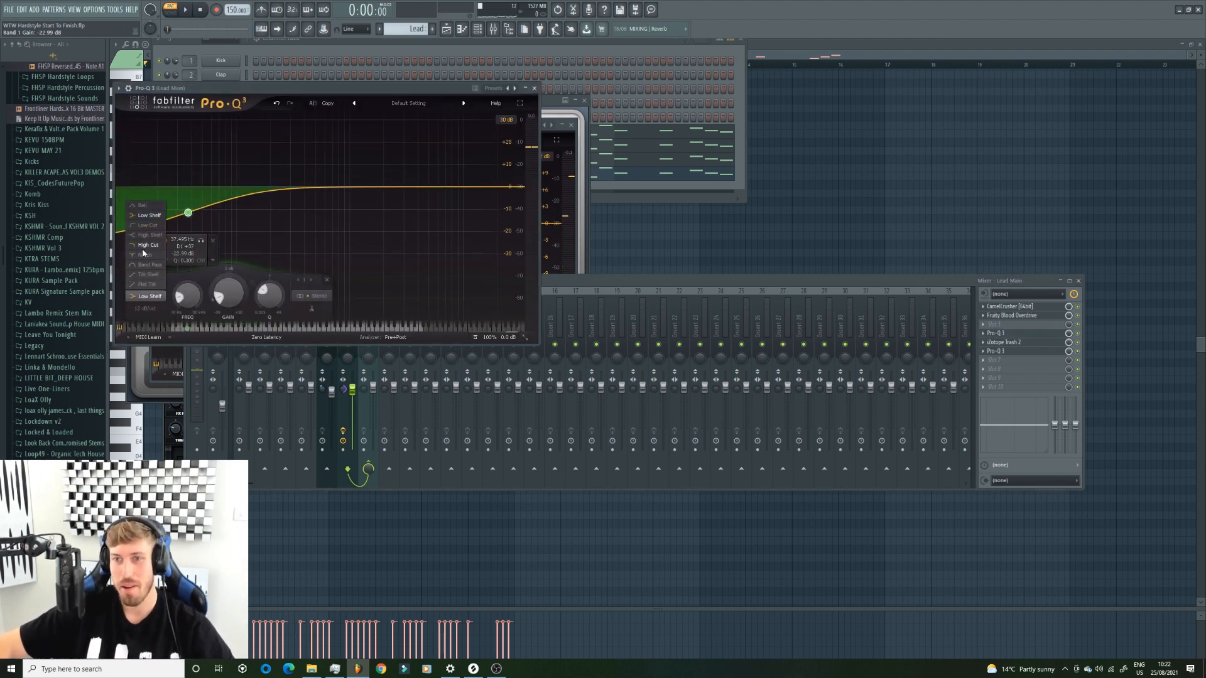
{"action": "left_click", "coordinate": [147, 225]}
{"action": "scroll", "coordinate": [187, 189], "scroll_direction": "up", "scroll_amount": 6}
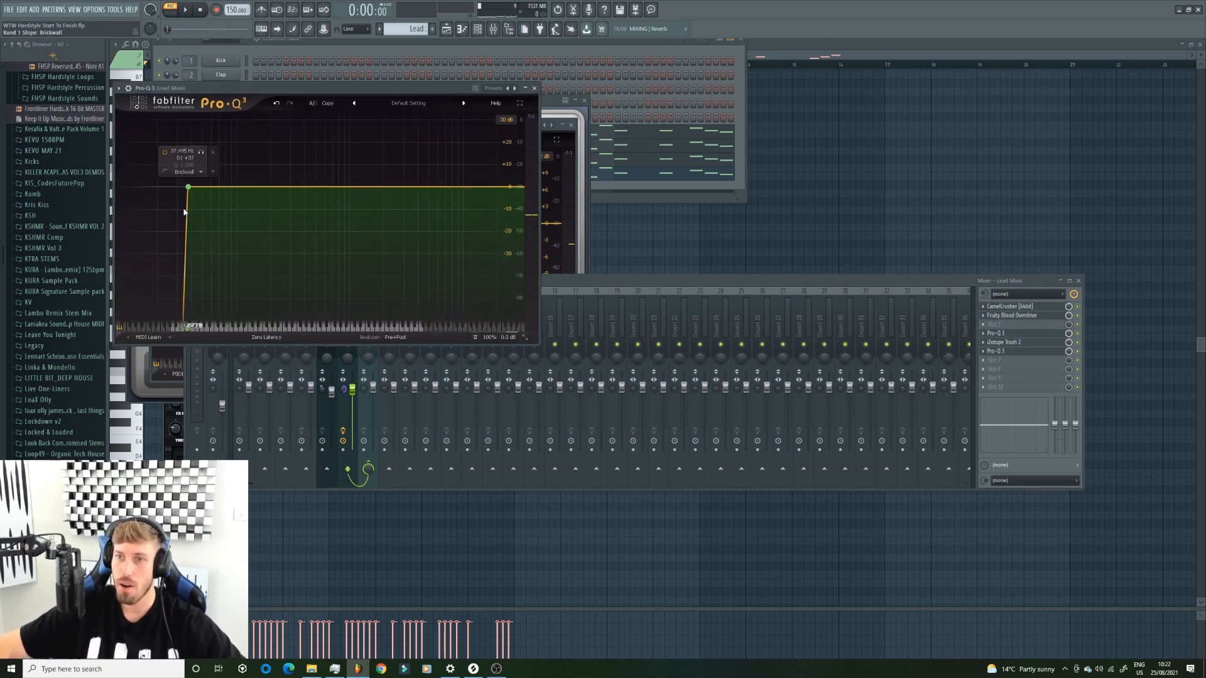
{"action": "scroll", "coordinate": [184, 213], "scroll_direction": "down", "scroll_amount": 3}
{"action": "left_click_drag", "start_coordinate": [188, 189], "coordinate": [217, 208]}
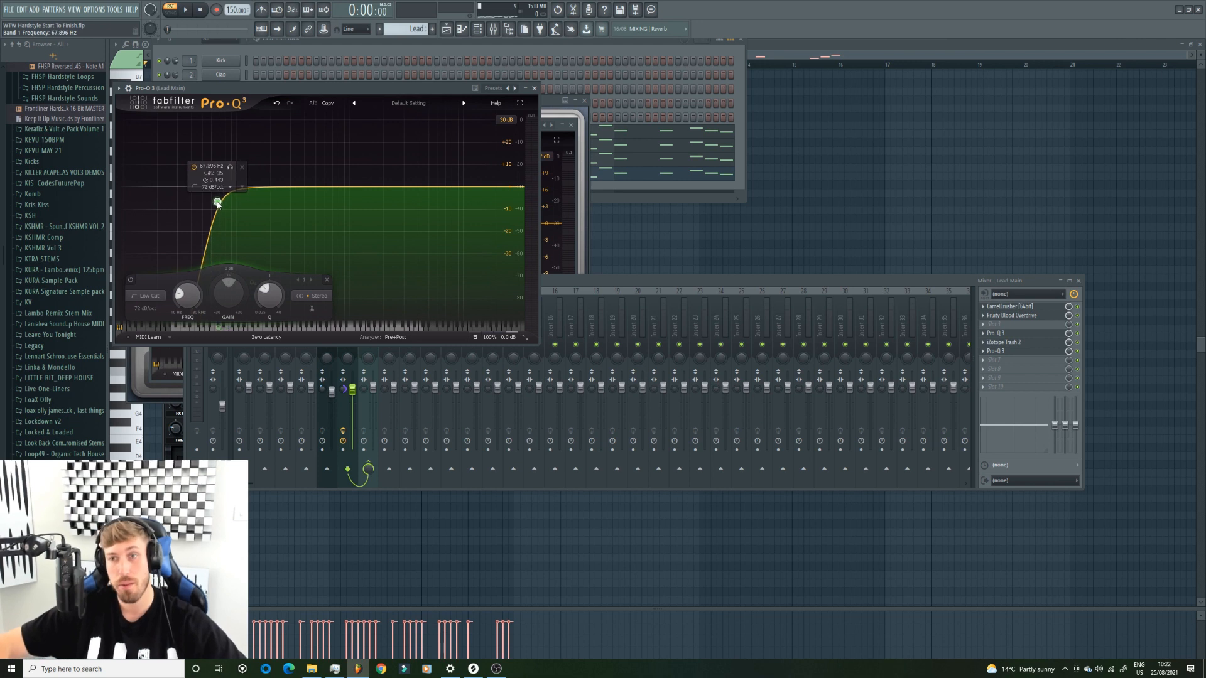
{"action": "key", "text": "space"}
{"action": "scroll", "coordinate": [216, 208], "scroll_direction": "up", "scroll_amount": 1}
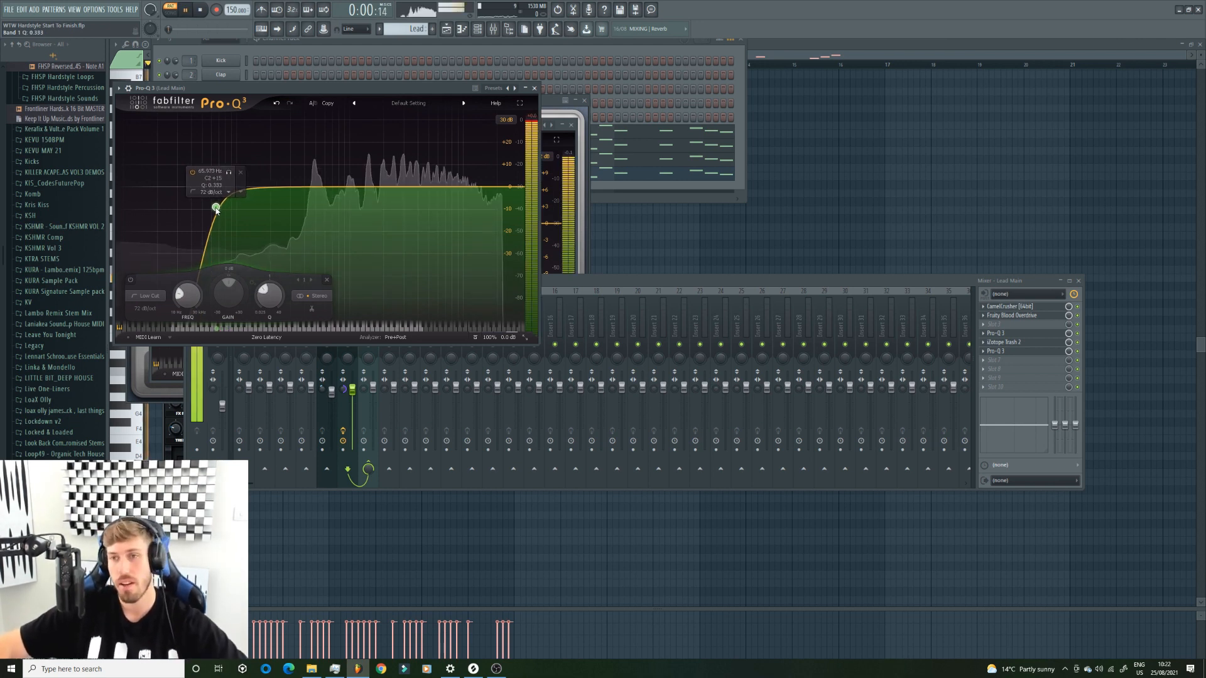
Boost the lead by about 3 dB around 716 Hz and add a high shelf of about 5 dB near 11 kHz in Pro-Q 3
{"action": "mouse_move", "coordinate": [335, 187]}
{"action": "left_mouse_down"}
{"action": "mouse_move", "coordinate": [355, 143]}
{"action": "mouse_move", "coordinate": [339, 143]}
{"action": "mouse_move", "coordinate": [335, 182]}
{"action": "left_mouse_up"}
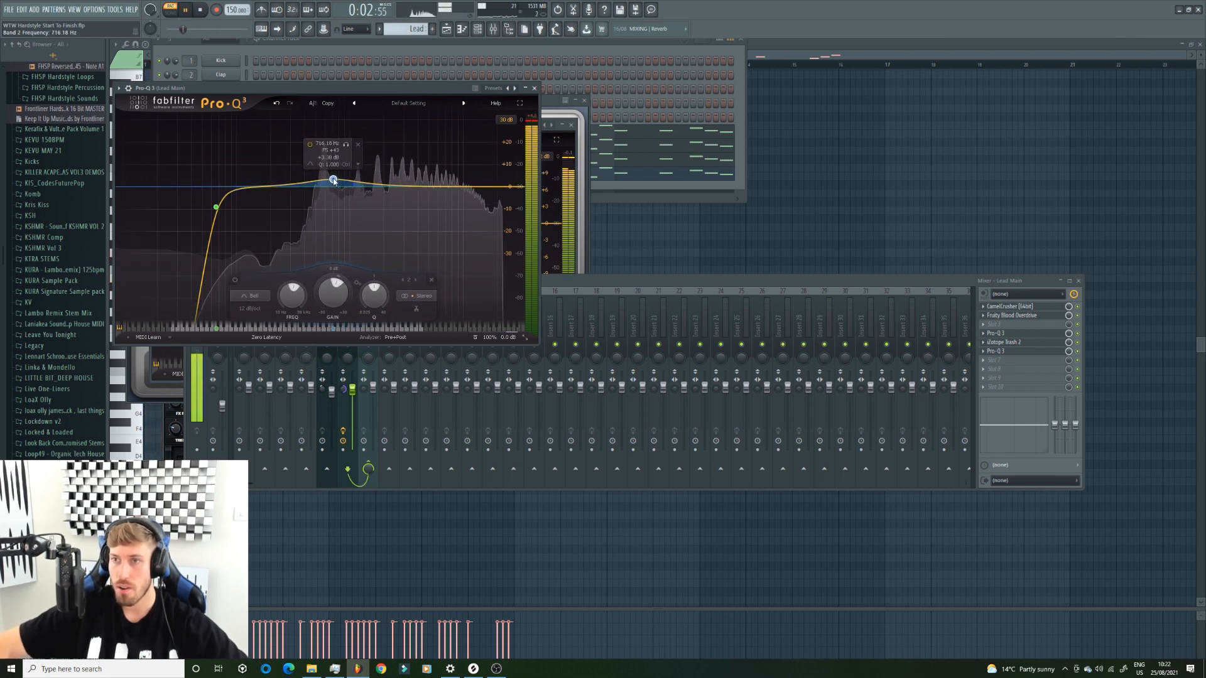
{"action": "left_click_drag", "start_coordinate": [471, 186], "coordinate": [468, 173]}
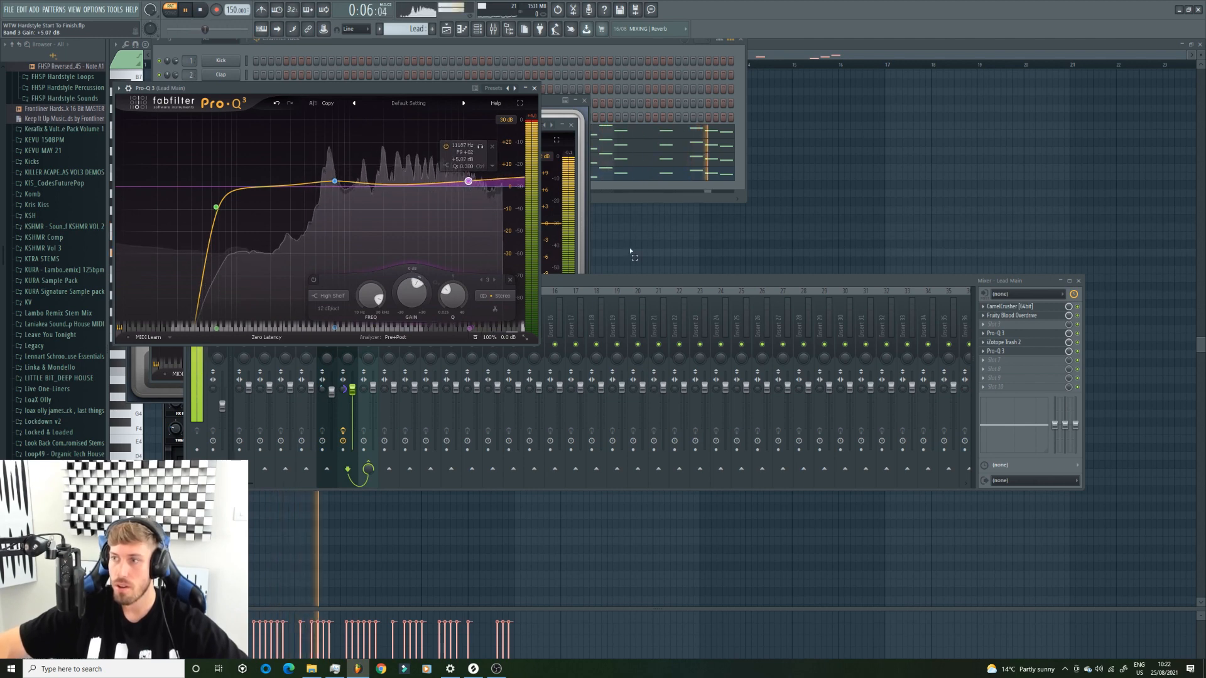
{"action": "key", "text": "space"}
Audition Trash 2's stage 1 Saturate types during playback, select Push Pull and compare the lead with the effect bypassed
{"action": "left_click", "coordinate": [1003, 342]}
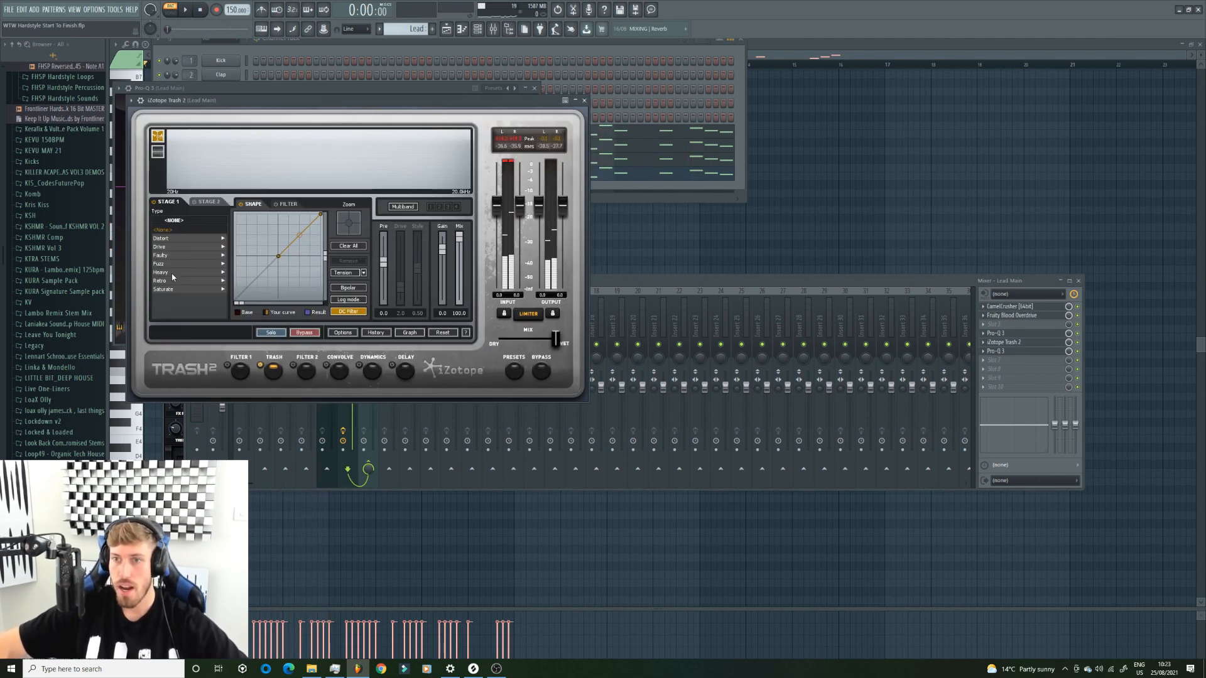
{"action": "left_click", "coordinate": [164, 289]}
{"action": "key", "text": "space"}
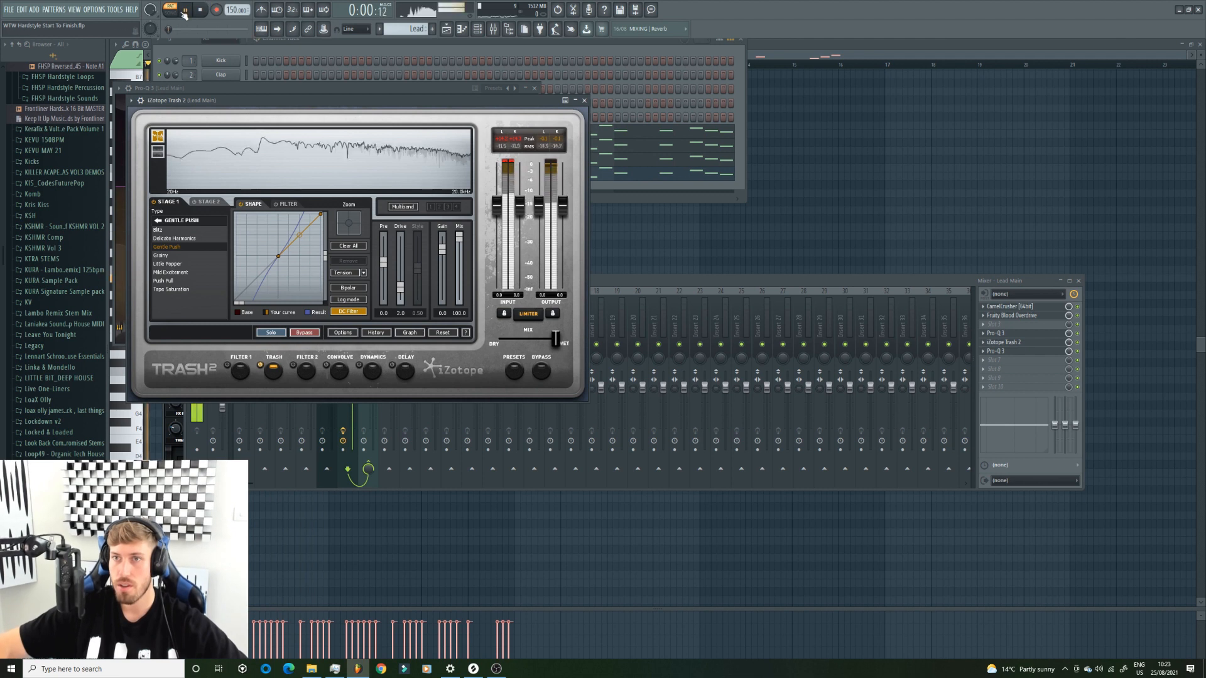
{"action": "left_click", "coordinate": [169, 256]}
{"action": "left_click", "coordinate": [171, 273]}
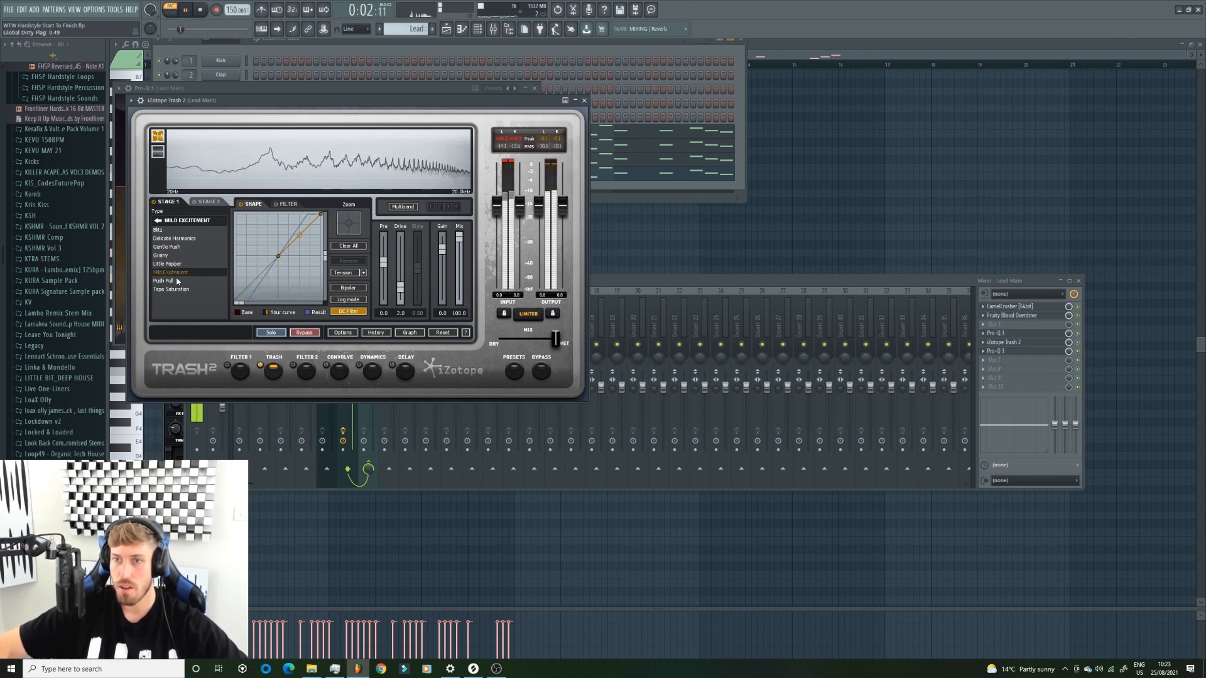
{"action": "left_click", "coordinate": [164, 281]}
{"action": "left_click", "coordinate": [177, 289]}
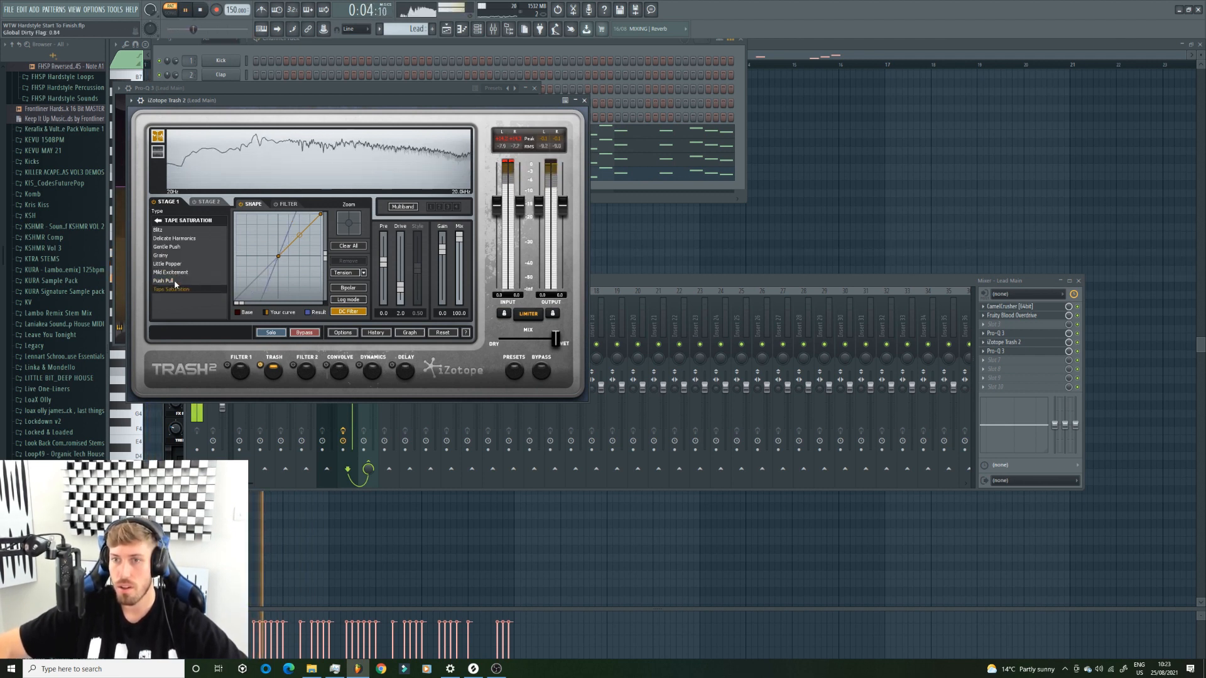
{"action": "left_click", "coordinate": [174, 281]}
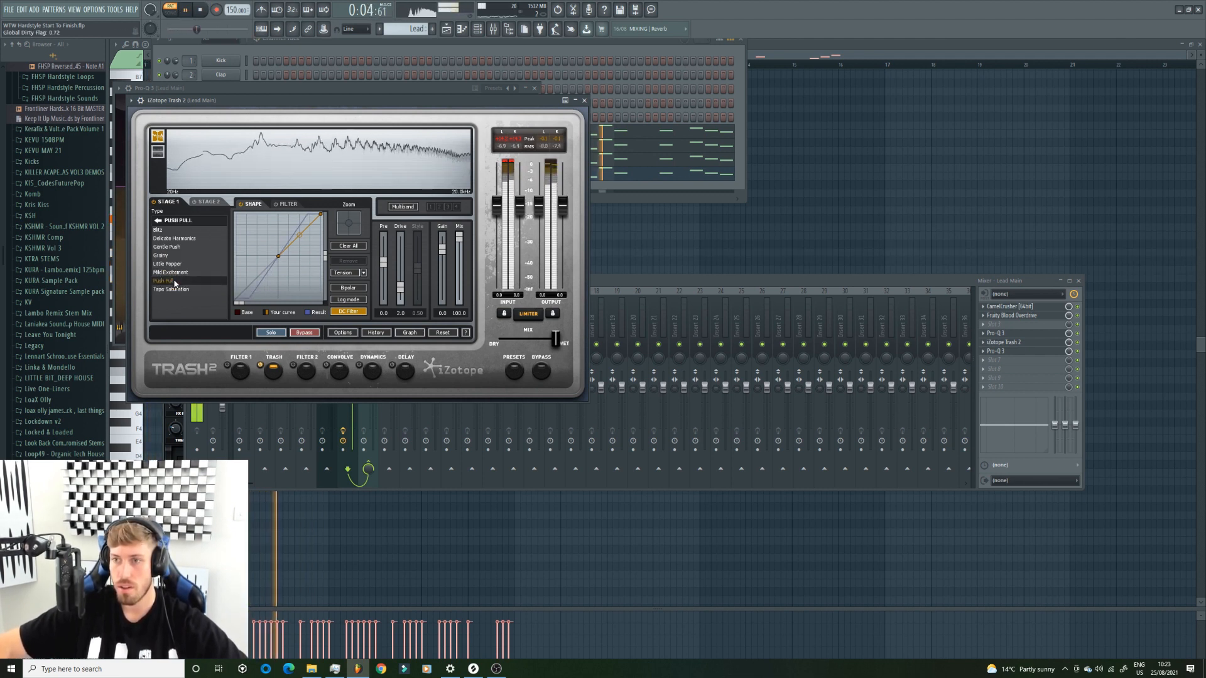
{"action": "left_click", "coordinate": [1079, 347]}
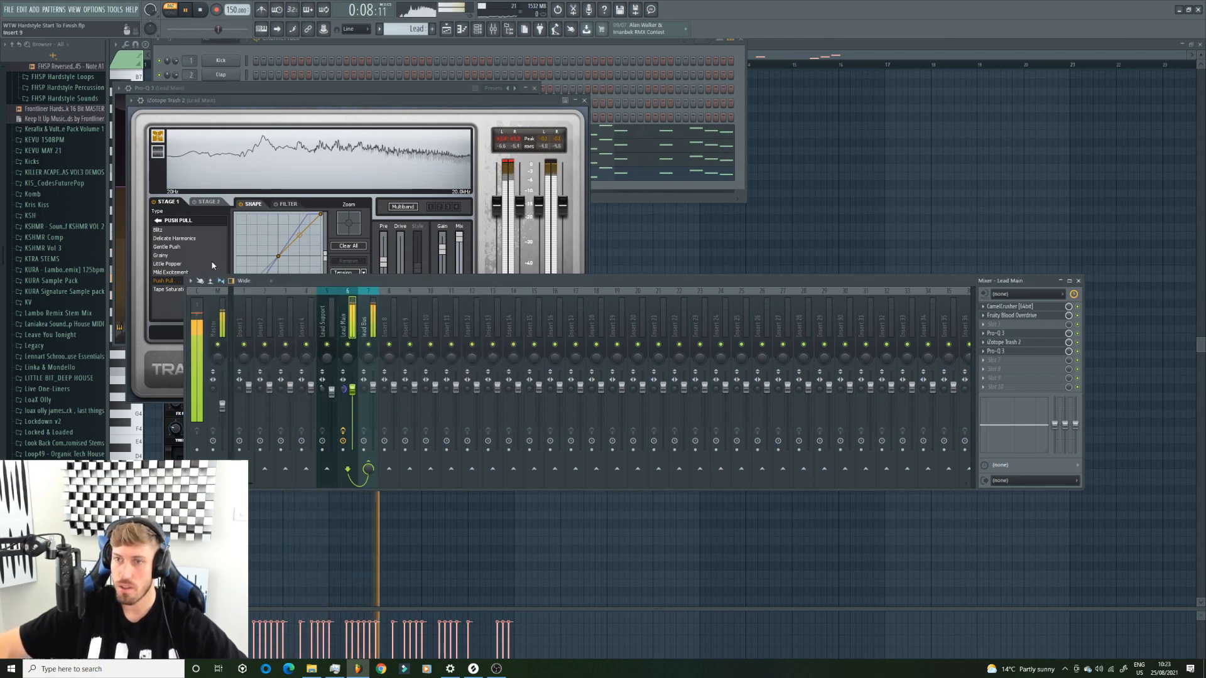
Audition Trash 2's Drive and Faulty distortion types, including Crungey Grunch and Uncontrolled Static
{"action": "left_click", "coordinate": [159, 221]}
{"action": "left_click", "coordinate": [177, 248]}
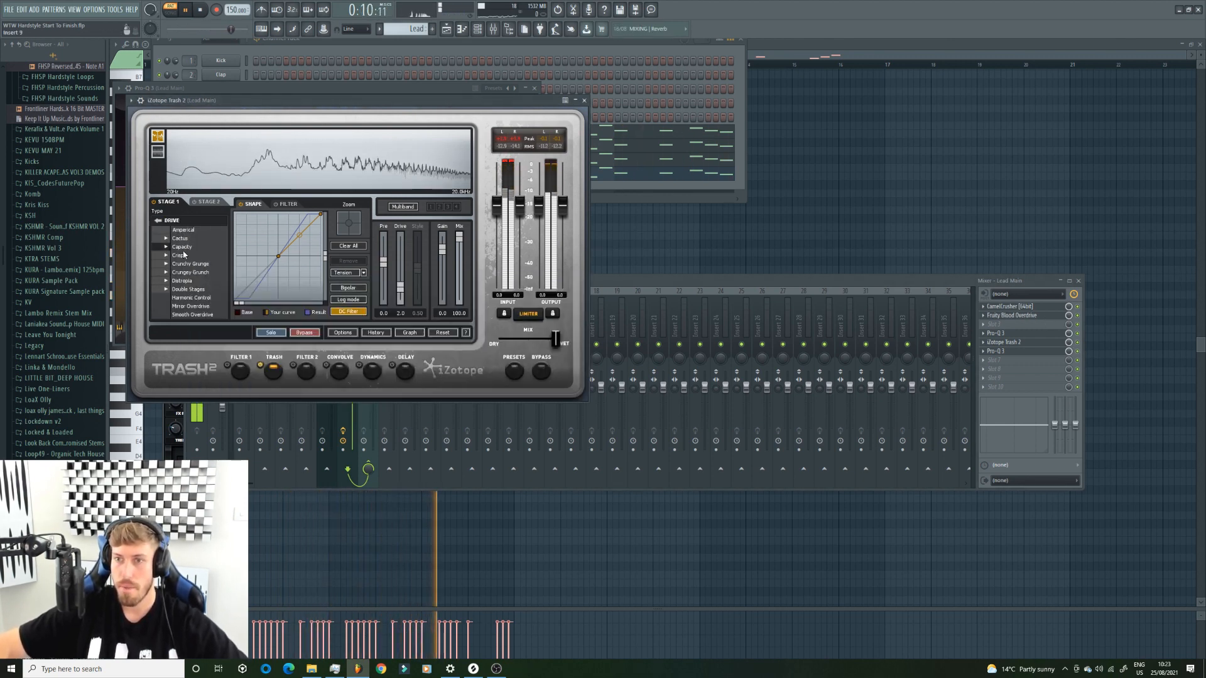
{"action": "left_click", "coordinate": [195, 256]}
{"action": "left_click", "coordinate": [177, 273]}
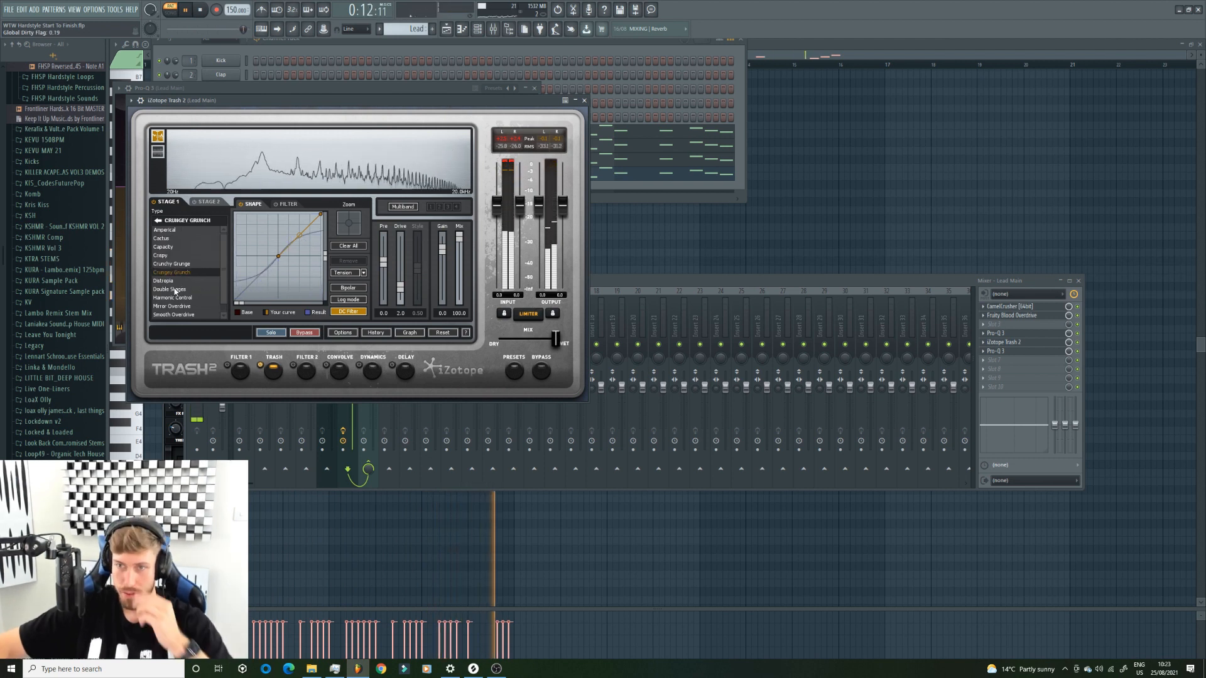
{"action": "left_click", "coordinate": [159, 220]}
{"action": "left_click", "coordinate": [178, 264]}
{"action": "left_click", "coordinate": [179, 263]}
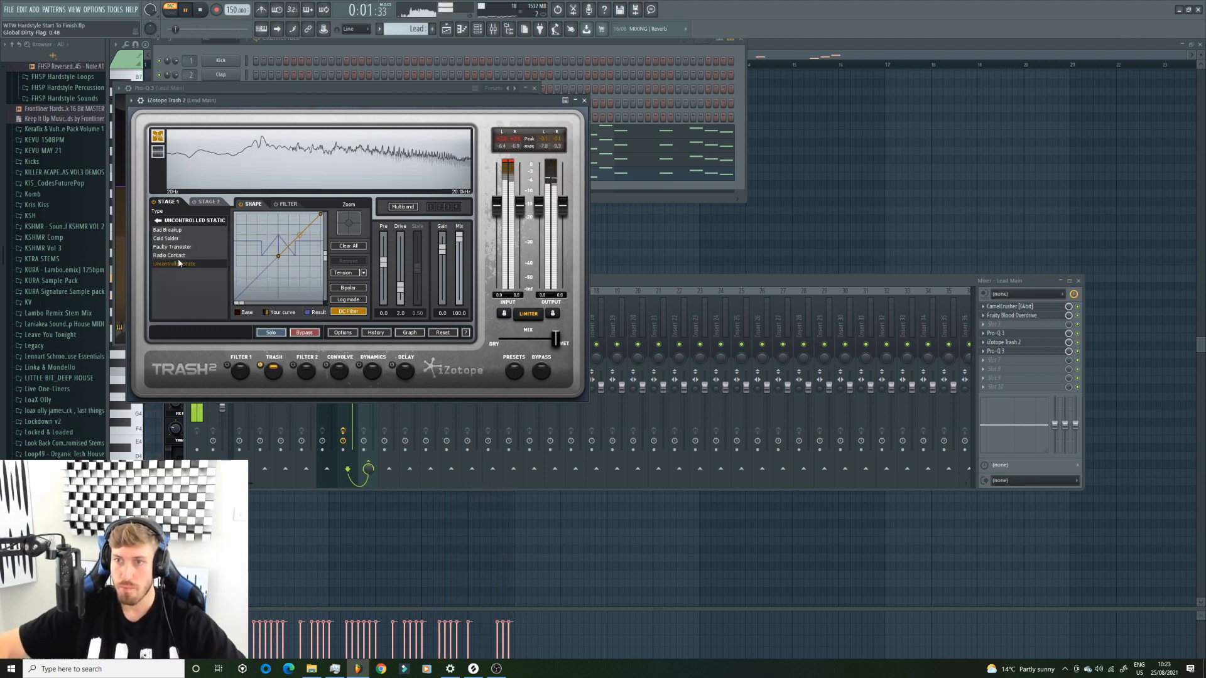
Audition Trash 2's Distort types on the lead, including Clip Control, Crunchy Taco and Fry
{"action": "left_click", "coordinate": [159, 220]}
{"action": "left_click", "coordinate": [171, 247]}
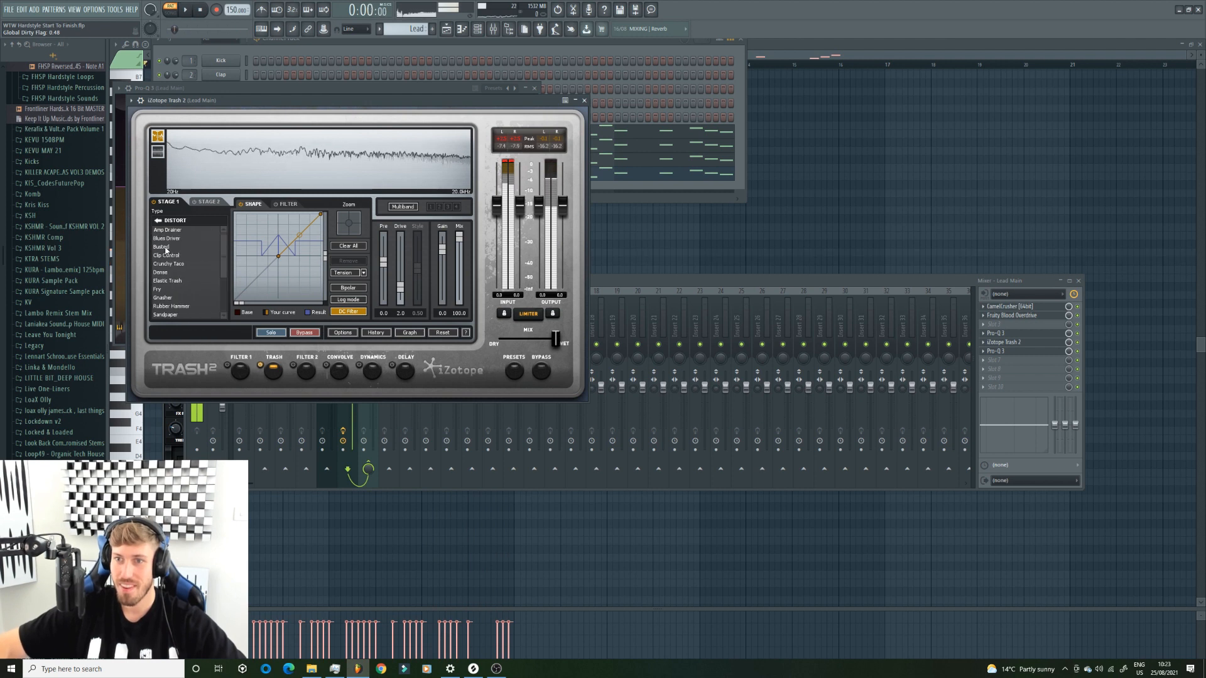
{"action": "left_click", "coordinate": [170, 256]}
{"action": "key", "text": "space"}
{"action": "left_click", "coordinate": [174, 264]}
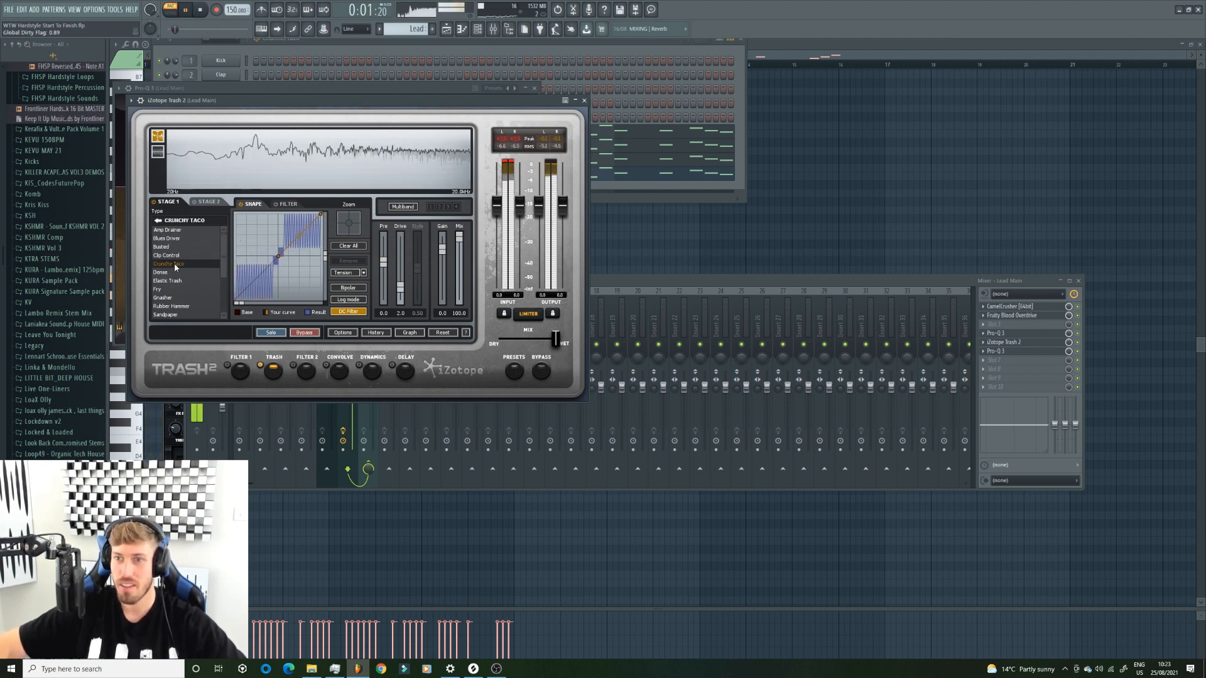
{"action": "left_click", "coordinate": [174, 291]}
Return to Trash 2's Saturate category, compare types such as Little Popper and Gentle Push, and choose Push Pull
{"action": "left_click", "coordinate": [158, 221]}
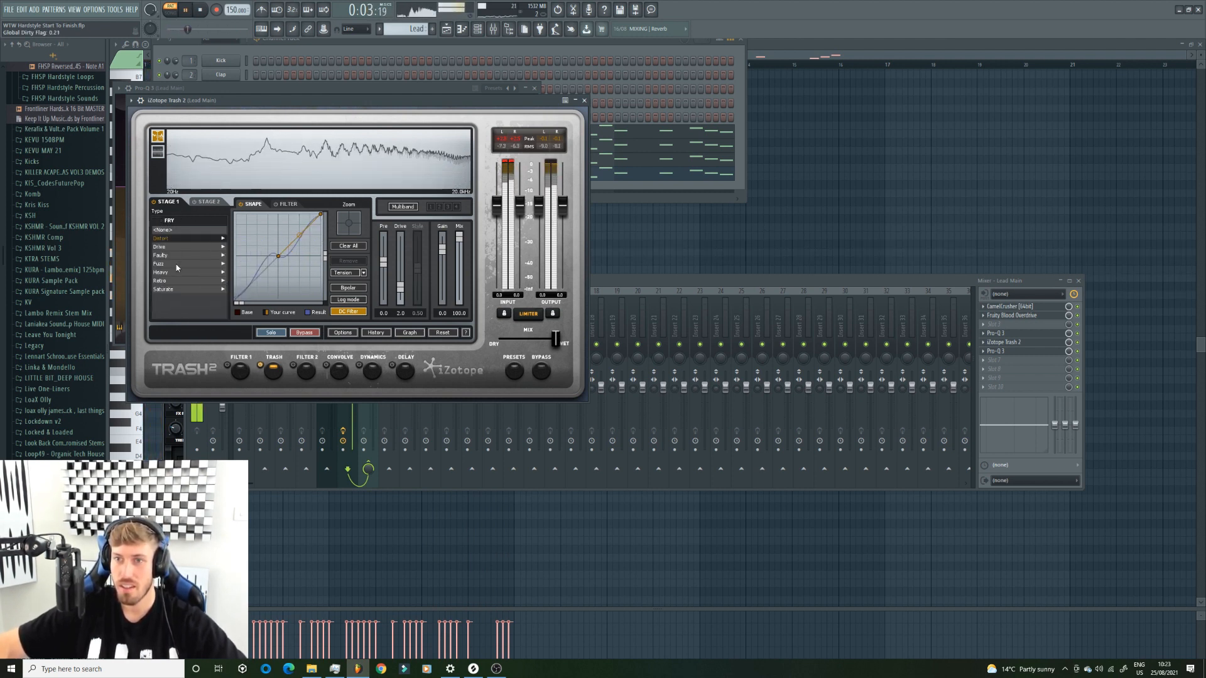
{"action": "left_click", "coordinate": [171, 263]}
{"action": "left_click", "coordinate": [172, 271]}
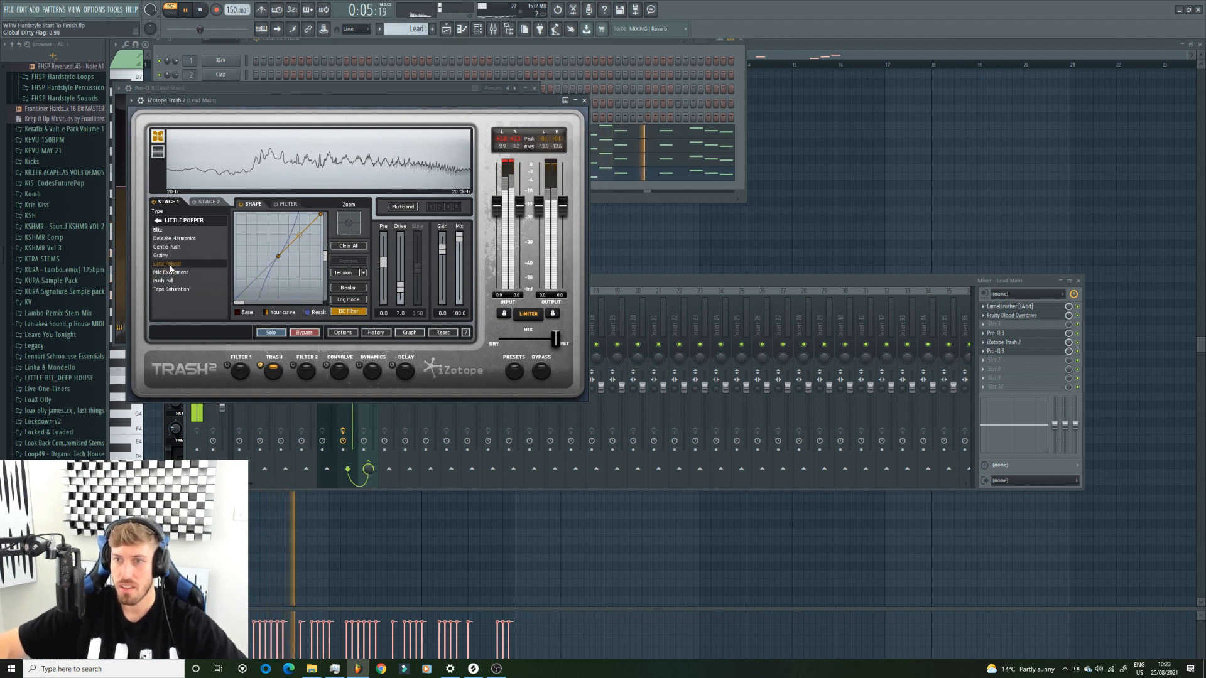
{"action": "left_click", "coordinate": [161, 255]}
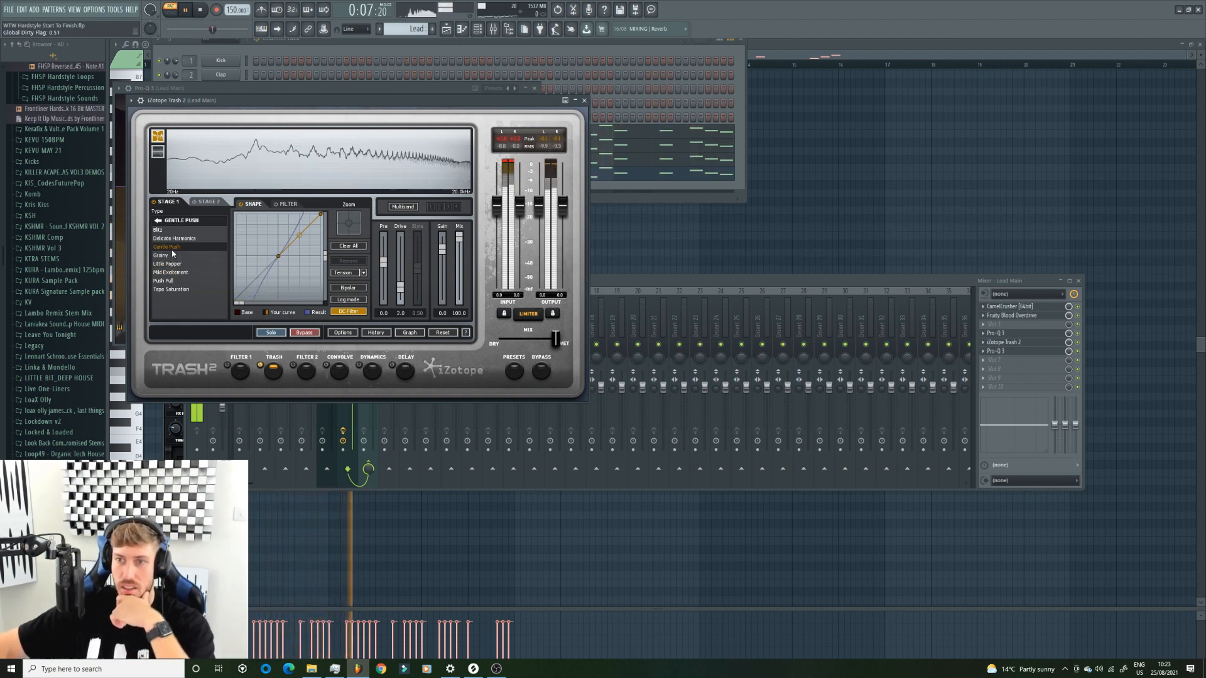
{"action": "left_click", "coordinate": [173, 287]}
{"action": "scroll", "coordinate": [172, 283], "scroll_direction": "up", "scroll_amount": 2}
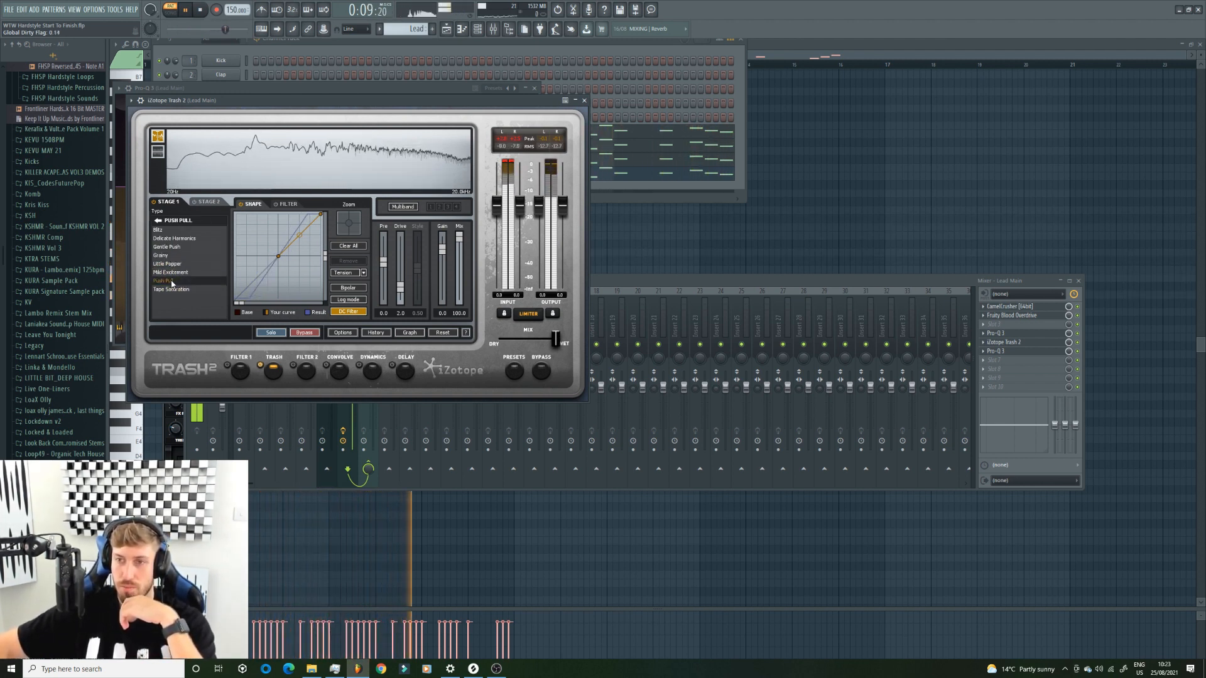
{"action": "left_click", "coordinate": [172, 282]}
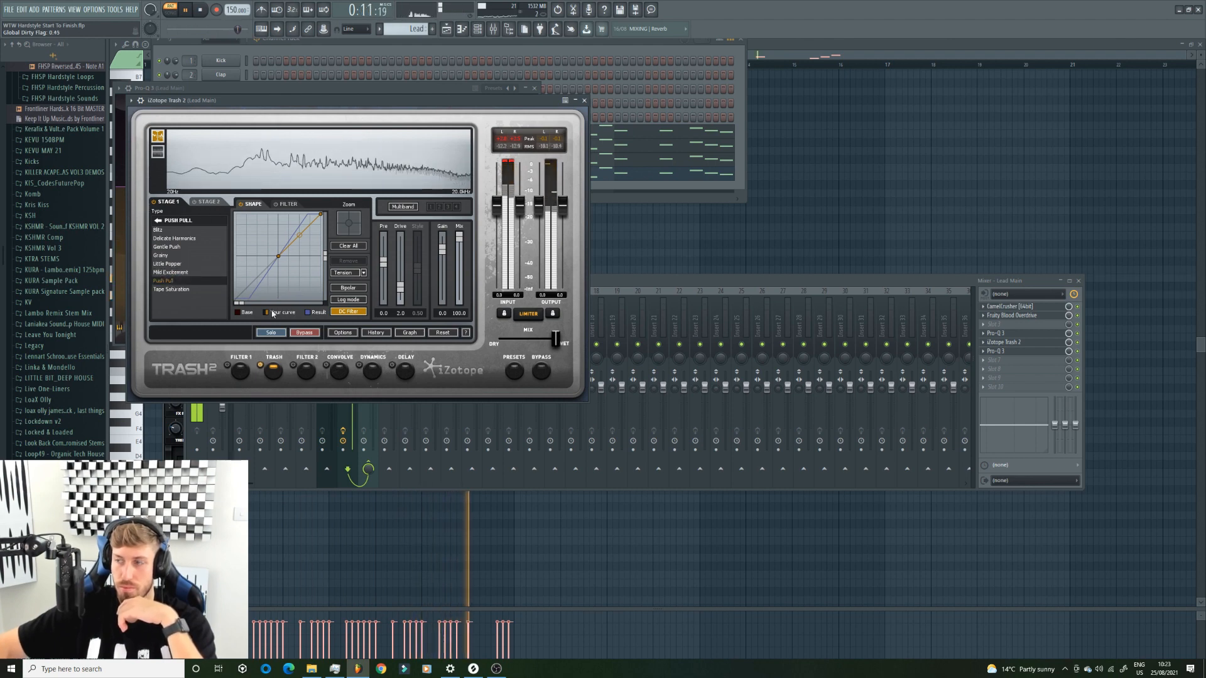
Compare the lead with Trash 2 bypassed during playback and lower the effect's overall wet mix slightly
{"action": "left_click", "coordinate": [1083, 347]}
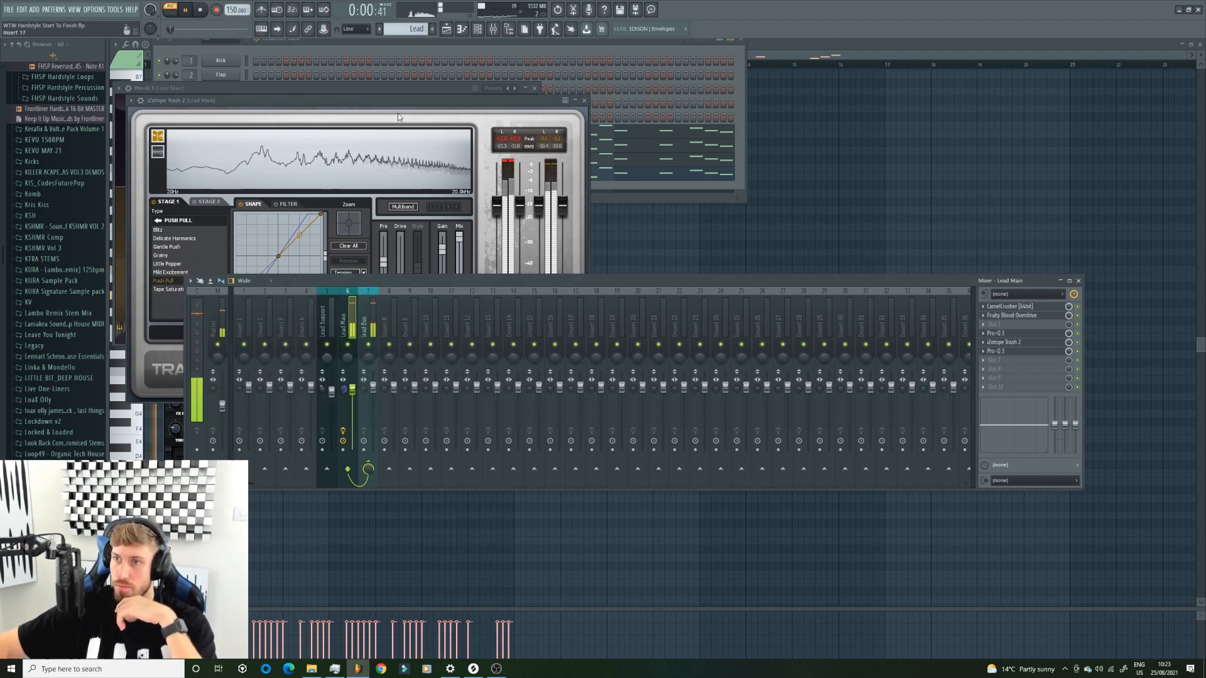
{"action": "left_click", "coordinate": [492, 232]}
{"action": "left_click_drag", "start_coordinate": [559, 341], "coordinate": [544, 338]}
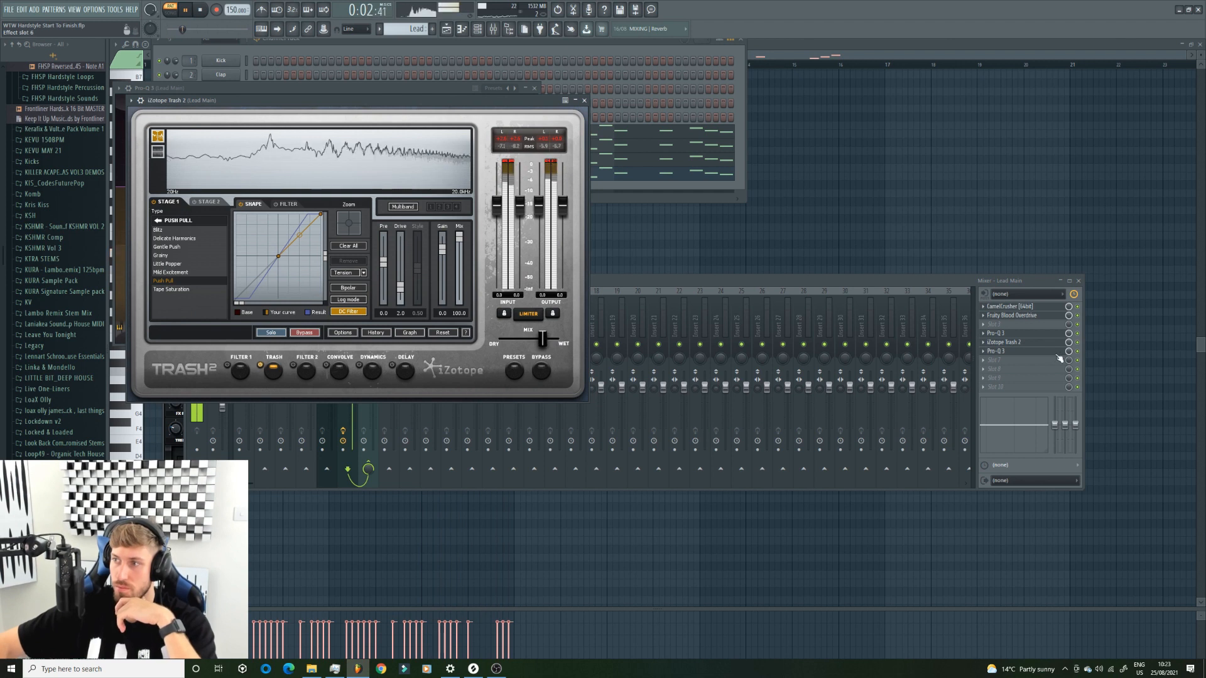
Compare Trash 2's Grainy and Little Popper types, keep Little Popper, reduce the wet mix further and compare with the effect bypassed
{"action": "left_click", "coordinate": [168, 264]}
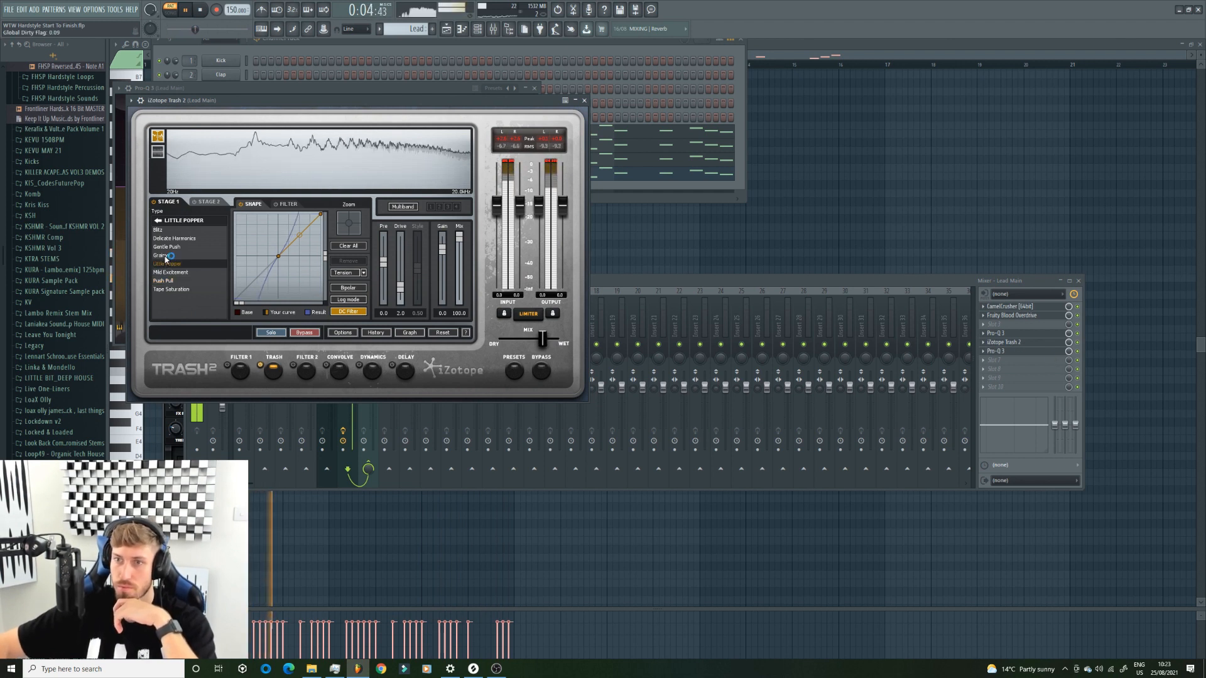
{"action": "left_click", "coordinate": [161, 255]}
{"action": "left_click", "coordinate": [173, 264]}
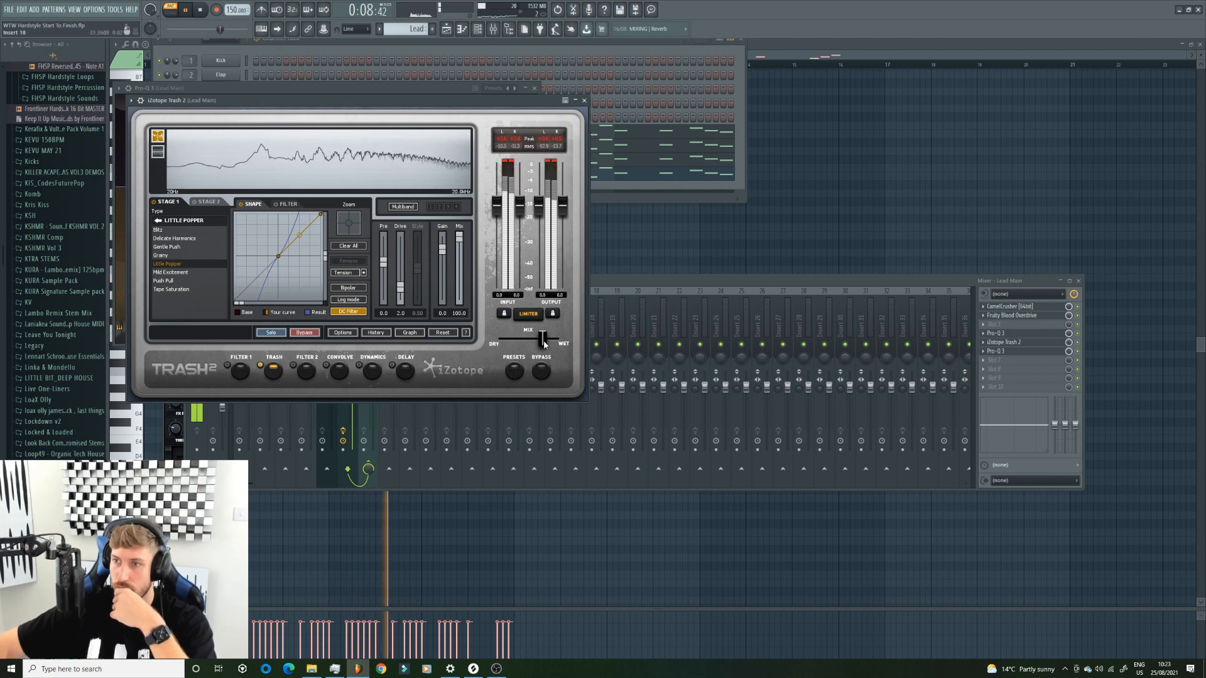
{"action": "left_click_drag", "start_coordinate": [541, 339], "coordinate": [531, 339]}
{"action": "left_click", "coordinate": [1079, 344]}
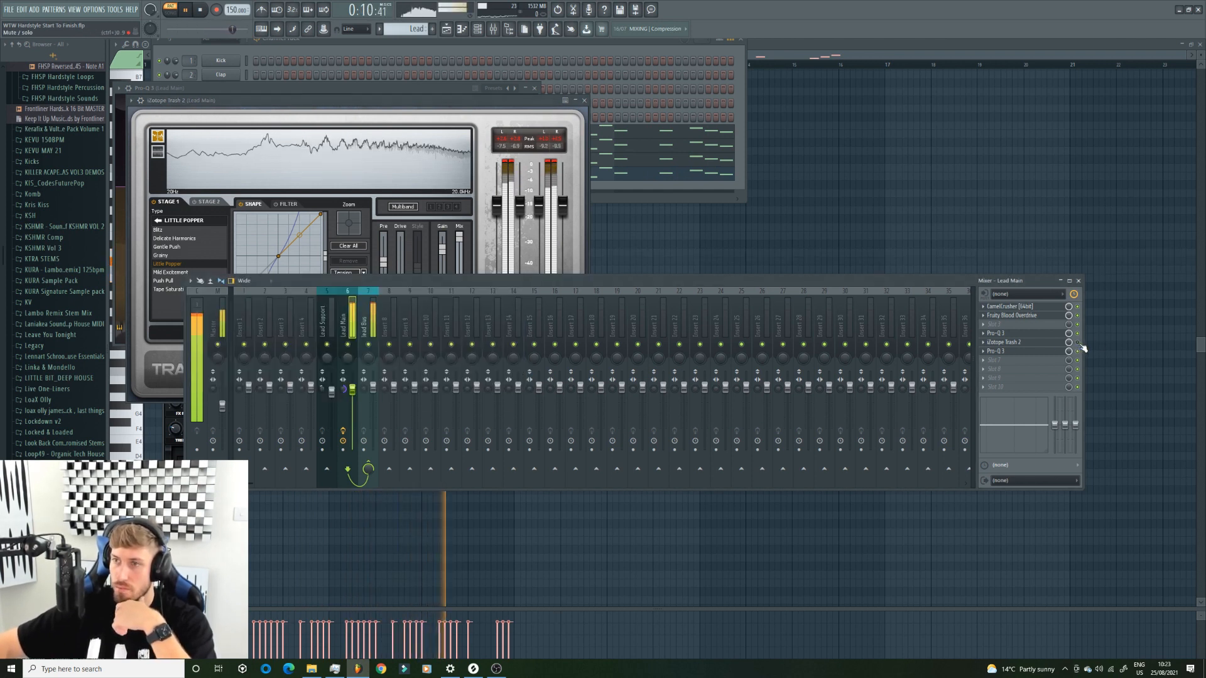
{"action": "key", "text": "space"}
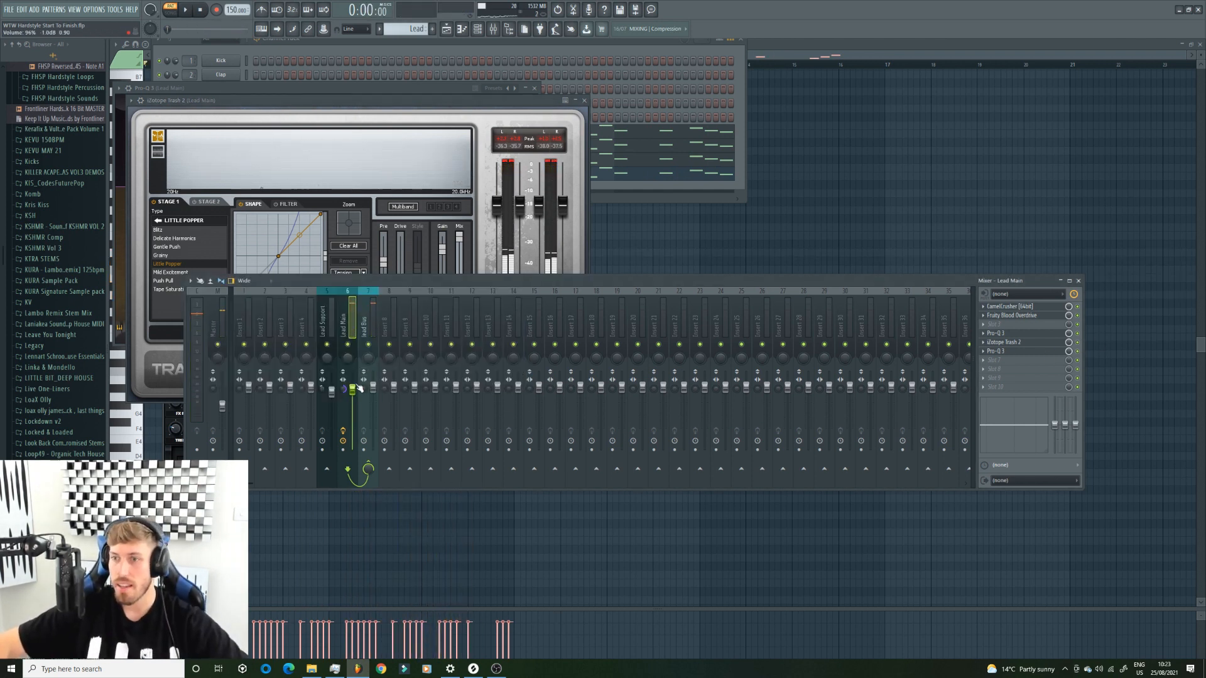
Boost about 3 dB around 4.1 kHz and slightly lift the highs in Lead Main's second Pro-Q 3 during playback
{"action": "left_click", "coordinate": [1032, 352]}
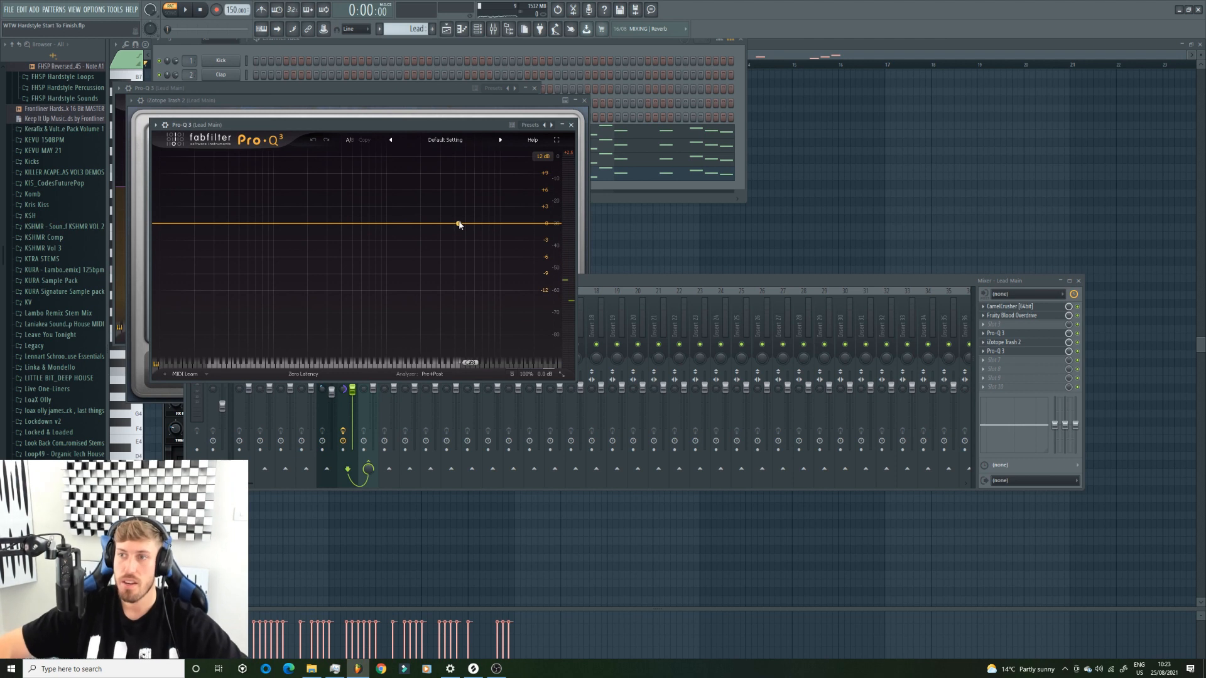
{"action": "key", "text": "space"}
{"action": "left_click_drag", "start_coordinate": [460, 224], "coordinate": [456, 193]}
{"action": "right_click", "coordinate": [448, 193]}
{"action": "left_click", "coordinate": [443, 199]}
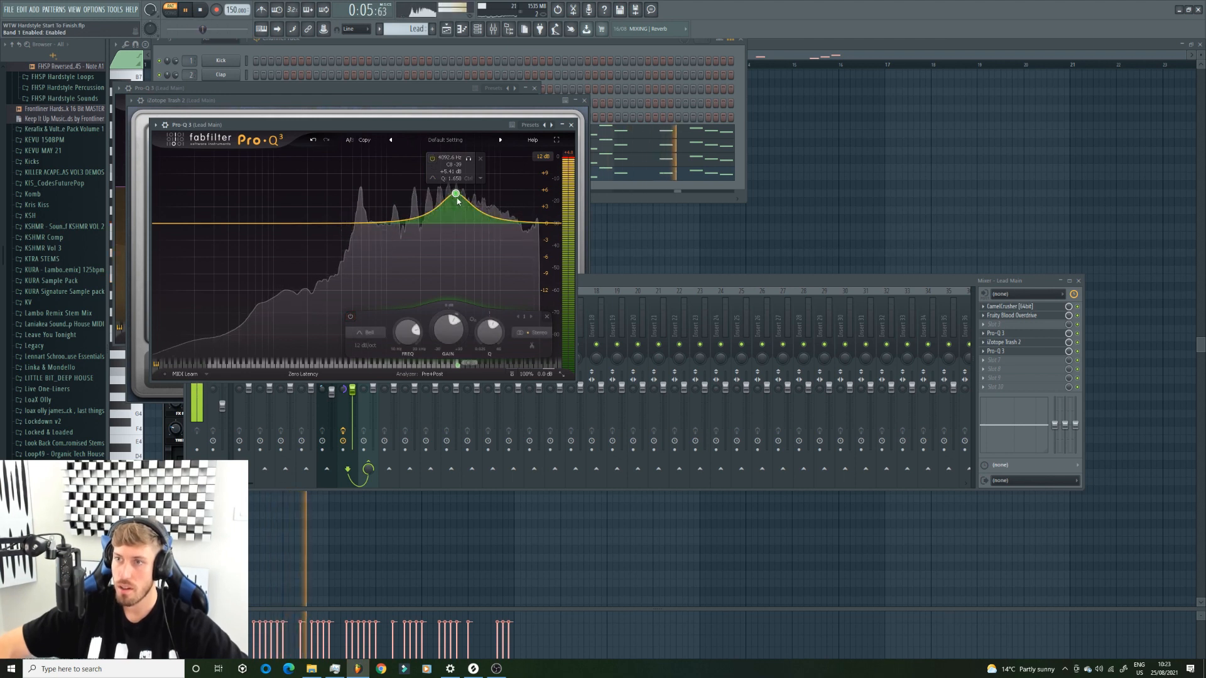
{"action": "left_click_drag", "start_coordinate": [456, 192], "coordinate": [509, 218]}
Add a bell boost of about 2.8 dB near 709 Hz to the same Lead Main EQ and stop playback
{"action": "left_click", "coordinate": [367, 223]}
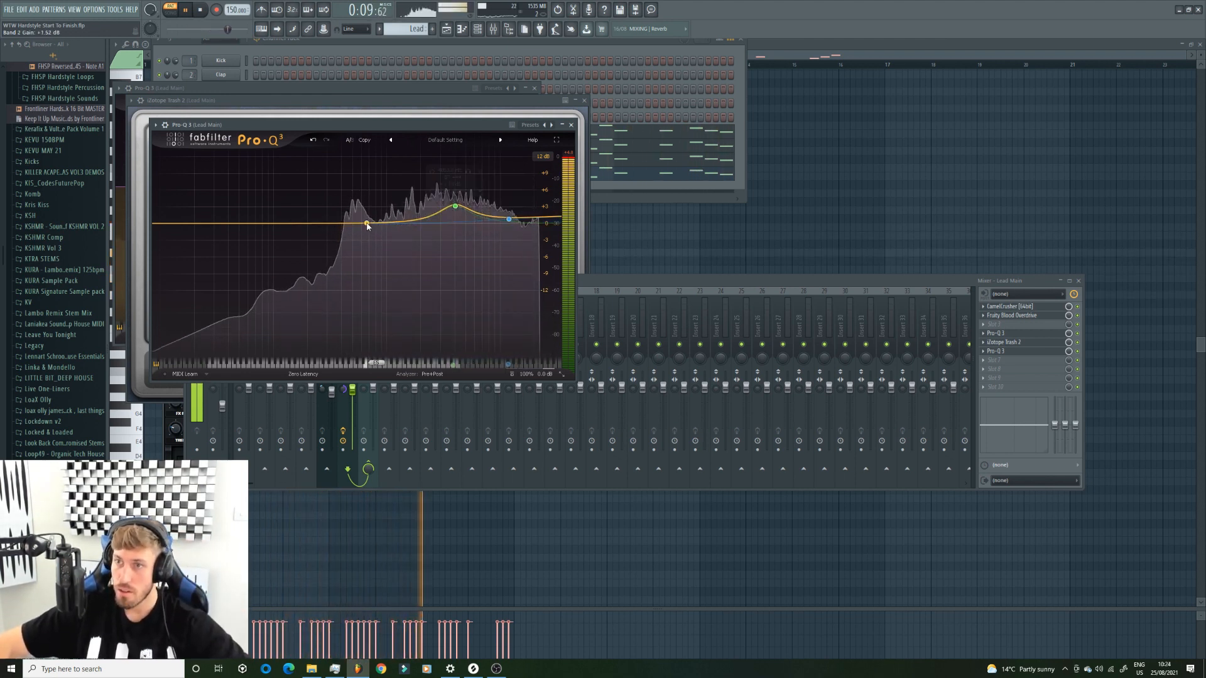
{"action": "mouse_move", "coordinate": [367, 224]}
{"action": "left_mouse_down"}
{"action": "mouse_move", "coordinate": [356, 180]}
{"action": "mouse_move", "coordinate": [370, 210]}
{"action": "left_mouse_up"}
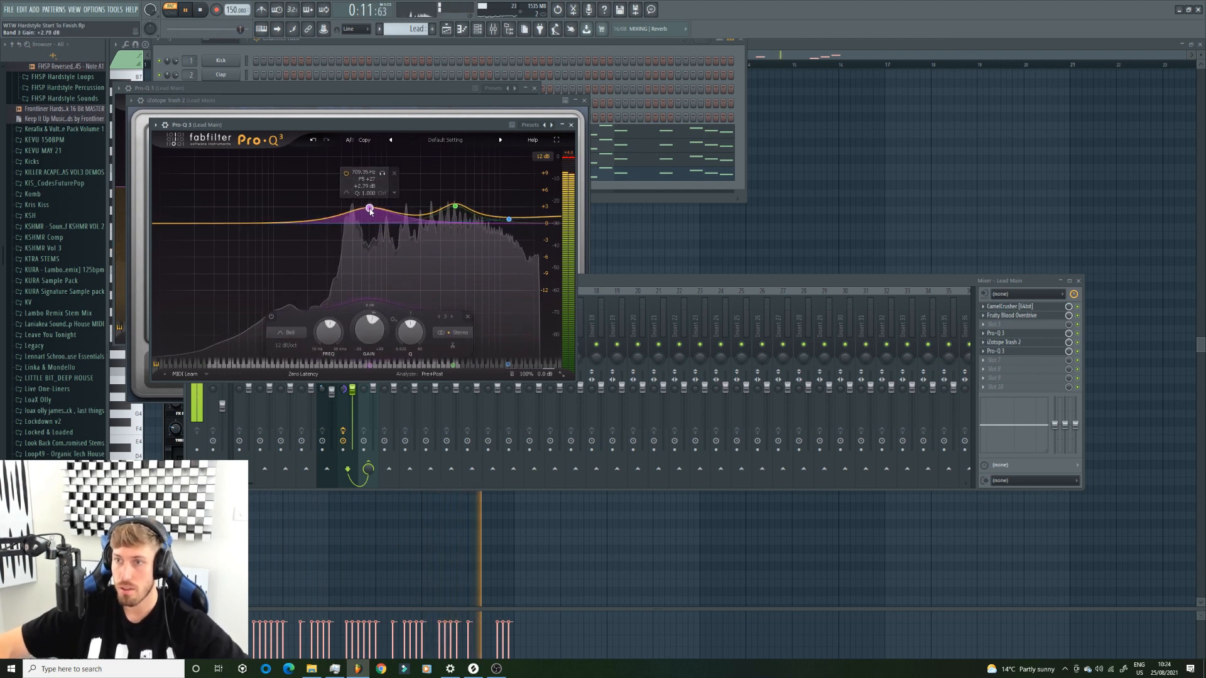
{"action": "scroll", "coordinate": [371, 209], "scroll_direction": "up", "scroll_amount": 3}
{"action": "key", "text": "space"}
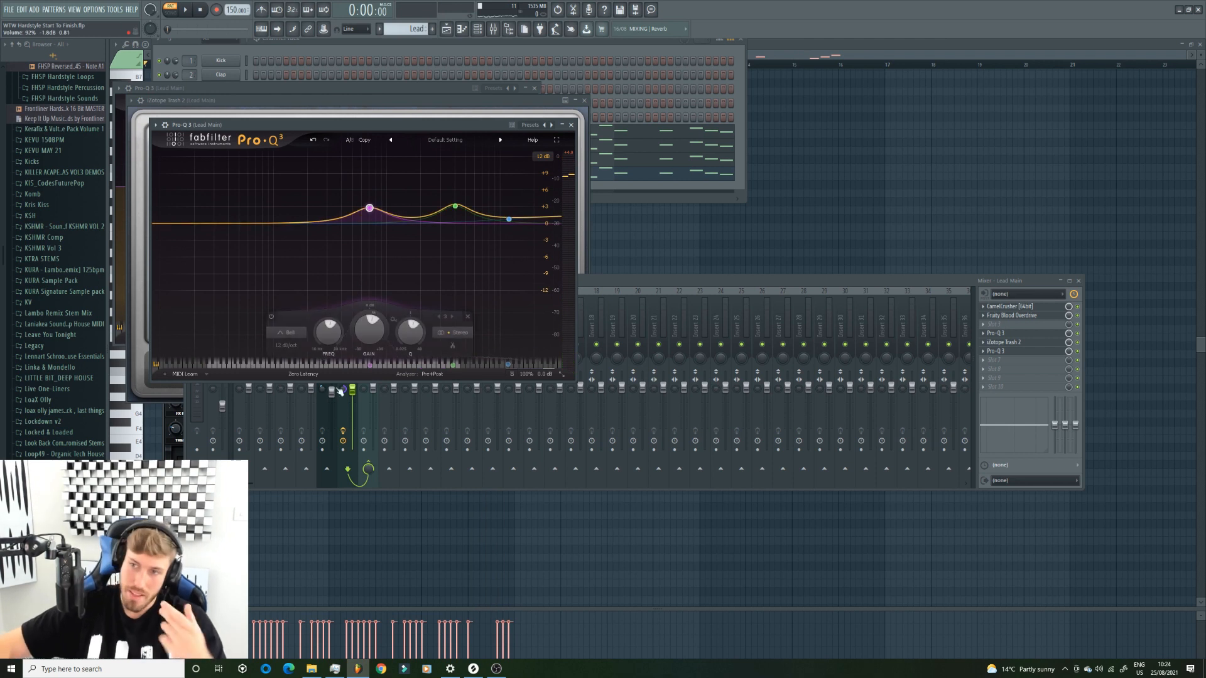
Lower Lead Main's volume slightly and insert CamelCrusher in slot 2 of the Lead Support mixer track
{"action": "left_click_drag", "start_coordinate": [353, 391], "coordinate": [353, 394]}
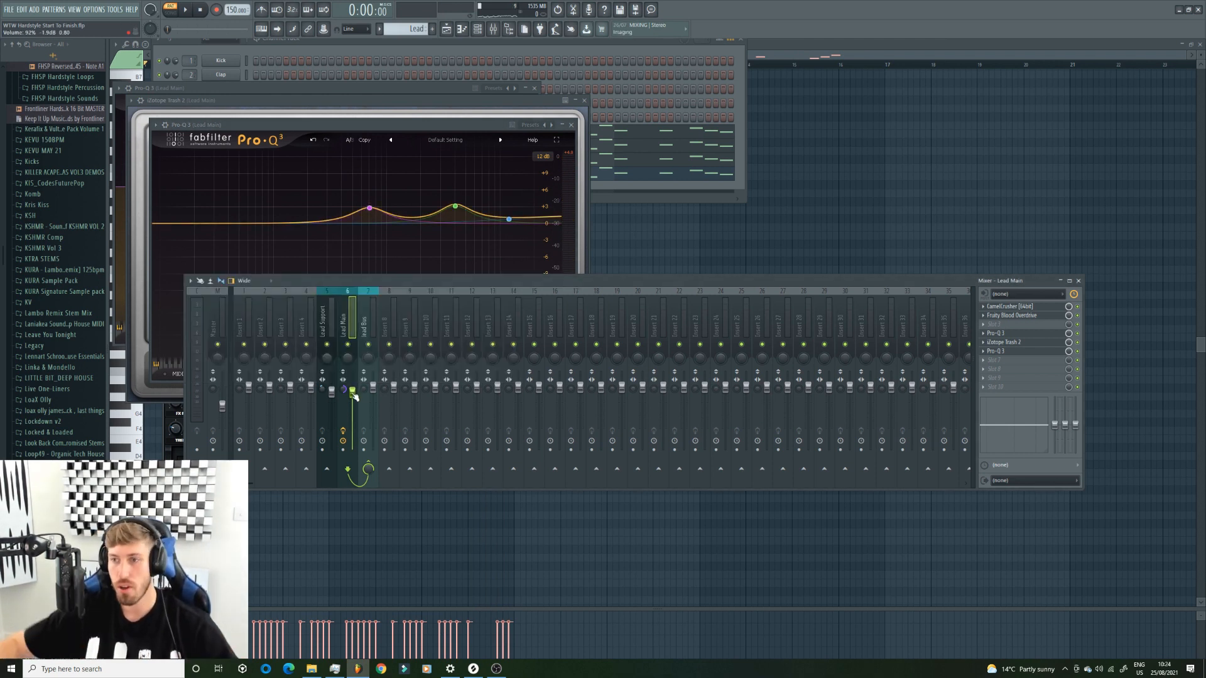
{"action": "left_click", "coordinate": [360, 48]}
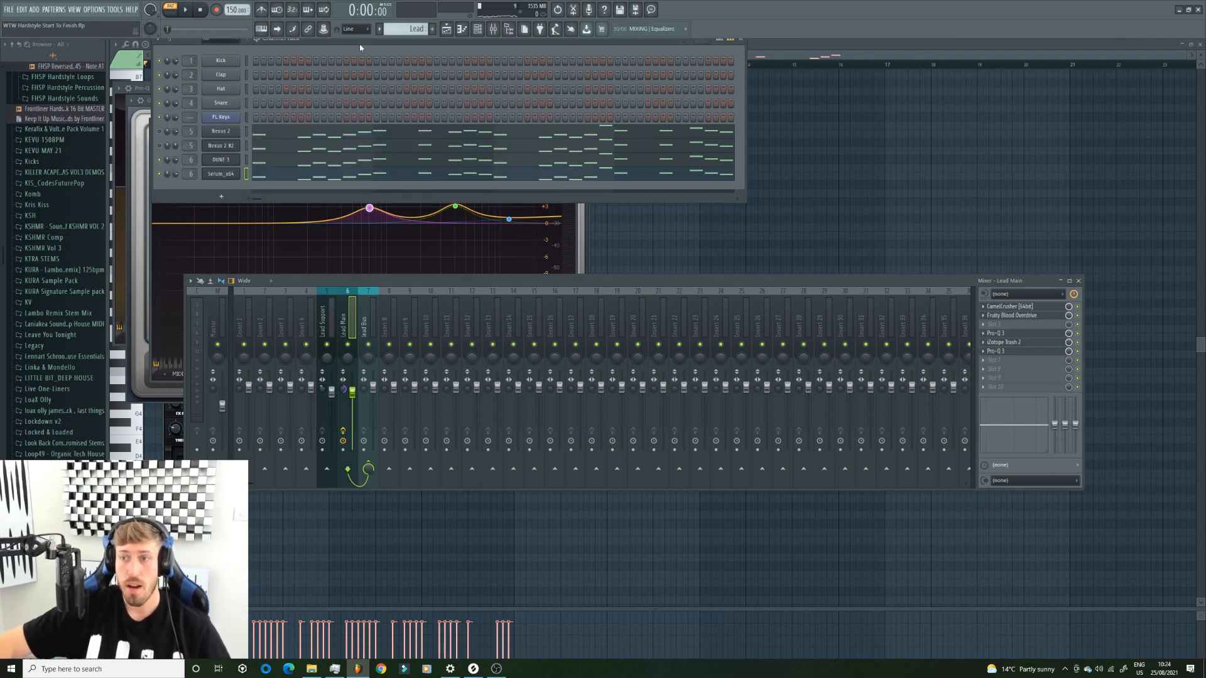
{"action": "left_click", "coordinate": [331, 316]}
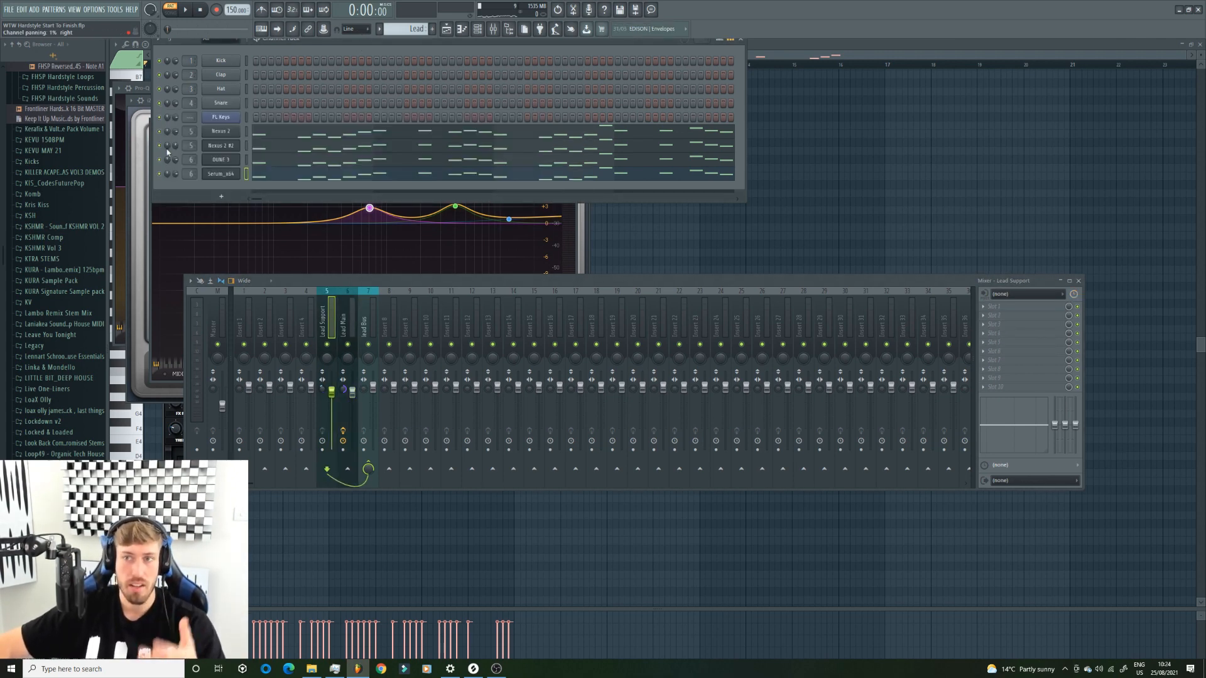
{"action": "left_click", "coordinate": [999, 316]}
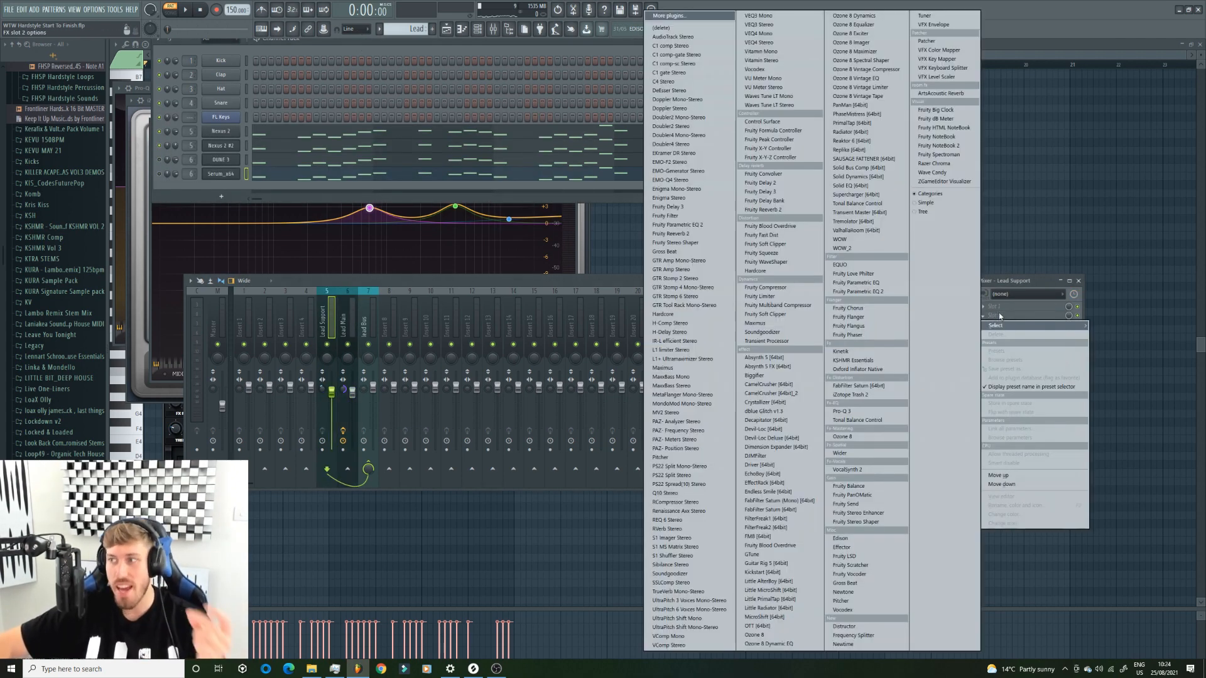
{"action": "left_click", "coordinate": [769, 384]}
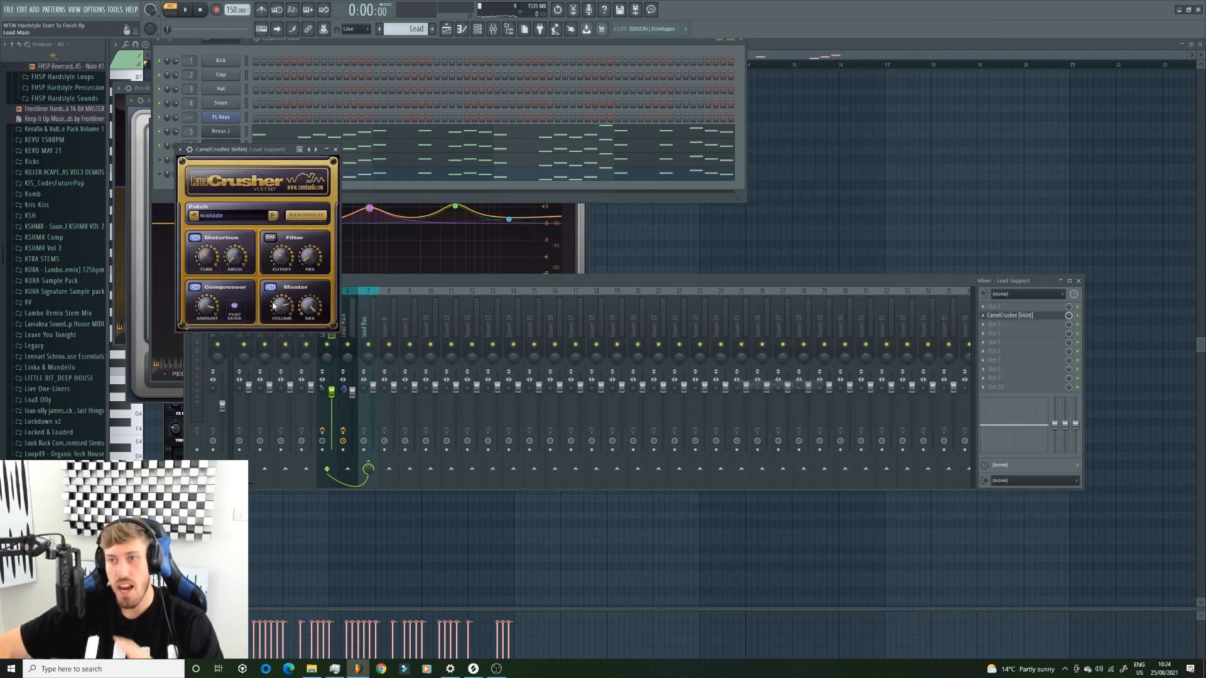
Load the British Clean patch in Lead Support's CamelCrusher and play the pattern to audition it
{"action": "left_click", "coordinate": [352, 318]}
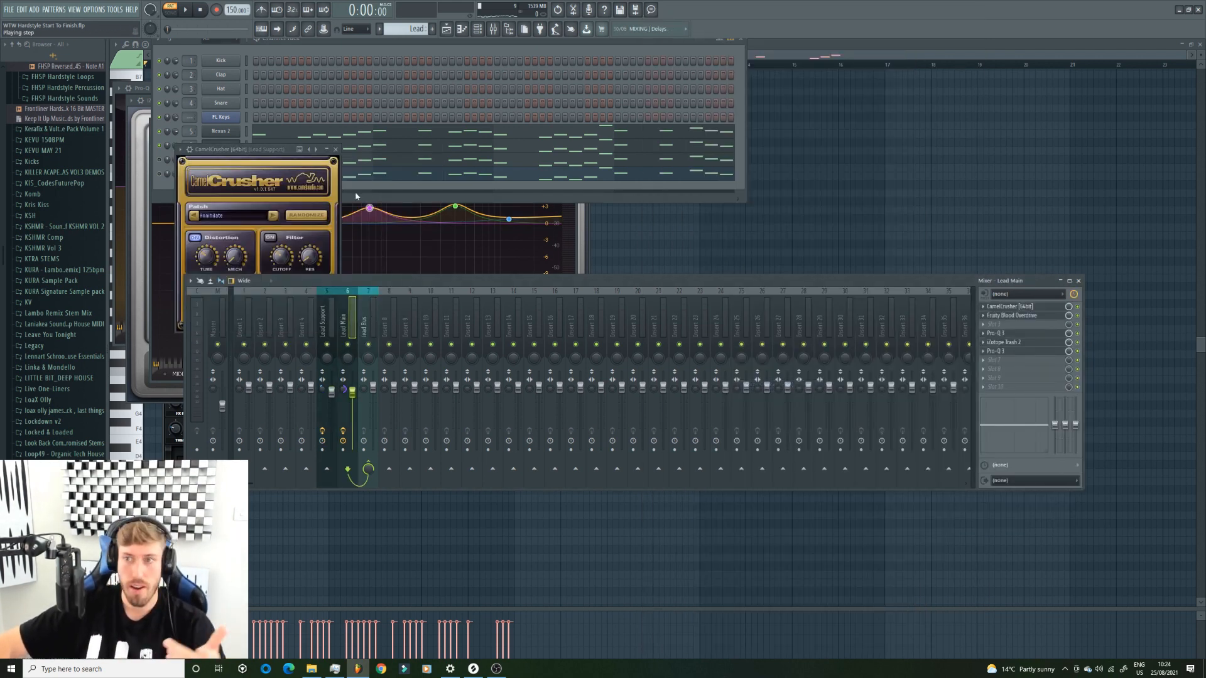
{"action": "left_click", "coordinate": [325, 333]}
{"action": "left_click", "coordinate": [1010, 315]}
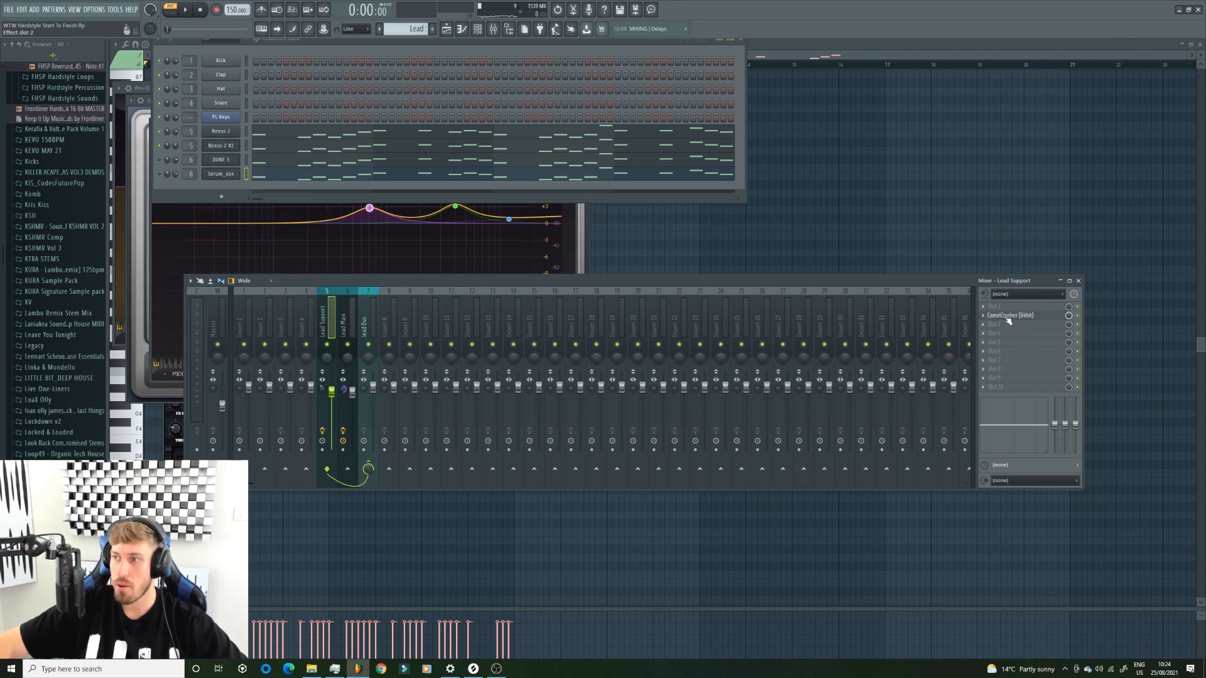
{"action": "left_click", "coordinate": [1009, 315]}
{"action": "left_click", "coordinate": [241, 216]}
{"action": "left_click", "coordinate": [299, 349]}
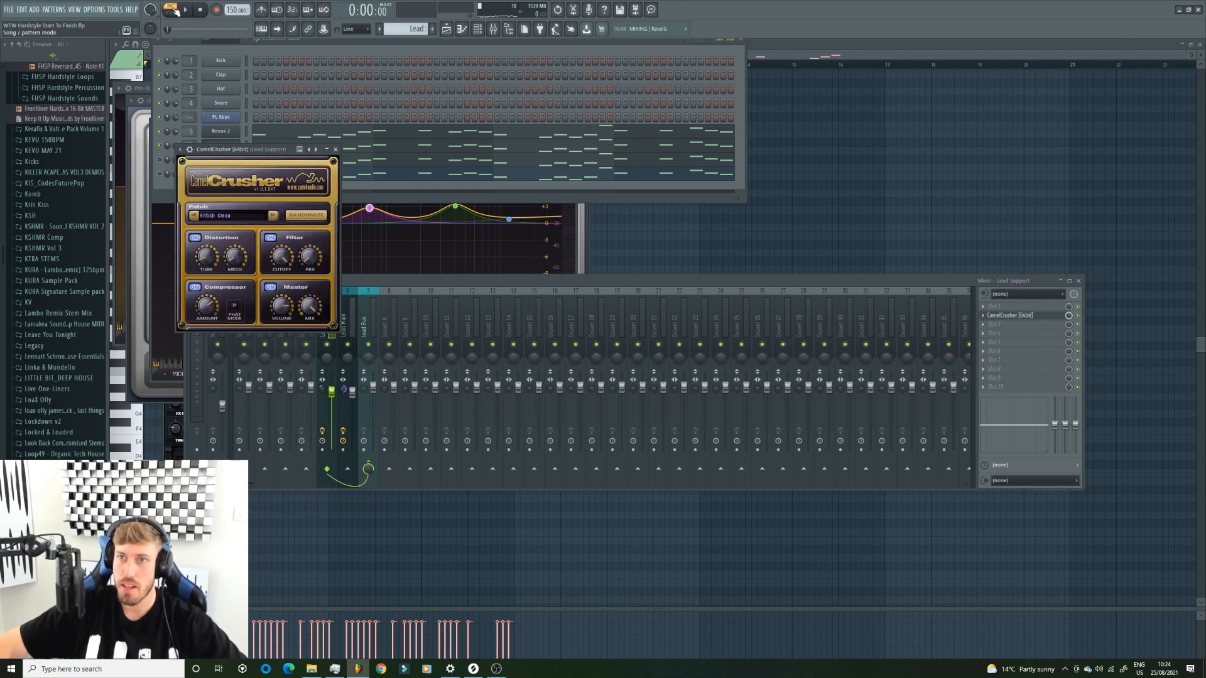
{"action": "key", "text": "space"}
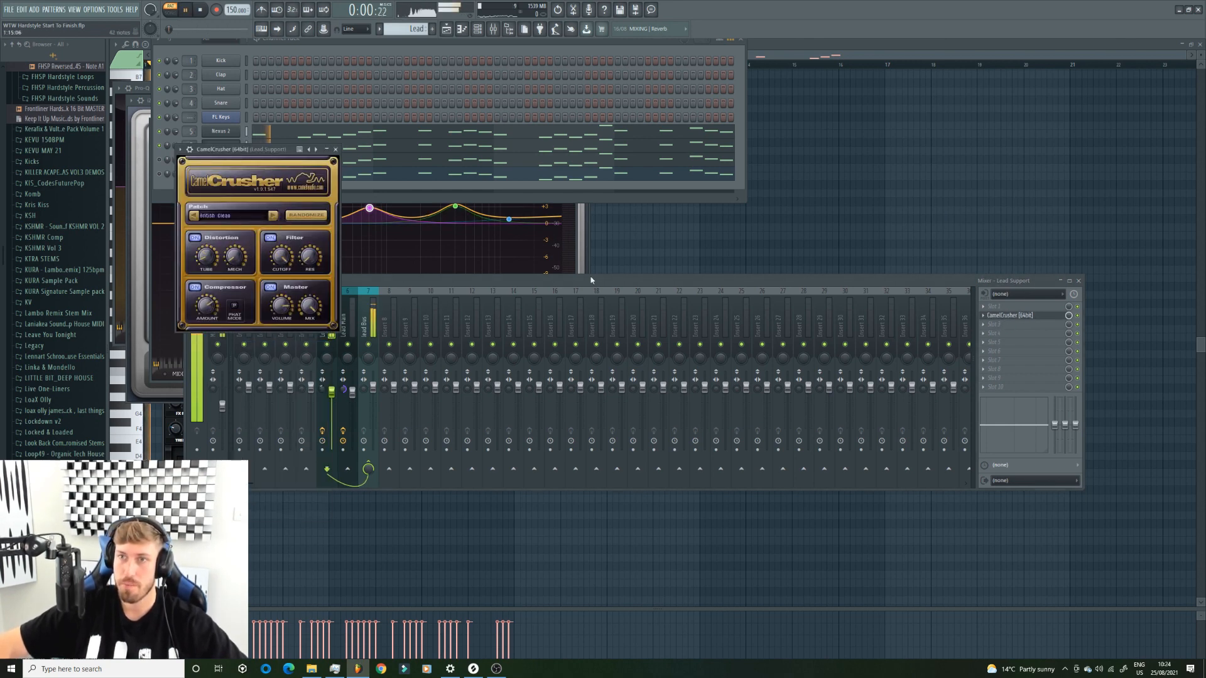
Insert Pro-Q 3 in slot 4 of Lead Support and add a 96 dB/oct low cut at about 208 Hz
{"action": "left_click", "coordinate": [1007, 340]}
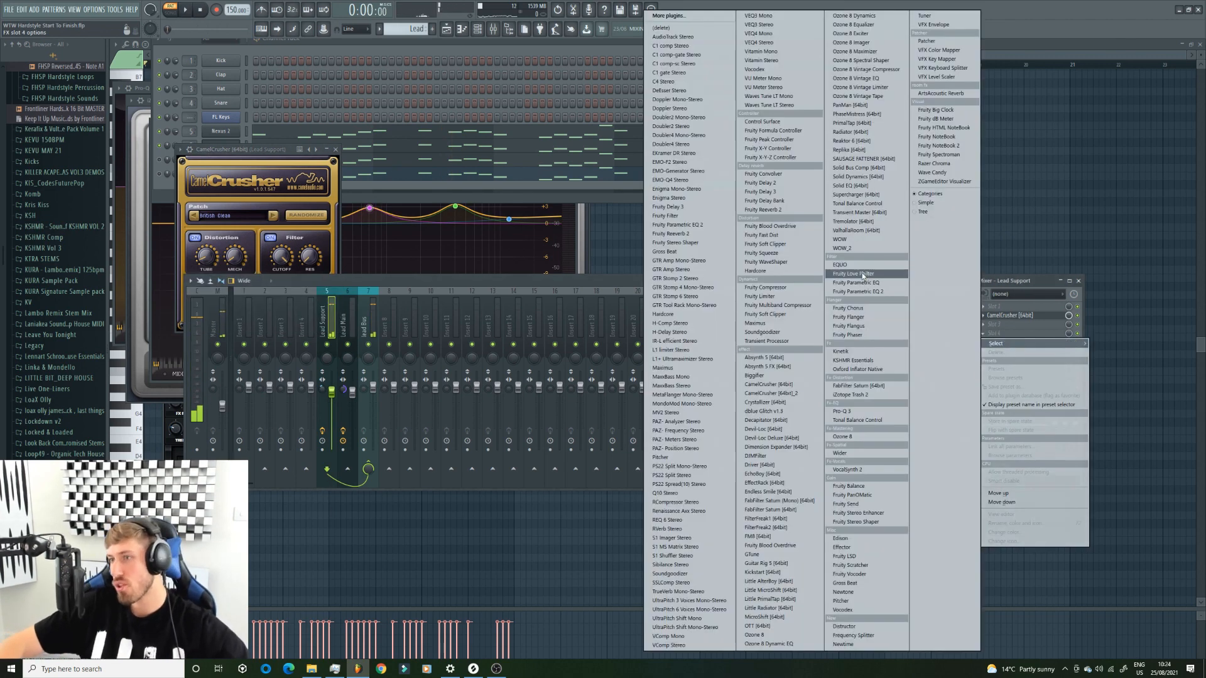
{"action": "left_click", "coordinate": [858, 412]}
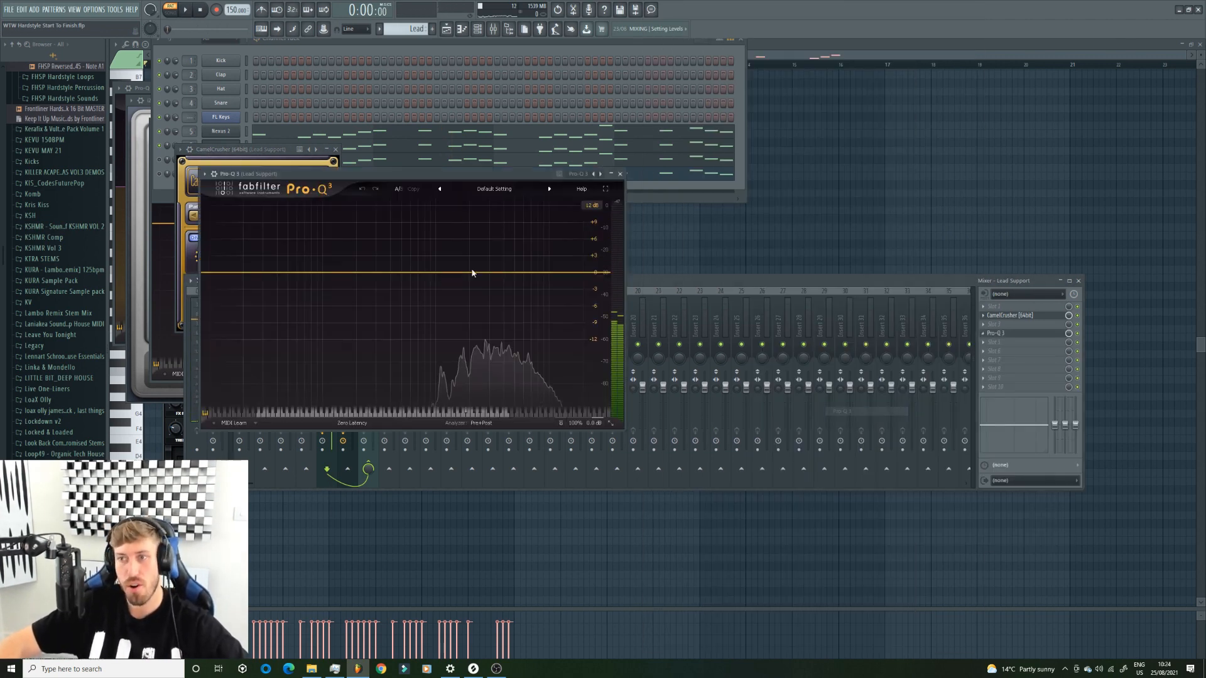
{"action": "left_click_drag", "start_coordinate": [253, 275], "coordinate": [230, 295]}
{"action": "left_click", "coordinate": [228, 382]}
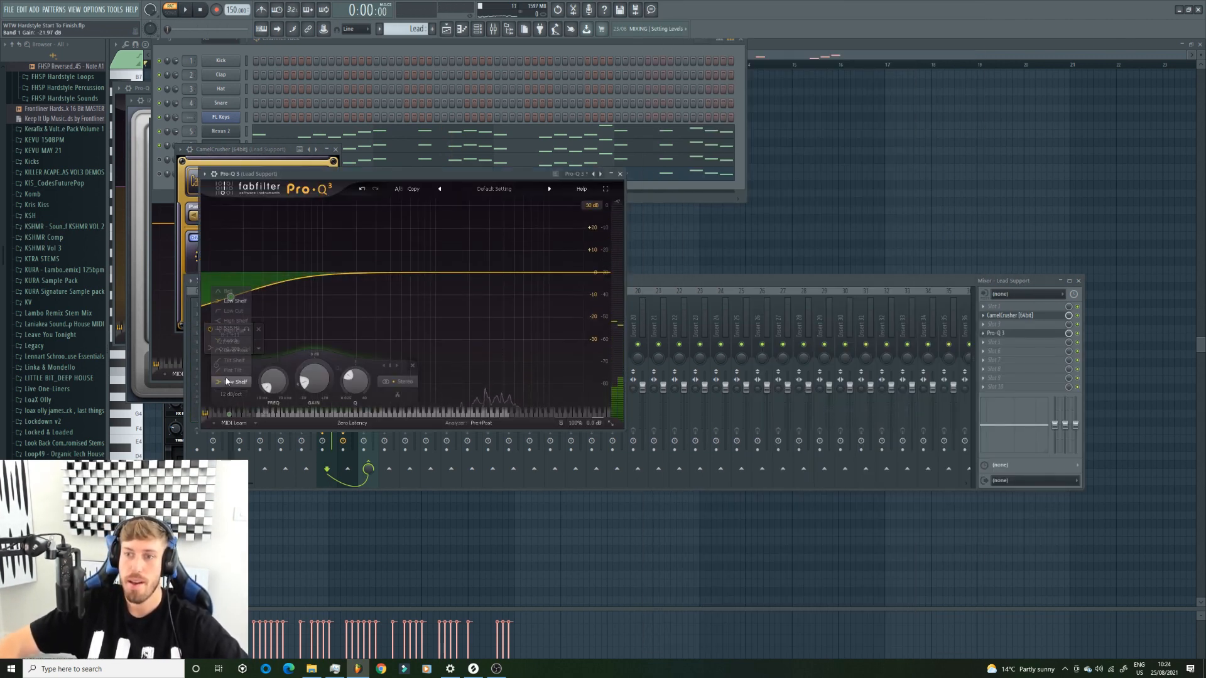
{"action": "left_click", "coordinate": [238, 311]}
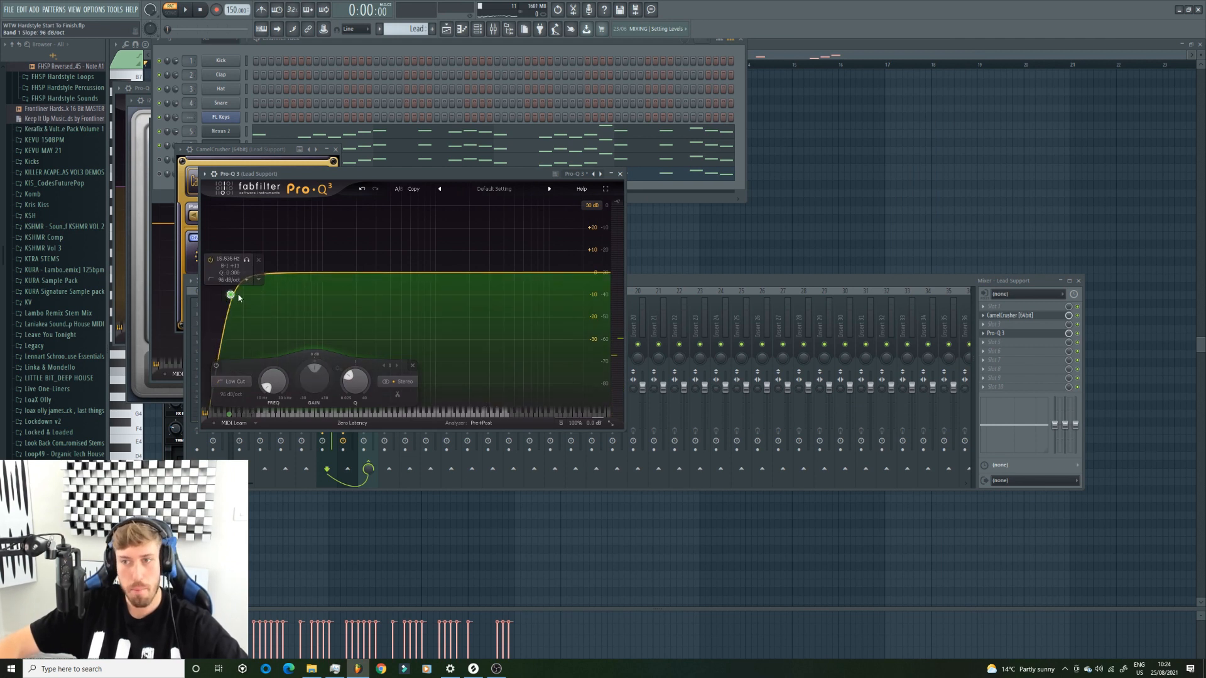
{"action": "left_click_drag", "start_coordinate": [239, 297], "coordinate": [360, 291]}
Add a narrow bell cut of about 20 dB in Lead Support's upper mids while the pattern plays
{"action": "key", "text": "space"}
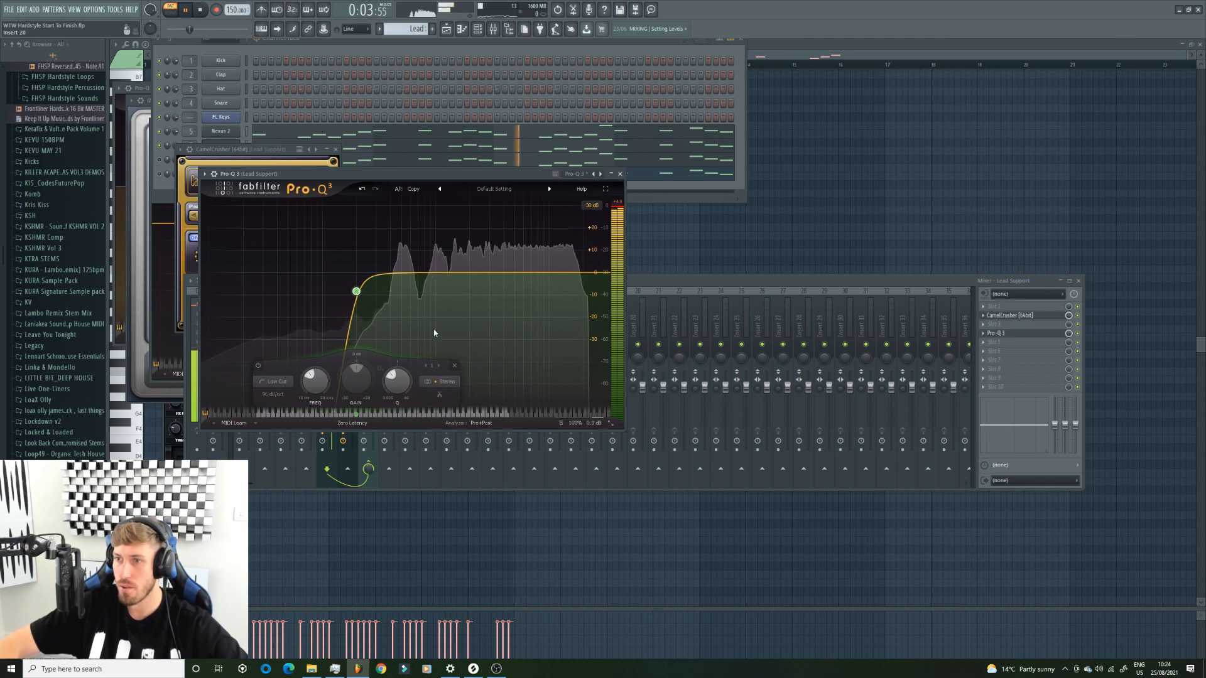
{"action": "left_click_drag", "start_coordinate": [458, 271], "coordinate": [470, 323]}
{"action": "left_click", "coordinate": [446, 284]}
{"action": "left_click", "coordinate": [447, 285]}
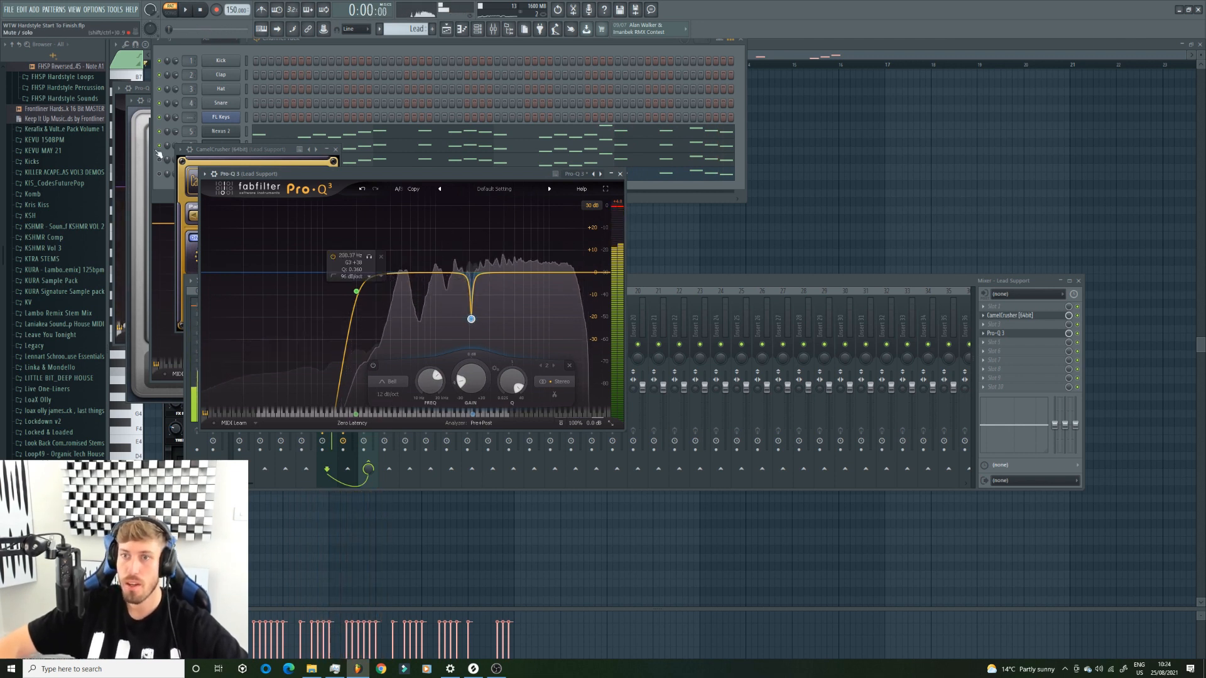
Replay the lead layers and add a high-shelf cut of about 1.6 dB near 11.4 kHz to Lead Support's EQ
{"action": "left_click", "coordinate": [167, 131]}
{"action": "key", "text": "space"}
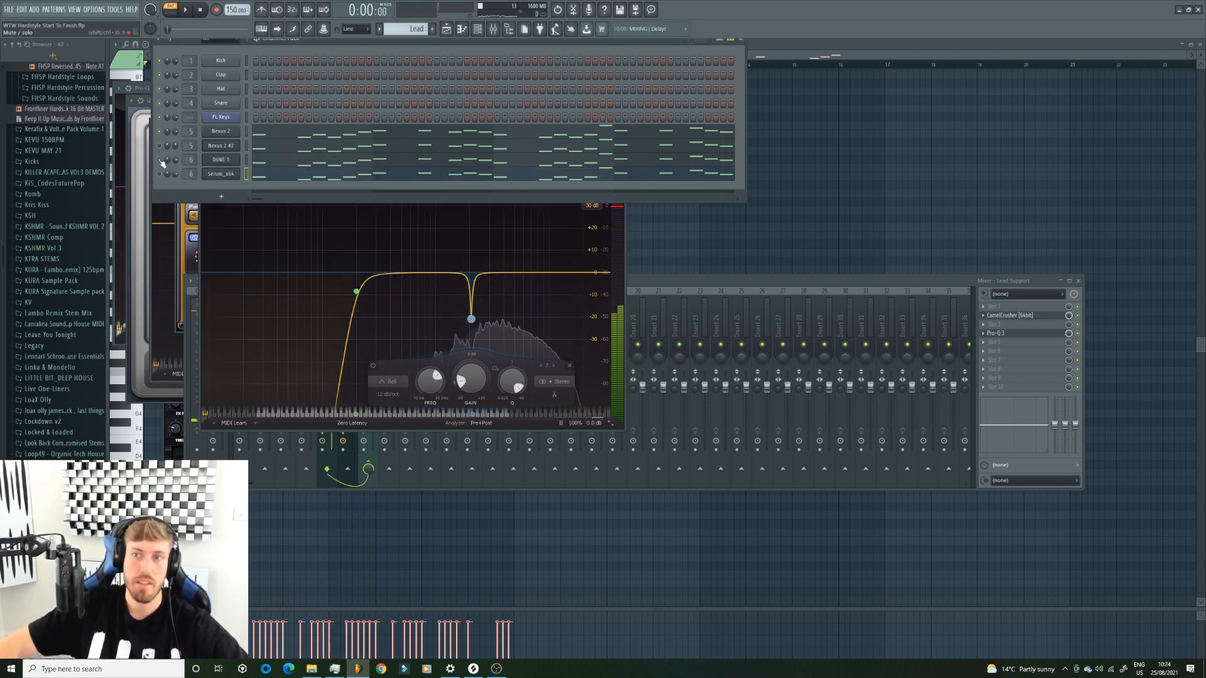
{"action": "key", "text": "space"}
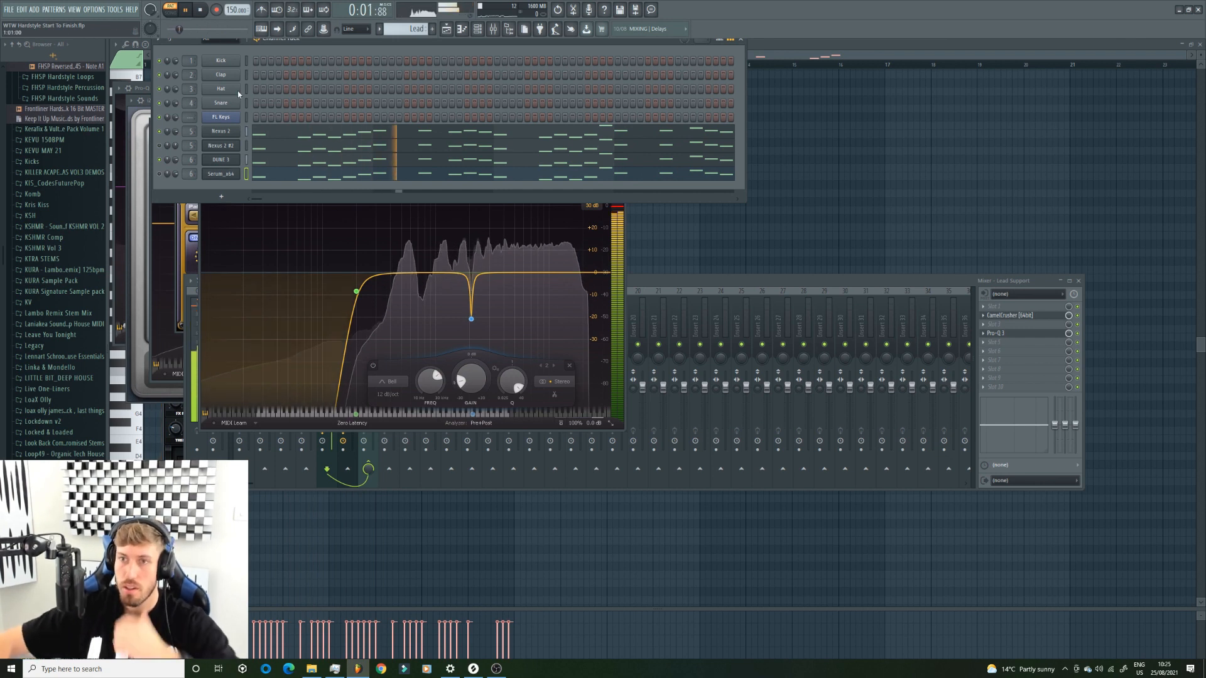
{"action": "left_click", "coordinate": [559, 274]}
{"action": "mouse_move", "coordinate": [559, 274]}
{"action": "left_mouse_down"}
{"action": "mouse_move", "coordinate": [560, 296]}
{"action": "mouse_move", "coordinate": [560, 281]}
{"action": "left_mouse_up"}
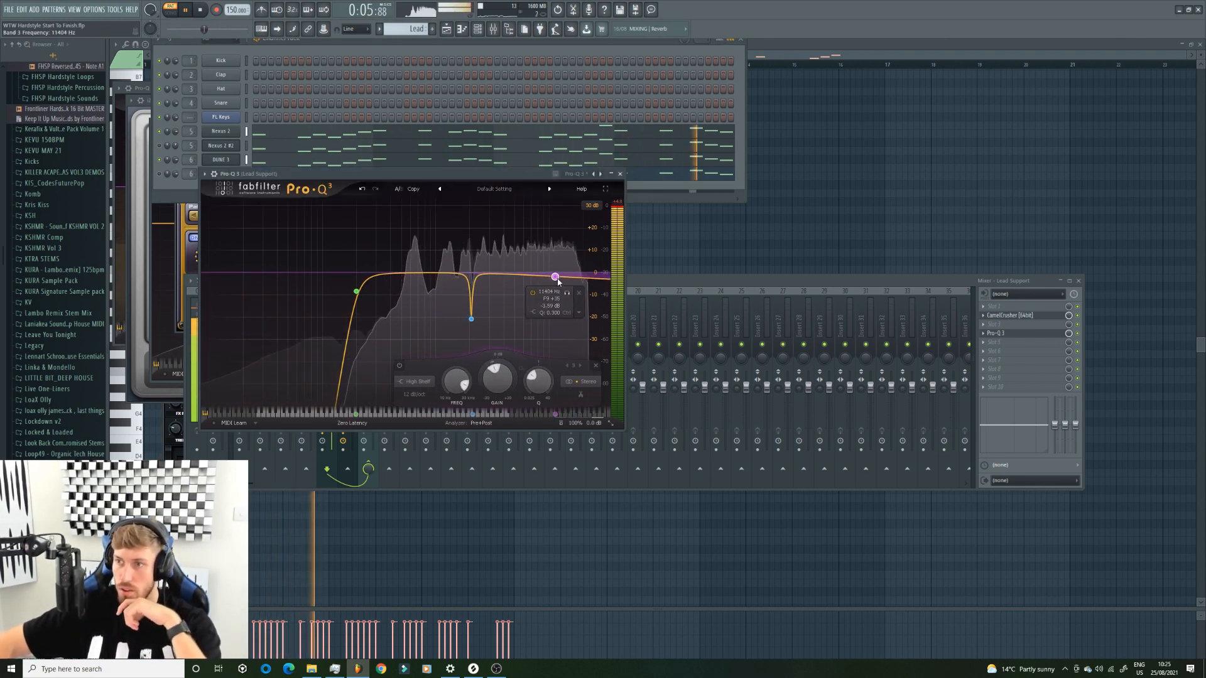
Widen Lead Support's stereo separation, merge Lead Main's toward mono, and lower Lead Support's volume to about 85%
{"action": "key", "text": "F9"}
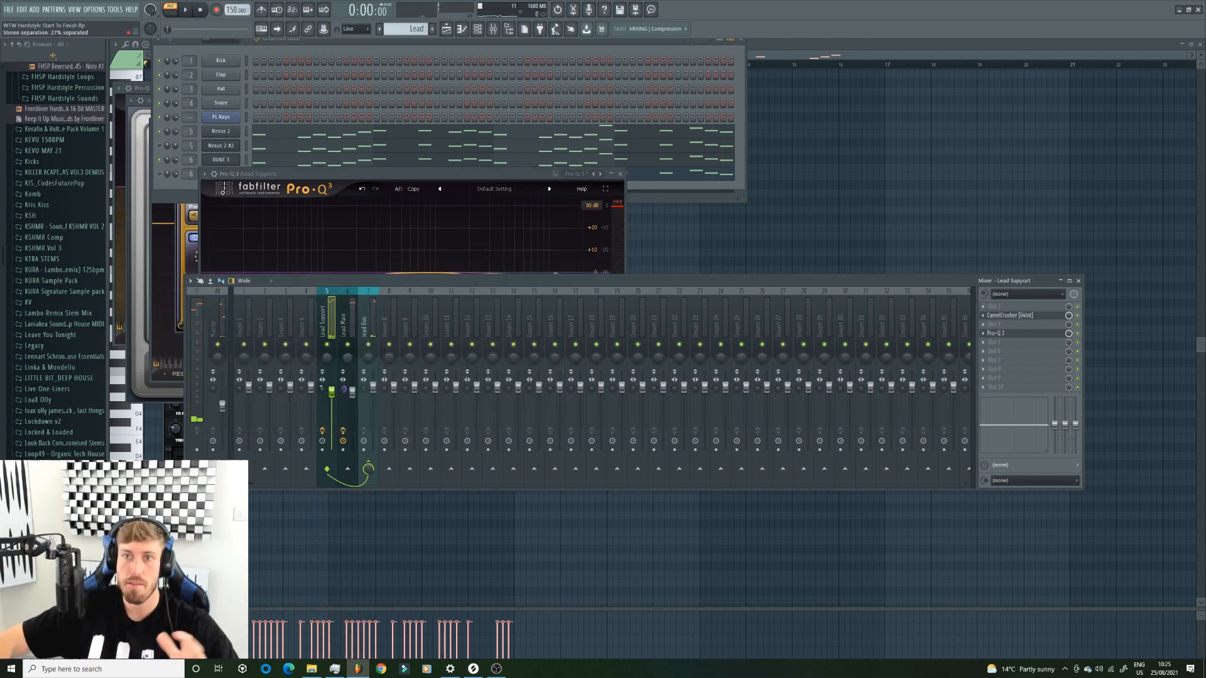
{"action": "left_click", "coordinate": [343, 391]}
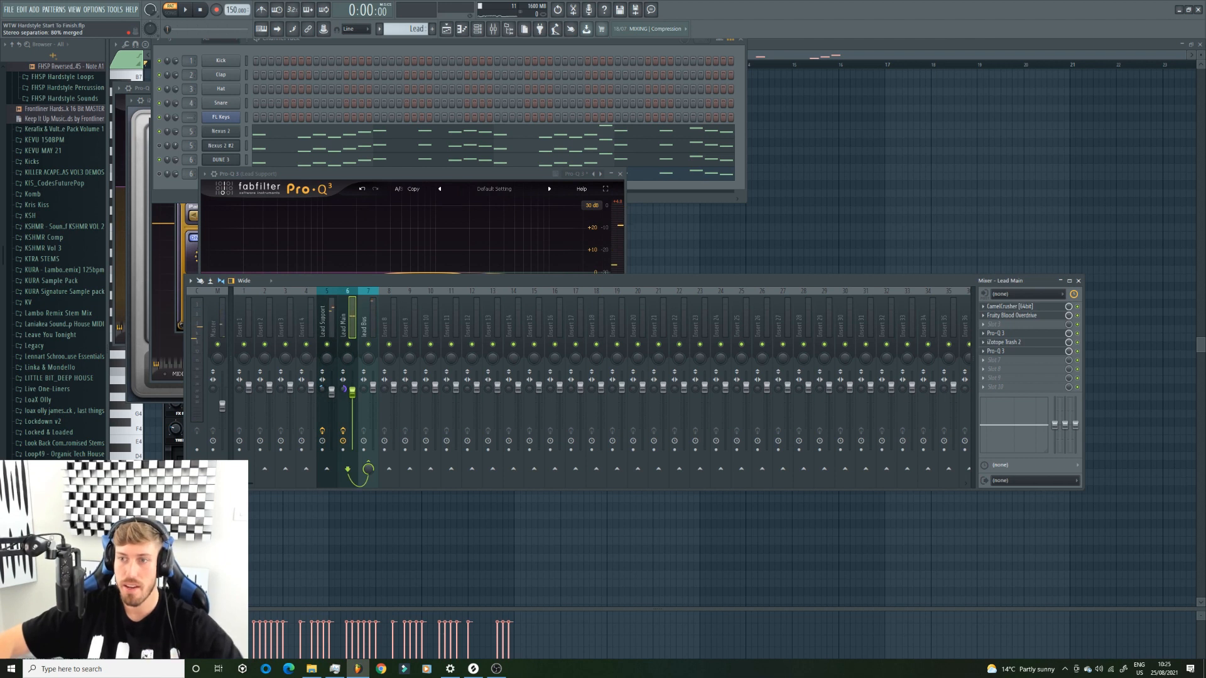
{"action": "left_click", "coordinate": [333, 392]}
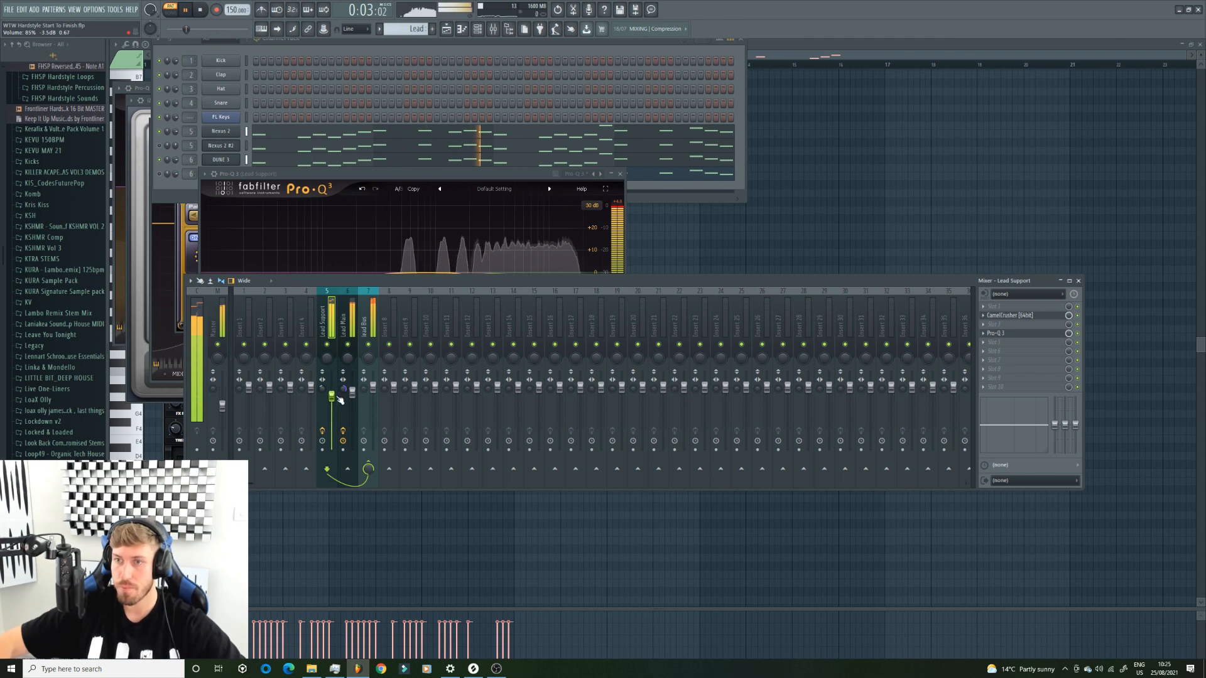
Try the Serum channel at about 57% volume, undo the change and replay the layered leads
{"action": "left_click", "coordinate": [177, 178]}
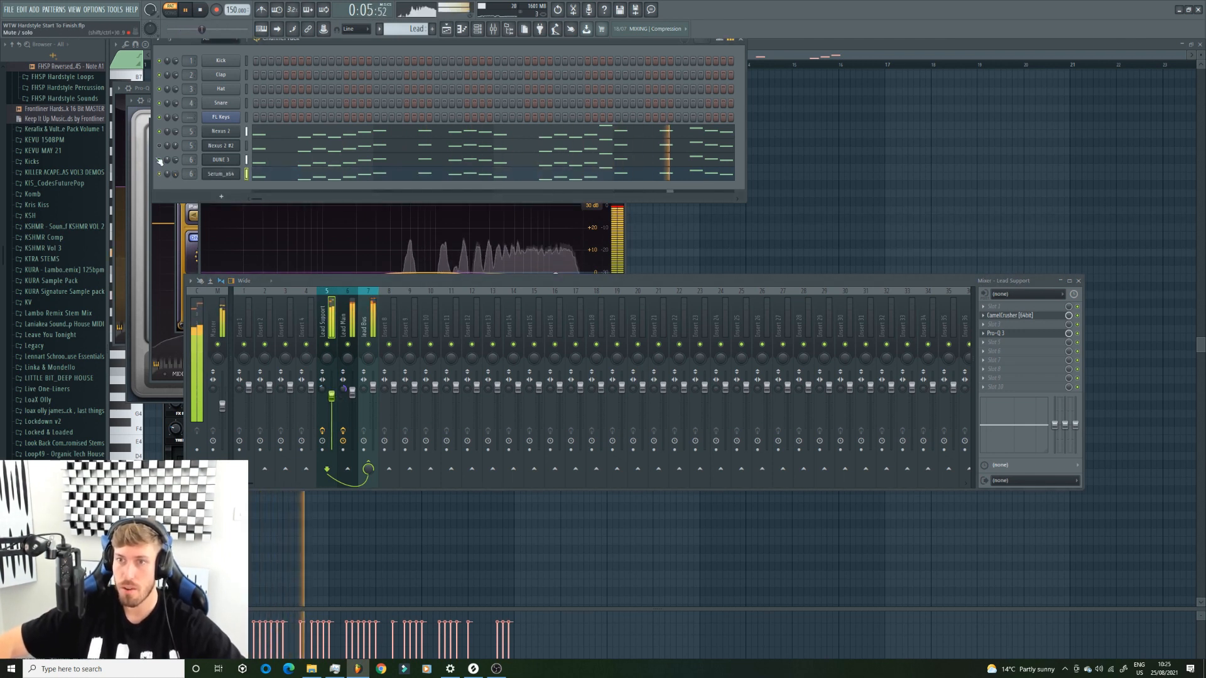
{"action": "left_click_drag", "start_coordinate": [176, 174], "coordinate": [176, 228]}
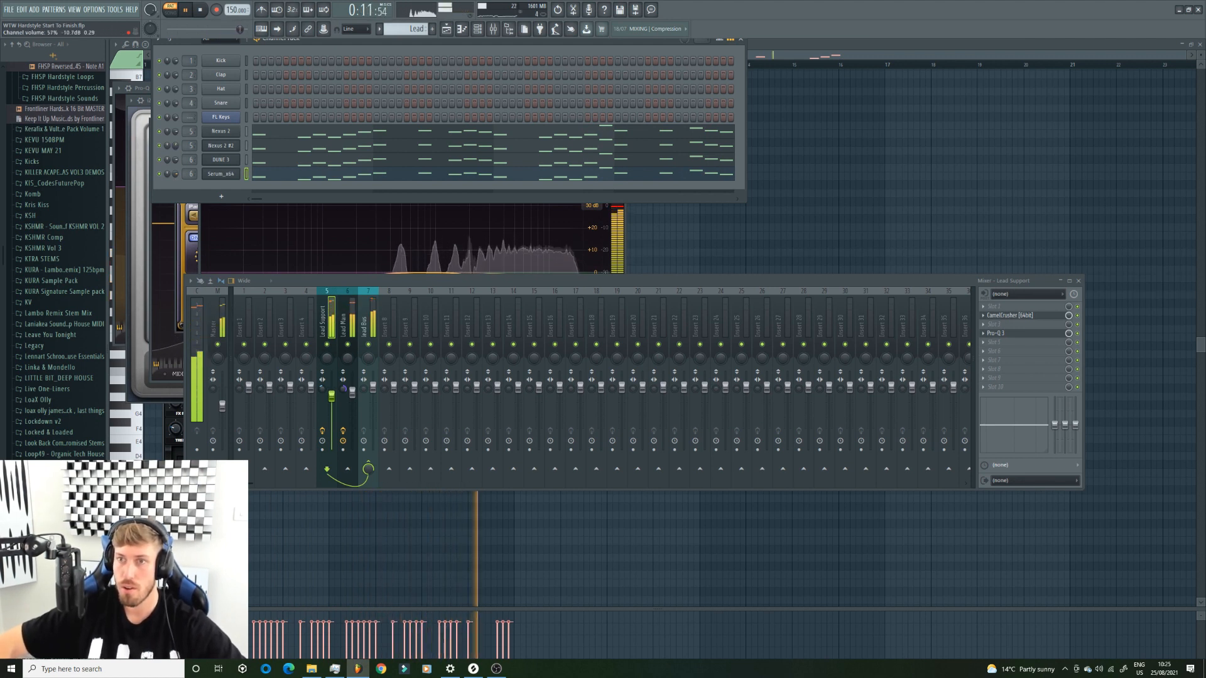
{"action": "key", "text": "ctrl+z"}
{"action": "key", "text": "space"}
{"action": "key", "text": "space"}
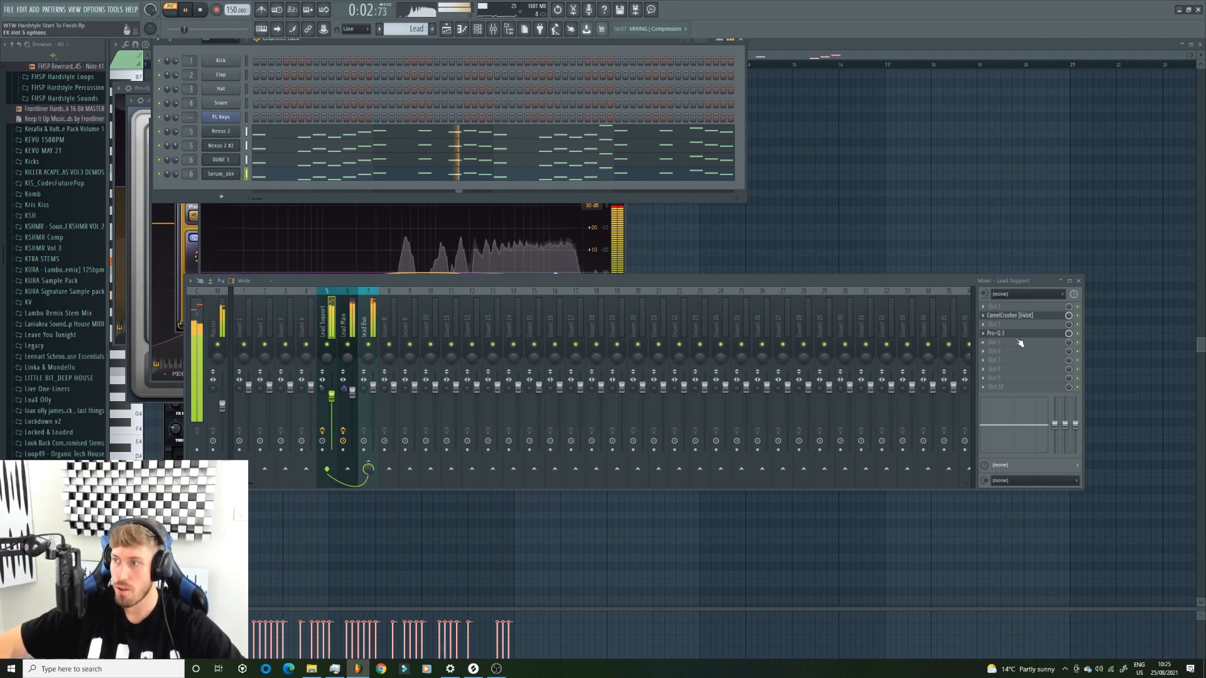
Move Lead Support's EQ high shelf to about 8.6 kHz at -4.44 dB and lower its low cut to about 130 Hz
{"action": "left_click", "coordinate": [999, 324]}
{"action": "mouse_move", "coordinate": [999, 334]}
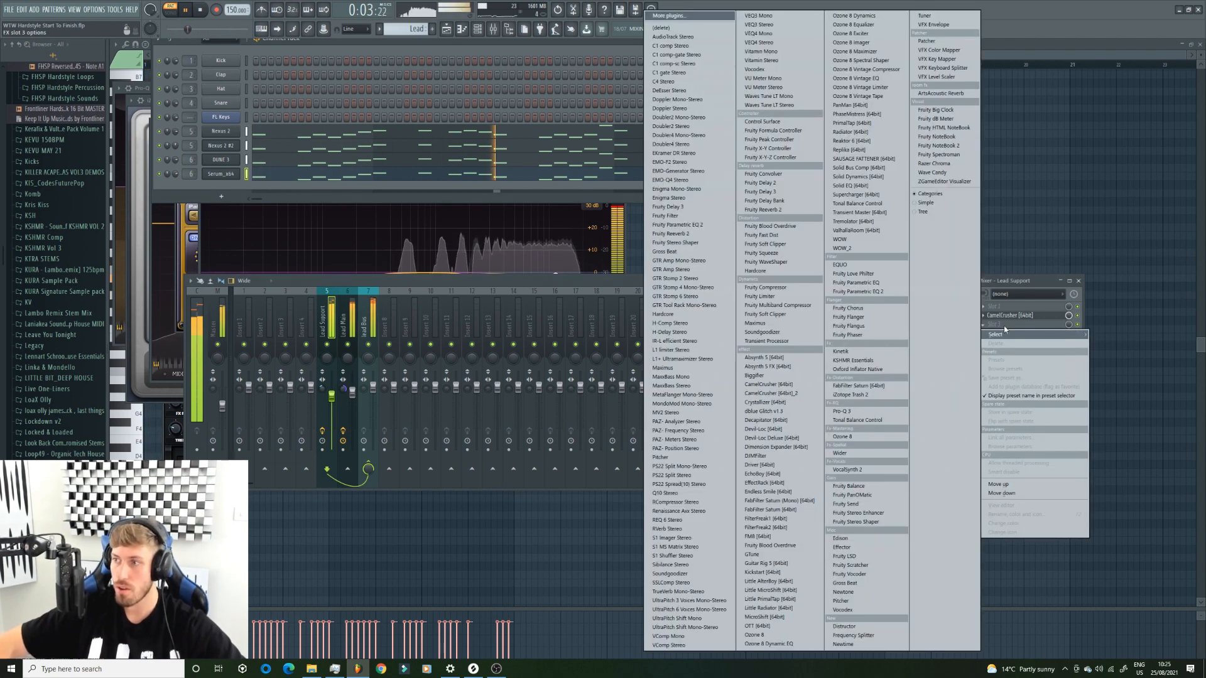
{"action": "left_click", "coordinate": [841, 412]}
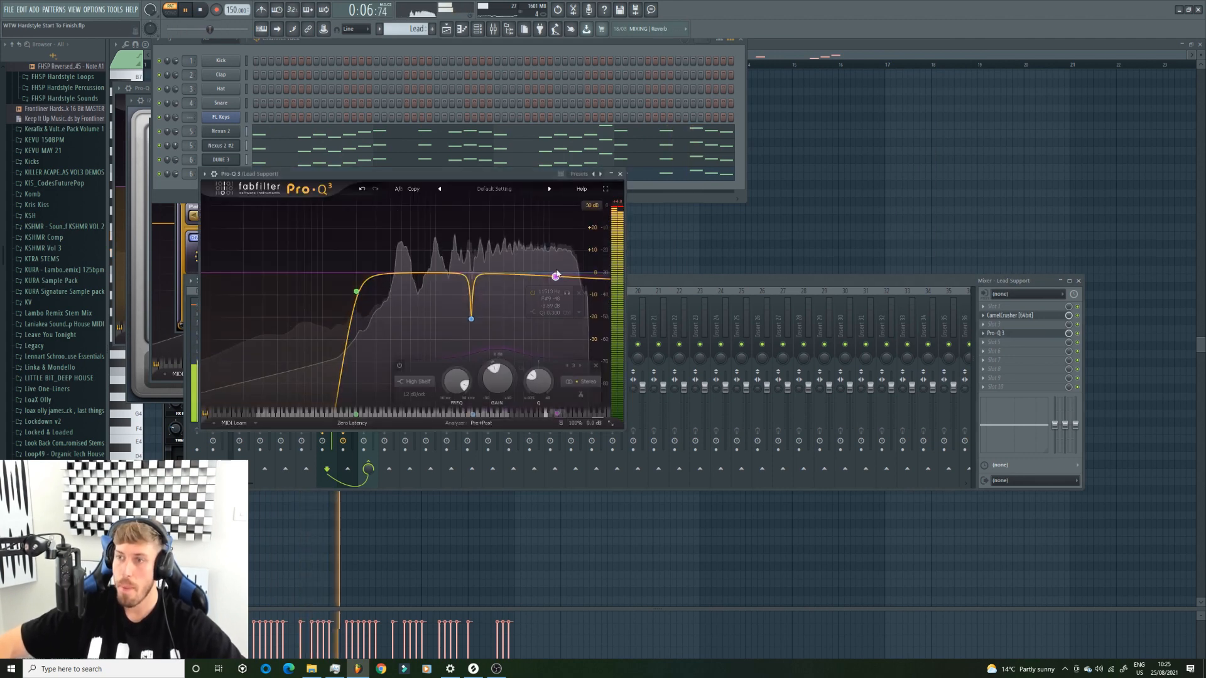
{"action": "mouse_move", "coordinate": [539, 278]}
{"action": "left_mouse_down"}
{"action": "mouse_move", "coordinate": [538, 292]}
{"action": "mouse_move", "coordinate": [542, 280]}
{"action": "left_mouse_up"}
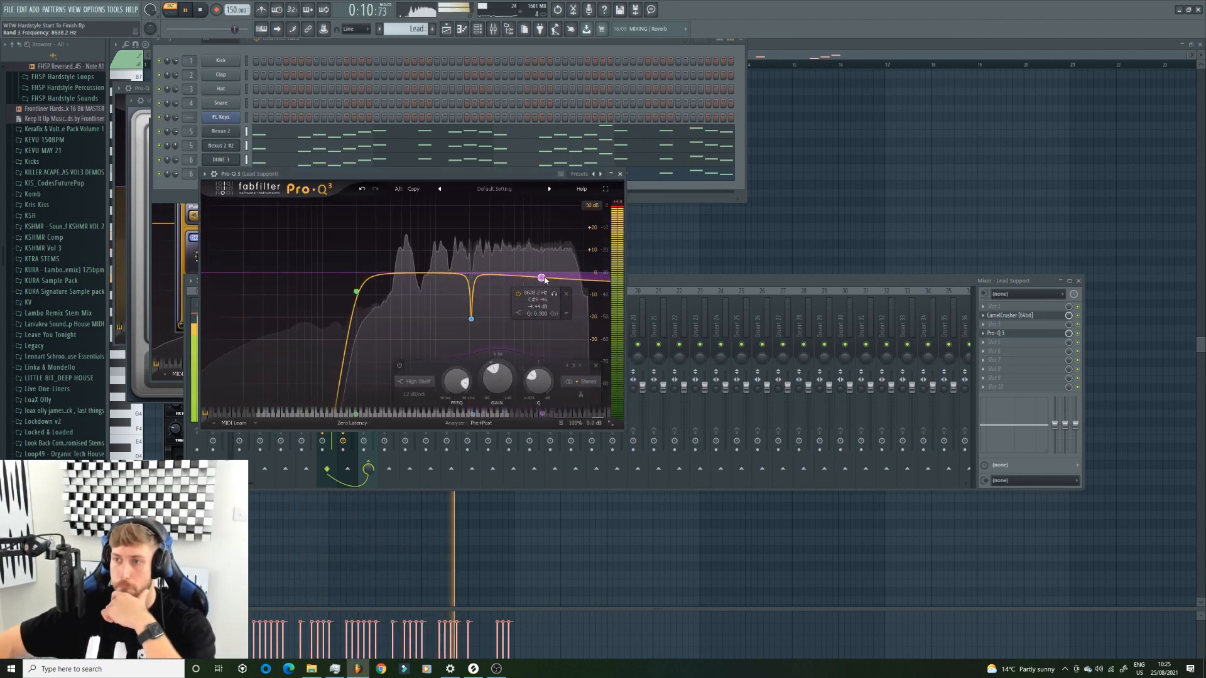
{"action": "mouse_move", "coordinate": [360, 294]}
{"action": "left_mouse_down"}
{"action": "mouse_move", "coordinate": [324, 296]}
{"action": "mouse_move", "coordinate": [339, 303]}
{"action": "left_mouse_up"}
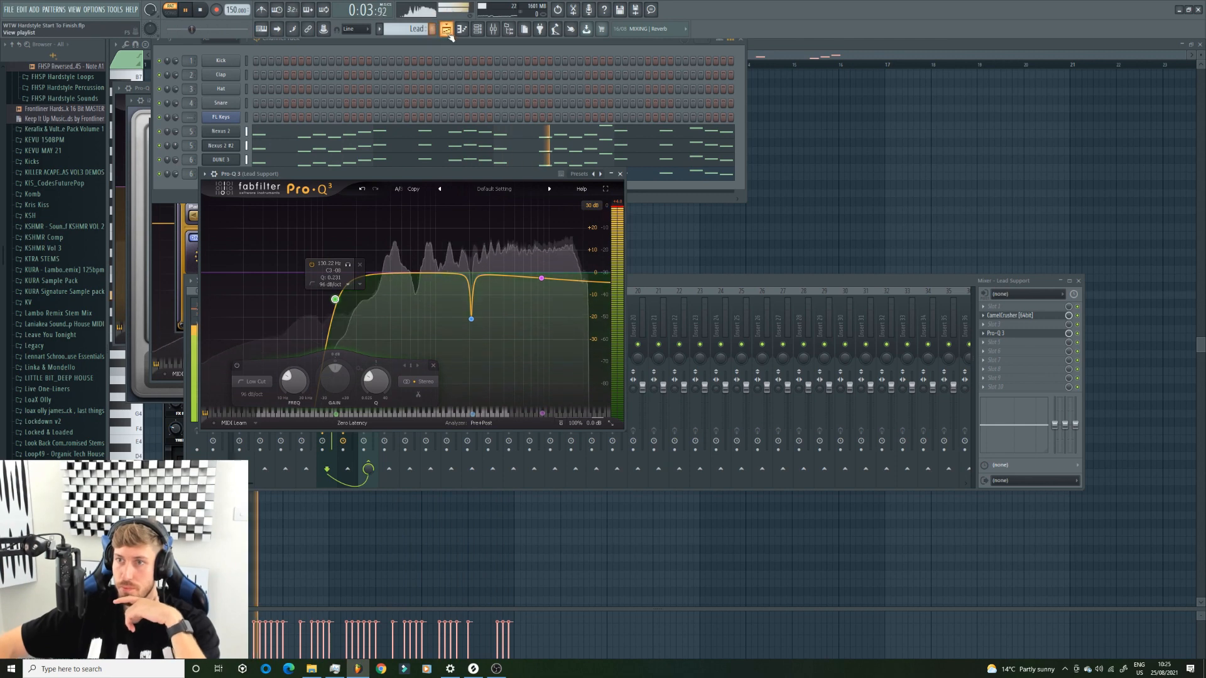
In Lead Main's last Pro-Q 3, move the high shelf down to about 4.1 kHz with about 3 dB of boost
{"action": "left_click", "coordinate": [223, 160]}
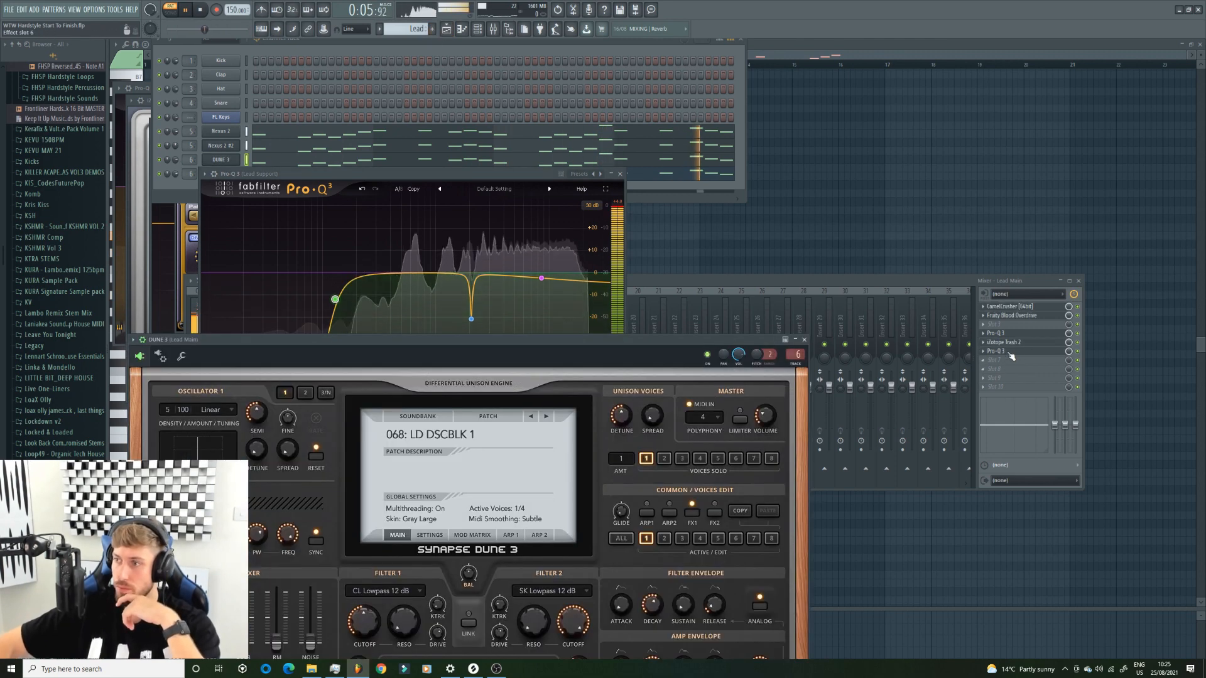
{"action": "left_click", "coordinate": [1002, 374]}
{"action": "left_click", "coordinate": [997, 351]}
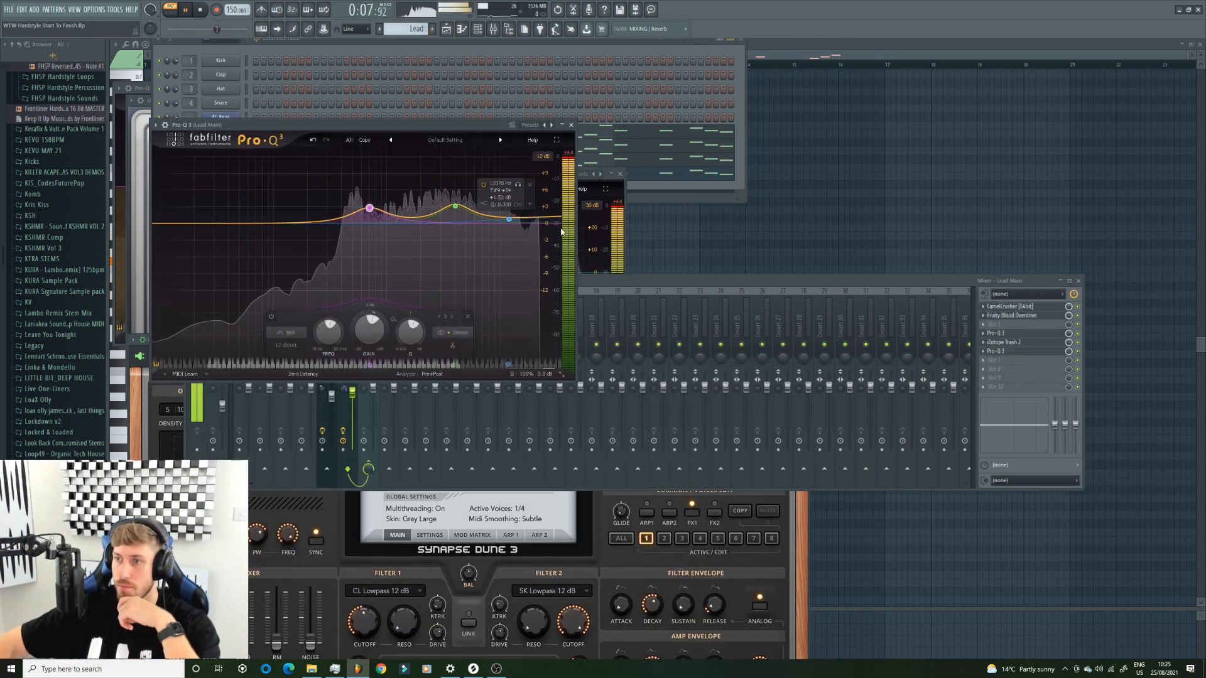
{"action": "left_click", "coordinate": [509, 219]}
{"action": "mouse_move", "coordinate": [510, 219]}
{"action": "left_mouse_down"}
{"action": "mouse_move", "coordinate": [502, 202]}
{"action": "mouse_move", "coordinate": [496, 216]}
{"action": "left_mouse_up"}
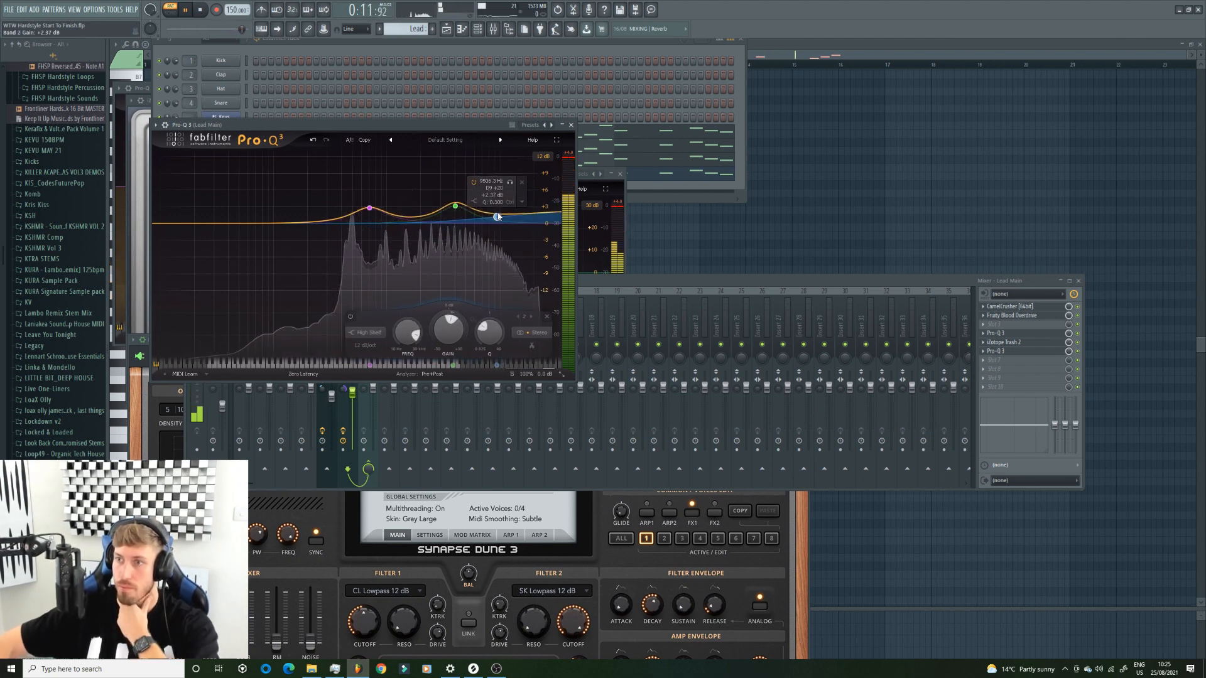
{"action": "right_click", "coordinate": [496, 217]}
{"action": "left_click", "coordinate": [523, 221]}
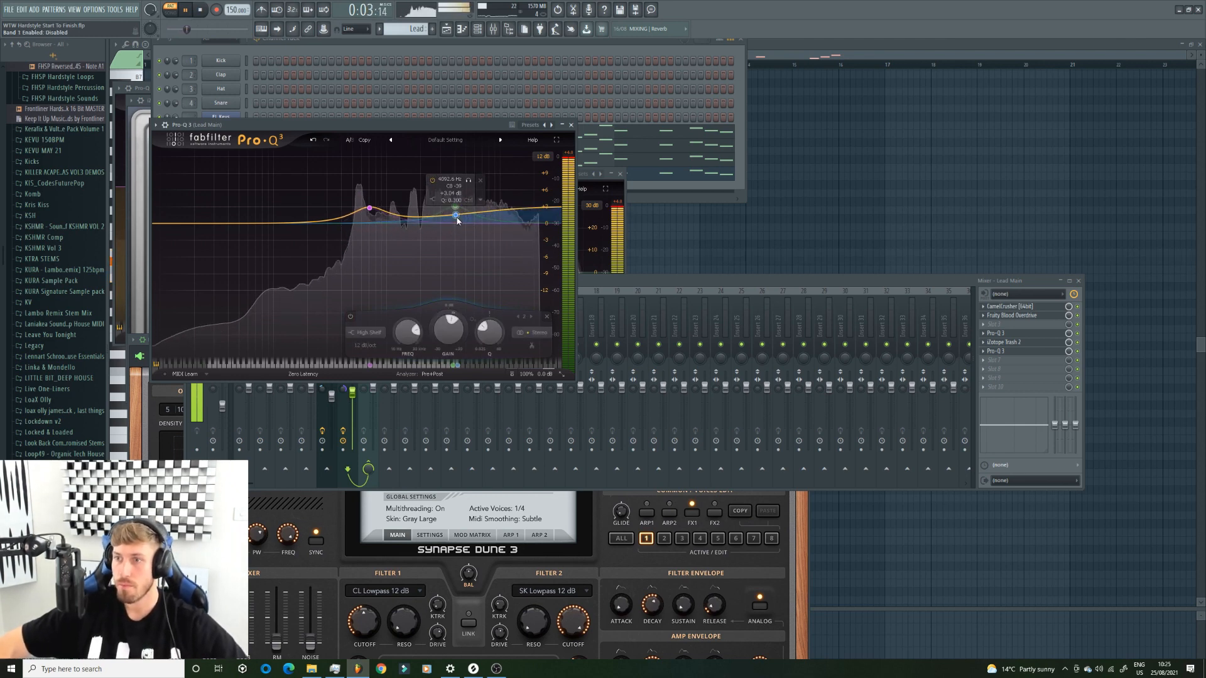
Reduce Lead Main's bell boosts near 4 kHz and 760 Hz to about 2.1 dB each
{"action": "left_click", "coordinate": [455, 206]}
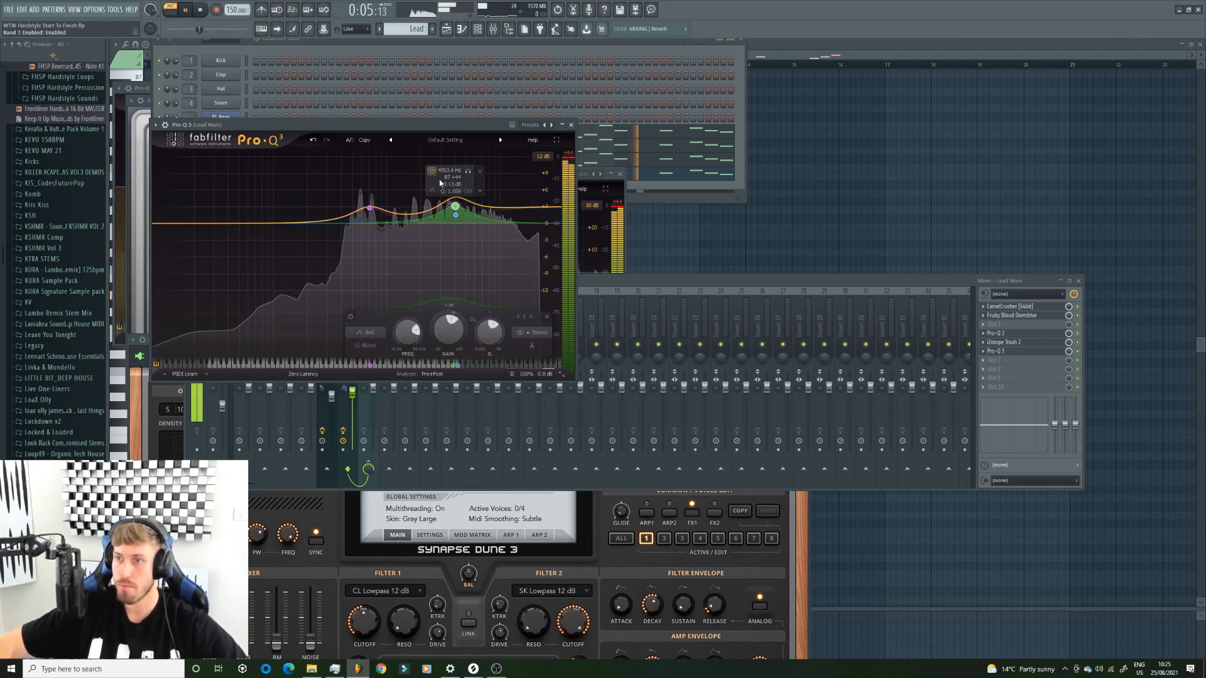
{"action": "left_click_drag", "start_coordinate": [457, 211], "coordinate": [456, 217]}
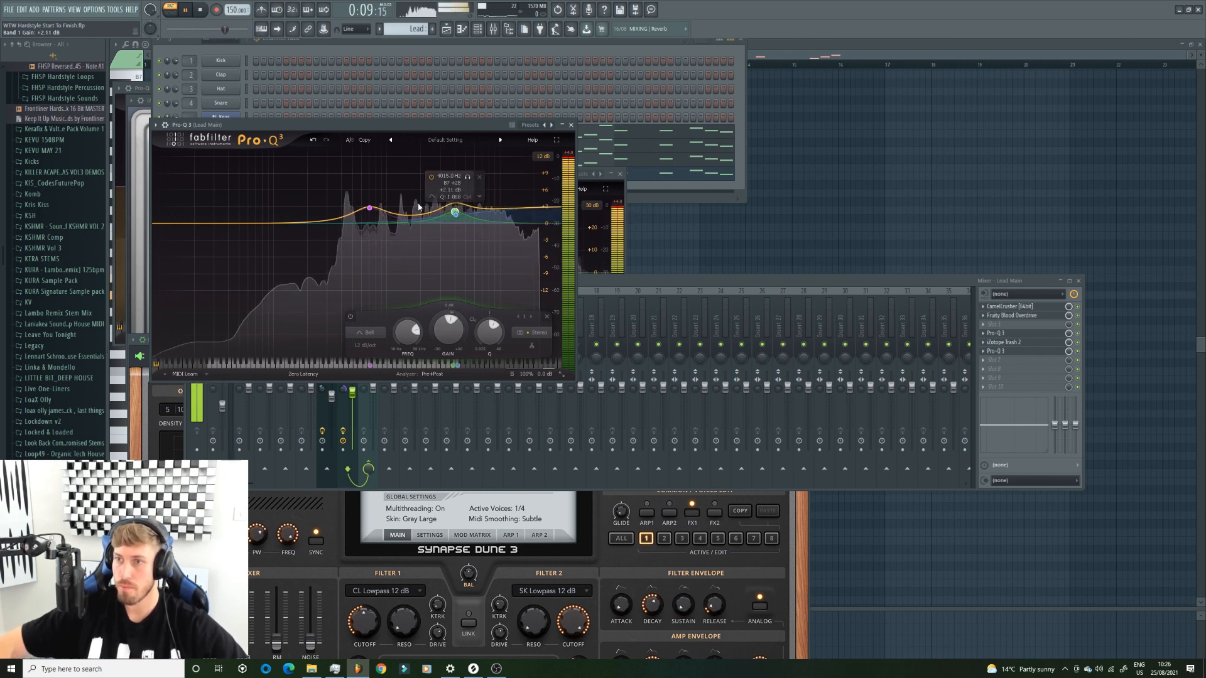
{"action": "left_click", "coordinate": [369, 209]}
{"action": "left_click_drag", "start_coordinate": [369, 211], "coordinate": [370, 217]}
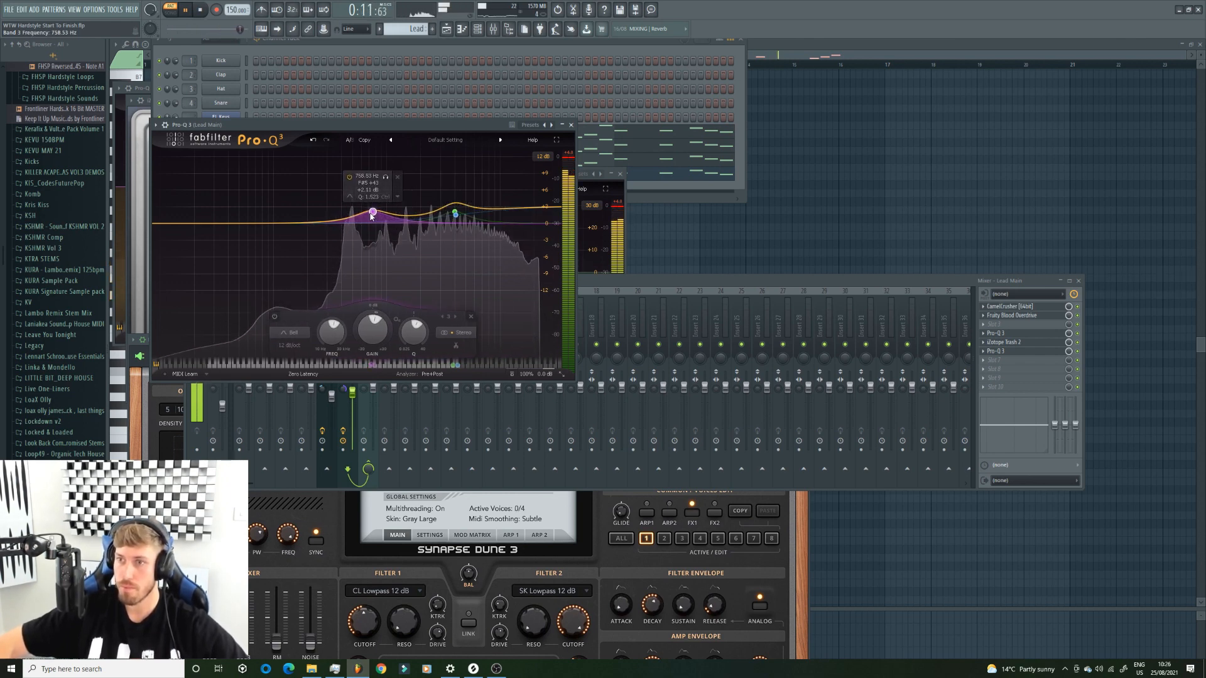
Lower Lead Support's mixer volume and play the playlist arrangement in song mode
{"action": "left_click", "coordinate": [676, 280]}
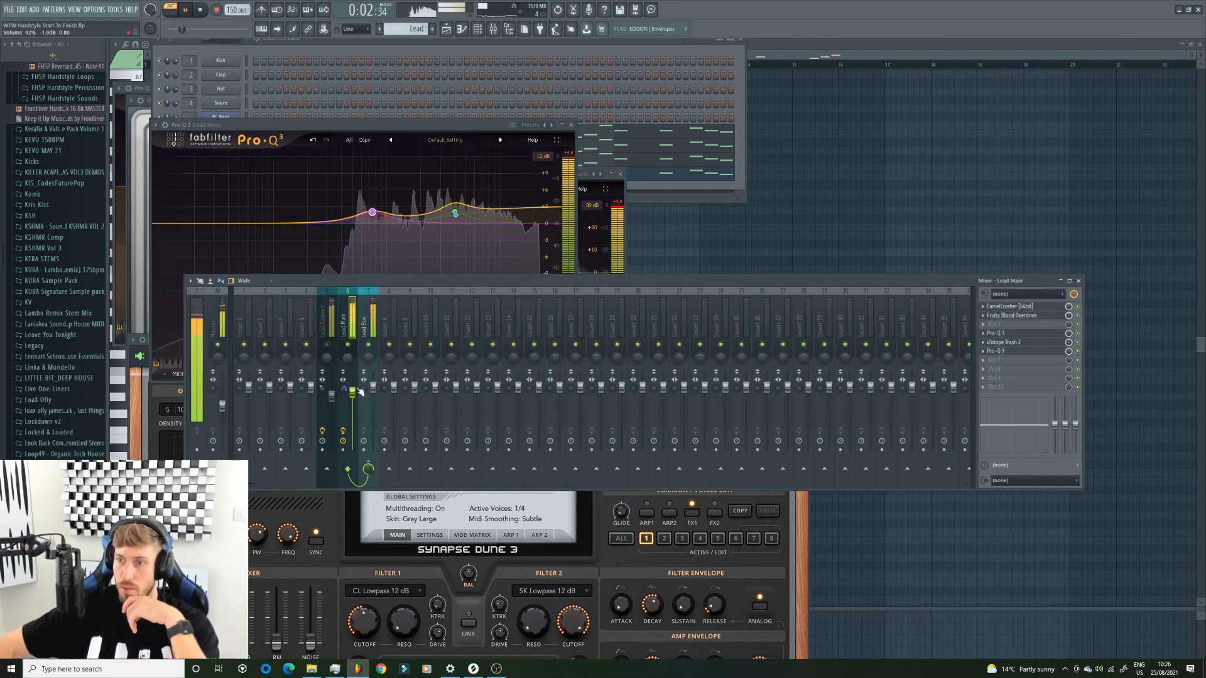
{"action": "left_click", "coordinate": [332, 396]}
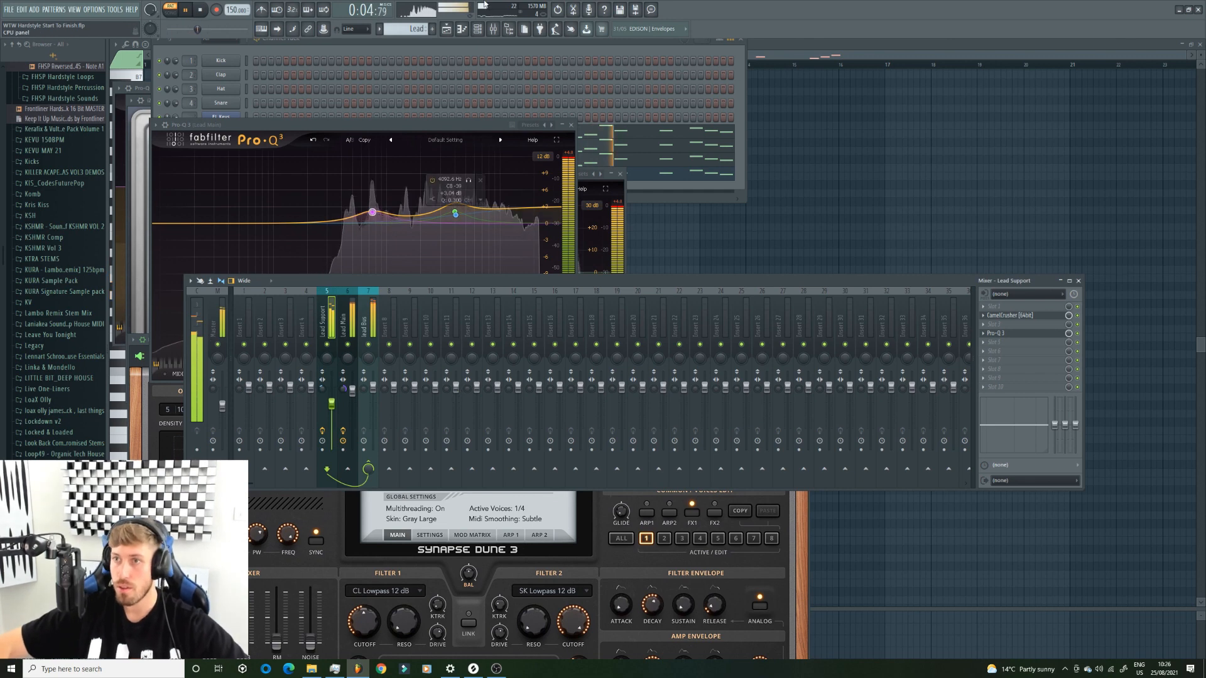
{"action": "left_click", "coordinate": [446, 29]}
{"action": "left_click_drag", "start_coordinate": [323, 84], "coordinate": [52, 49]}
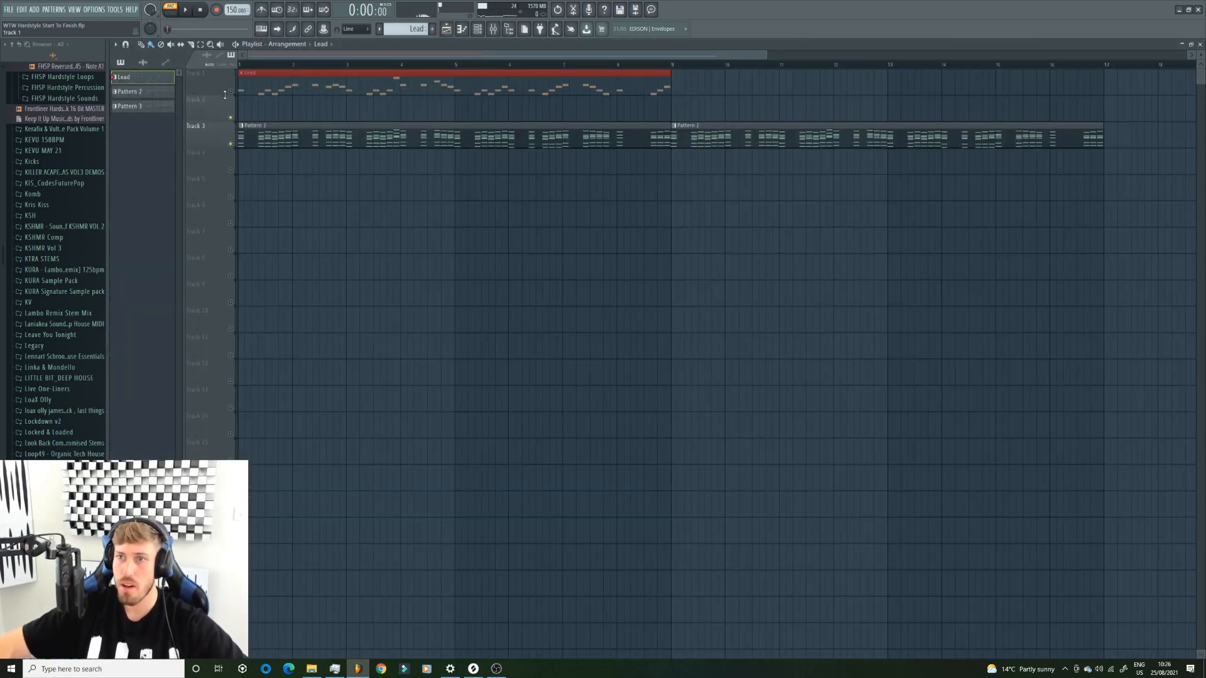
{"action": "key", "text": "space"}
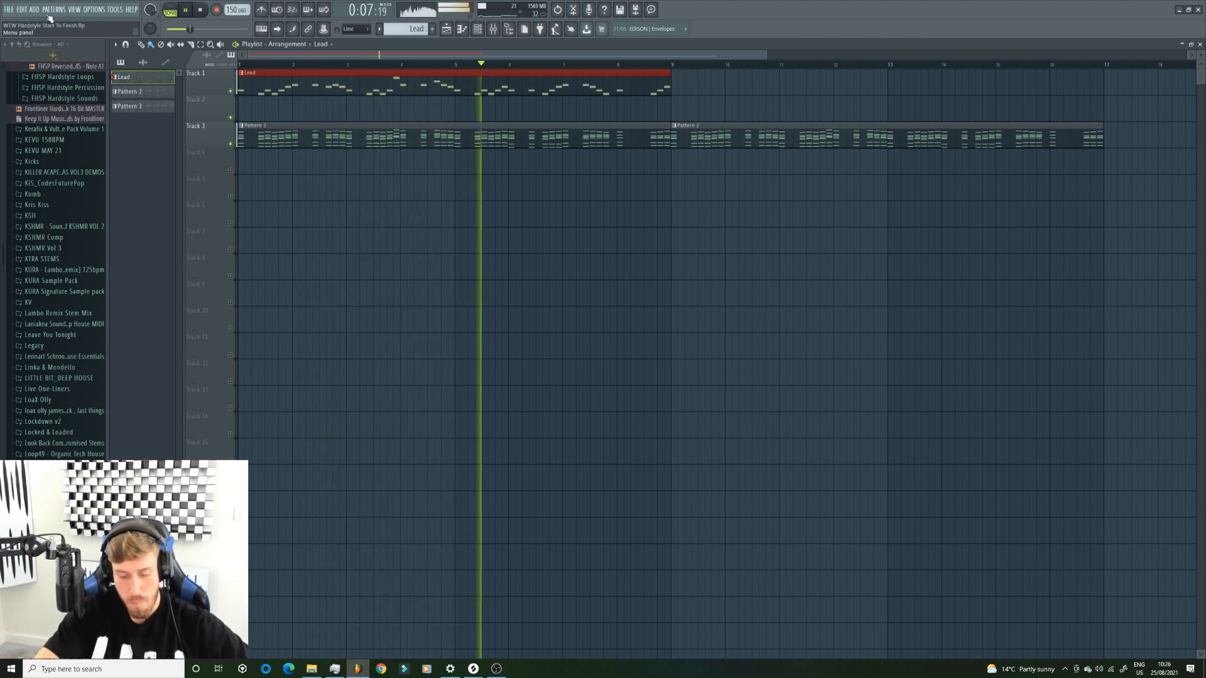
{"action": "key", "text": "space"}
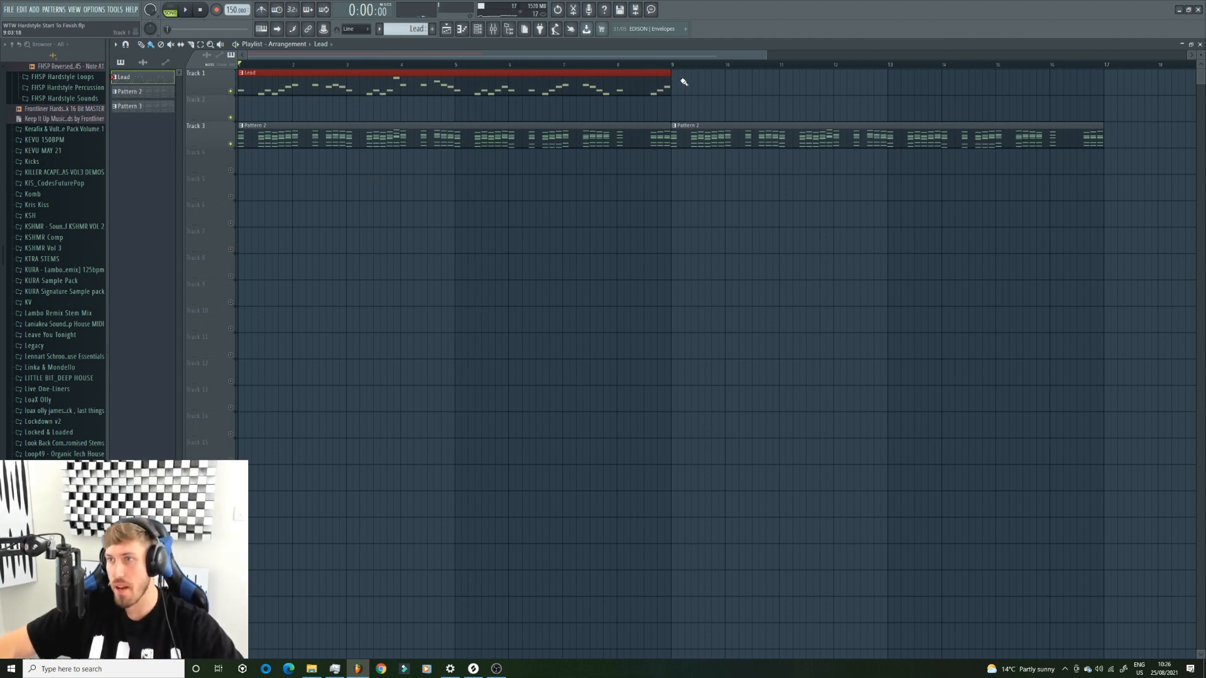
Mute Track 3 in the playlist and place a second Lead clip at bar 9 on Track 1
{"action": "left_click", "coordinate": [232, 144]}
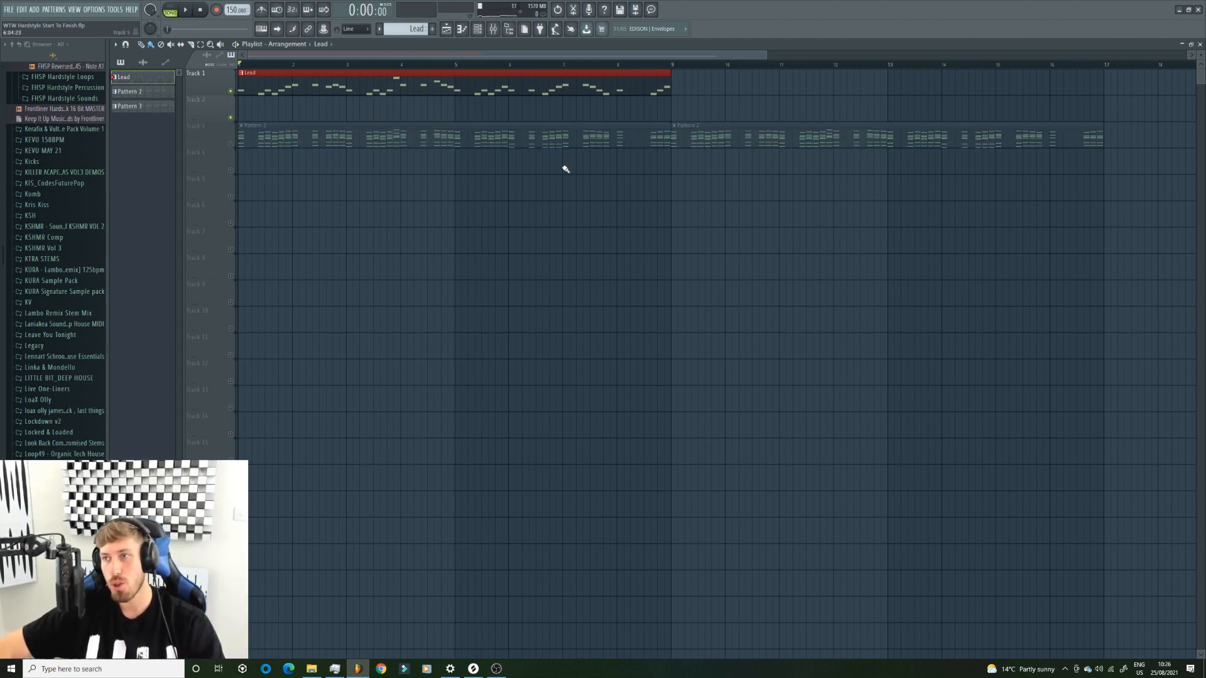
{"action": "left_click_drag", "start_coordinate": [767, 55], "coordinate": [1070, 59]}
{"action": "left_click", "coordinate": [700, 110]}
{"action": "left_click", "coordinate": [375, 64]}
Insert ArtsAcoustic Reverb in the second effect slot of the Lead Bus mixer track
{"action": "left_click", "coordinate": [493, 29]}
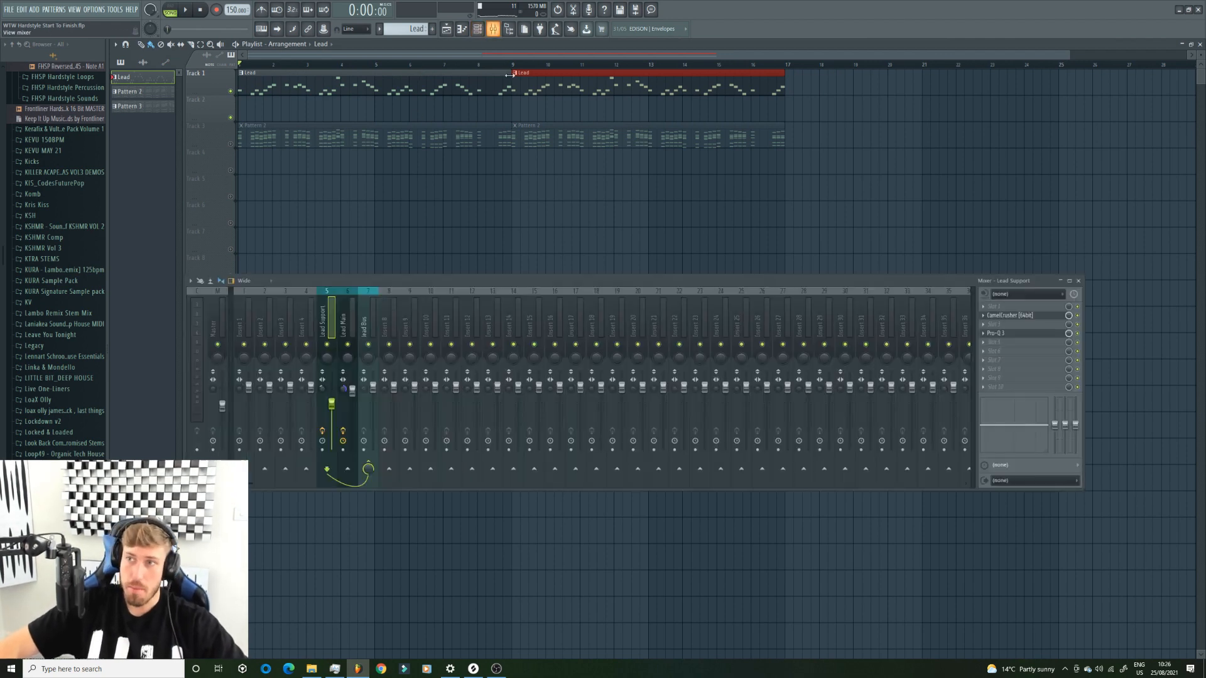
{"action": "left_click", "coordinate": [366, 311]}
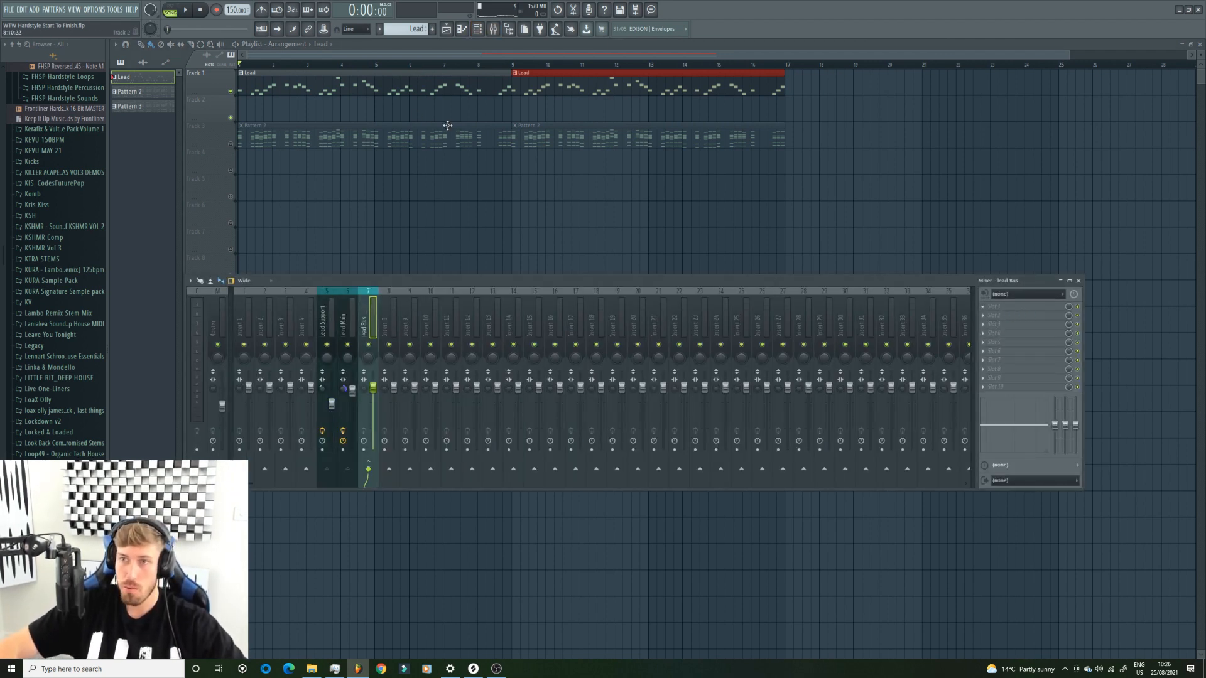
{"action": "key", "text": "F9"}
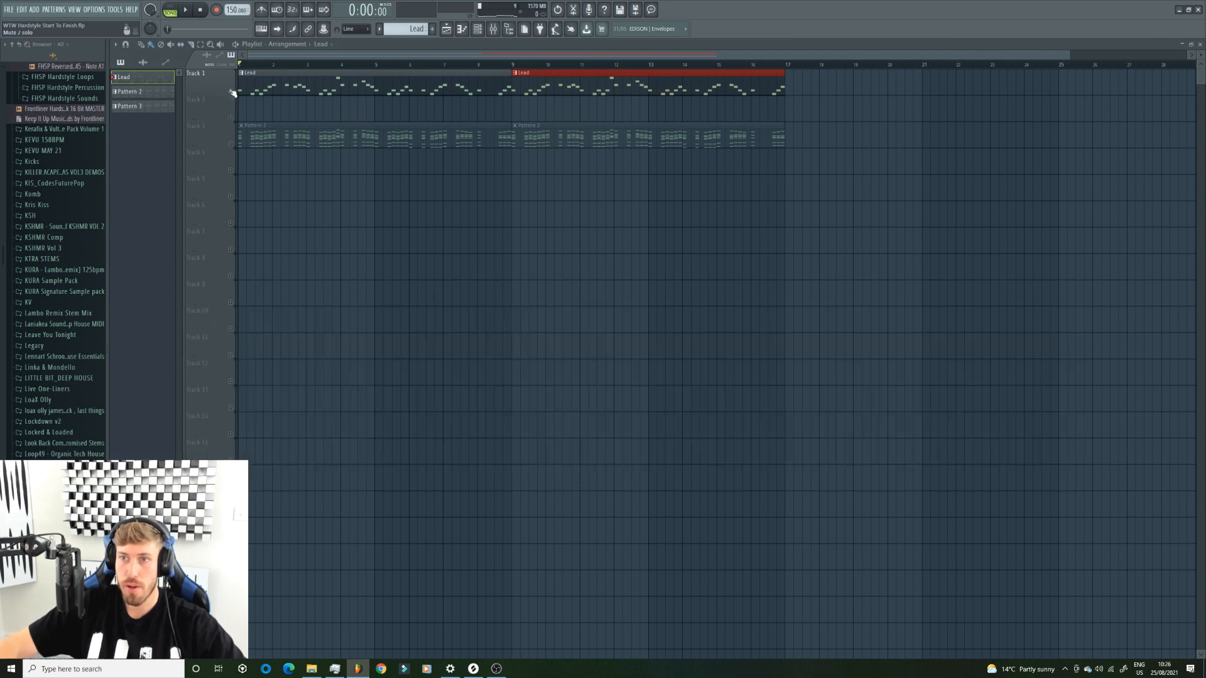
{"action": "left_click", "coordinate": [495, 30]}
{"action": "left_click", "coordinate": [1021, 316]}
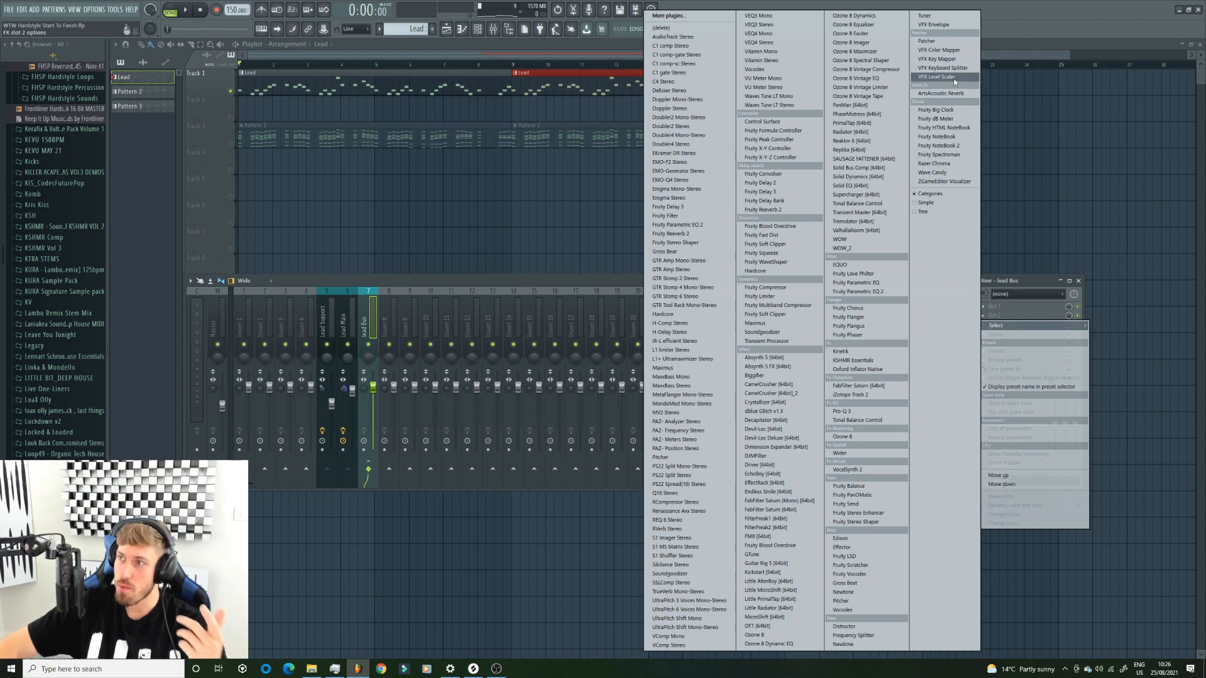
{"action": "left_click", "coordinate": [949, 93]}
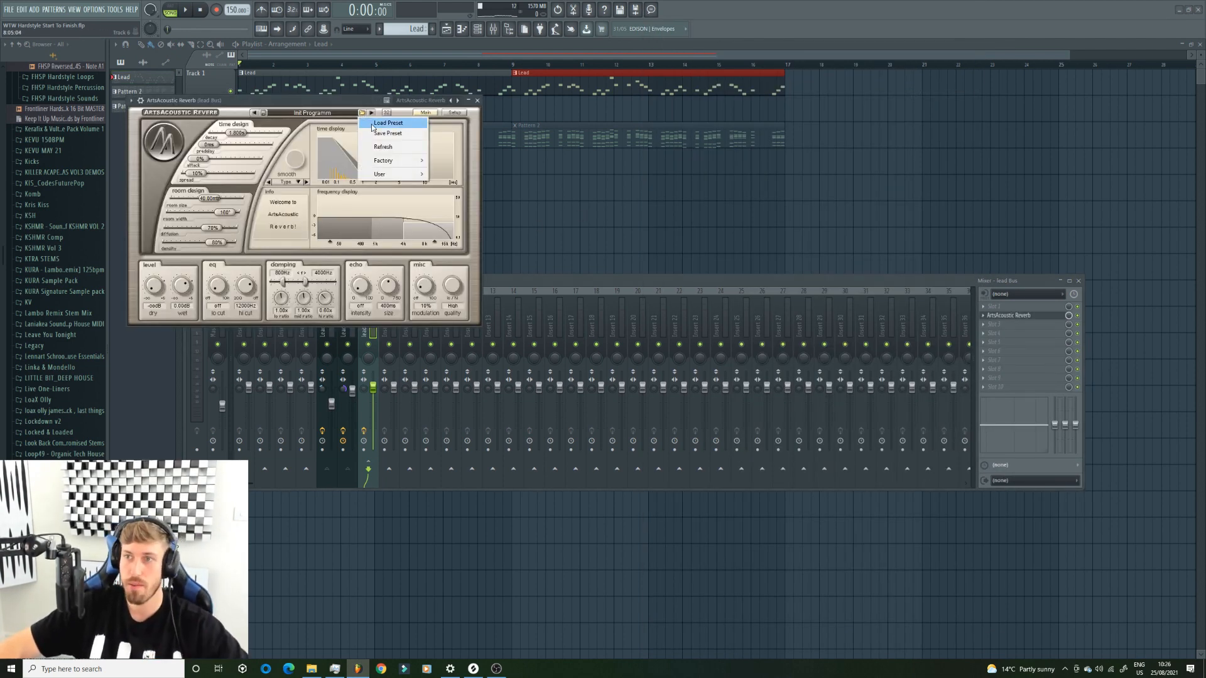
Load the W&W Reverb preset and, during playback, set its low cut to 326 Hz and high cut to about 6.9 kHz
{"action": "left_click", "coordinate": [388, 123]}
{"action": "double_click", "coordinate": [188, 165]}
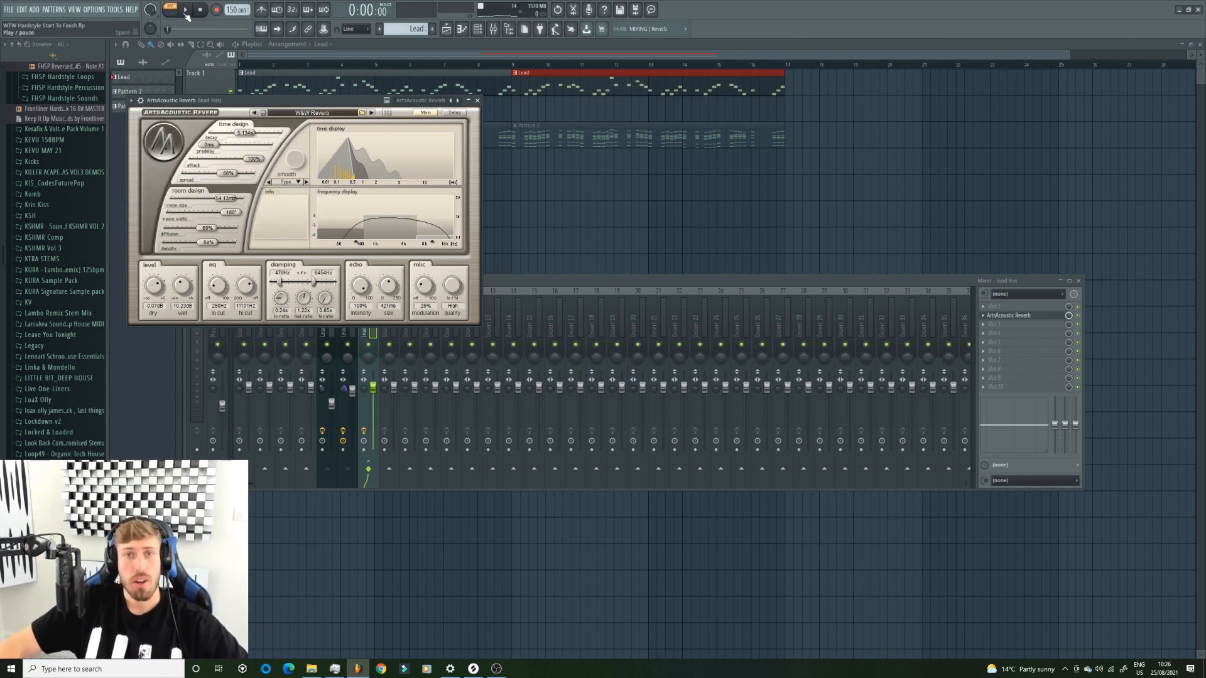
{"action": "left_click", "coordinate": [186, 11]}
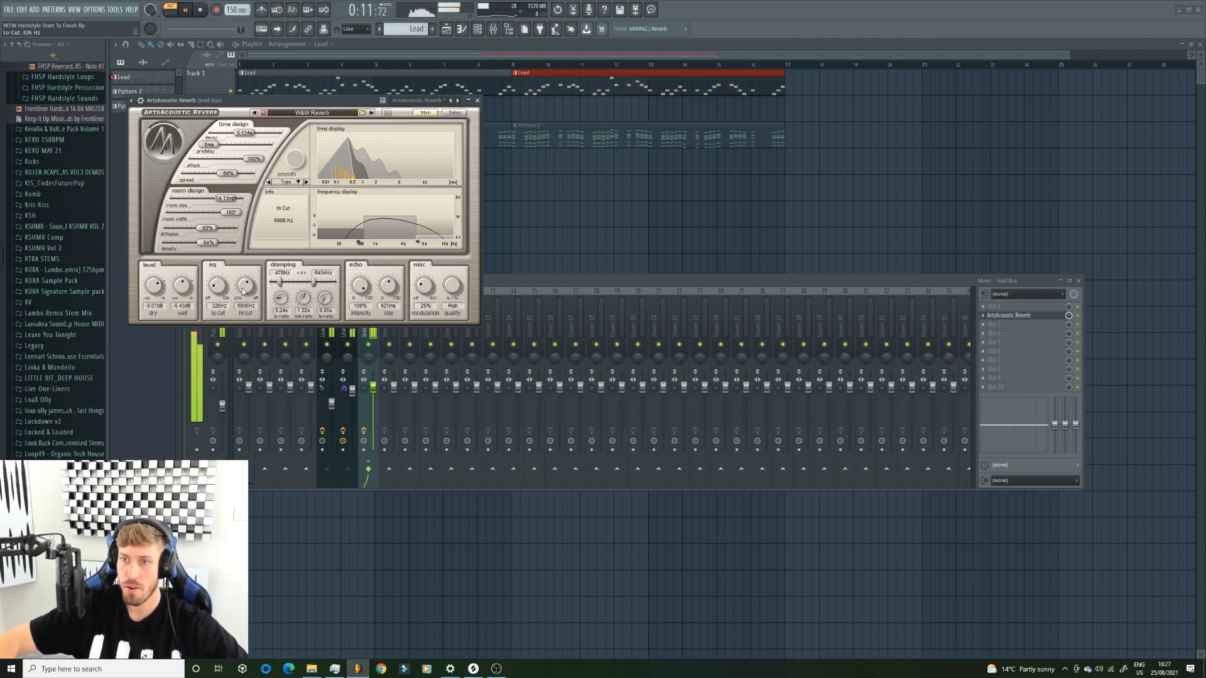
Add Fruity peak controller to Lead Bus slot 1 and link the reverb's mix level to Peak ctrl - Peak with another mapping formula
{"action": "left_click", "coordinate": [989, 313]}
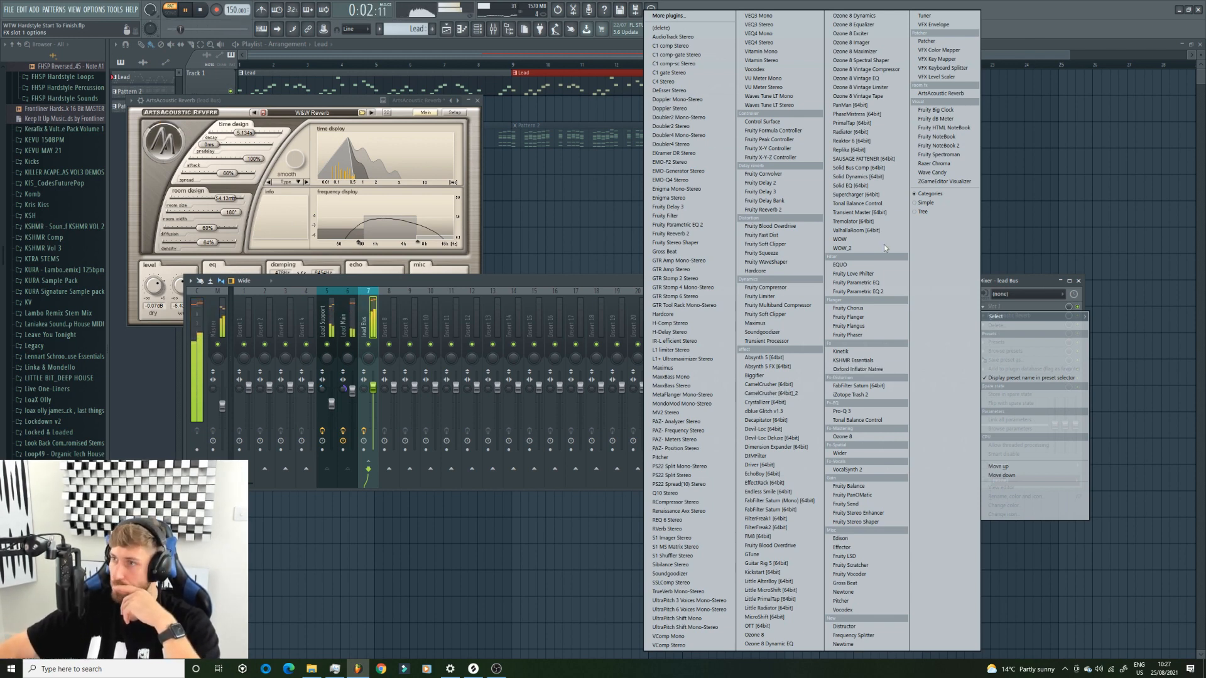
{"action": "left_click", "coordinate": [770, 139]}
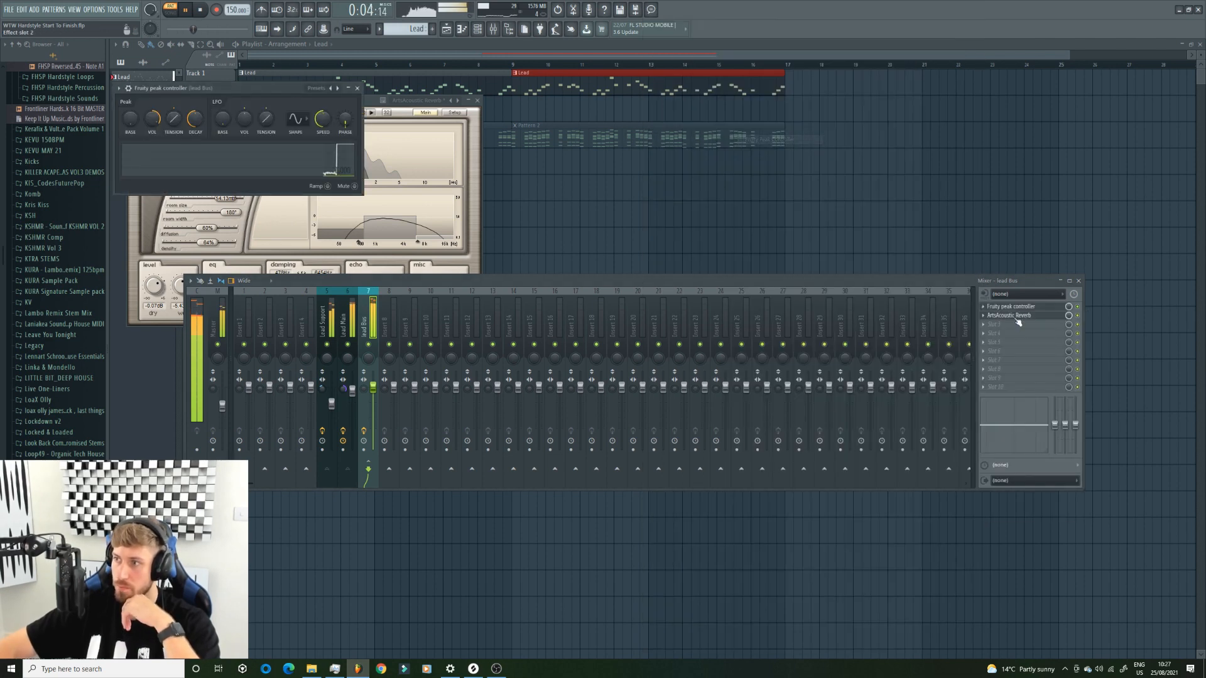
{"action": "right_click", "coordinate": [1071, 409]}
{"action": "left_click", "coordinate": [1095, 402]}
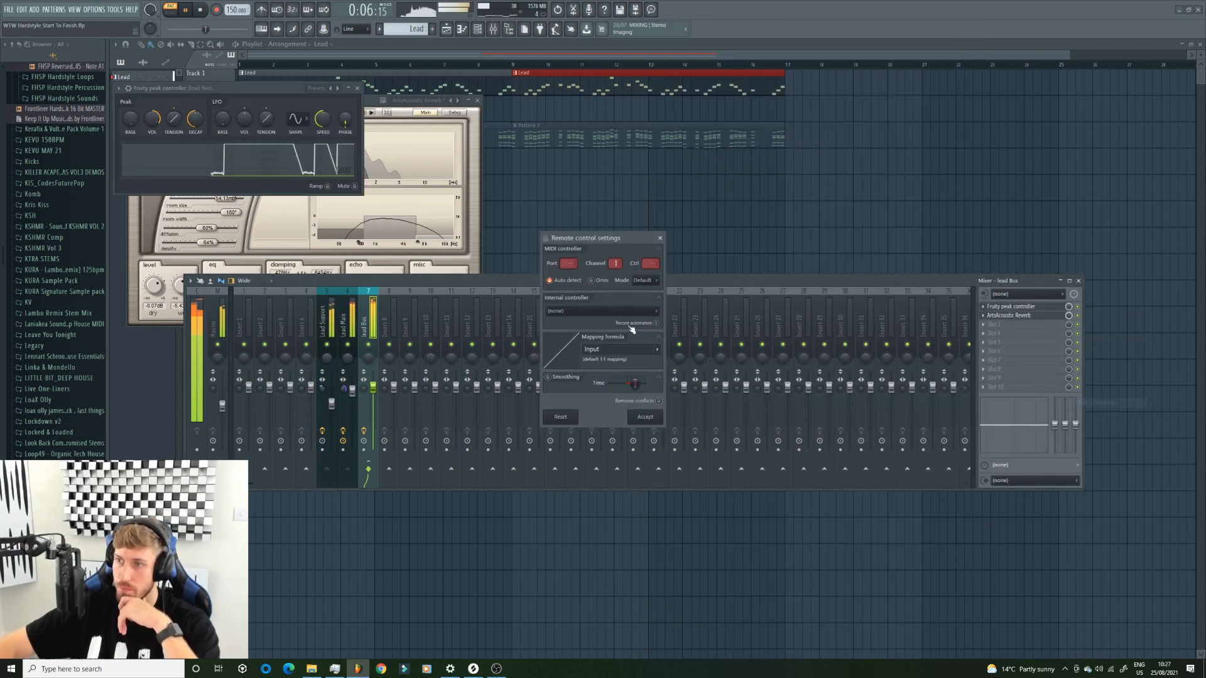
{"action": "left_click", "coordinate": [619, 311]}
{"action": "left_click", "coordinate": [590, 353]}
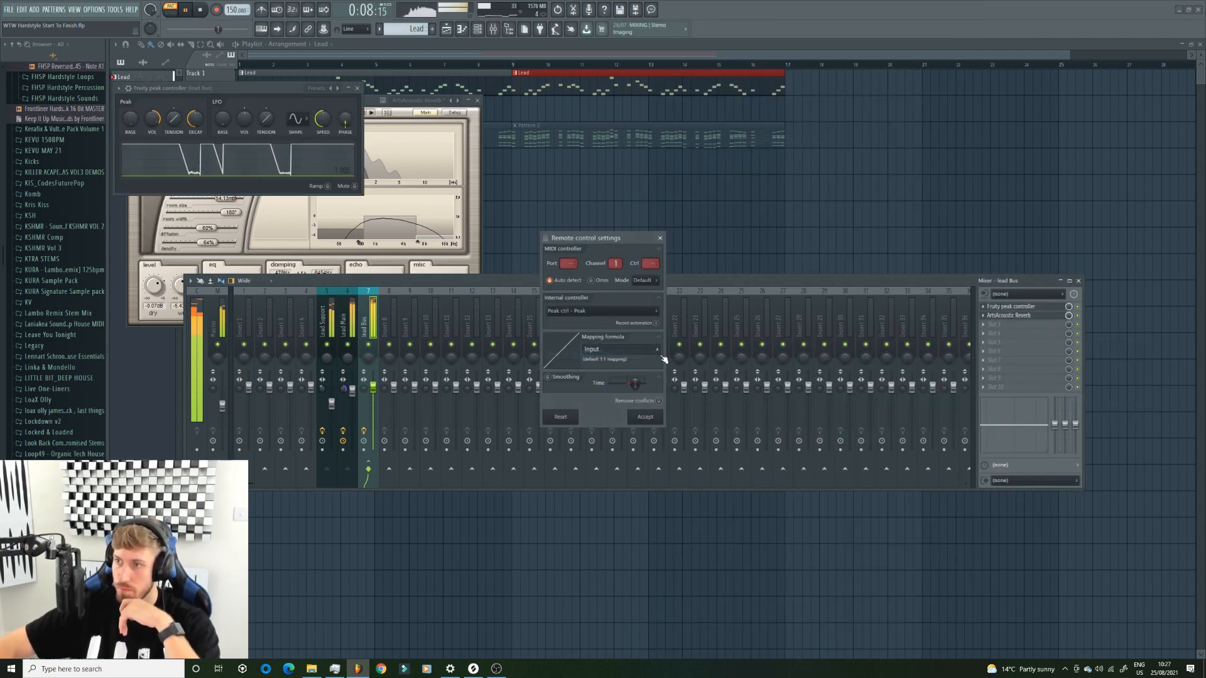
{"action": "left_click", "coordinate": [657, 350]}
{"action": "left_click", "coordinate": [673, 379]}
{"action": "left_click", "coordinate": [648, 416]}
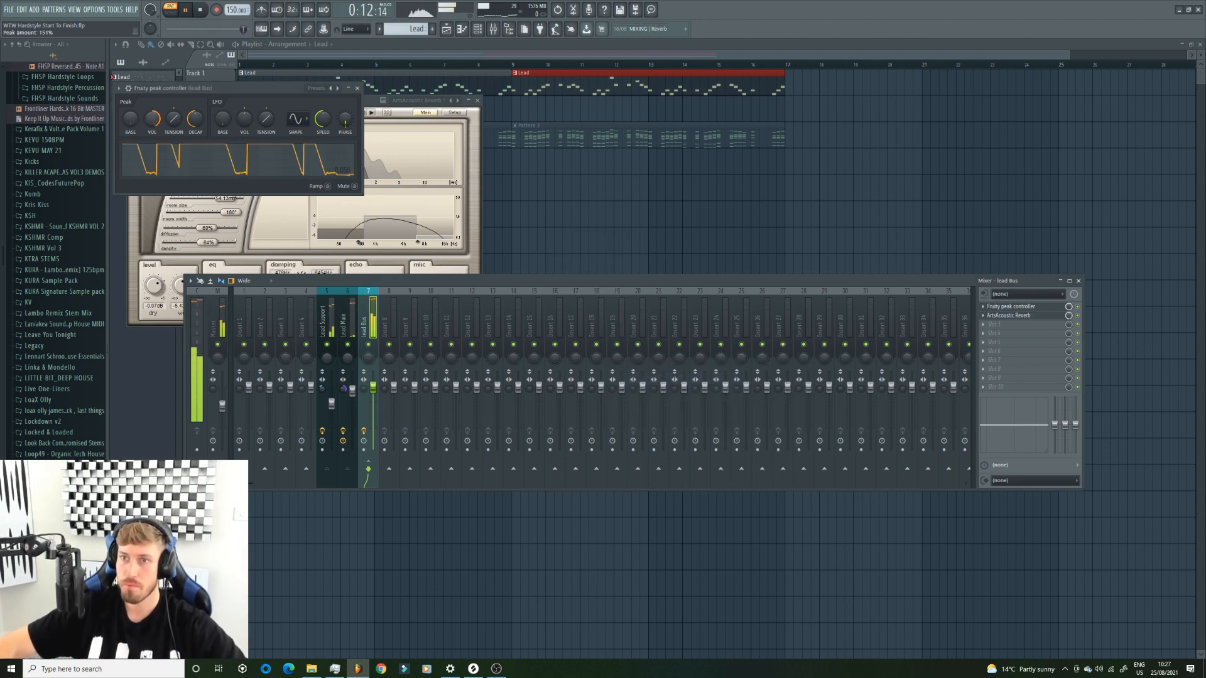
Tune the peak controller's base and tension during playback, and move its window and the mixer clear of the reverb
{"action": "left_click_drag", "start_coordinate": [132, 123], "coordinate": [142, 90]}
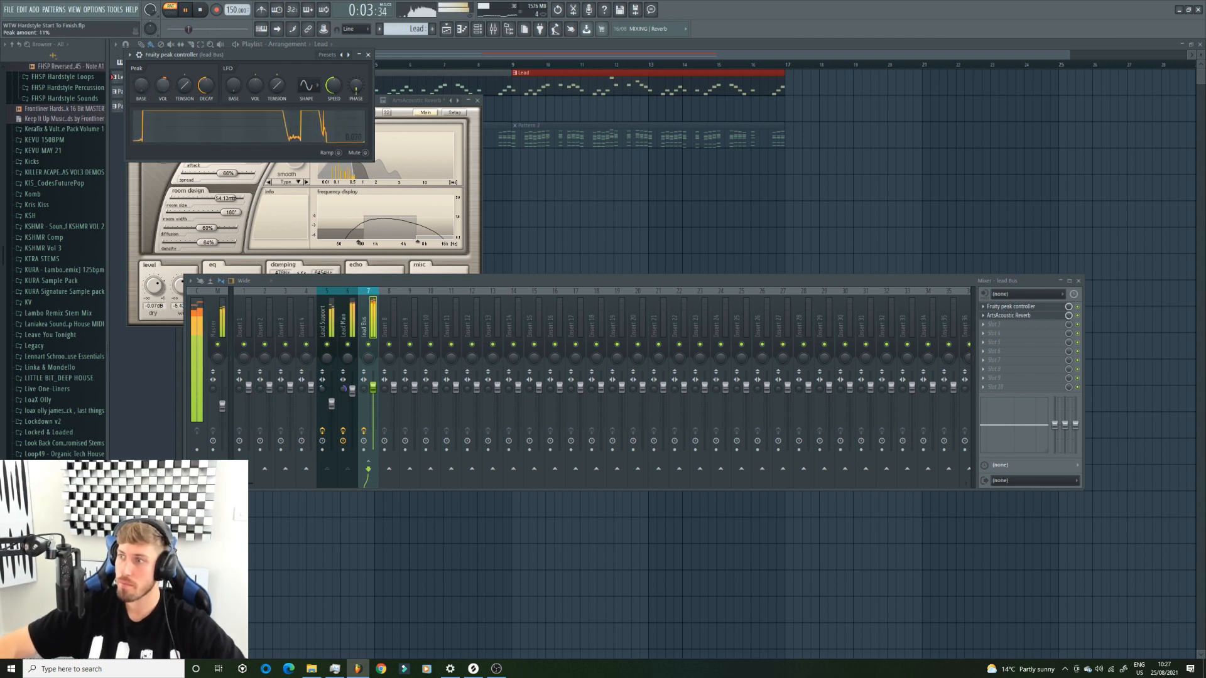
{"action": "left_click_drag", "start_coordinate": [150, 92], "coordinate": [142, 98]}
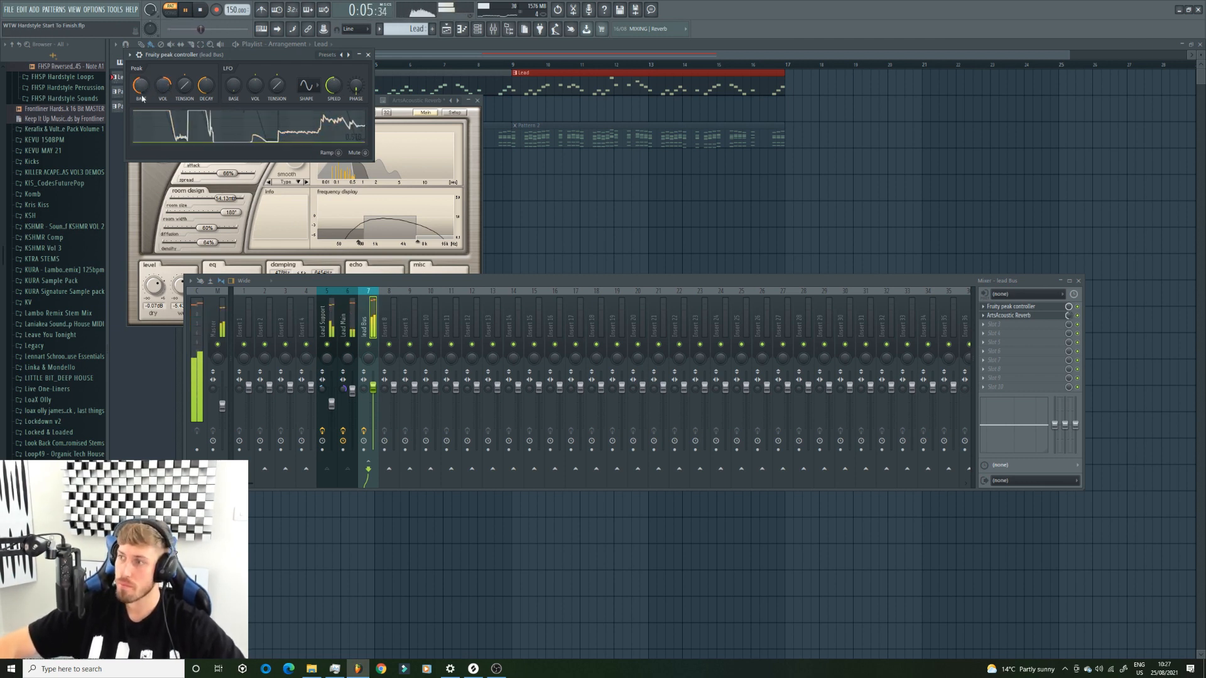
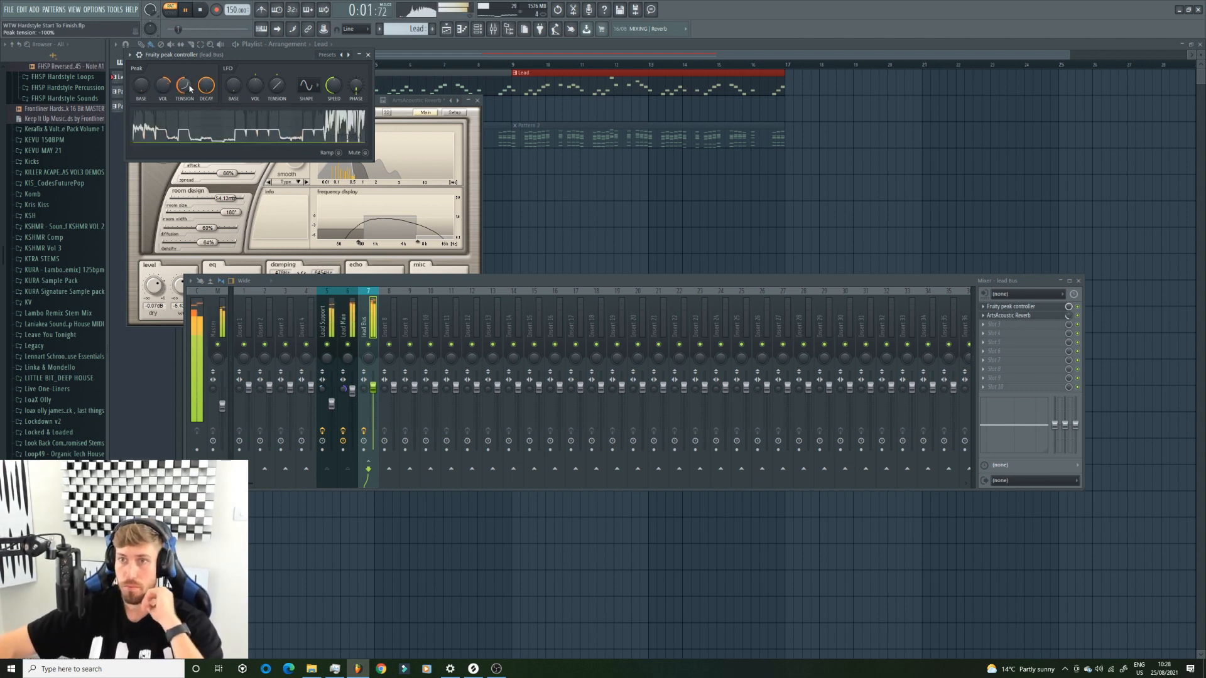
{"action": "left_click_drag", "start_coordinate": [190, 90], "coordinate": [178, 95]}
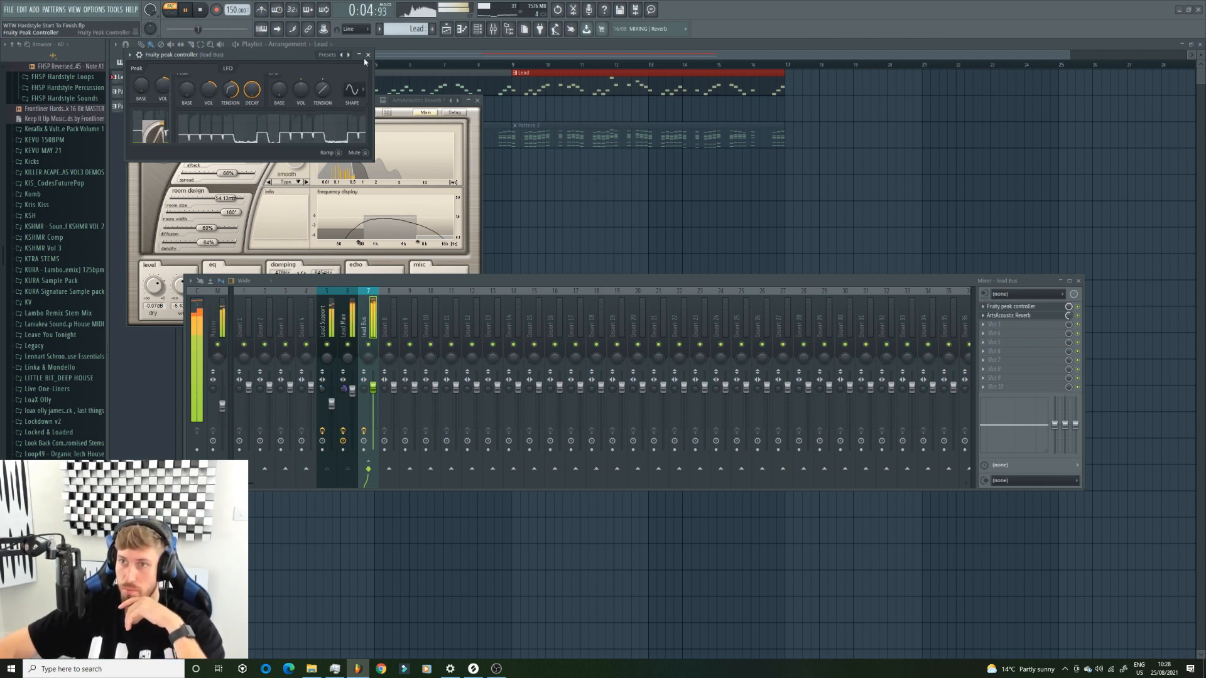
{"action": "left_click_drag", "start_coordinate": [189, 55], "coordinate": [694, 42]}
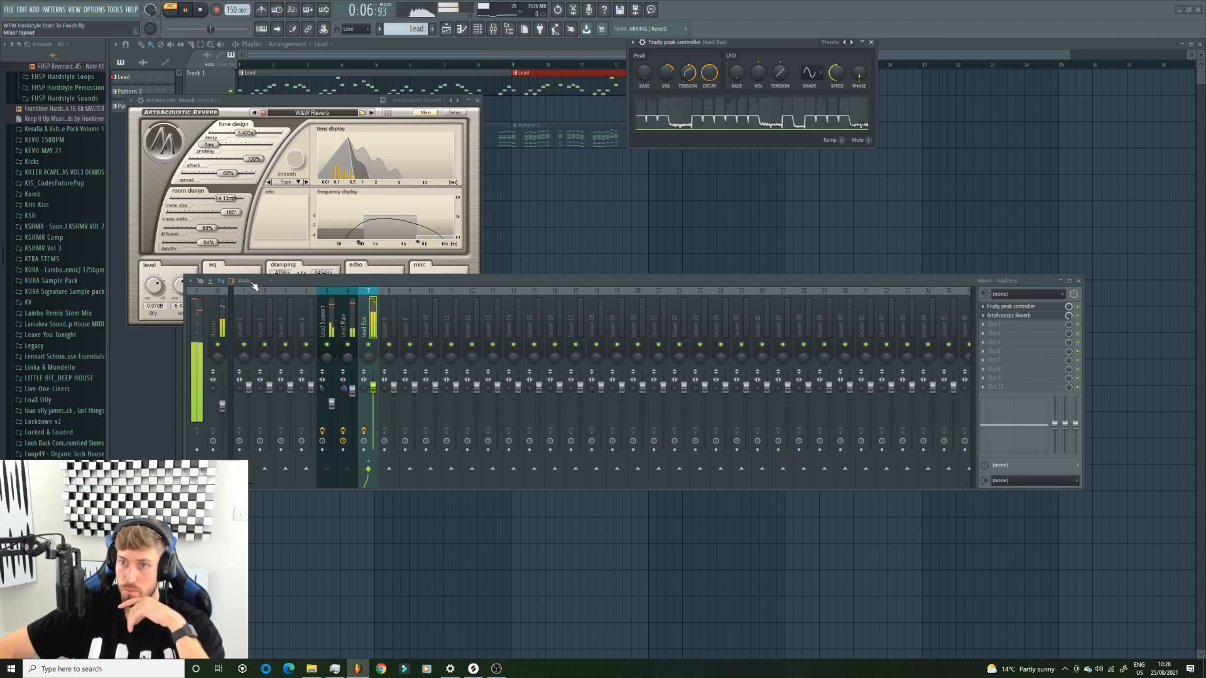
{"action": "left_click_drag", "start_coordinate": [211, 281], "coordinate": [181, 398]}
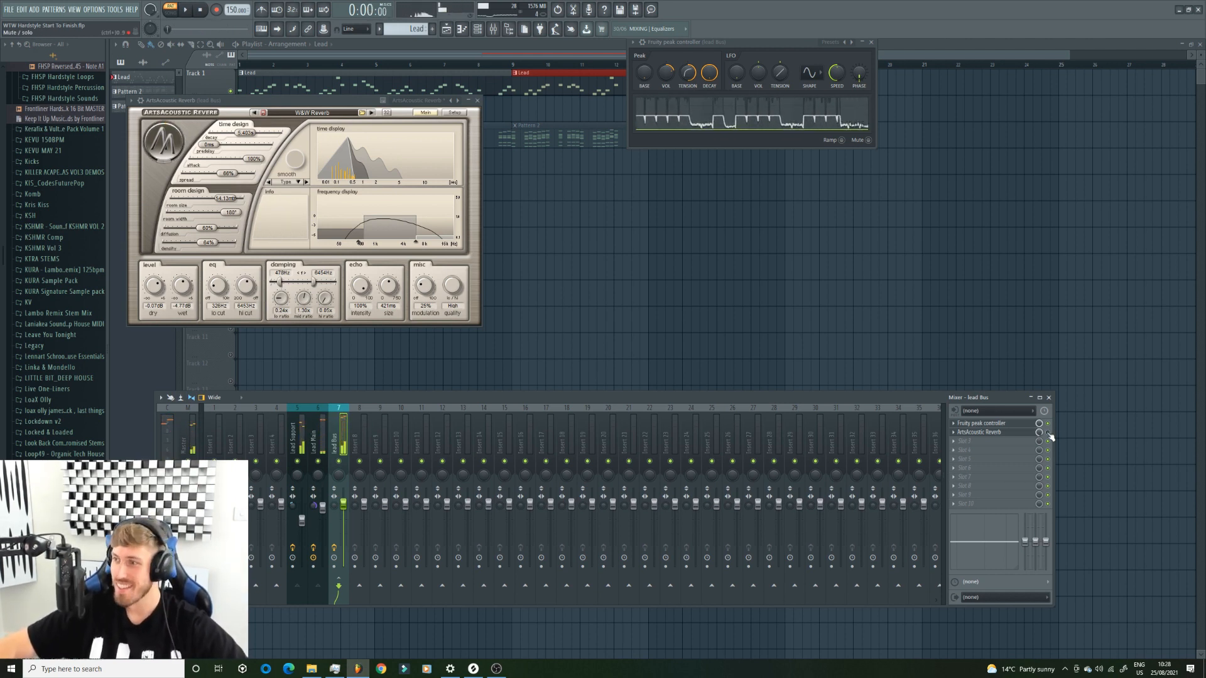
Play the song and fine-tune the peak volume amount of the Fruity peak controller on the Lead Bus
{"action": "key", "text": "F12"}
{"action": "key", "text": "l"}
{"action": "key", "text": "space"}
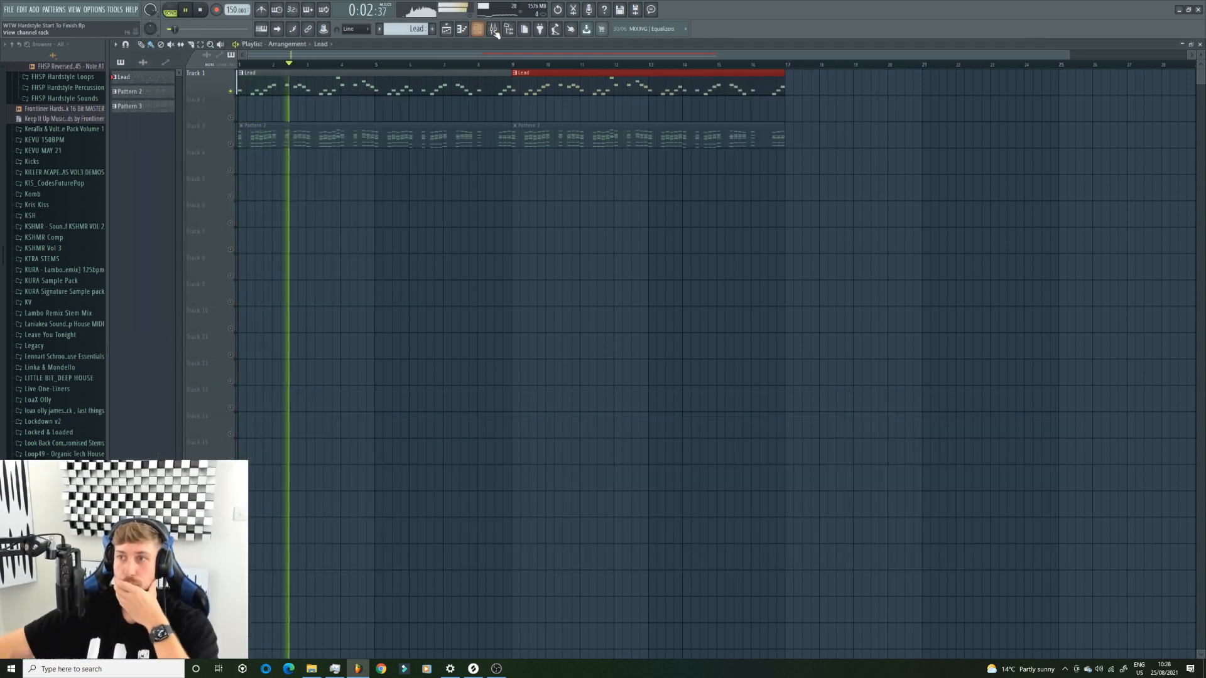
{"action": "key", "text": "F9"}
{"action": "left_click", "coordinate": [999, 424]}
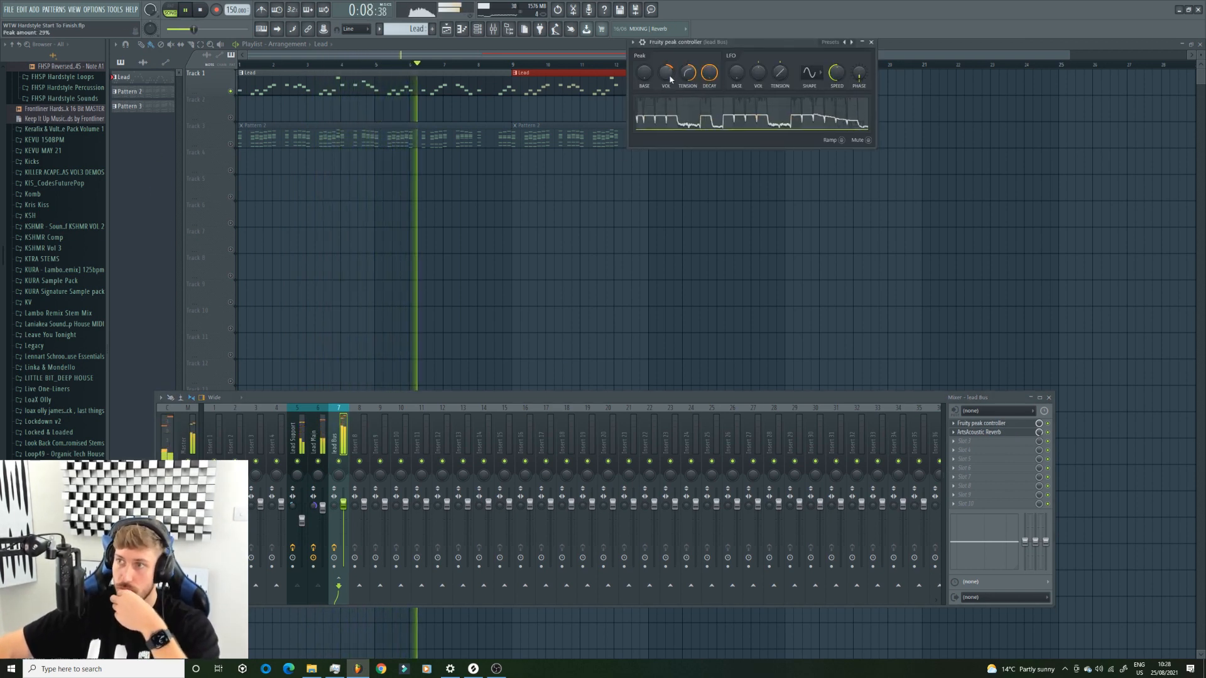
{"action": "left_click_drag", "start_coordinate": [671, 80], "coordinate": [667, 83]}
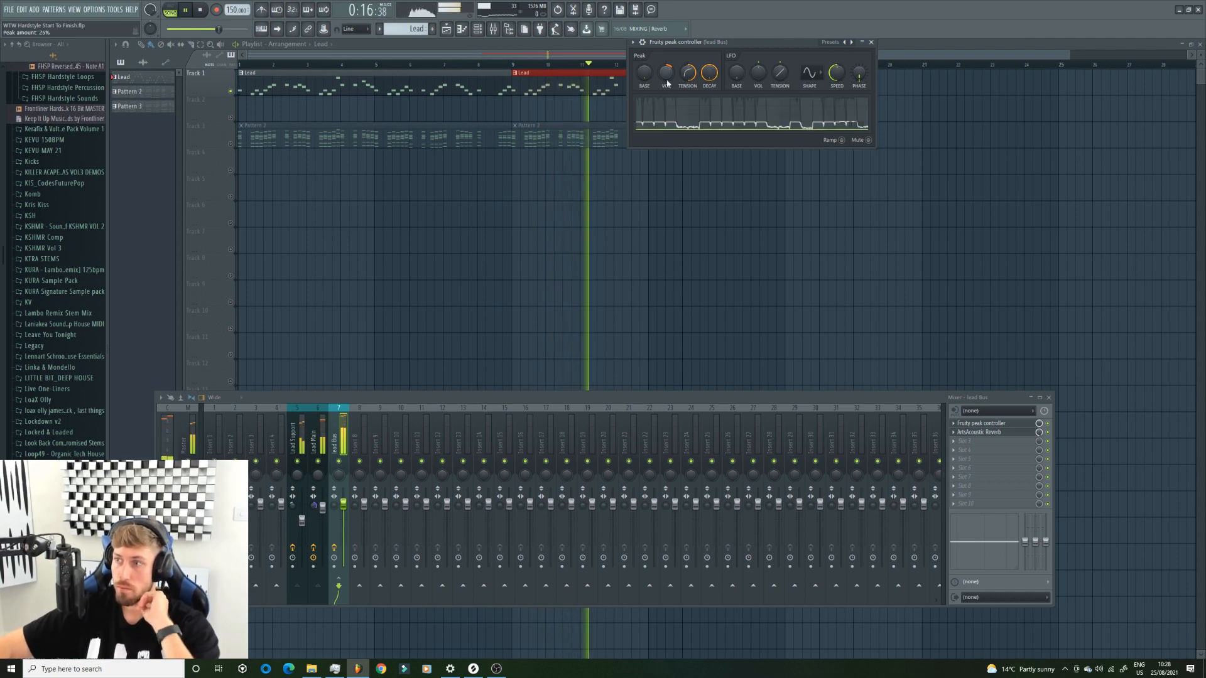
Create an automation clip for the wet level of the ArtsAcoustic Reverb on the Lead Bus
{"action": "left_click", "coordinate": [999, 433]}
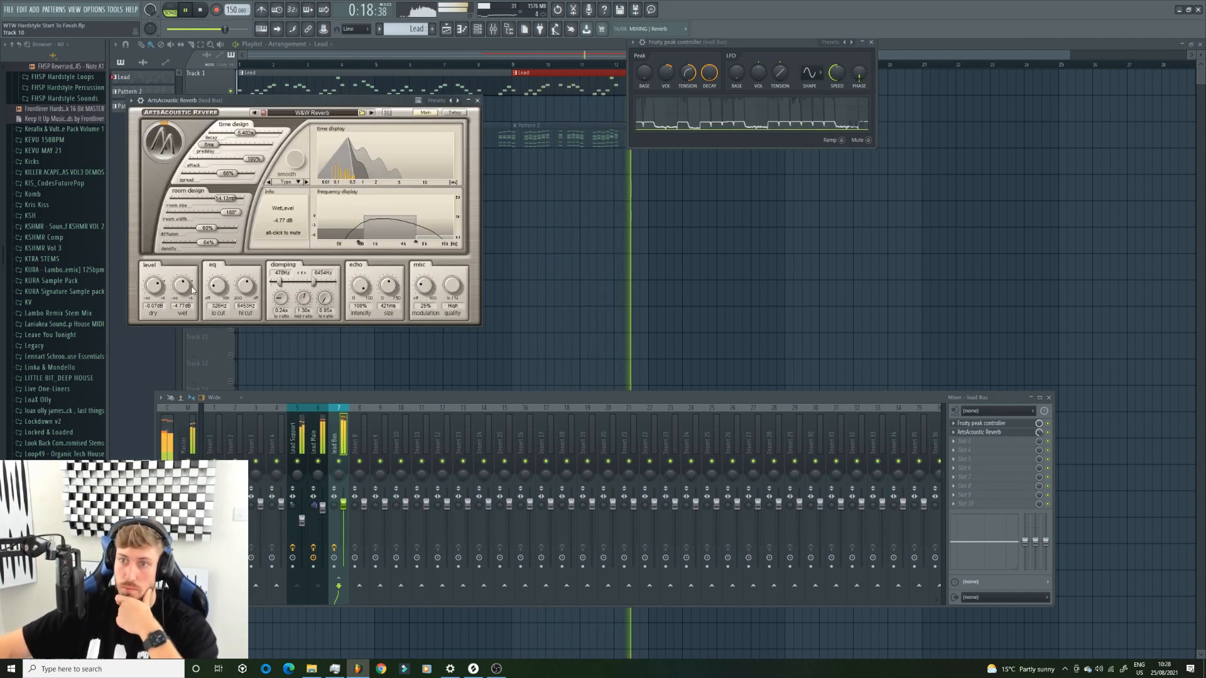
{"action": "left_click_drag", "start_coordinate": [187, 289], "coordinate": [184, 288]}
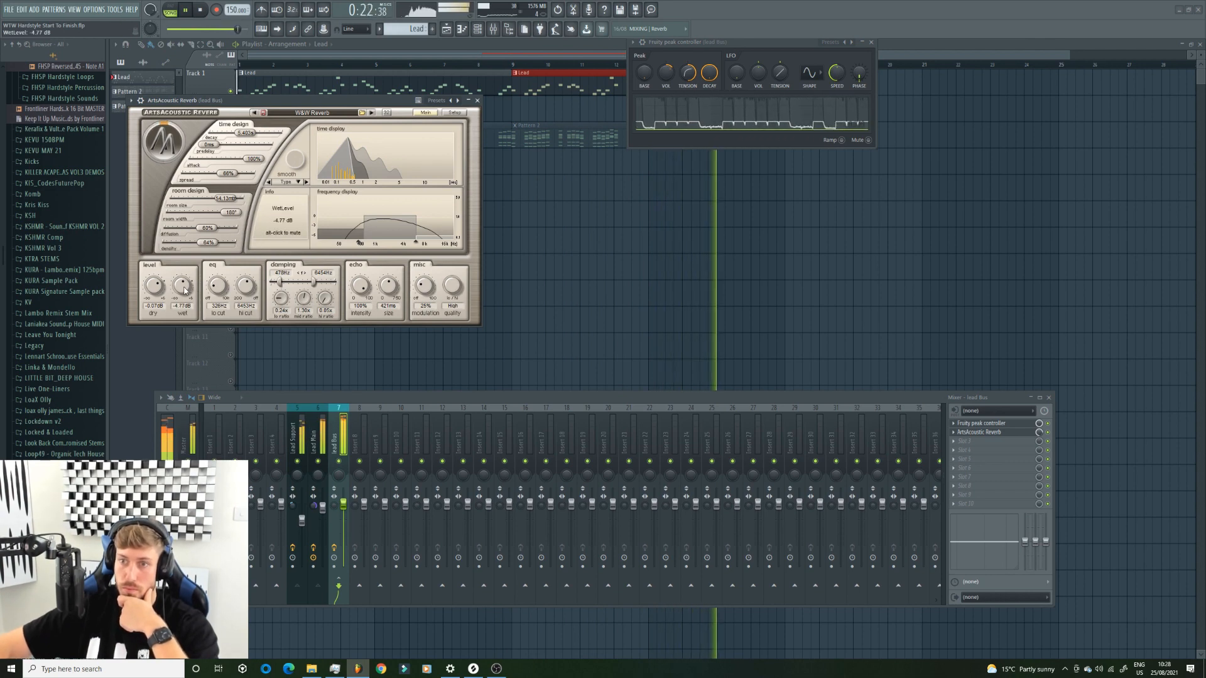
{"action": "left_click", "coordinate": [114, 9]}
{"action": "left_click", "coordinate": [260, 173]}
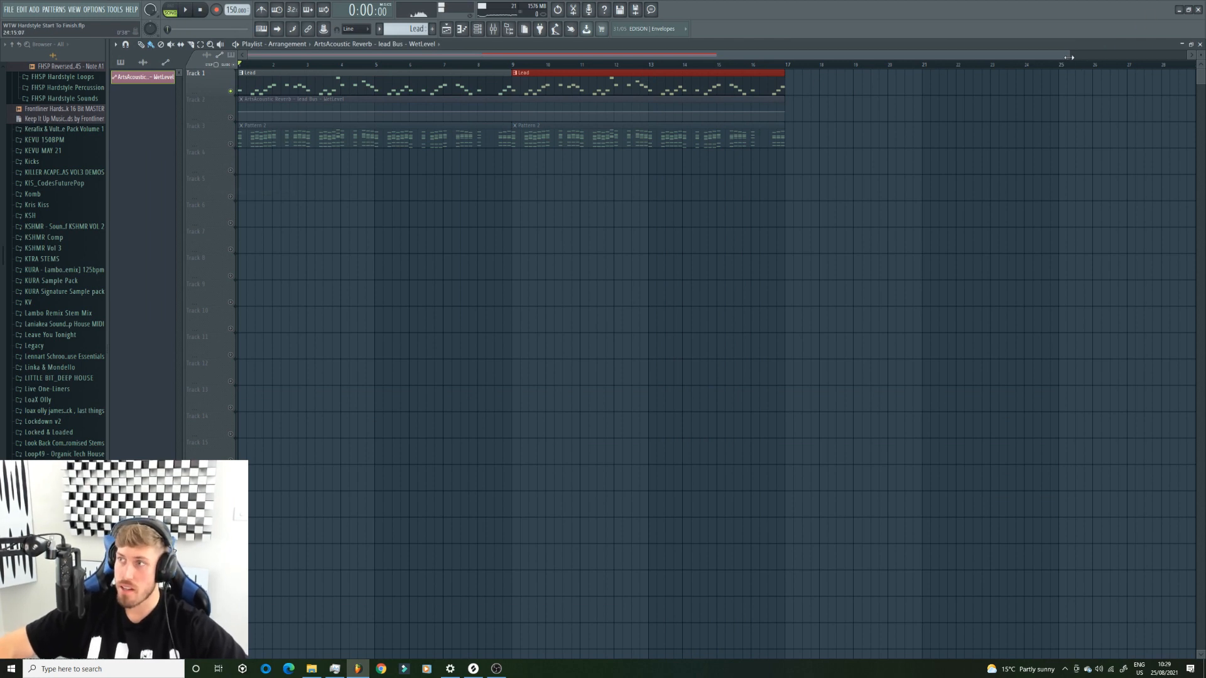
Shape a curved wet-level rise from 1:01 to 1:07, dropping back to the copied starting value of 54%
{"action": "left_click_drag", "start_coordinate": [1068, 58], "coordinate": [699, 56]}
{"action": "right_click", "coordinate": [242, 116]}
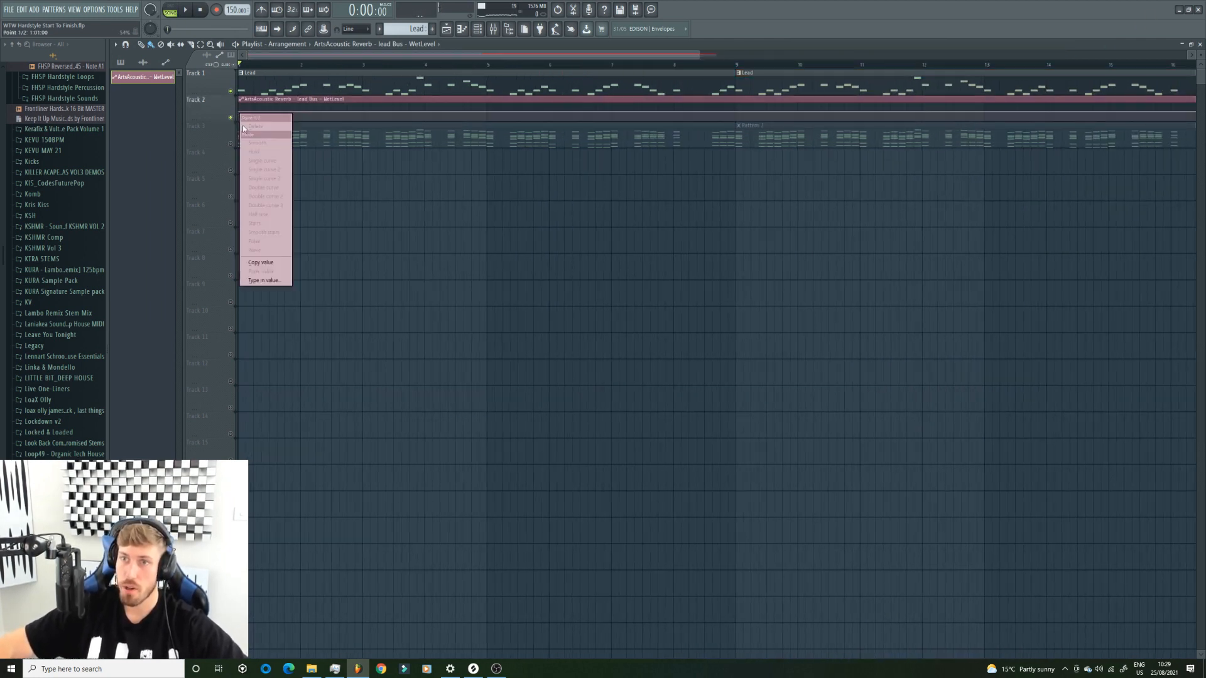
{"action": "left_click", "coordinate": [270, 264]}
{"action": "mouse_move", "coordinate": [261, 111]}
{"action": "left_mouse_down"}
{"action": "mouse_move", "coordinate": [261, 100]}
{"action": "mouse_move", "coordinate": [261, 113]}
{"action": "left_mouse_up"}
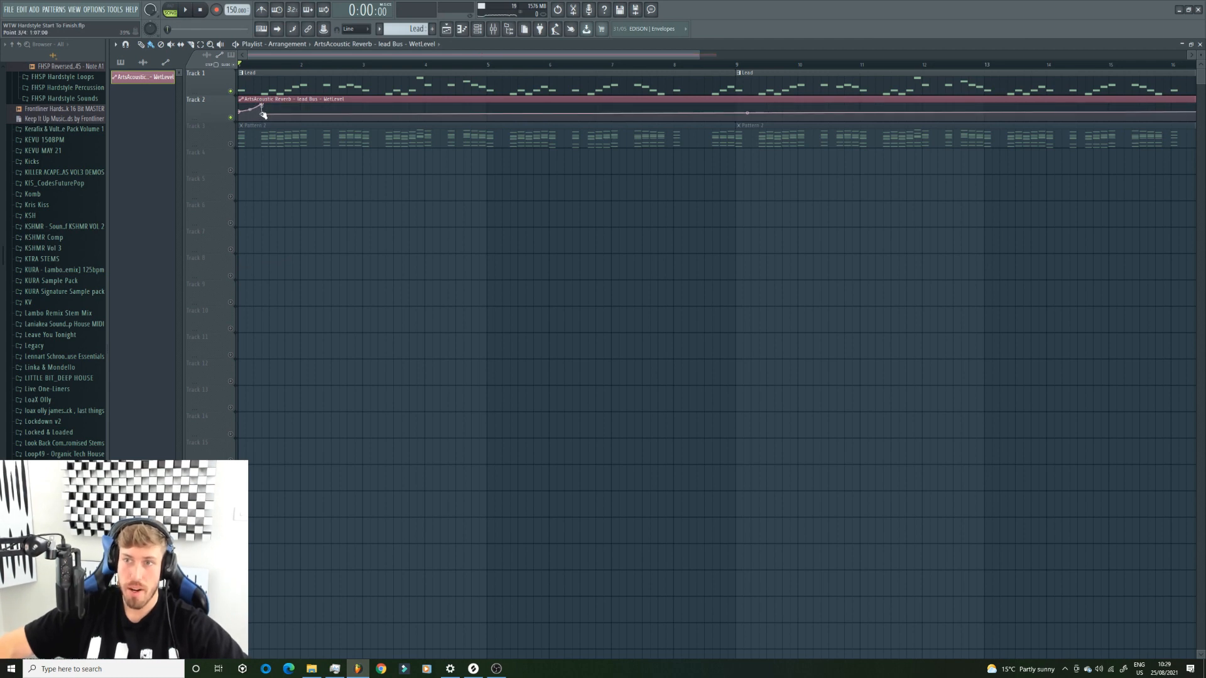
{"action": "right_click", "coordinate": [262, 113]}
{"action": "left_click", "coordinate": [306, 279]}
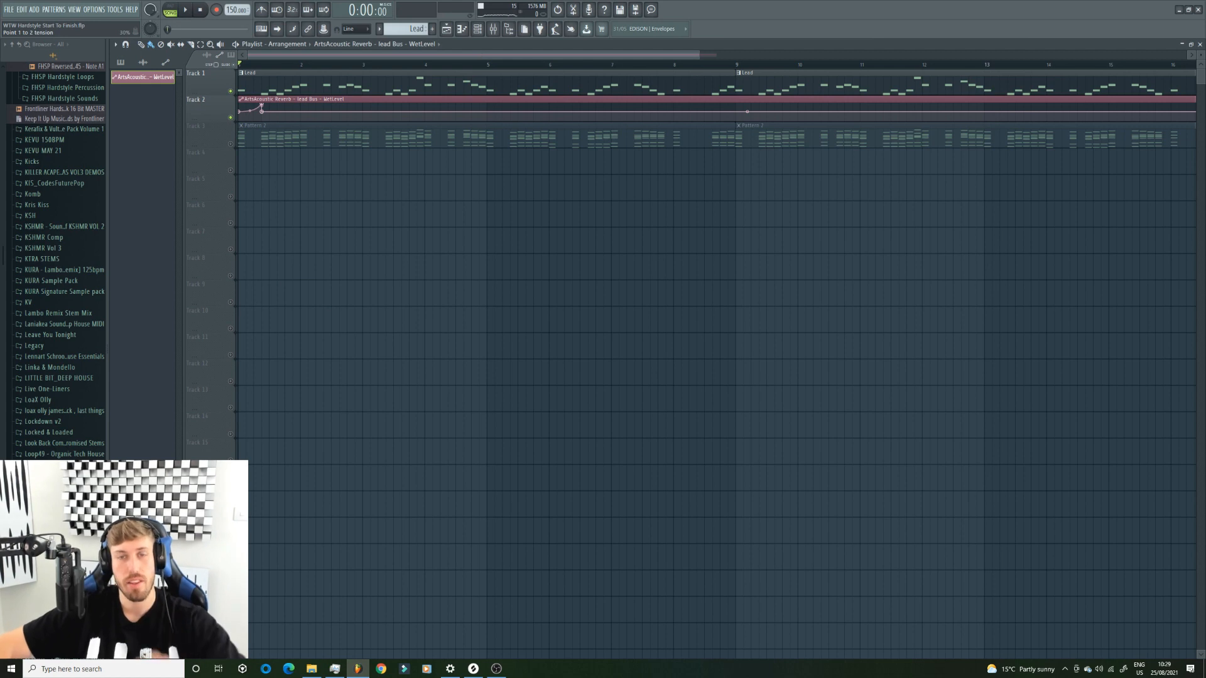
Add a second wet-level rise from 2:01 to a 100% peak at 2:07, pasting the 54% value before and after it
{"action": "left_click", "coordinate": [301, 112]}
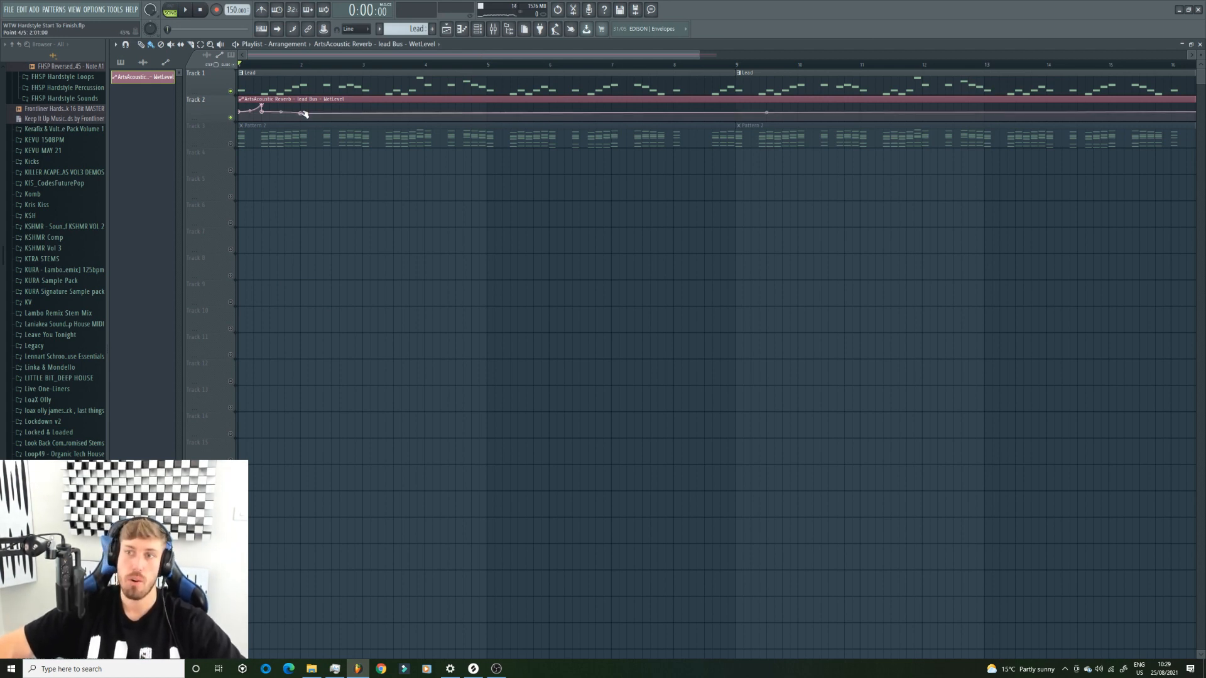
{"action": "right_click", "coordinate": [301, 112]}
{"action": "left_click", "coordinate": [331, 273]}
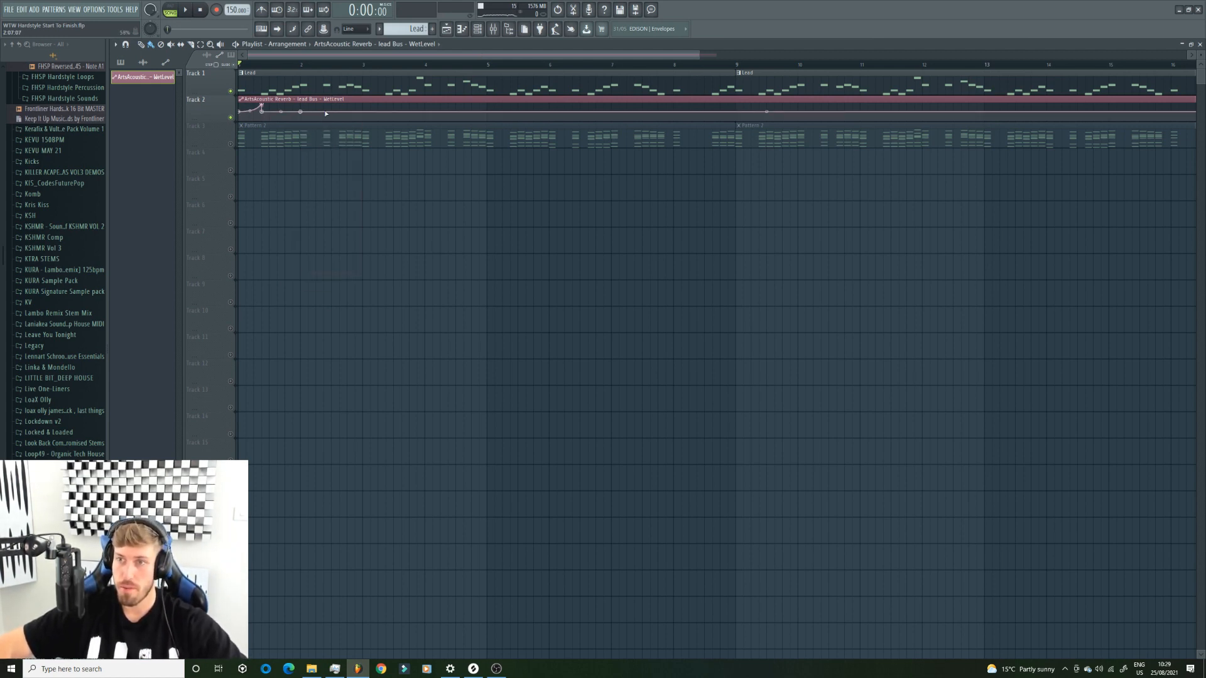
{"action": "left_click_drag", "start_coordinate": [326, 114], "coordinate": [327, 103]}
{"action": "right_click", "coordinate": [326, 111]}
{"action": "left_click", "coordinate": [367, 273]}
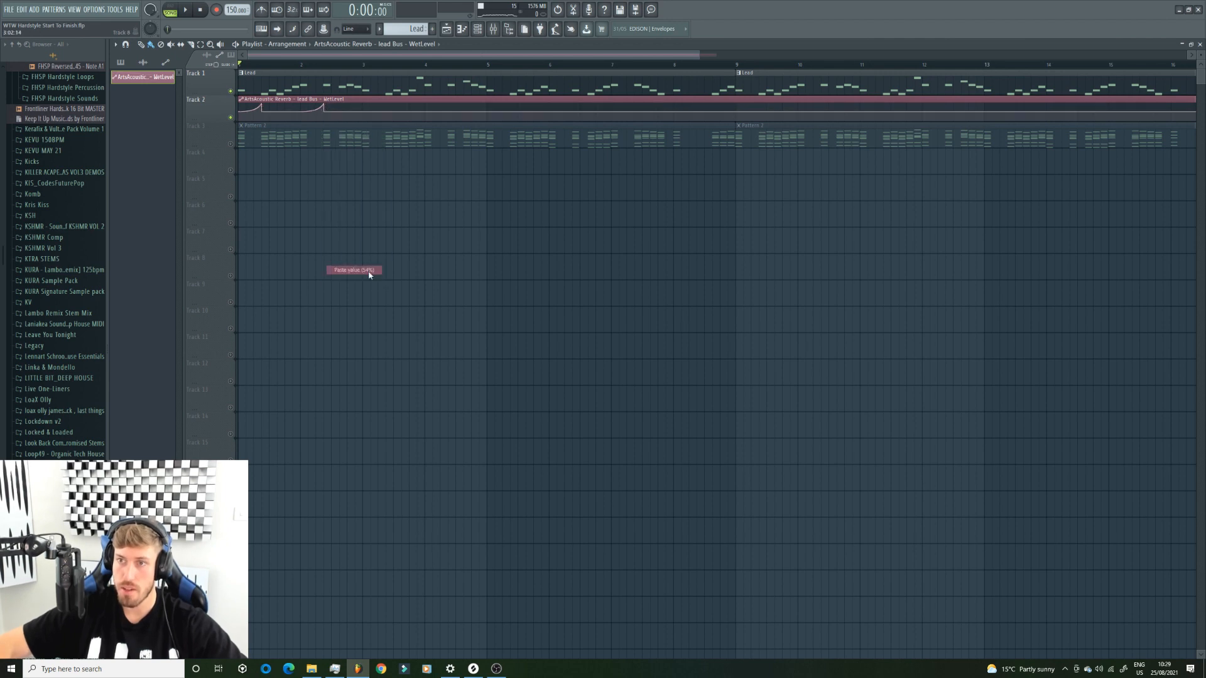
Audition the wet-level automation, slice its clip just after the second rise and delete the remainder
{"action": "key", "text": "space"}
{"action": "key", "text": "space"}
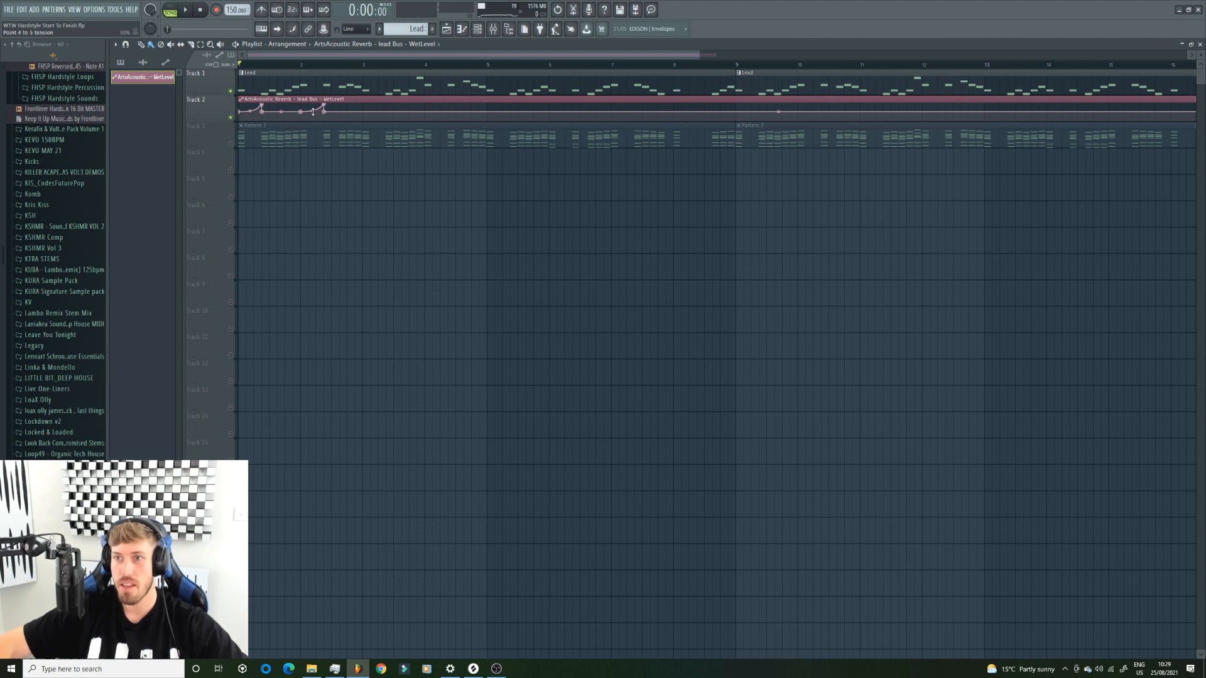
{"action": "key", "text": "space"}
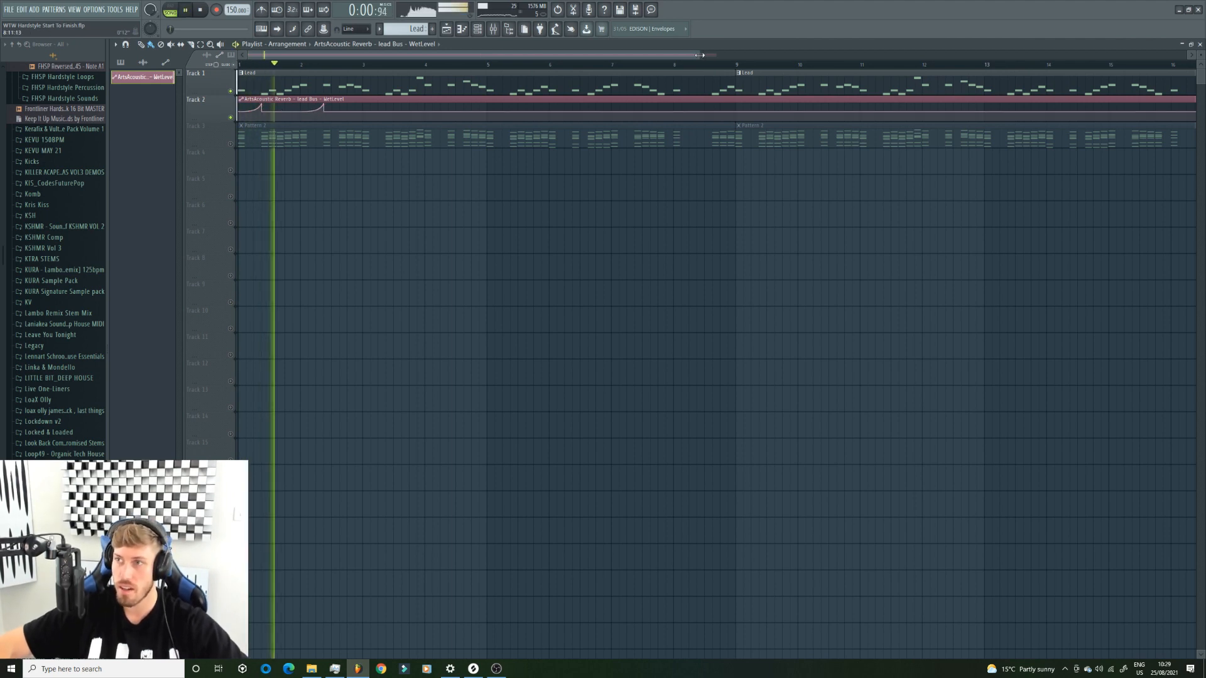
{"action": "left_click_drag", "start_coordinate": [699, 55], "coordinate": [953, 46]}
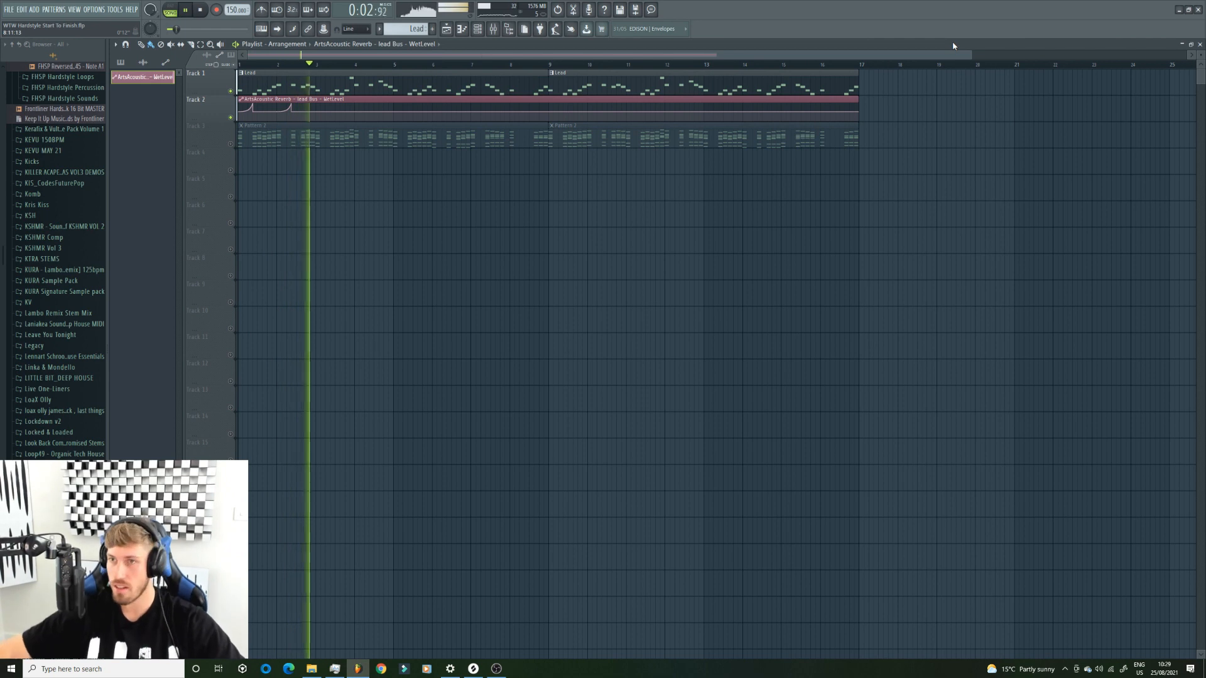
{"action": "key", "text": "space"}
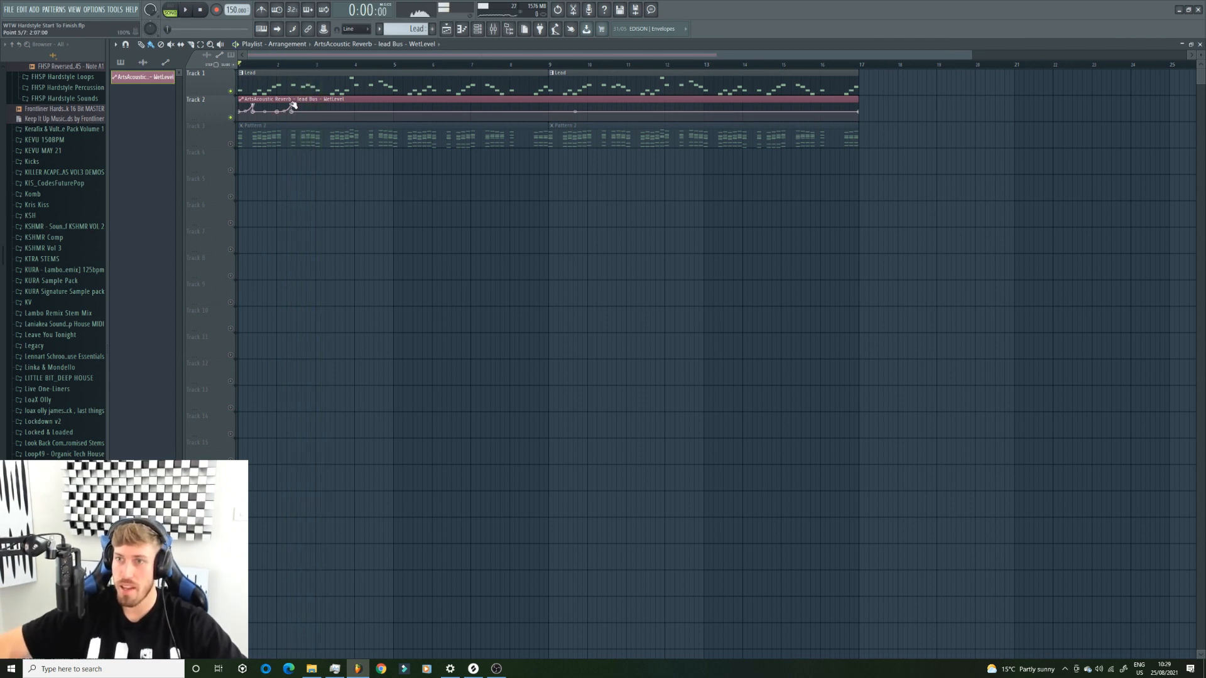
{"action": "key", "text": "space"}
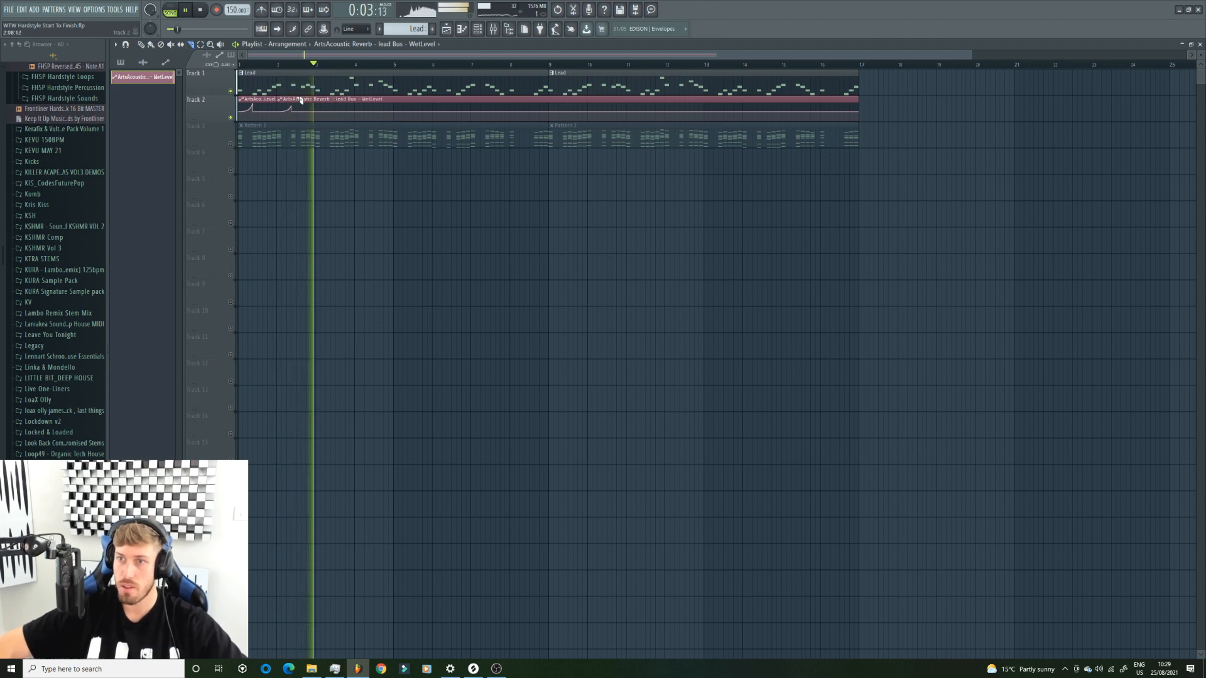
{"action": "left_click_drag", "start_coordinate": [296, 95], "coordinate": [298, 126]}
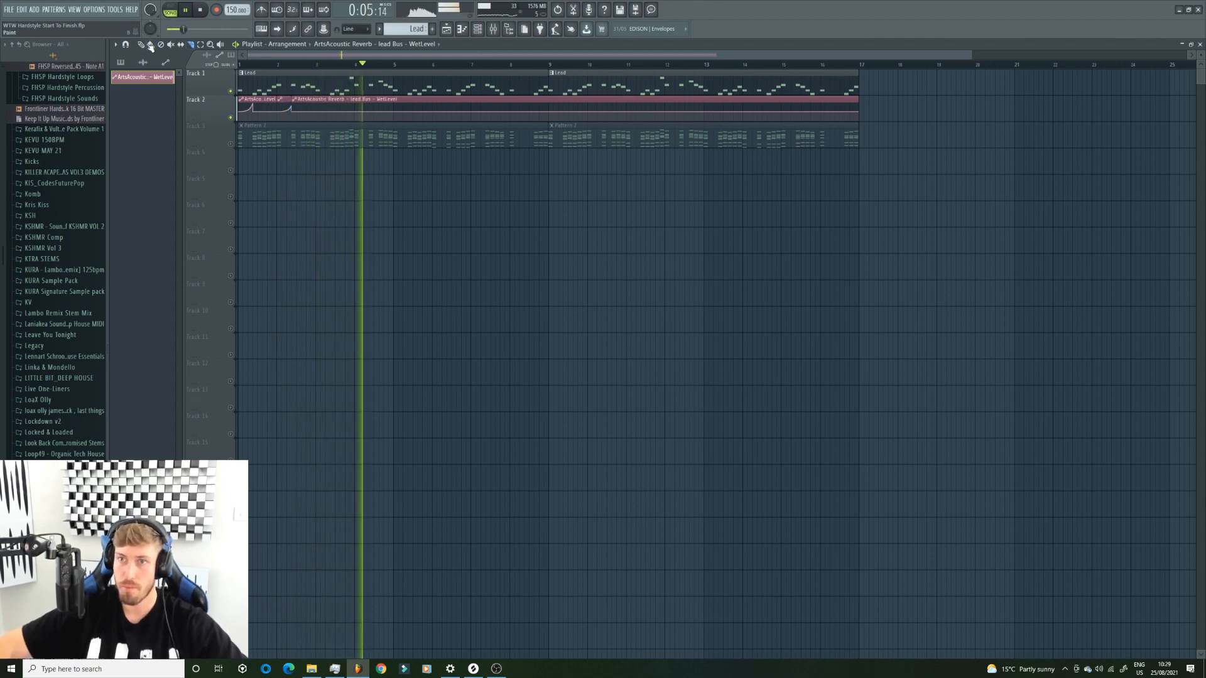
{"action": "key", "text": "b"}
{"action": "key", "text": "space"}
{"action": "right_click", "coordinate": [399, 101]}
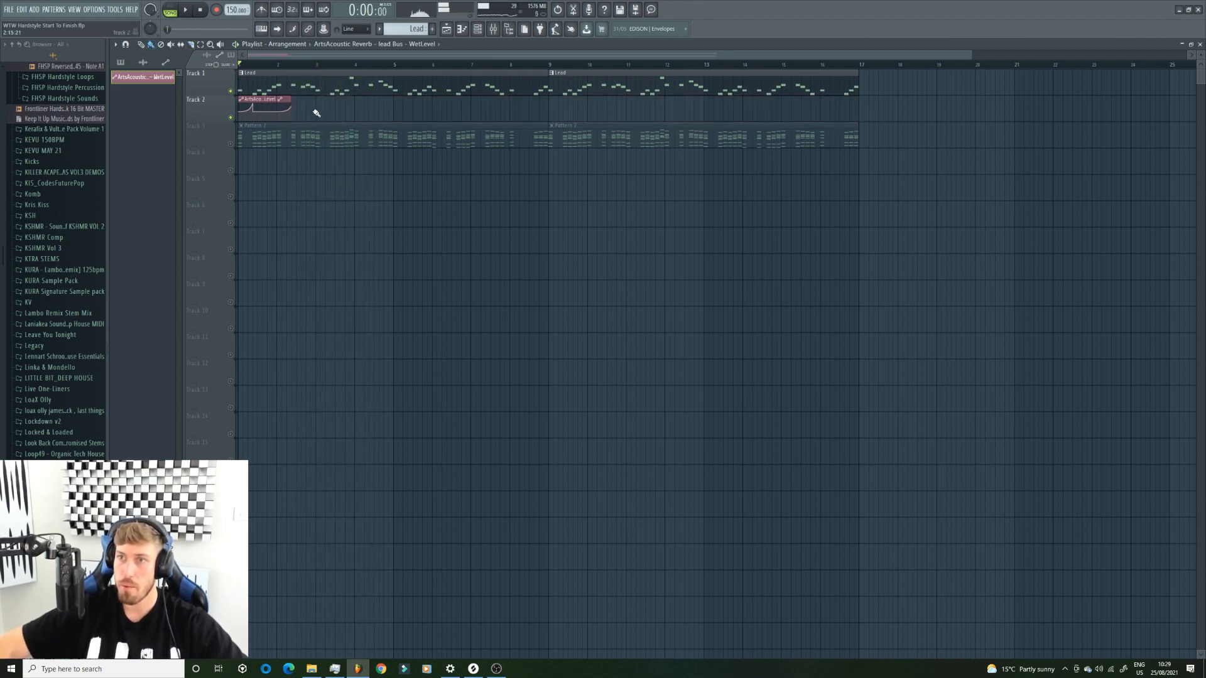
Place copies of the wet-level automation clip at bars 3 and 5, trimming the bar 3 copy to a single rise
{"action": "left_click", "coordinate": [316, 100]}
{"action": "left_click_drag", "start_coordinate": [320, 101], "coordinate": [326, 102]}
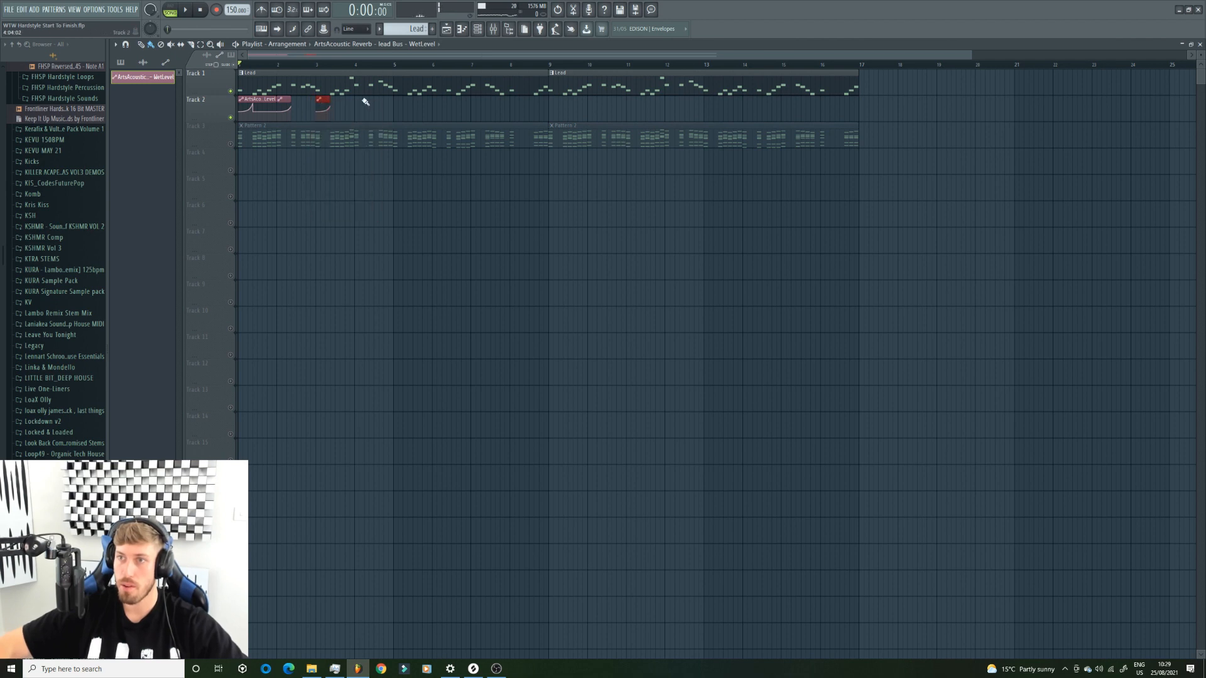
{"action": "left_click", "coordinate": [397, 107]}
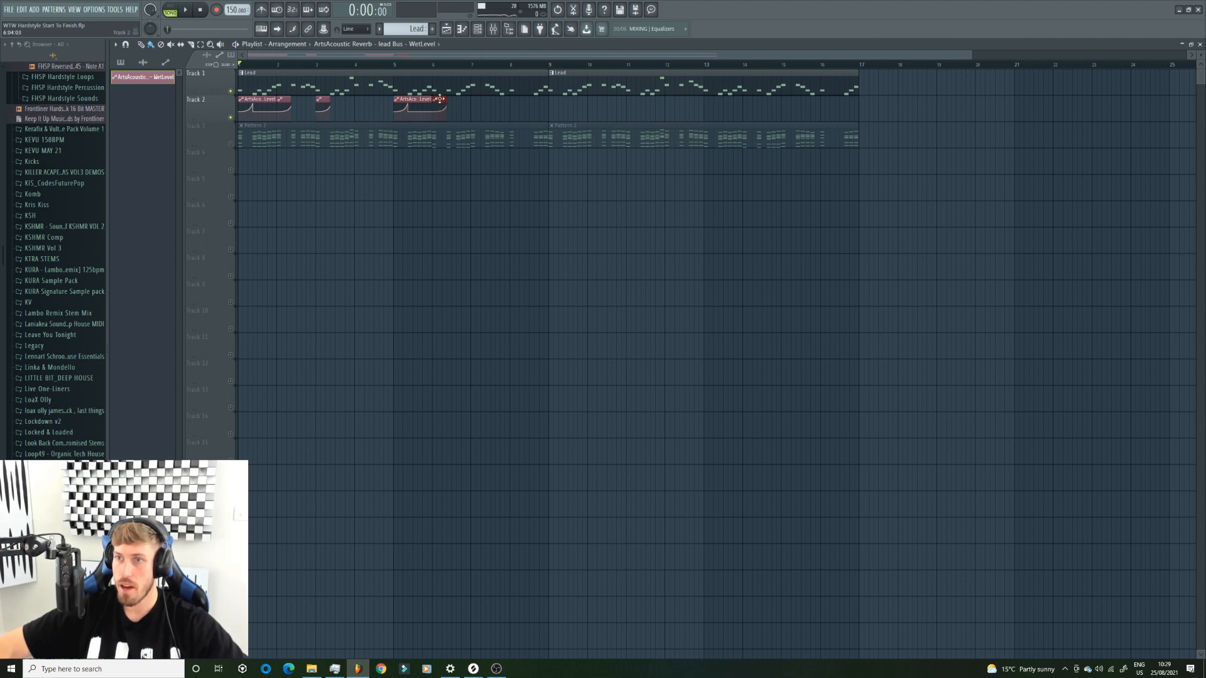
Add a short single-rise copy of the wet-level clip at bar 4 and play back the automation through bar 7
{"action": "key", "text": "space"}
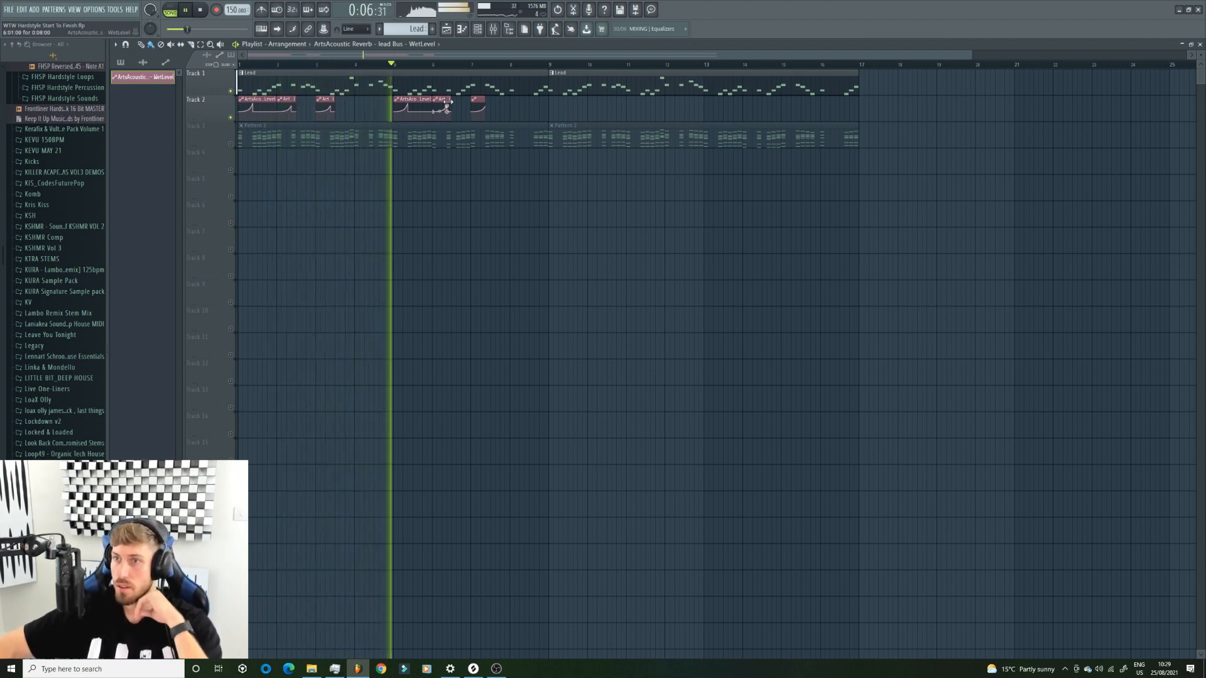
{"action": "left_click", "coordinate": [359, 107]}
{"action": "left_click", "coordinate": [355, 68]}
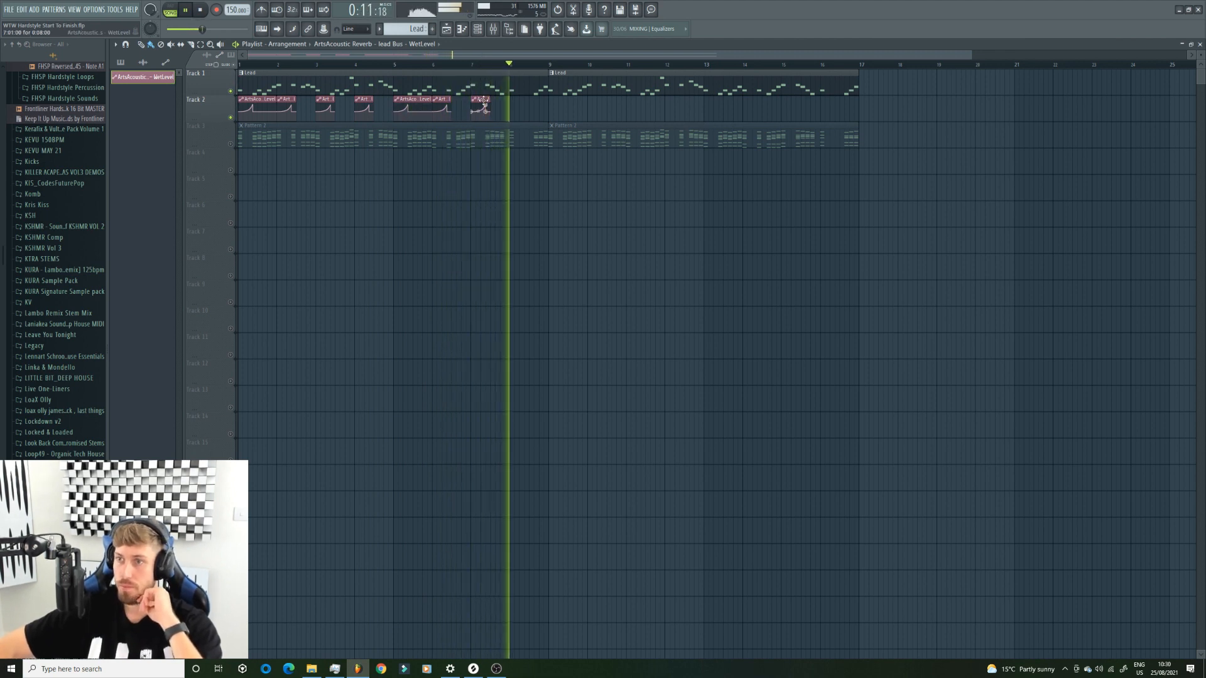
{"action": "left_click", "coordinate": [470, 66]}
{"action": "left_click", "coordinate": [496, 94]}
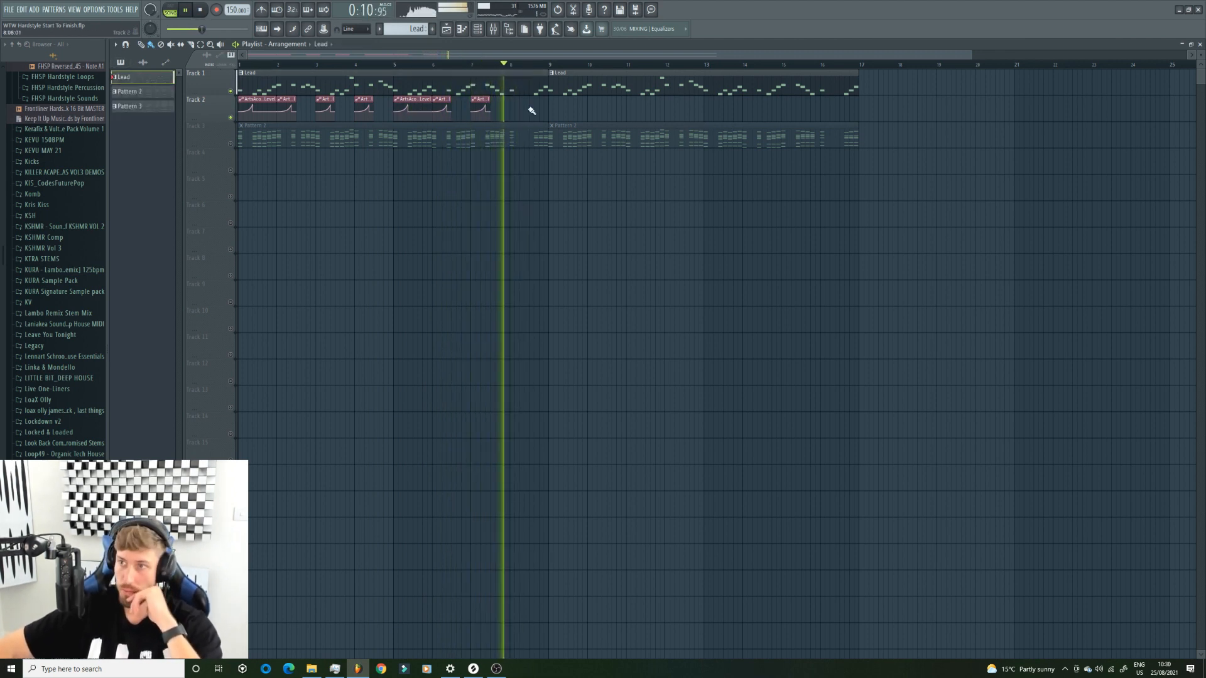
{"action": "key", "text": "space"}
Place another copy of the wet-level automation clip at bar 8 and make it unique
{"action": "left_click", "coordinate": [287, 104]}
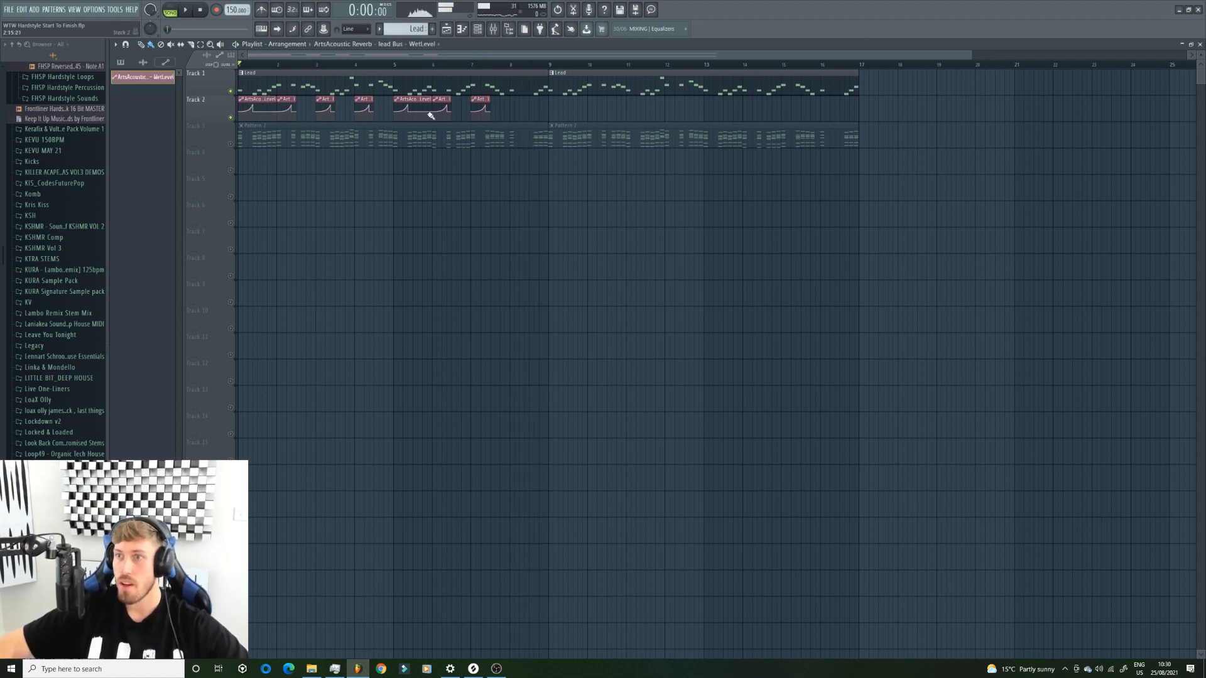
{"action": "left_click", "coordinate": [512, 106]}
{"action": "left_click", "coordinate": [514, 100]}
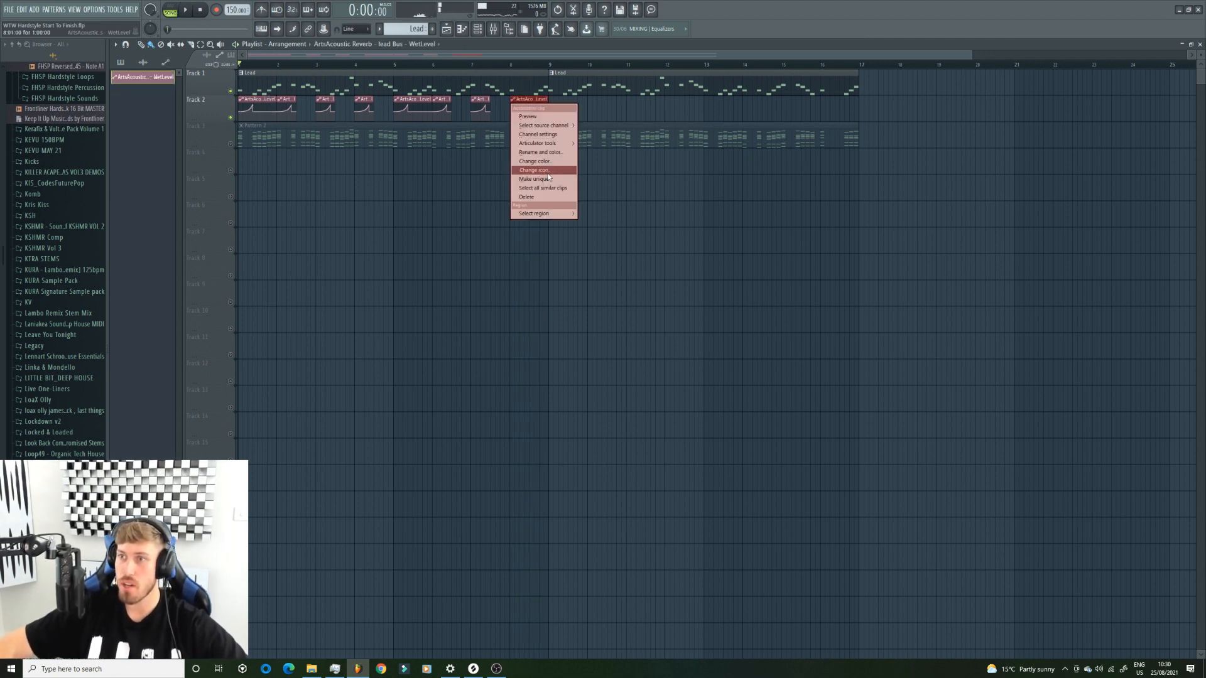
{"action": "left_click", "coordinate": [547, 179]}
Delete the 8:07 drop point in the bar 8 clip, paste 54% into the following point and move the peak to 8:13
{"action": "right_click", "coordinate": [528, 113]}
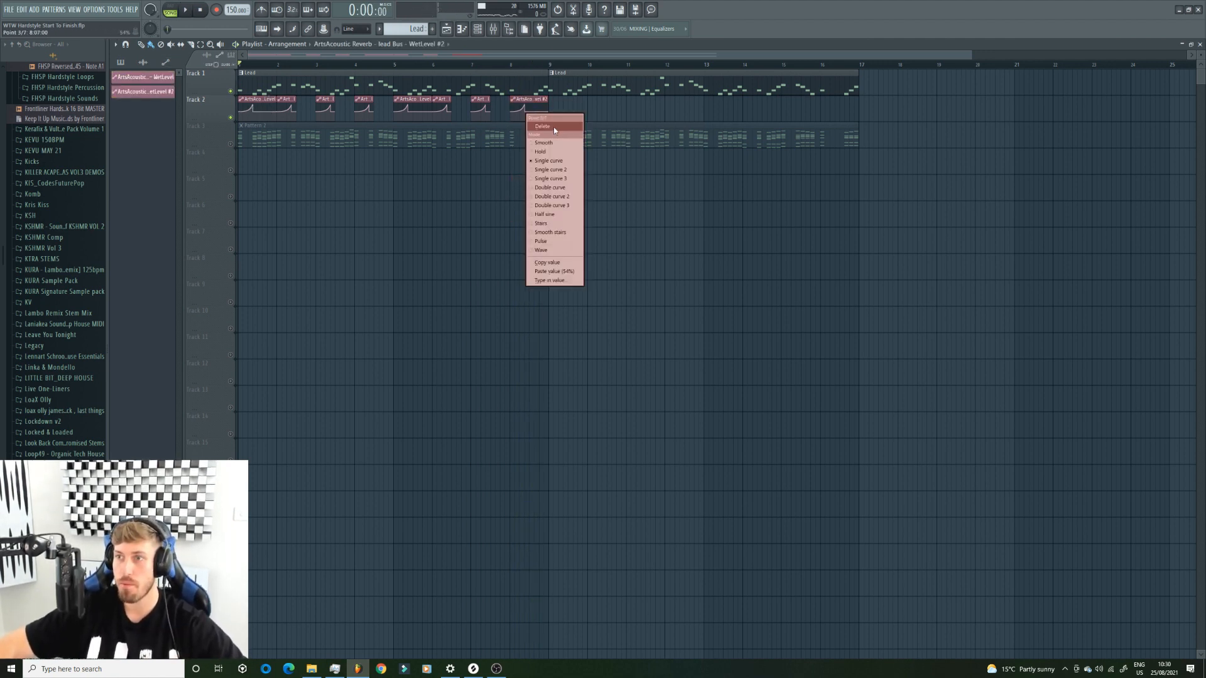
{"action": "left_click", "coordinate": [554, 128]}
{"action": "right_click", "coordinate": [536, 115]}
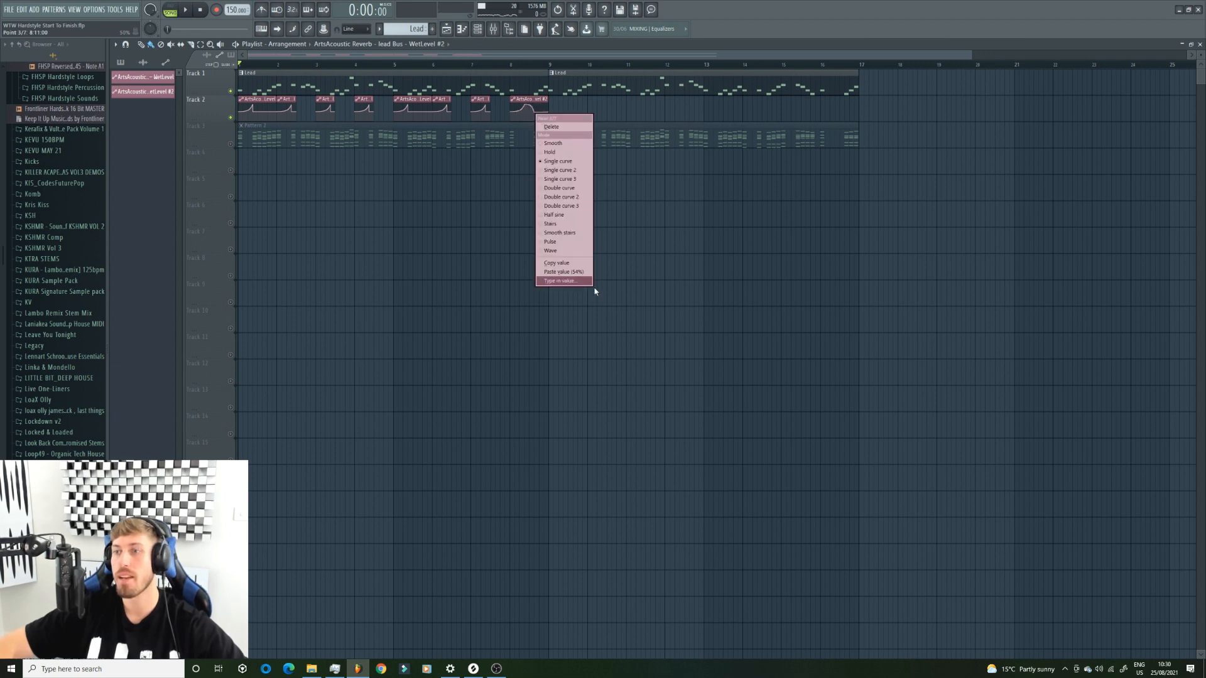
{"action": "left_click", "coordinate": [581, 272]}
{"action": "left_click_drag", "start_coordinate": [526, 108], "coordinate": [531, 105]}
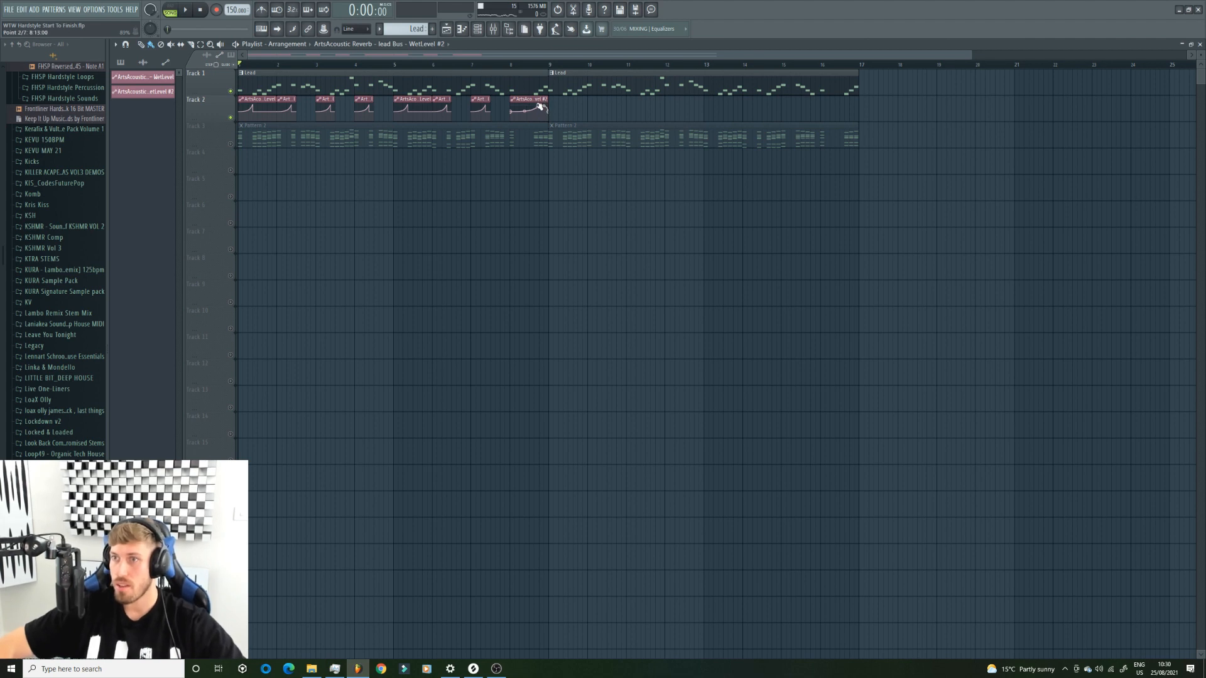
Move the bar 8 clip's peak back to 8:11 and audition the transition into bar 9
{"action": "left_click", "coordinate": [502, 67]}
{"action": "key", "text": "space"}
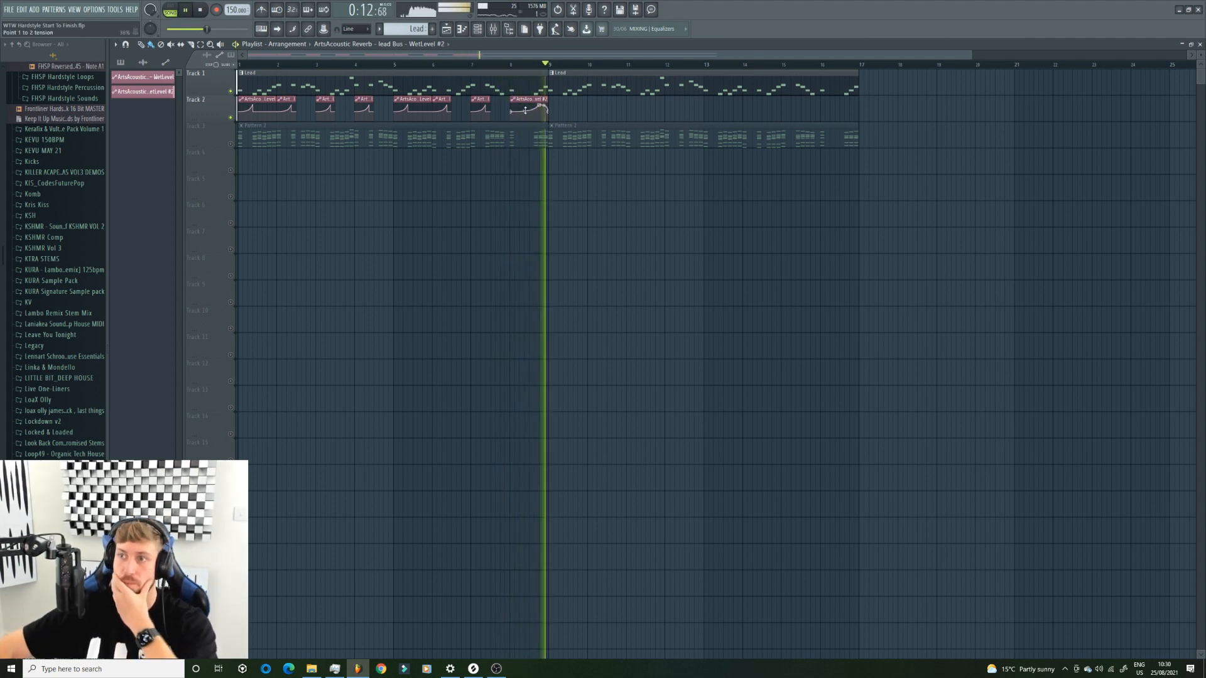
{"action": "key", "text": "space"}
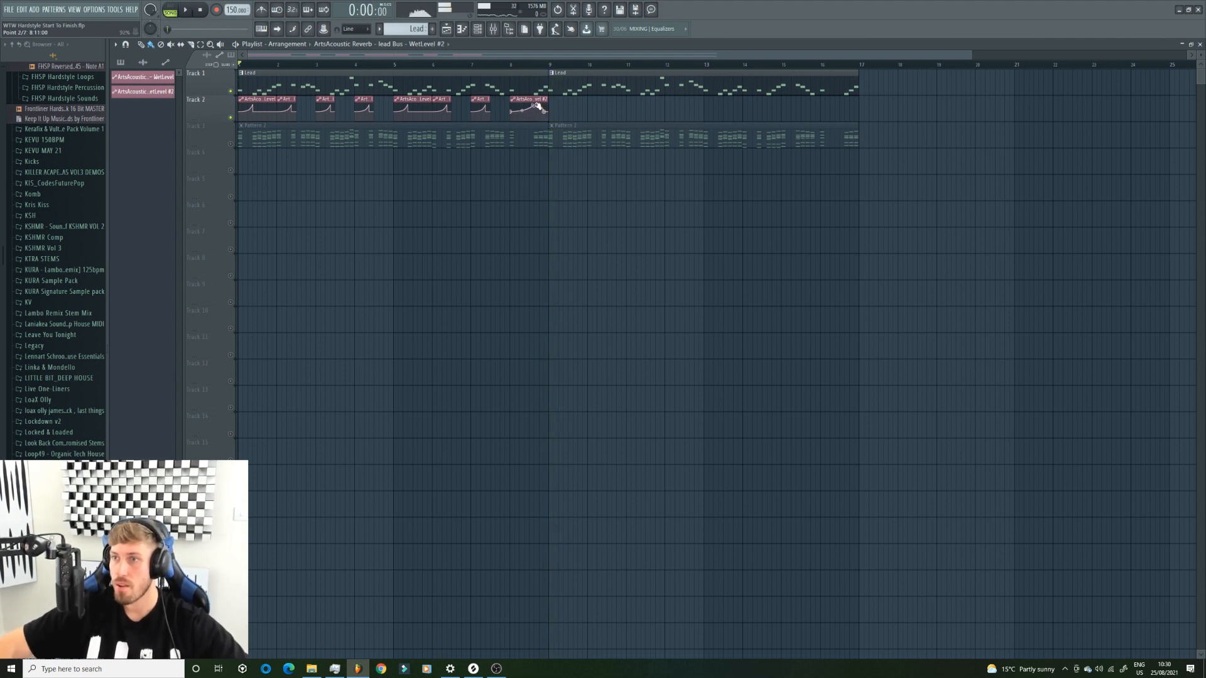
{"action": "left_click", "coordinate": [505, 67]}
{"action": "key", "text": "space"}
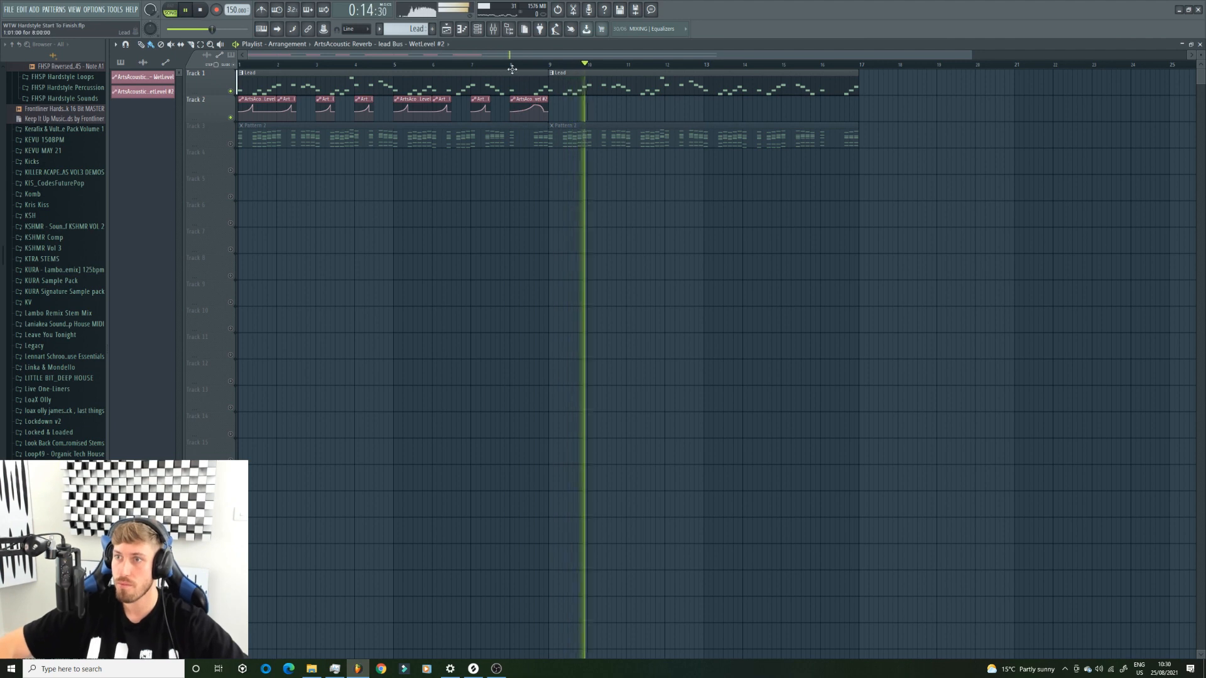
Rework the end points of the bar 8 wet-level clip, pasting the 54% value into the 8:13 point
{"action": "right_click", "coordinate": [541, 115]}
{"action": "left_click", "coordinate": [539, 112]}
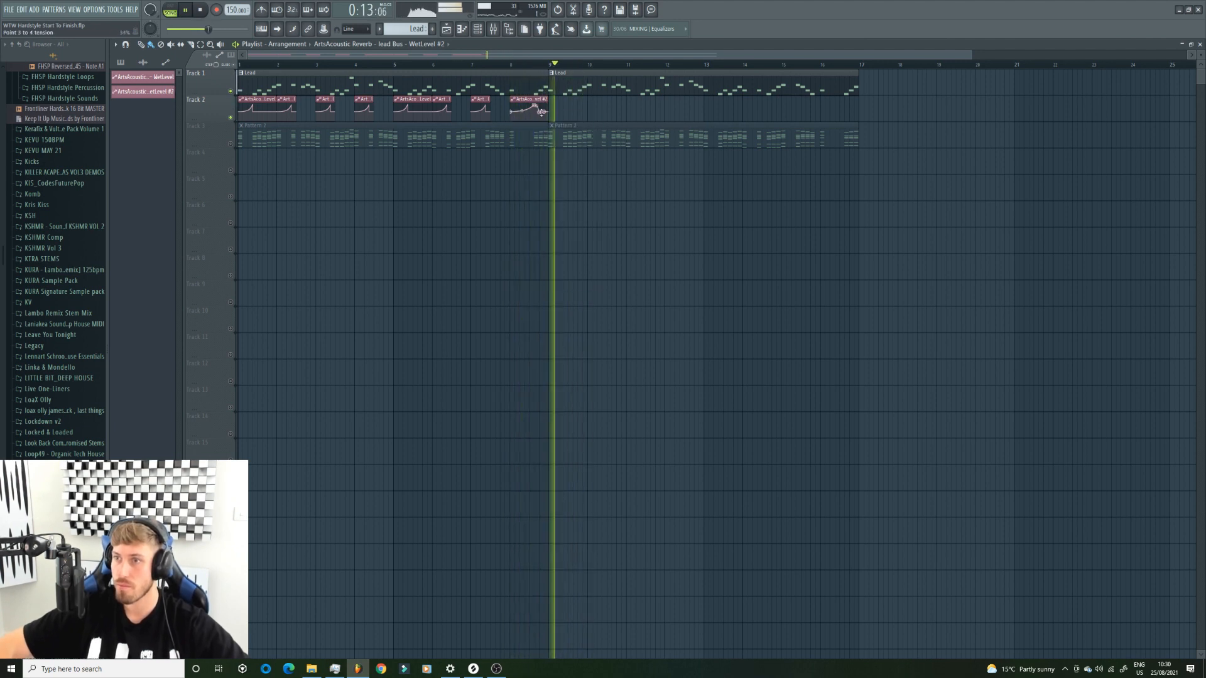
{"action": "right_click", "coordinate": [536, 114]}
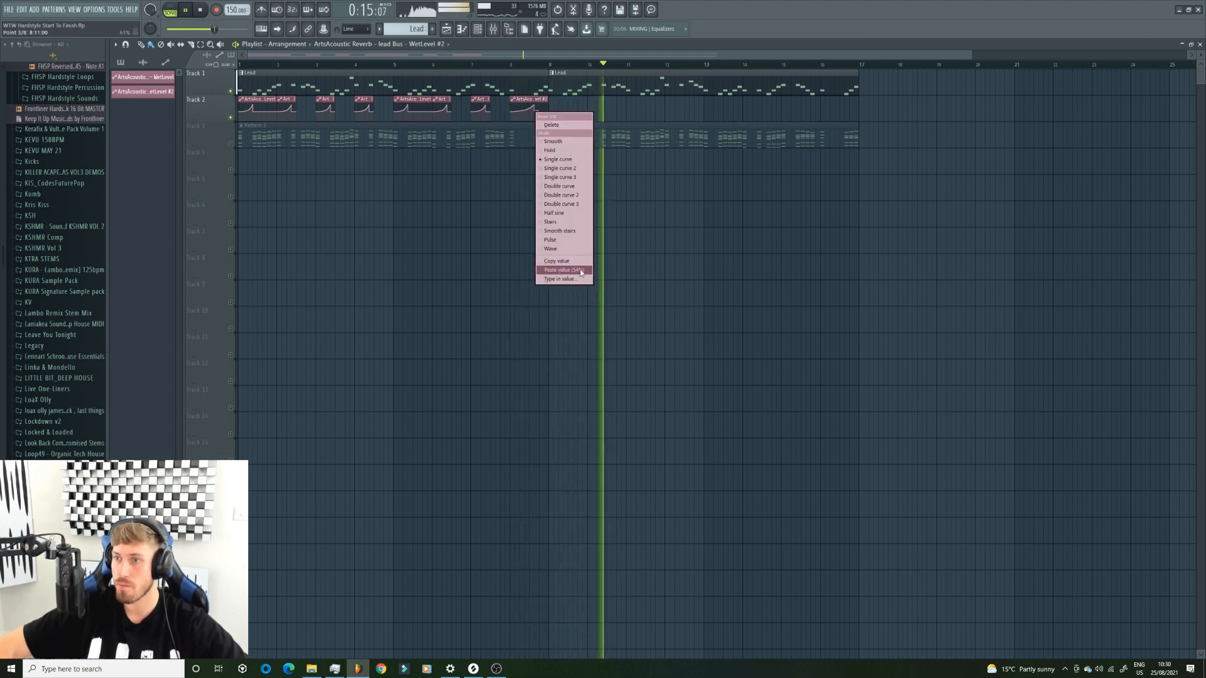
{"action": "left_click", "coordinate": [557, 261]}
{"action": "right_click", "coordinate": [544, 112]}
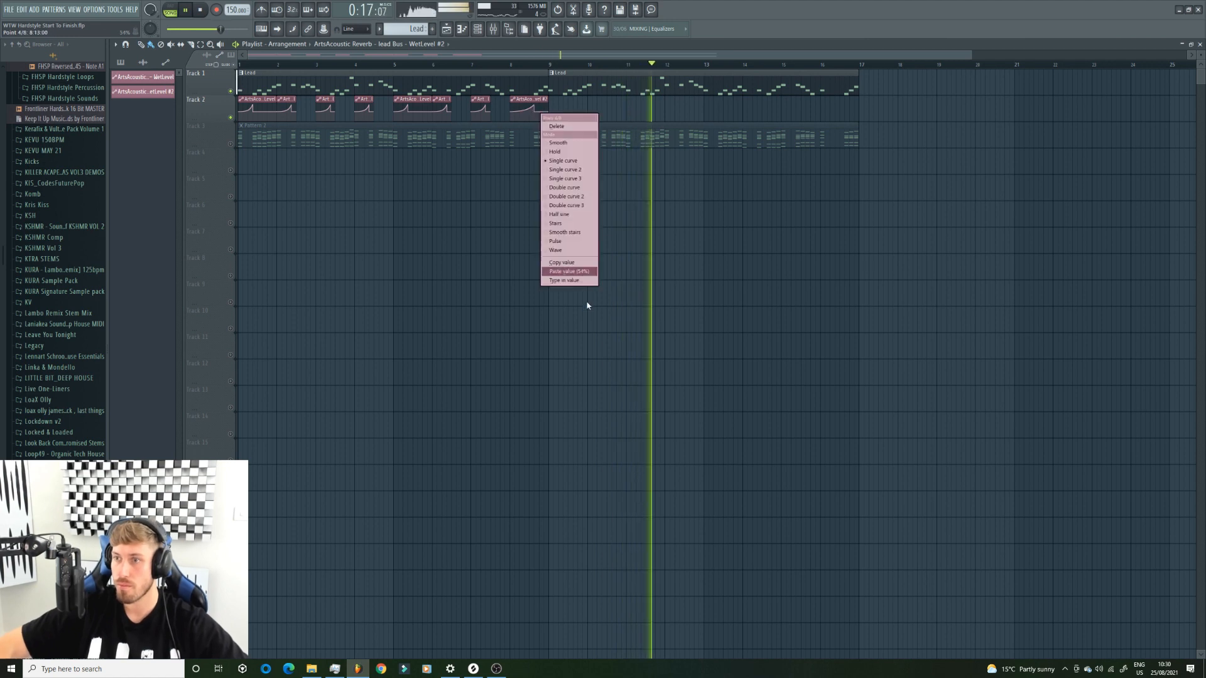
{"action": "left_click", "coordinate": [569, 272]}
Stop playback, duplicate all wet-level automation clips onto Track 2 from bar 9, and play the arrangement from the start
{"action": "key", "text": "space"}
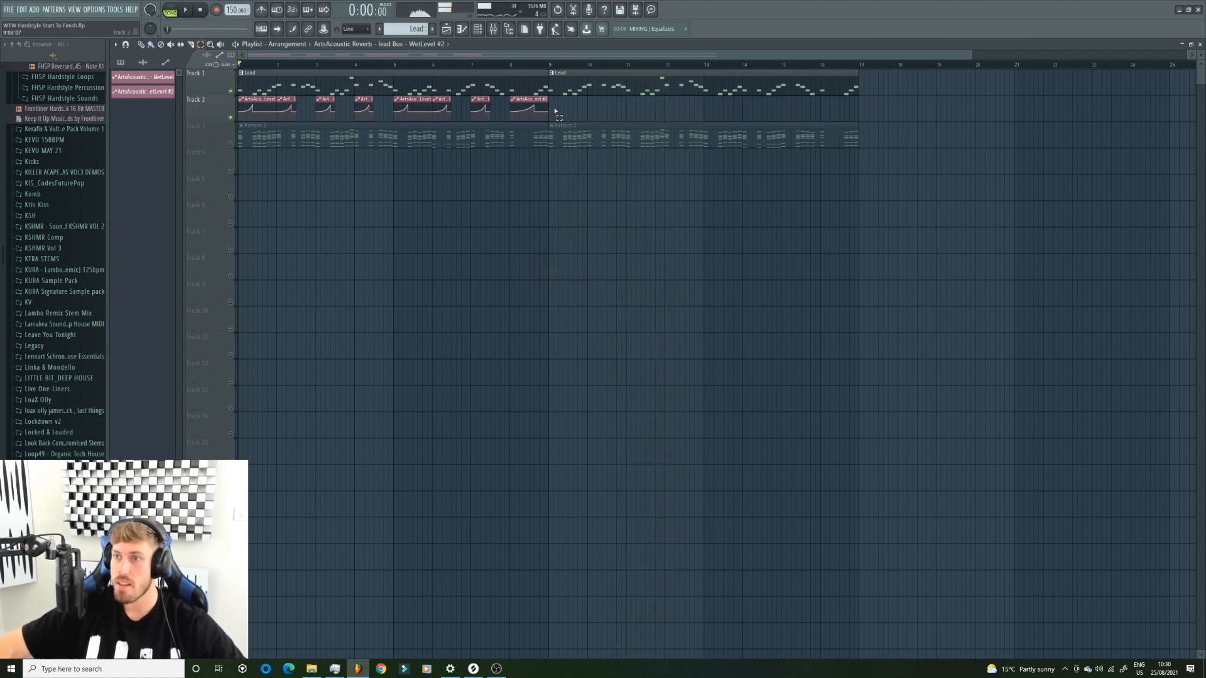
{"action": "key", "text": "ctrl+b"}
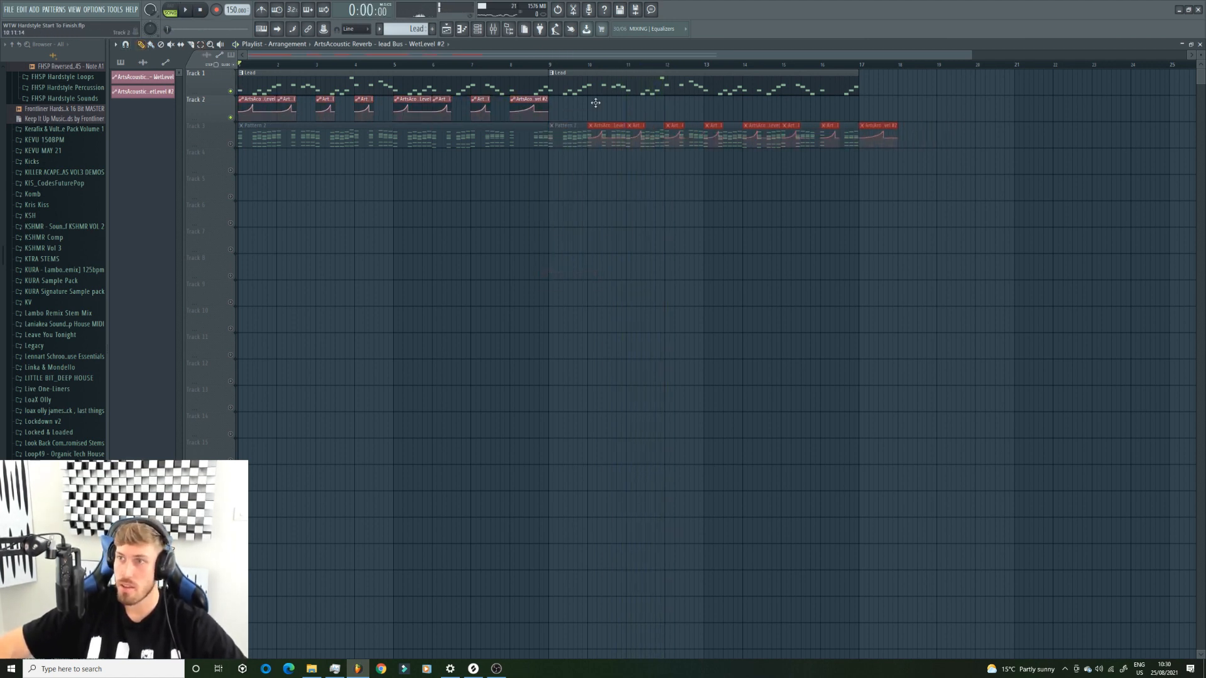
{"action": "key", "text": "space"}
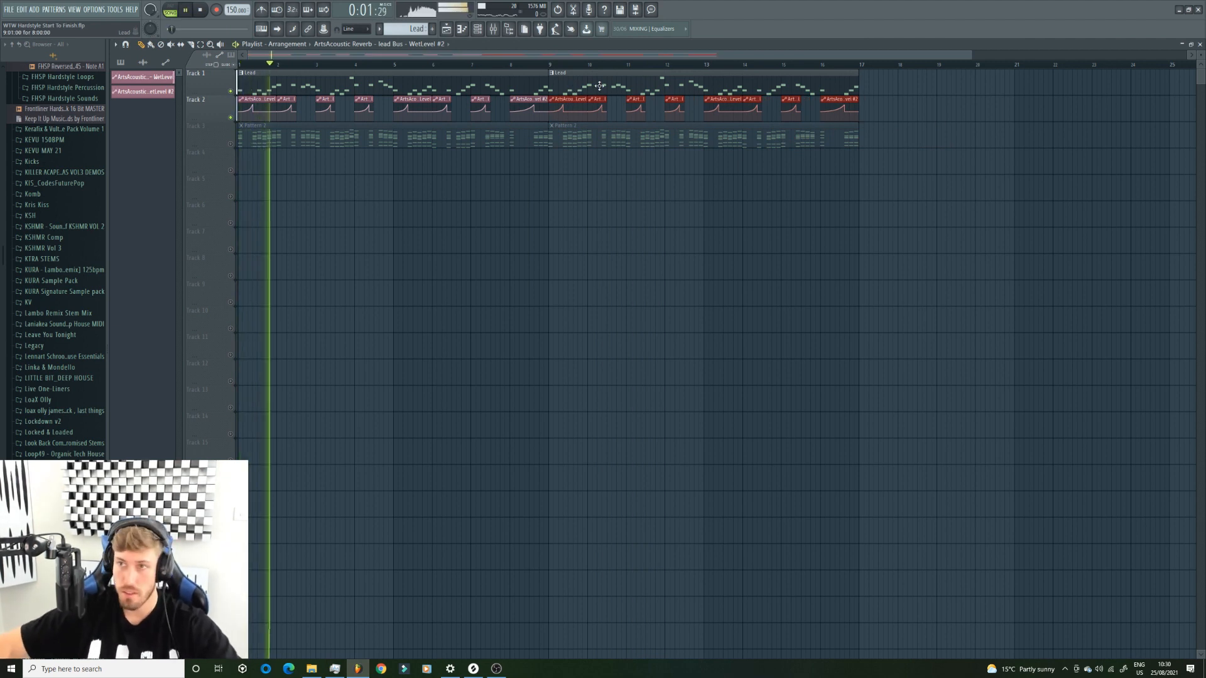
Insert Kickstart on the lead bus after the reverb and choose its High Chain ducking curve
{"action": "left_click", "coordinate": [493, 28]}
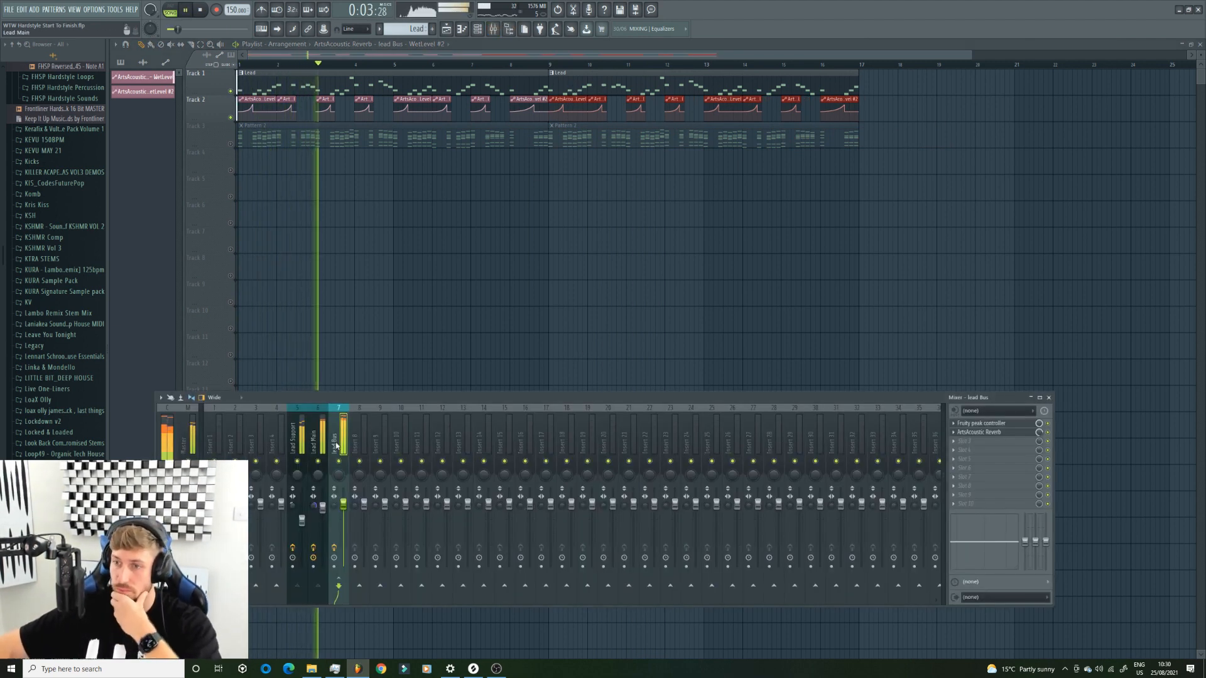
{"action": "key", "text": "space"}
{"action": "left_click", "coordinate": [964, 442]}
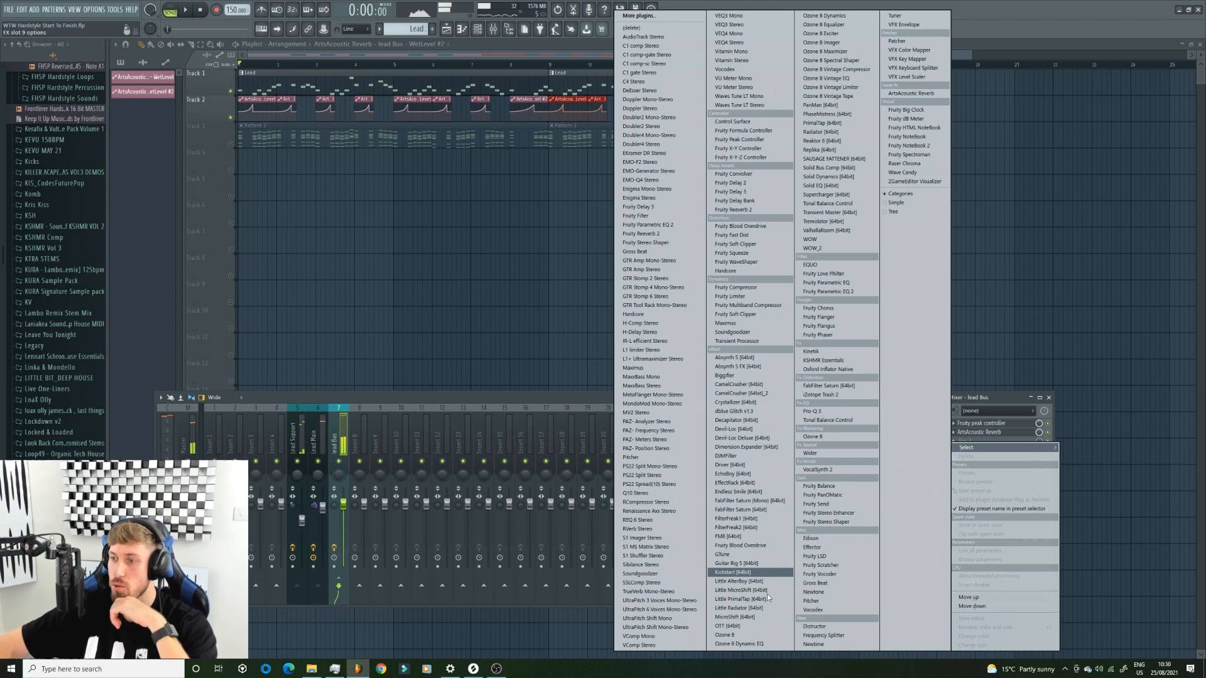
{"action": "left_click", "coordinate": [735, 572]}
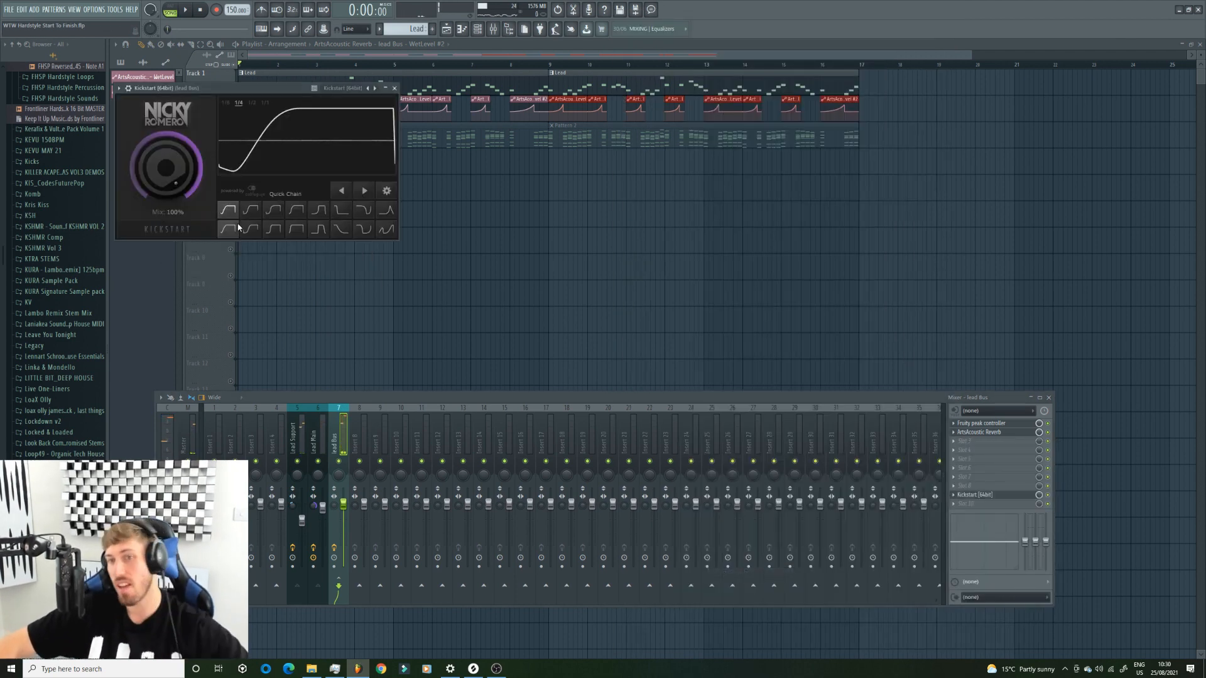
{"action": "left_click", "coordinate": [305, 211]}
{"action": "left_click", "coordinate": [319, 211]}
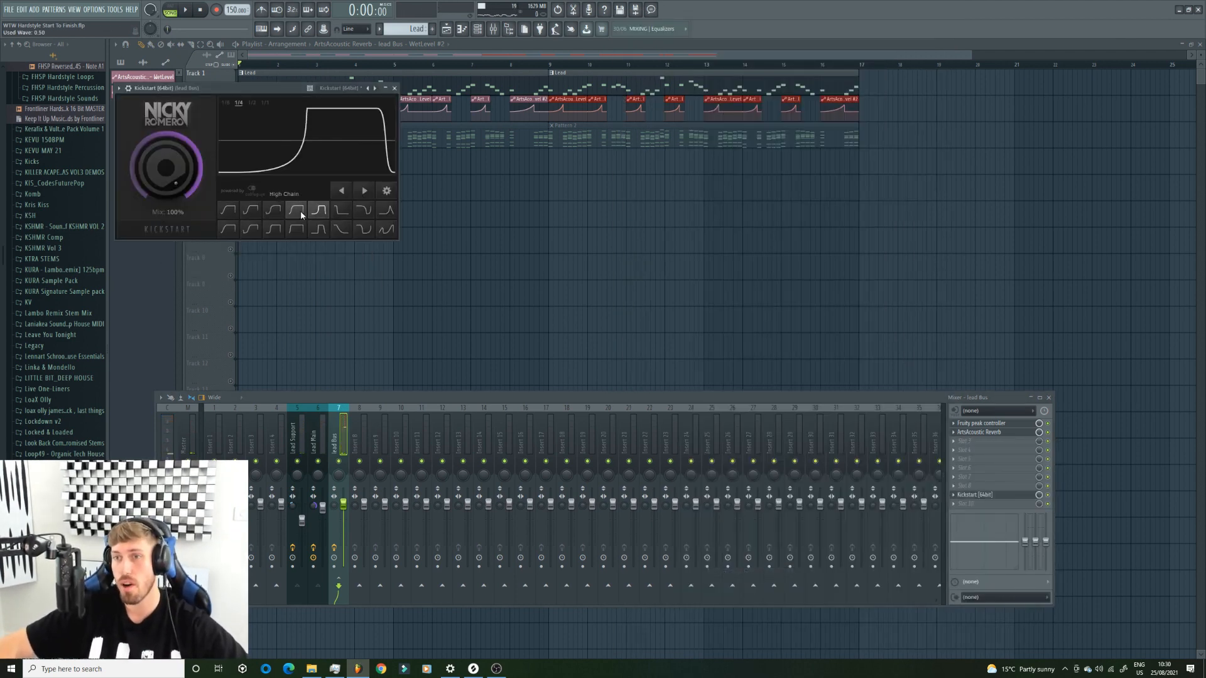
{"action": "left_click", "coordinate": [297, 212]}
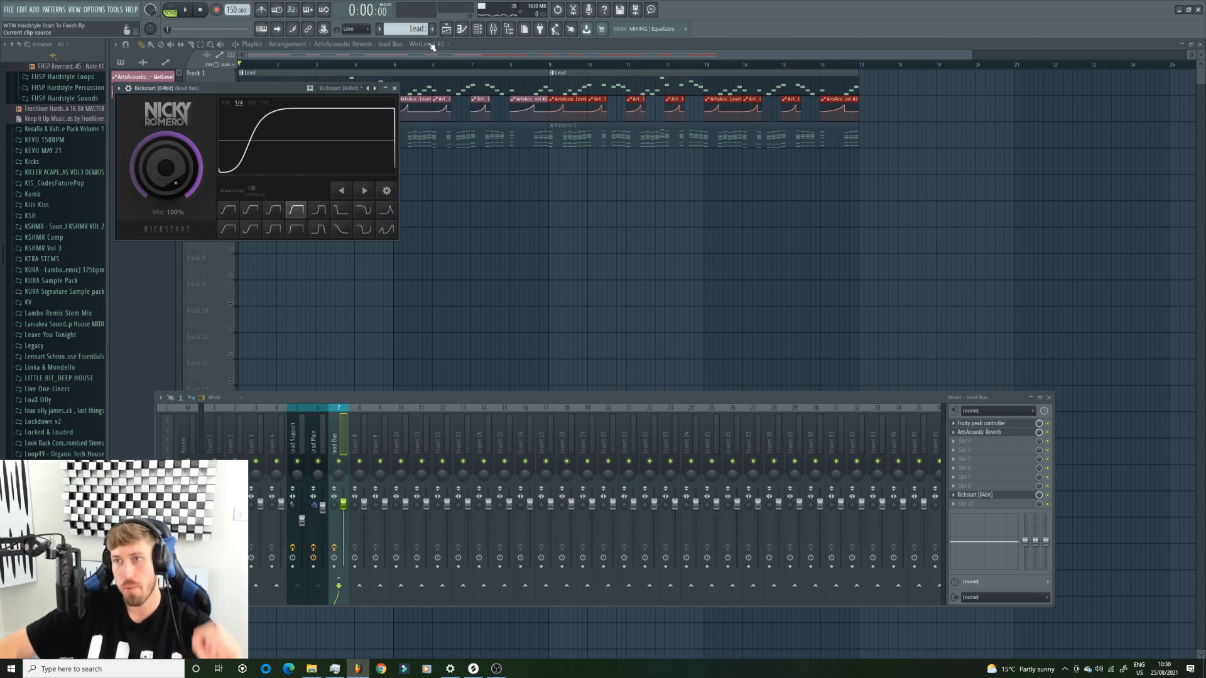
Play back the lead, switch Kickstart to the first curve of the second row and set its mix to 80%
{"action": "key", "text": "space"}
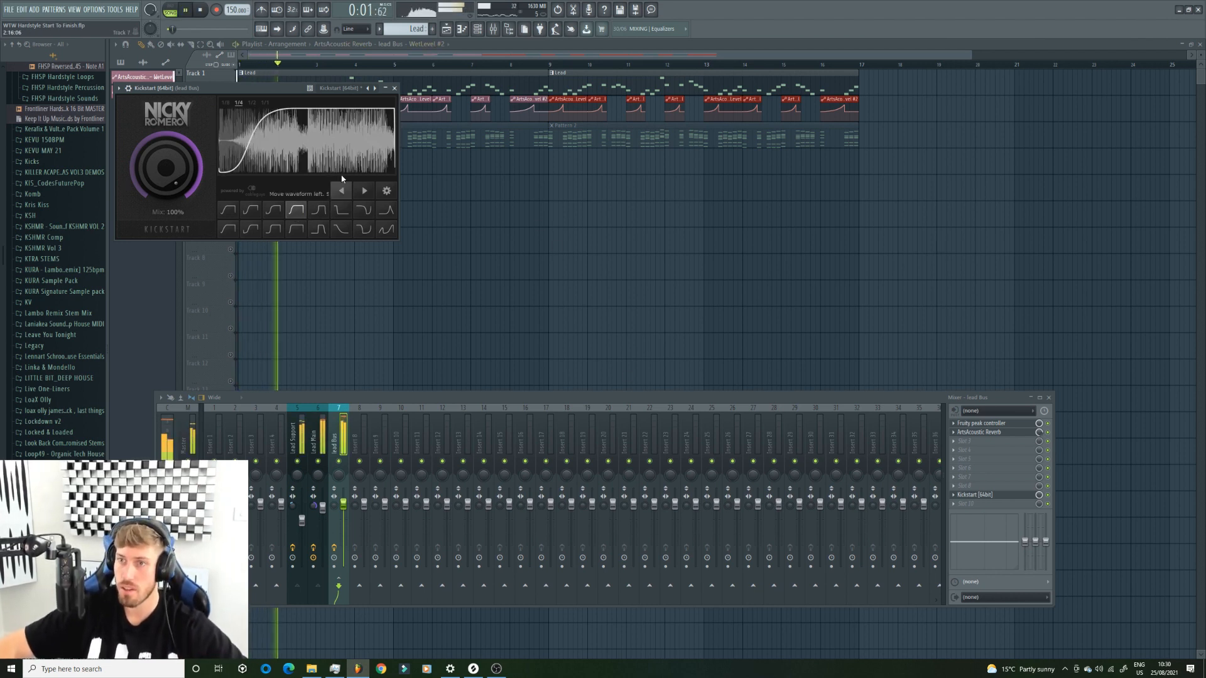
{"action": "left_click_drag", "start_coordinate": [166, 167], "coordinate": [165, 183]}
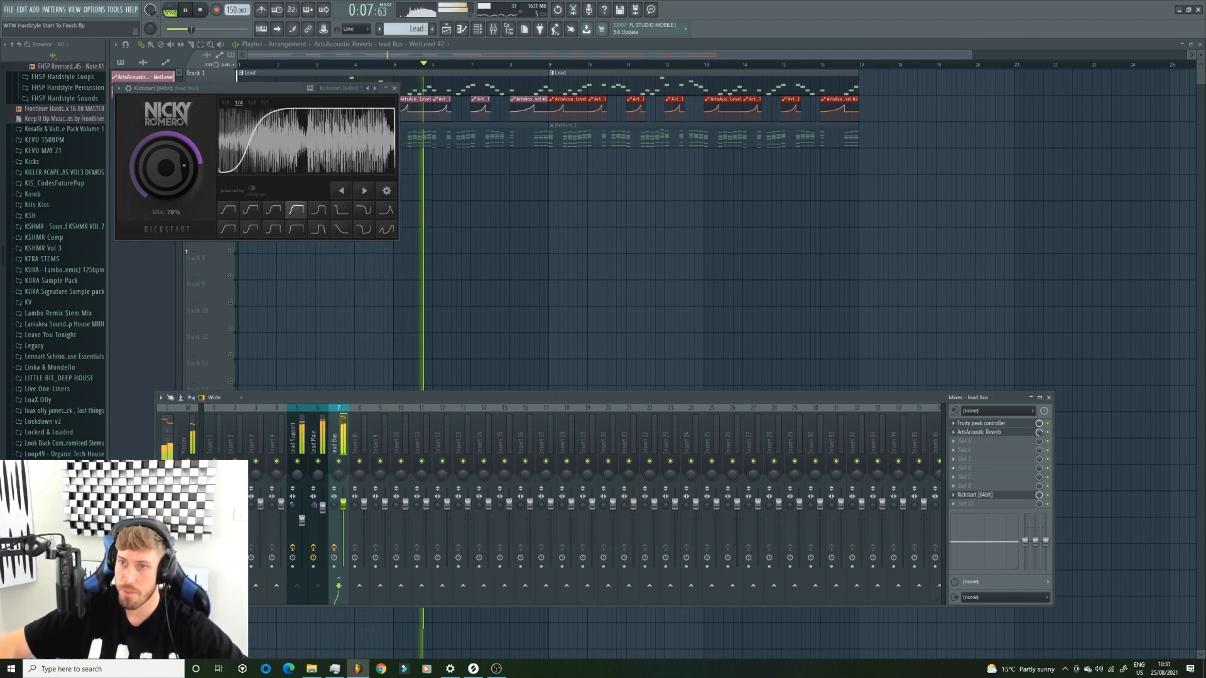
{"action": "left_click", "coordinate": [229, 229]}
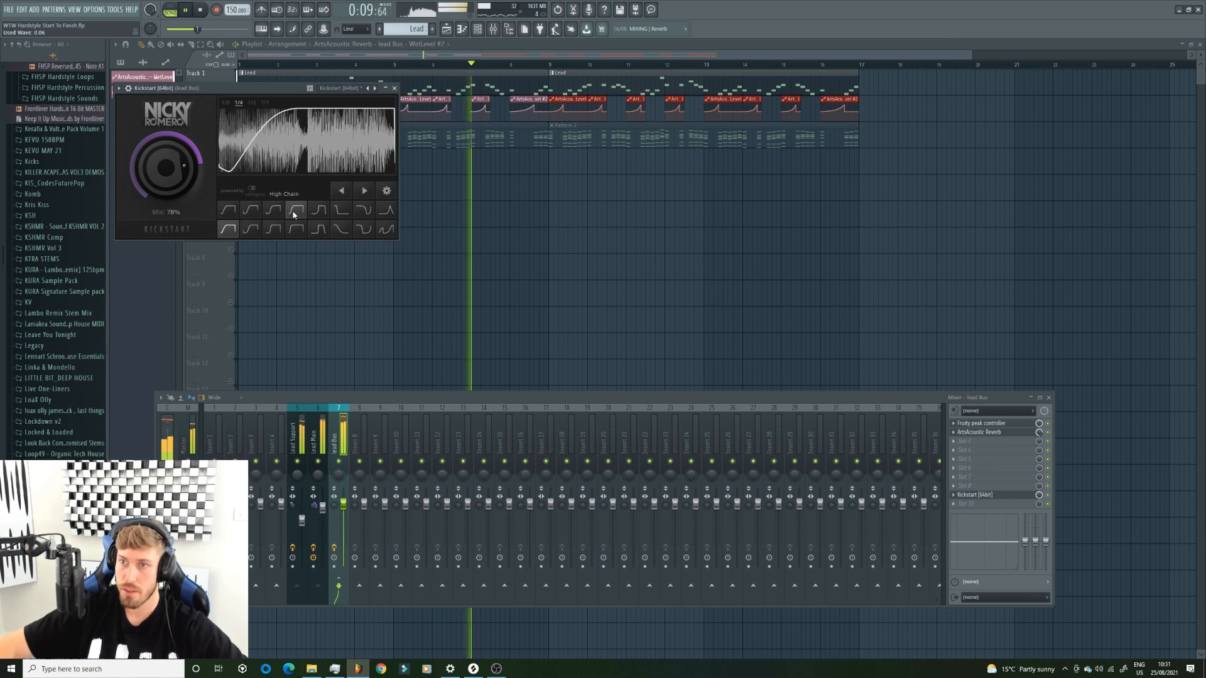
{"action": "left_click_drag", "start_coordinate": [185, 195], "coordinate": [180, 193]}
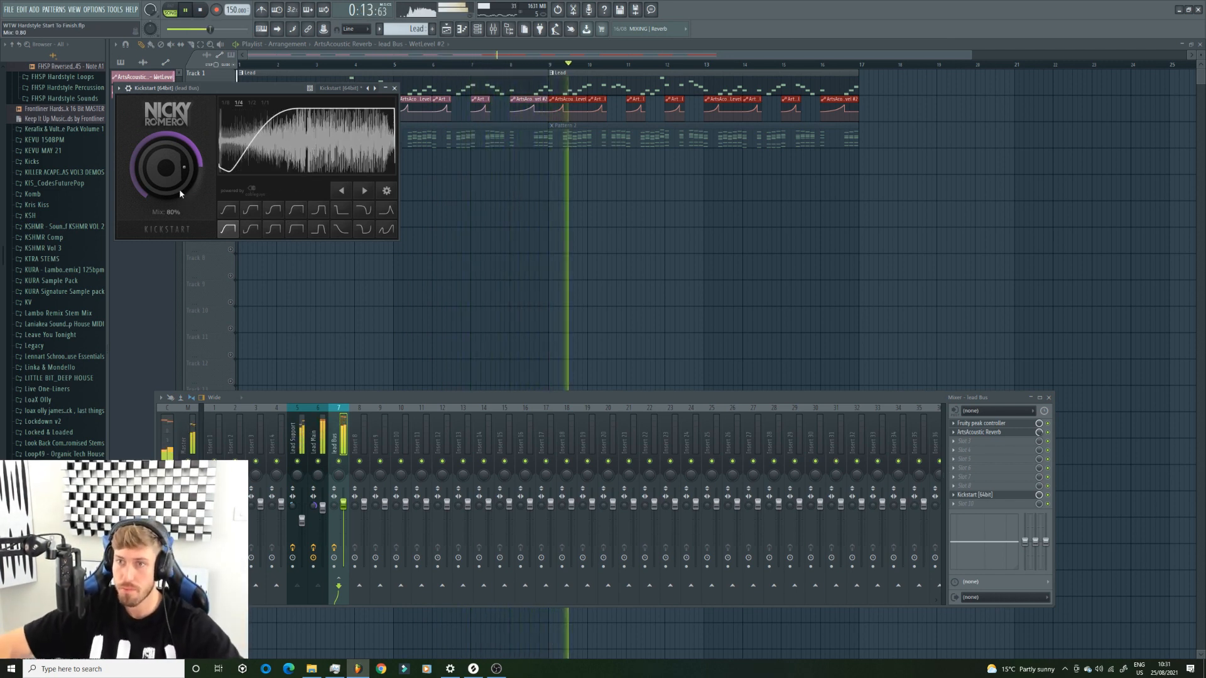
Adjust the Lead Support track's stereo separation and try Lead Main at 100% merged while auditioning the lead
{"action": "left_click", "coordinate": [297, 474]}
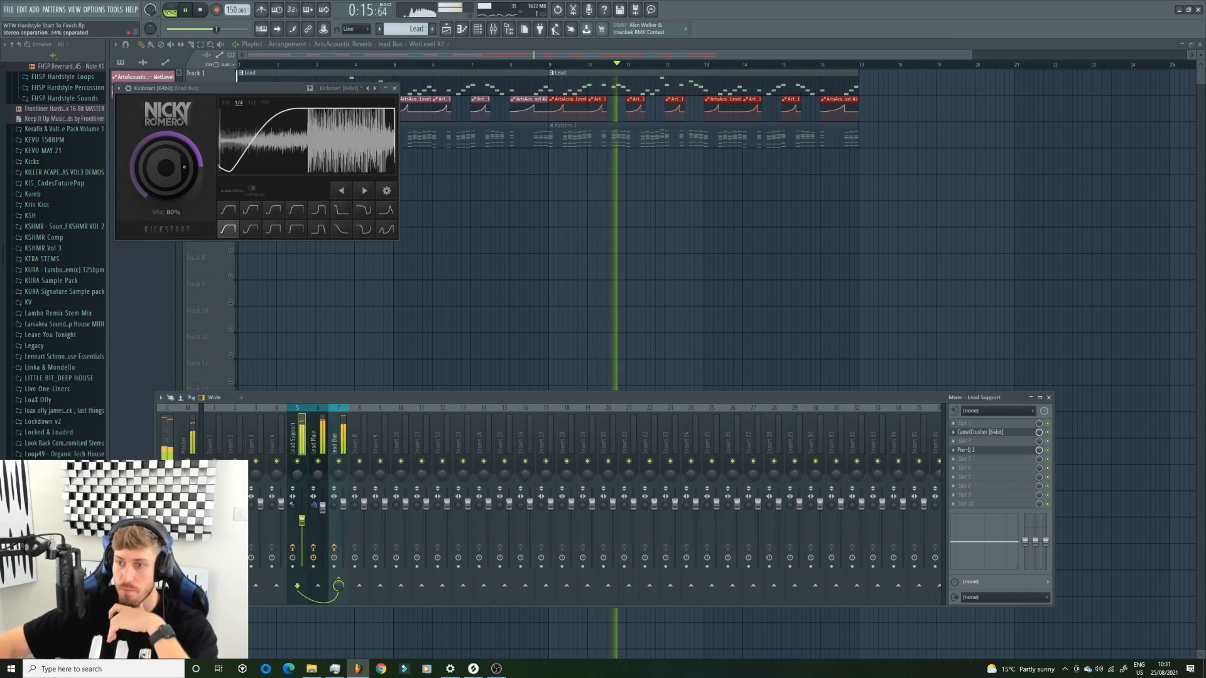
{"action": "left_click_drag", "start_coordinate": [292, 505], "coordinate": [302, 520]}
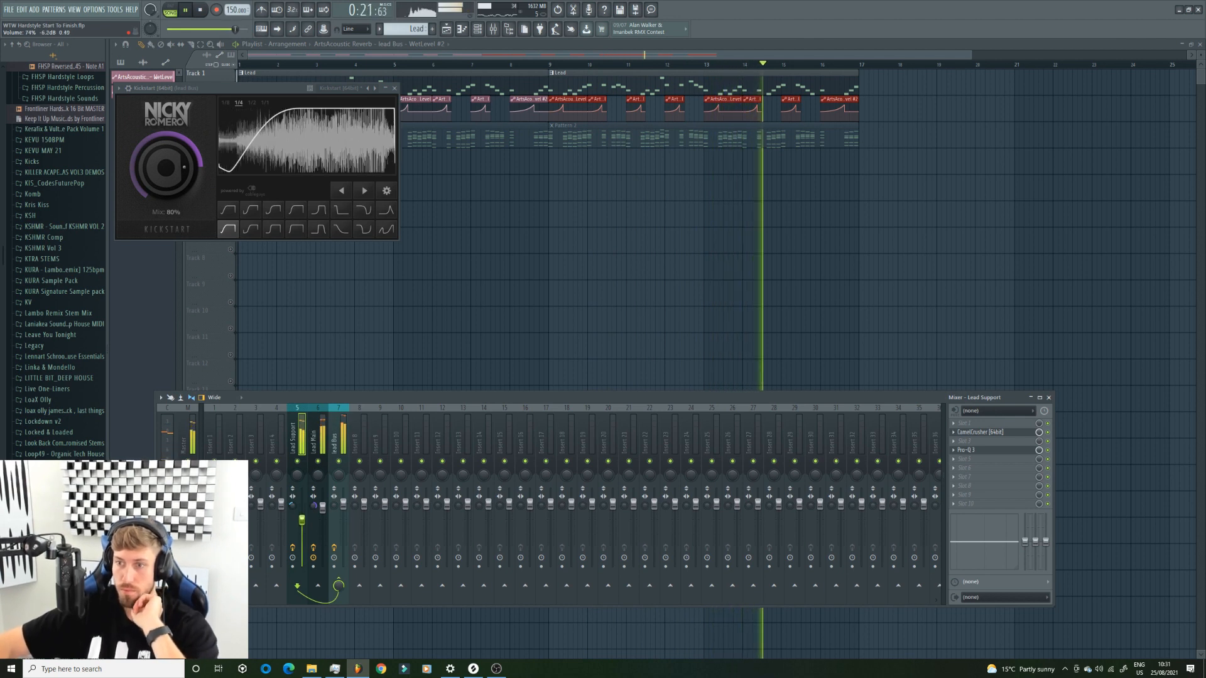
{"action": "left_click", "coordinate": [312, 505]}
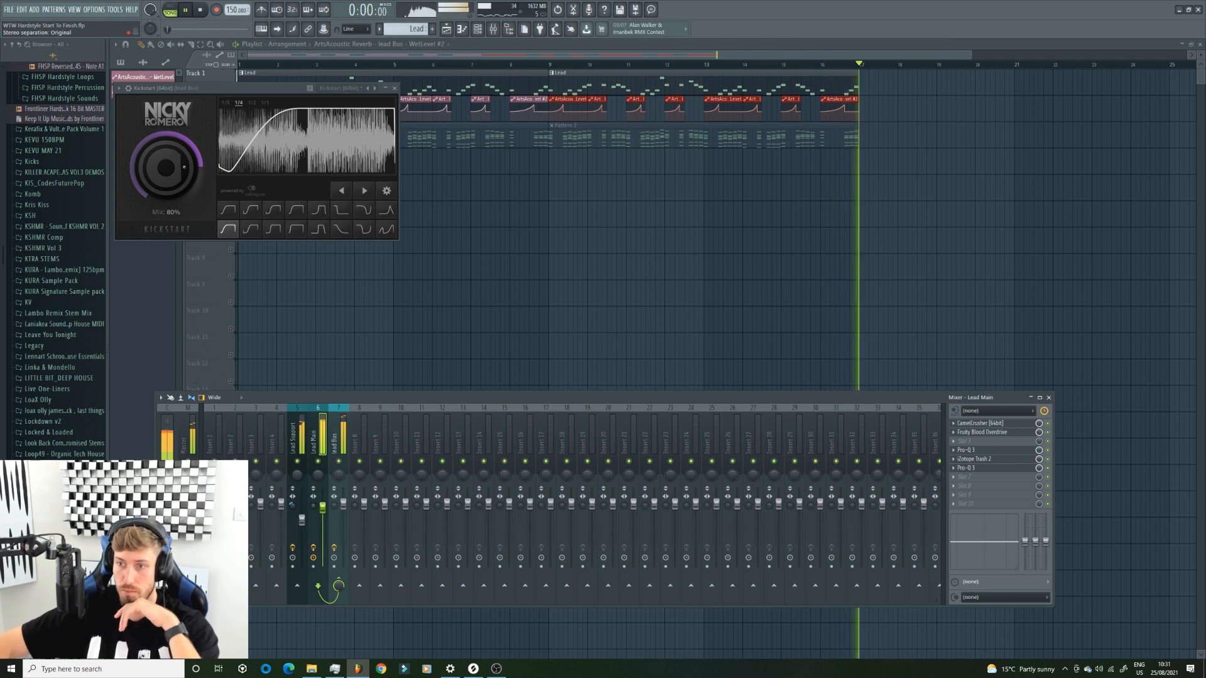
{"action": "left_click_drag", "start_coordinate": [313, 506], "coordinate": [314, 443]}
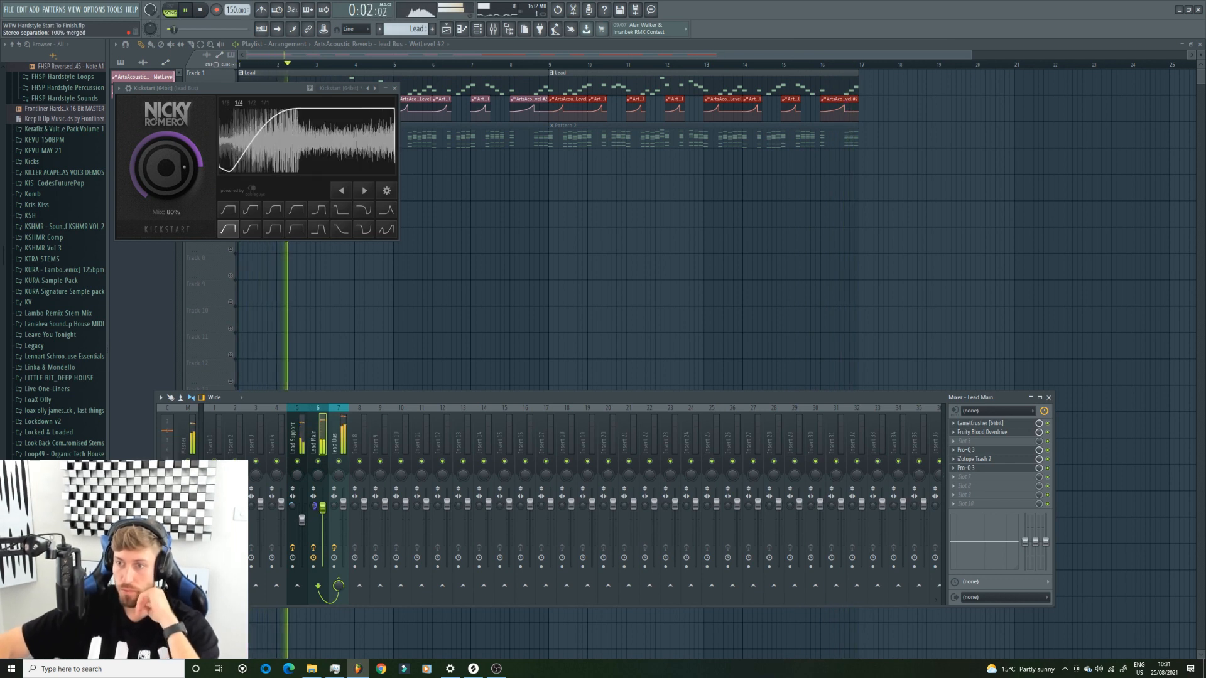
{"action": "key", "text": "space"}
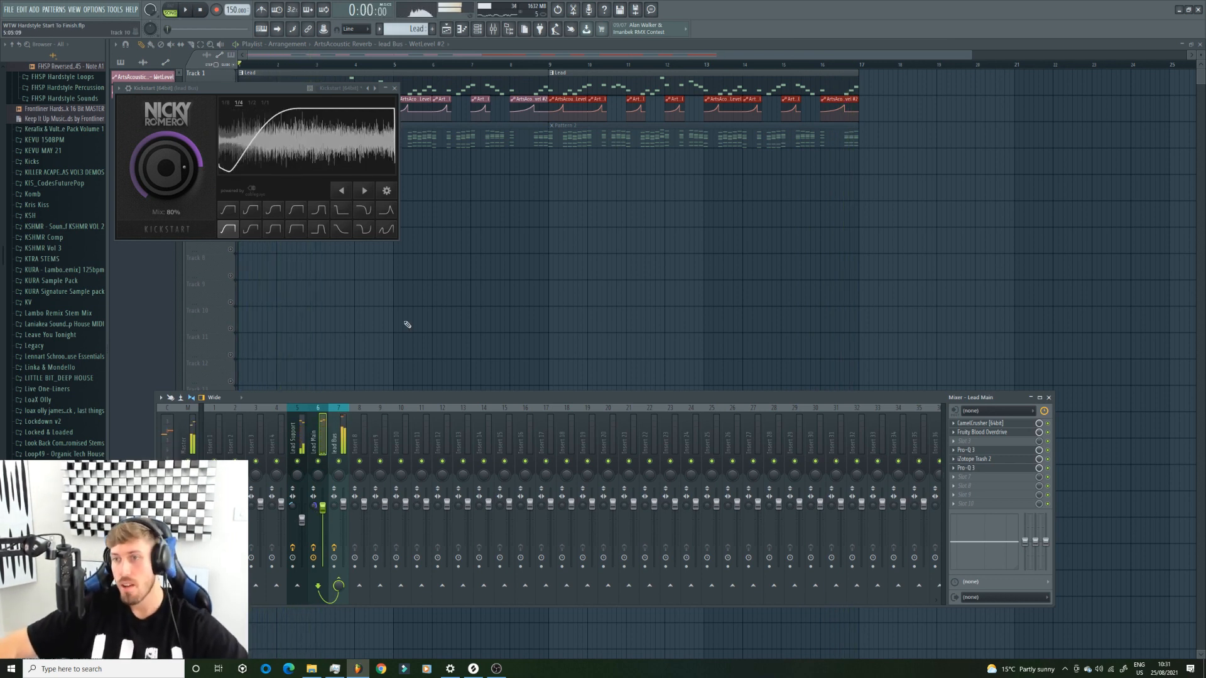
Close the Kickstart window, adjust the Lead Support track's stereo separation again and put the mixer away
{"action": "key", "text": "F12"}
{"action": "key", "text": "F9"}
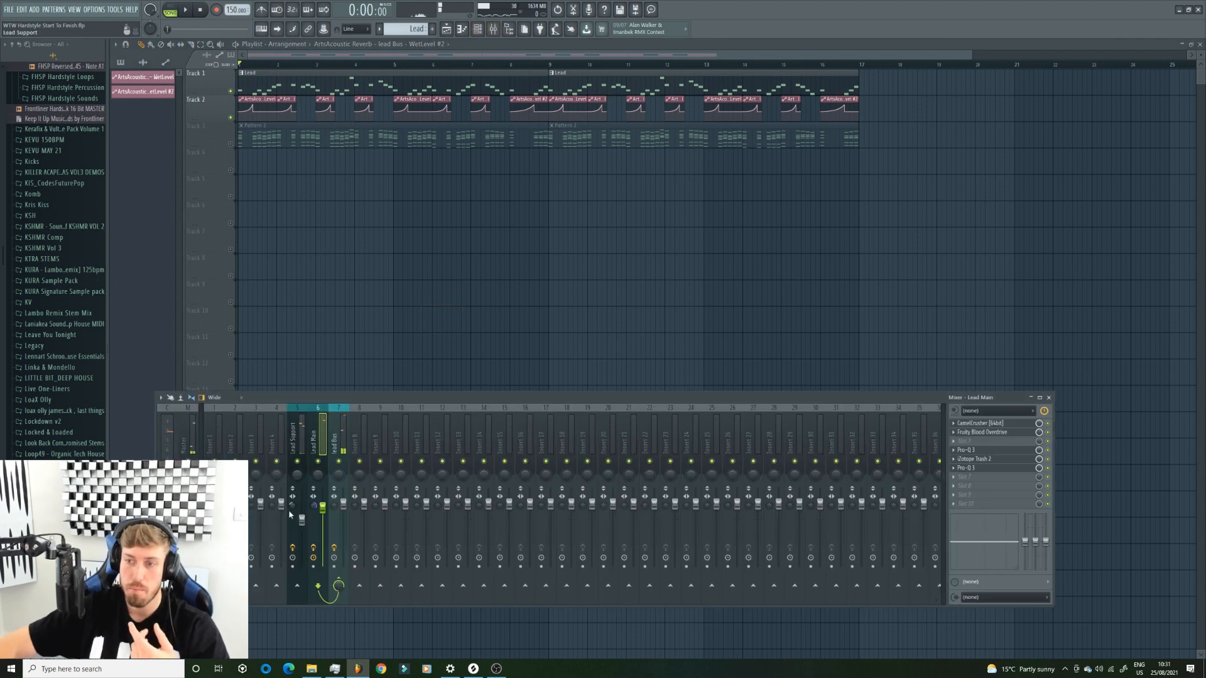
{"action": "left_click_drag", "start_coordinate": [292, 506], "coordinate": [292, 529]}
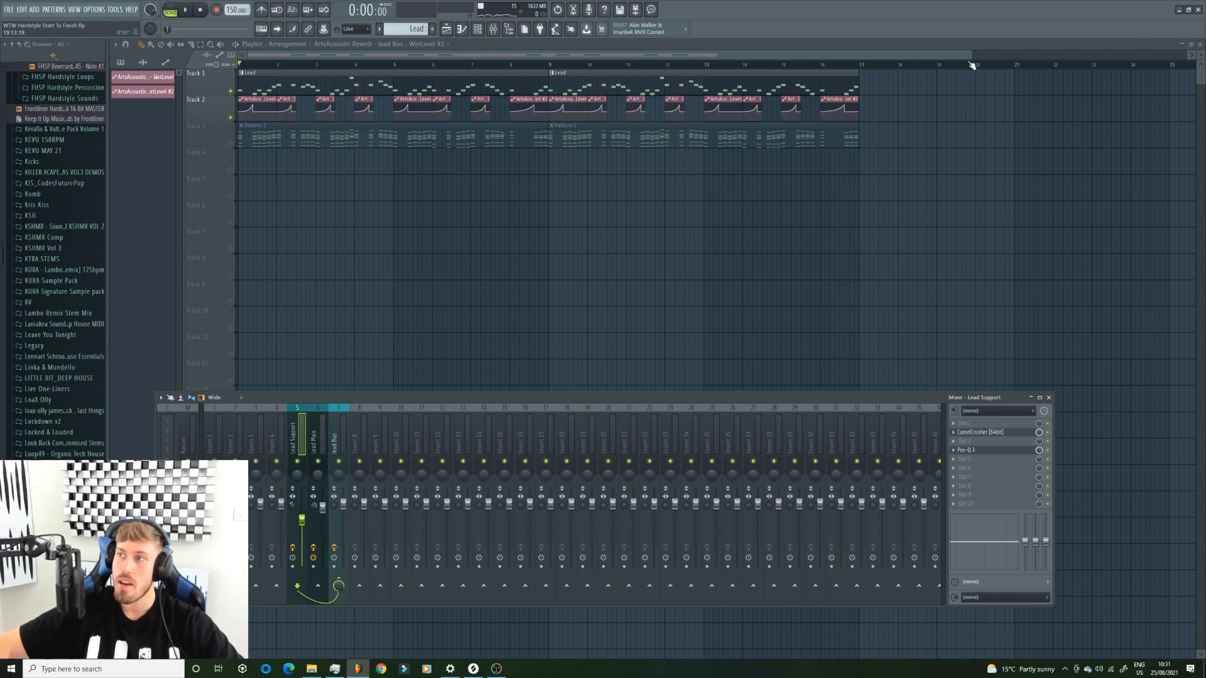
{"action": "key", "text": "F9"}
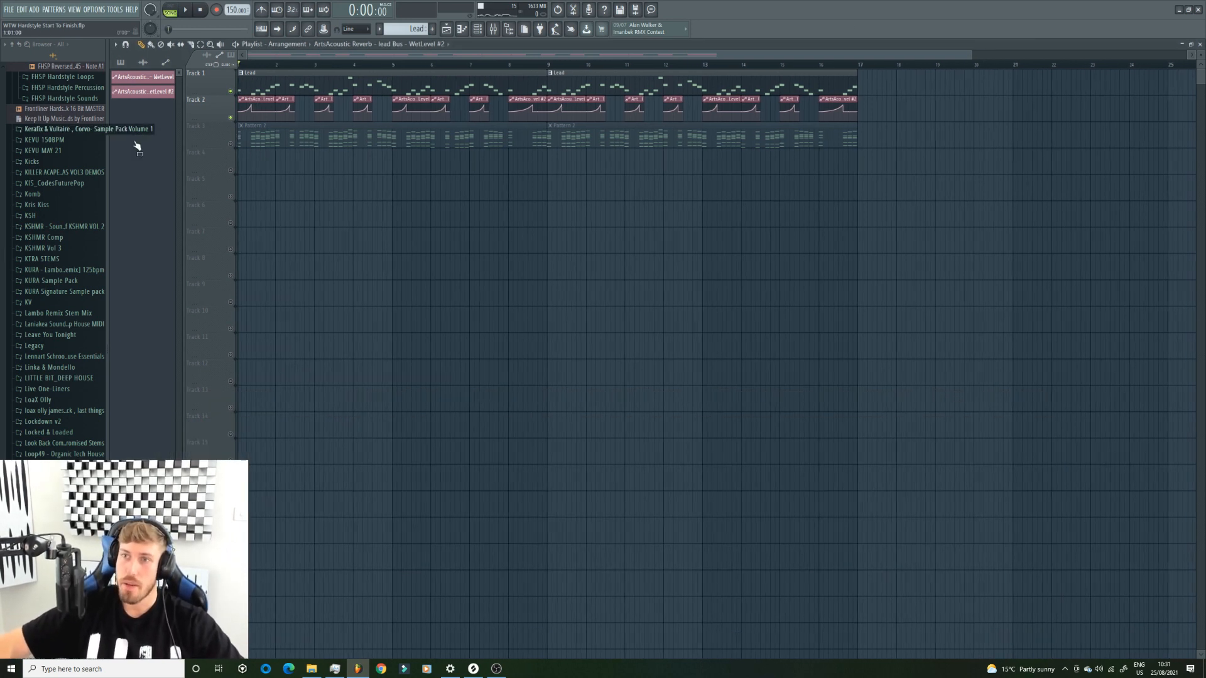
Open Pattern 2's FL Keys notes, cut the lowest octave of bass notes to the clipboard and undo the cut
{"action": "double_click", "coordinate": [134, 133]}
{"action": "scroll", "coordinate": [431, 334], "scroll_direction": "down", "scroll_amount": 5}
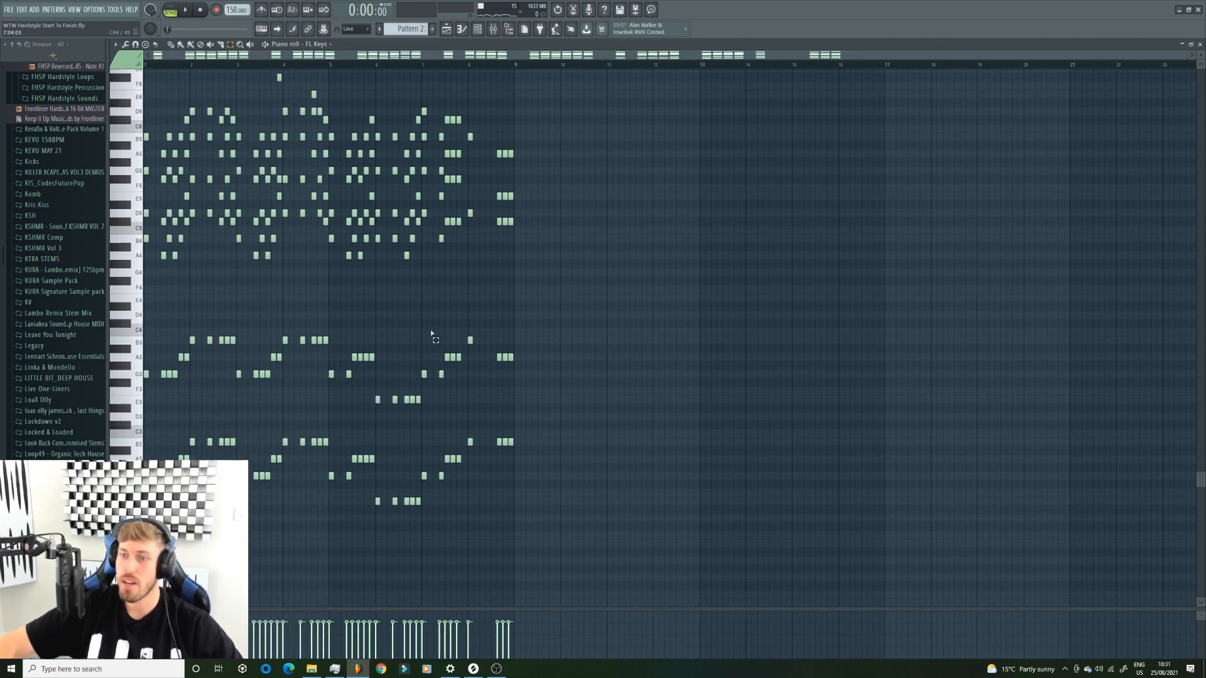
{"action": "left_click_drag", "start_coordinate": [528, 295], "coordinate": [144, 374]}
{"action": "key", "text": "Delete"}
{"action": "key", "text": "ctrl+z"}
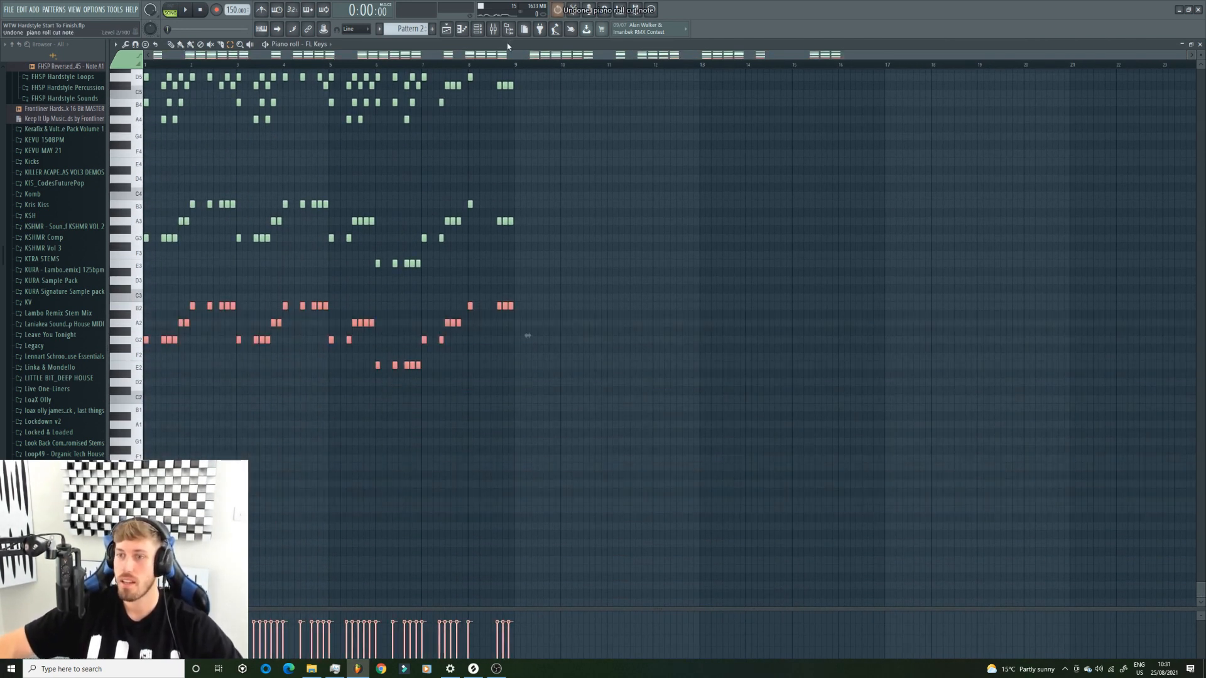
Insert a new pattern named Hardstyle Kick
{"action": "left_click", "coordinate": [408, 28]}
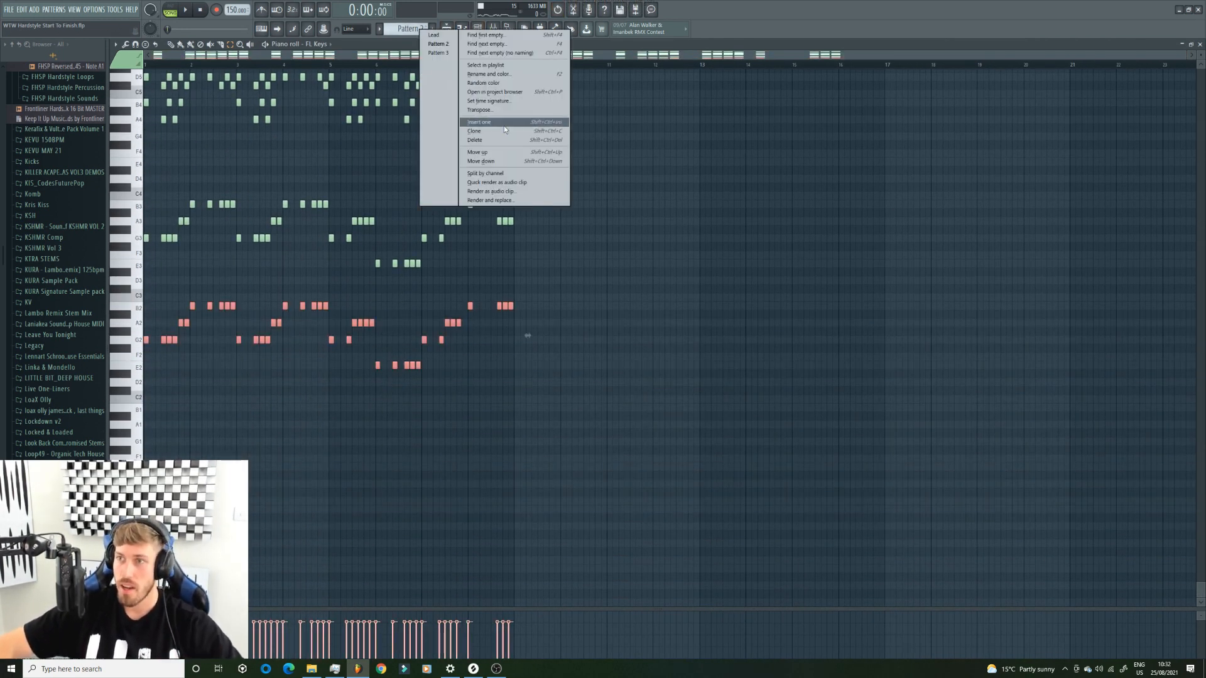
{"action": "left_click", "coordinate": [503, 125]}
{"action": "type", "text": "b"}
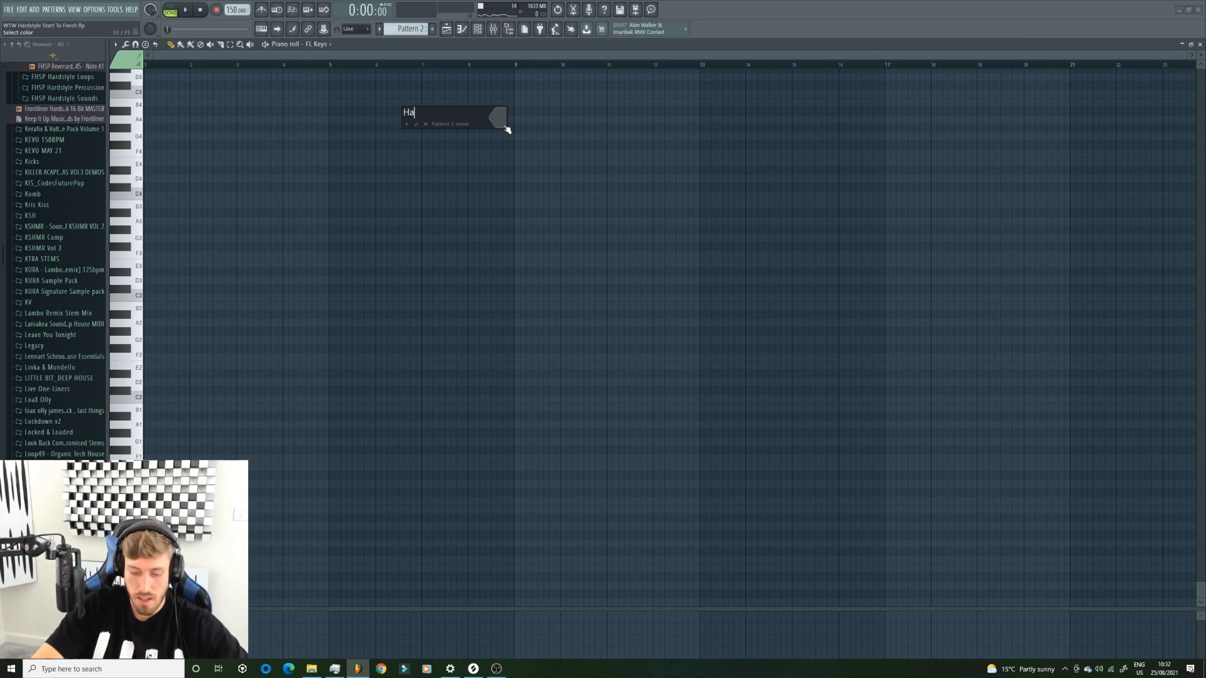
{"action": "type", "text": "ardstyle Kick"}
{"action": "key", "text": "Return"}
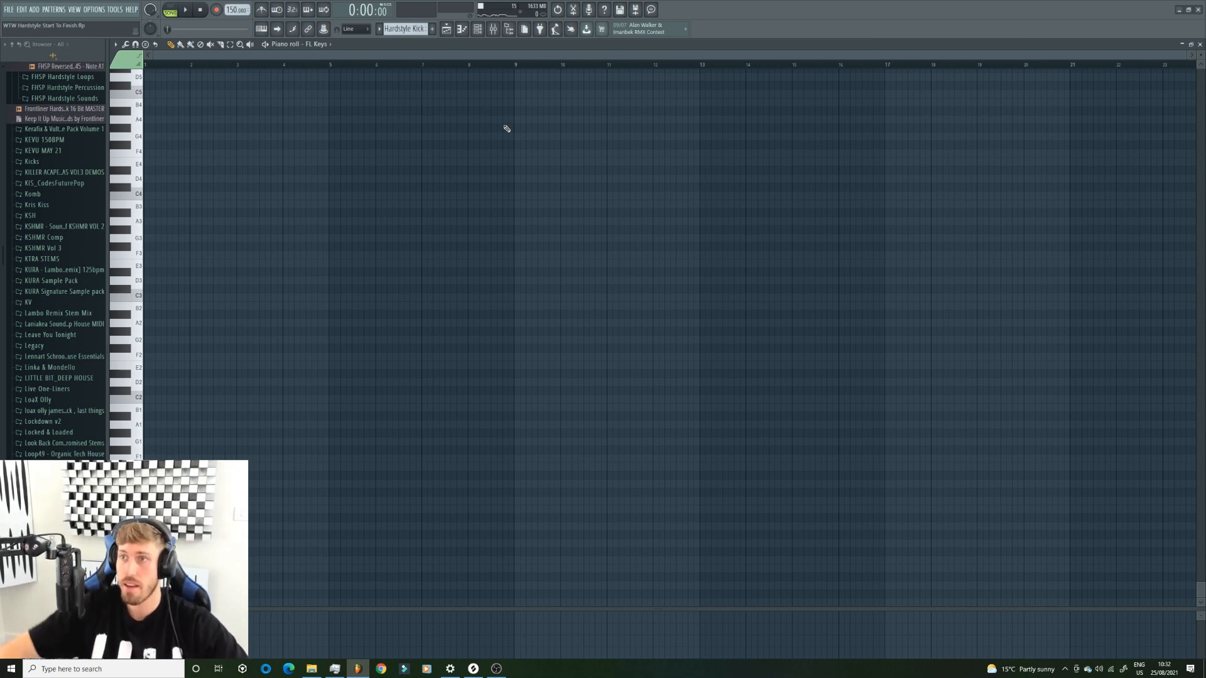
Add another Nexus 2 channel and paste the copied bass notes into its piano roll
{"action": "left_click", "coordinate": [477, 30]}
{"action": "left_click", "coordinate": [33, 10]}
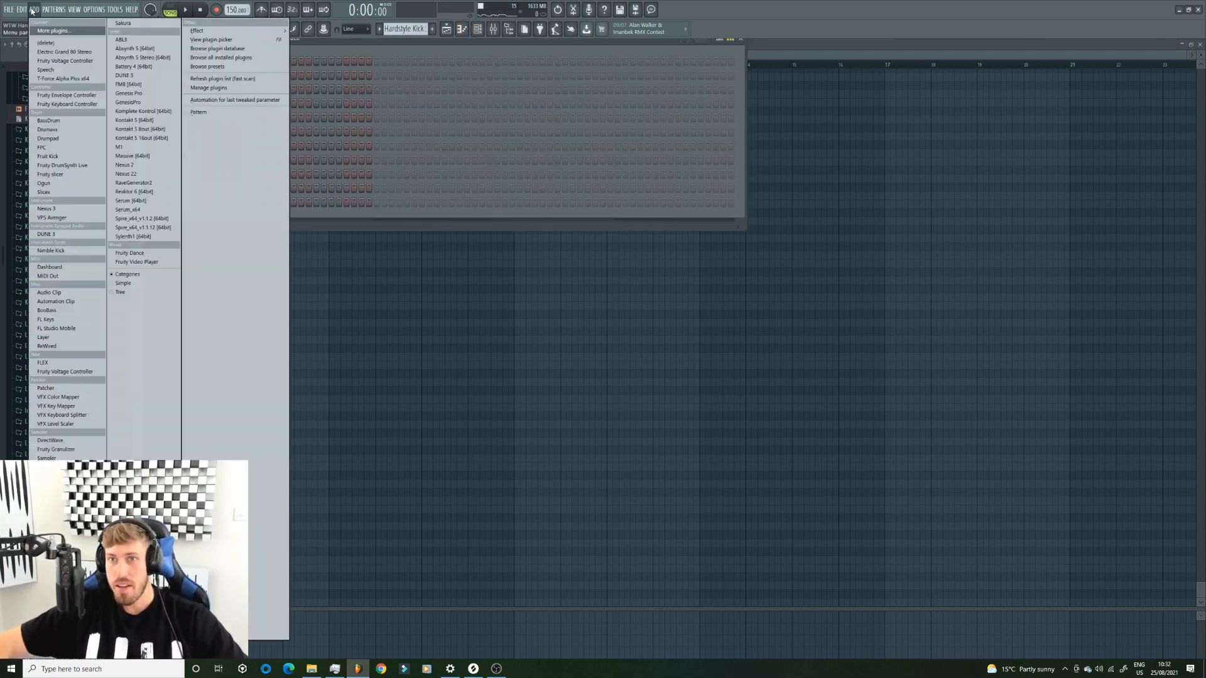
{"action": "left_click", "coordinate": [124, 164]}
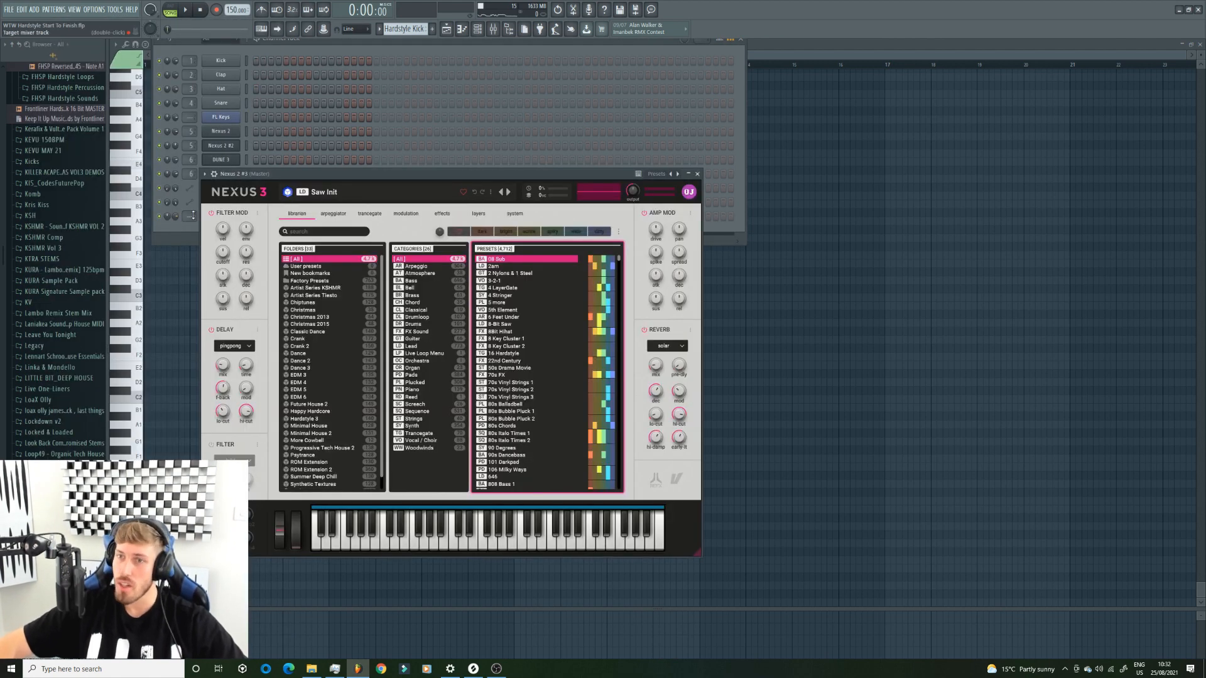
{"action": "right_click", "coordinate": [244, 215]}
{"action": "left_click", "coordinate": [262, 216]}
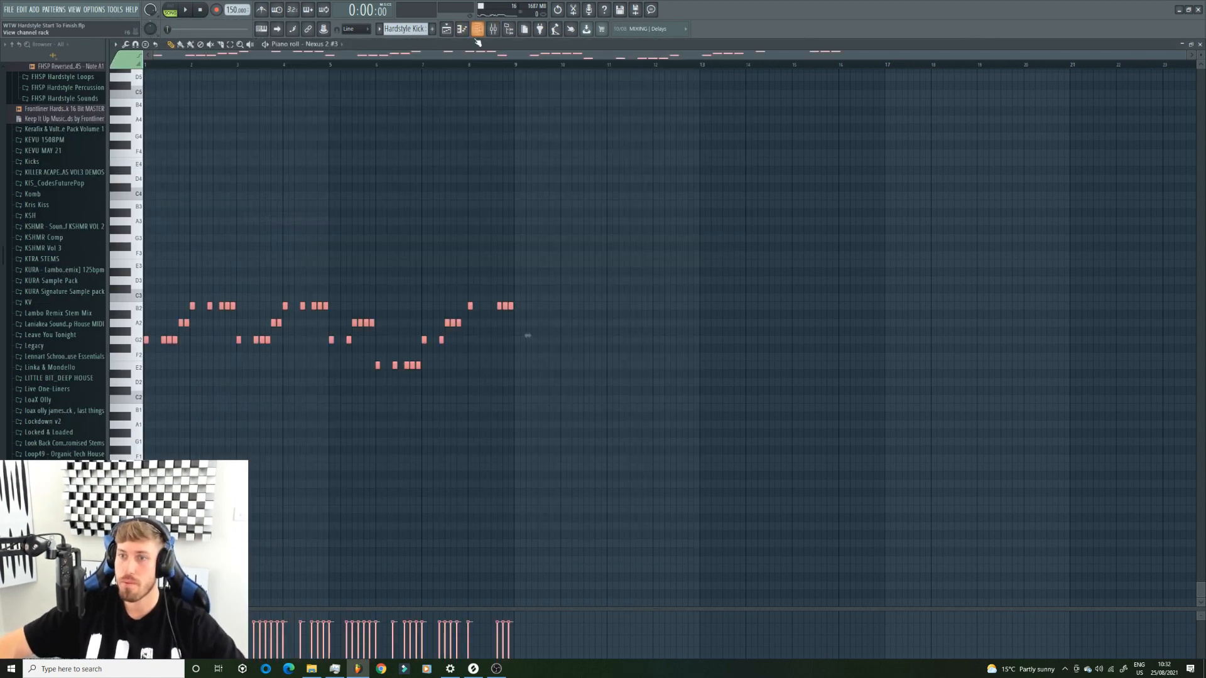
Merge the repeated short notes in the first four bars into sustained G2, A2 and B2 notes and select those bars
{"action": "right_click", "coordinate": [168, 340]}
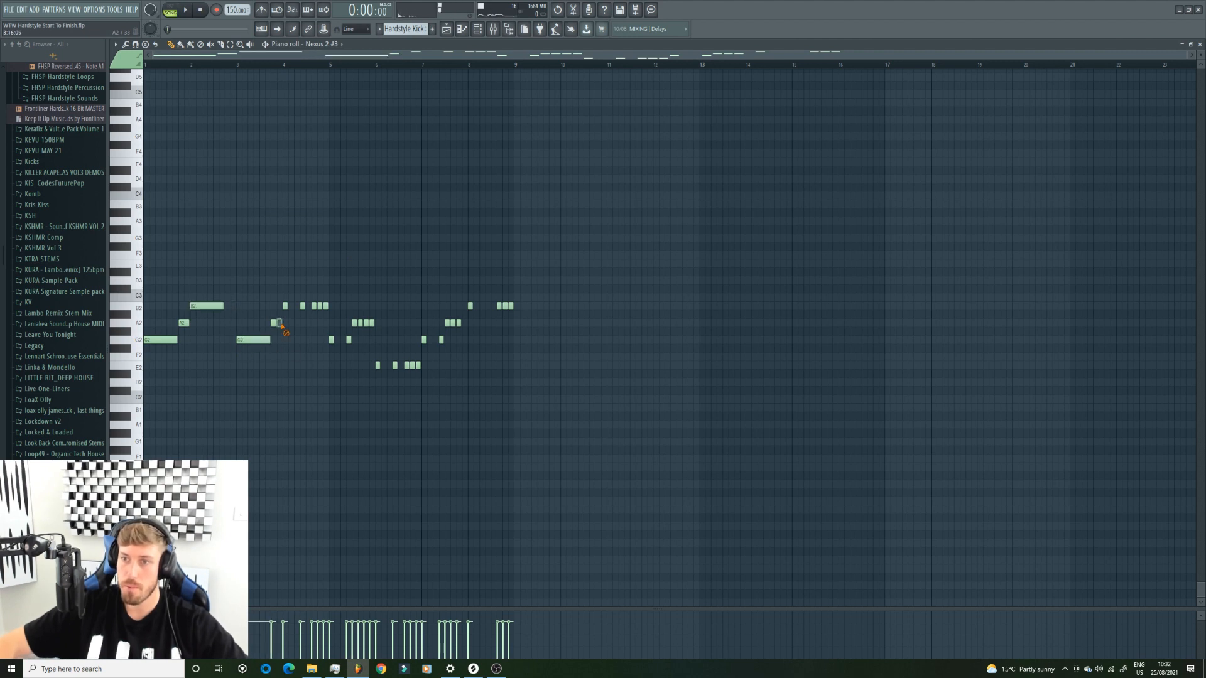
{"action": "left_click", "coordinate": [271, 324]}
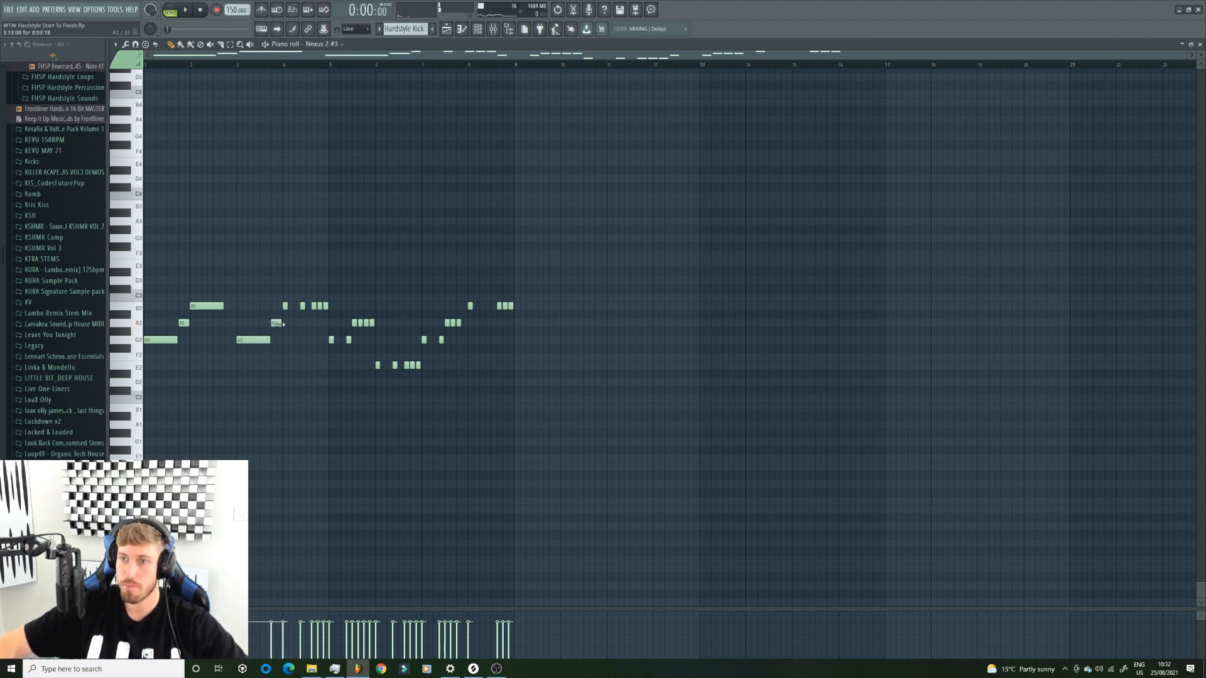
{"action": "left_click", "coordinate": [289, 305]}
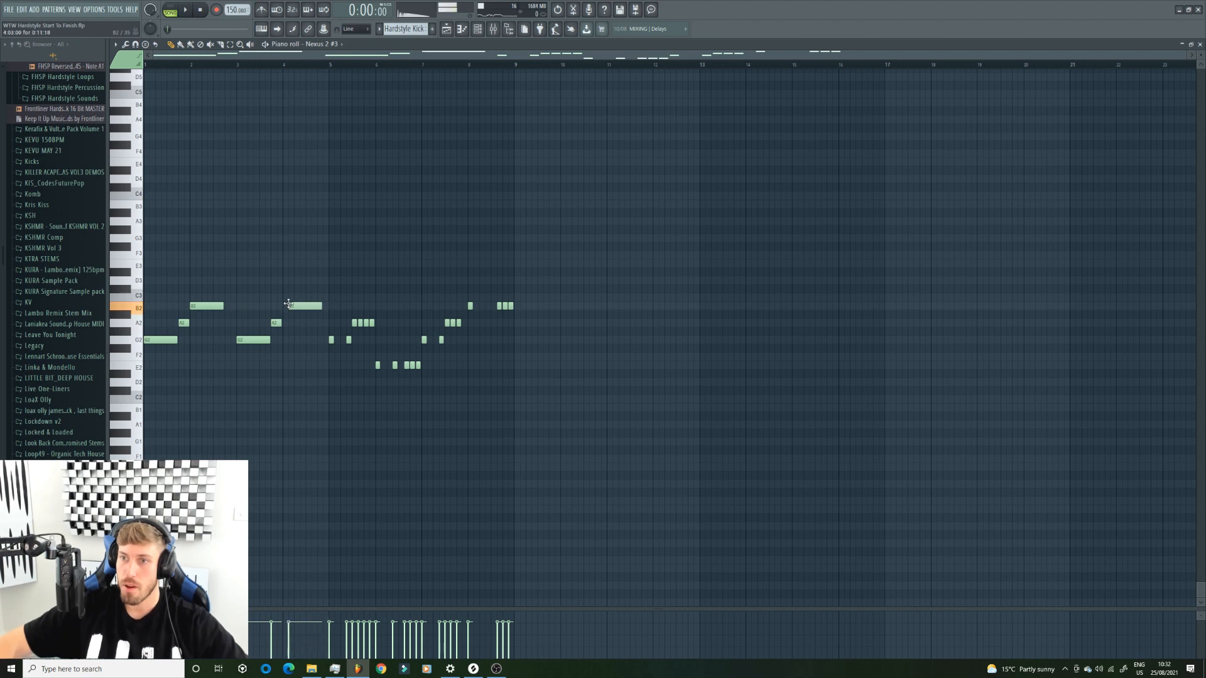
{"action": "left_click_drag", "start_coordinate": [310, 307], "coordinate": [304, 308]}
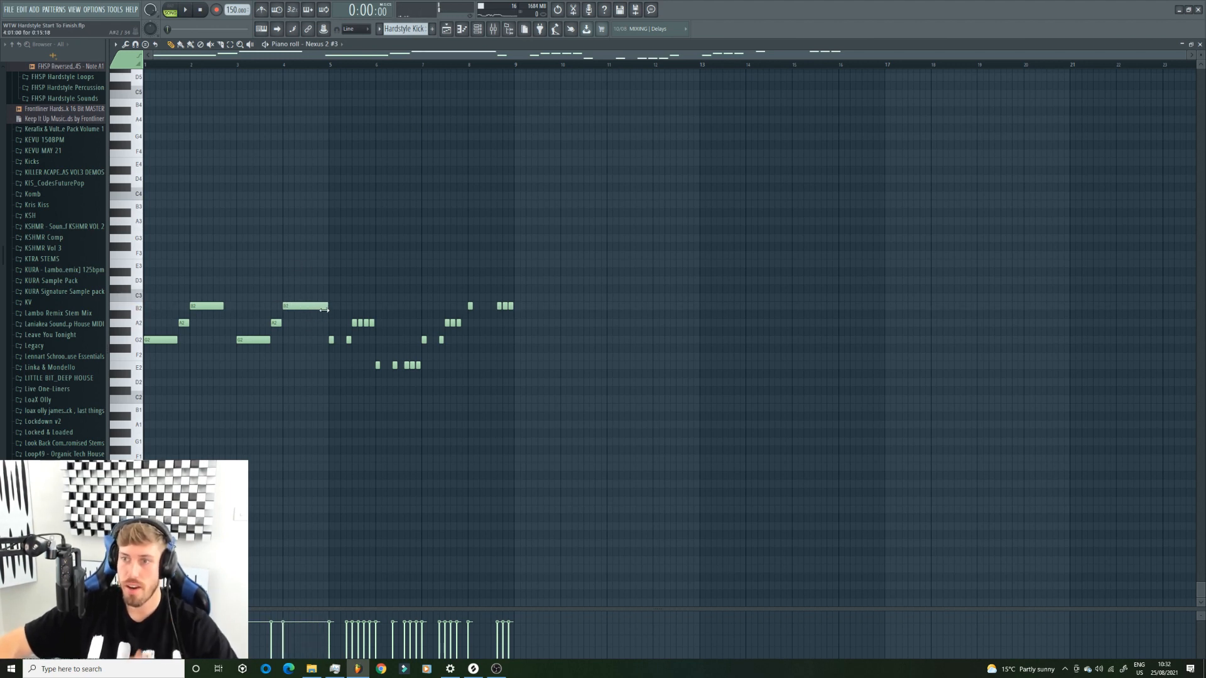
{"action": "left_click_drag", "start_coordinate": [330, 68], "coordinate": [145, 66]}
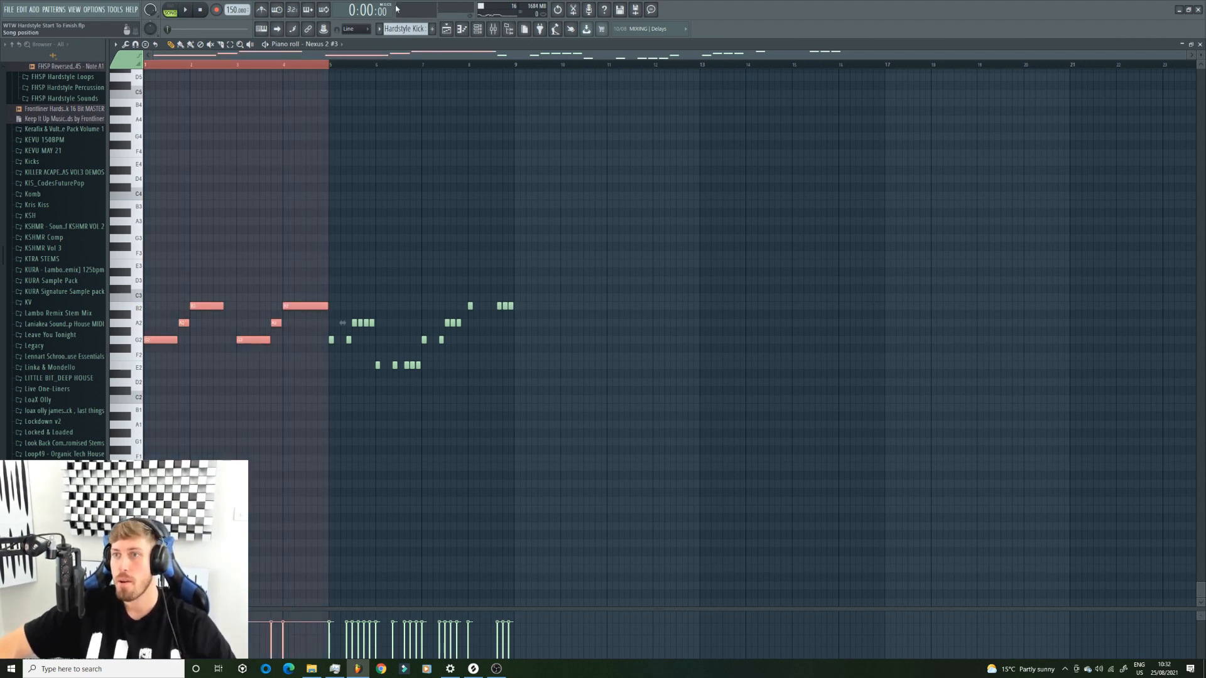
Load the Hardstyle Drop 1 sequence preset from the Hardstyle 3 library into the new Nexus 2 channel
{"action": "left_click", "coordinate": [478, 29]}
{"action": "left_click", "coordinate": [237, 217]}
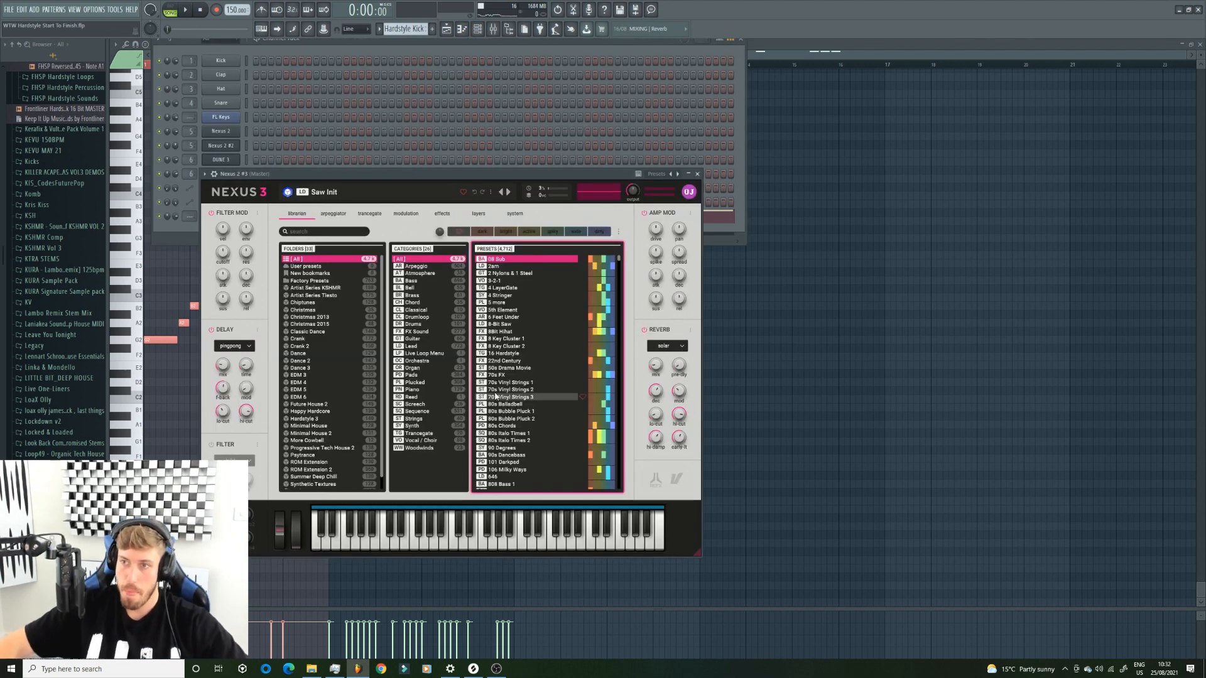
{"action": "left_click", "coordinate": [323, 419]}
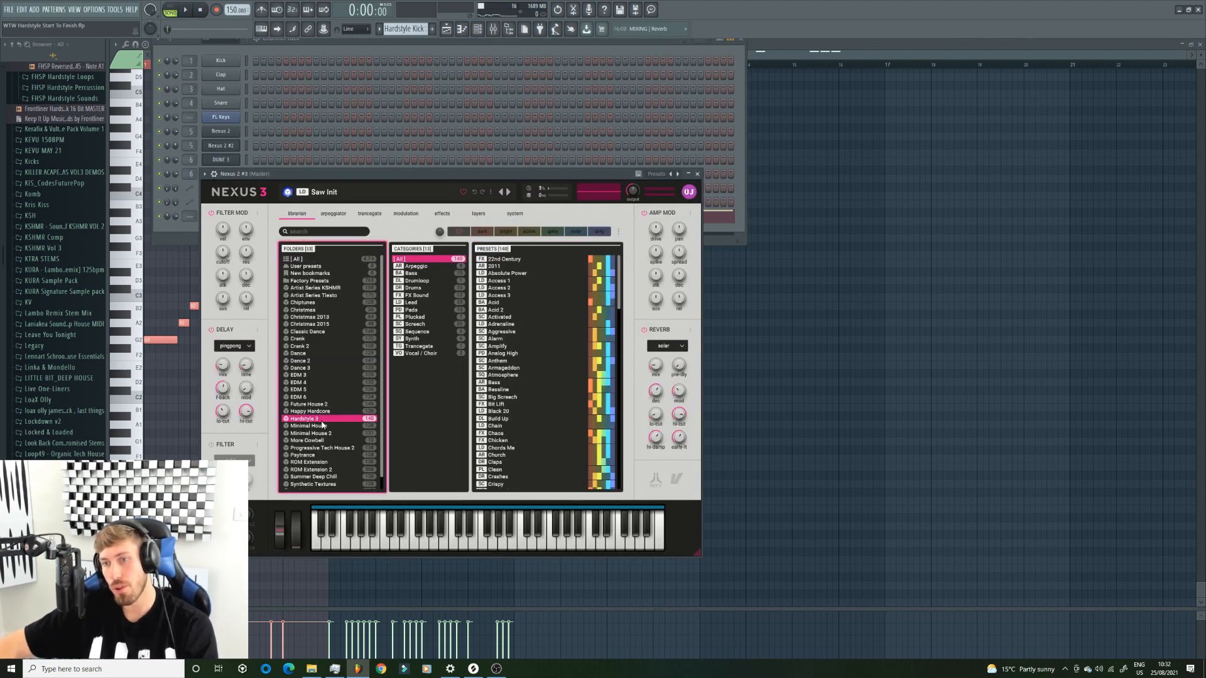
{"action": "left_click", "coordinate": [411, 273]}
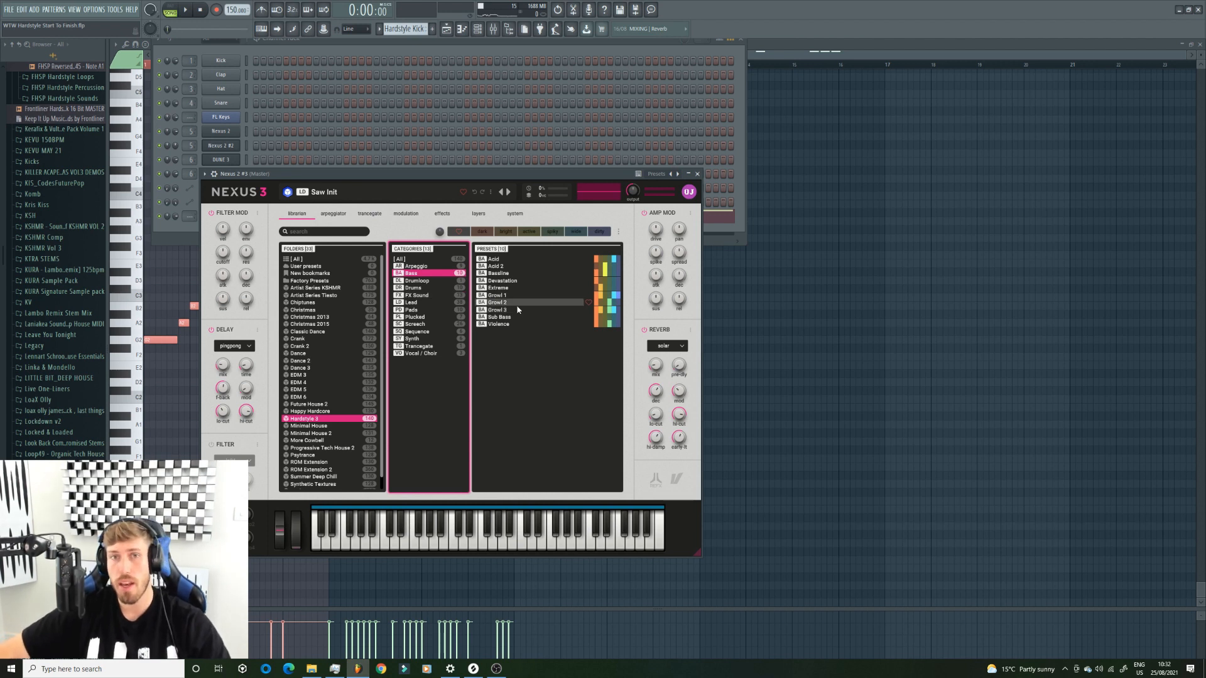
{"action": "left_click", "coordinate": [420, 346]}
{"action": "left_click", "coordinate": [417, 332]}
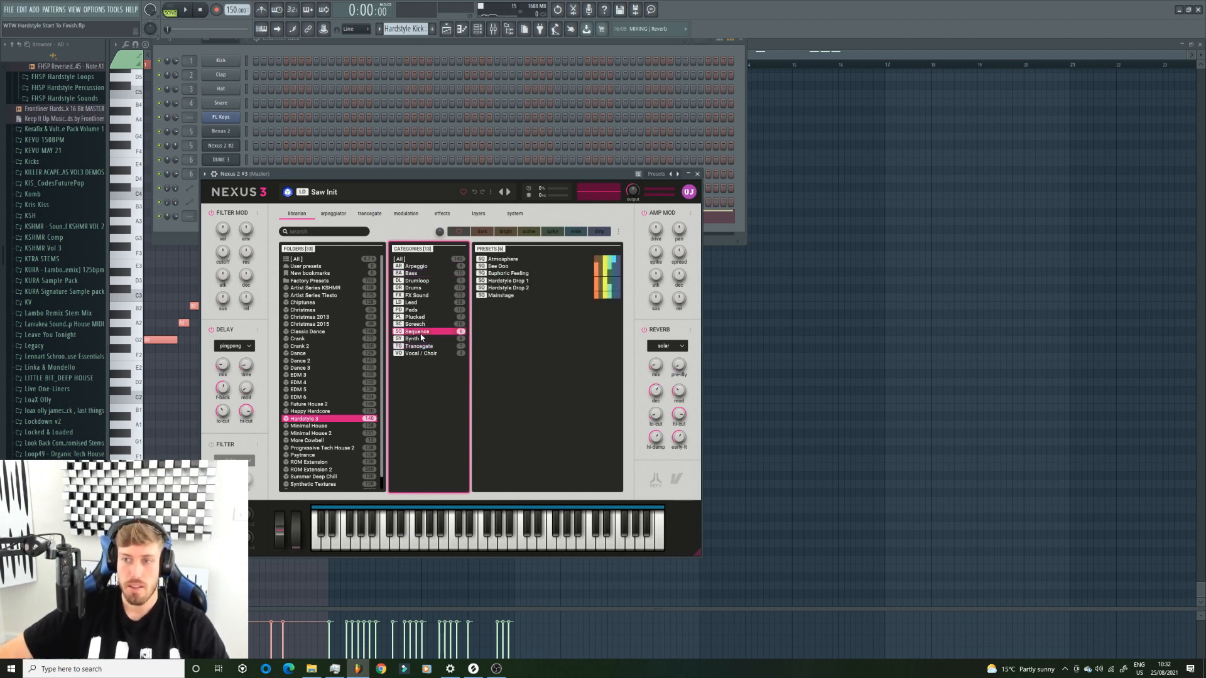
{"action": "left_click", "coordinate": [537, 280]}
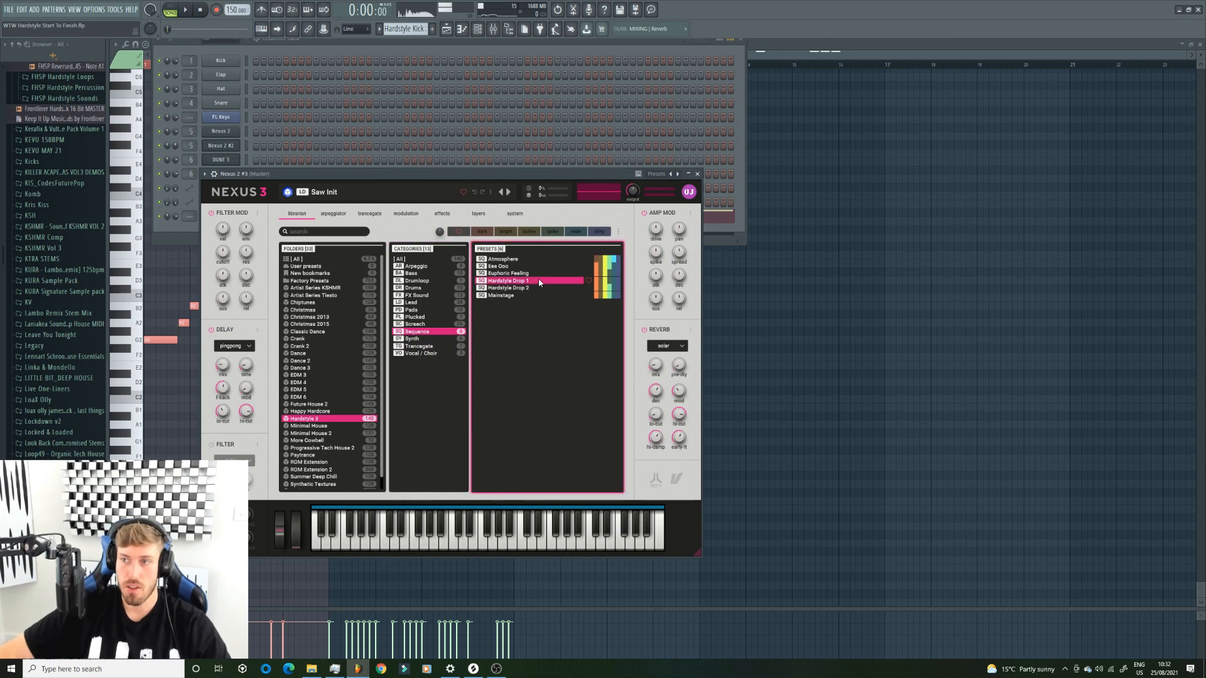
Raise all the new Nexus channel's notes by two octaves and play the pattern on its own
{"action": "left_click", "coordinate": [170, 10]}
{"action": "left_click", "coordinate": [179, 423]}
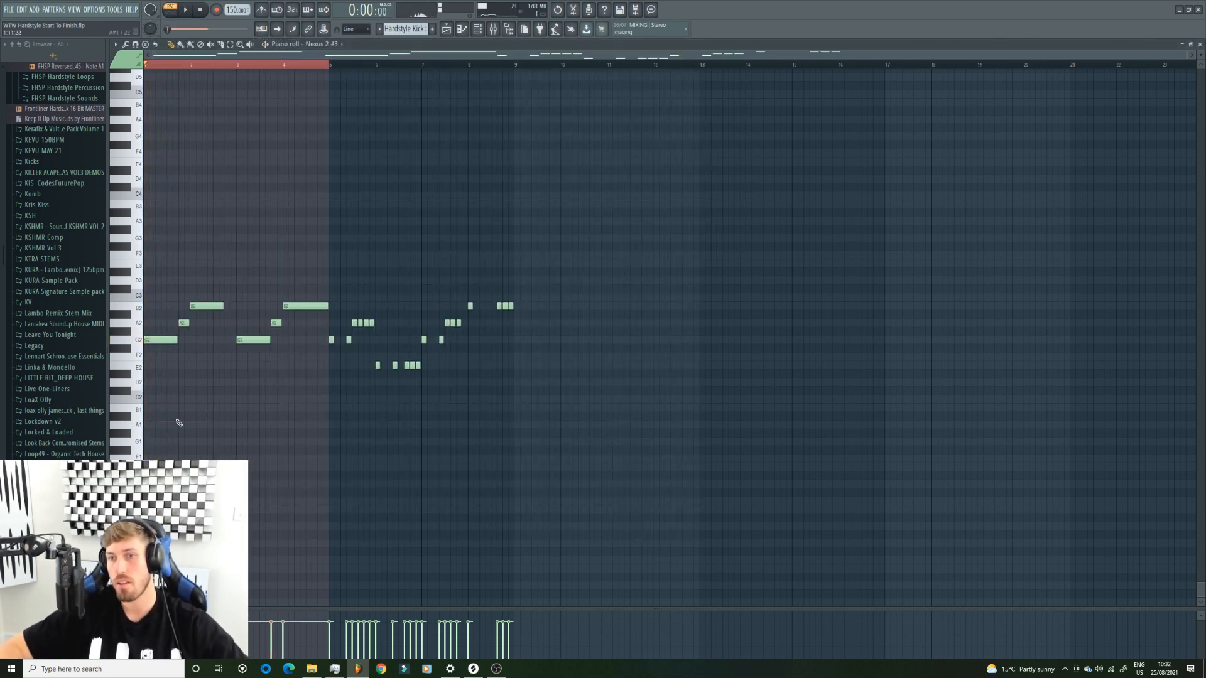
{"action": "key", "text": "ctrl+Up"}
{"action": "key", "text": "ctrl+Up"}
{"action": "key", "text": "space"}
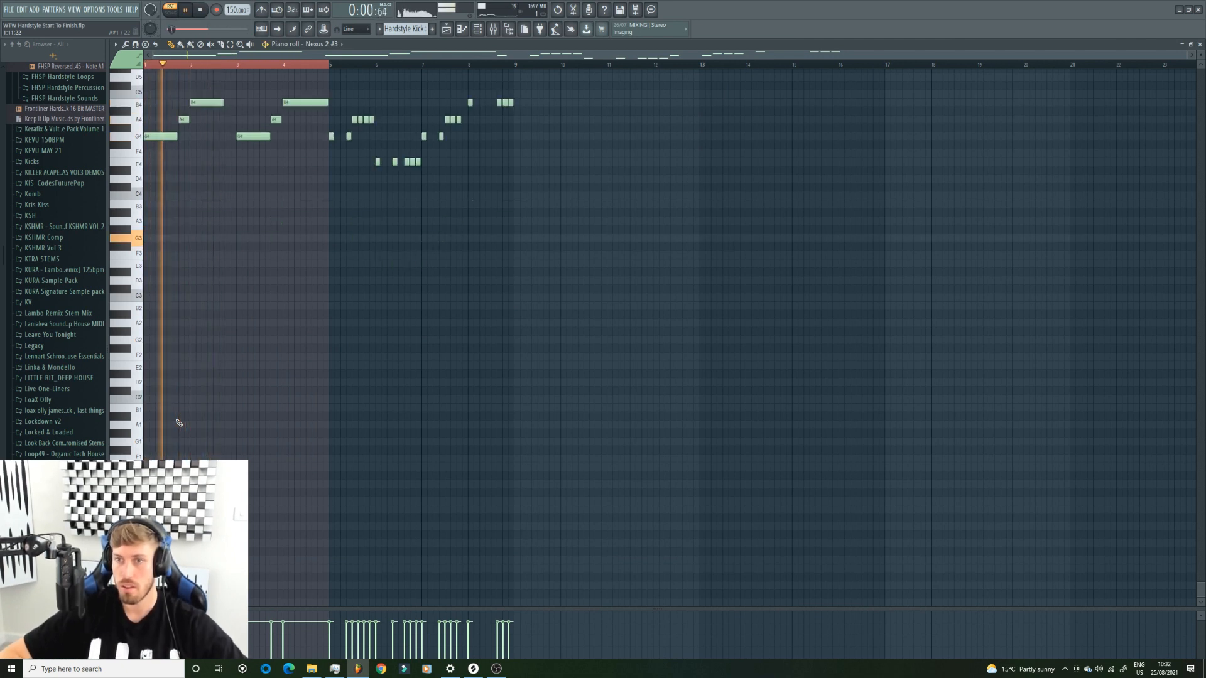
Extend the B4 note in bar 2 to the end of its bar, stop playback and select the first four bars
{"action": "left_click_drag", "start_coordinate": [223, 103], "coordinate": [235, 103]}
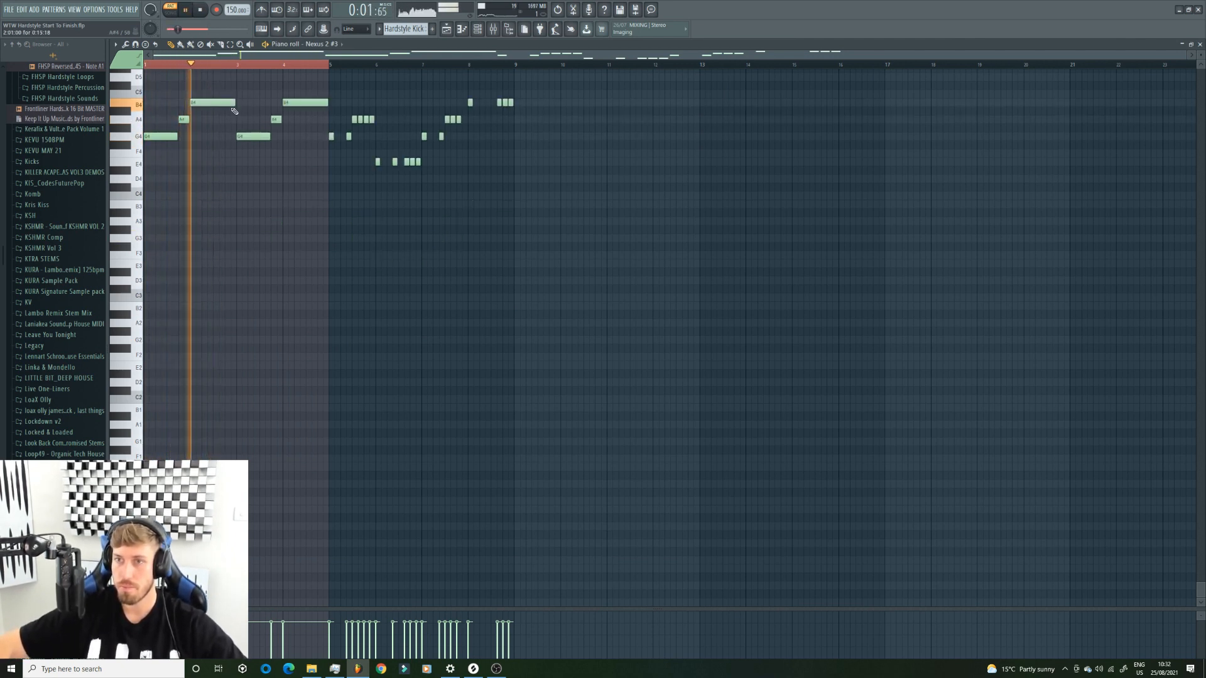
{"action": "scroll", "coordinate": [299, 173], "scroll_direction": "up", "scroll_amount": 3}
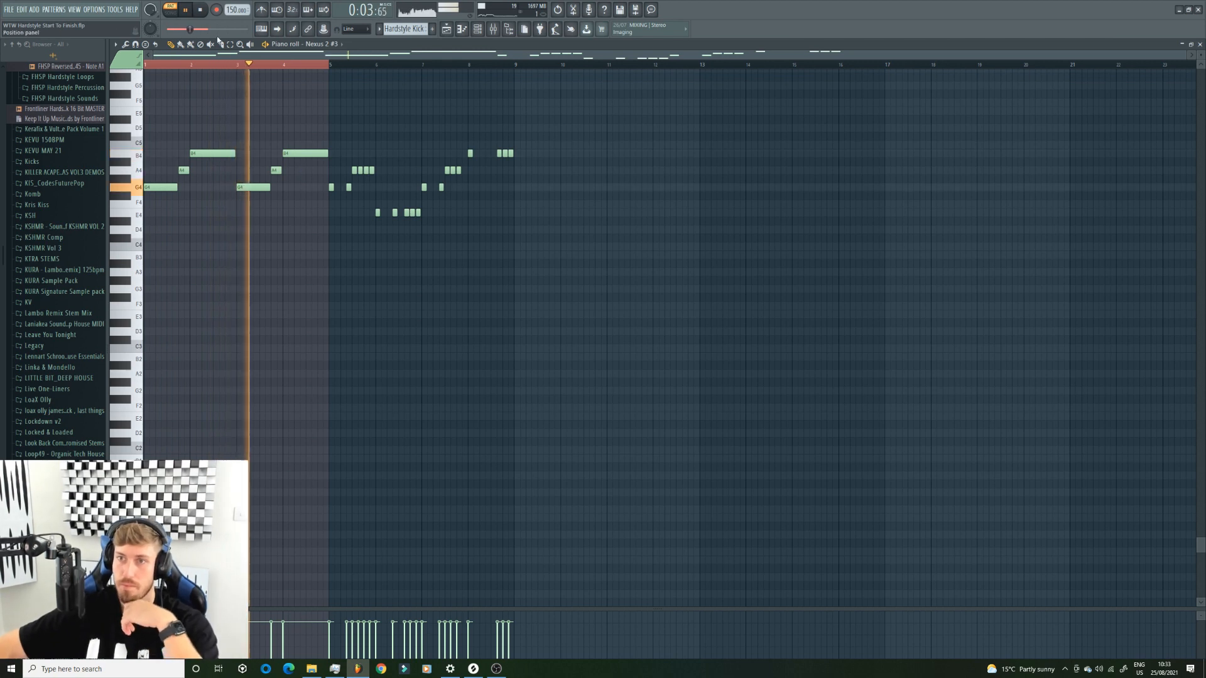
{"action": "left_click", "coordinate": [230, 45]}
{"action": "left_click_drag", "start_coordinate": [304, 215], "coordinate": [139, 66]}
{"action": "key", "text": "space"}
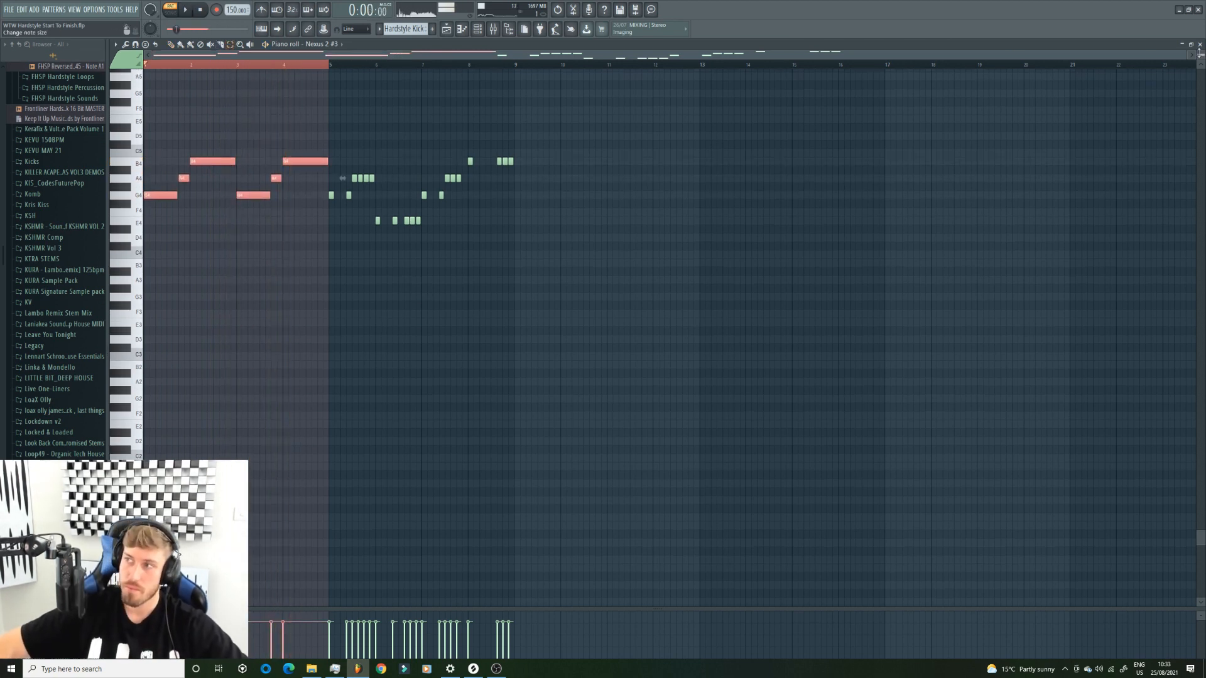
Set snapping to none and close the small gaps between the sustained notes in the first four bars
{"action": "left_click_drag", "start_coordinate": [1186, 55], "coordinate": [176, 53]}
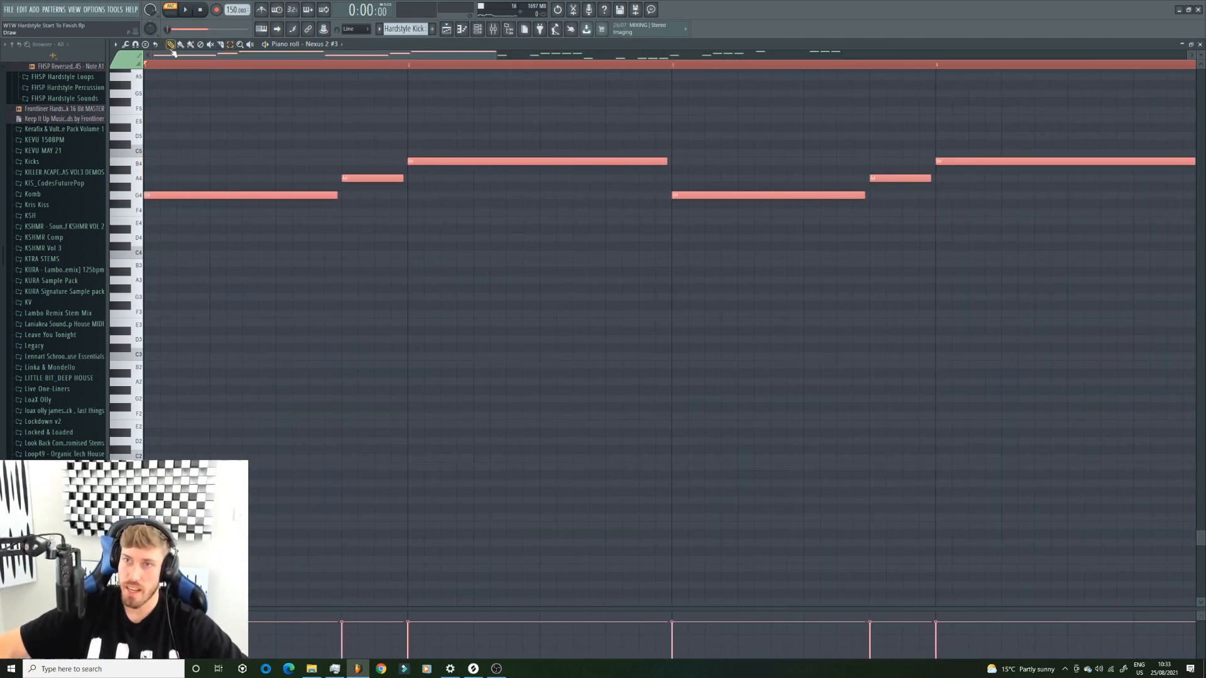
{"action": "left_click", "coordinate": [367, 27]}
{"action": "left_click", "coordinate": [356, 59]}
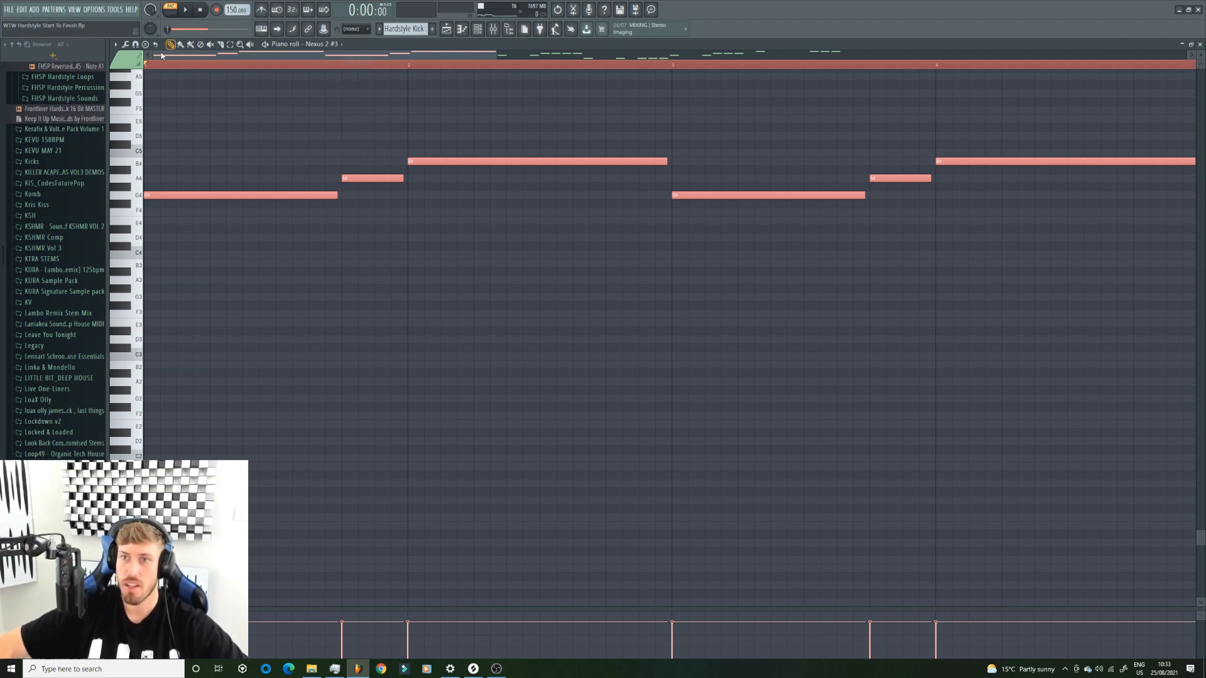
{"action": "left_click_drag", "start_coordinate": [155, 54], "coordinate": [217, 54]}
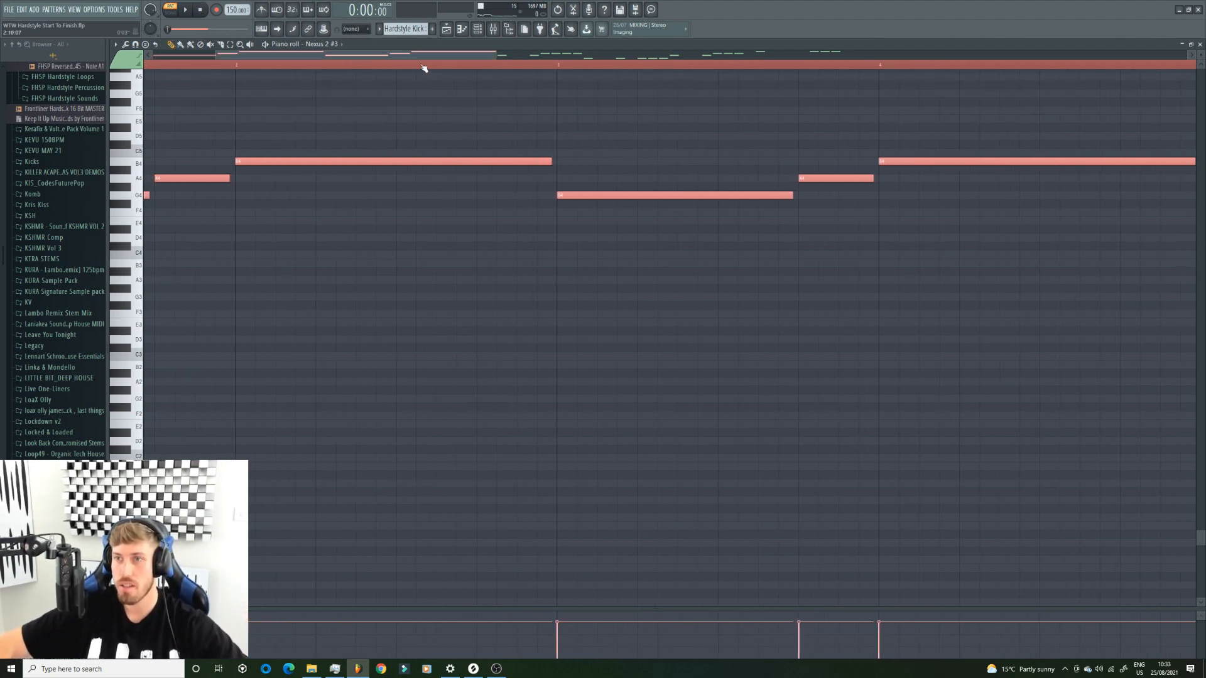
{"action": "left_click_drag", "start_coordinate": [496, 55], "coordinate": [277, 54]}
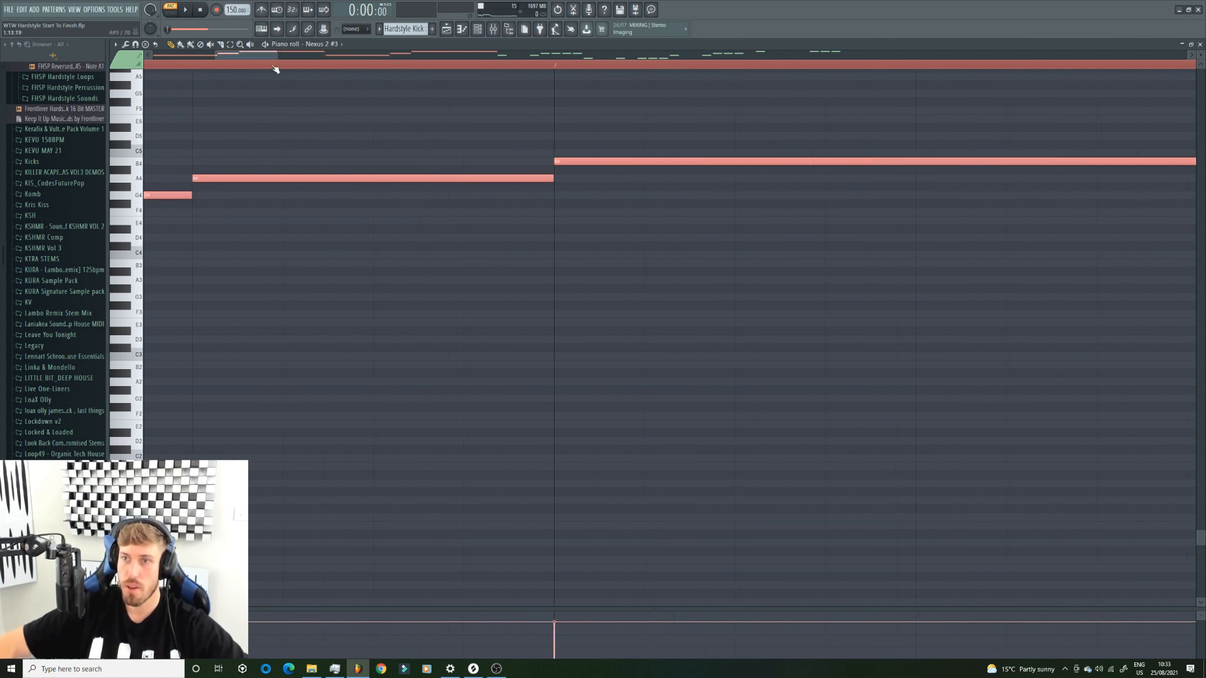
Place the Hardstyle Kick pattern at the start of playlist Track 4, play the song and set snapping back to Line
{"action": "left_click", "coordinate": [446, 30]}
{"action": "left_click", "coordinate": [239, 163]}
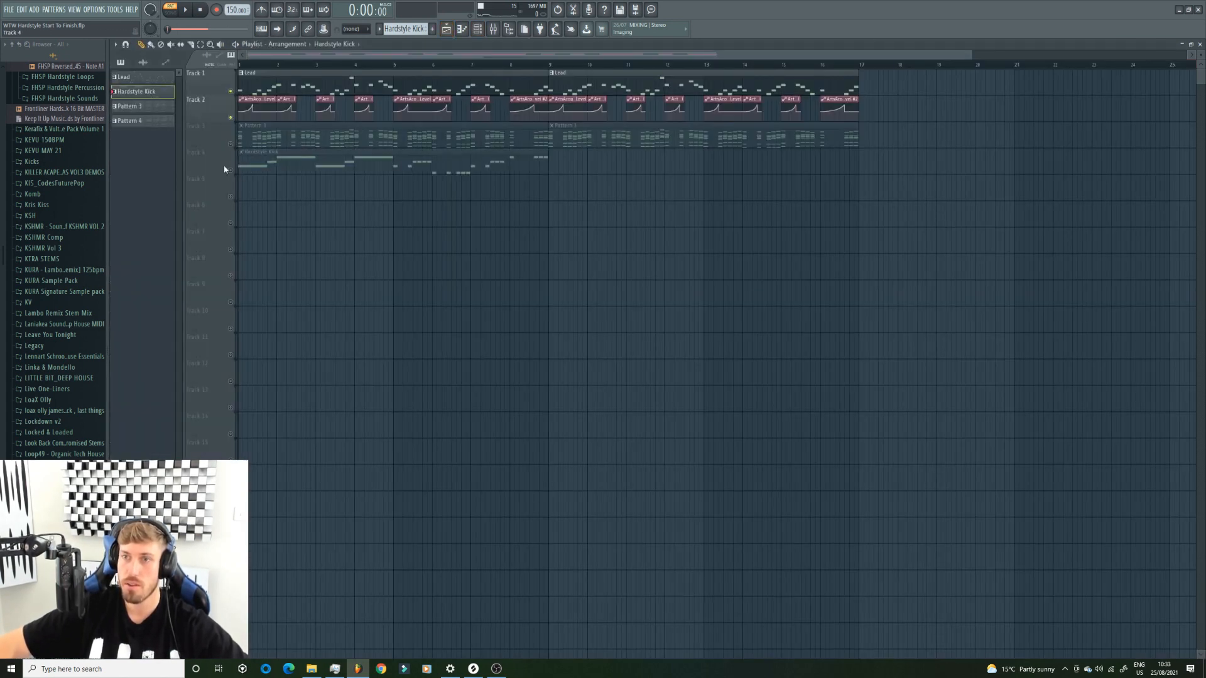
{"action": "key", "text": "l"}
{"action": "left_click", "coordinate": [356, 29]}
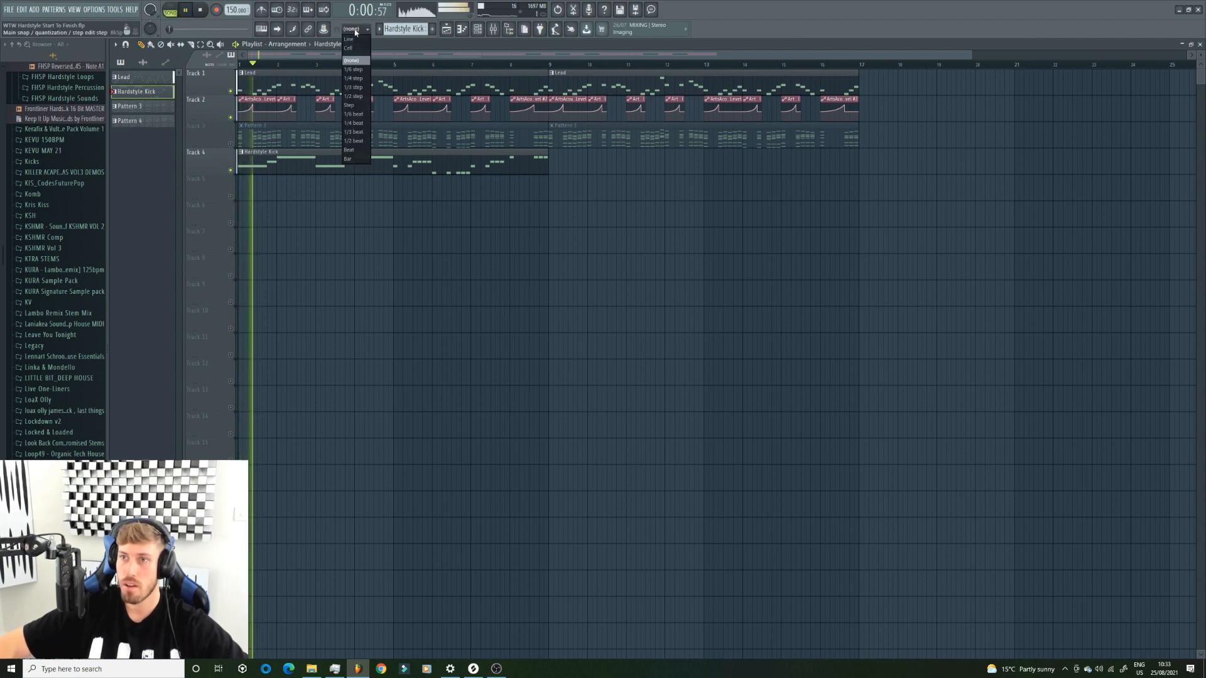
{"action": "left_click", "coordinate": [350, 44]}
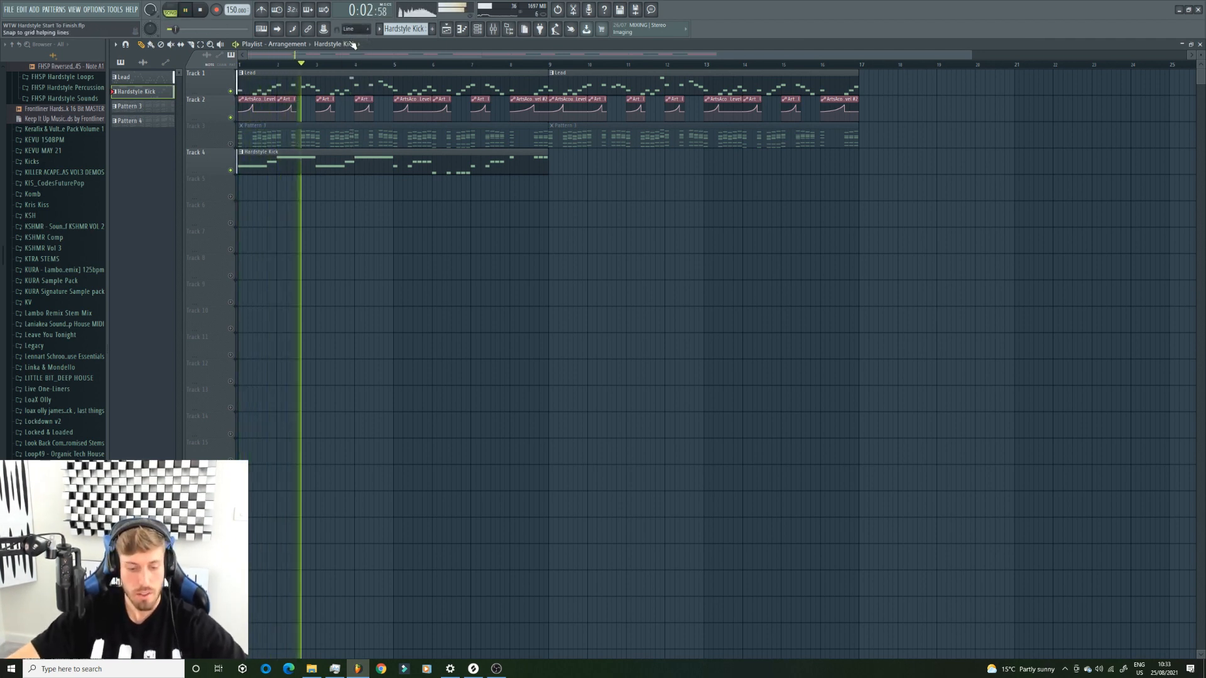
Replace bar 5's short notes with a half-bar G4 note followed by a half-bar A4 note, and play the song
{"action": "double_click", "coordinate": [477, 166]}
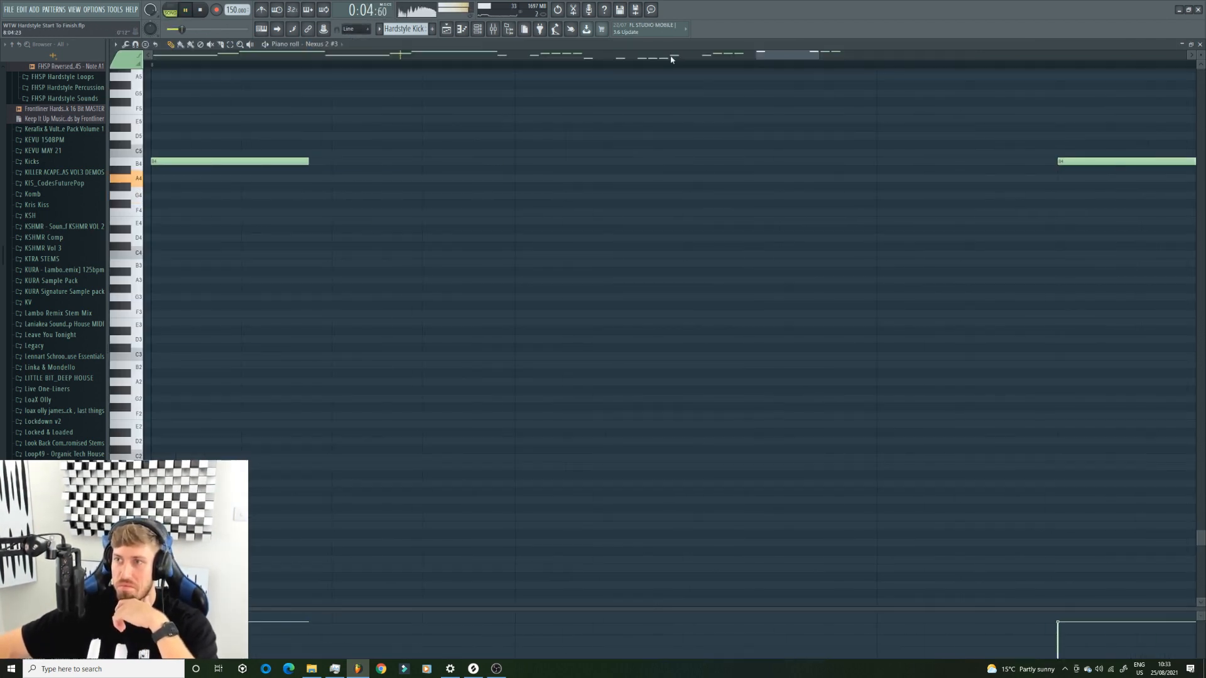
{"action": "key", "text": "space"}
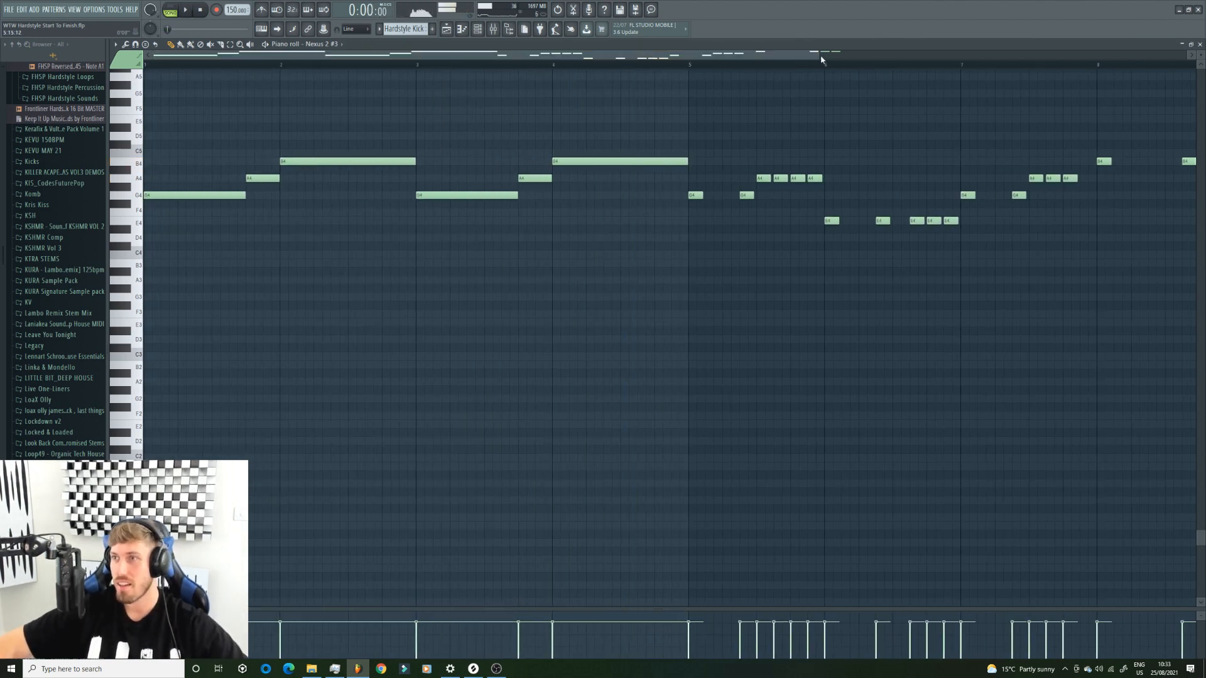
{"action": "scroll", "coordinate": [820, 55], "scroll_direction": "down", "scroll_amount": 3}
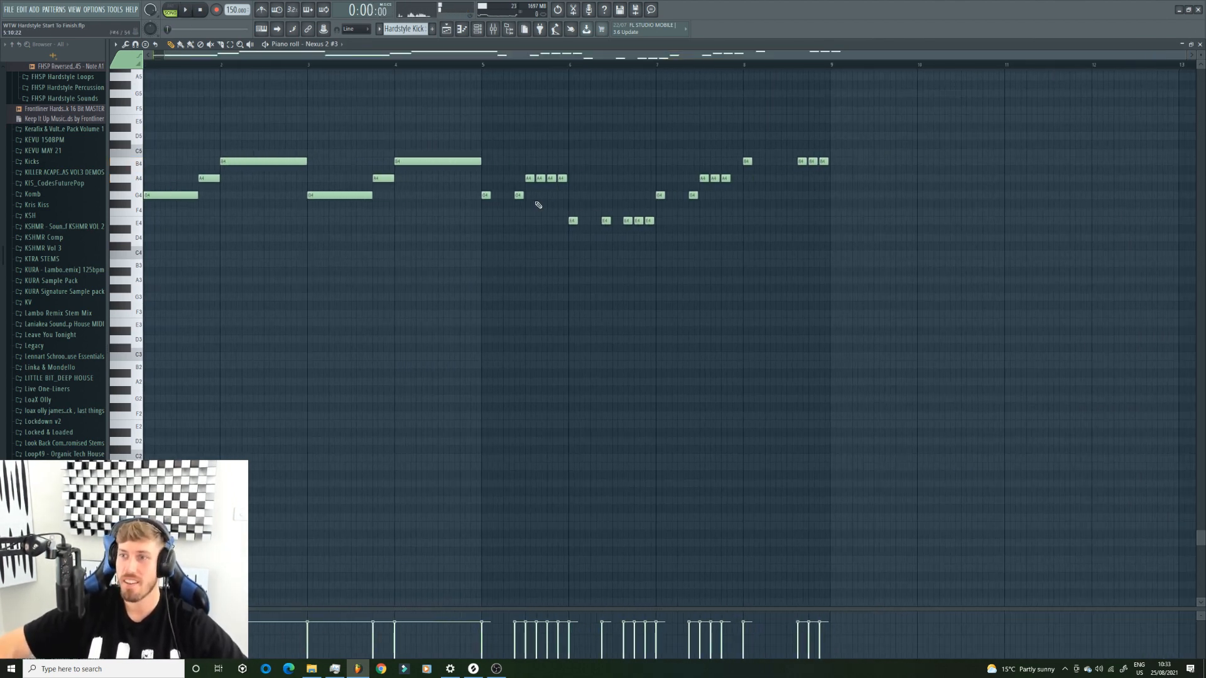
{"action": "left_click", "coordinate": [484, 196]}
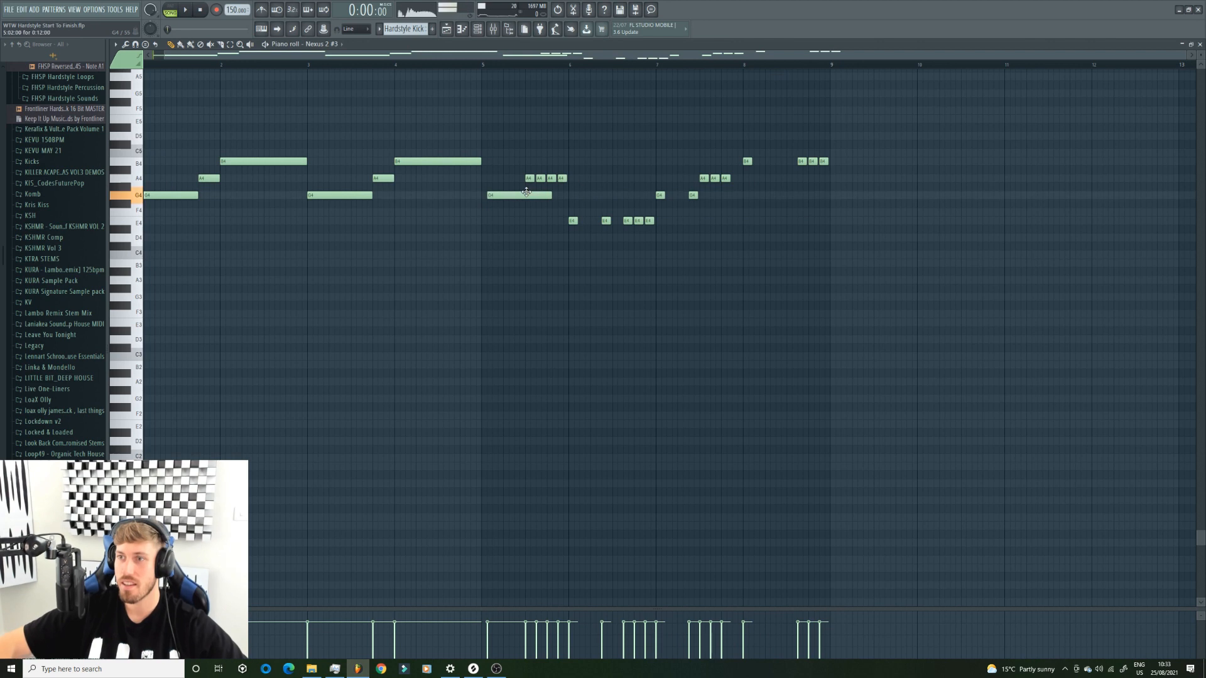
{"action": "key", "text": "ctrl+z"}
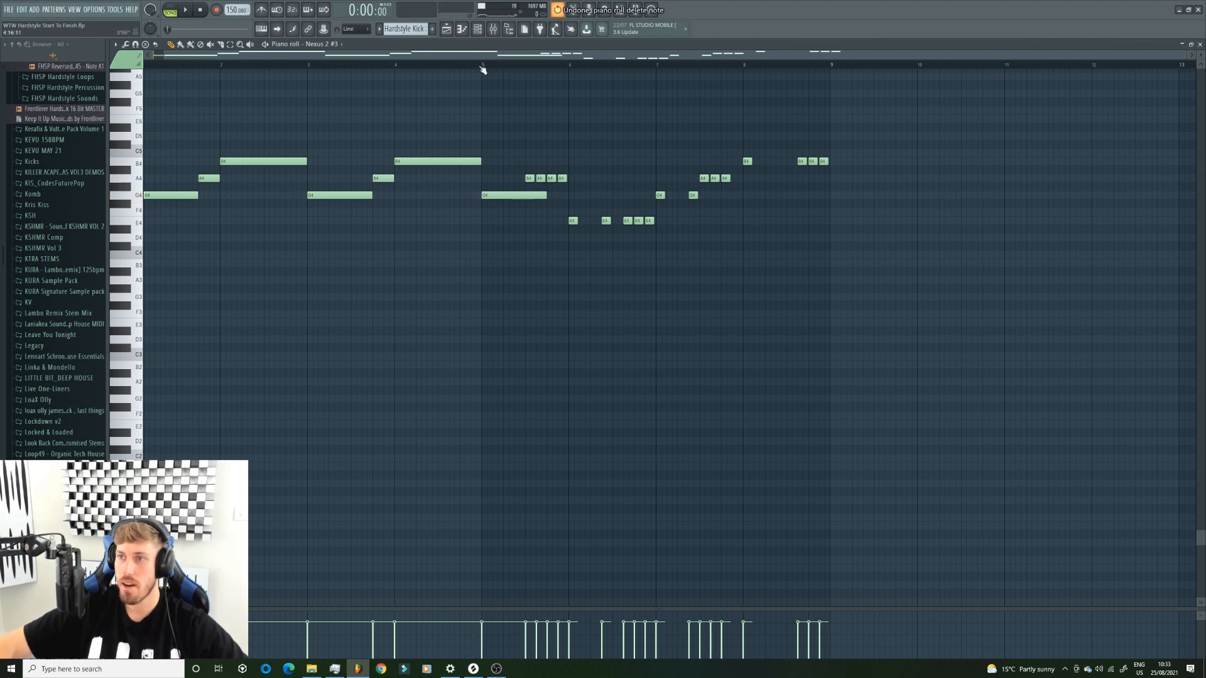
{"action": "key", "text": "space"}
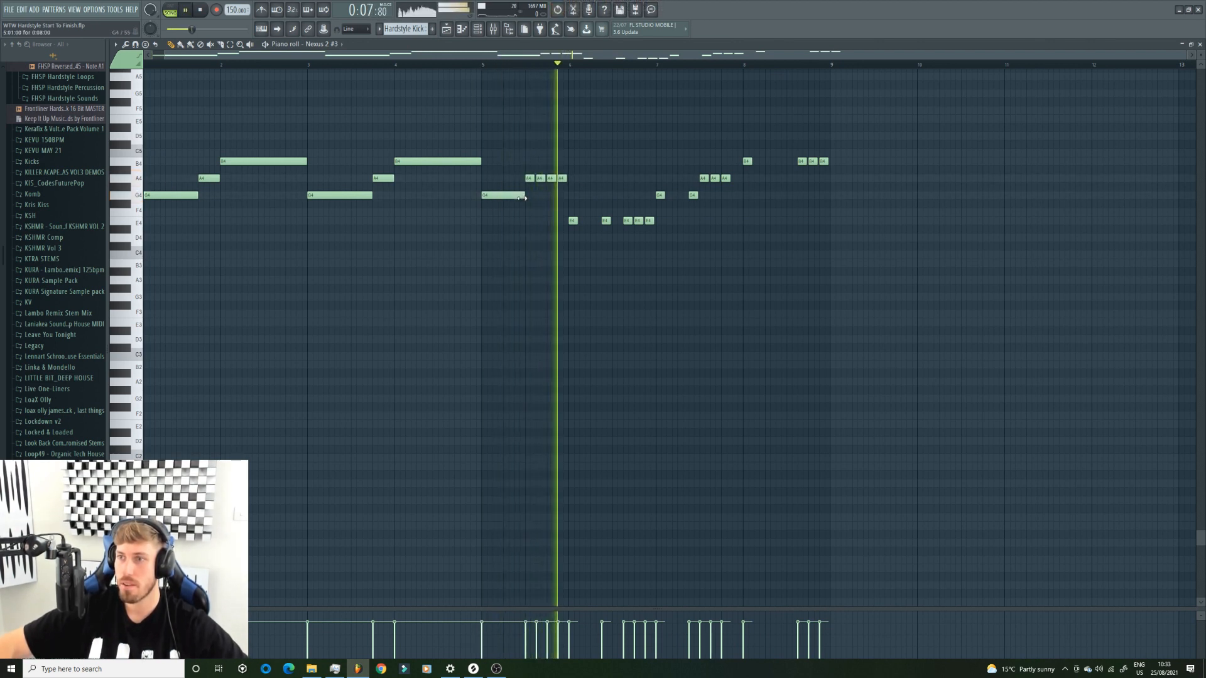
{"action": "key", "text": "space"}
{"action": "key", "text": "ctrl+z"}
{"action": "left_click", "coordinate": [528, 182]}
{"action": "key", "text": "space"}
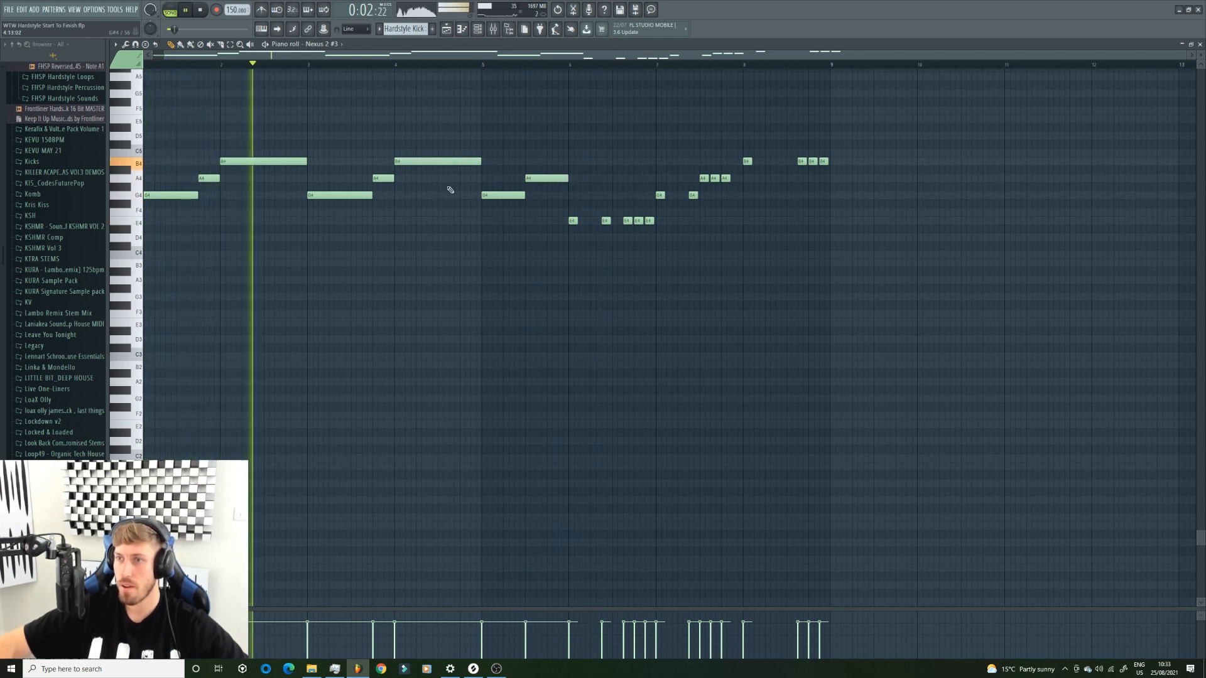
Replace bar 6's short notes with a single E4 note that fills the whole bar
{"action": "left_click", "coordinate": [432, 162]}
{"action": "right_click", "coordinate": [649, 221]}
{"action": "left_click", "coordinate": [565, 219]}
{"action": "left_click_drag", "start_coordinate": [566, 220], "coordinate": [571, 219]}
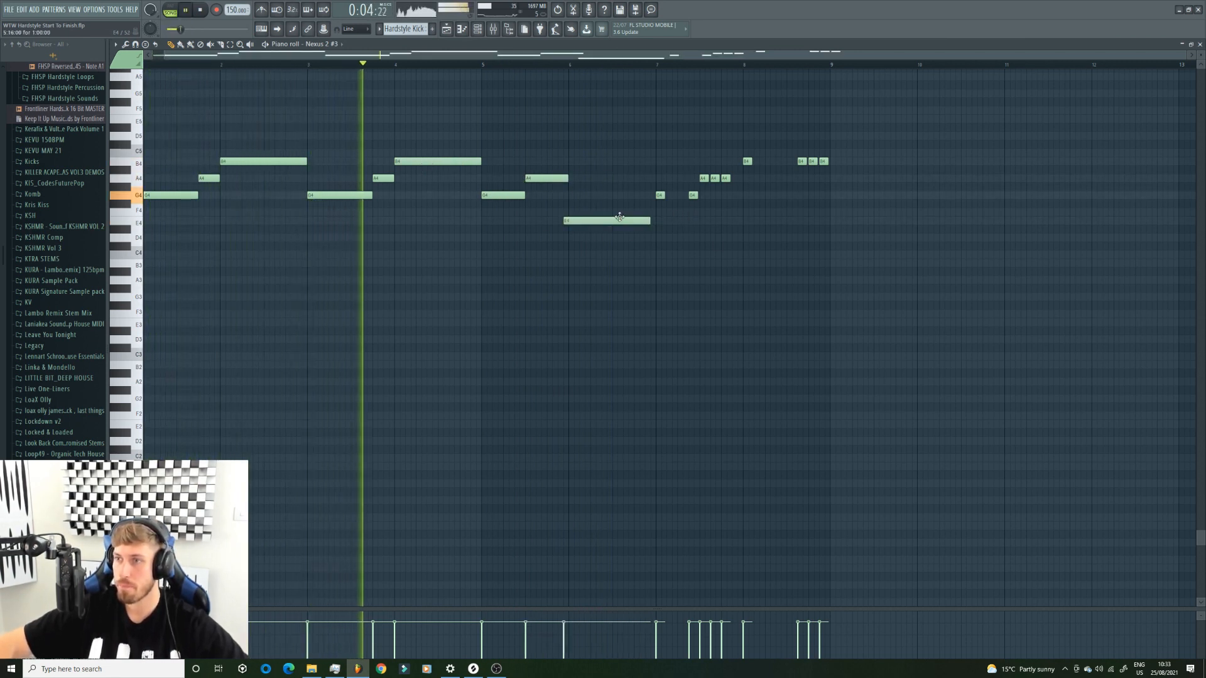
Replace bar 7's short notes with a half-bar G4 note followed by a half-bar A4 note
{"action": "right_click", "coordinate": [693, 194]}
{"action": "right_click", "coordinate": [660, 194]}
{"action": "left_click", "coordinate": [660, 196]}
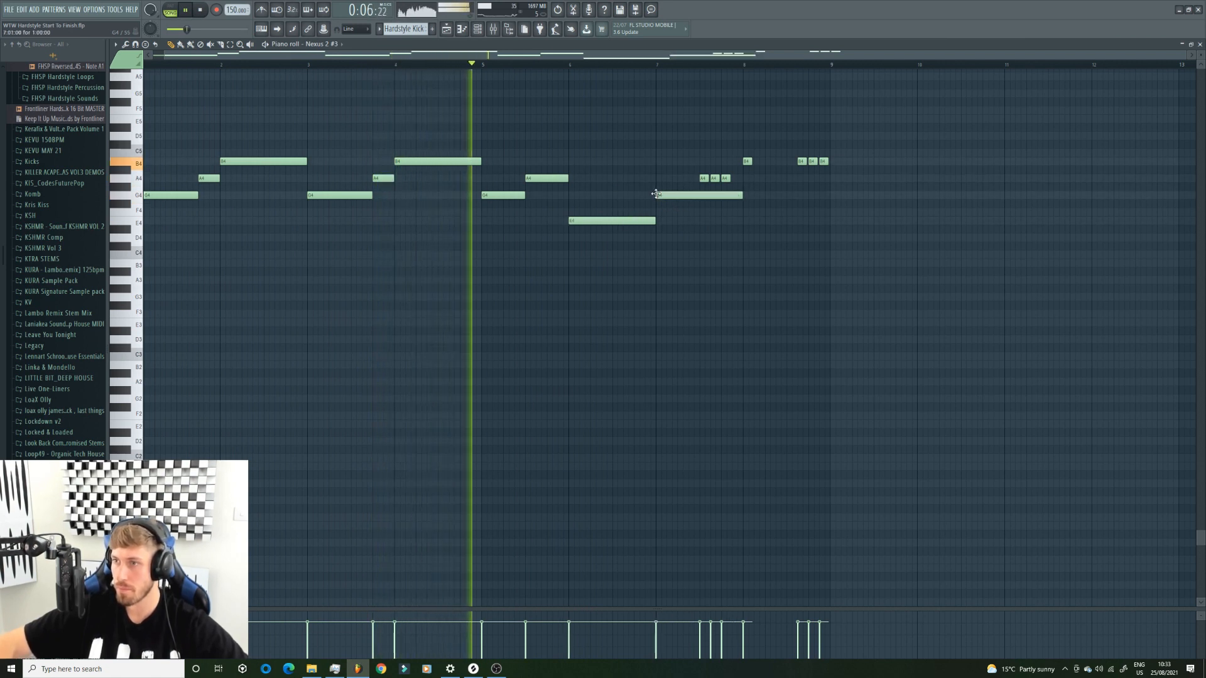
{"action": "left_click_drag", "start_coordinate": [744, 198], "coordinate": [699, 196]}
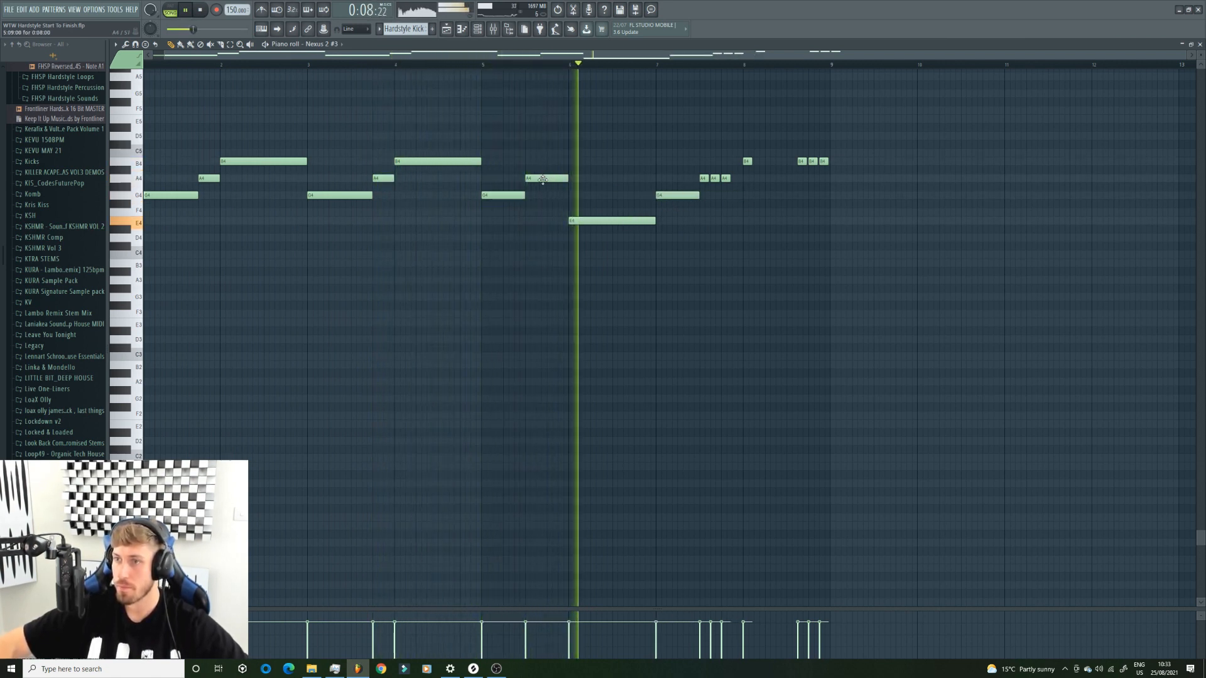
{"action": "right_click", "coordinate": [725, 178]}
{"action": "right_click", "coordinate": [714, 178]}
{"action": "right_click", "coordinate": [704, 178]}
{"action": "left_click", "coordinate": [702, 178]}
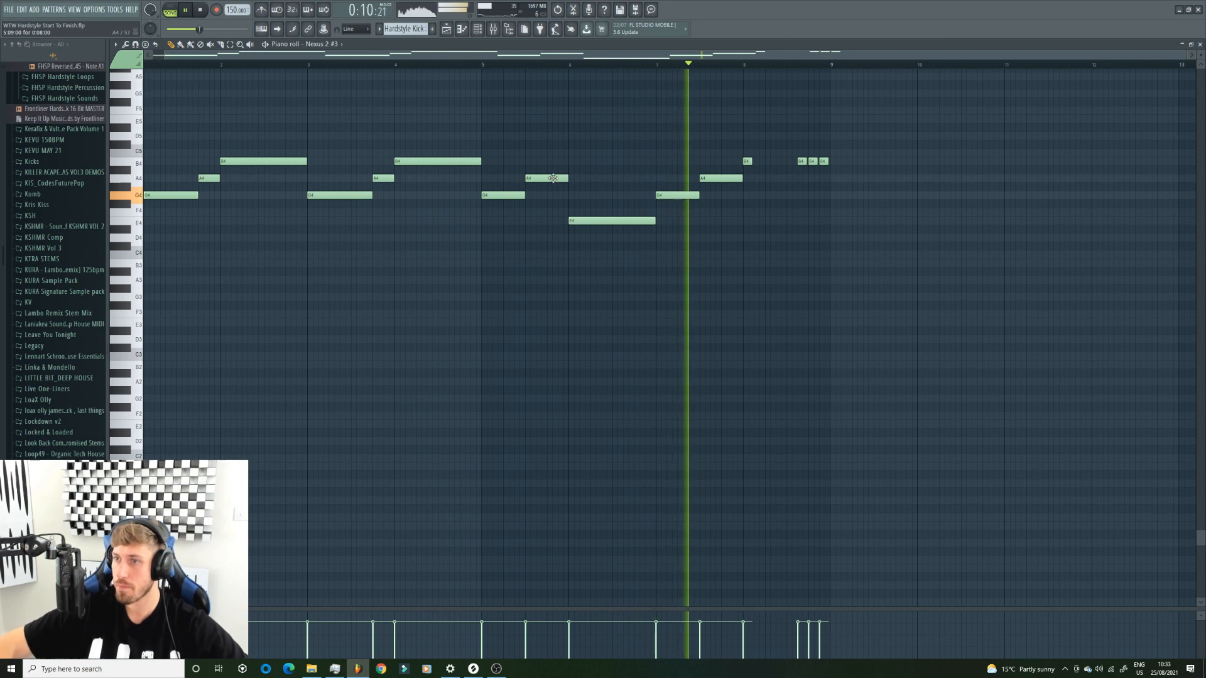
Lengthen bar 8's first B4 note to one beat, delete the other B4 notes and stop playback
{"action": "right_click", "coordinate": [823, 161]}
{"action": "right_click", "coordinate": [812, 162]}
{"action": "mouse_move", "coordinate": [751, 161]}
{"action": "left_mouse_down"}
{"action": "mouse_move", "coordinate": [787, 161]}
{"action": "mouse_move", "coordinate": [770, 161]}
{"action": "left_mouse_up"}
{"action": "right_click", "coordinate": [801, 162]}
{"action": "key", "text": "space"}
{"action": "left_click", "coordinate": [718, 61]}
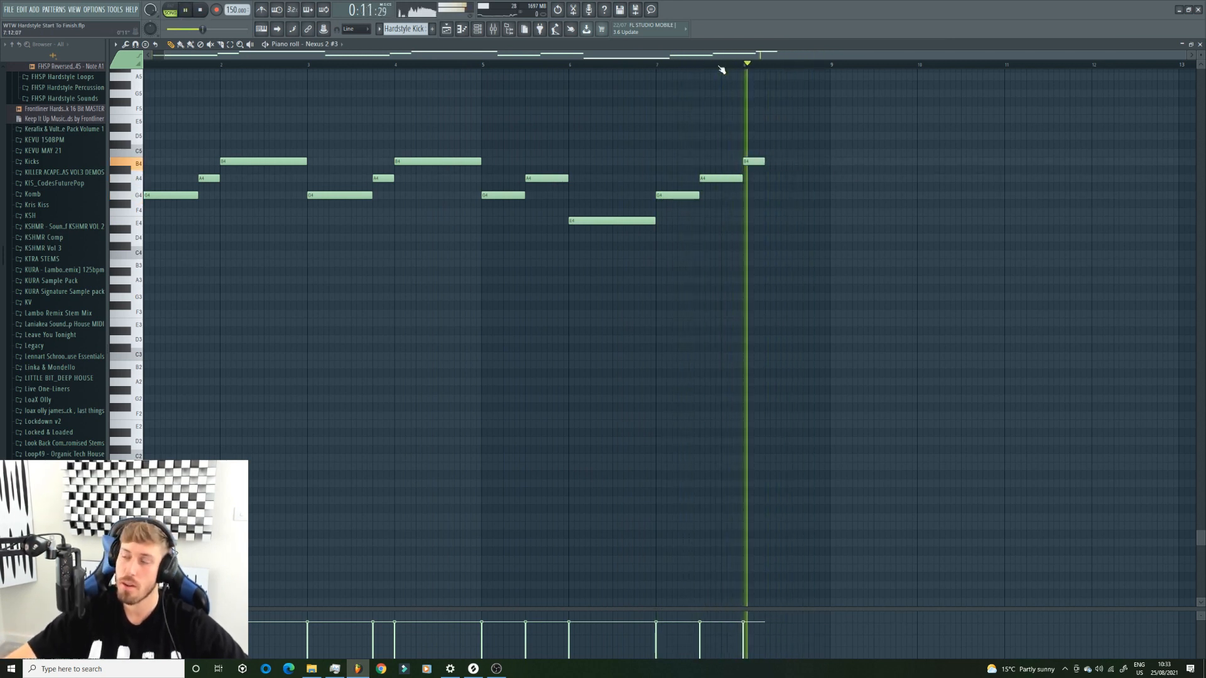
{"action": "key", "text": "space"}
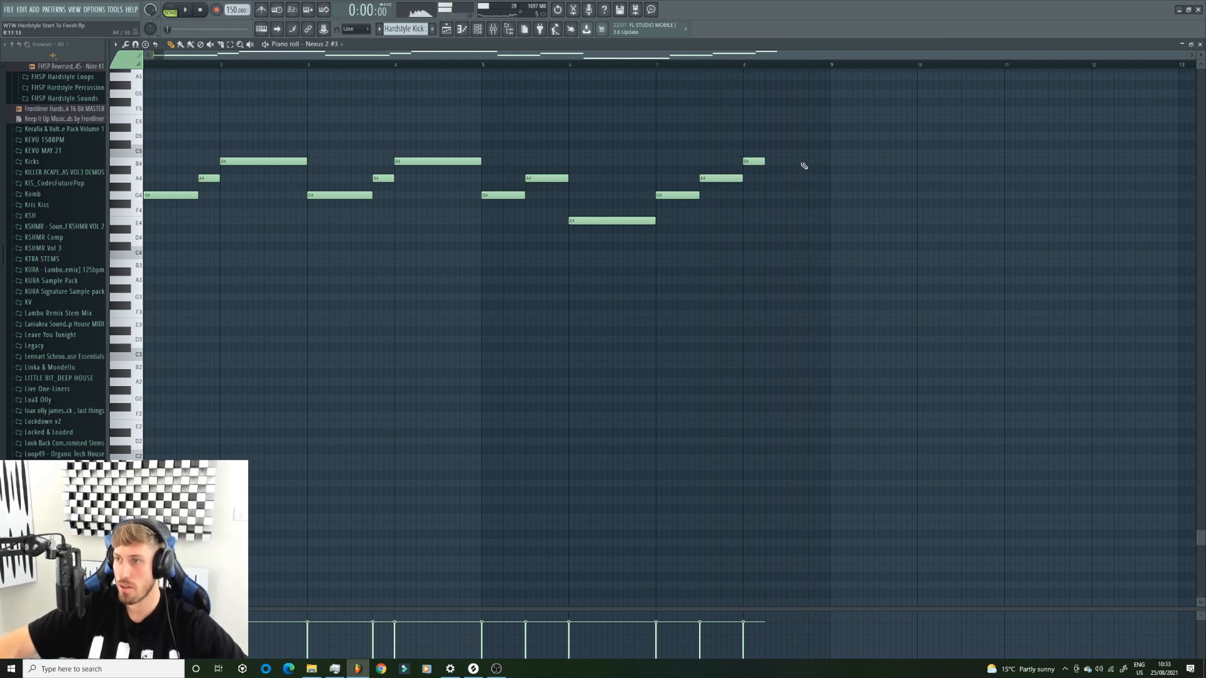
Add three one-step B4 notes in the last part of bar 8, with a one-step gap between them
{"action": "left_click", "coordinate": [813, 162]}
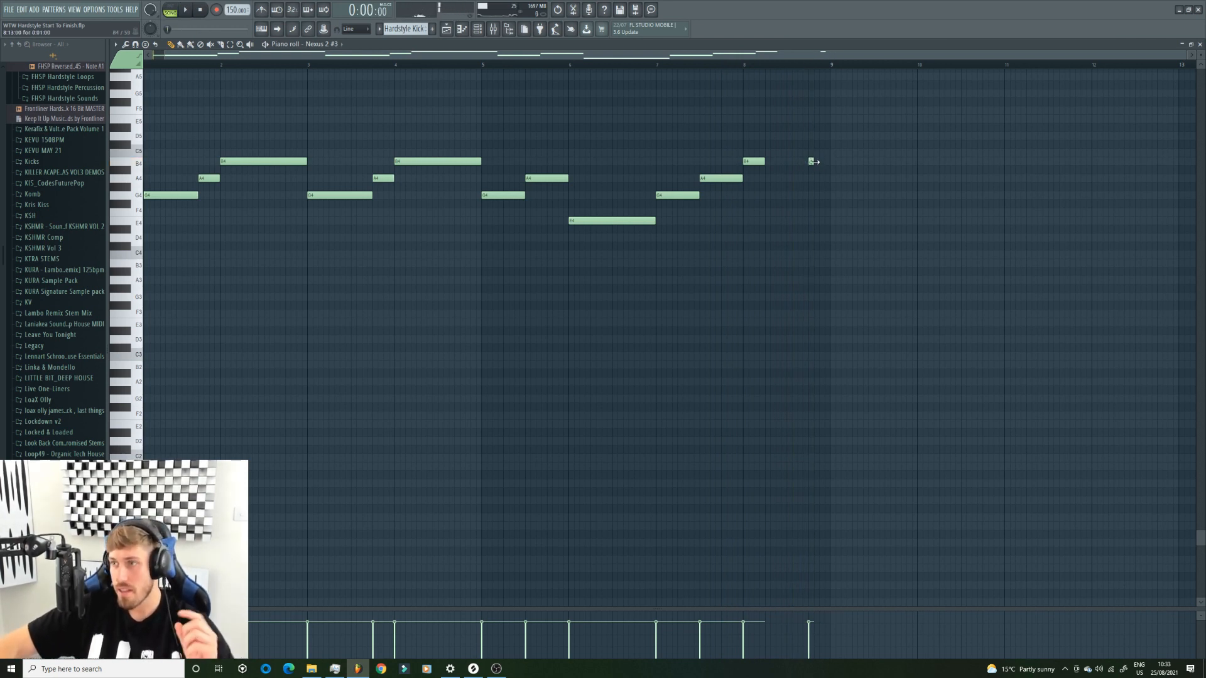
{"action": "left_click_drag", "start_coordinate": [175, 56], "coordinate": [603, 161]}
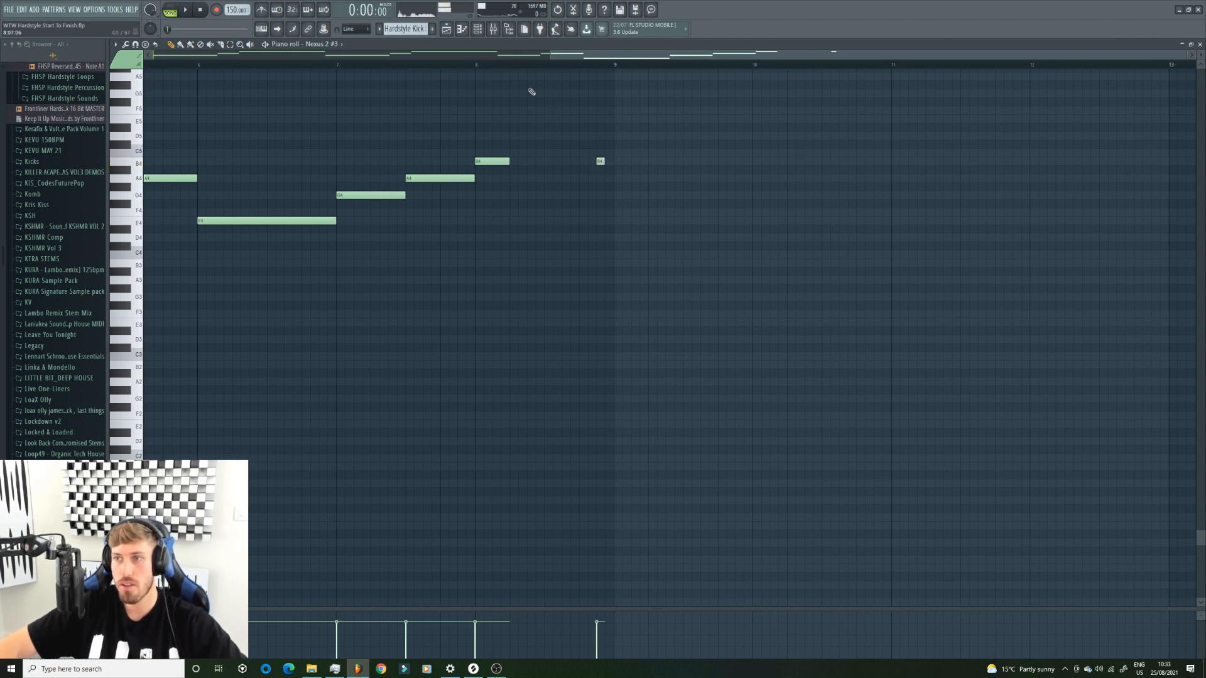
{"action": "key", "text": "space"}
{"action": "left_click", "coordinate": [565, 161]}
{"action": "left_click", "coordinate": [583, 161]}
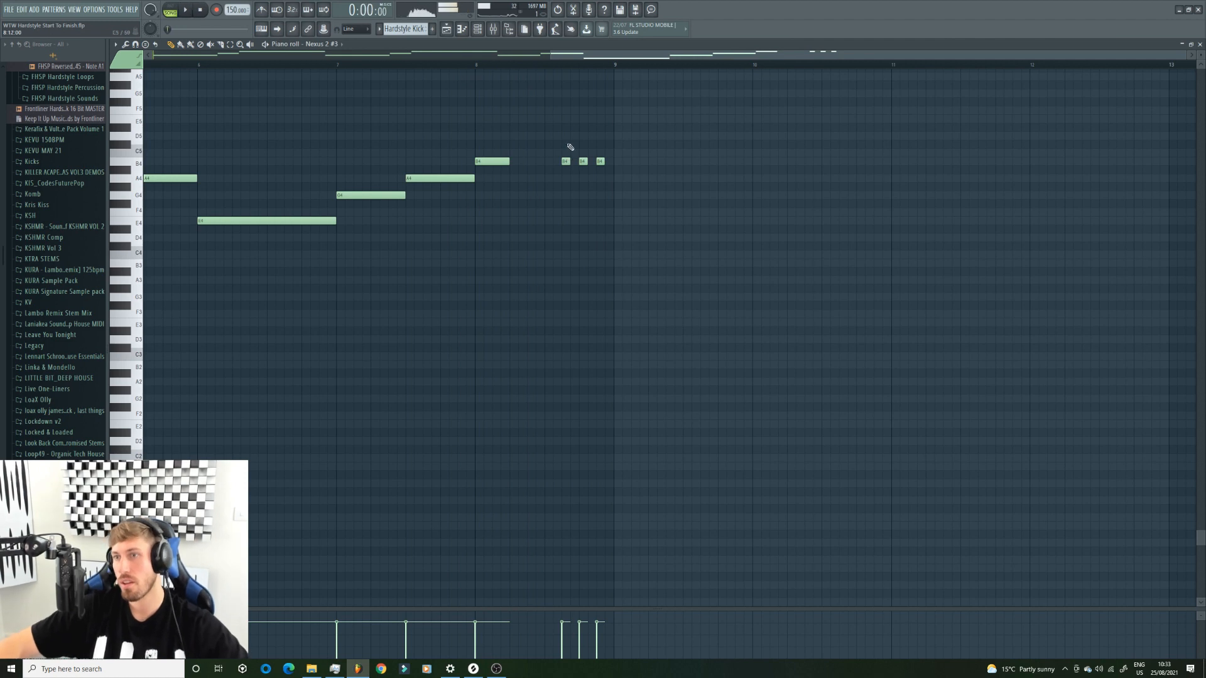
{"action": "left_click_drag", "start_coordinate": [549, 58], "coordinate": [417, 54]}
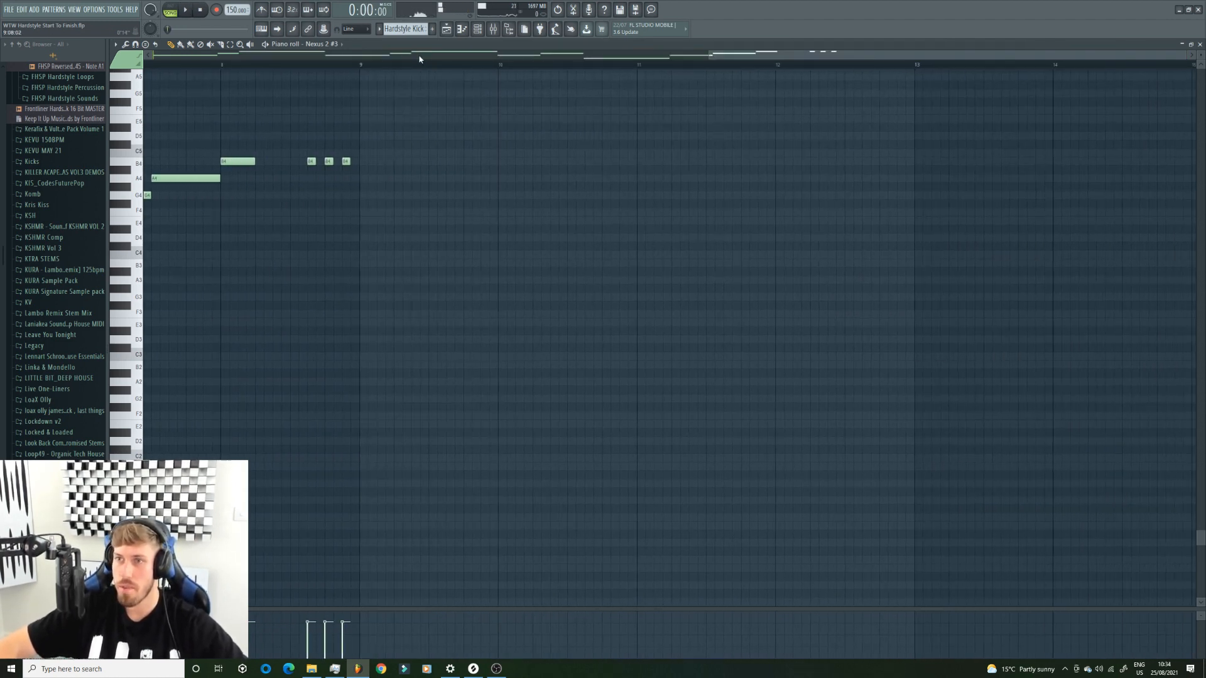
Turn off snapping, shorten the first short B4 note in bar 8 and fit another short note midway before the next one
{"action": "left_click", "coordinate": [356, 29]}
{"action": "left_click", "coordinate": [351, 61]}
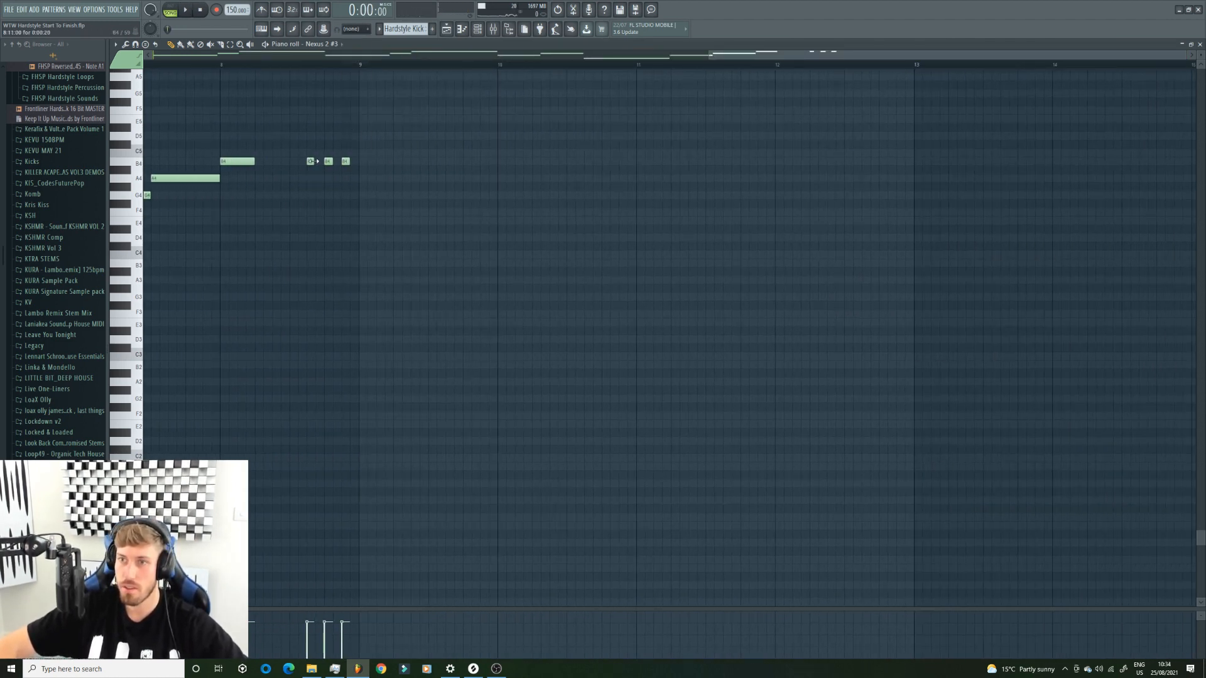
{"action": "key", "text": "space"}
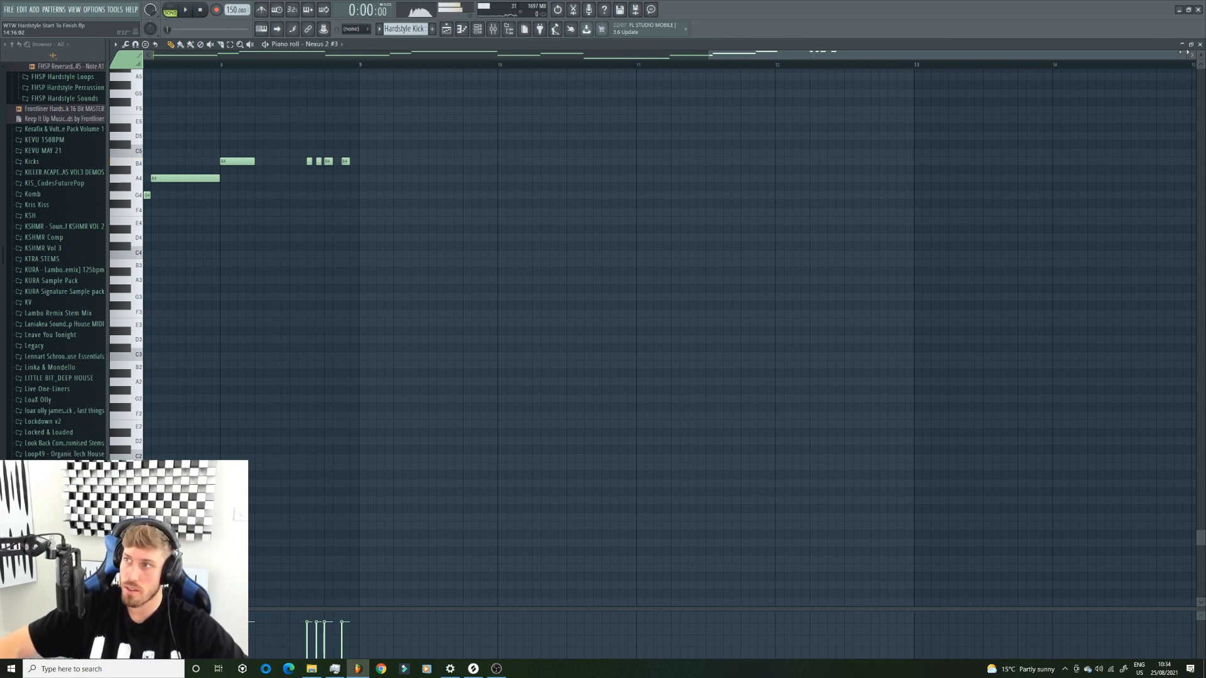
{"action": "left_click_drag", "start_coordinate": [1183, 52], "coordinate": [869, 55]}
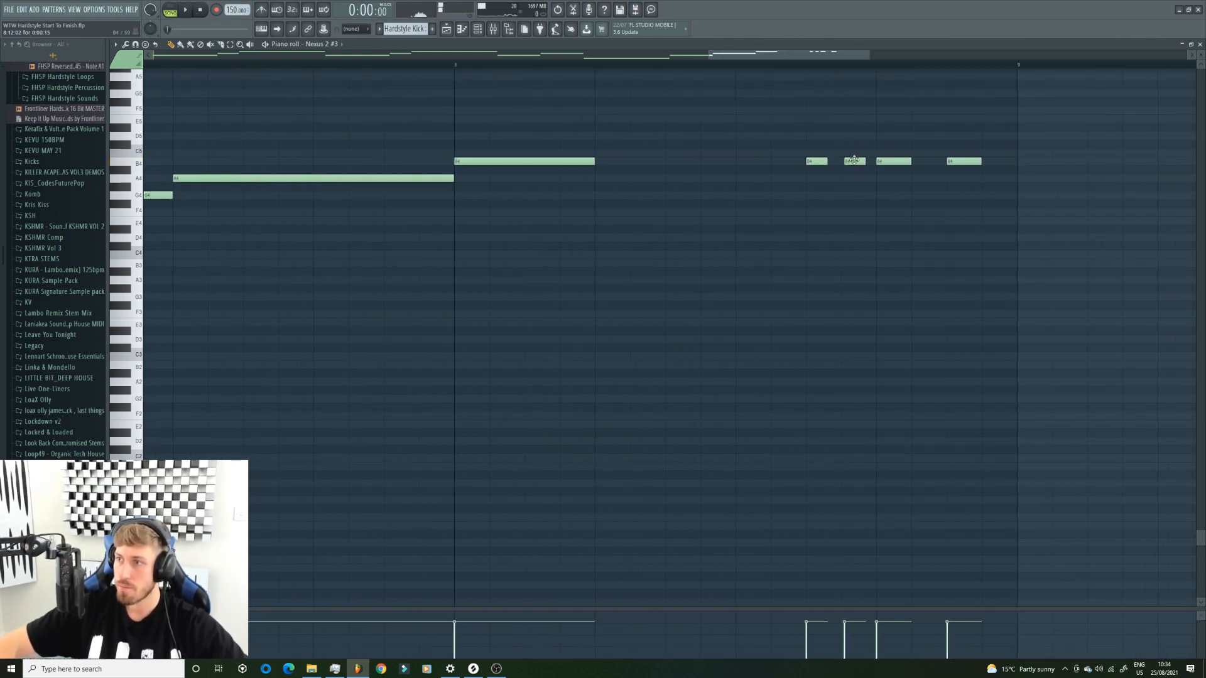
{"action": "left_click_drag", "start_coordinate": [855, 160], "coordinate": [849, 162]}
{"action": "left_click", "coordinate": [849, 162]}
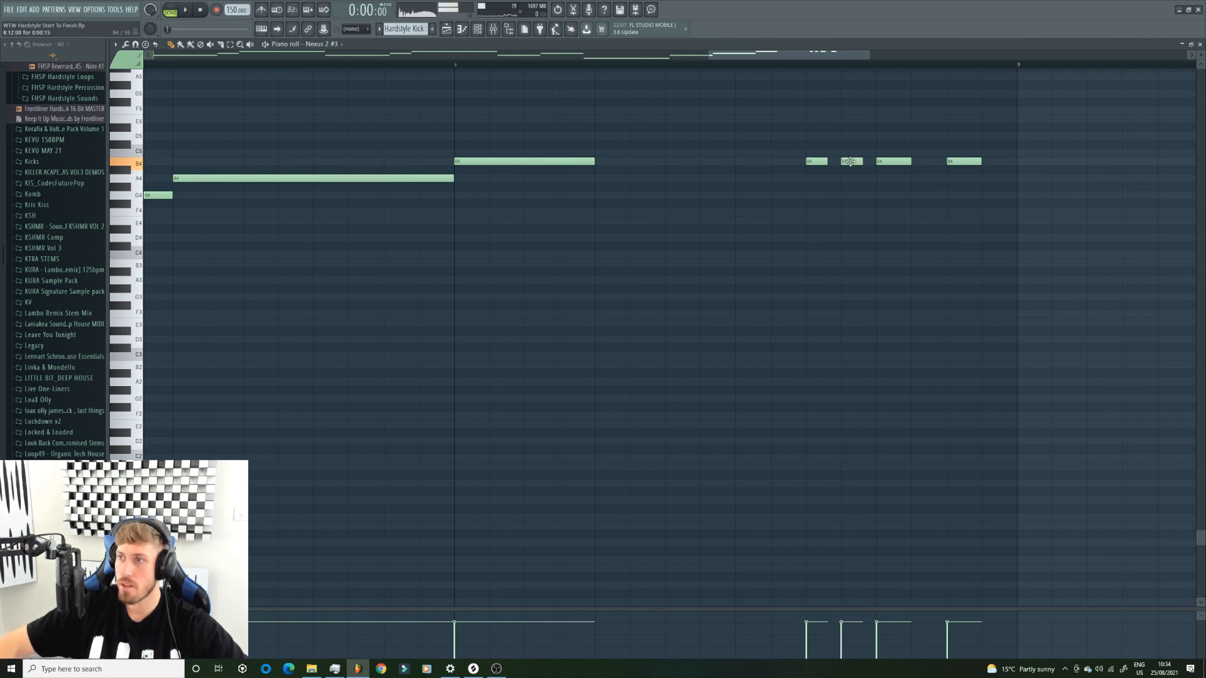
Select the four short B4 notes at the end of bar 8, play the fill with snapping off, and deselect them
{"action": "left_click_drag", "start_coordinate": [716, 156], "coordinate": [997, 161]}
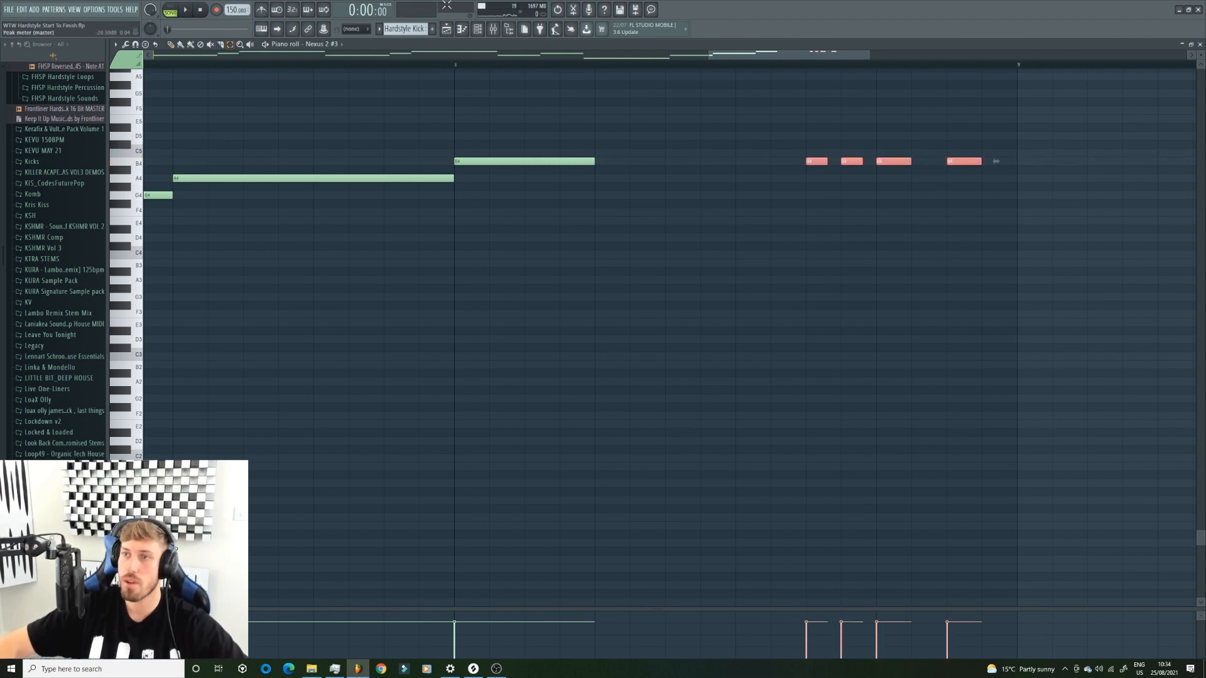
{"action": "left_click", "coordinate": [369, 29]}
{"action": "left_click", "coordinate": [352, 55]}
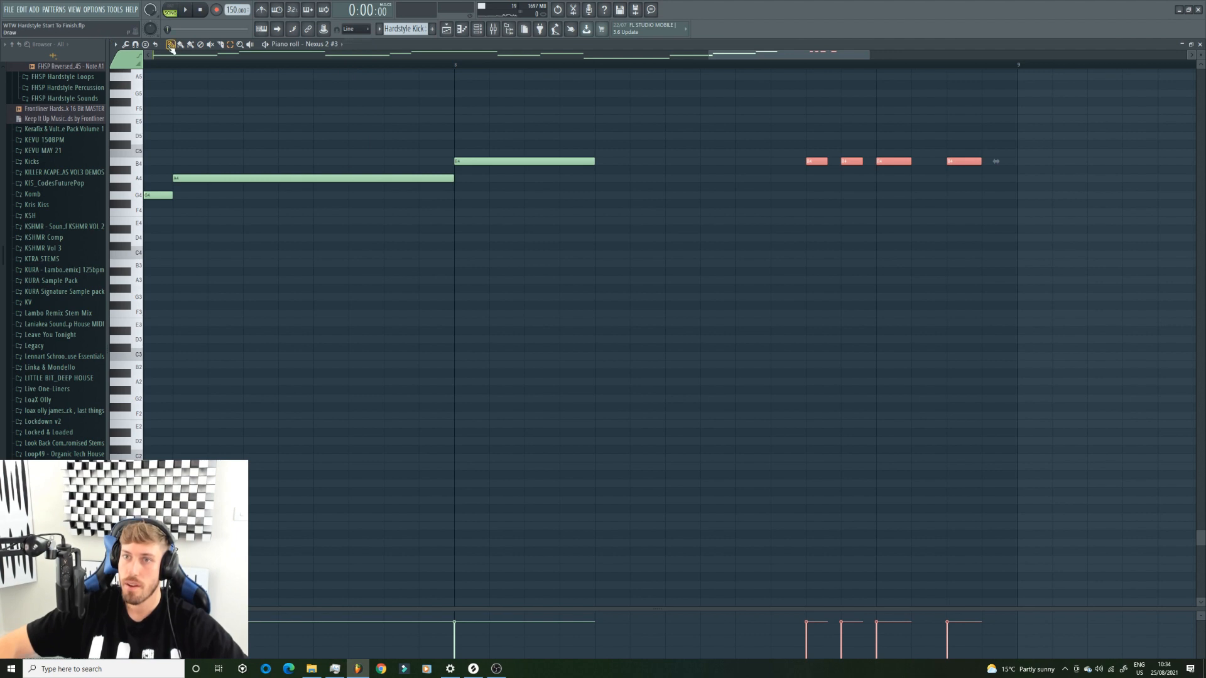
{"action": "left_click", "coordinate": [355, 30]}
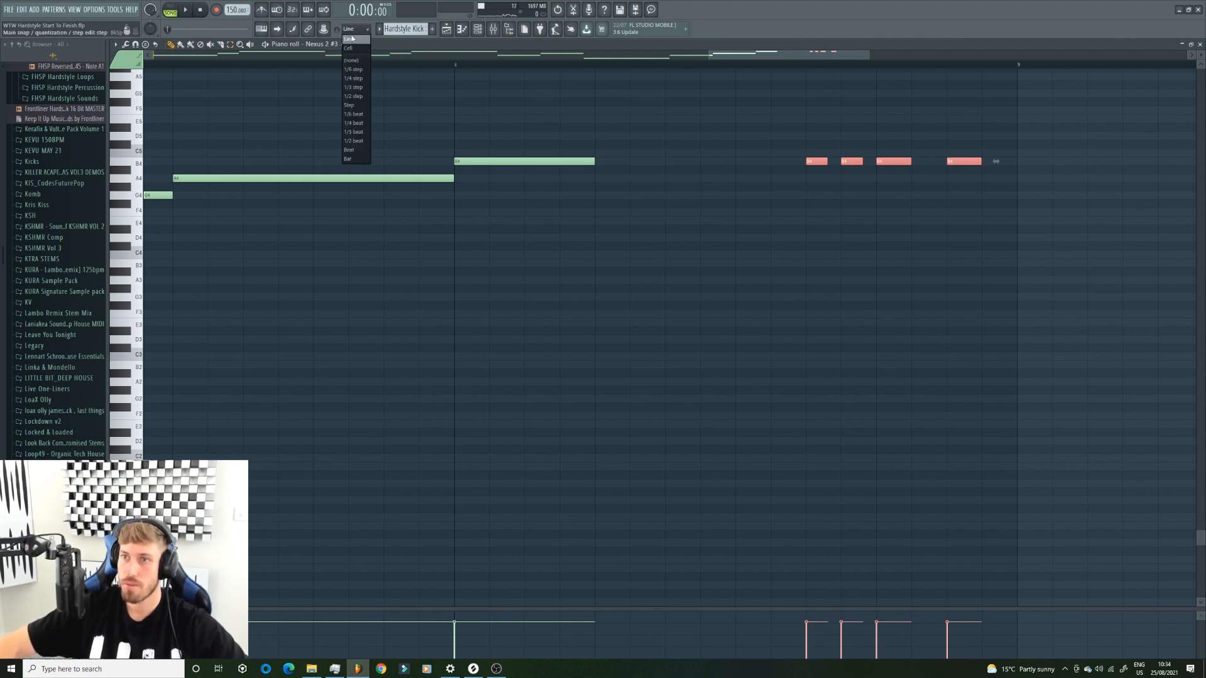
{"action": "left_click", "coordinate": [355, 39]}
{"action": "key", "text": "space"}
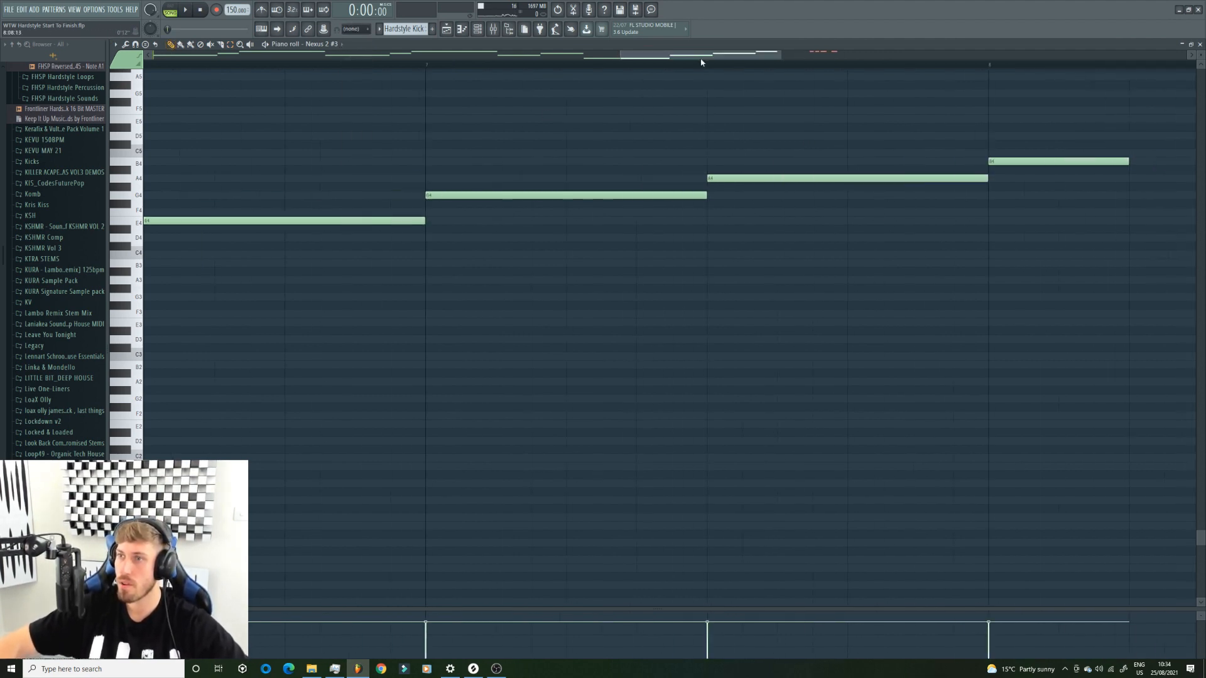
{"action": "left_click_drag", "start_coordinate": [777, 56], "coordinate": [943, 55]}
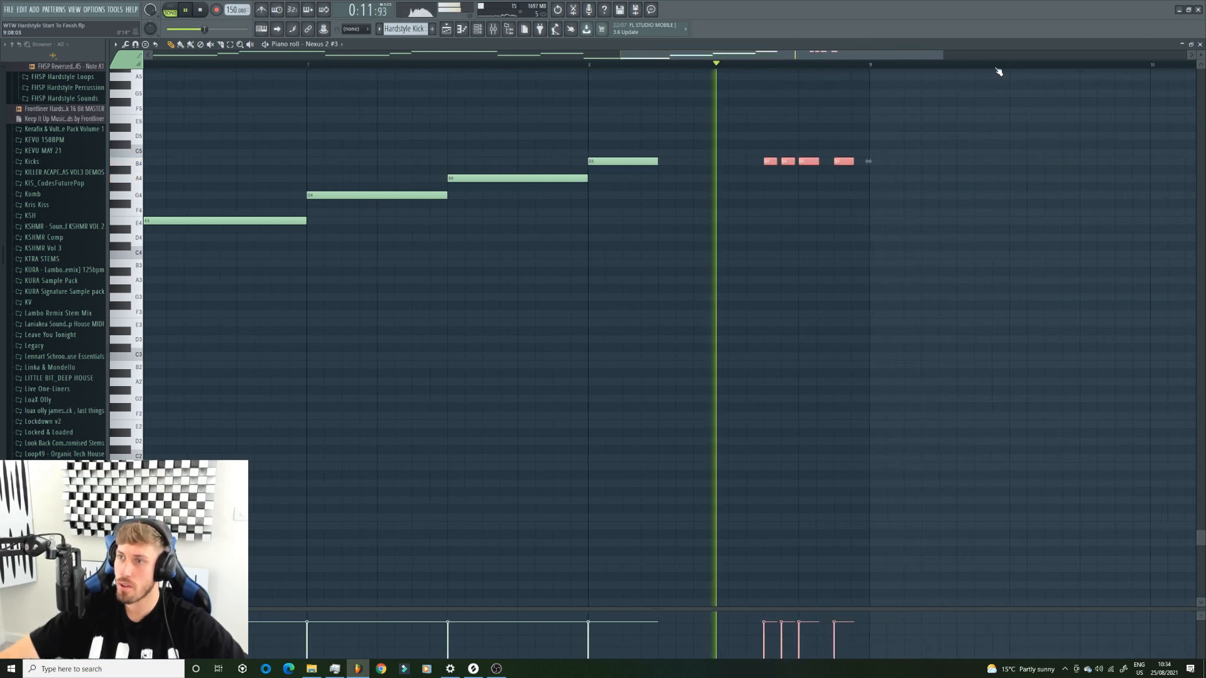
{"action": "left_click", "coordinate": [889, 188], "text": "ctrl"}
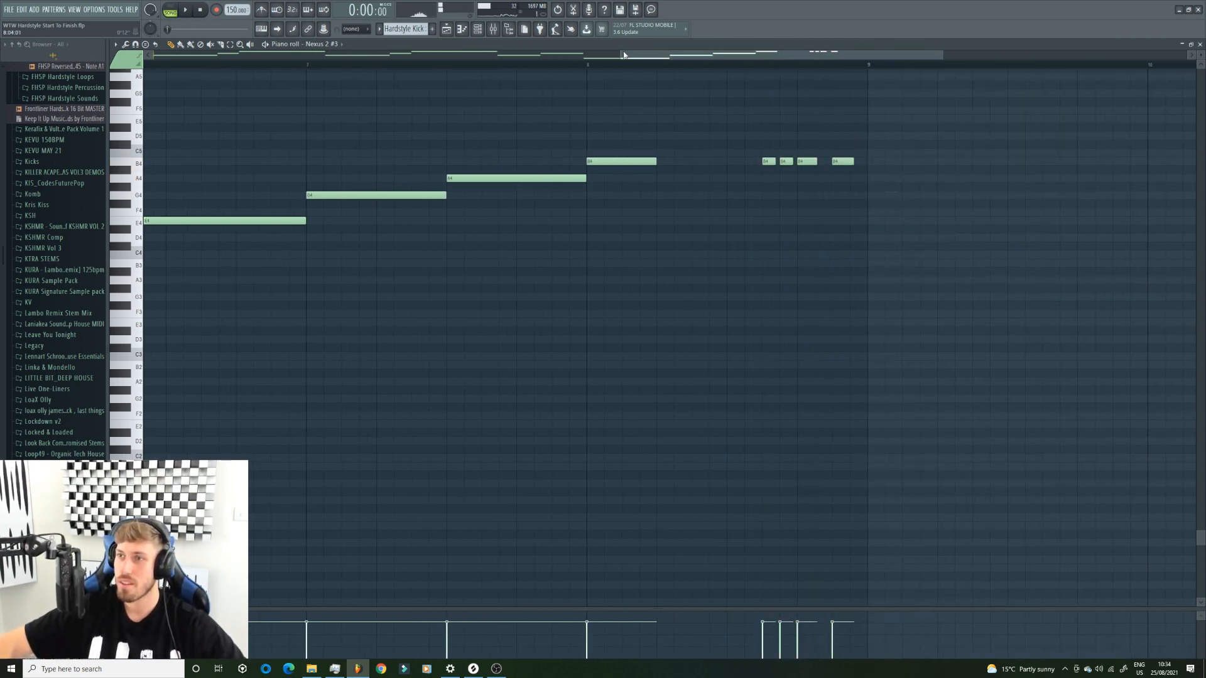
Set snapping to Line and play the whole kick pattern from the start
{"action": "left_click_drag", "start_coordinate": [623, 55], "coordinate": [148, 54]}
{"action": "left_click", "coordinate": [365, 30]}
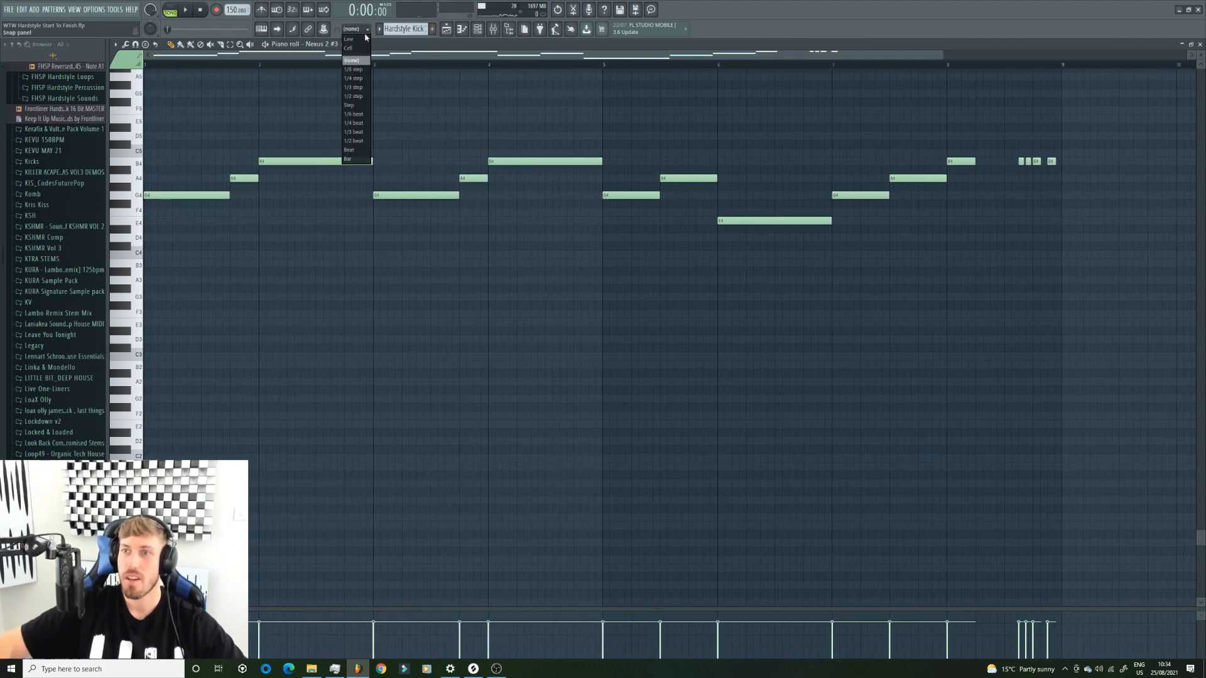
{"action": "left_click", "coordinate": [366, 38]}
{"action": "key", "text": "space"}
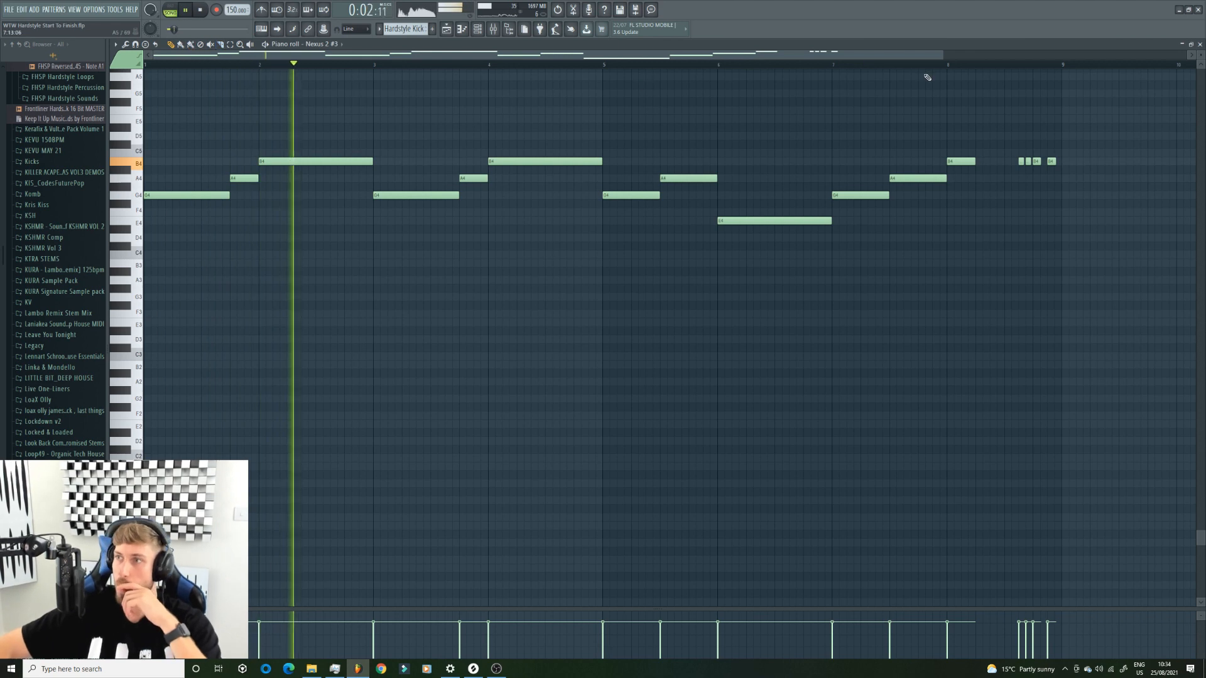
Shorten bar 4's B4 note to half a bar and fill the second half with four half-beat B4 notes
{"action": "left_click_drag", "start_coordinate": [943, 55], "coordinate": [594, 88]}
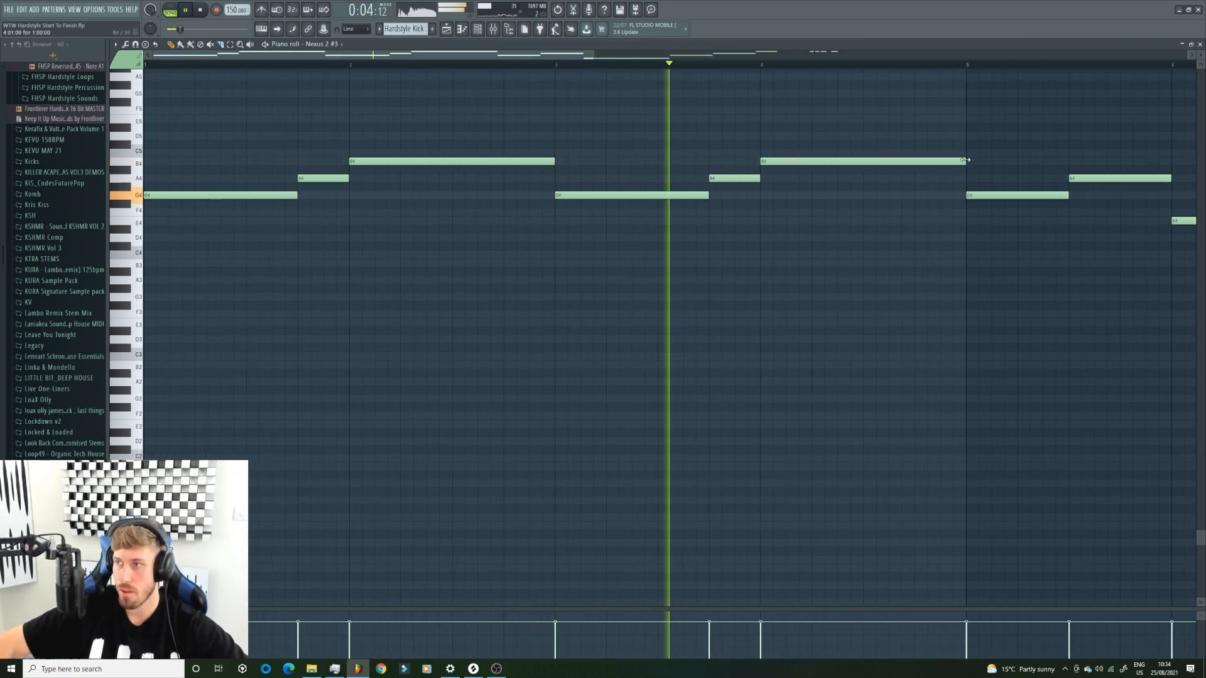
{"action": "left_click_drag", "start_coordinate": [964, 161], "coordinate": [914, 162]}
{"action": "key", "text": "space"}
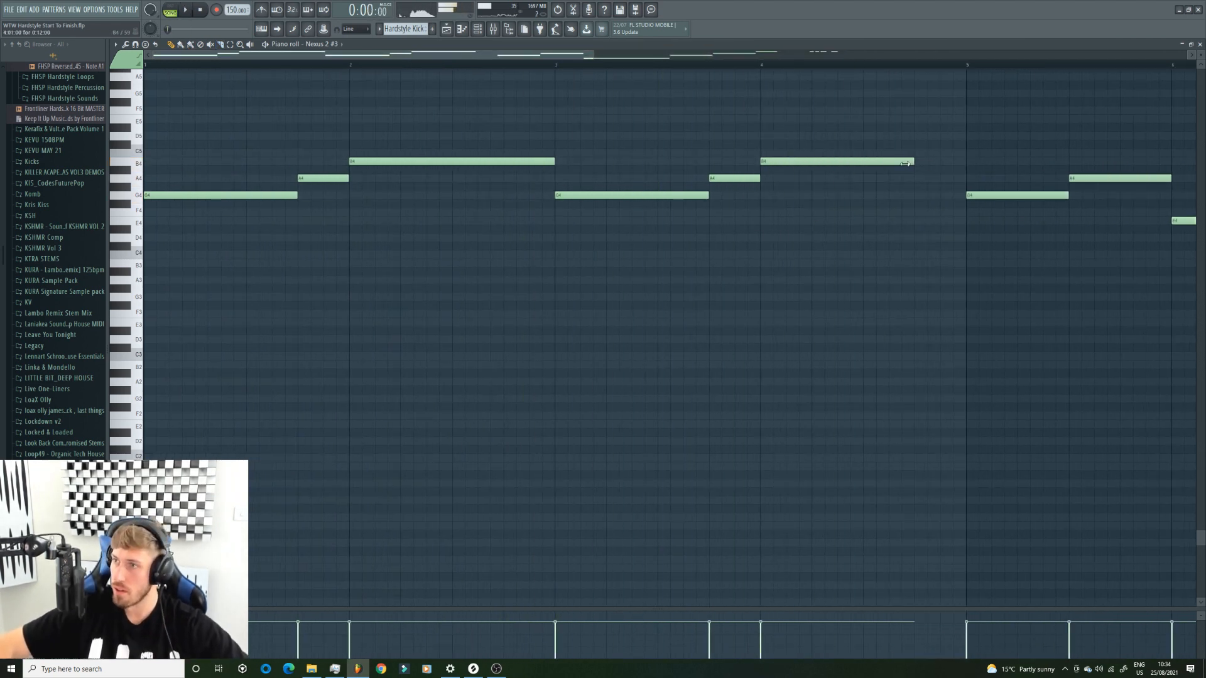
{"action": "left_click", "coordinate": [870, 165]}
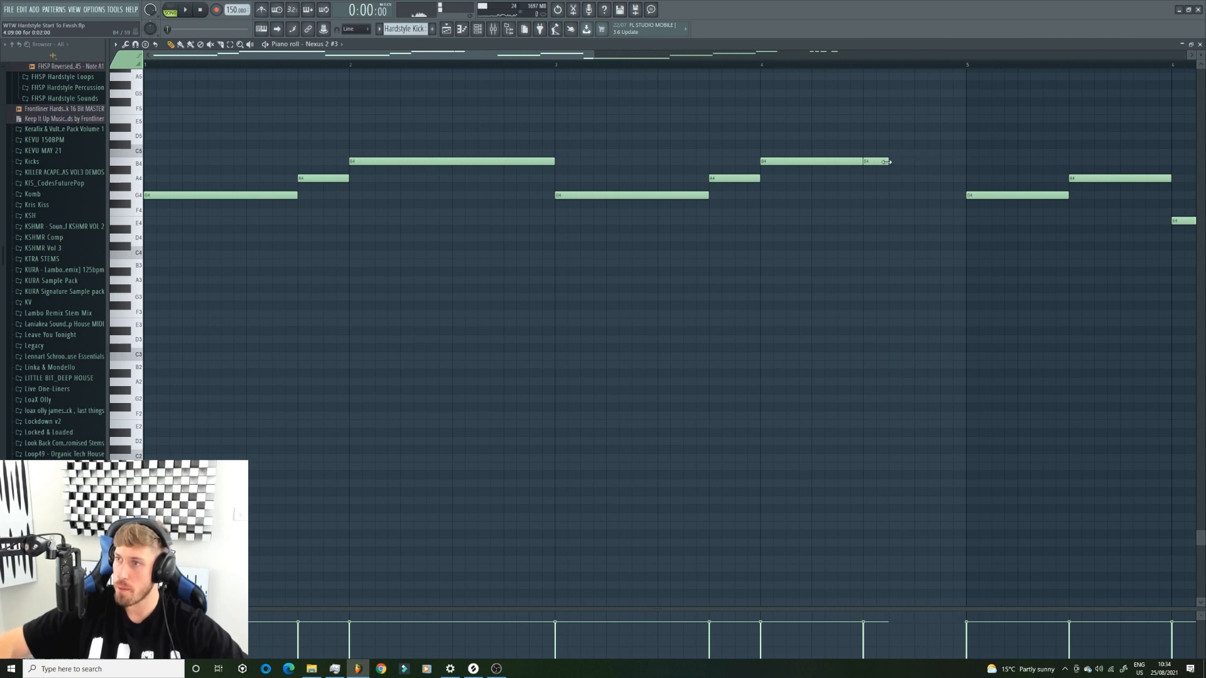
{"action": "left_click", "coordinate": [930, 162]}
{"action": "left_click", "coordinate": [946, 168]}
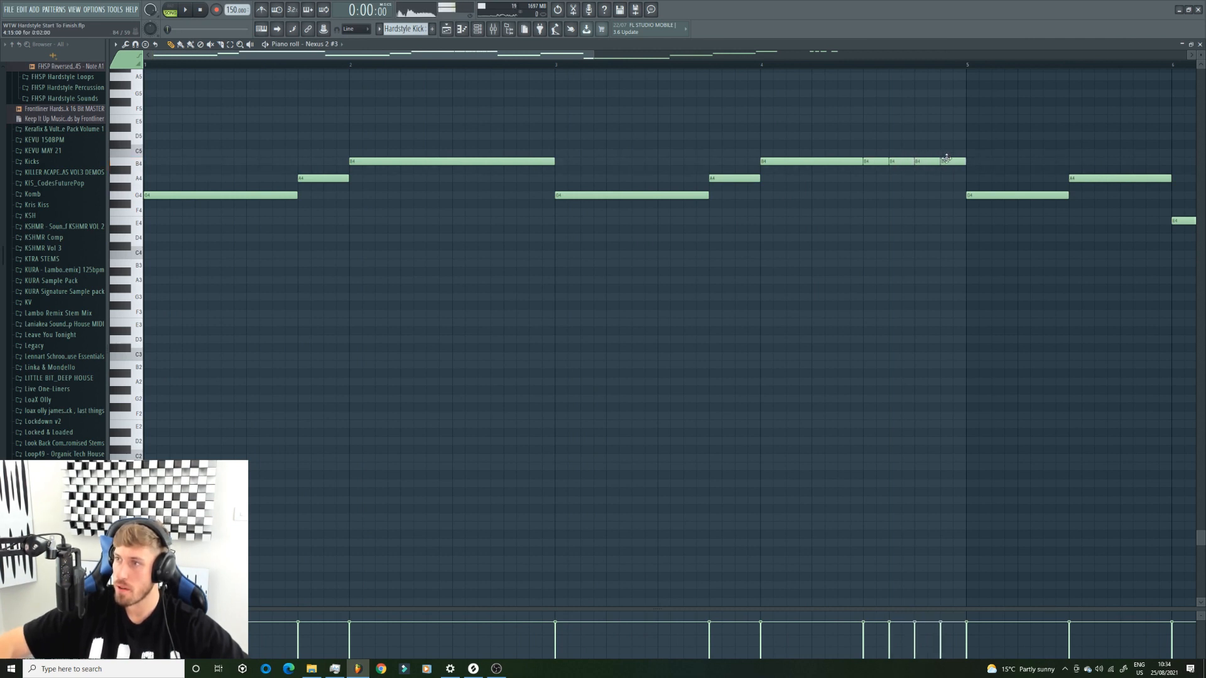
Turn off snapping, replace bar 4's last half-beat B4 note with three very short B4 notes, and play the fill
{"action": "left_click", "coordinate": [355, 29]}
{"action": "left_click", "coordinate": [354, 29]}
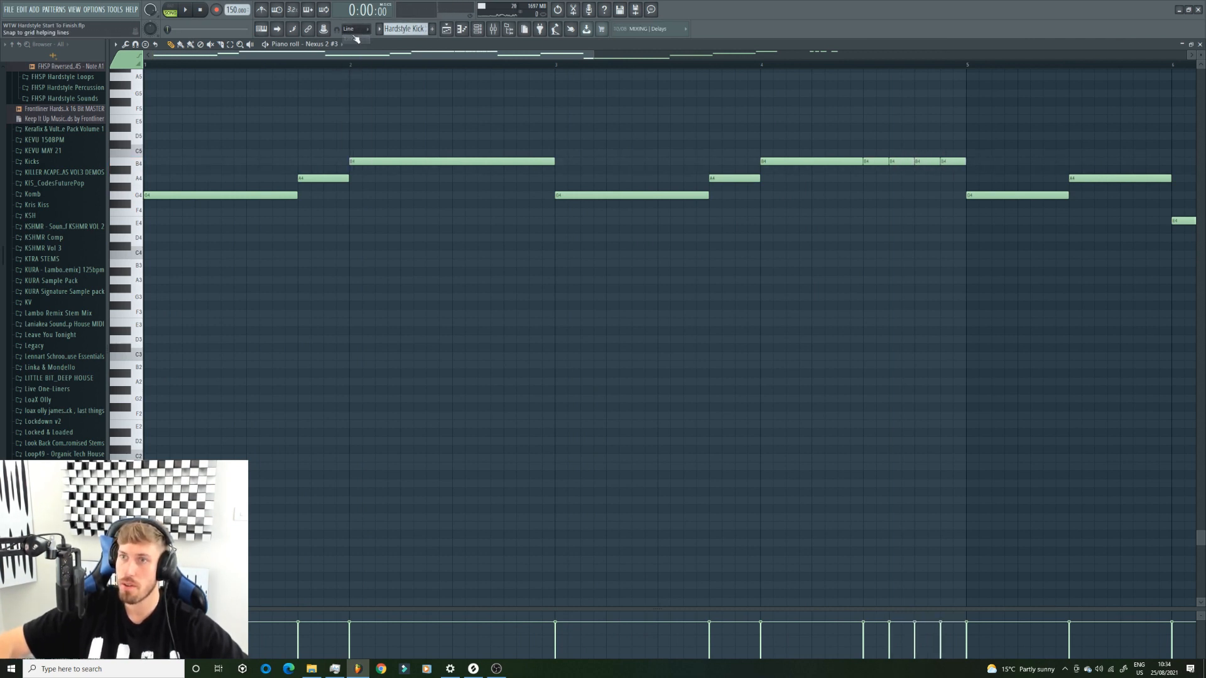
{"action": "left_click", "coordinate": [355, 29]}
{"action": "left_click", "coordinate": [358, 61]}
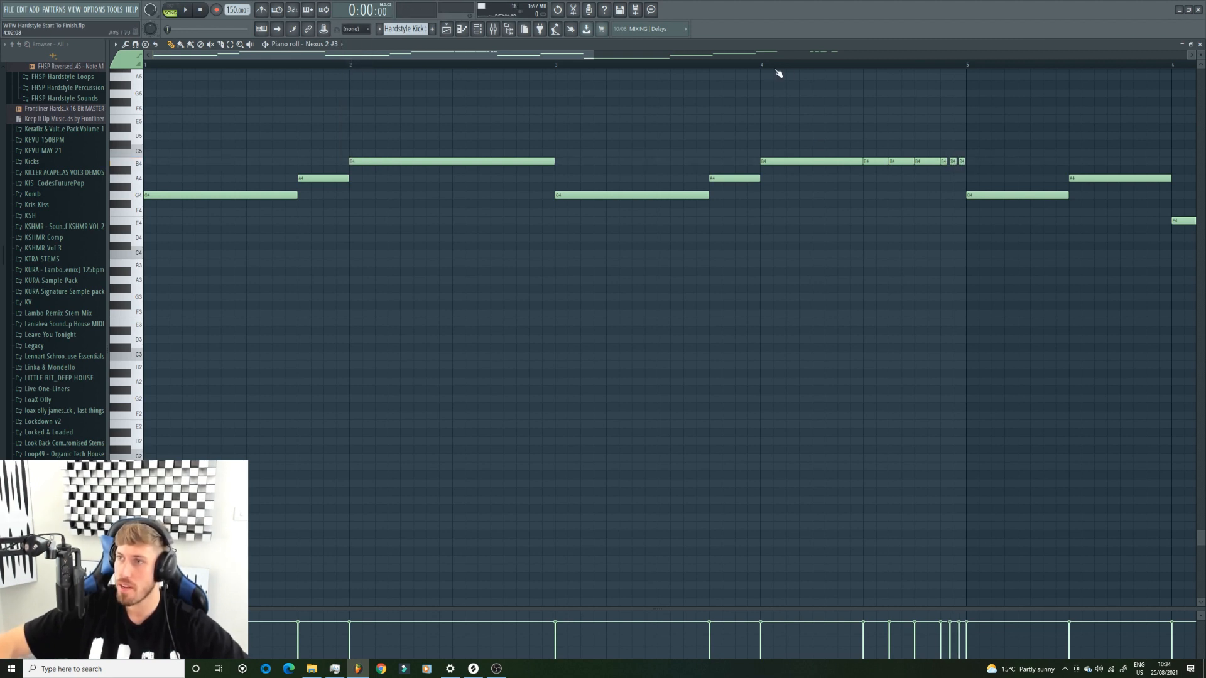
{"action": "left_click", "coordinate": [591, 63]}
{"action": "key", "text": "space"}
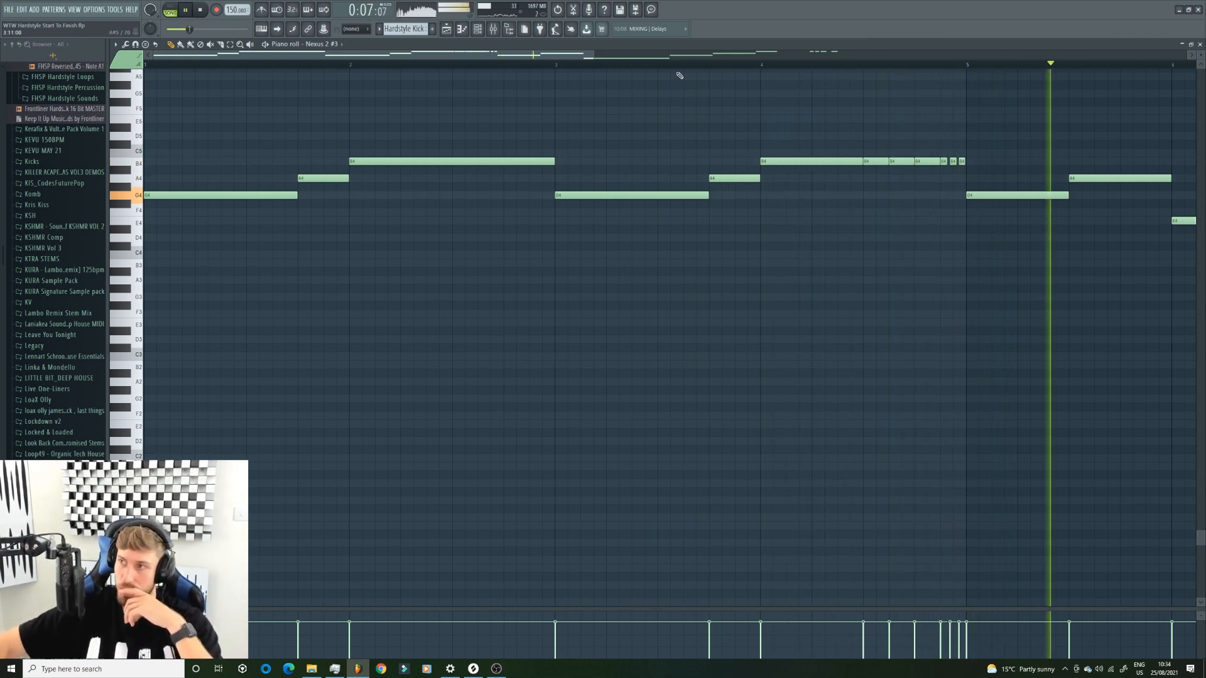
{"action": "key", "text": "space"}
Nudge the middle of the three very short B4 notes in bar 4 slightly earlier, replay the fill and set snapping to Line
{"action": "left_click_drag", "start_coordinate": [154, 55], "coordinate": [479, 75]}
{"action": "key", "text": "space"}
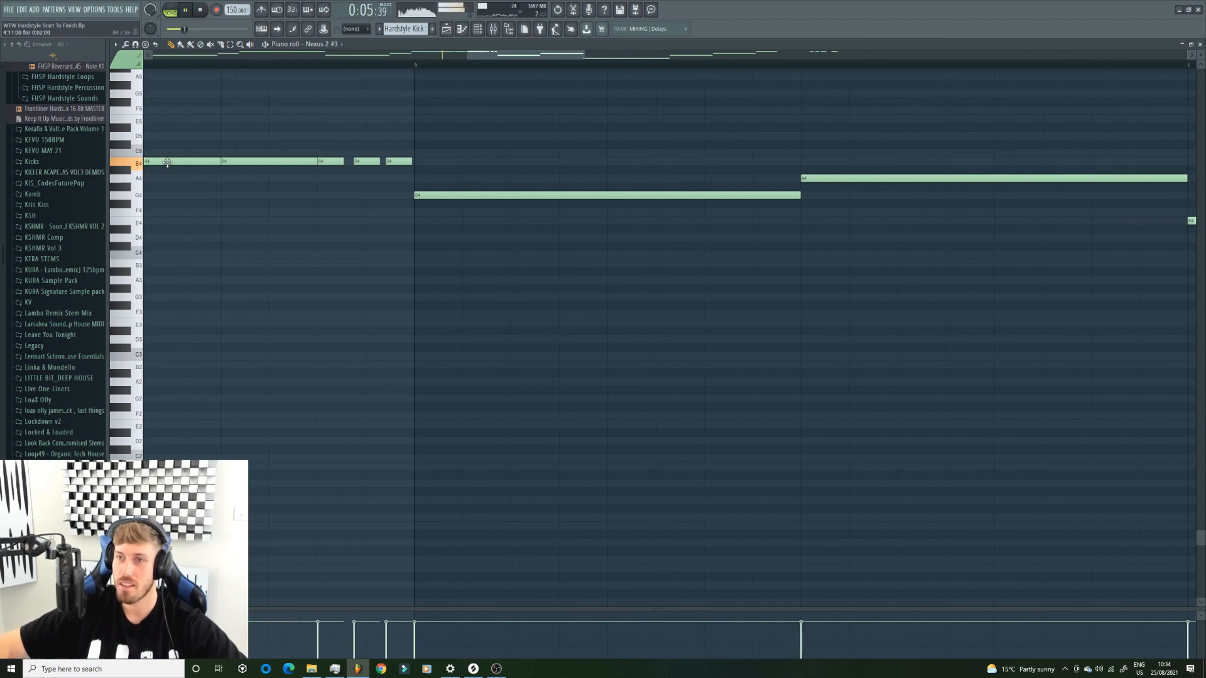
{"action": "key", "text": "space"}
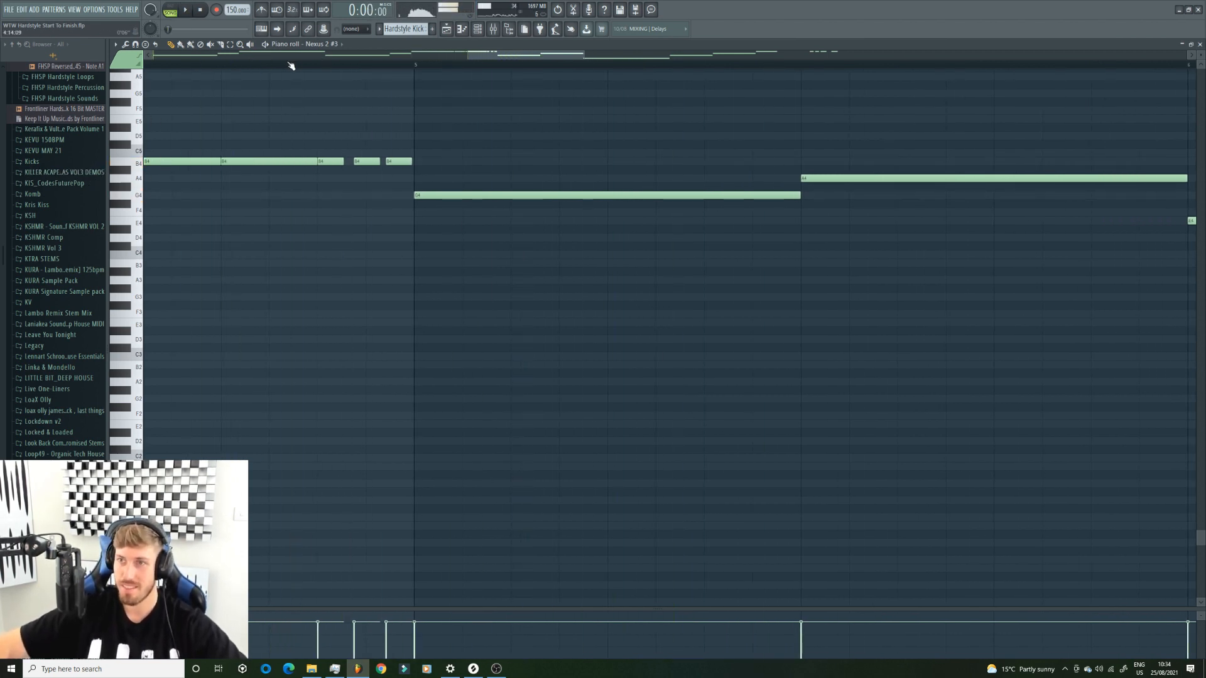
{"action": "key", "text": "space"}
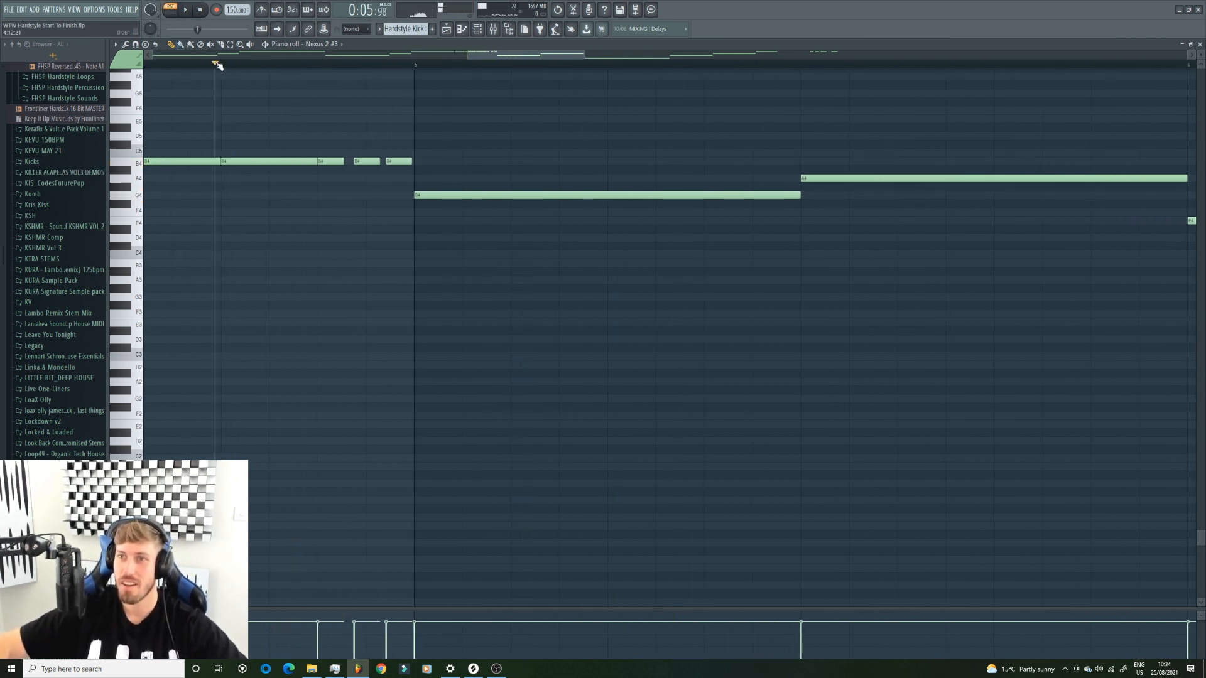
{"action": "key", "text": "space"}
{"action": "left_click_drag", "start_coordinate": [366, 163], "coordinate": [360, 162]}
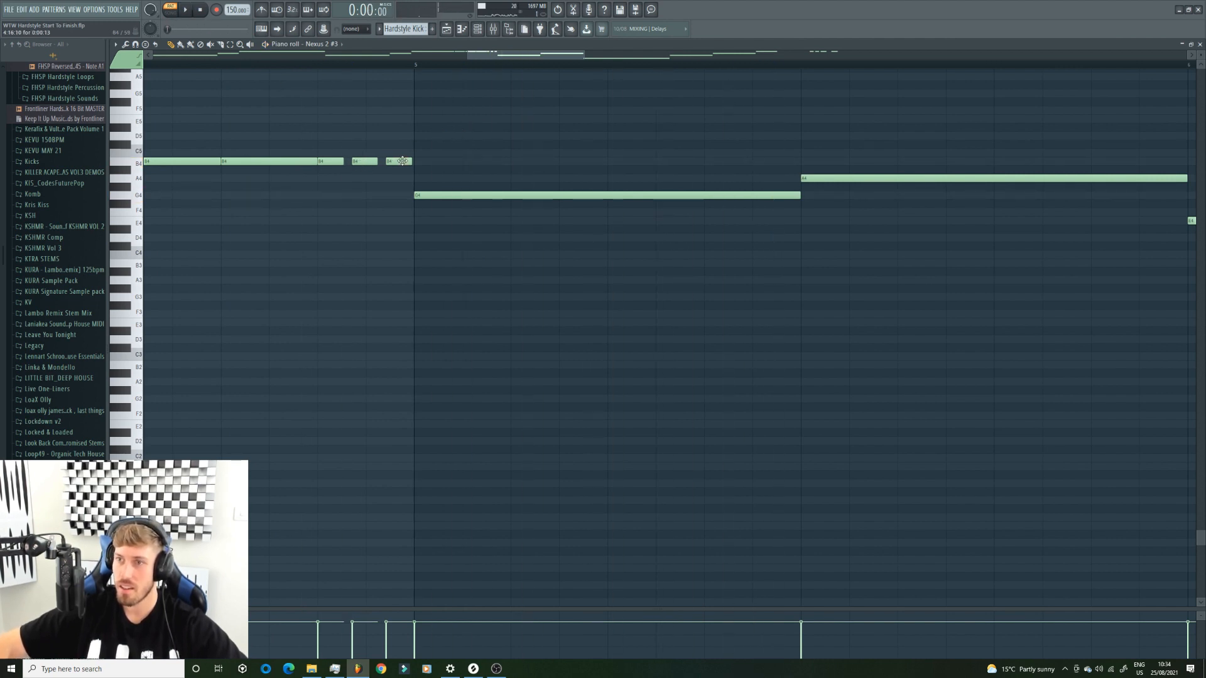
{"action": "key", "text": "space"}
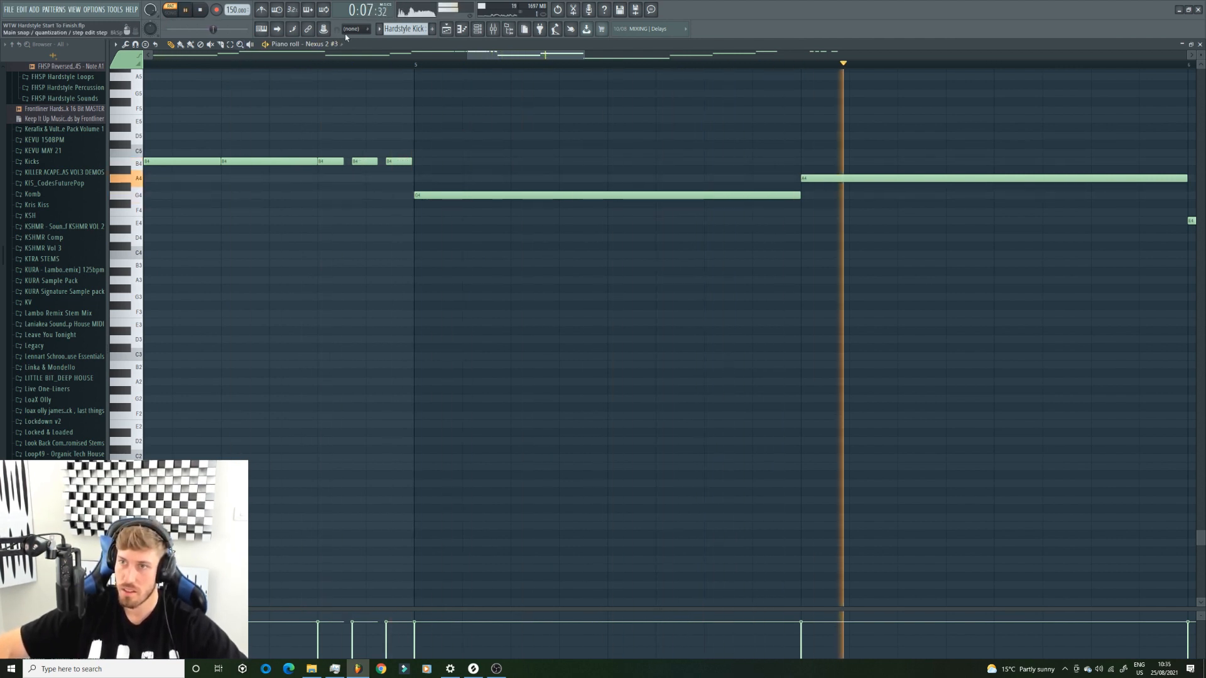
{"action": "left_click_drag", "start_coordinate": [468, 56], "coordinate": [152, 59]}
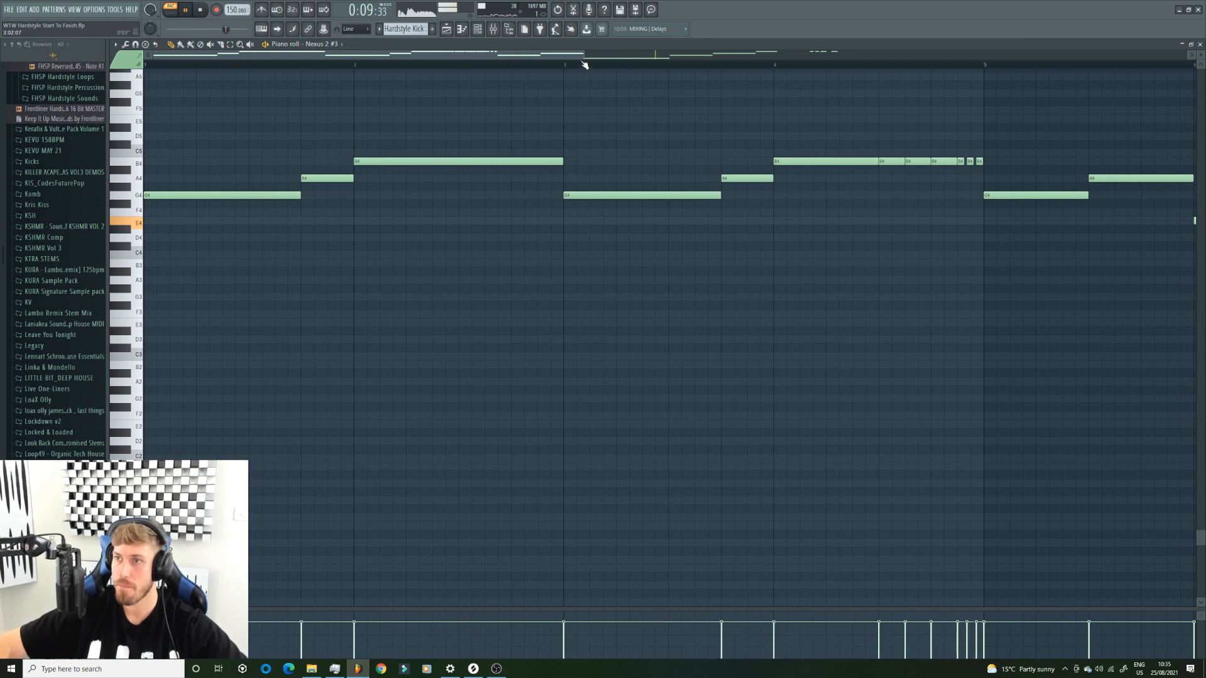
{"action": "left_click_drag", "start_coordinate": [584, 57], "coordinate": [1184, 57]}
Stop playback and route the Nexus 2 #3 channel to mixer track 8
{"action": "key", "text": "F6"}
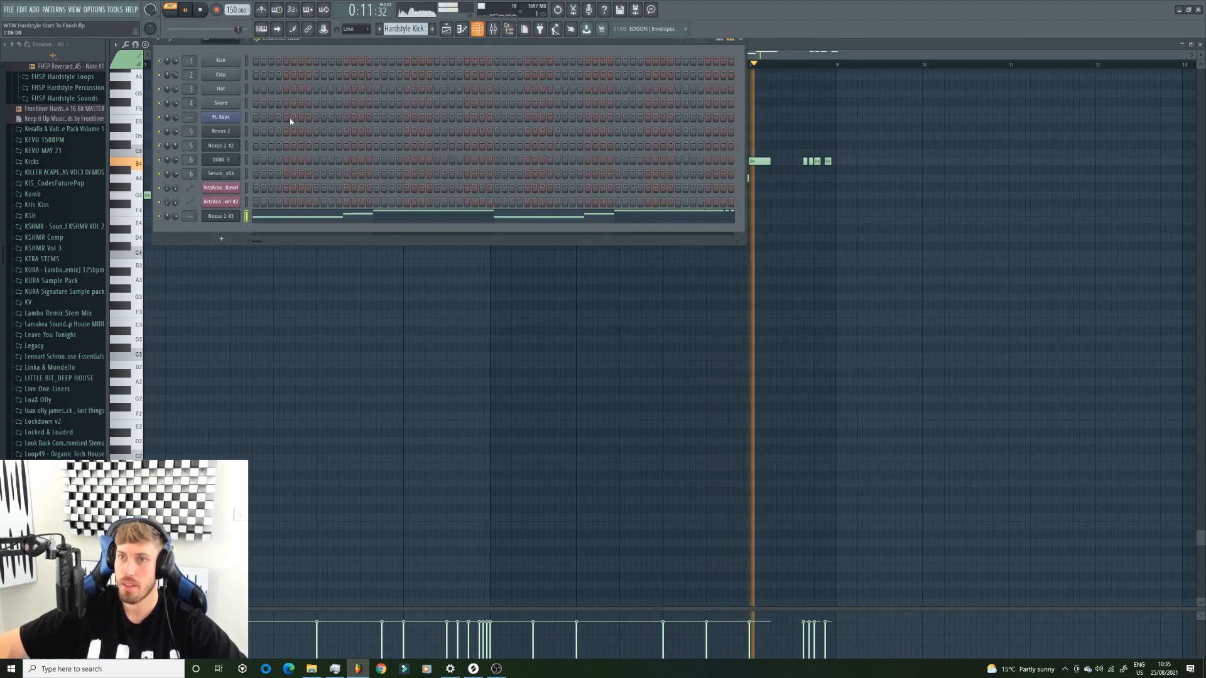
{"action": "key", "text": "space"}
{"action": "key", "text": "ctrl+l"}
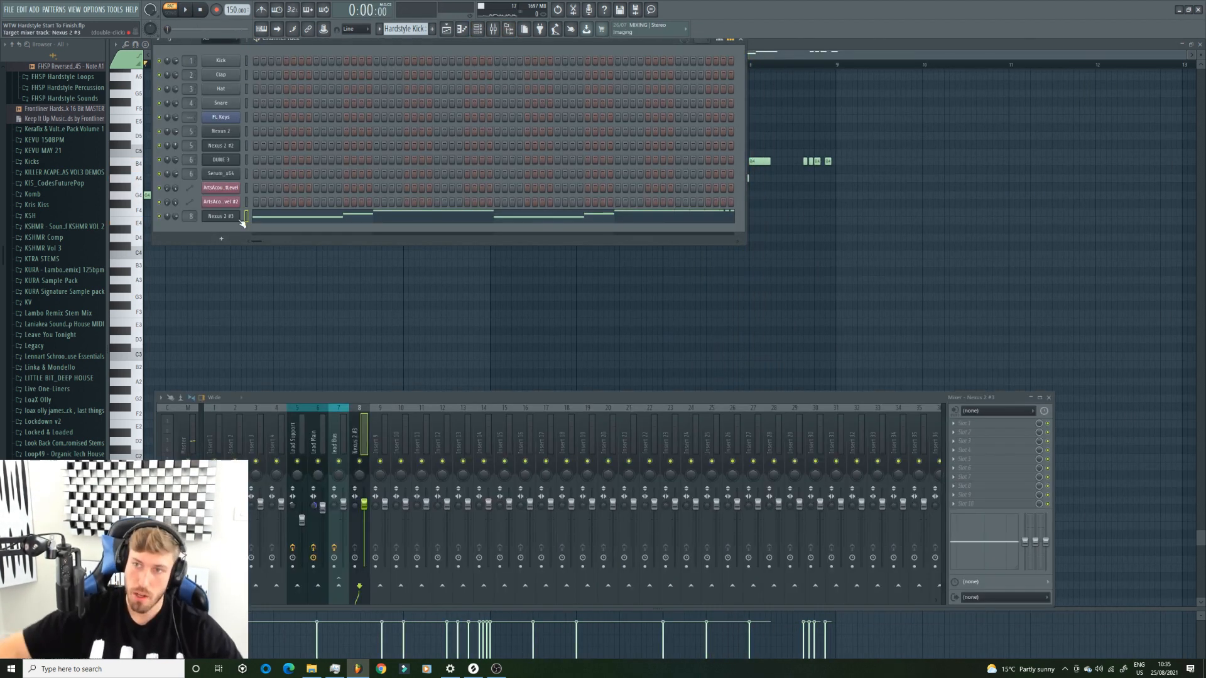
Play the song in the playlist, add a second Hardstyle Kick clip on Track 4 starting at bar 9, and open the mixer
{"action": "left_click", "coordinate": [463, 32]}
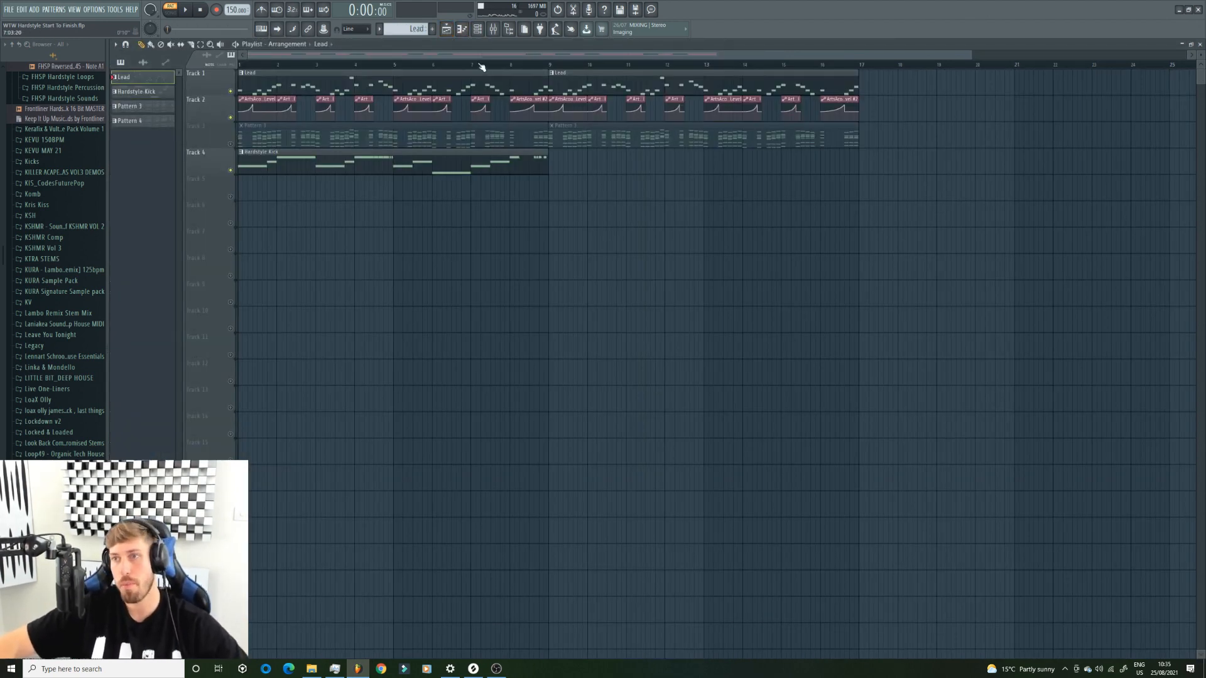
{"action": "key", "text": "space"}
{"action": "left_click", "coordinate": [261, 160]}
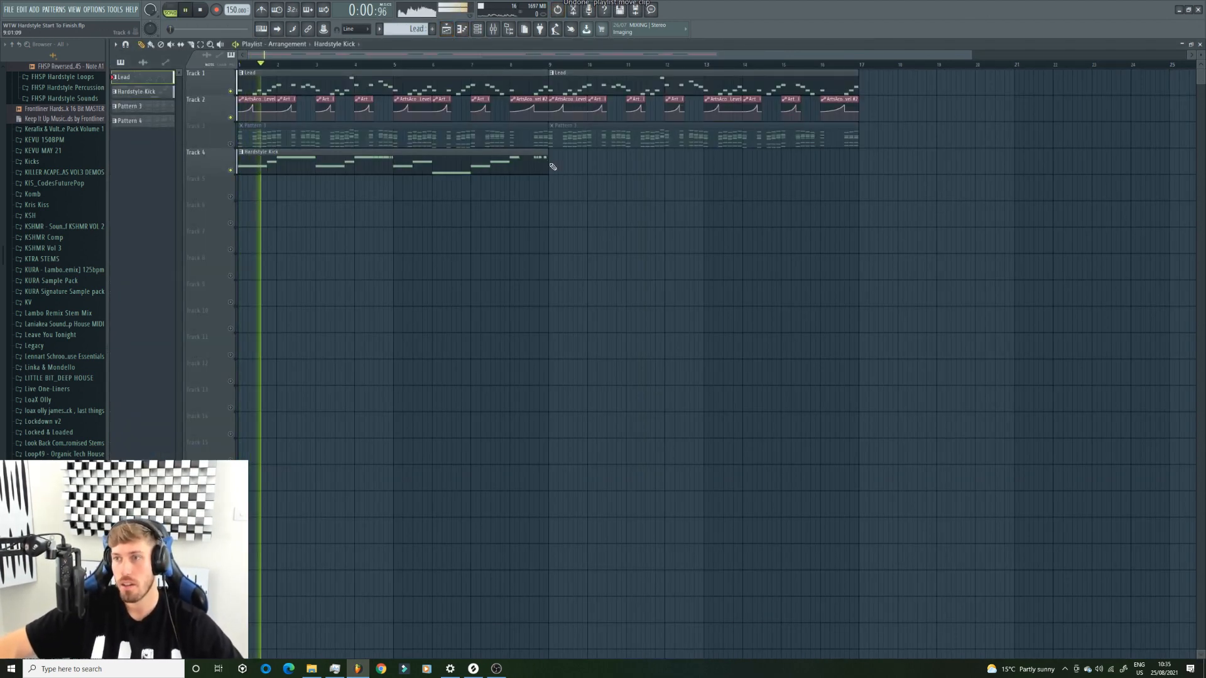
{"action": "left_click", "coordinate": [551, 163]}
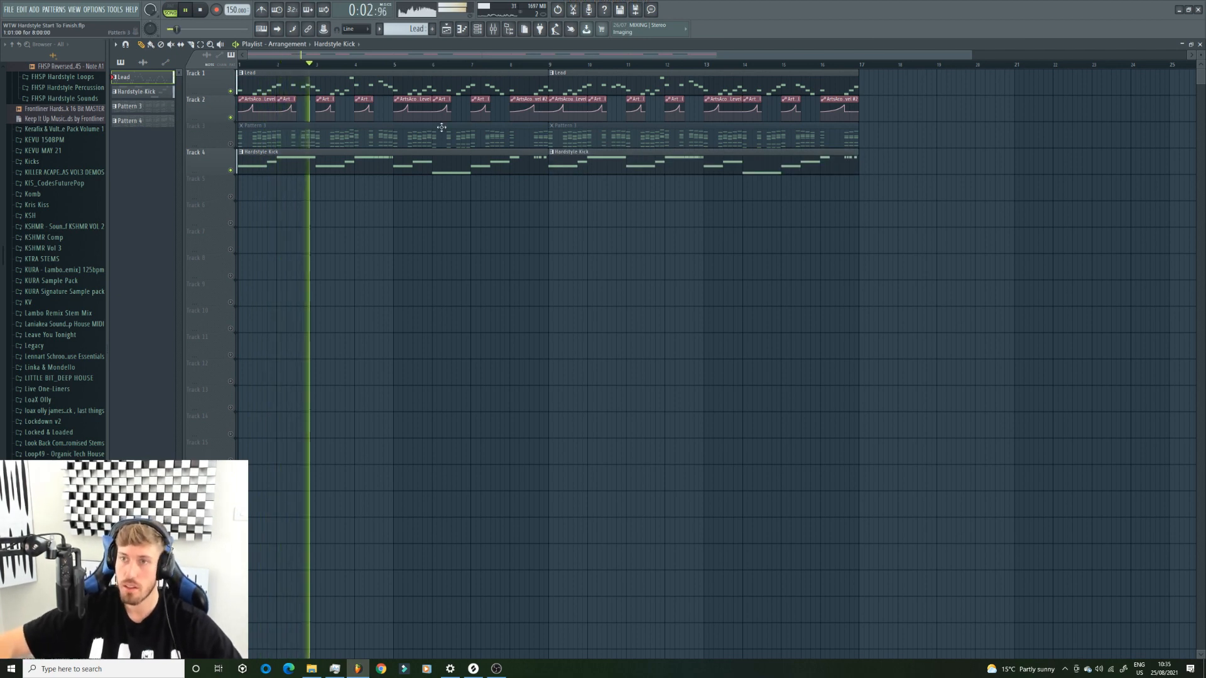
{"action": "key", "text": "F9"}
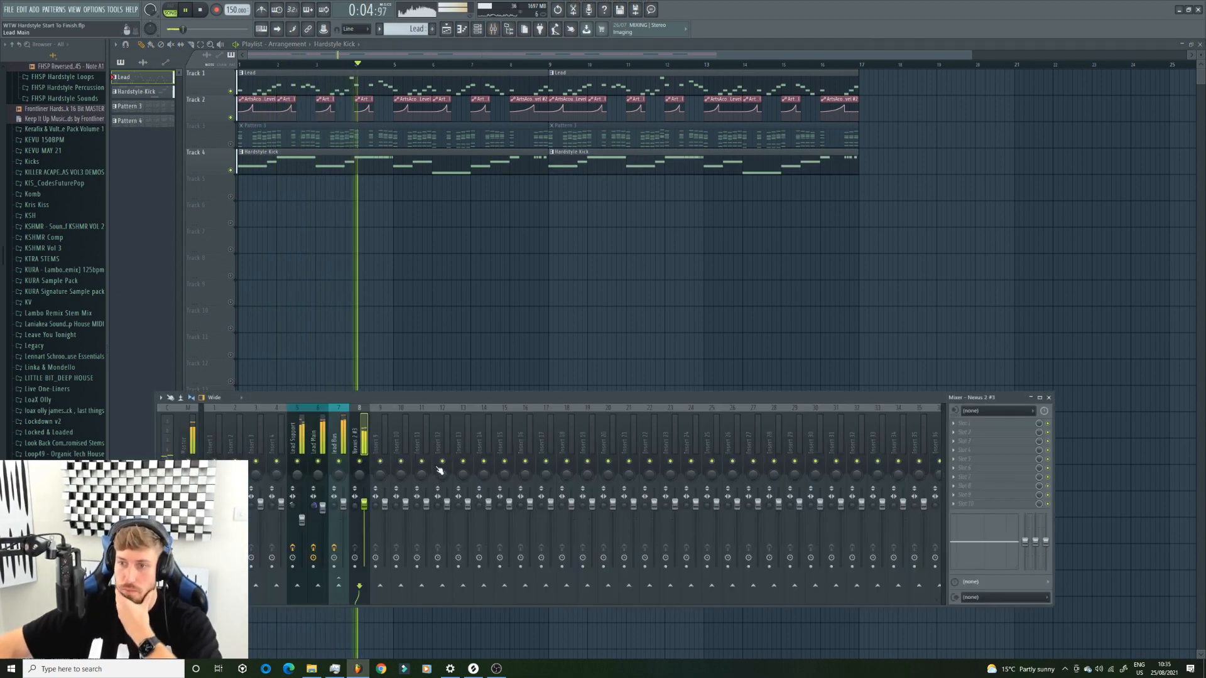
Insert CamelCrusher in effect slot 6 of the Nexus 2 #3 mixer track
{"action": "left_click", "coordinate": [964, 441]}
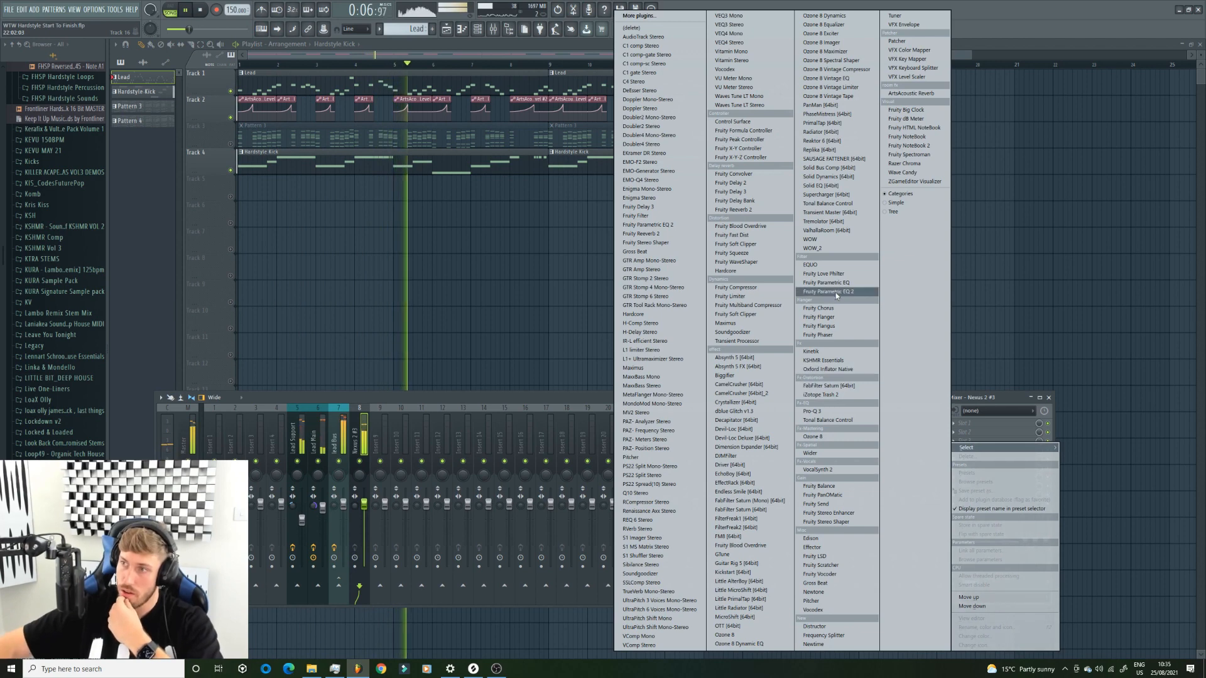
{"action": "left_click", "coordinate": [750, 385]}
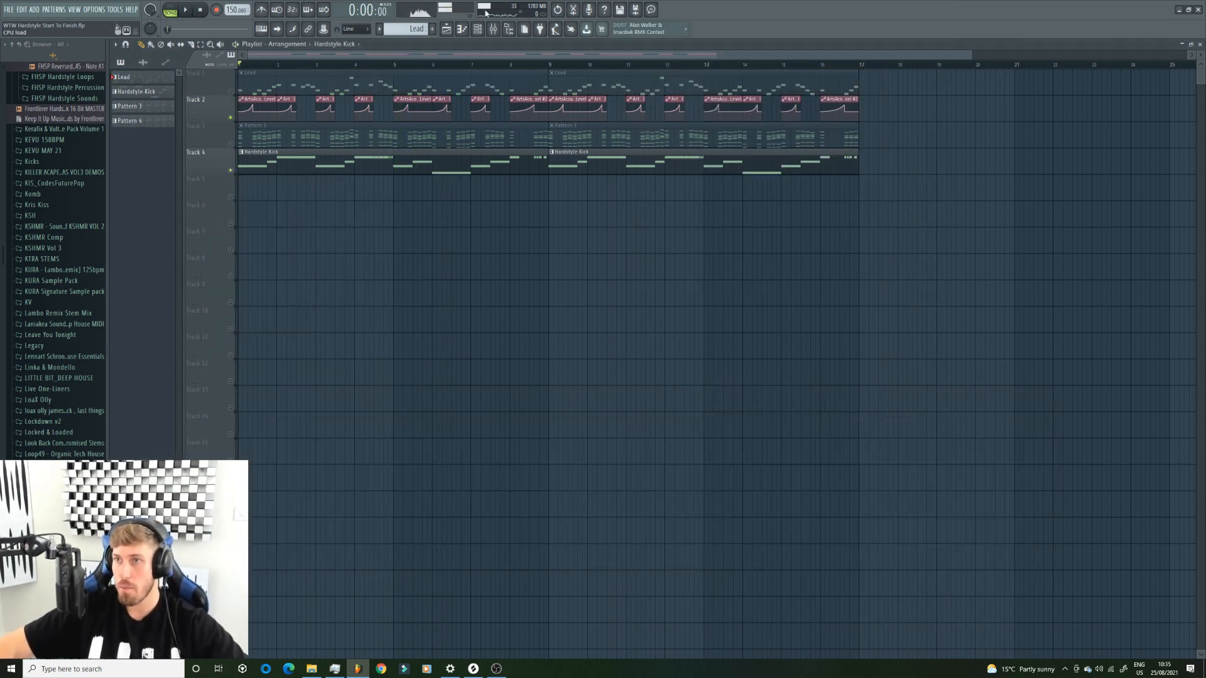
{"action": "left_click", "coordinate": [494, 29]}
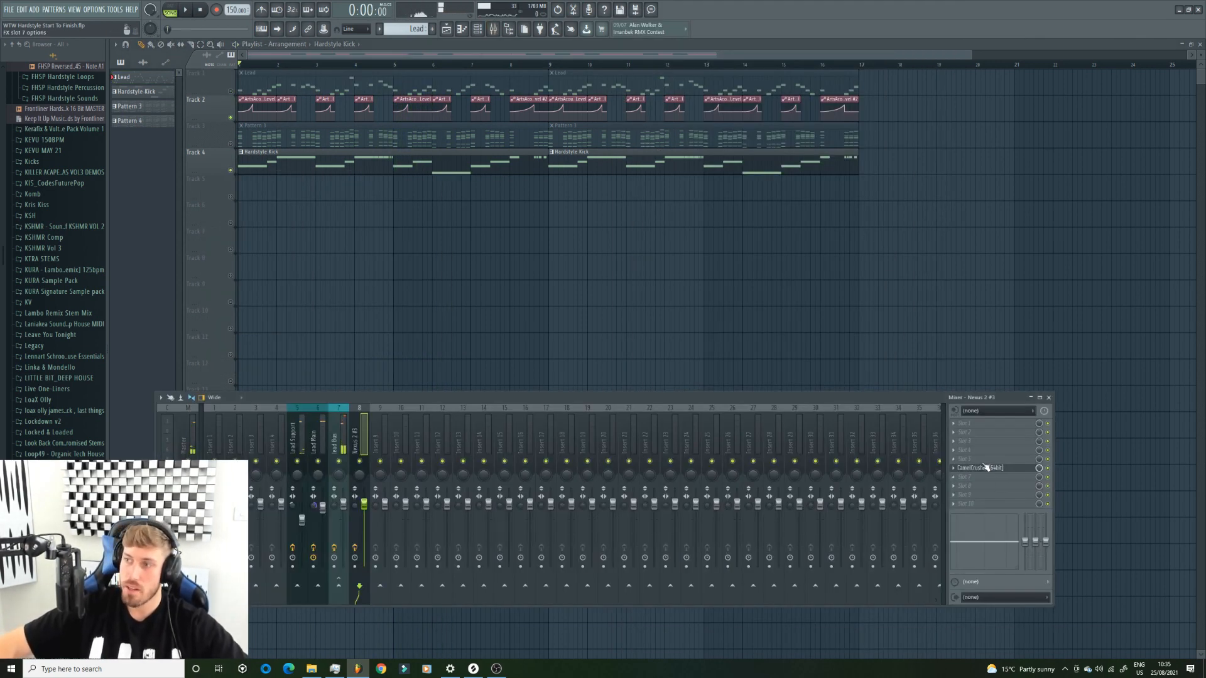
{"action": "left_click", "coordinate": [983, 431]}
{"action": "key", "text": "Escape"}
Play only the Hardstyle Kick pattern in pattern mode, with its piano roll and the mixer open
{"action": "left_click", "coordinate": [170, 9]}
{"action": "key", "text": "space"}
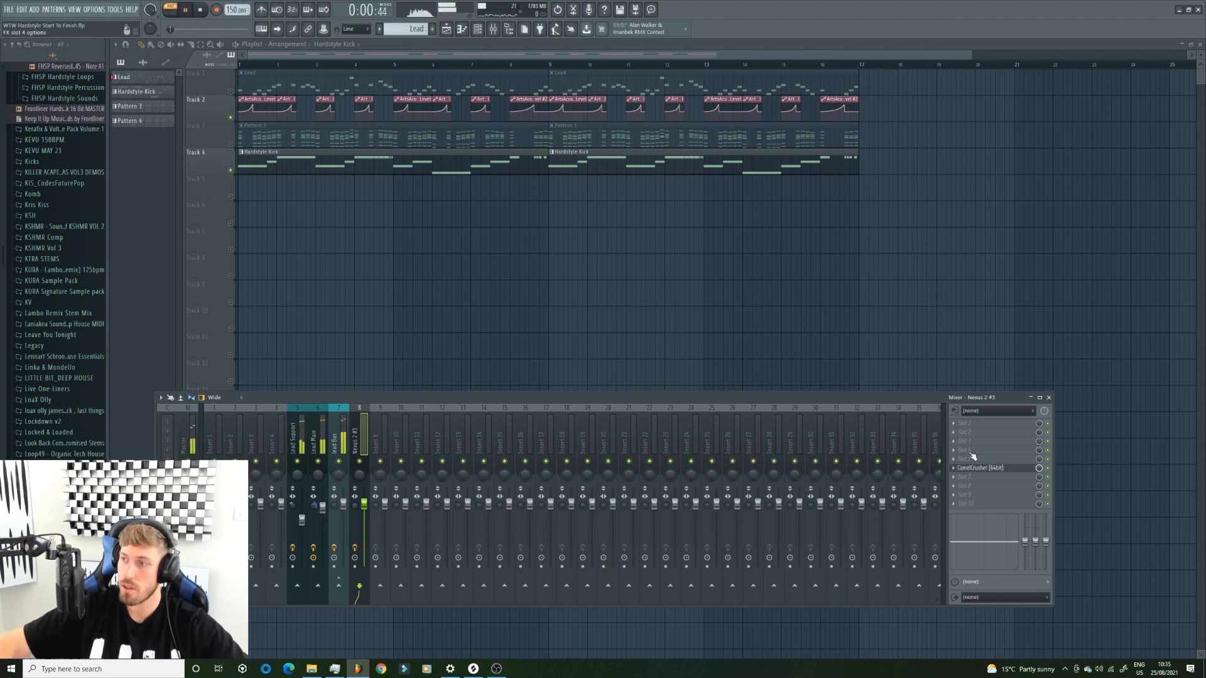
{"action": "left_click", "coordinate": [494, 28]}
{"action": "left_click", "coordinate": [462, 29]}
{"action": "left_click", "coordinate": [494, 28]}
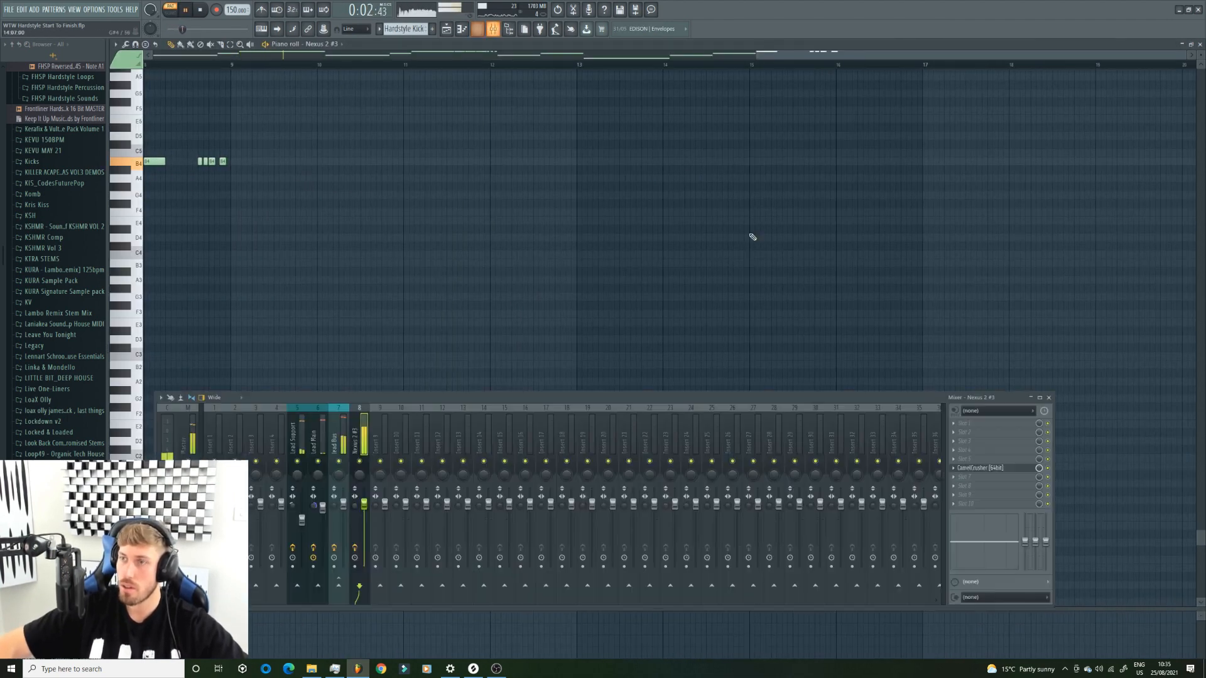
Load CamelCrusher's British Clean preset, compare the kick with the effect bypassed, and set the distortion to 8% Mech and 9% Tube
{"action": "left_click", "coordinate": [980, 468]}
{"action": "left_click", "coordinate": [298, 240]}
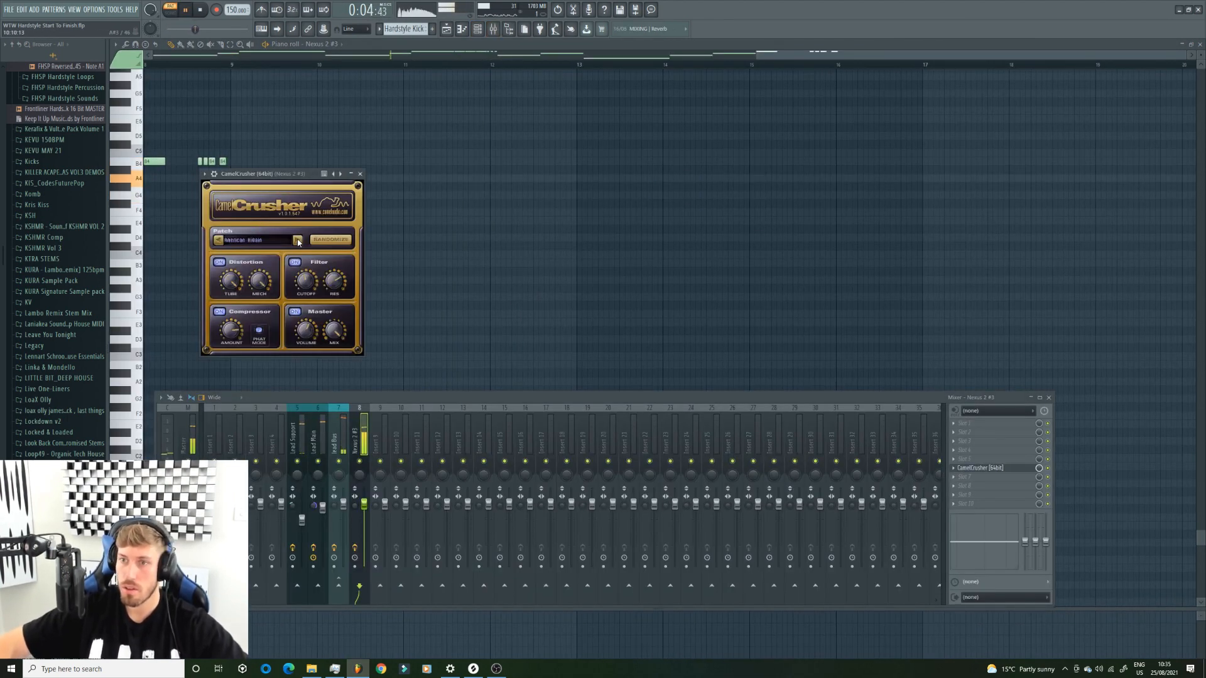
{"action": "left_click", "coordinate": [1047, 469]}
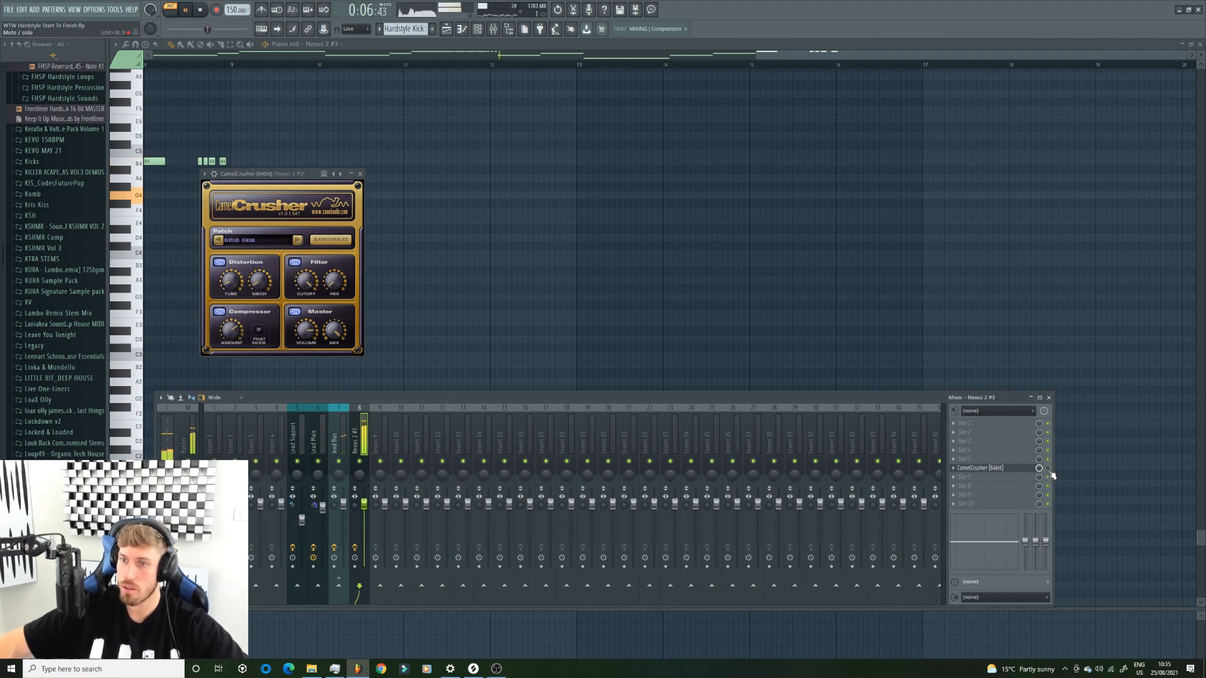
{"action": "scroll", "coordinate": [259, 282], "scroll_direction": "down", "scroll_amount": 2}
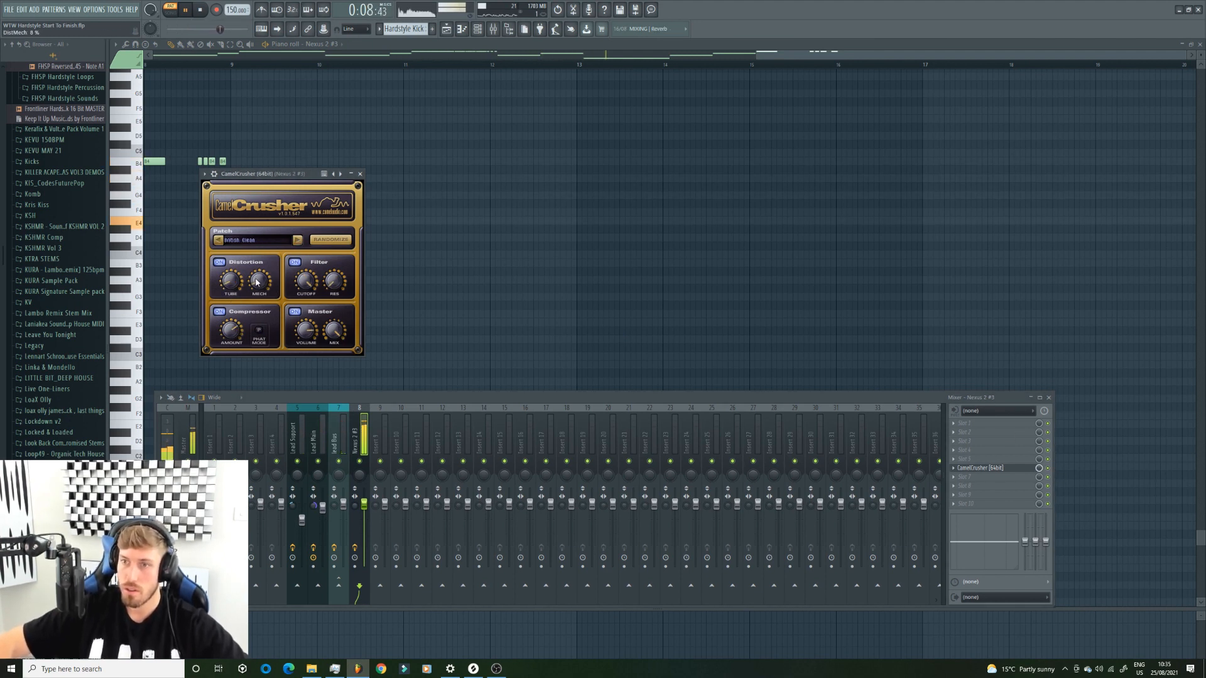
{"action": "scroll", "coordinate": [336, 331], "scroll_direction": "down", "scroll_amount": 3}
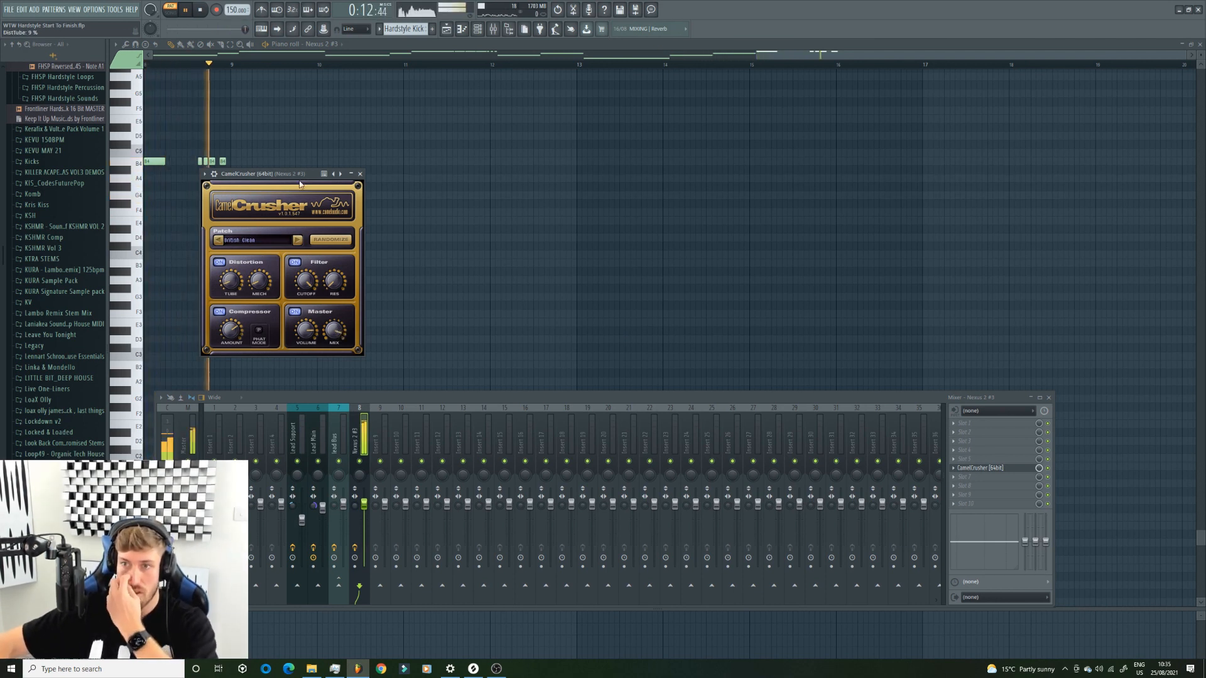
Play the full song in the playlist, unmute the Lead on Track 1 and open the mixer
{"action": "left_click", "coordinate": [446, 30]}
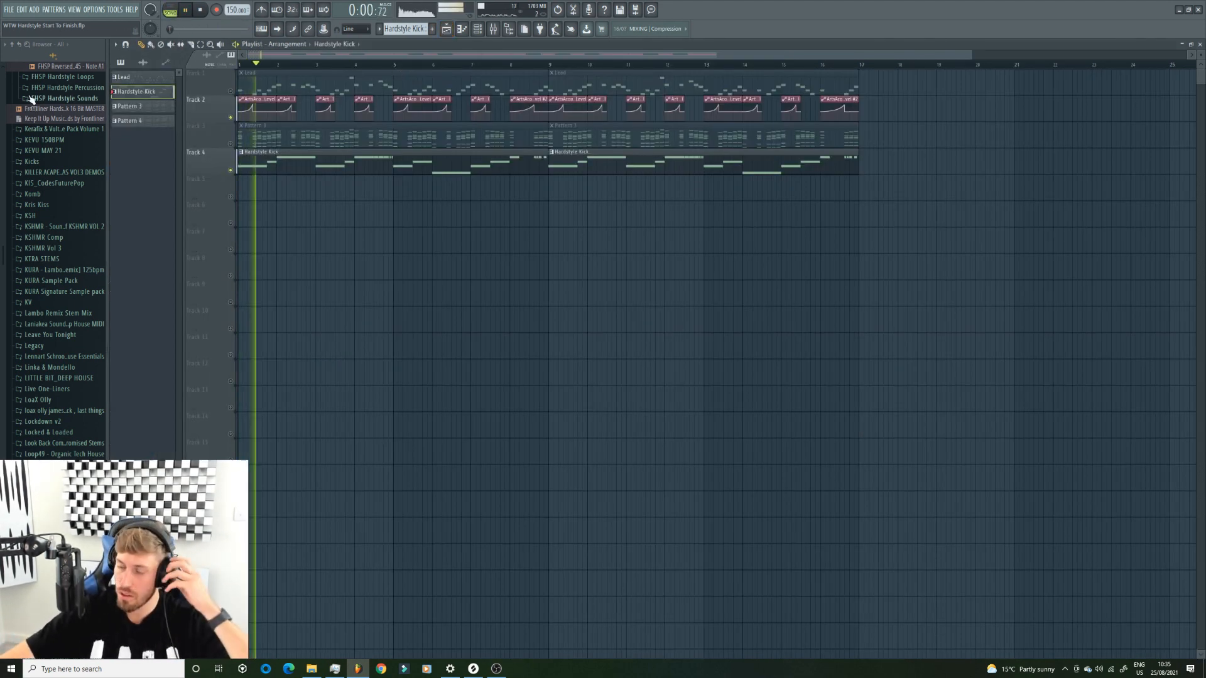
{"action": "left_click", "coordinate": [230, 91]}
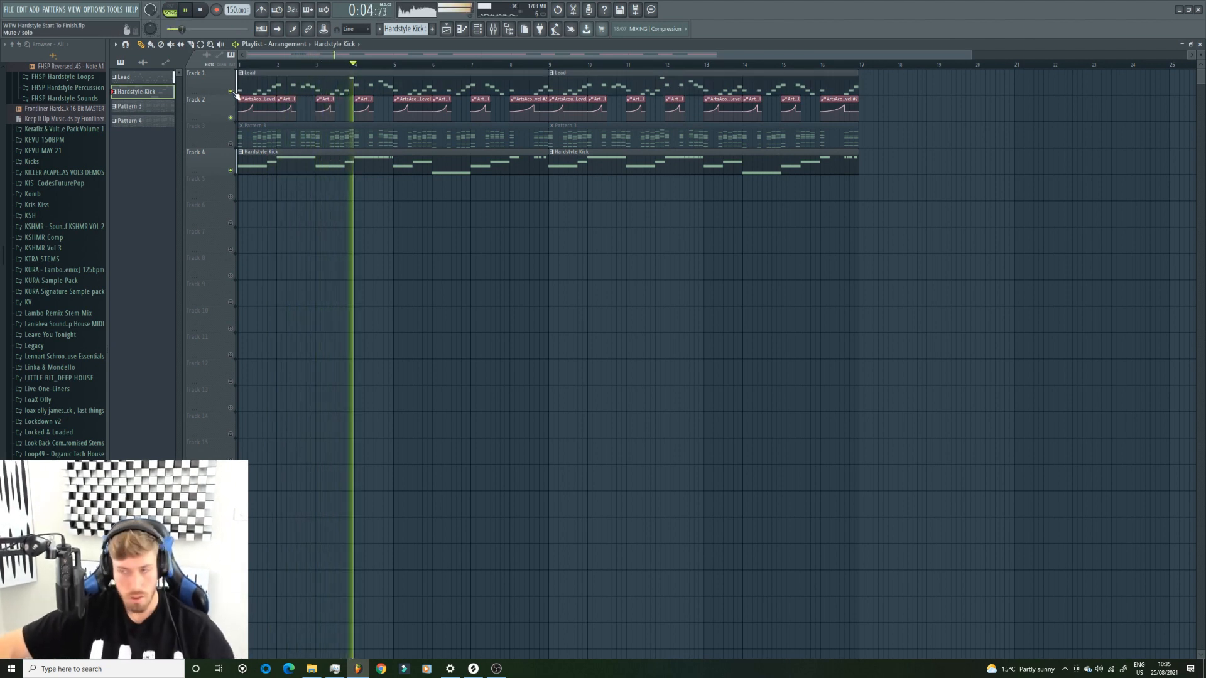
{"action": "left_click", "coordinate": [493, 29]}
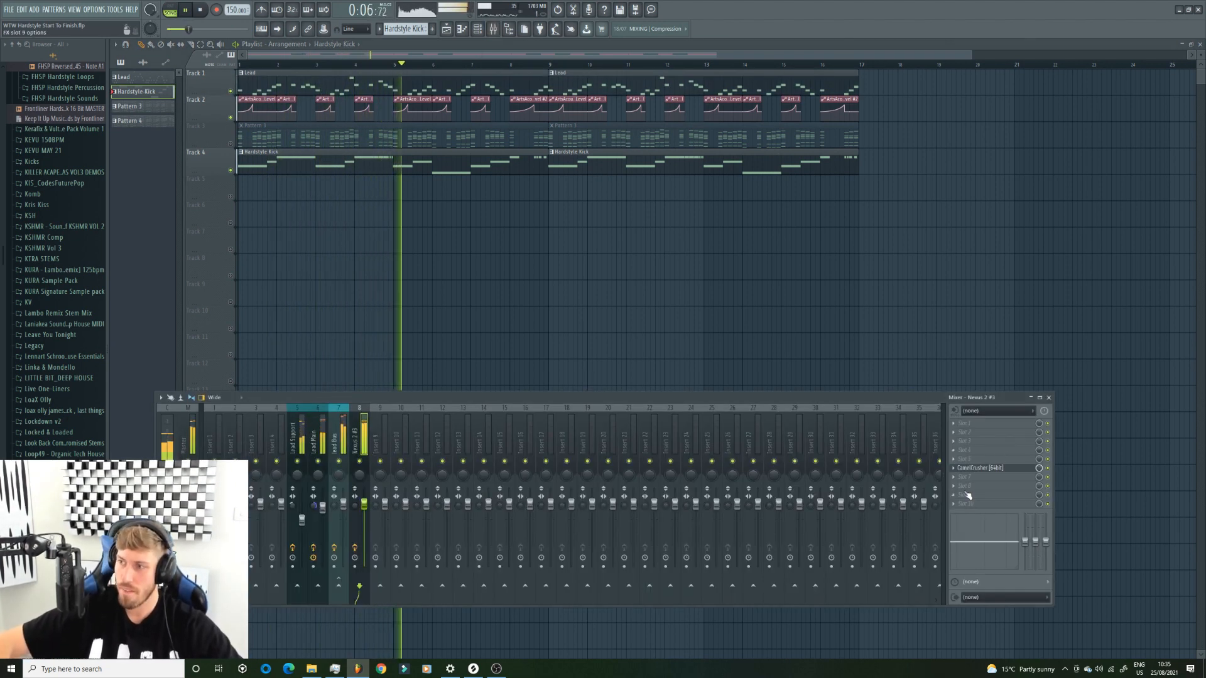
Add Fruity Parametric EQ 2 after CamelCrusher in slot 7 and replace it with Pro-Q 3
{"action": "left_click", "coordinate": [992, 441]}
{"action": "left_click", "coordinate": [830, 292]}
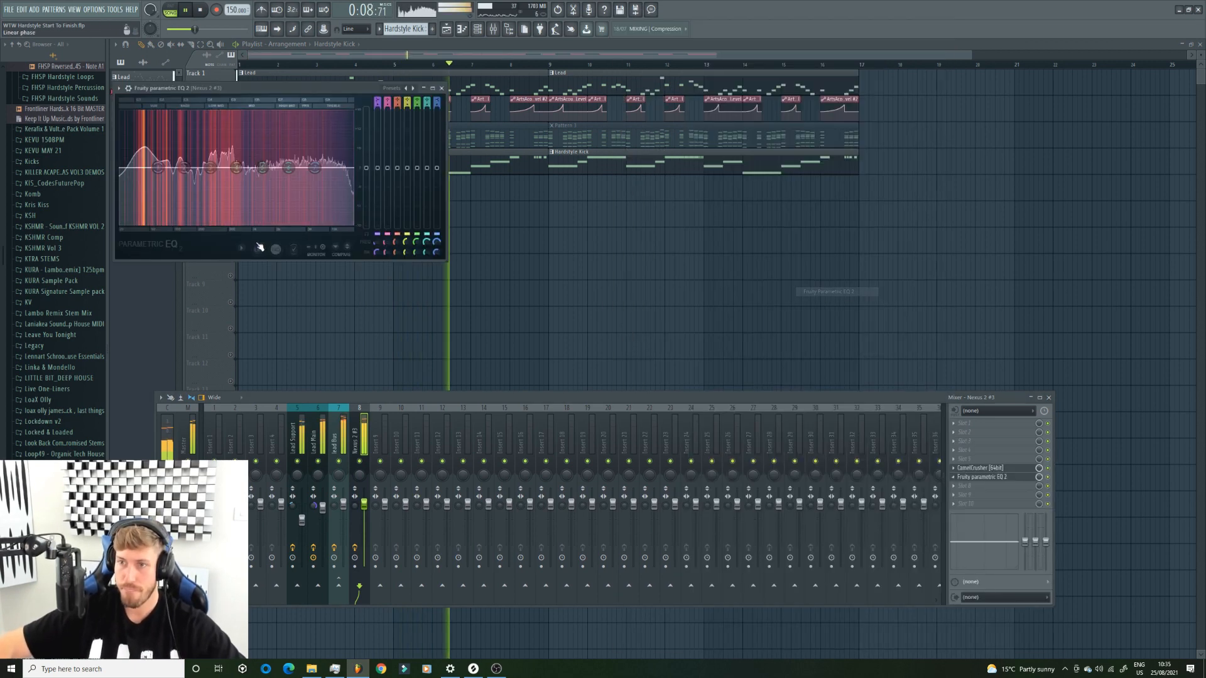
{"action": "left_click", "coordinate": [964, 423]}
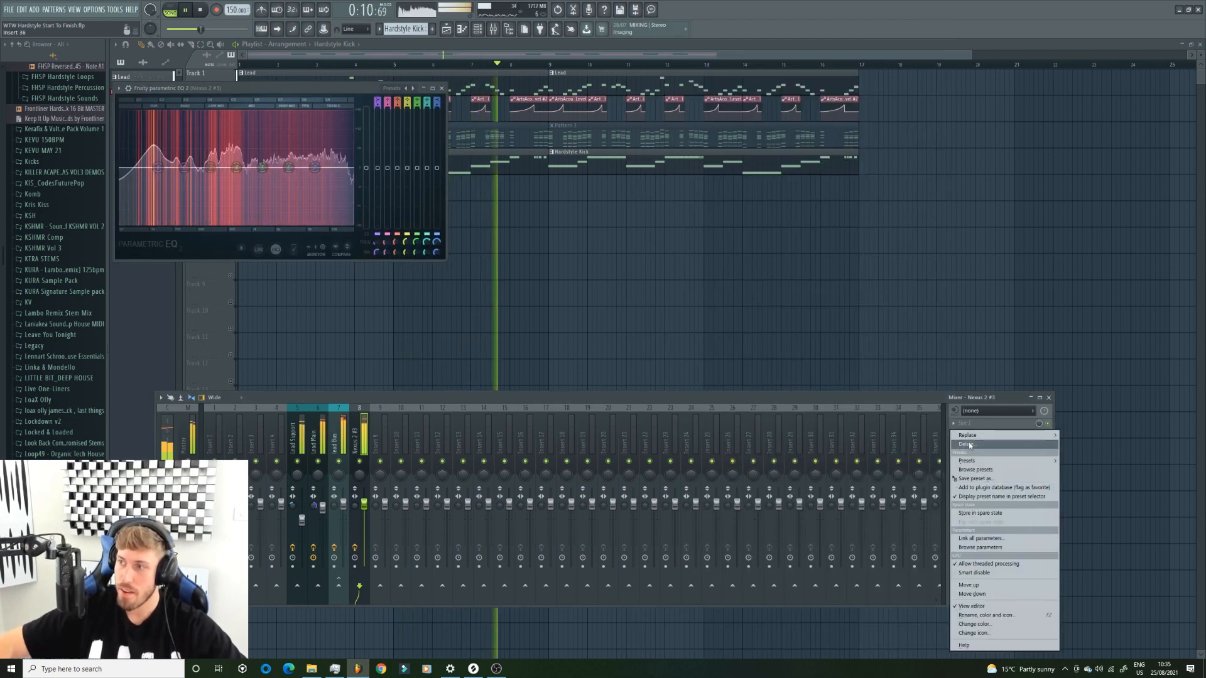
{"action": "left_click", "coordinate": [812, 411]}
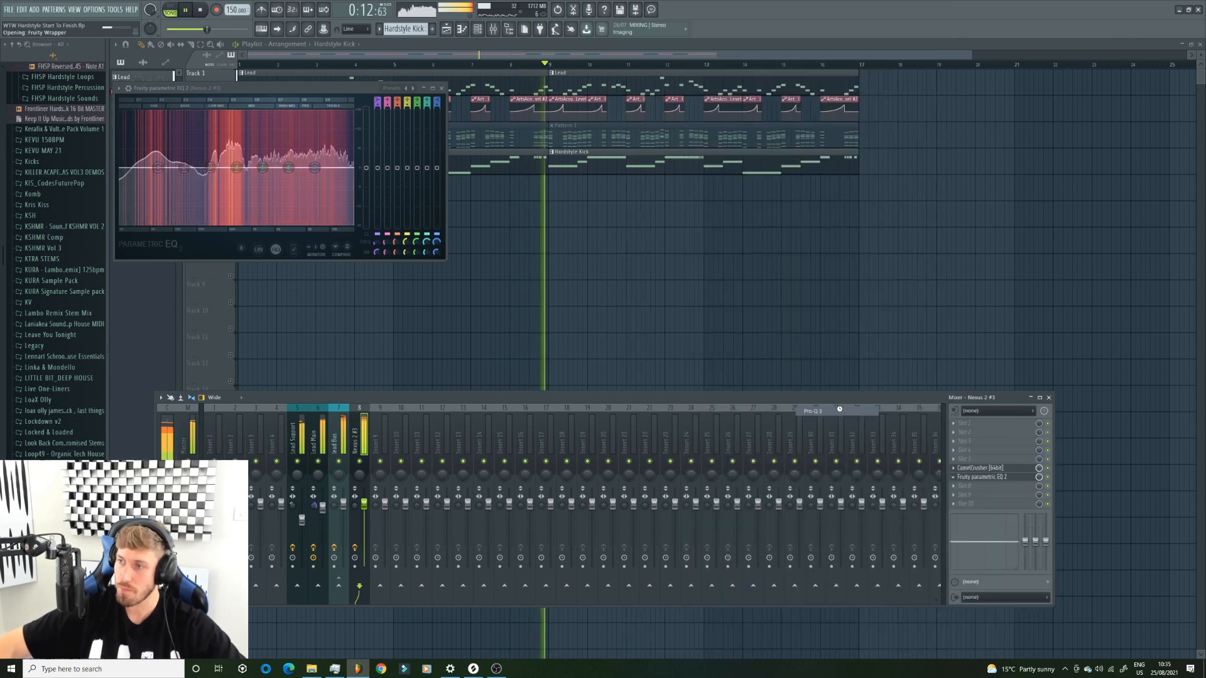
Stop playback and add a low bell boost of about 3.8 dB near 58 Hz in Pro-Q 3
{"action": "key", "text": "space"}
{"action": "left_click_drag", "start_coordinate": [205, 186], "coordinate": [209, 161]}
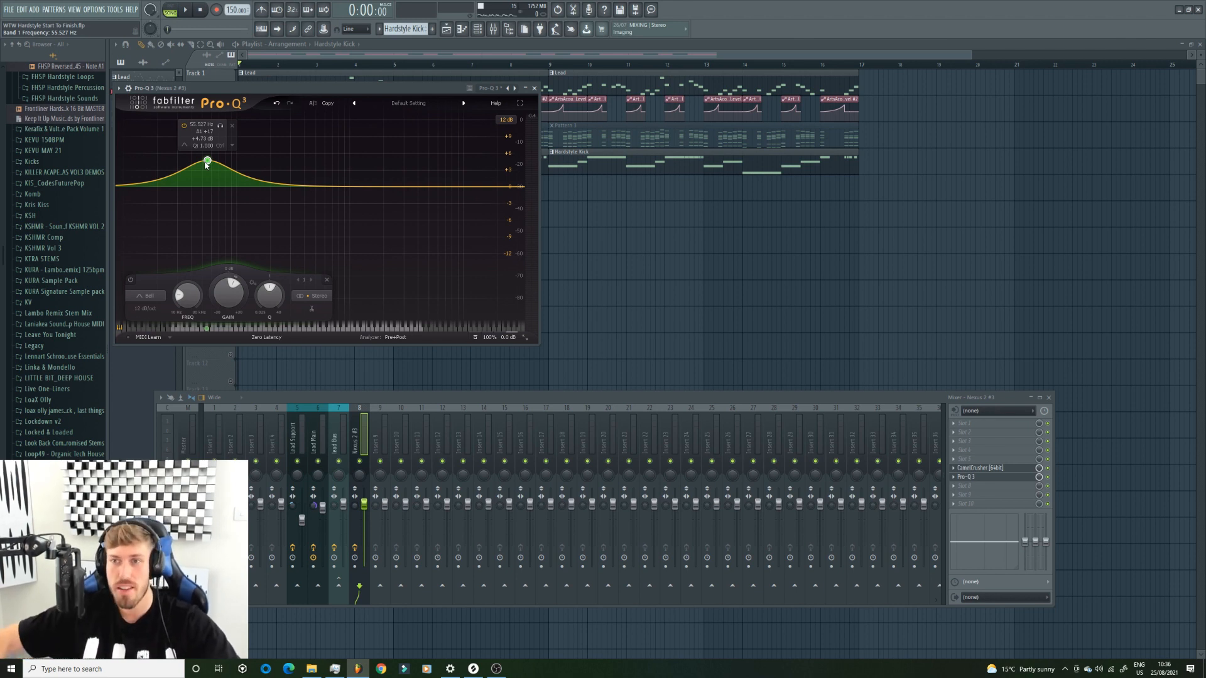
{"action": "left_click_drag", "start_coordinate": [209, 163], "coordinate": [217, 168]}
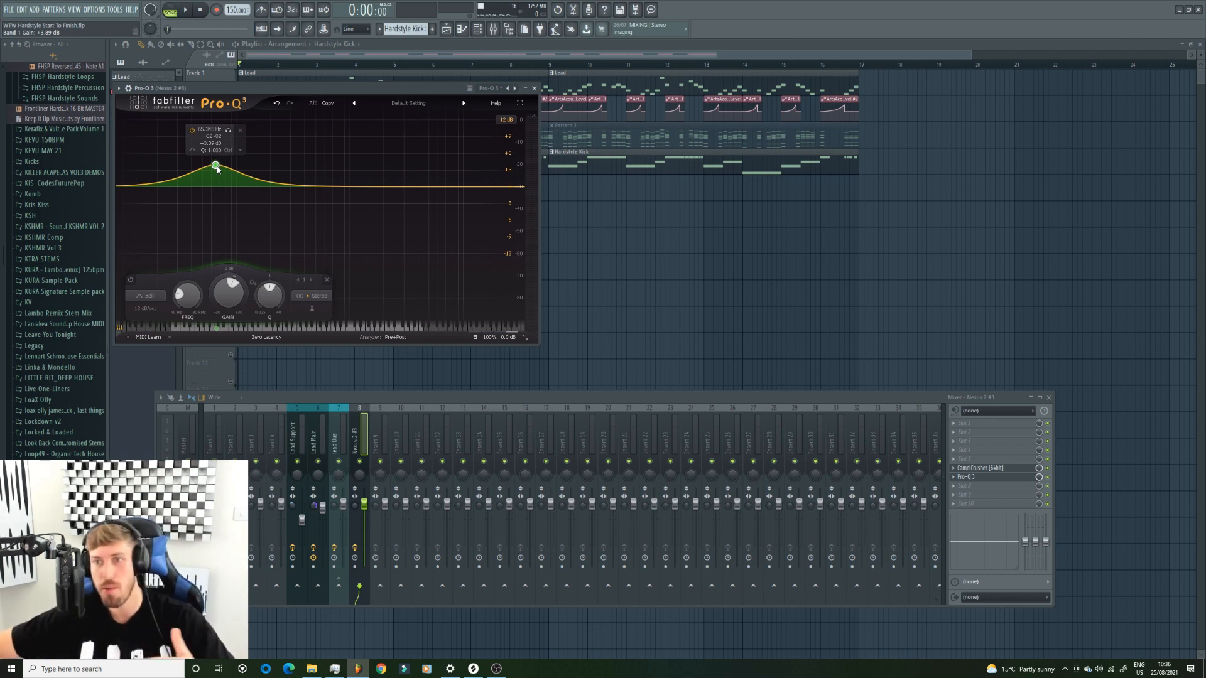
{"action": "left_click_drag", "start_coordinate": [215, 166], "coordinate": [209, 171]}
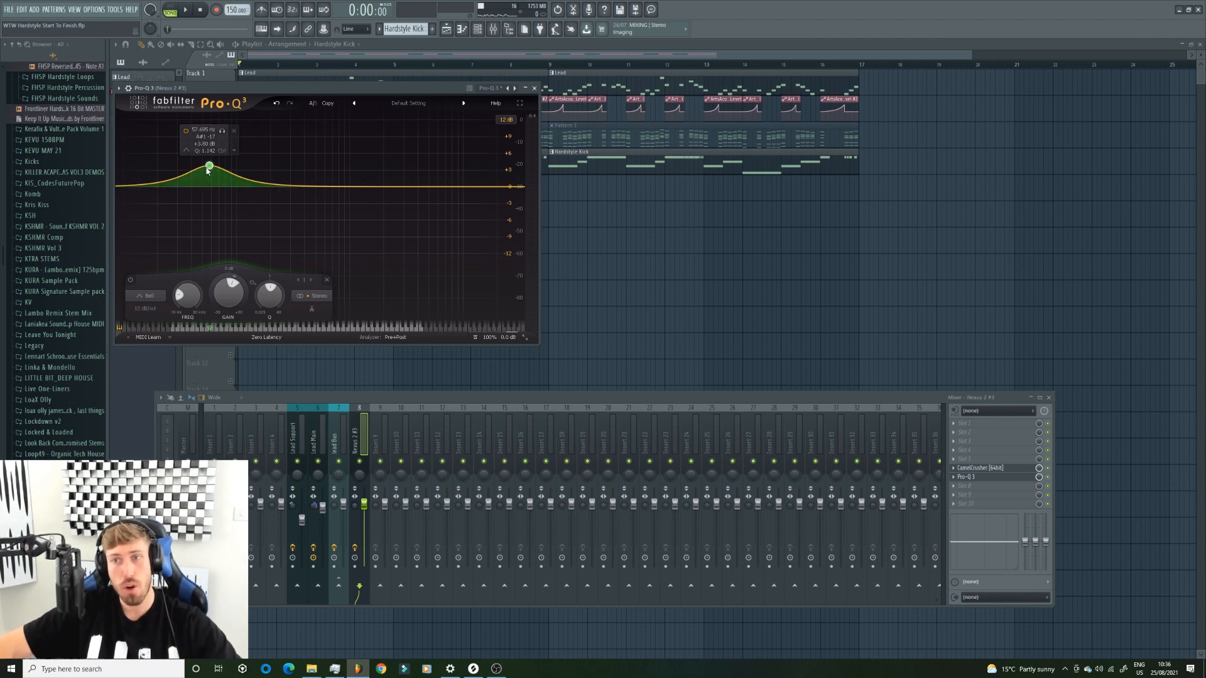
Play the song with the kick's Pro-Q 3 open, raise the 58 Hz boost to about 4.06 dB, and stop playback
{"action": "key", "text": "F7"}
{"action": "left_click", "coordinate": [479, 29]}
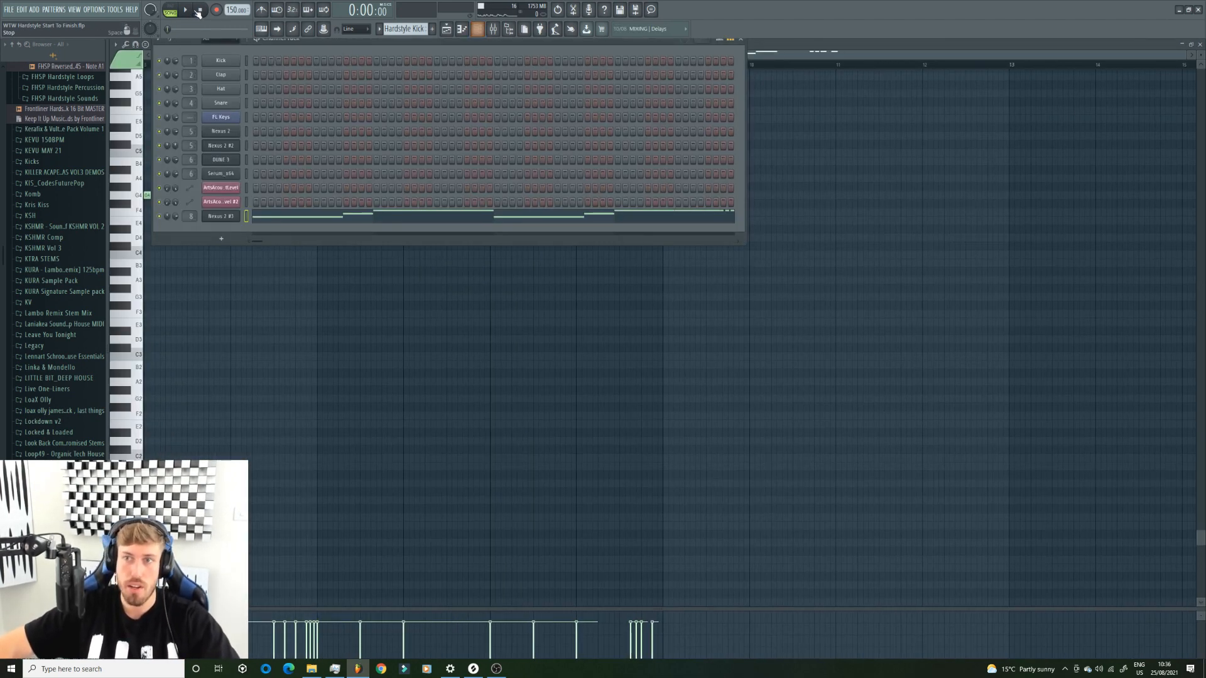
{"action": "left_click", "coordinate": [446, 29]}
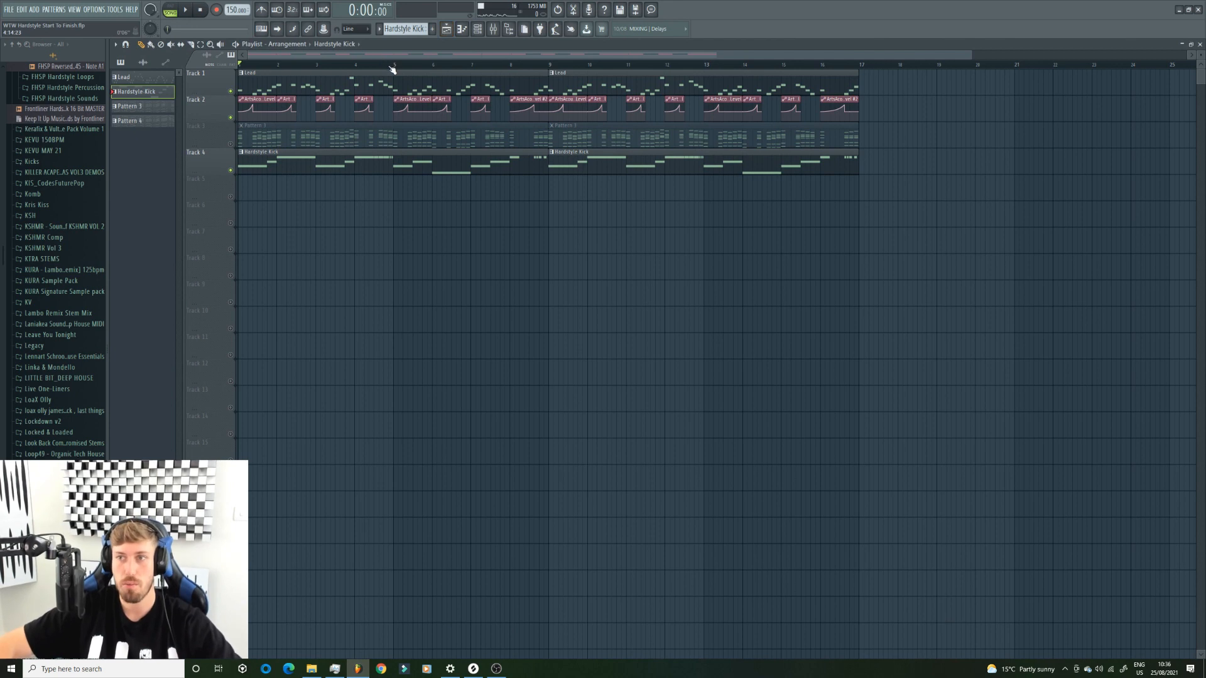
{"action": "key", "text": "space"}
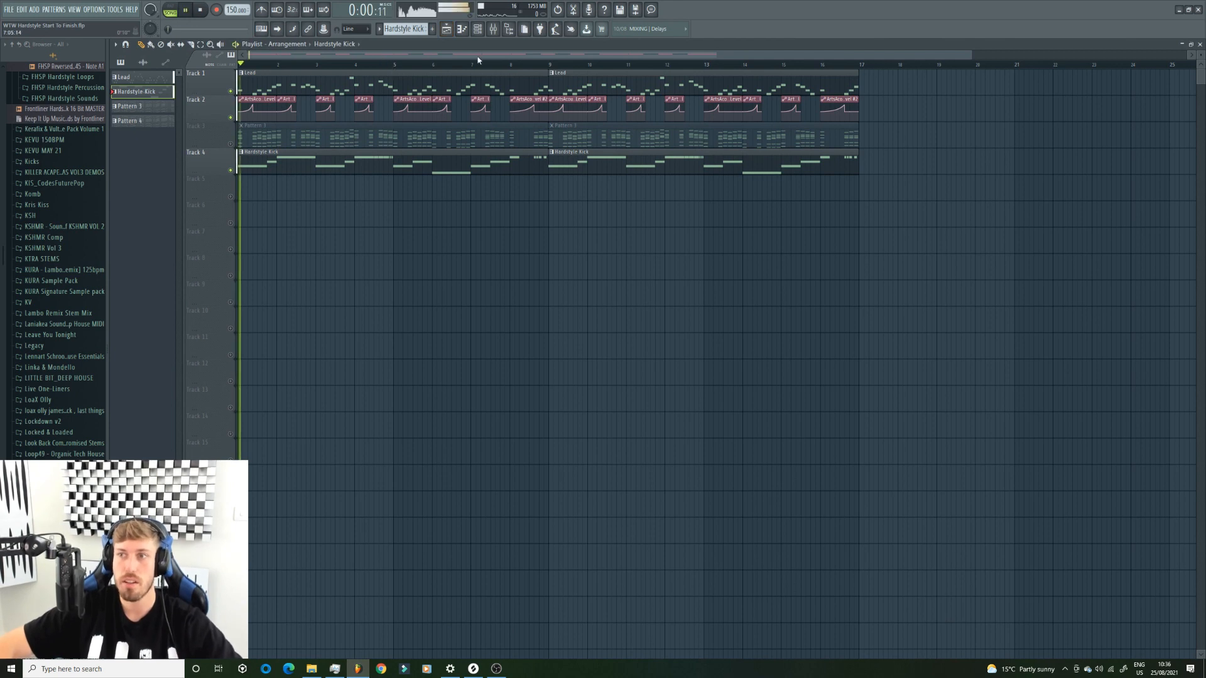
{"action": "left_click", "coordinate": [493, 30]}
{"action": "left_click", "coordinate": [966, 477]}
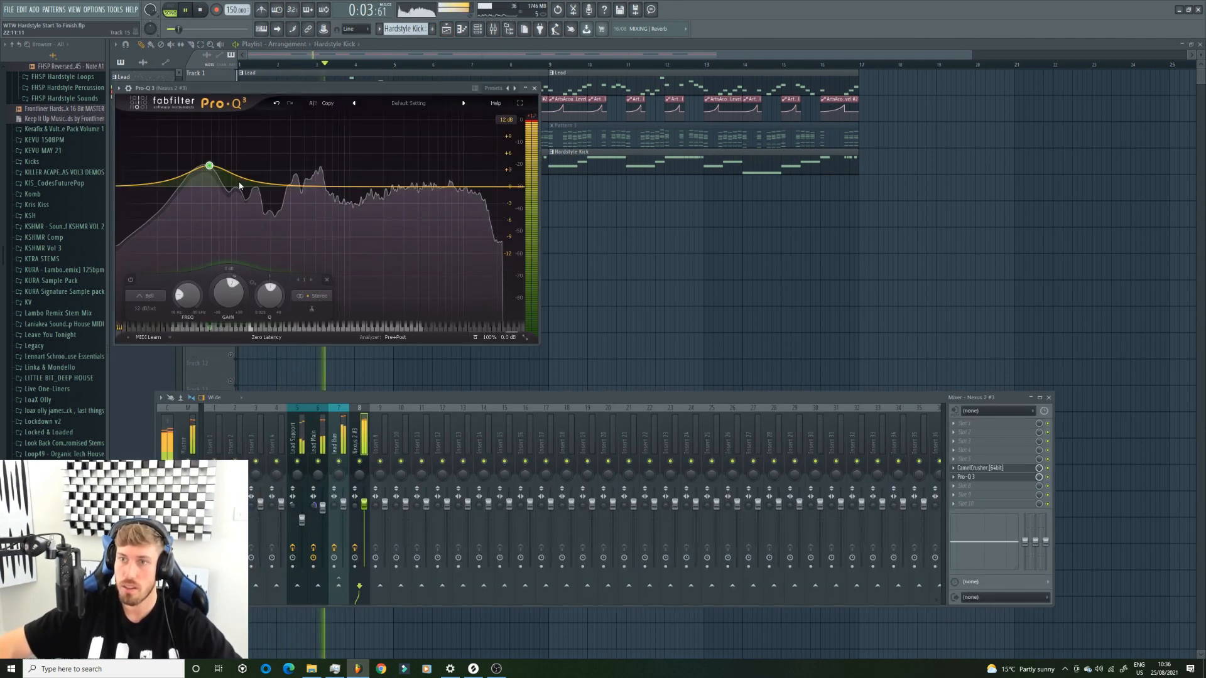
{"action": "left_click_drag", "start_coordinate": [210, 166], "coordinate": [209, 164]}
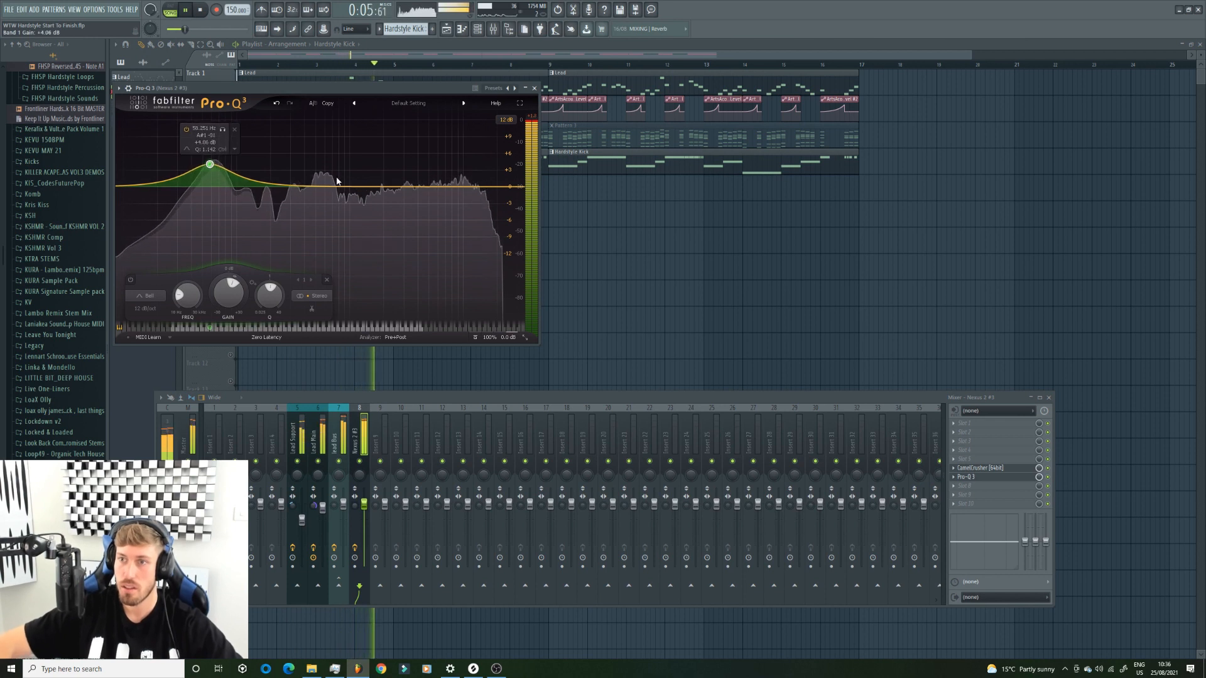
{"action": "key", "text": "space"}
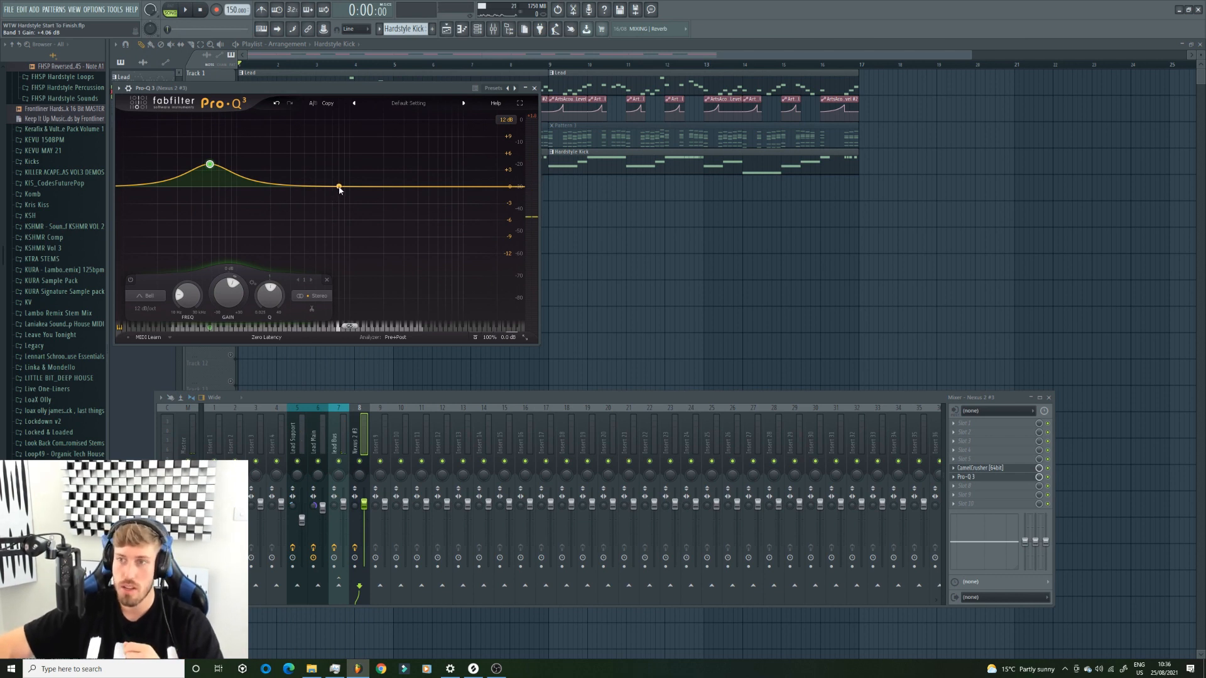
Add a narrow boost of about 7.9 dB near 461 Hz and another of about 1.2 dB near 1387 Hz
{"action": "left_click_drag", "start_coordinate": [339, 187], "coordinate": [312, 143]}
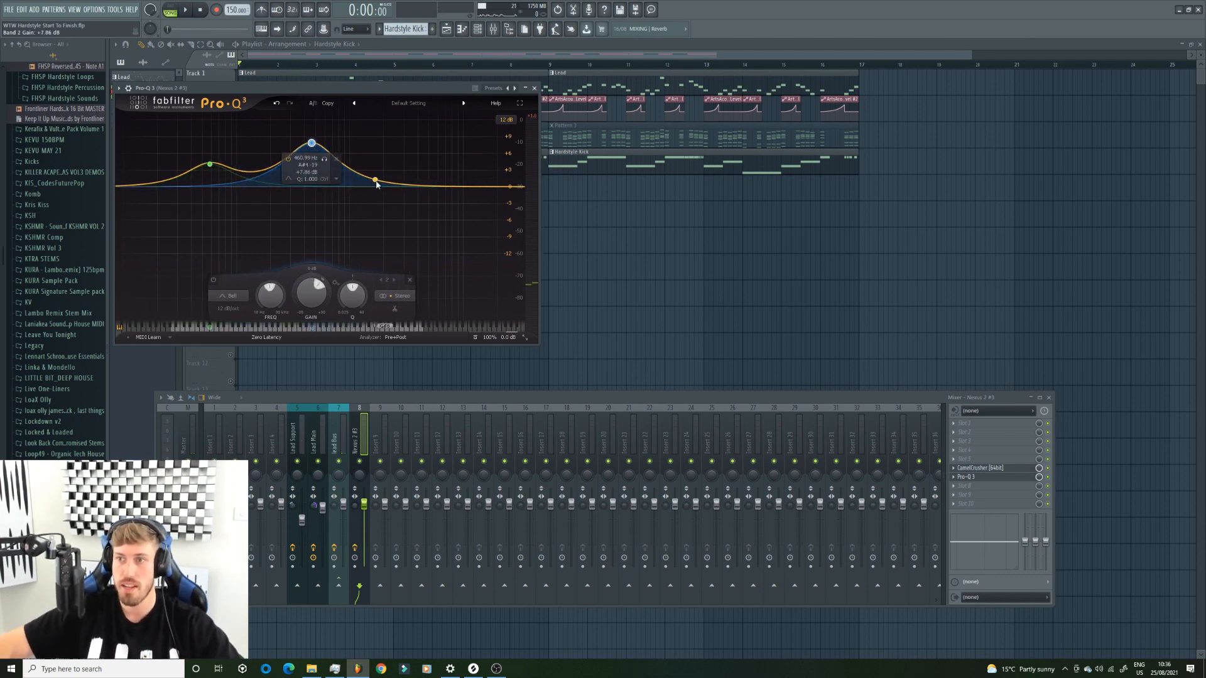
{"action": "mouse_move", "coordinate": [377, 184]}
{"action": "left_mouse_down"}
{"action": "mouse_move", "coordinate": [373, 143]}
{"action": "mouse_move", "coordinate": [371, 192]}
{"action": "mouse_move", "coordinate": [365, 180]}
{"action": "left_mouse_up"}
{"action": "scroll", "coordinate": [314, 146], "scroll_direction": "up", "scroll_amount": 4}
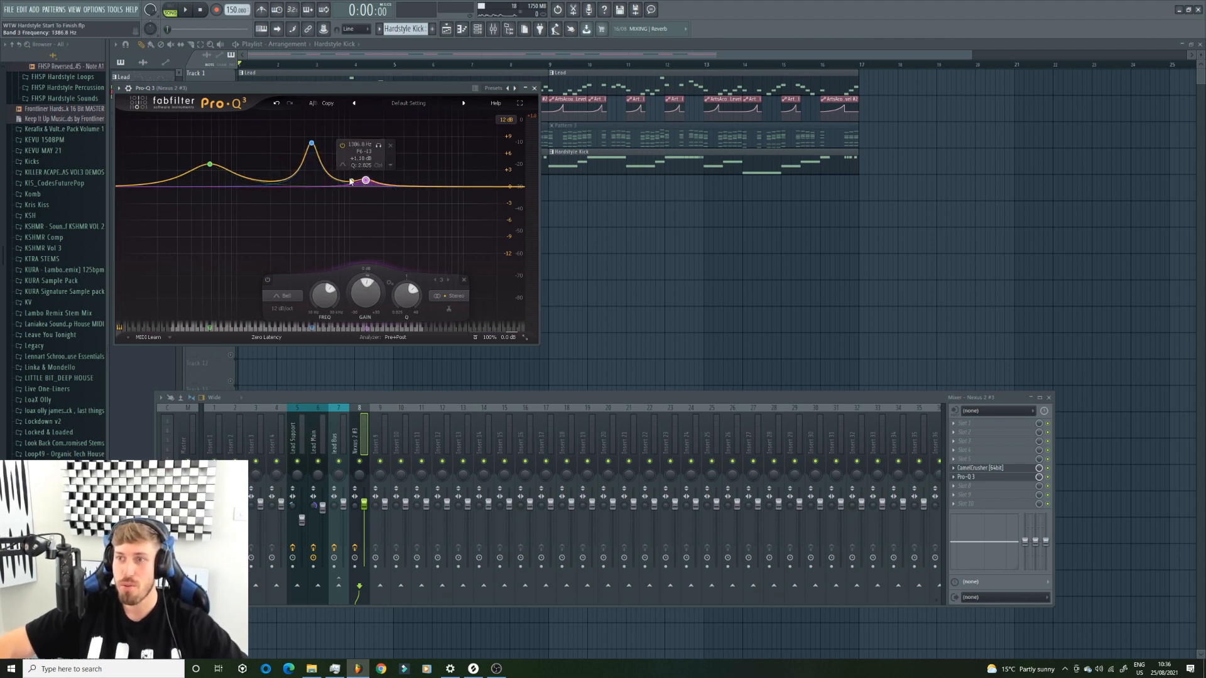
While the song plays, shift the second band higher with less boost, add a gentle upper-mid boost, and add a high shelf near 12 kHz
{"action": "left_click", "coordinate": [343, 147]}
{"action": "key", "text": "space"}
{"action": "left_click_drag", "start_coordinate": [312, 145], "coordinate": [420, 175]}
{"action": "mouse_move", "coordinate": [493, 186]}
{"action": "left_mouse_down"}
{"action": "mouse_move", "coordinate": [480, 168]}
{"action": "mouse_move", "coordinate": [473, 182]}
{"action": "left_mouse_up"}
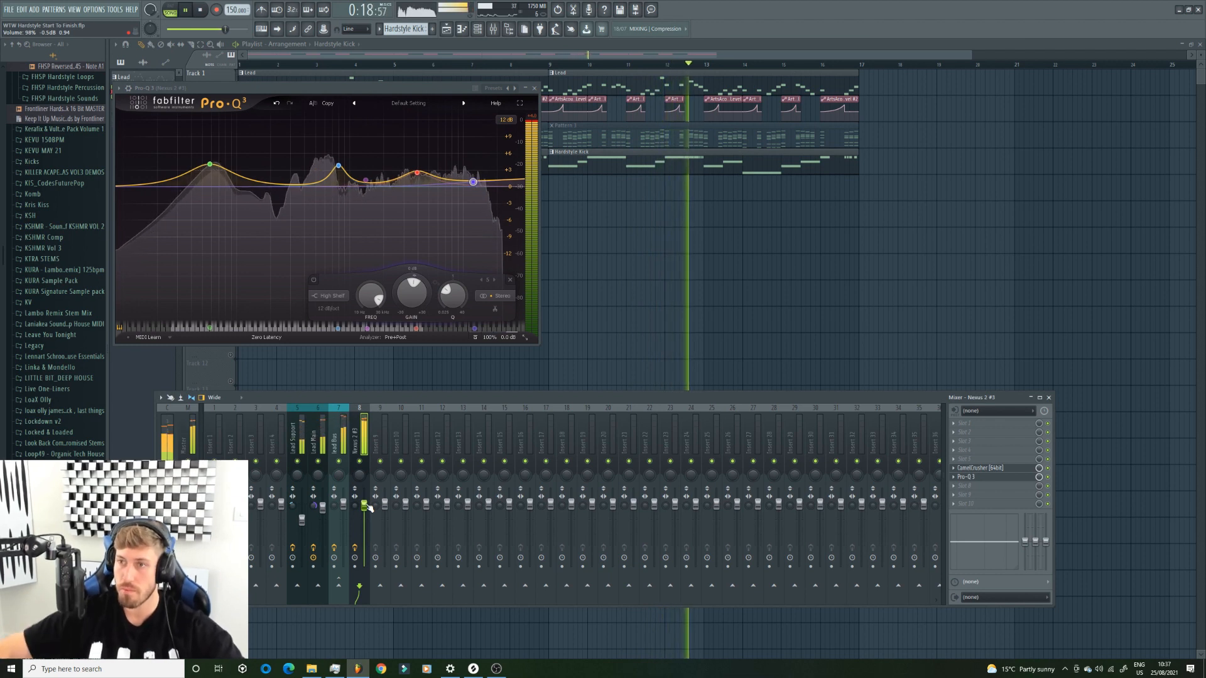
{"action": "key", "text": "space"}
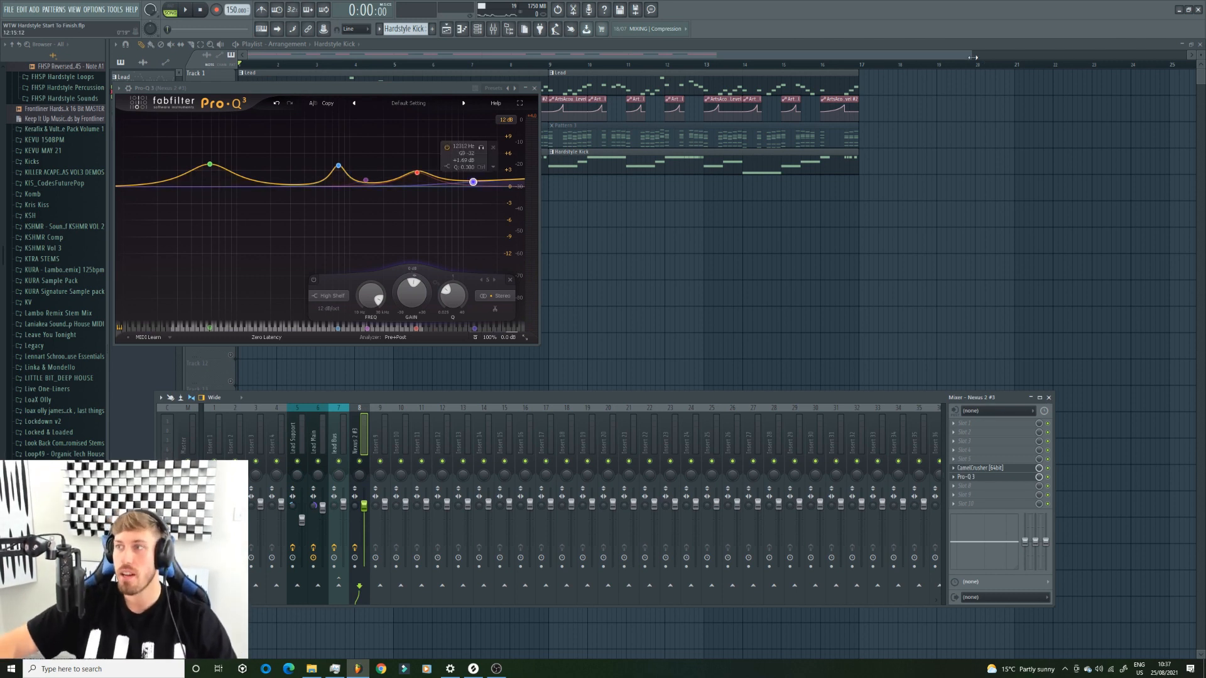
Zoom out the playlist, play the song and lower the Nexus 2 #3 mixer fader to 93% (-1.6 dB)
{"action": "left_click_drag", "start_coordinate": [972, 57], "coordinate": [1017, 55]}
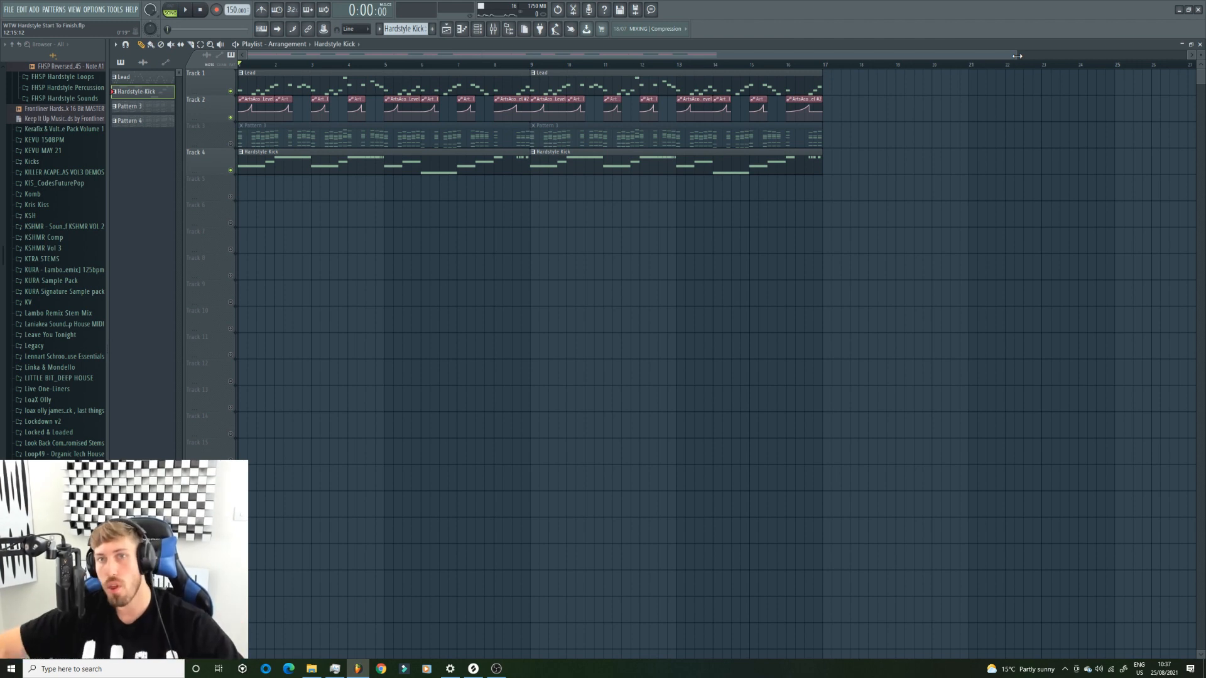
{"action": "left_click_drag", "start_coordinate": [1017, 54], "coordinate": [716, 55]}
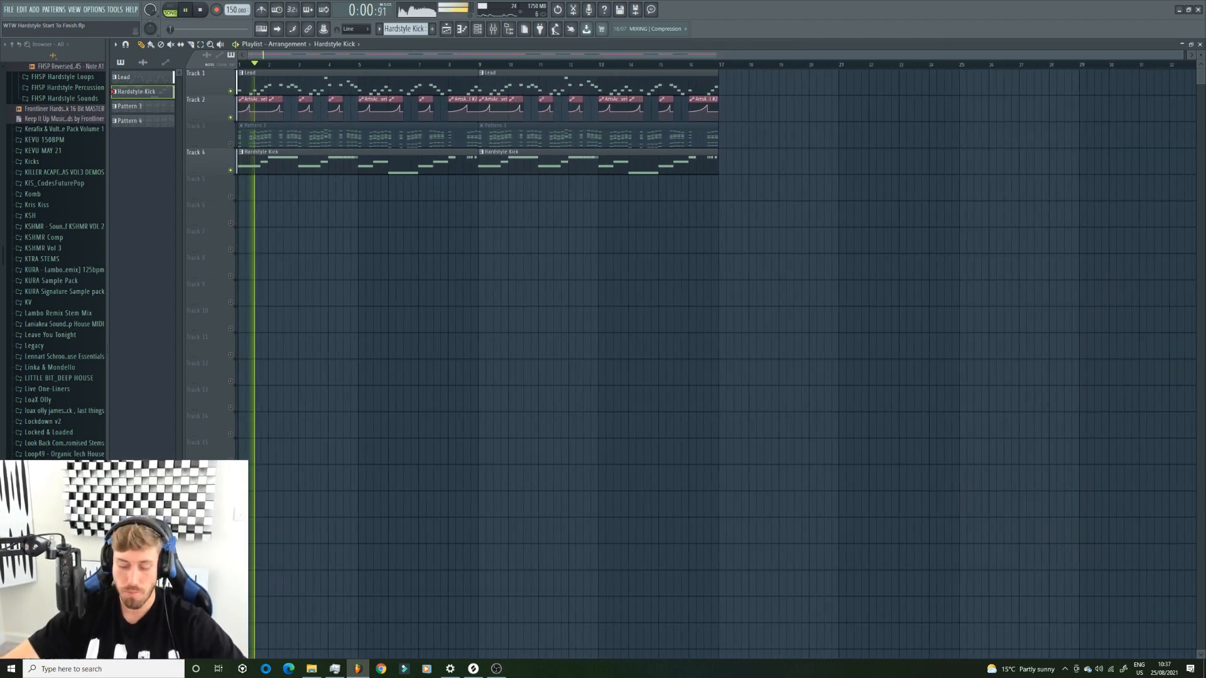
{"action": "left_click", "coordinate": [493, 28]}
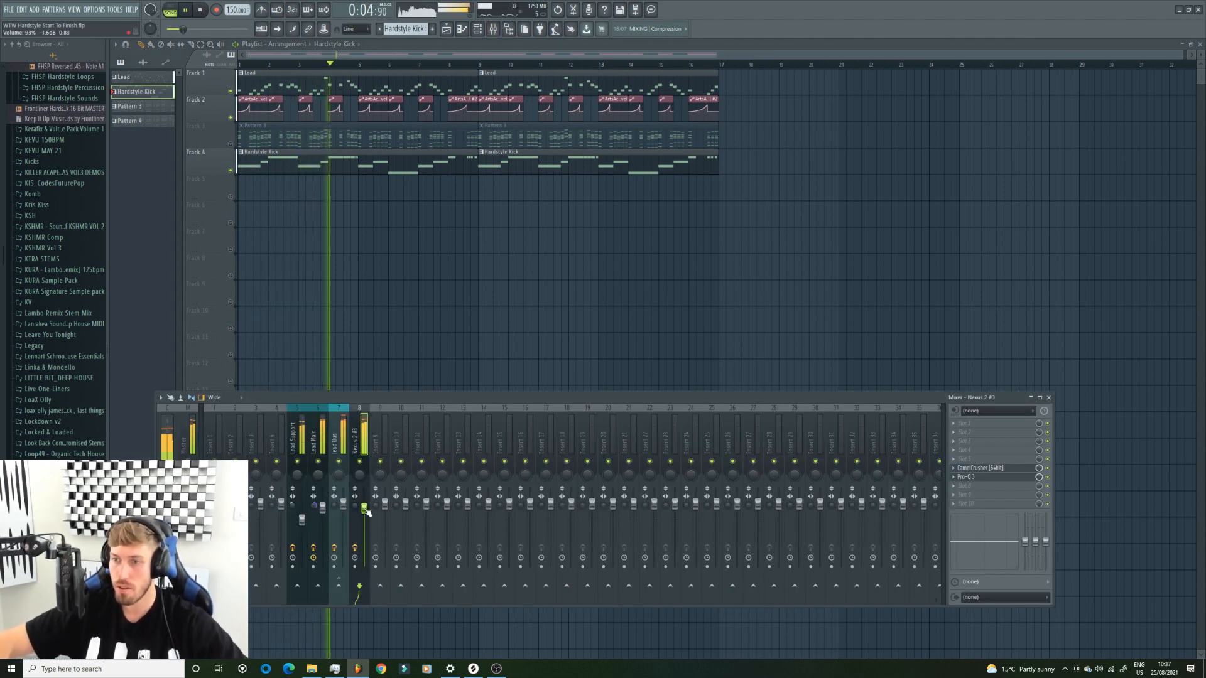
Insert a second Pro-Q 3 in slot 9 with a narrow 4.9 dB boost near 1.56 kHz, a high-shelf boost near 10.6 kHz and a low-shelf boost
{"action": "left_click", "coordinate": [984, 495]}
{"action": "left_click", "coordinate": [817, 411]}
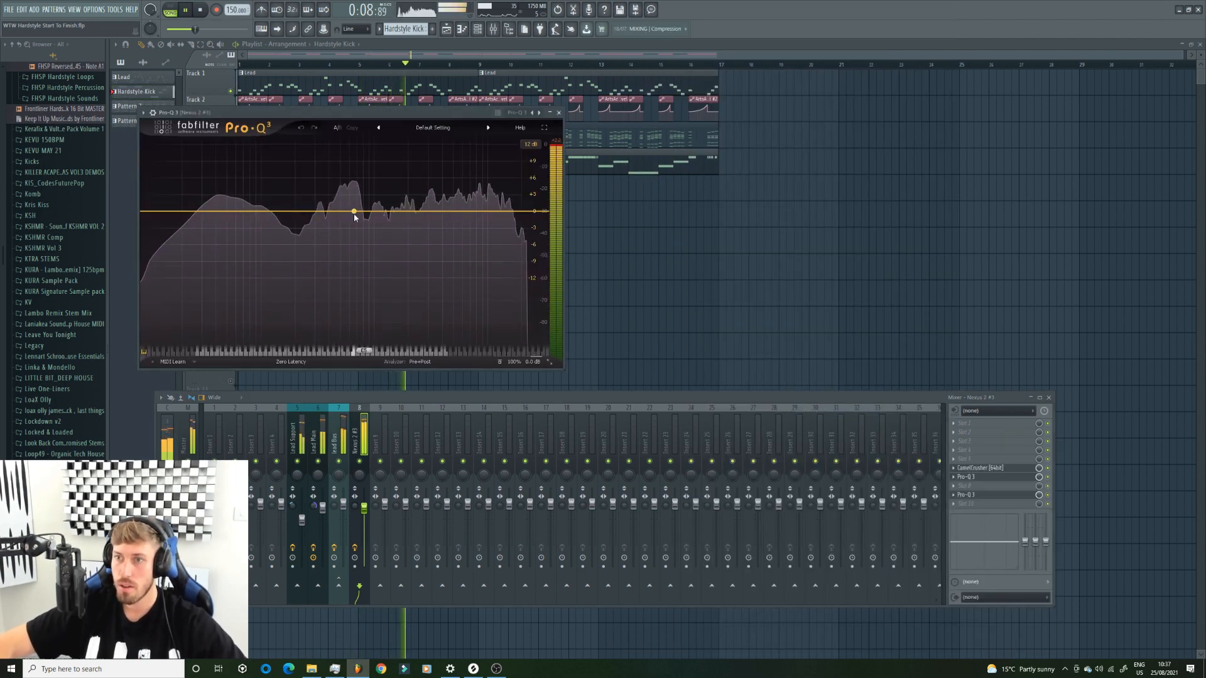
{"action": "left_click_drag", "start_coordinate": [353, 208], "coordinate": [396, 190]}
{"action": "scroll", "coordinate": [396, 198], "scroll_direction": "up", "scroll_amount": 5}
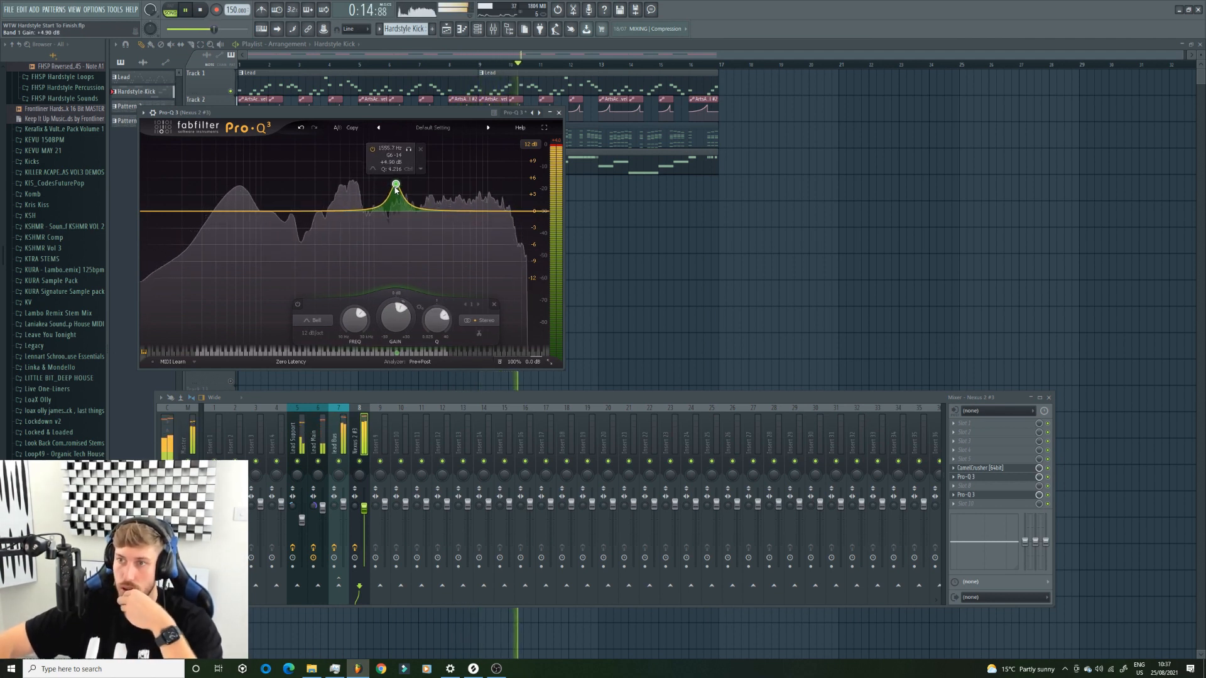
{"action": "left_click_drag", "start_coordinate": [490, 210], "coordinate": [490, 203]}
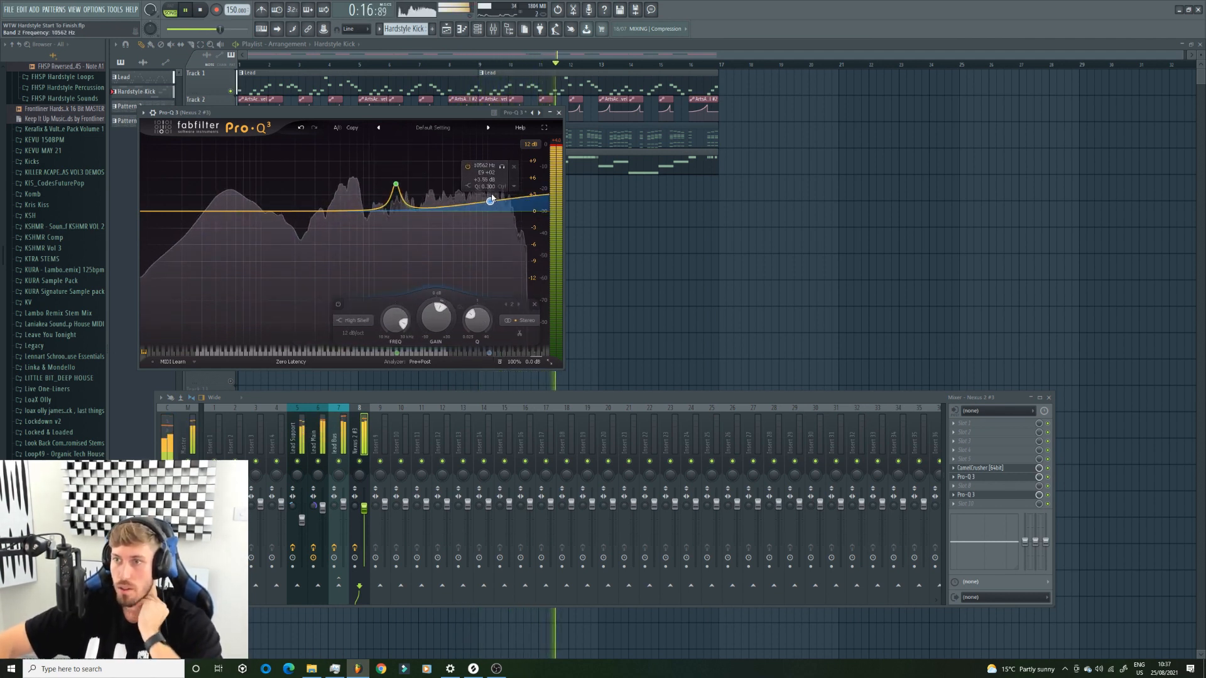
{"action": "left_click_drag", "start_coordinate": [182, 211], "coordinate": [220, 201]}
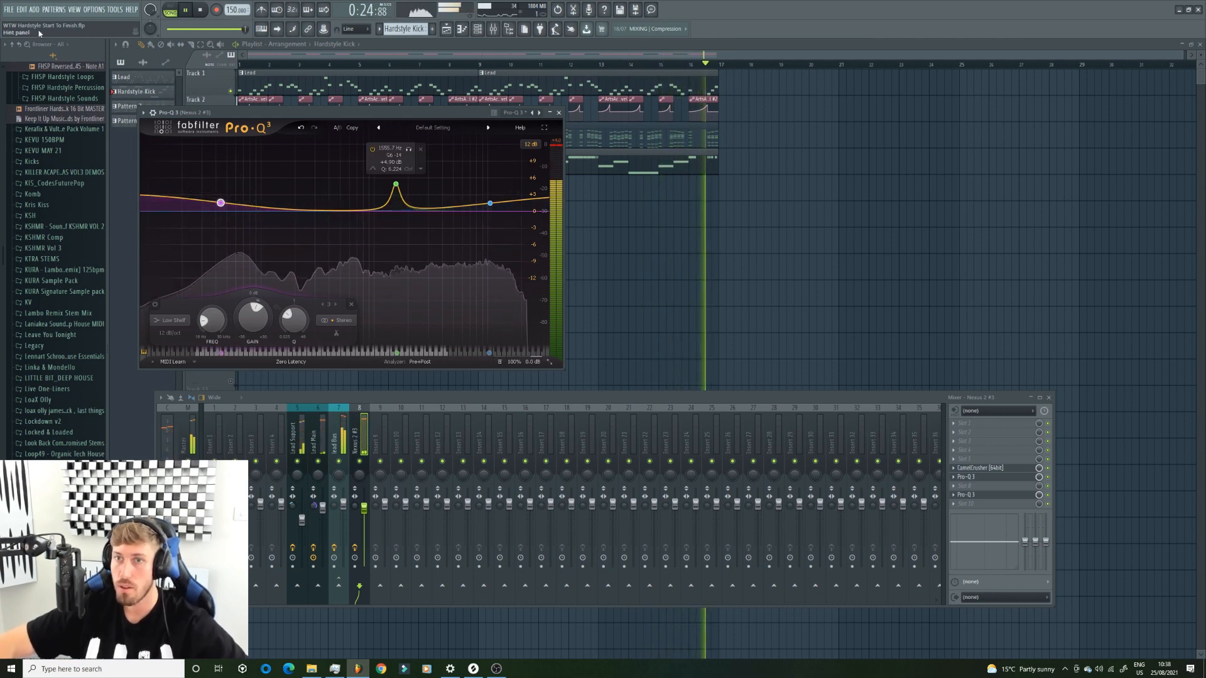
Stop playback and review the Hardstyle Kick notes in the piano roll and channel rack, returning to the playlist
{"action": "left_click", "coordinate": [9, 9]}
{"action": "left_click", "coordinate": [48, 108]}
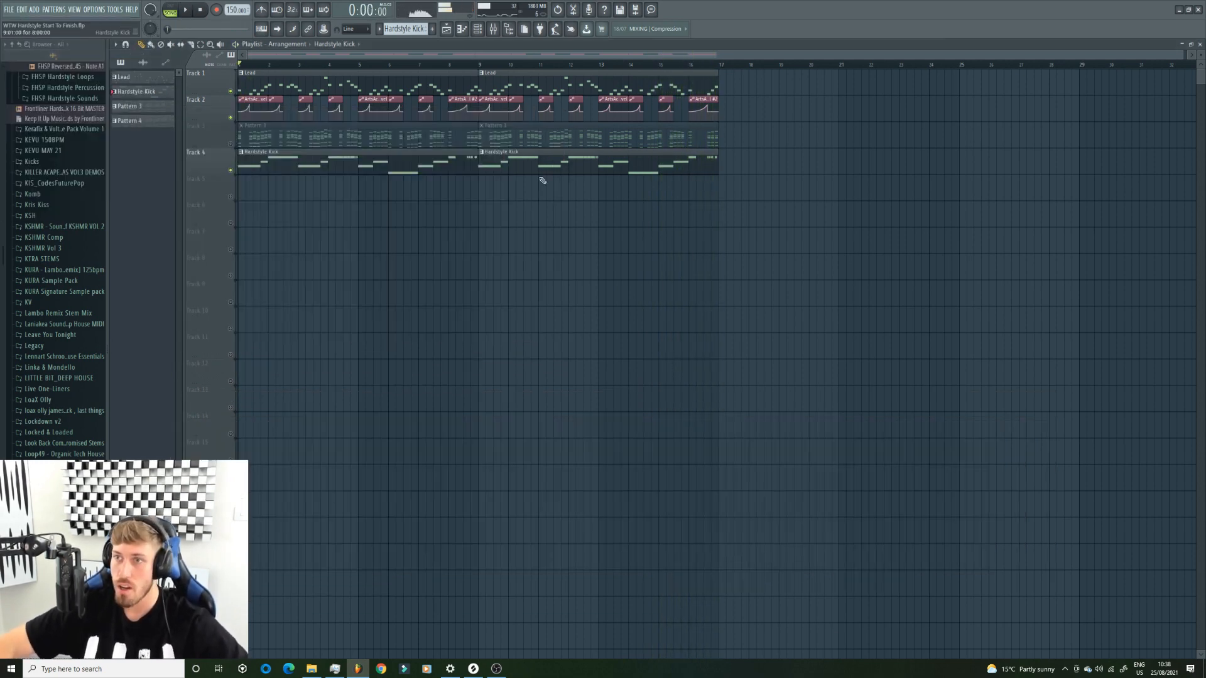
{"action": "double_click", "coordinate": [531, 169]}
{"action": "left_click", "coordinate": [485, 29]}
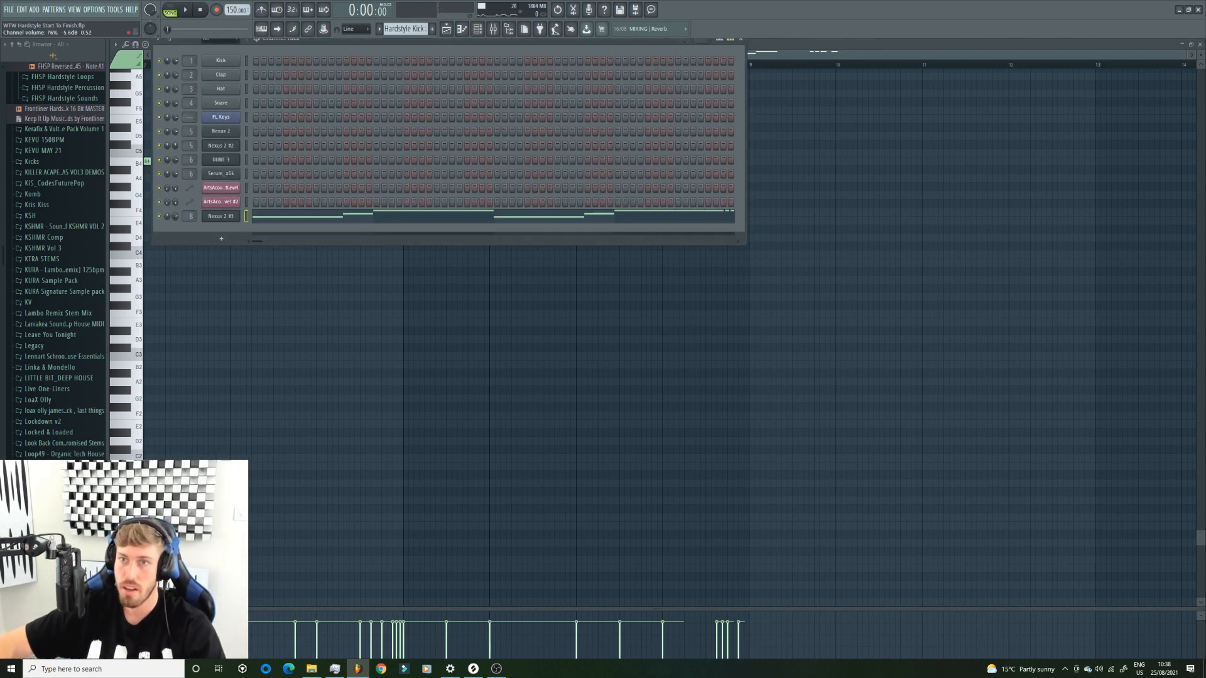
{"action": "left_click", "coordinate": [448, 30]}
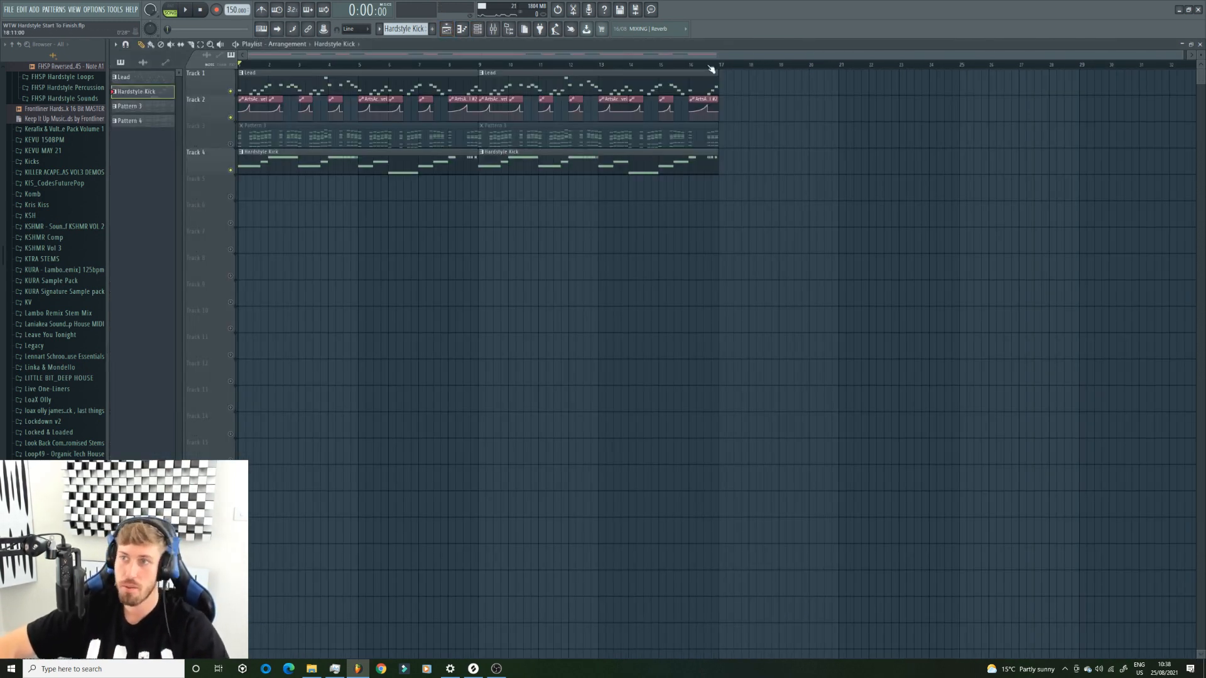
Select and copy only the mid-range chord notes of Pattern 3's FL Keys part, leaving out the top melody and bass notes
{"action": "double_click", "coordinate": [308, 138]}
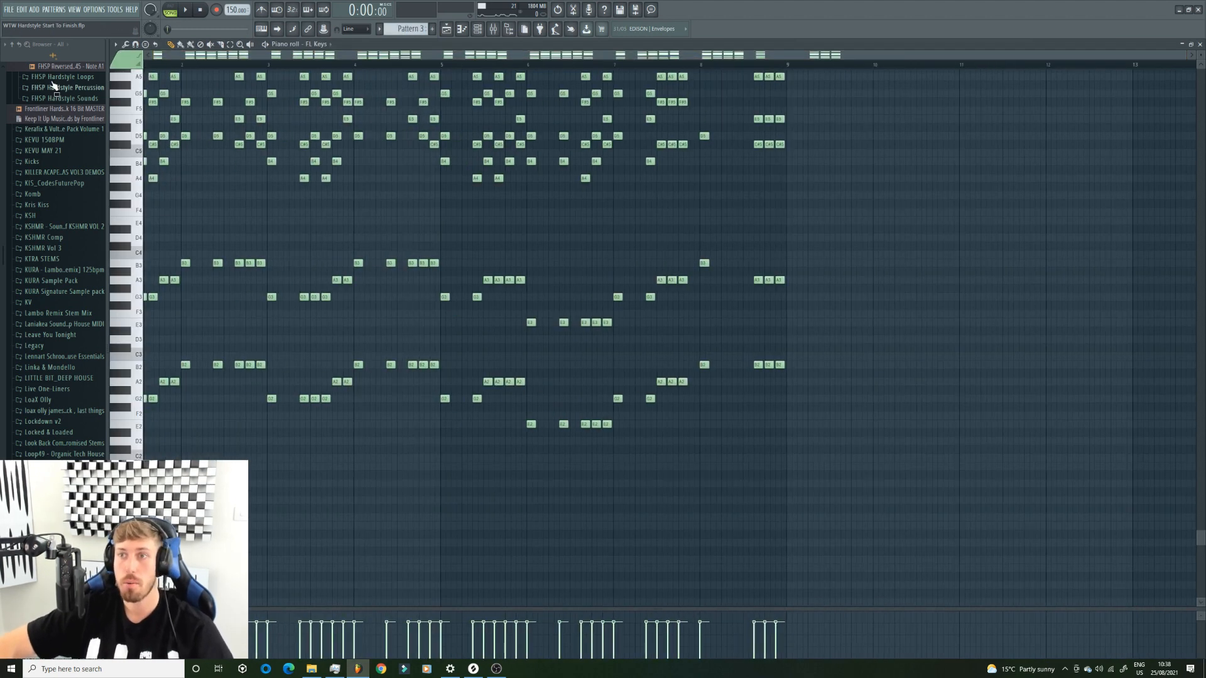
{"action": "scroll", "coordinate": [336, 267], "scroll_direction": "up", "scroll_amount": 5}
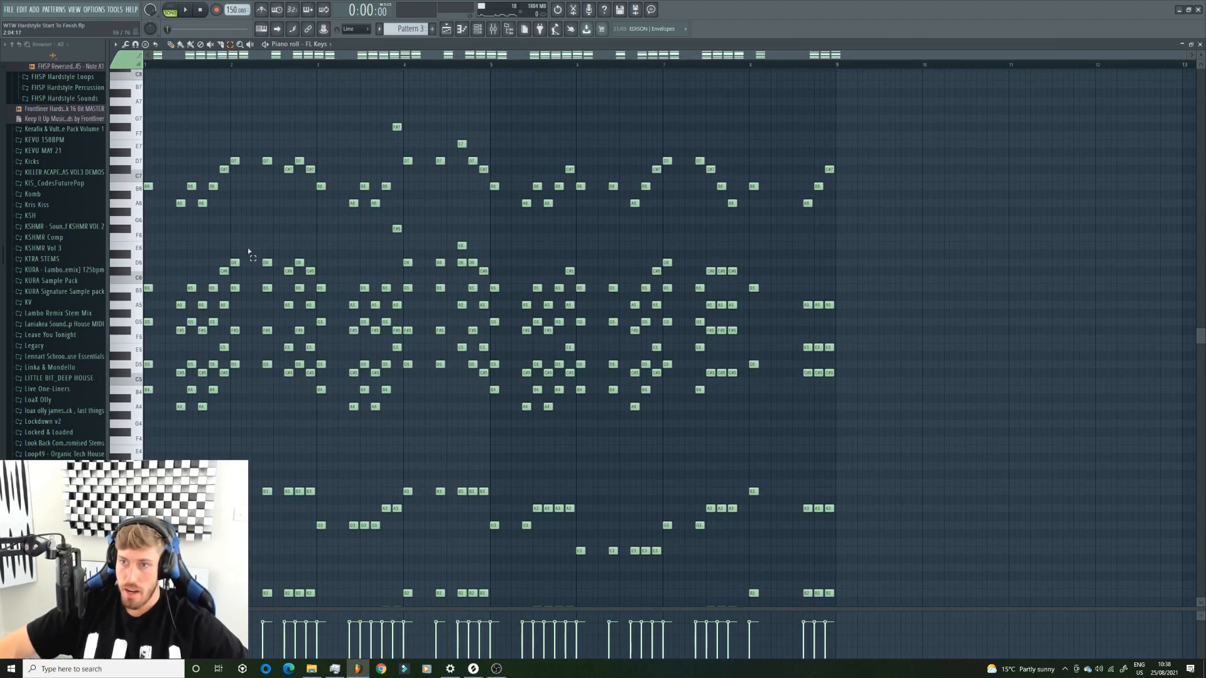
{"action": "left_click_drag", "start_coordinate": [145, 239], "coordinate": [848, 440]}
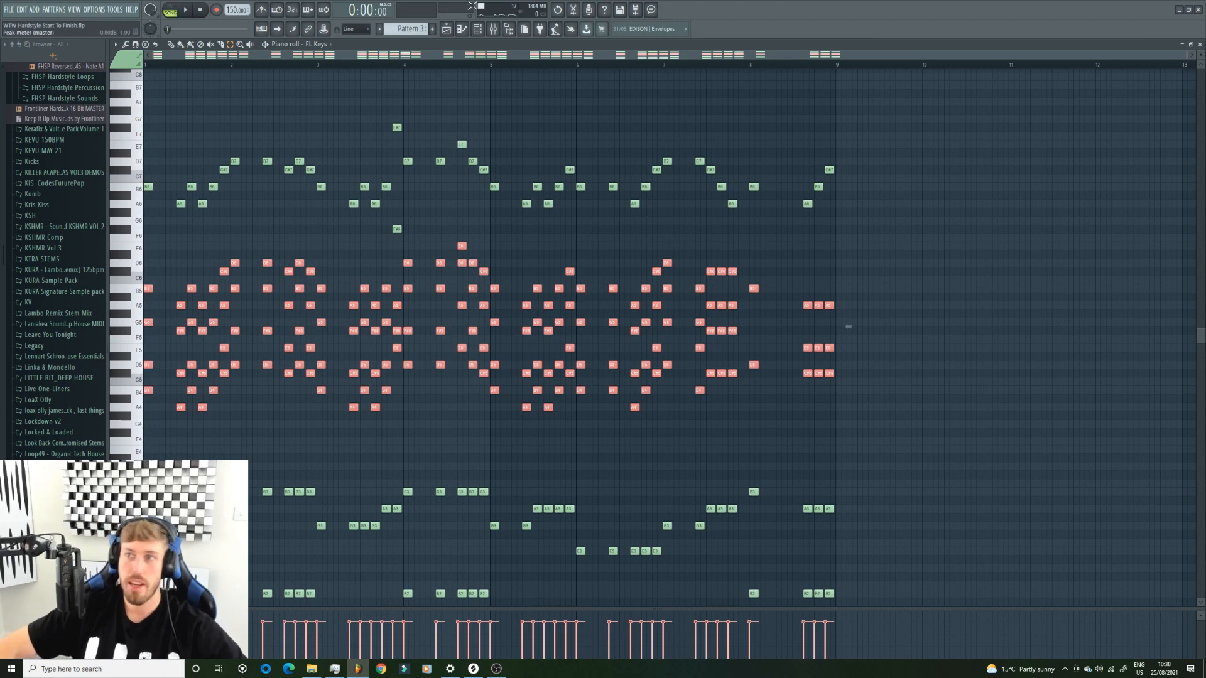
{"action": "left_click", "coordinate": [487, 35]}
{"action": "key", "text": "F5"}
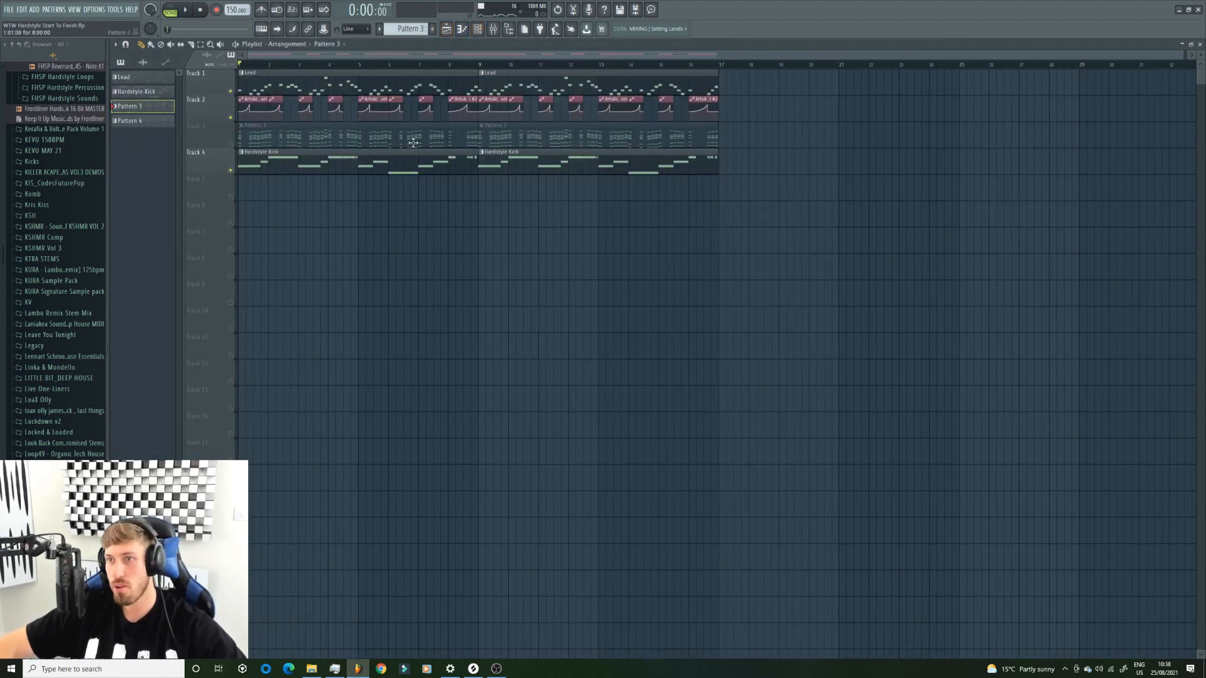
{"action": "right_click", "coordinate": [386, 203]}
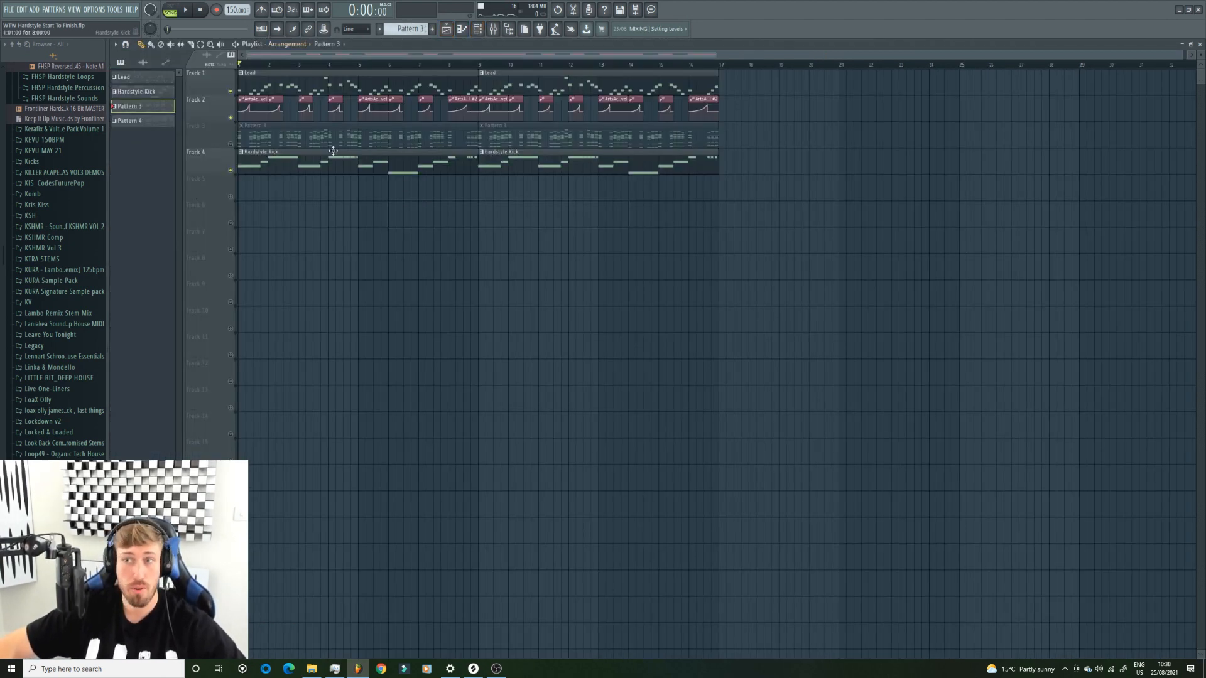
Play the song briefly and create a new empty pattern named saws
{"action": "key", "text": "space"}
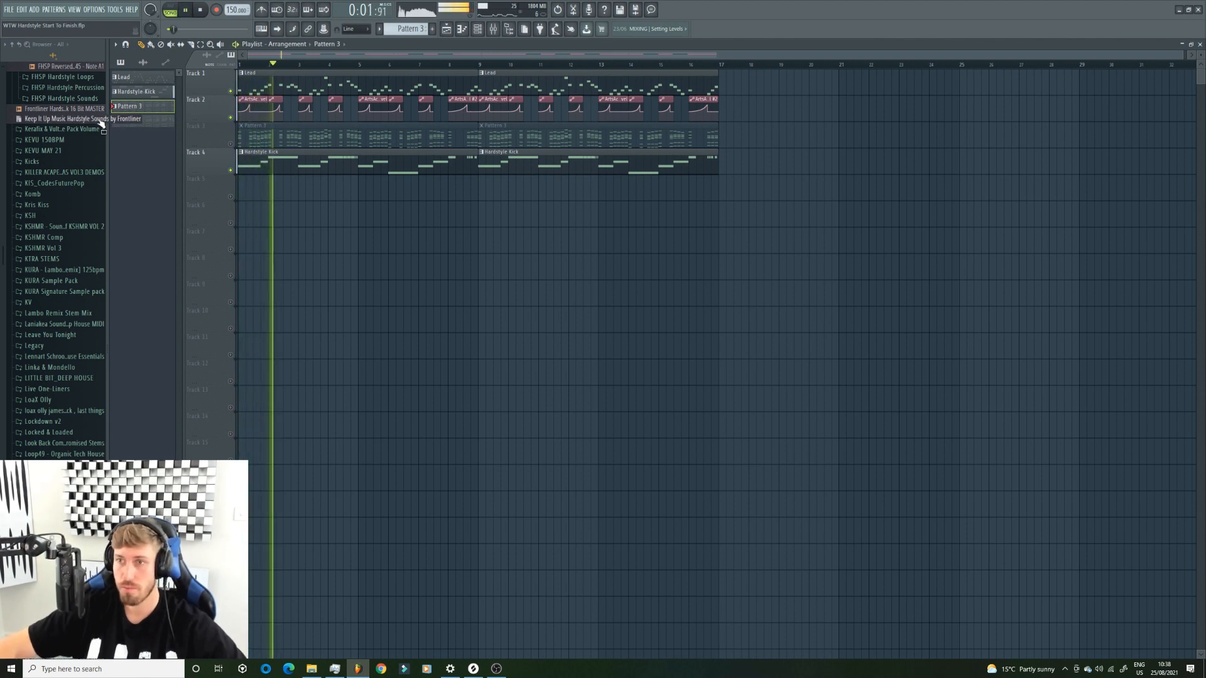
{"action": "left_click", "coordinate": [411, 28]}
{"action": "left_click", "coordinate": [517, 120]}
{"action": "type", "text": "saw"}
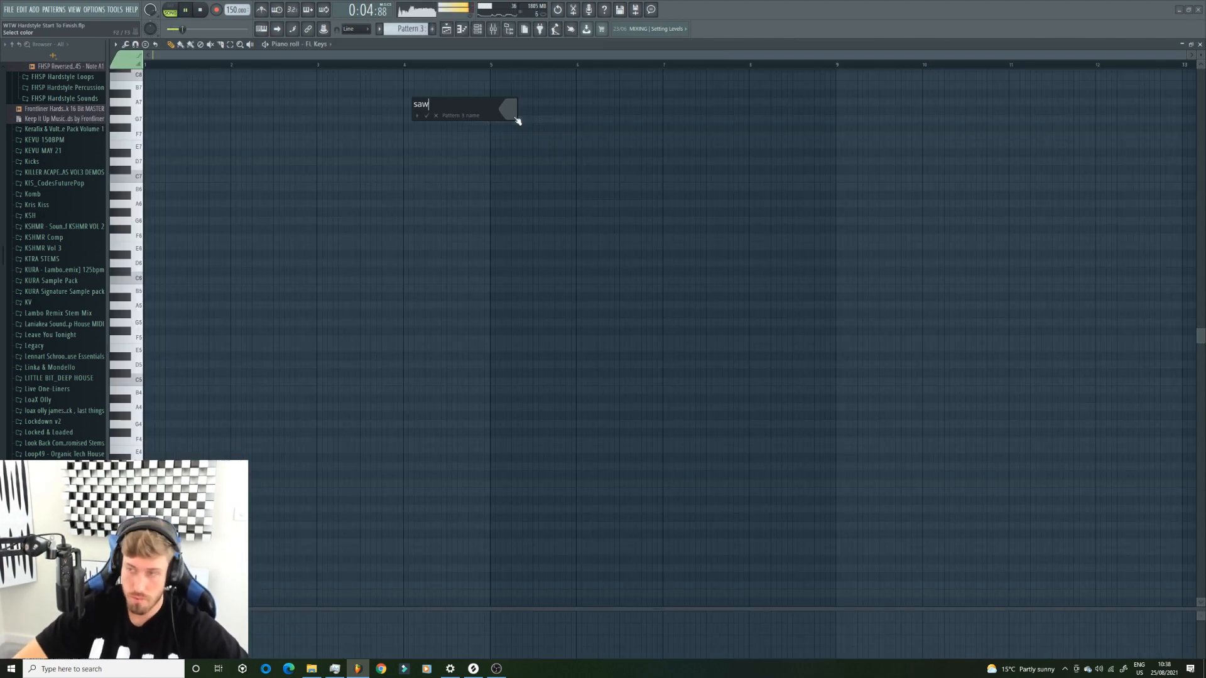
{"action": "type", "text": "s"}
{"action": "key", "text": "Return"}
{"action": "key", "text": "space"}
Add another Nexus 2 instrument and load the Progressive Strings lead preset from the EDM 6 folder
{"action": "left_click", "coordinate": [32, 9]}
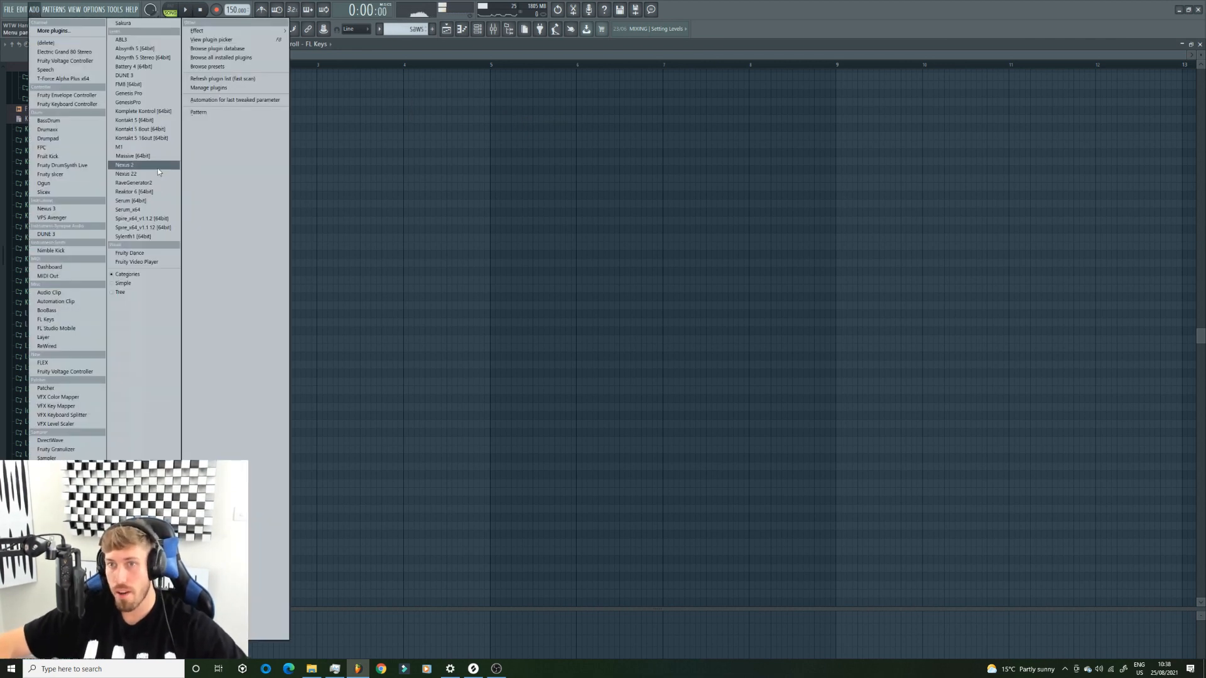
{"action": "left_click", "coordinate": [152, 178]}
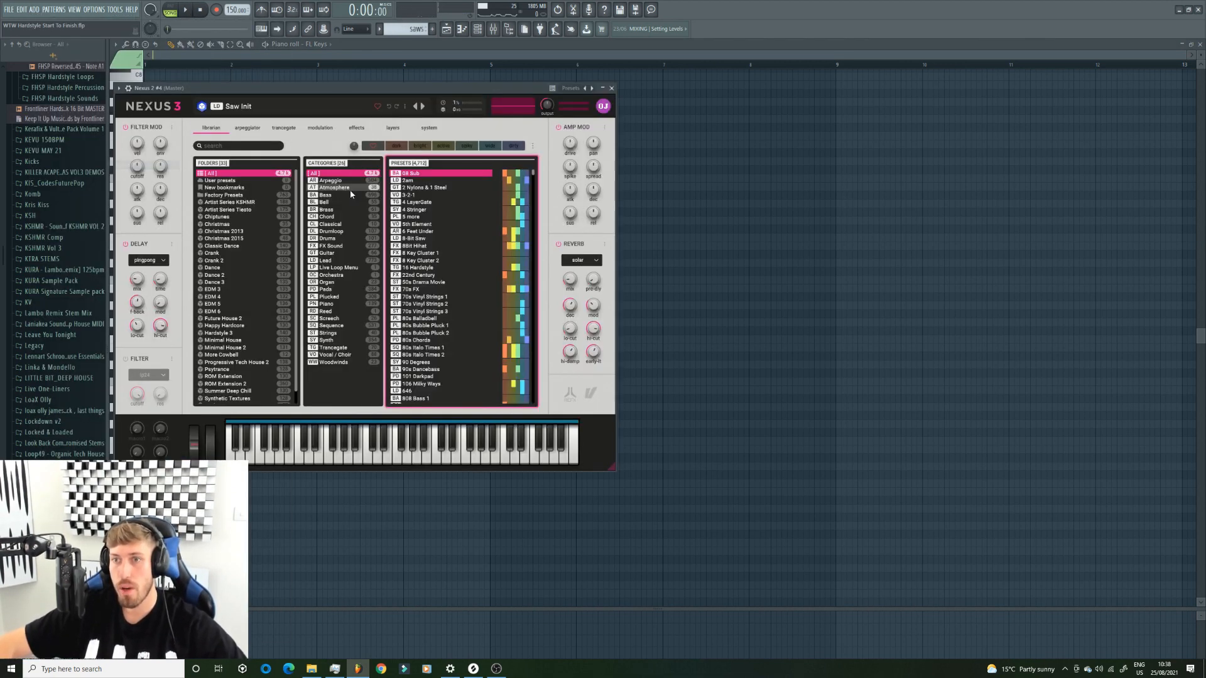
{"action": "left_click", "coordinate": [228, 313]}
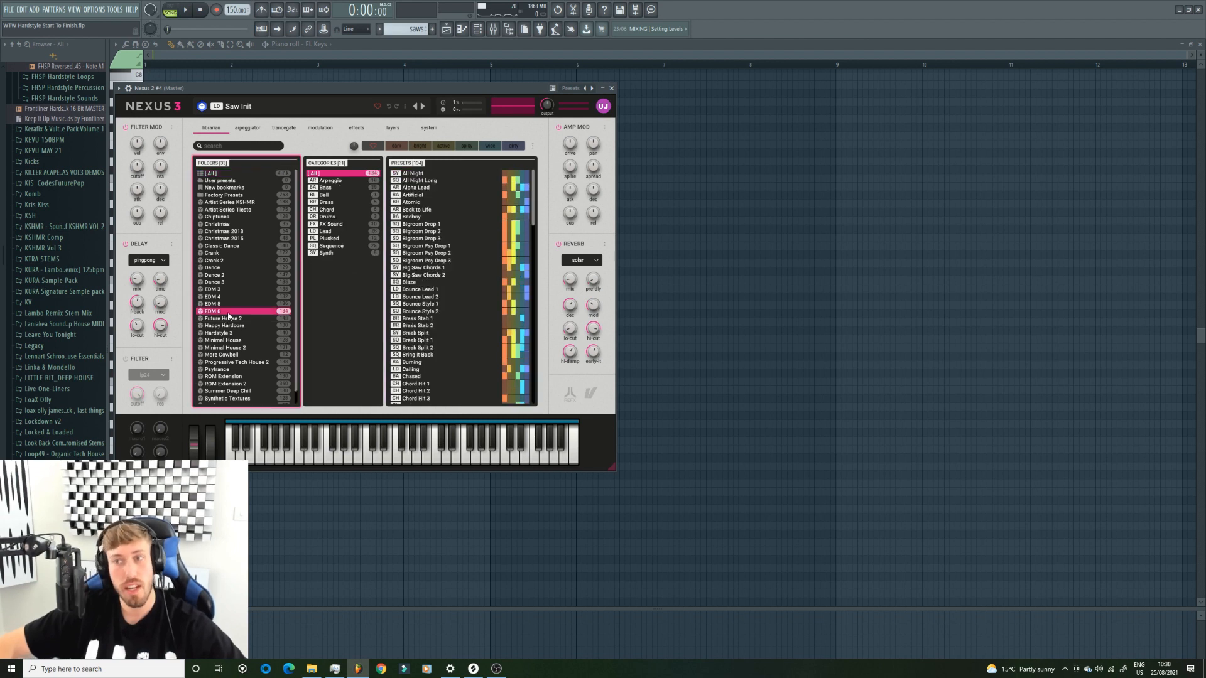
{"action": "left_click", "coordinate": [332, 232]}
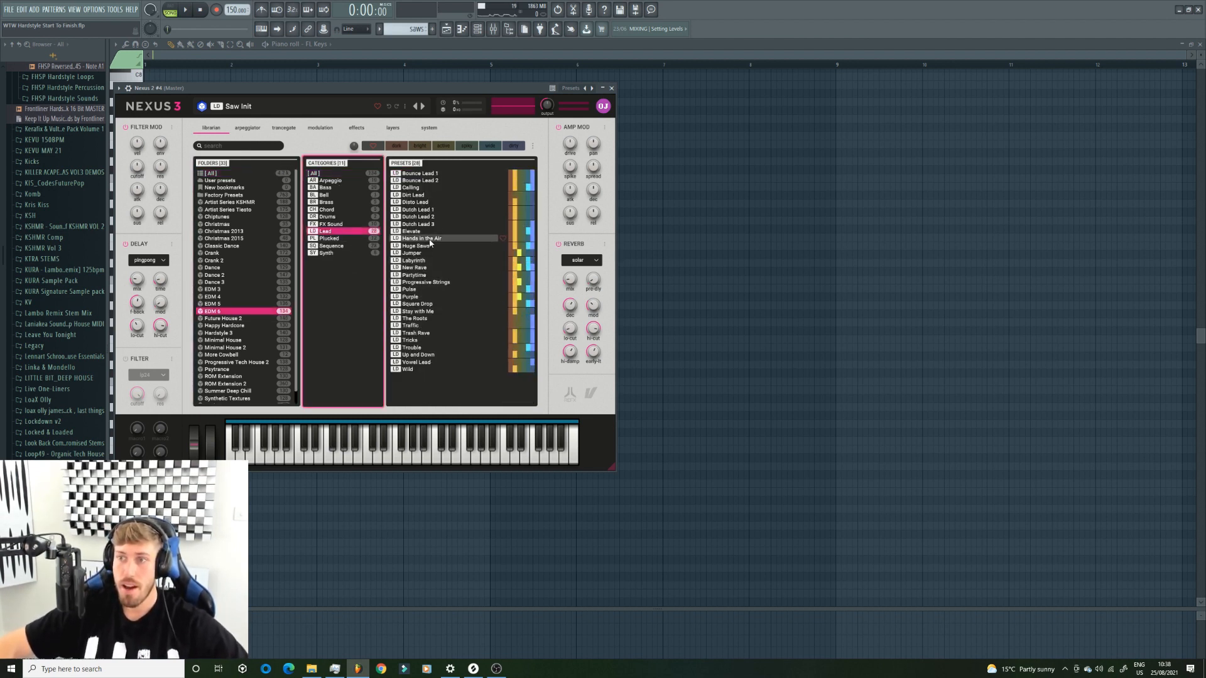
{"action": "left_click", "coordinate": [421, 283]}
Paste the copied chord notes into the piano roll of Nexus 2 #4 in the saws pattern
{"action": "left_click", "coordinate": [482, 33]}
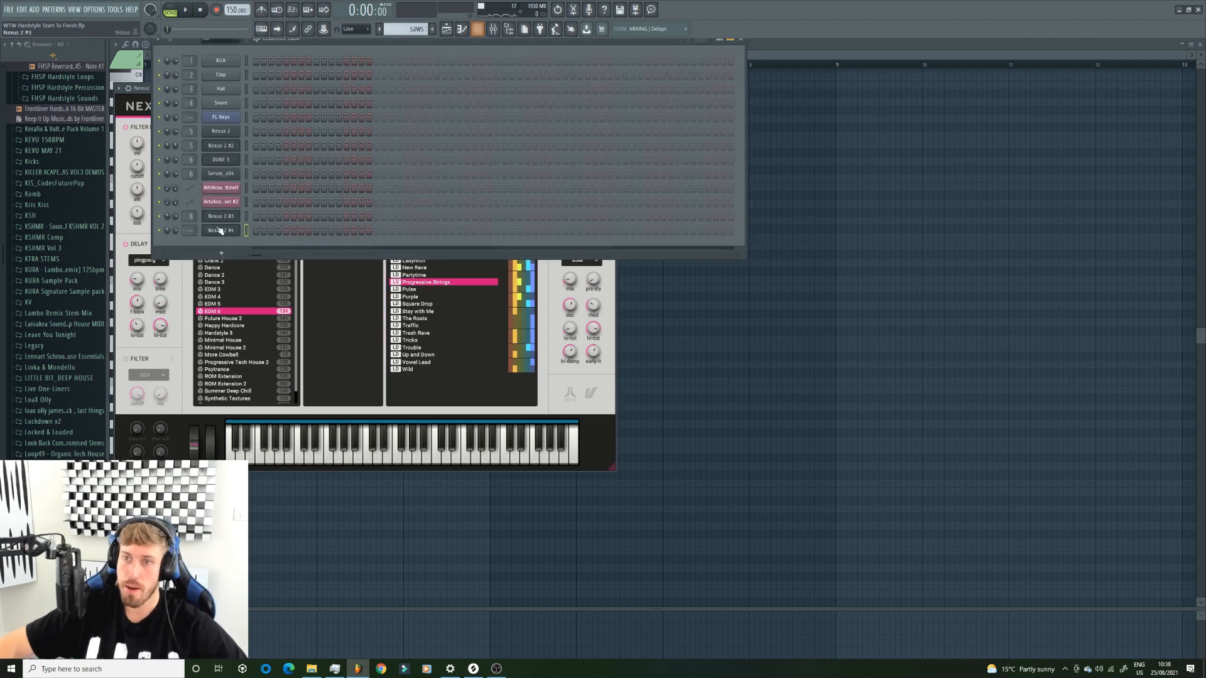
{"action": "right_click", "coordinate": [239, 209]}
{"action": "left_click", "coordinate": [264, 231]}
{"action": "key", "text": "ctrl+v"}
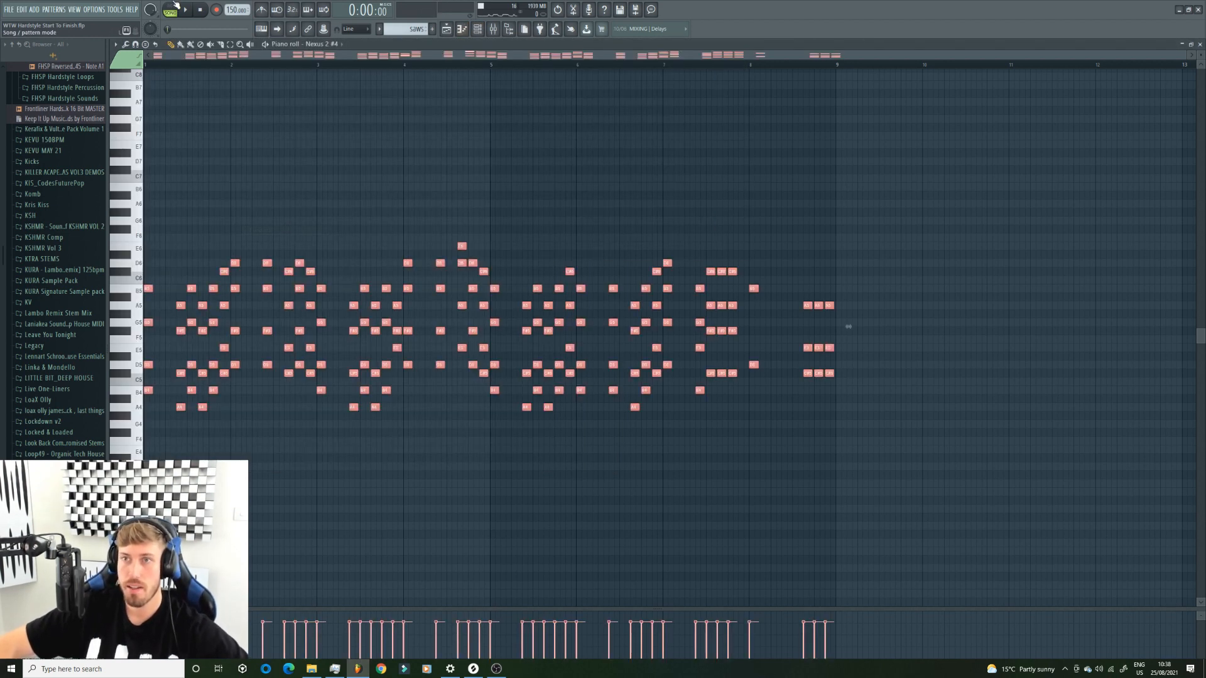
Play the saws pattern and try transposing the pasted chords up one octave
{"action": "key", "text": "F6"}
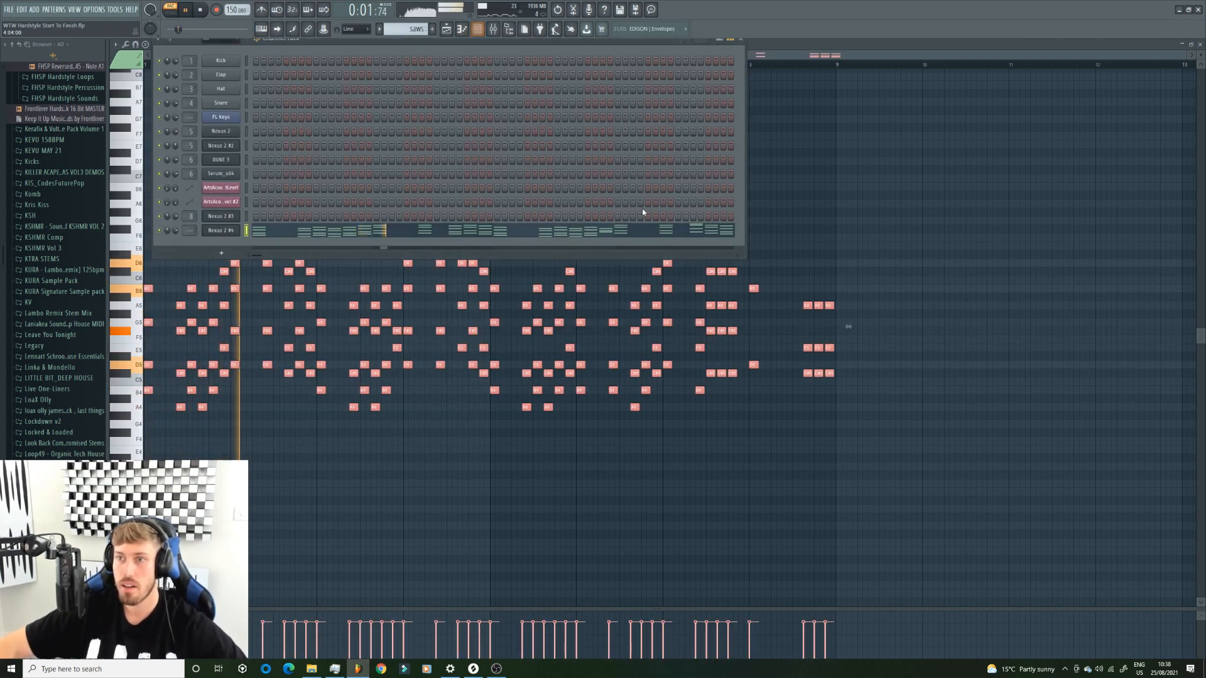
{"action": "key", "text": "F6"}
{"action": "key", "text": "ctrl+Up"}
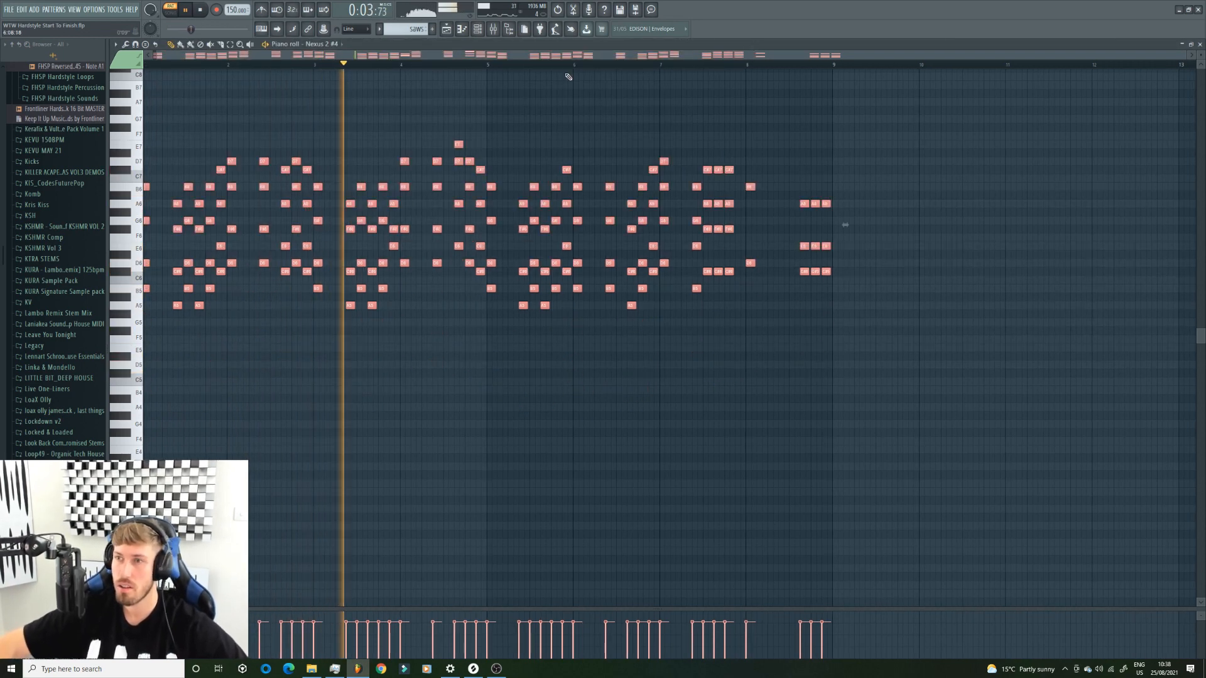
Place the saws pattern at bar 1 on Track 5, unmute that track and play the song
{"action": "left_click", "coordinate": [478, 30]}
{"action": "key", "text": "F5"}
{"action": "key", "text": "space"}
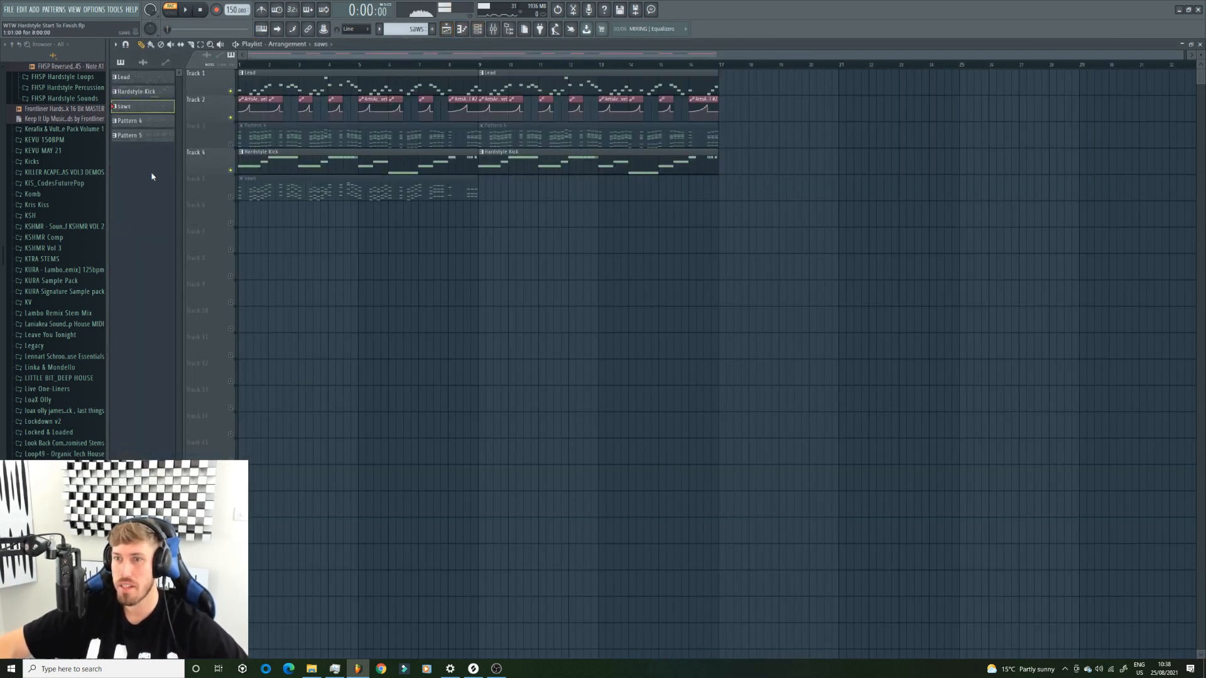
{"action": "left_click", "coordinate": [231, 197]}
{"action": "key", "text": "space"}
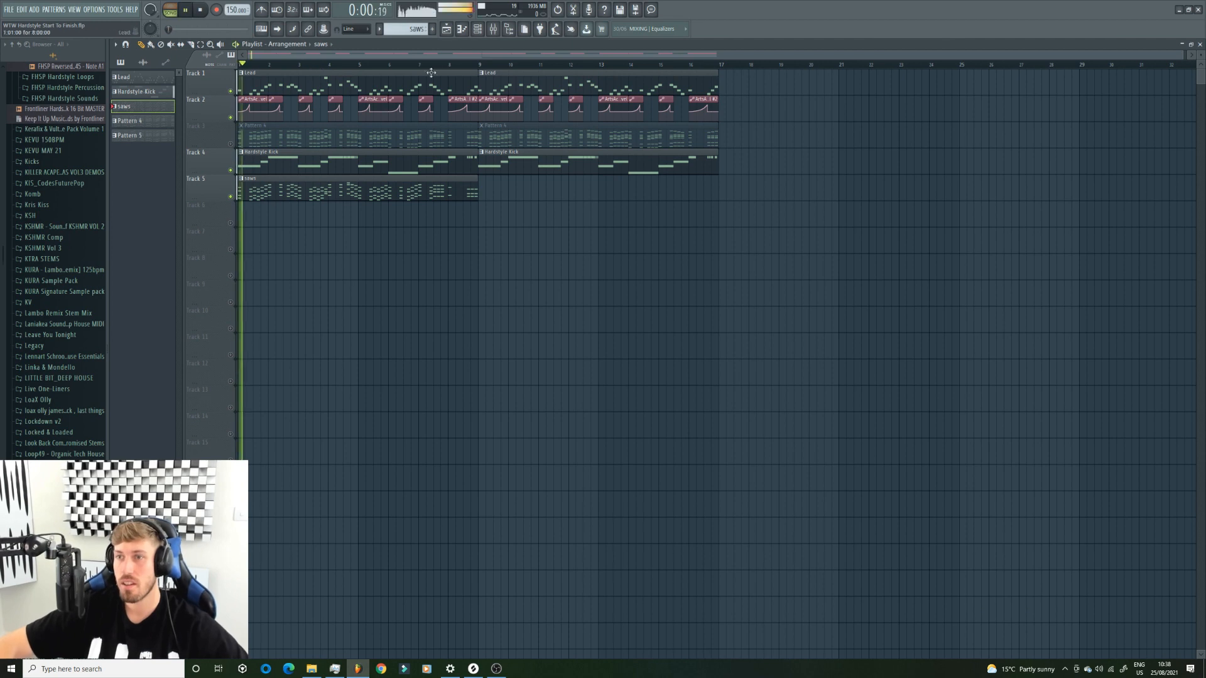
Transpose the saws chords back down one octave while the song plays
{"action": "key", "text": "F6"}
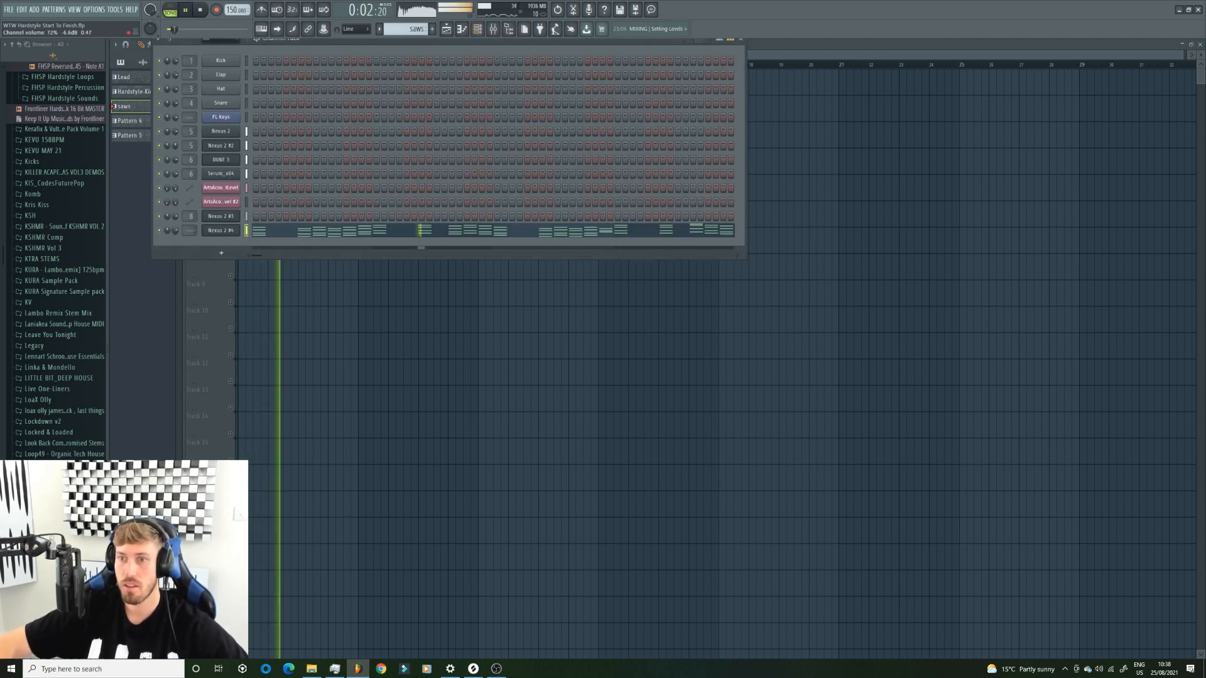
{"action": "left_click", "coordinate": [462, 29]}
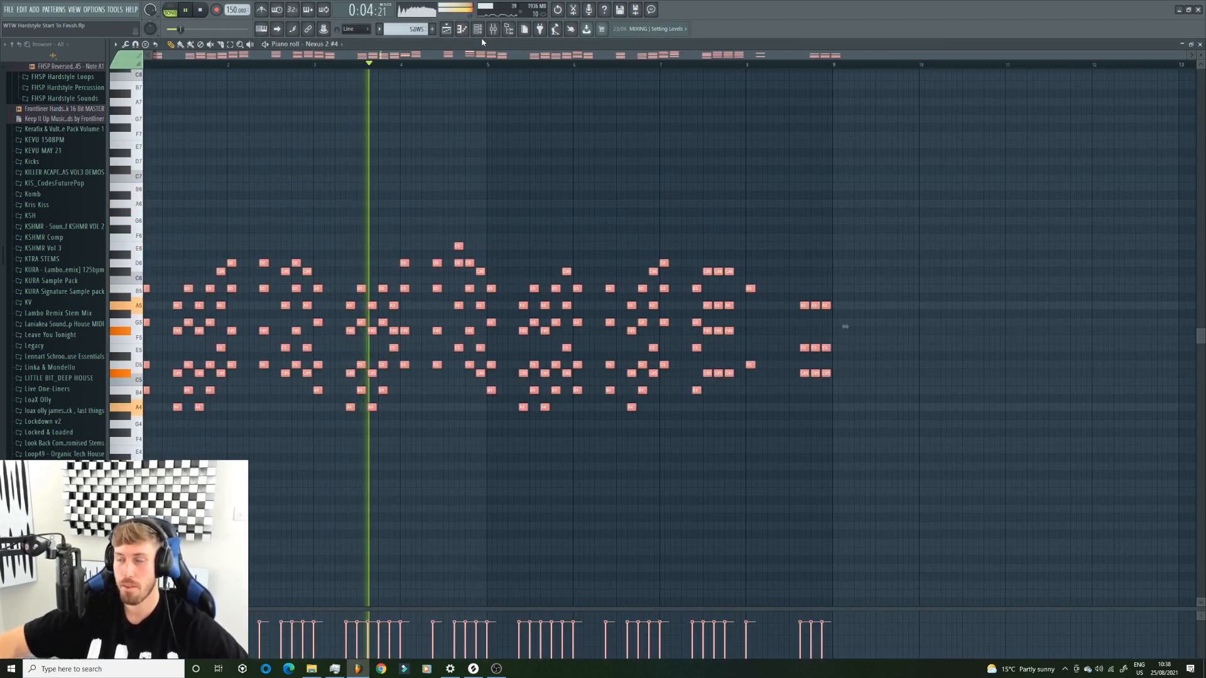
{"action": "left_click", "coordinate": [477, 29]}
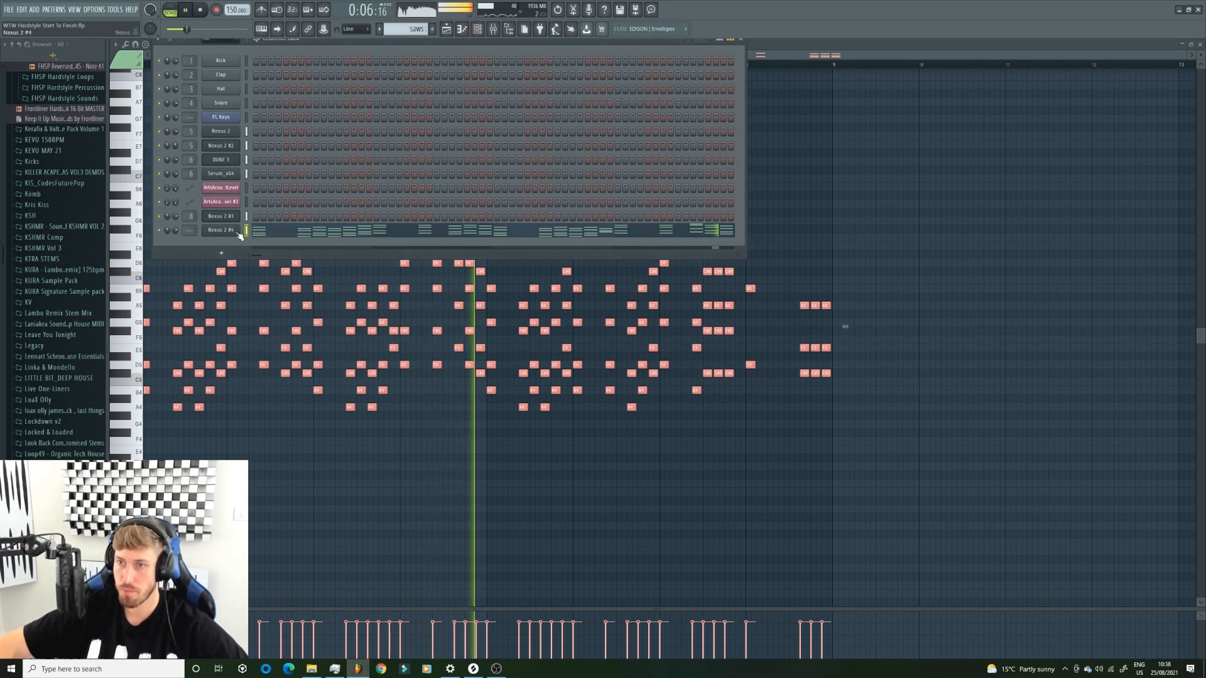
Audition the Hardstyle 3 lead presets Helium, No Way, Raver 3 and Supersaw 2 on Nexus 2 #4, and load Supersaw 3
{"action": "left_click", "coordinate": [238, 233]}
{"action": "left_click", "coordinate": [173, 8]}
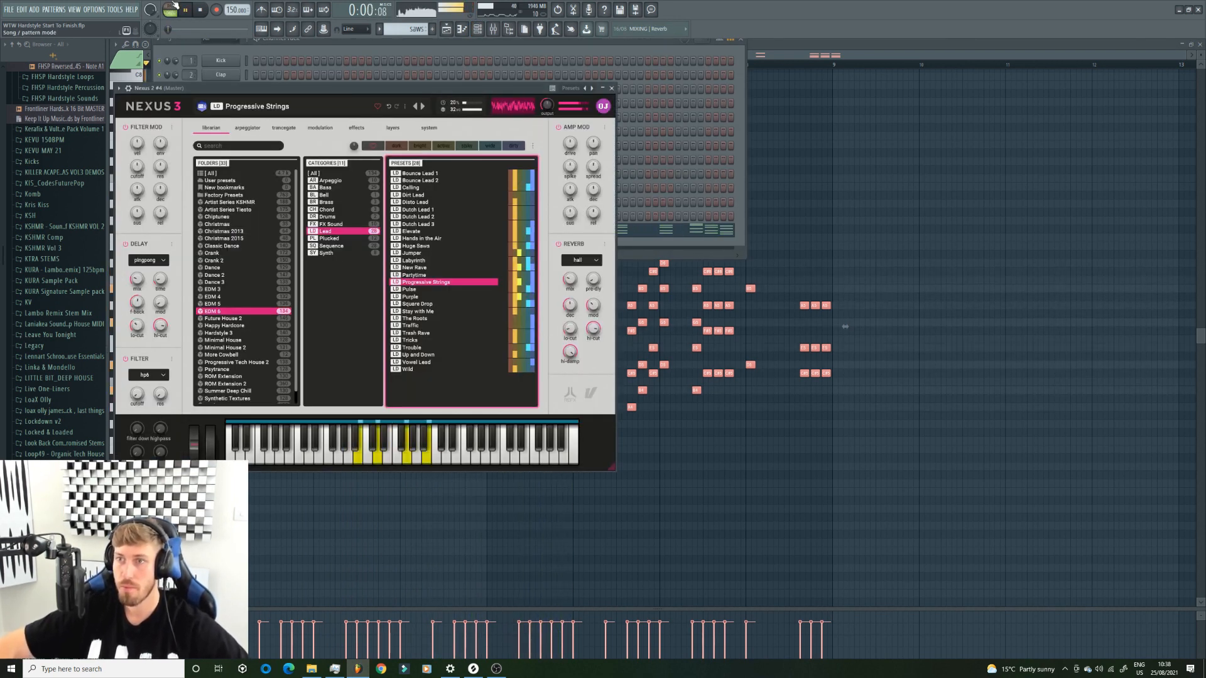
{"action": "left_click", "coordinate": [232, 334]}
{"action": "key", "text": "space"}
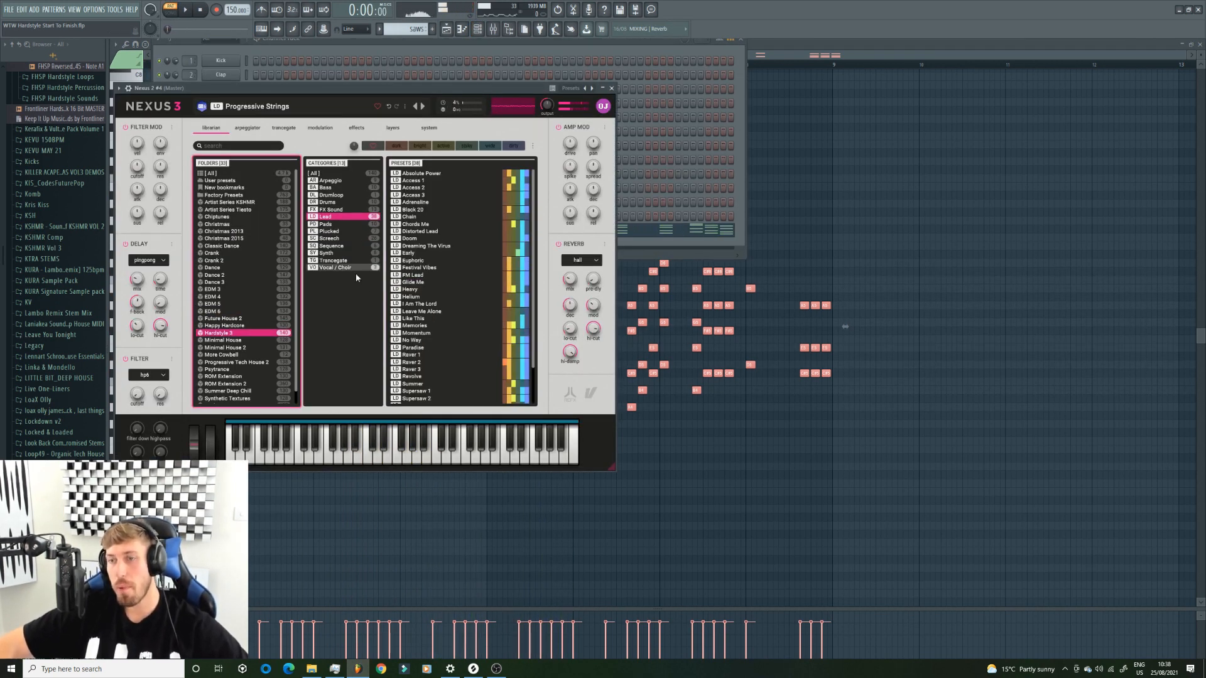
{"action": "left_click", "coordinate": [412, 297]}
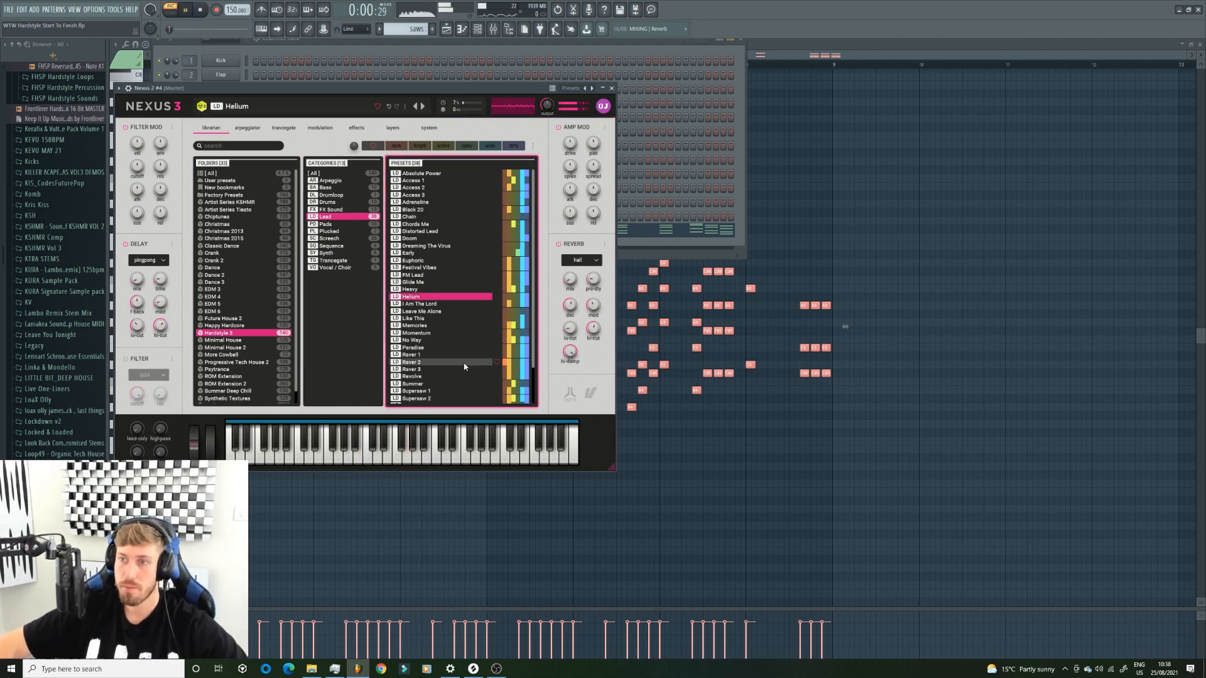
{"action": "left_click", "coordinate": [438, 340]}
{"action": "left_click", "coordinate": [440, 369]}
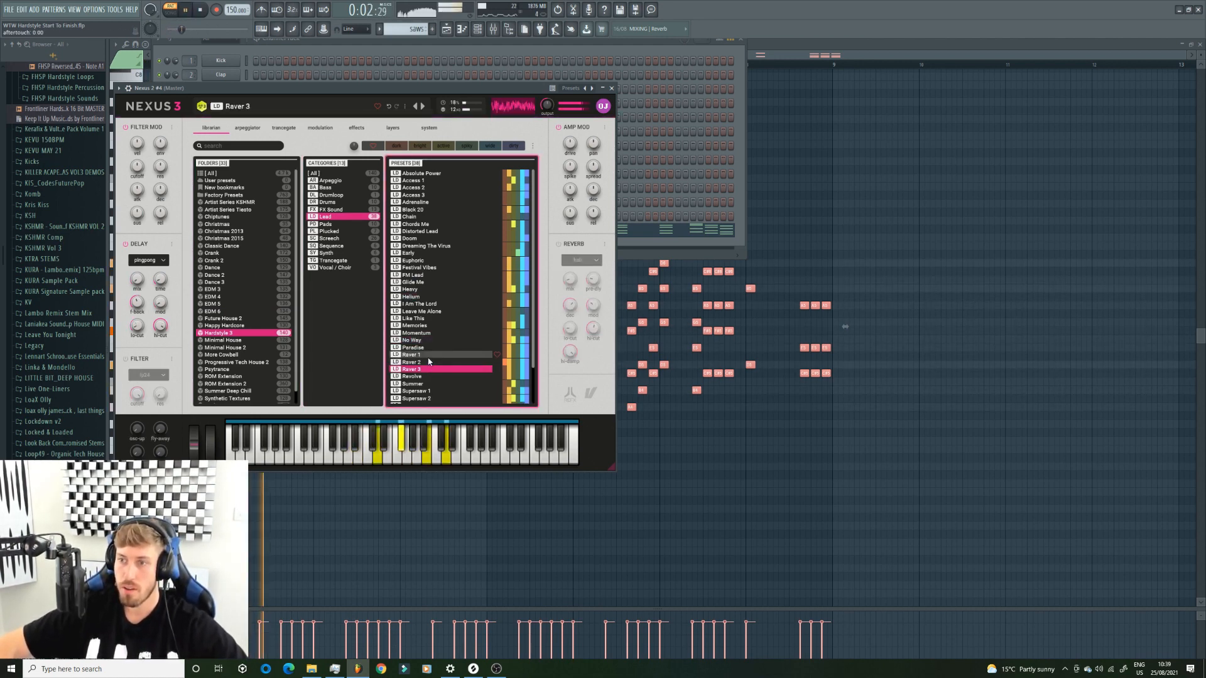
{"action": "scroll", "coordinate": [429, 362], "scroll_direction": "down", "scroll_amount": 1}
{"action": "left_click", "coordinate": [428, 373]}
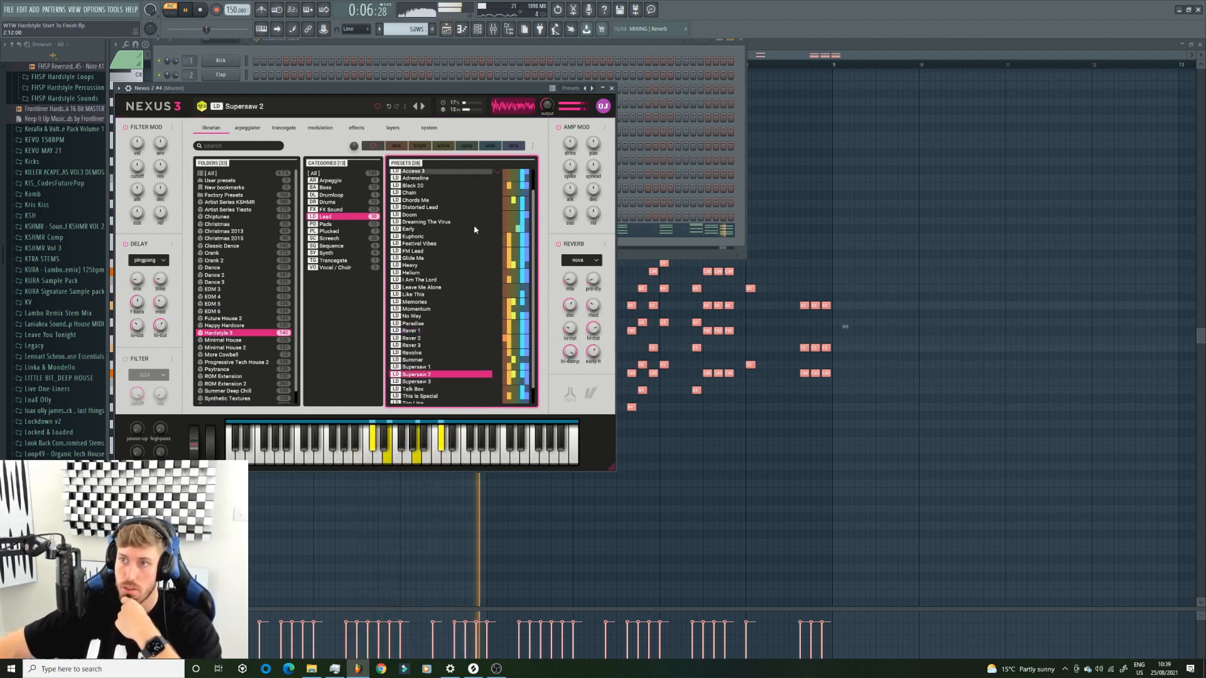
{"action": "left_click", "coordinate": [435, 379]}
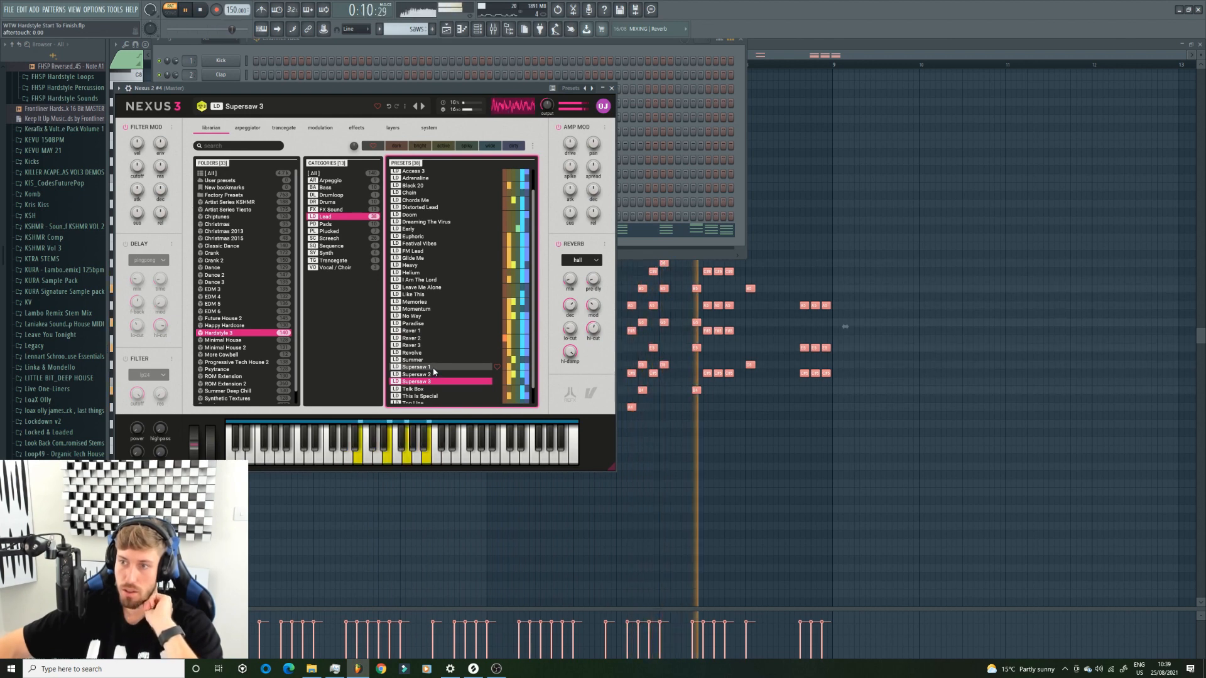
Play the full song with the saws part and select all of its notes in the piano roll
{"action": "left_click", "coordinate": [724, 244]}
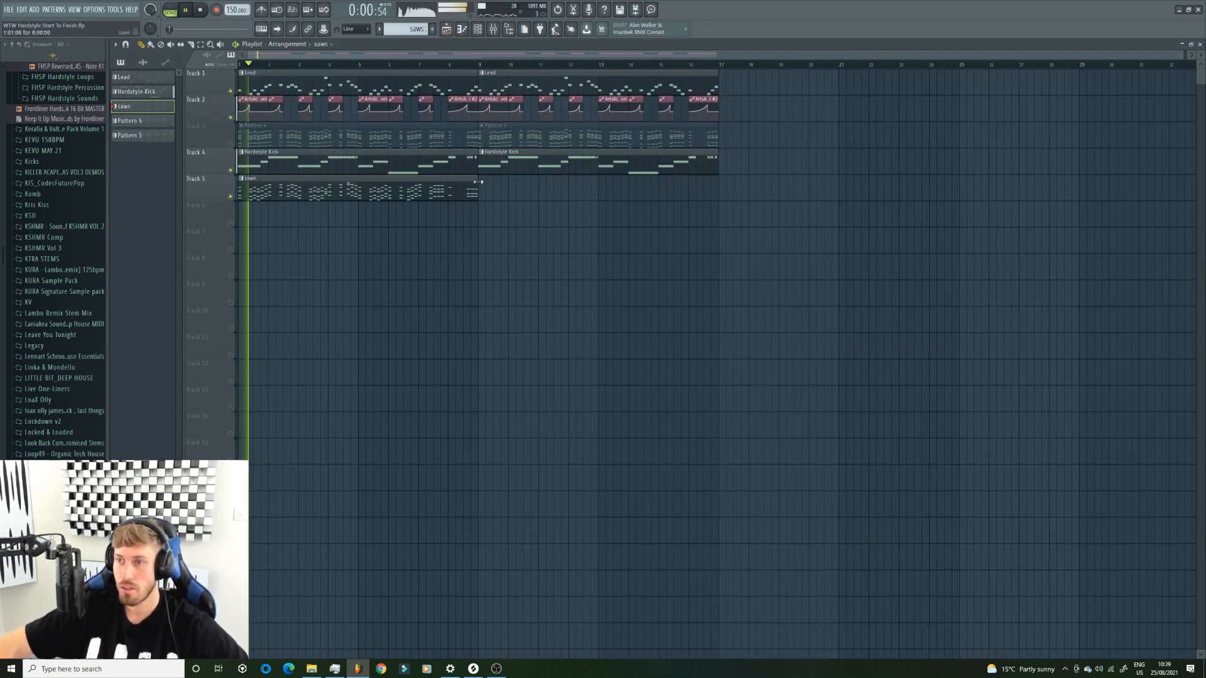
{"action": "key", "text": "F7"}
{"action": "left_click", "coordinate": [231, 45]}
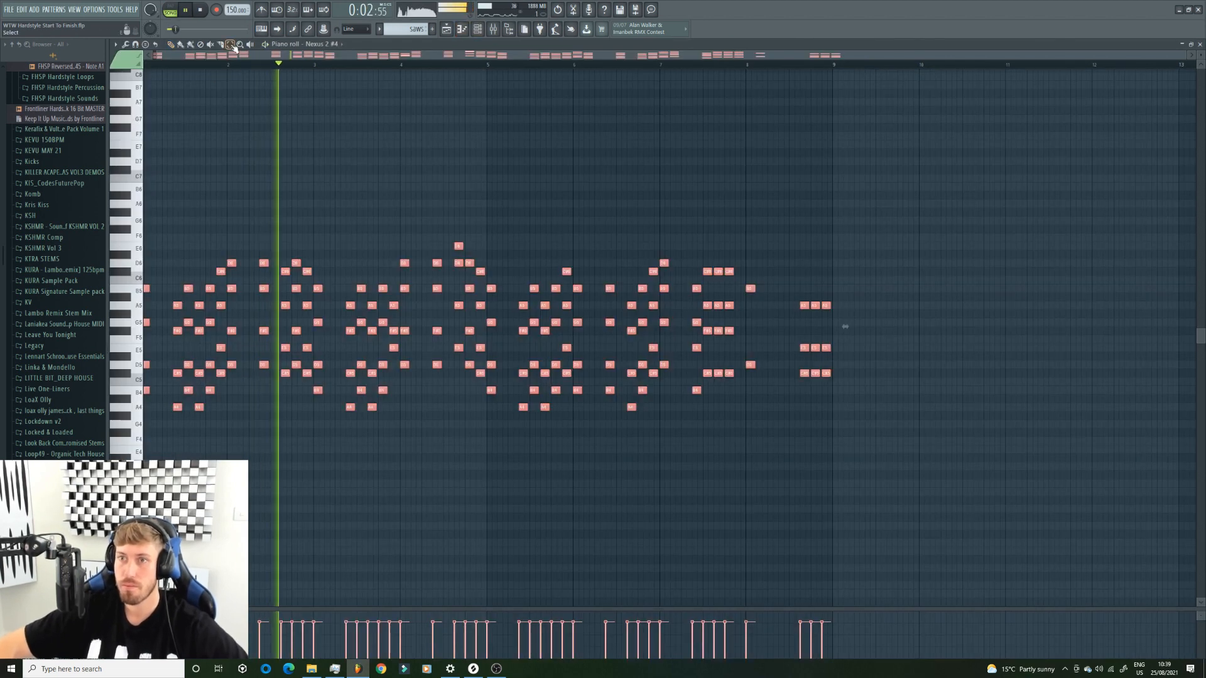
{"action": "left_click_drag", "start_coordinate": [926, 426], "coordinate": [142, 66]}
{"action": "left_click", "coordinate": [482, 31]}
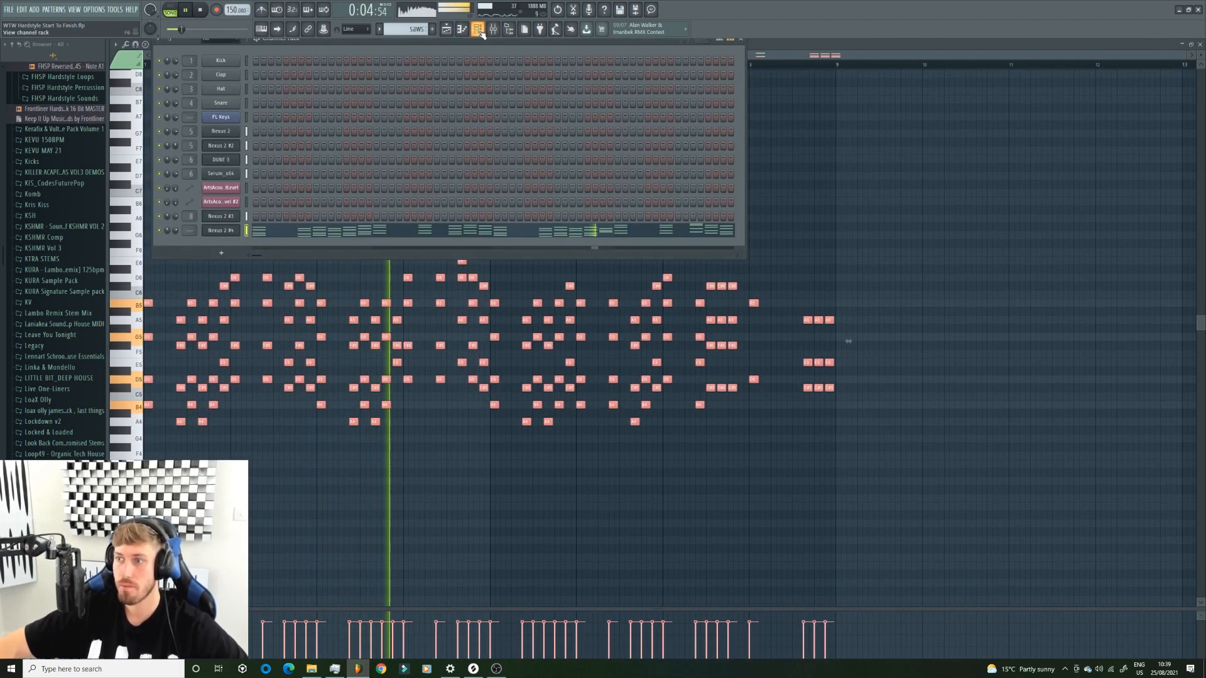
{"action": "left_click", "coordinate": [477, 30]}
{"action": "left_click", "coordinate": [474, 30]}
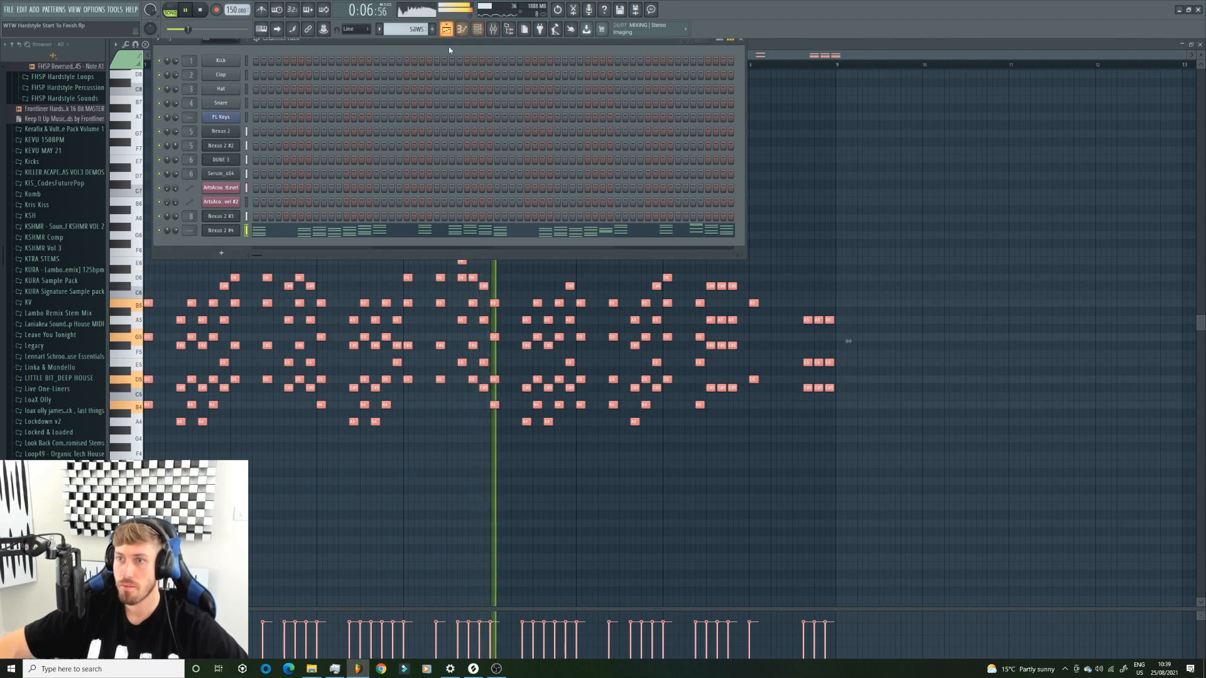
Open Pattern 4's FL Keys notes in the piano roll and select all chord and bass notes except the top melody octave
{"action": "key", "text": "F5"}
{"action": "double_click", "coordinate": [381, 129]}
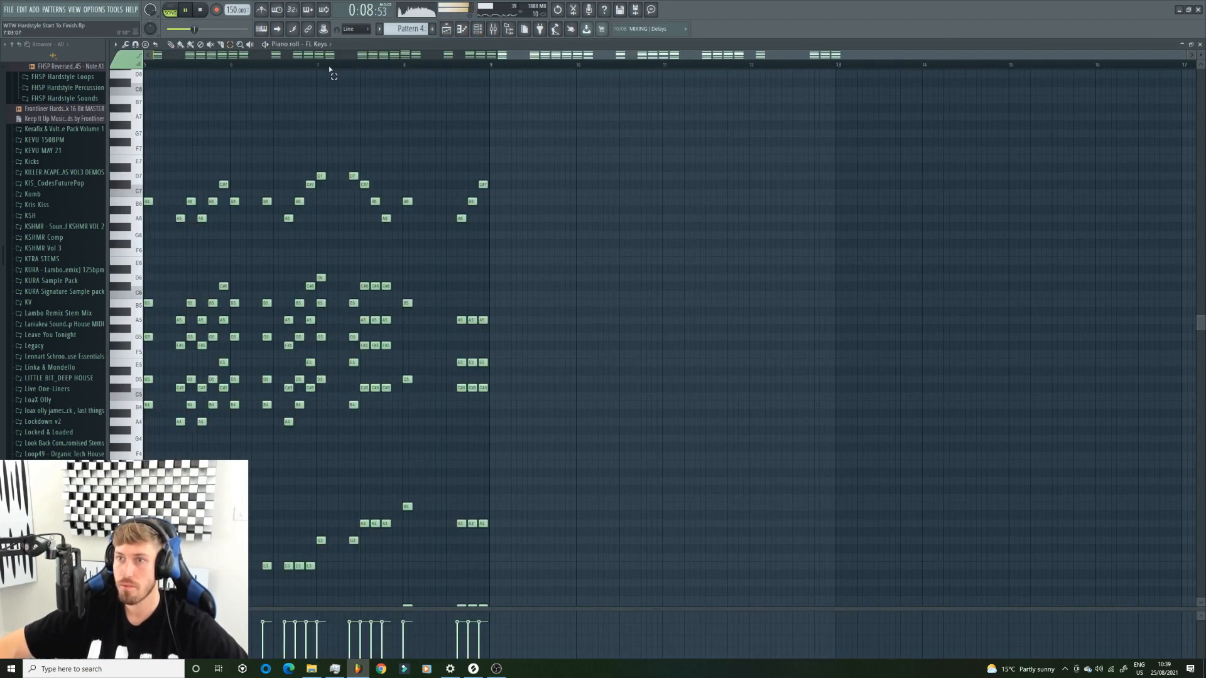
{"action": "left_click_drag", "start_coordinate": [496, 58], "coordinate": [150, 58]}
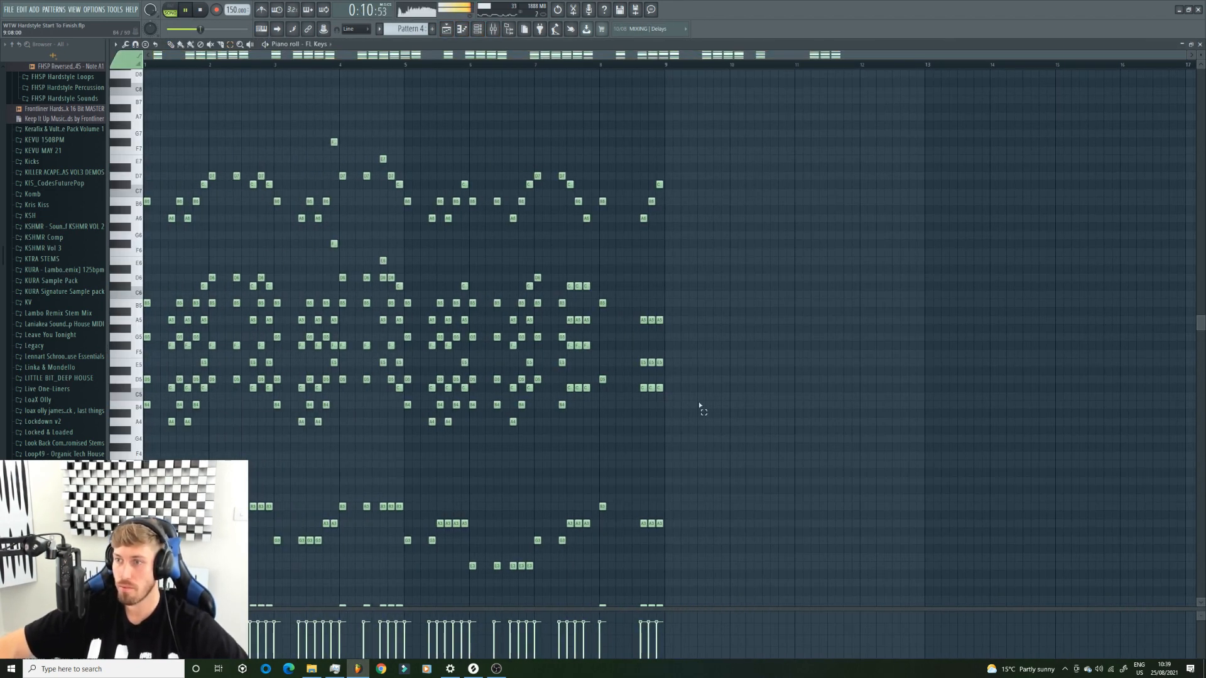
{"action": "left_click_drag", "start_coordinate": [711, 397], "coordinate": [28, 241]}
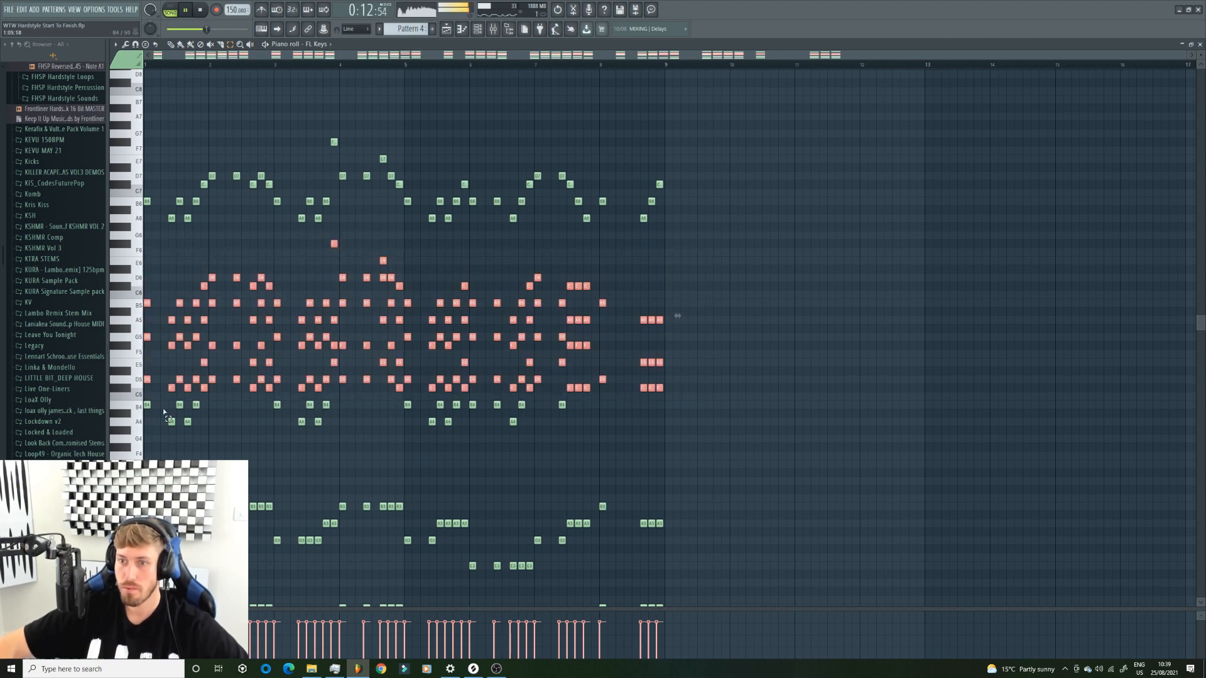
{"action": "left_click_drag", "start_coordinate": [559, 443], "coordinate": [143, 239]}
{"action": "scroll", "coordinate": [704, 300], "scroll_direction": "down", "scroll_amount": 5}
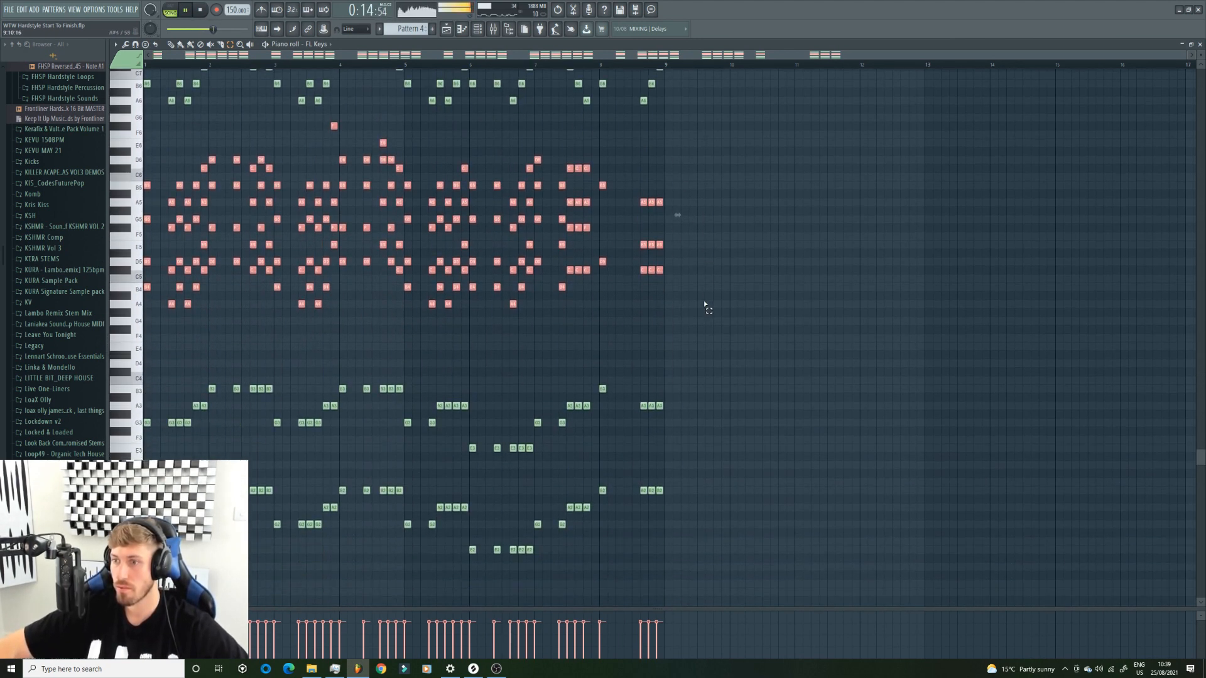
{"action": "scroll", "coordinate": [704, 302], "scroll_direction": "down", "scroll_amount": 4}
{"action": "left_click_drag", "start_coordinate": [780, 493], "coordinate": [135, 70]}
{"action": "scroll", "coordinate": [615, 251], "scroll_direction": "up", "scroll_amount": 2}
{"action": "left_click_drag", "start_coordinate": [661, 183], "coordinate": [145, 607]}
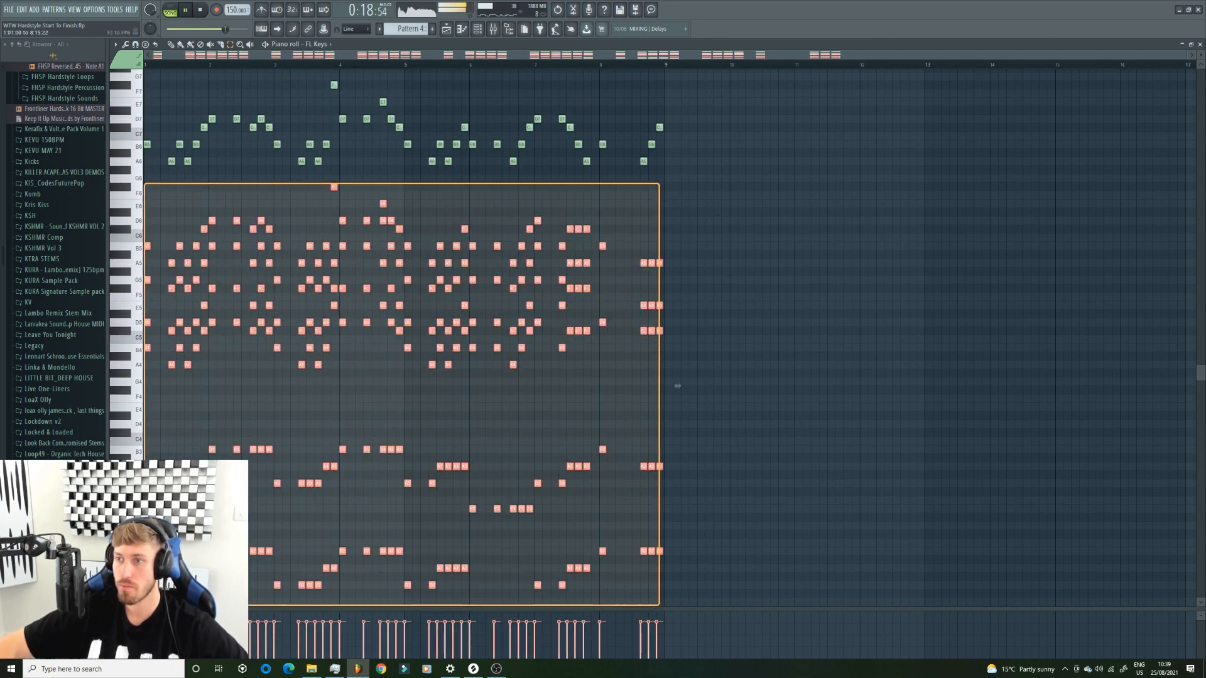
Play Pattern 4 on its own in pattern mode, stop it and return to the playlist
{"action": "left_click", "coordinate": [167, 6]}
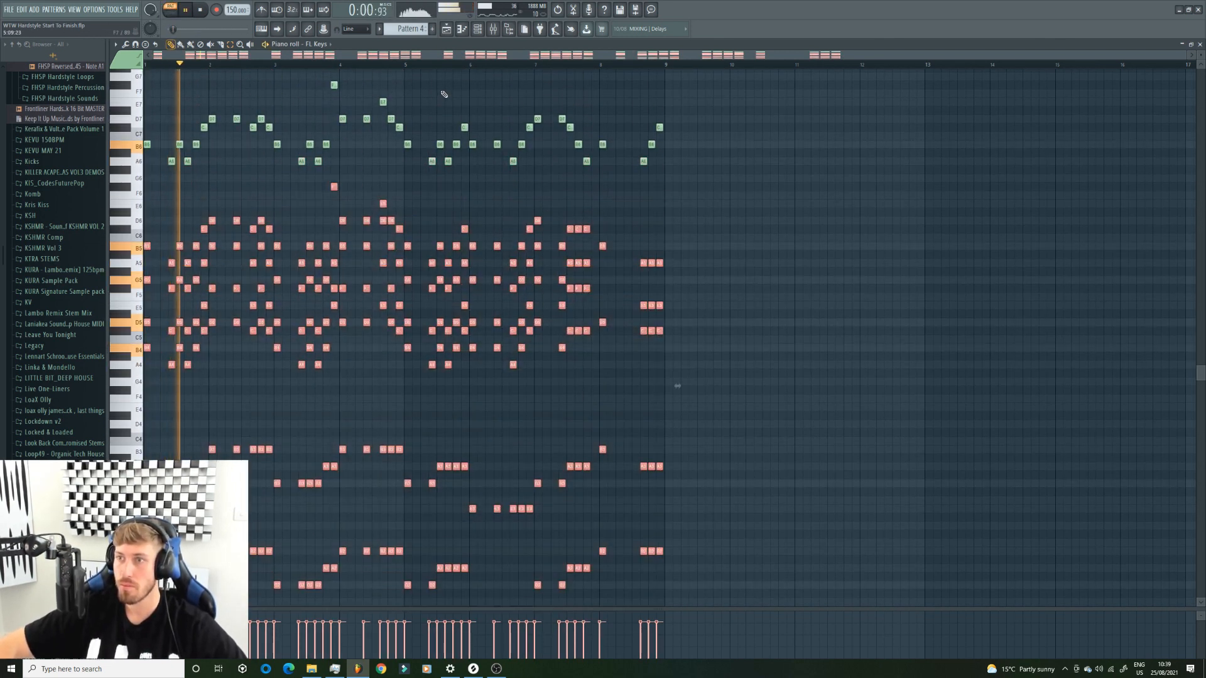
{"action": "left_click", "coordinate": [484, 65]}
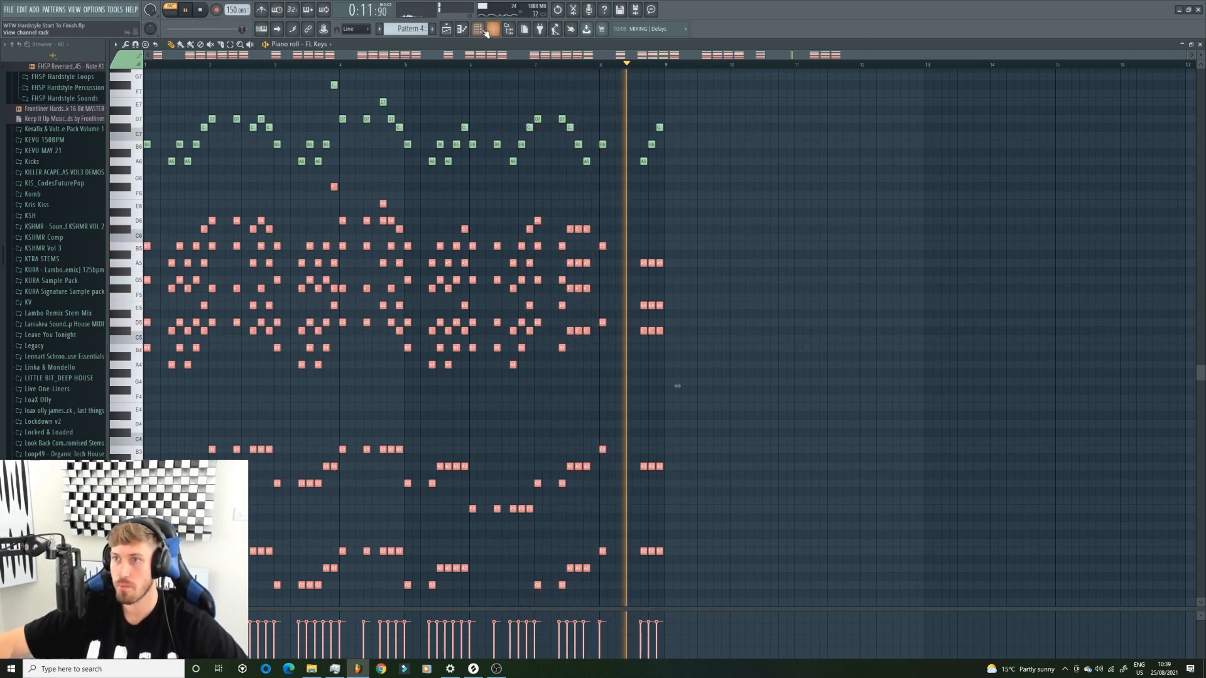
{"action": "key", "text": "space"}
{"action": "left_click", "coordinate": [446, 28]}
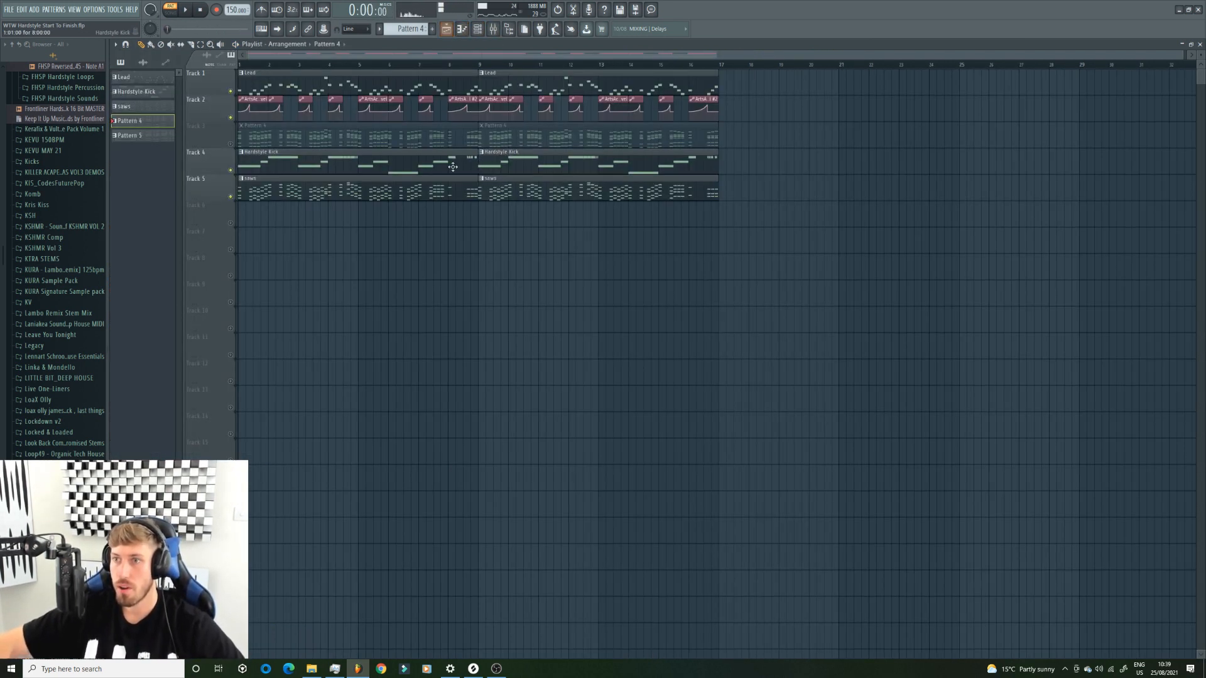
Replace the saws pattern's notes with the chord and bass notes copied from Pattern 4 and briefly play the pattern
{"action": "double_click", "coordinate": [443, 189]}
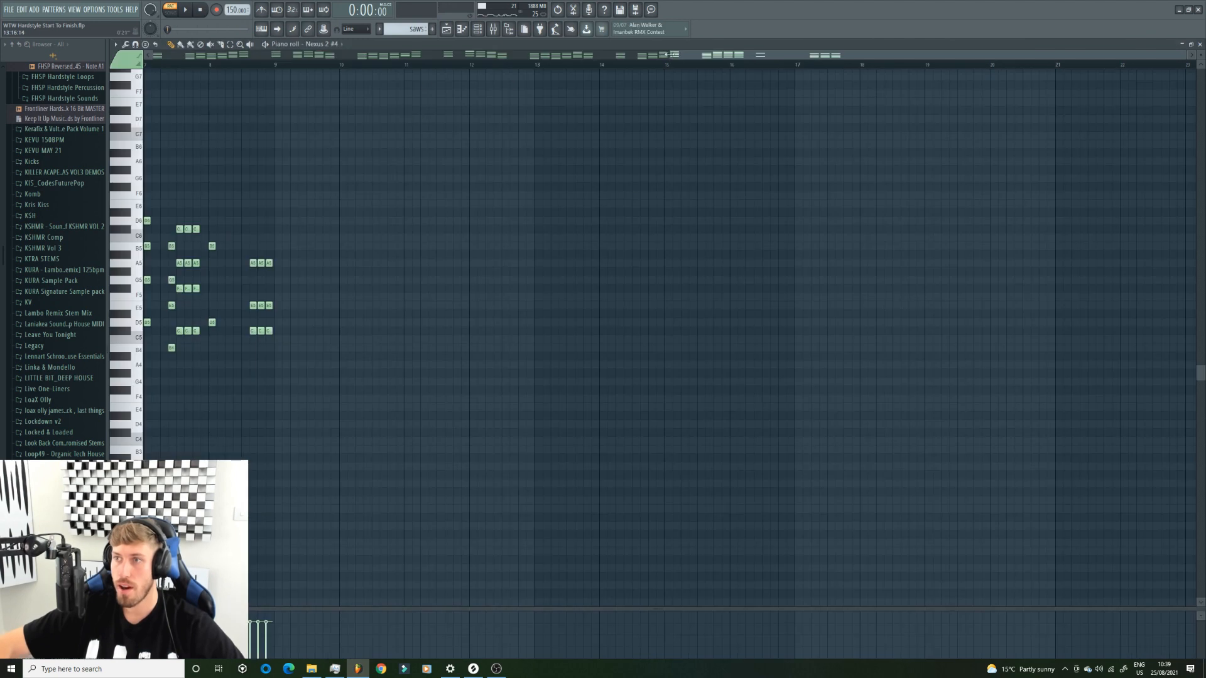
{"action": "left_click_drag", "start_coordinate": [671, 54], "coordinate": [151, 55]}
{"action": "key", "text": "ctrl+v"}
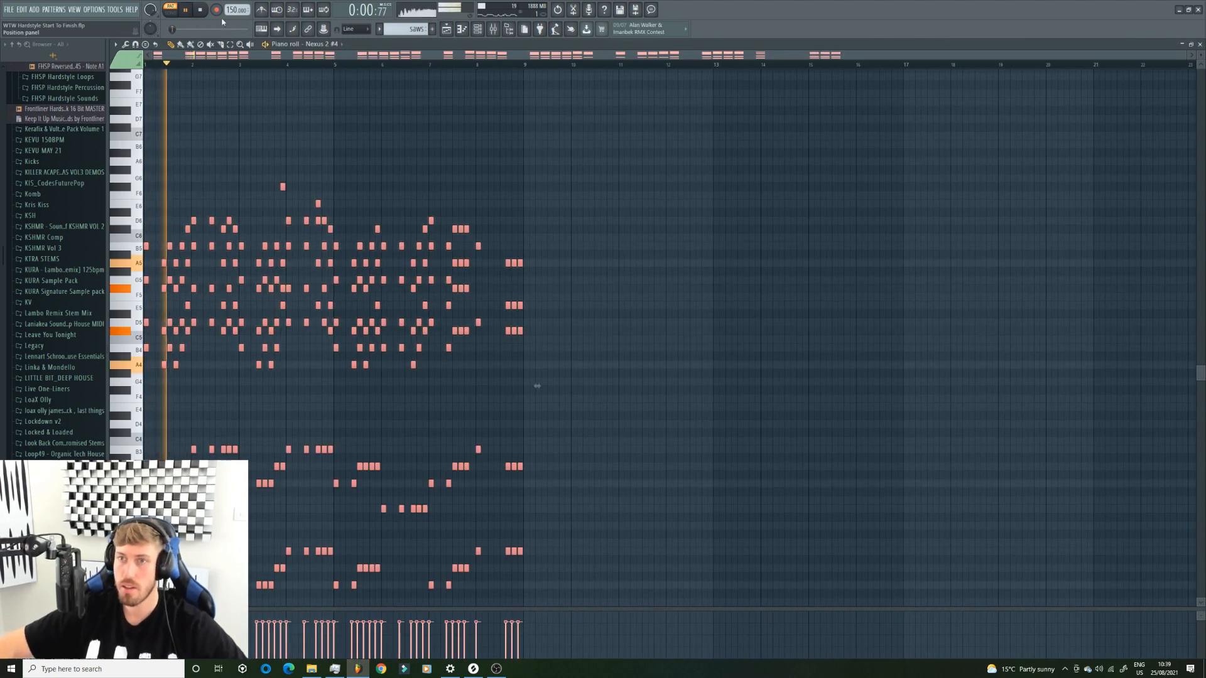
{"action": "scroll", "coordinate": [503, 369], "scroll_direction": "down", "scroll_amount": 3}
{"action": "key", "text": "space"}
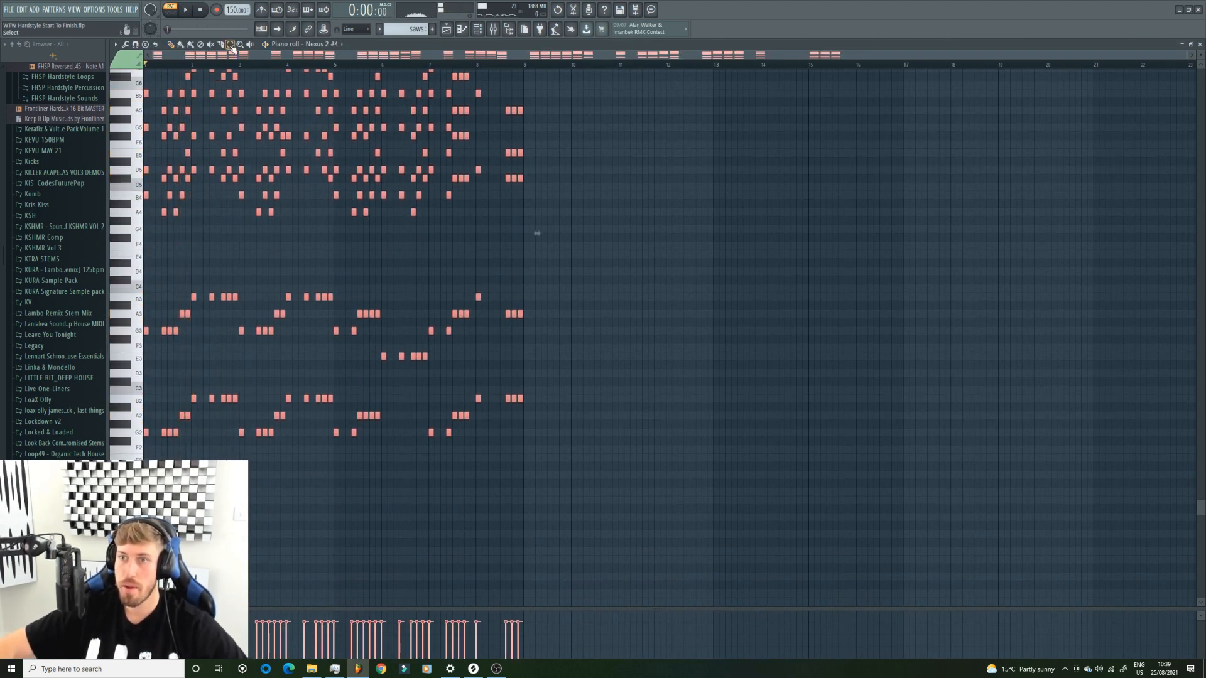
Delete the lowest octave of bass notes from the saws pattern, select the remaining bass notes and play the pattern
{"action": "left_click", "coordinate": [230, 44]}
{"action": "left_click_drag", "start_coordinate": [638, 578], "coordinate": [147, 392]}
{"action": "key", "text": "Delete"}
{"action": "left_click_drag", "start_coordinate": [612, 495], "coordinate": [85, 250]}
{"action": "key", "text": "space"}
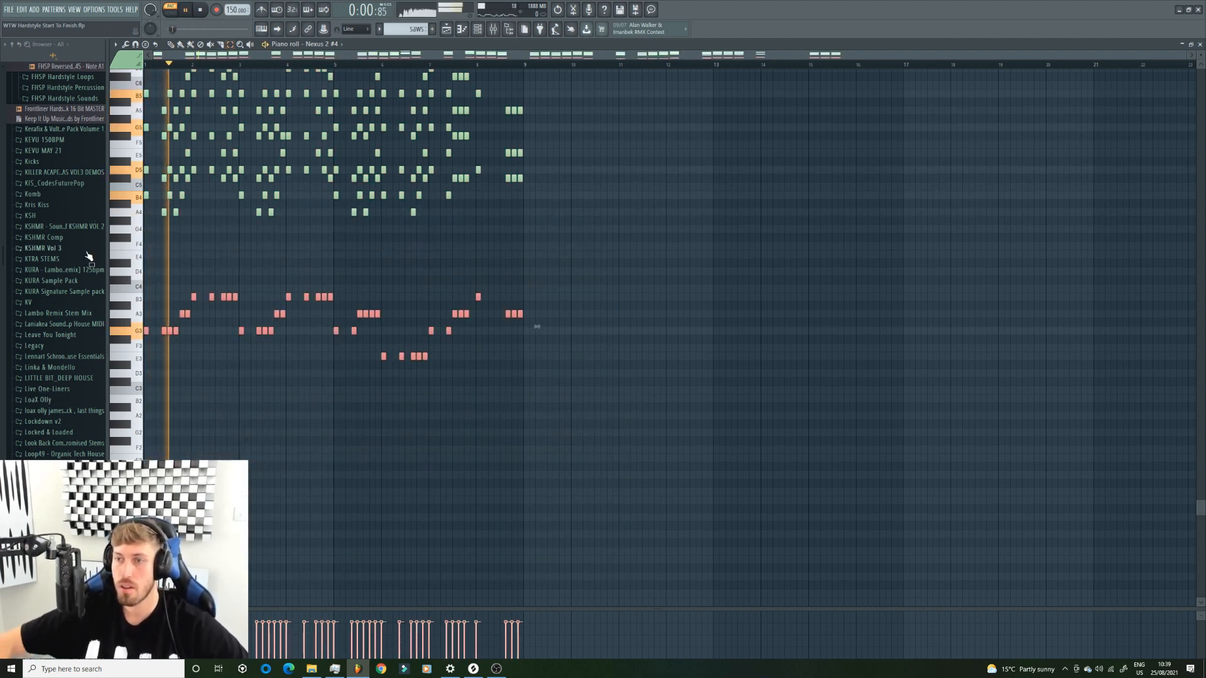
Transpose all notes of the saws pattern up one octave
{"action": "key", "text": "ctrl+a"}
{"action": "scroll", "coordinate": [616, 455], "scroll_direction": "up", "scroll_amount": 1}
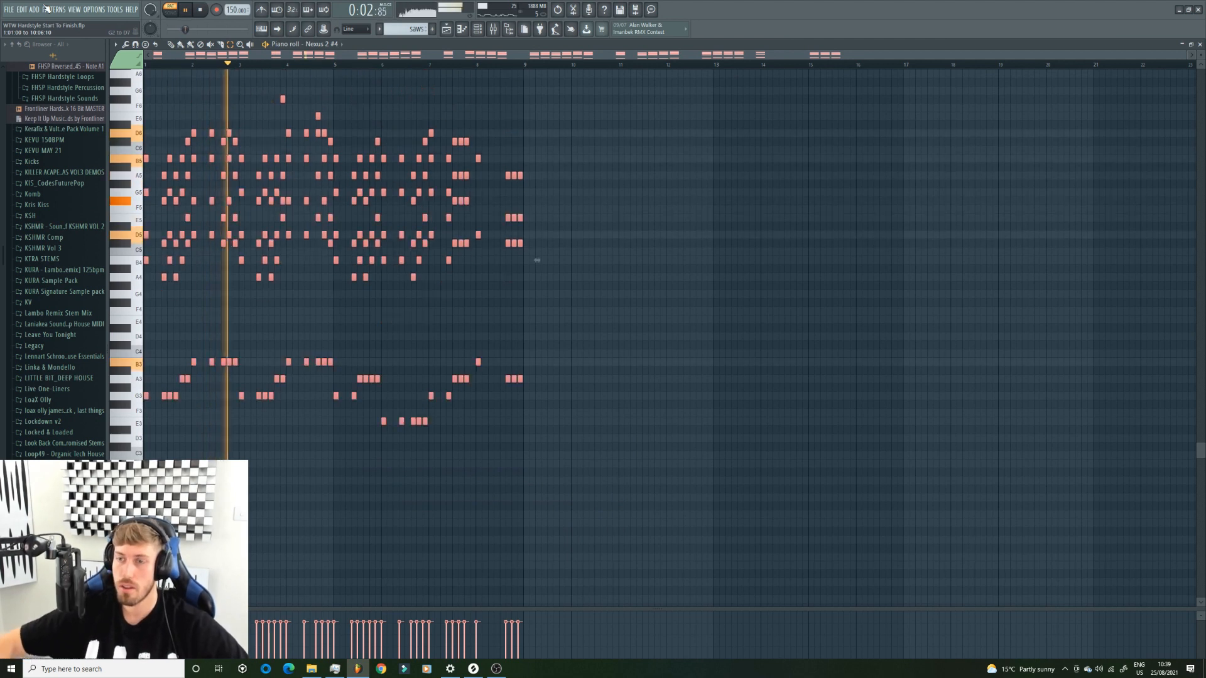
{"action": "key", "text": "ctrl+Up"}
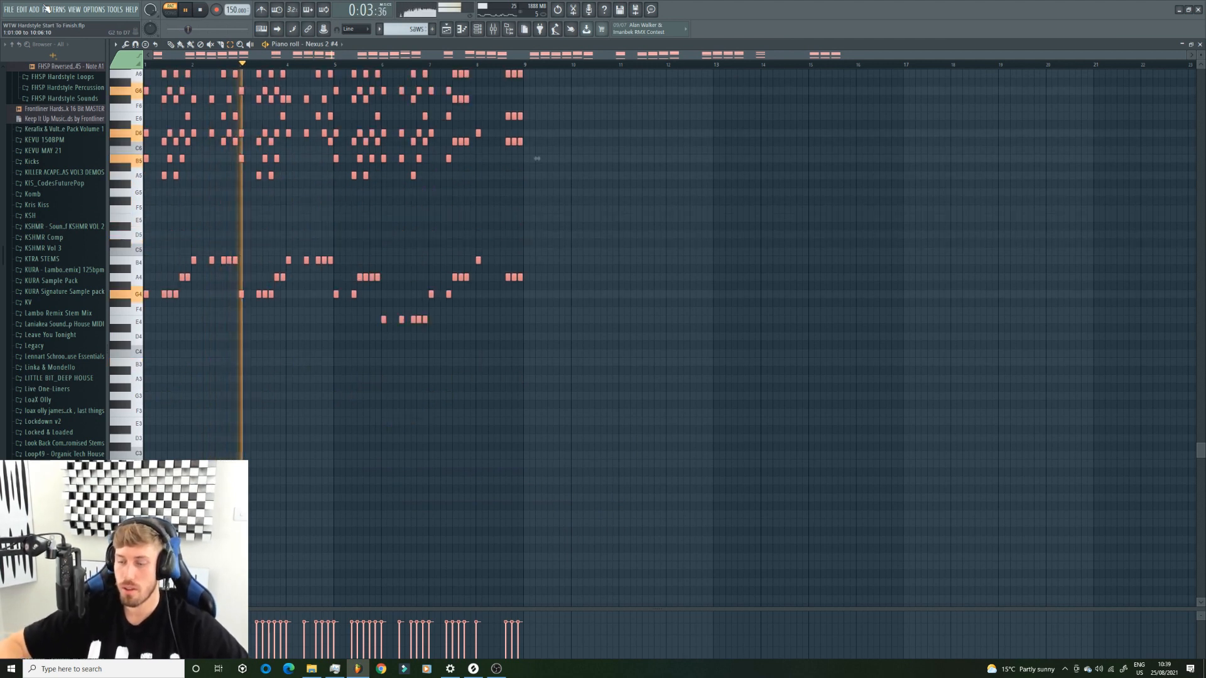
Play the full song with the saws part, select all its notes for copying and stop playback at the channel rack
{"action": "left_click", "coordinate": [447, 30]}
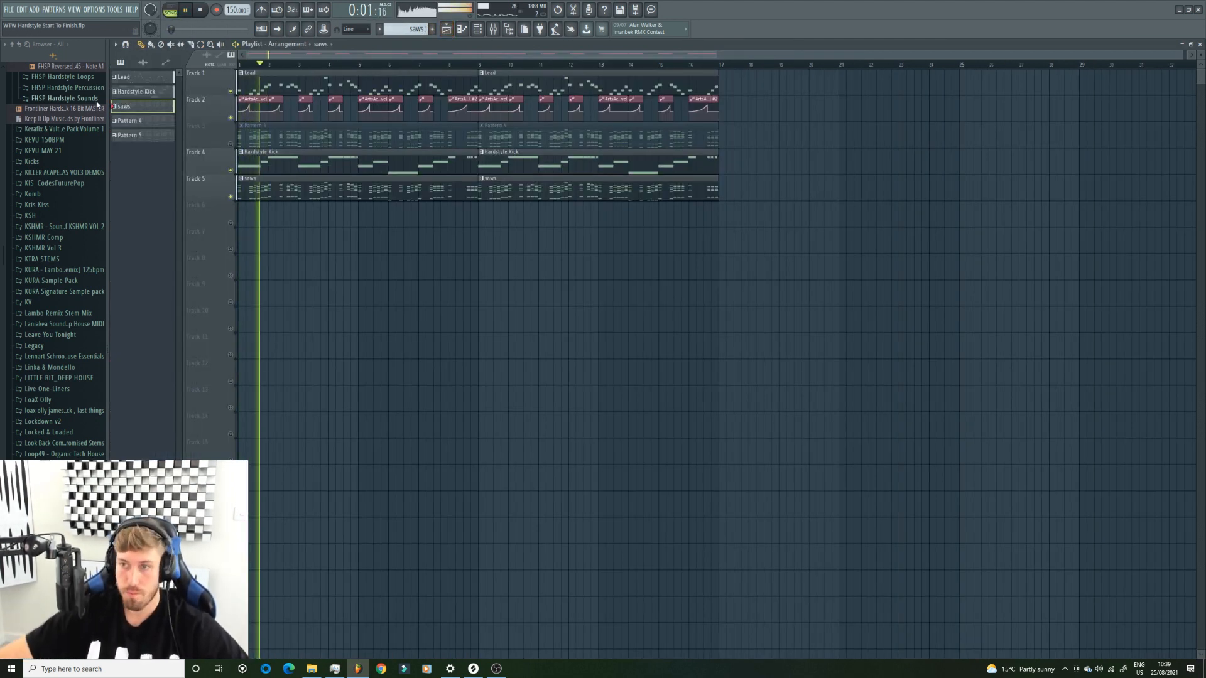
{"action": "left_click", "coordinate": [462, 30]}
{"action": "left_click_drag", "start_coordinate": [650, 426], "coordinate": [135, 18]}
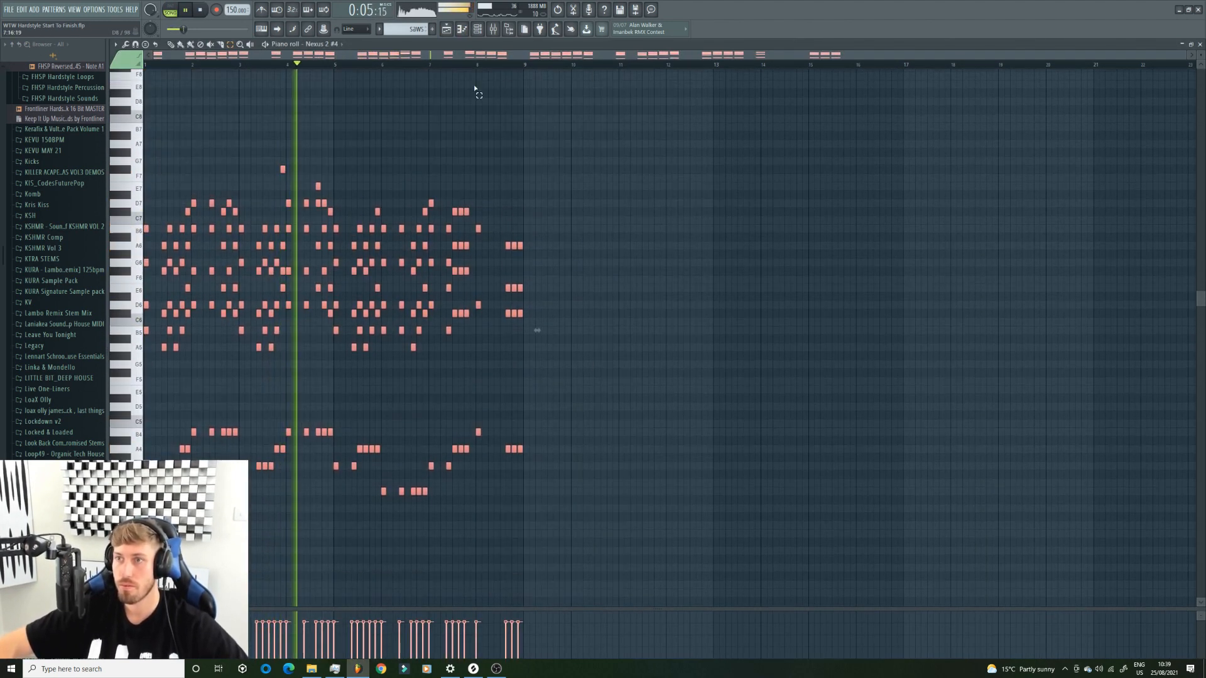
{"action": "left_click", "coordinate": [478, 30]}
{"action": "key", "text": "space"}
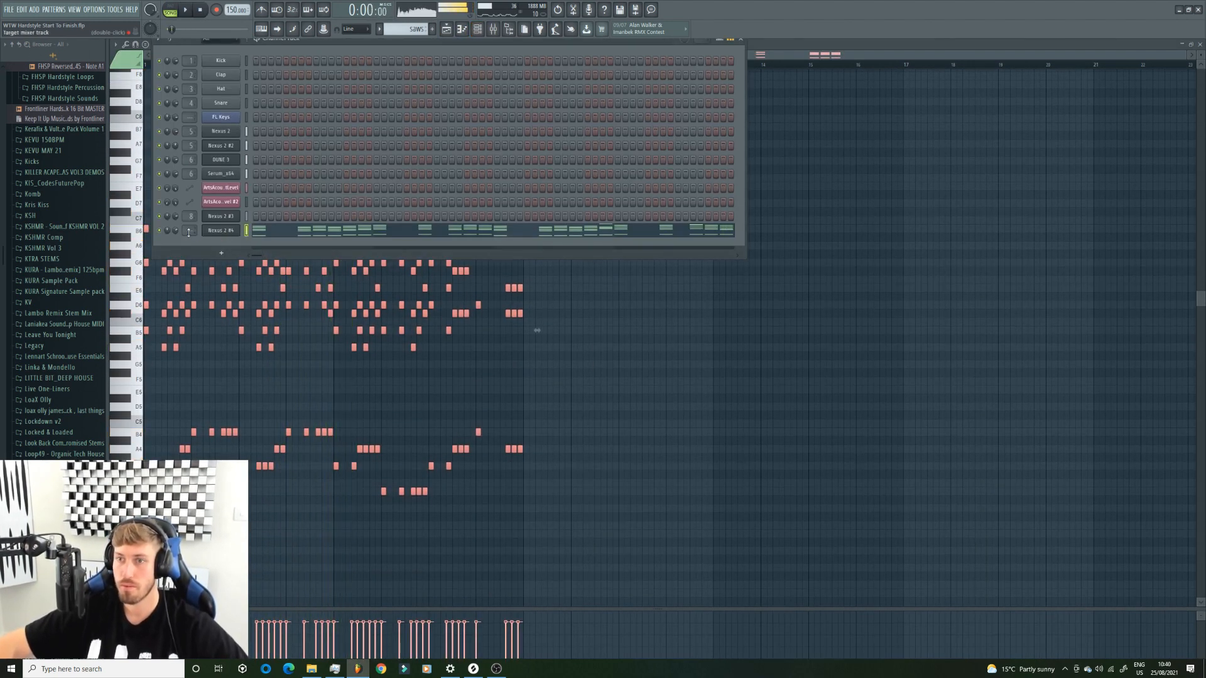
Clone the Nexus 2 #4 channel and paste the saws notes into the clone
{"action": "right_click", "coordinate": [220, 231]}
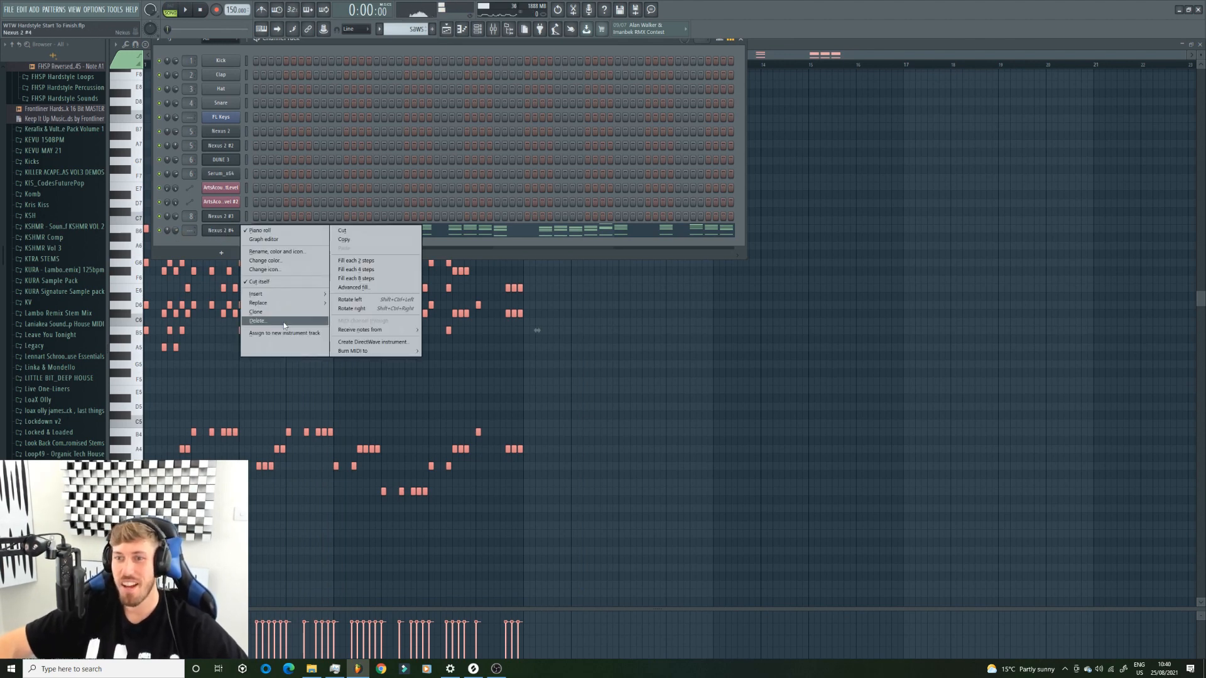
{"action": "left_click", "coordinate": [280, 314]}
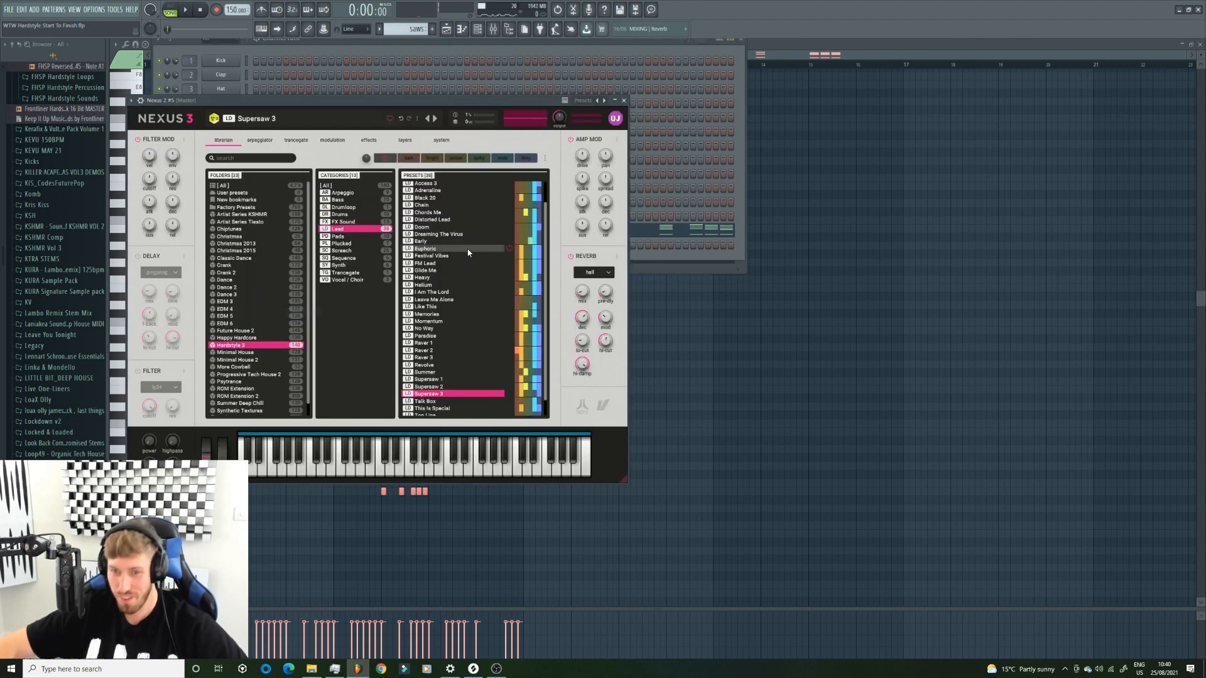
{"action": "left_click", "coordinate": [658, 262]}
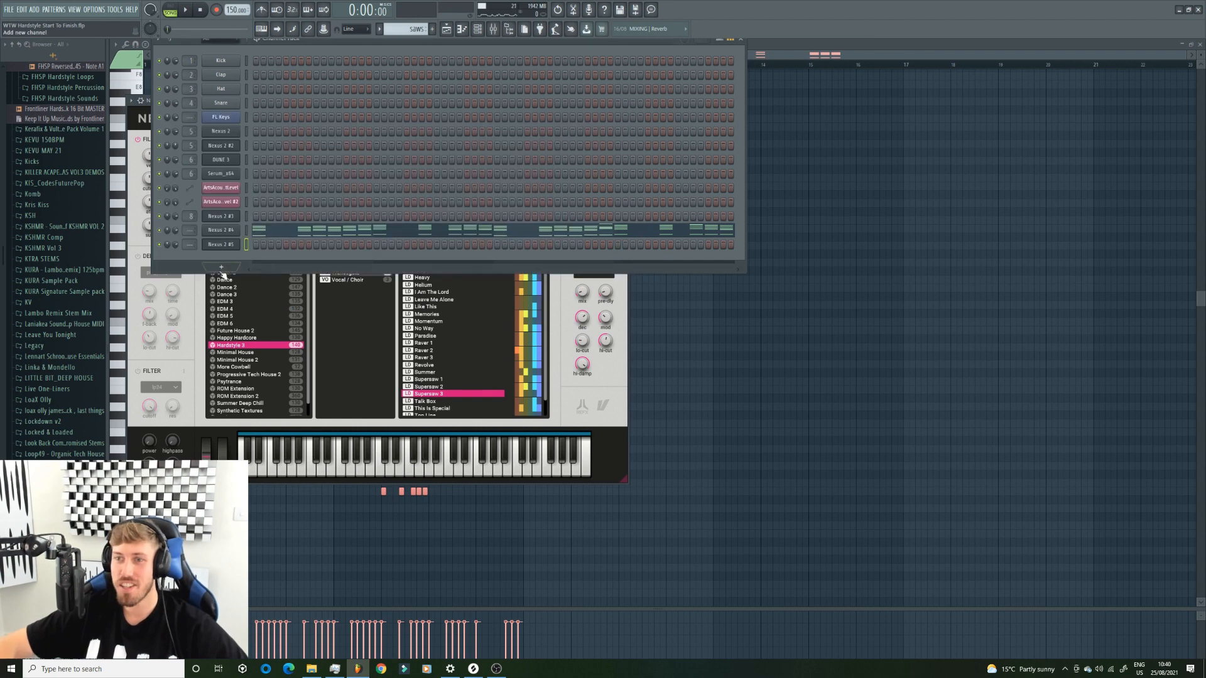
{"action": "right_click", "coordinate": [221, 244]}
{"action": "left_click", "coordinate": [270, 247]}
{"action": "left_click", "coordinate": [477, 29]}
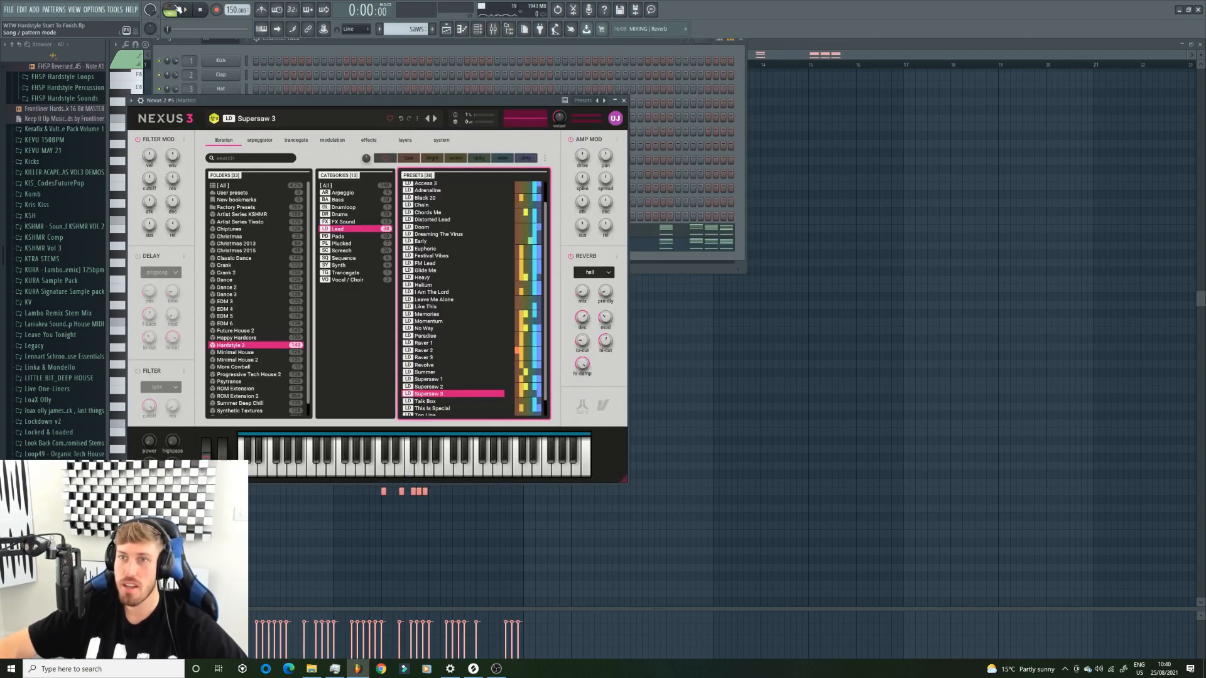
Load the Supersaw 1 preset on Nexus 2 #5 and route Nexus 2 #4 and #5 to mixer track 9
{"action": "left_click", "coordinate": [439, 379]}
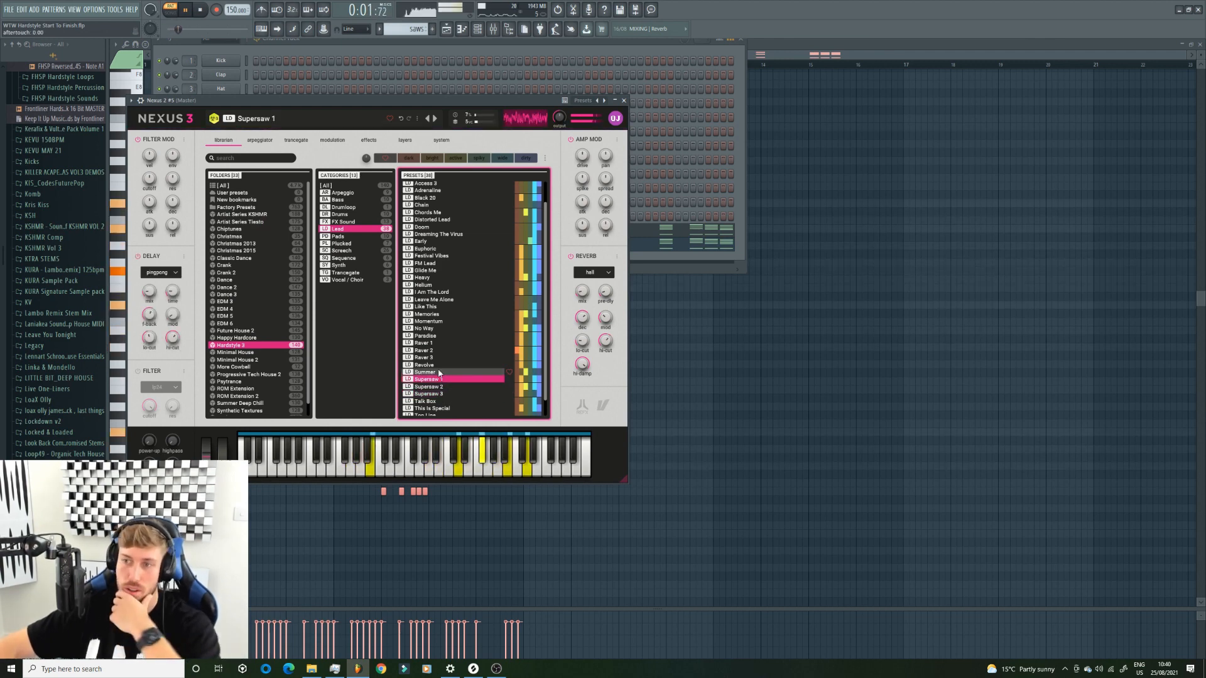
{"action": "key", "text": "space"}
{"action": "left_click", "coordinate": [716, 262]}
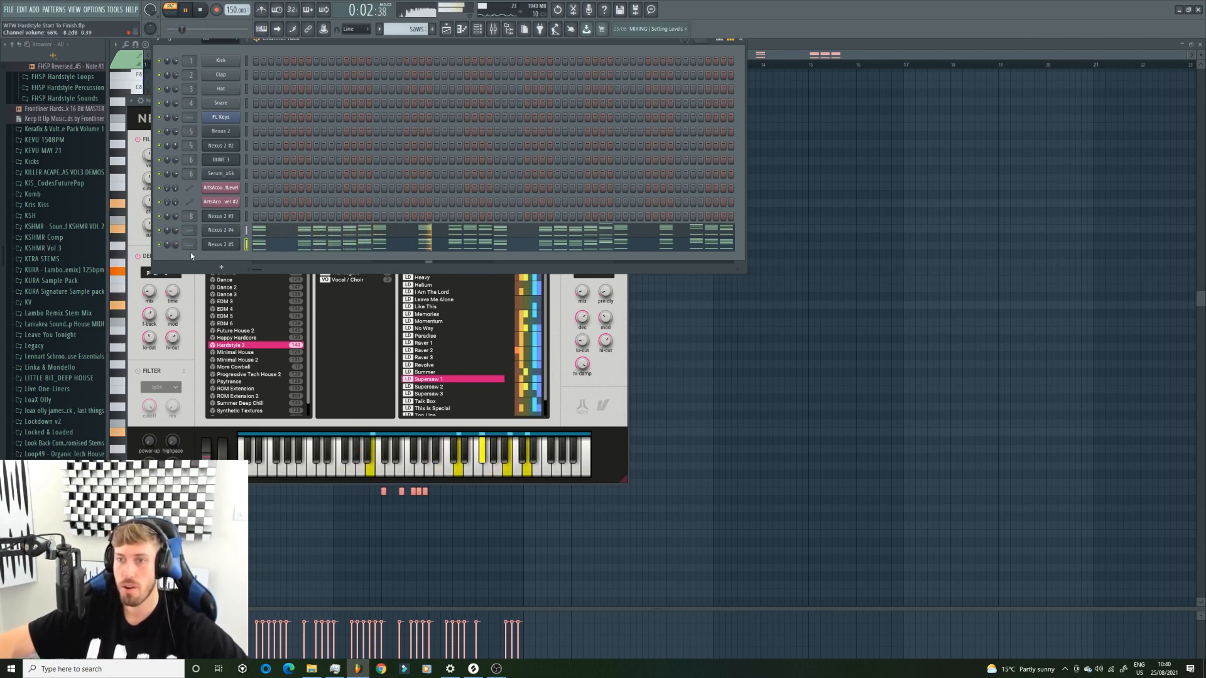
{"action": "key", "text": "ctrl+l"}
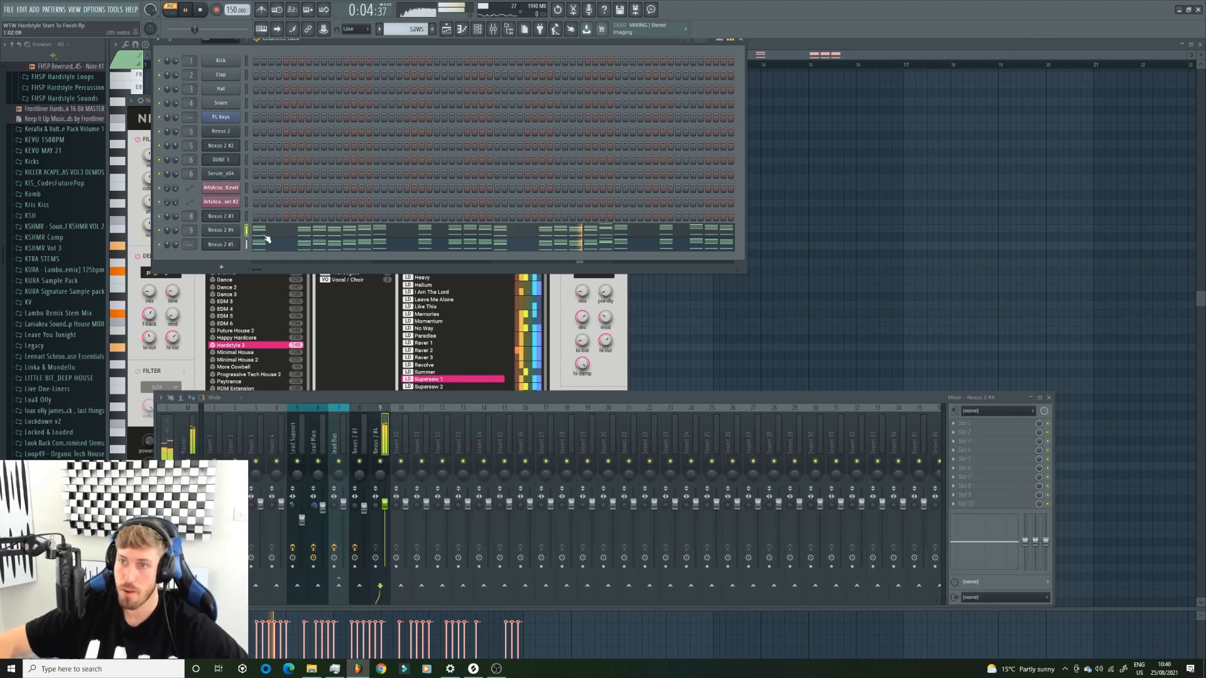
{"action": "scroll", "coordinate": [189, 245], "scroll_direction": "down", "scroll_amount": 6}
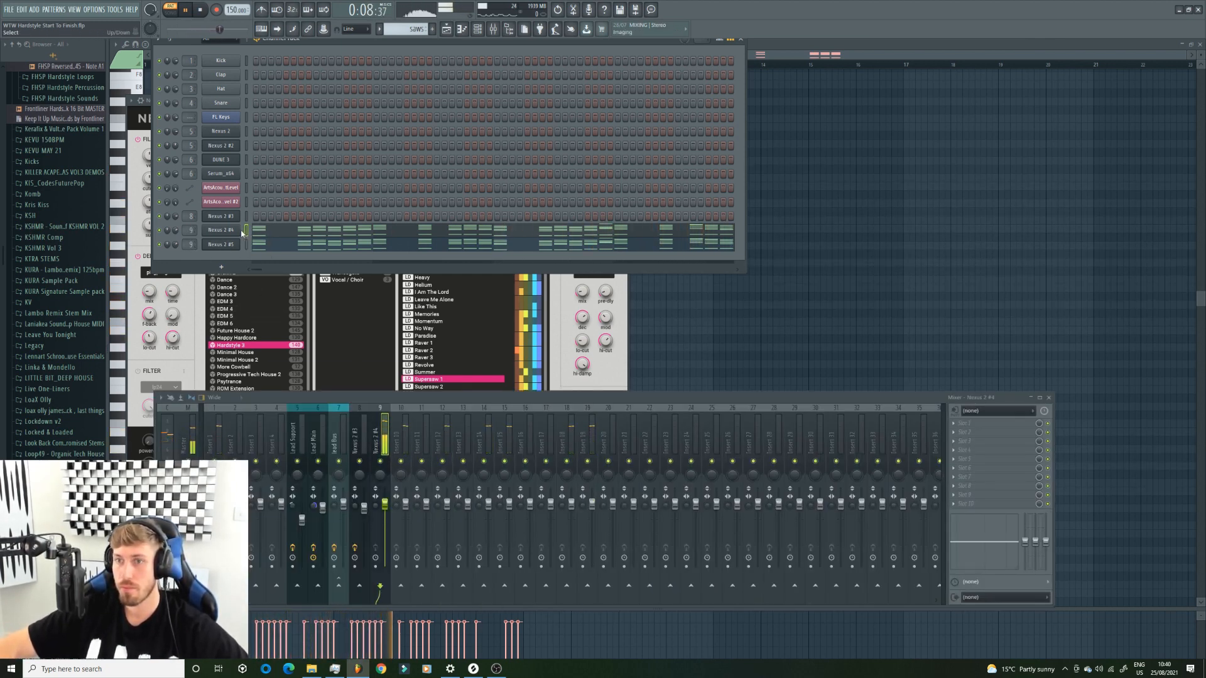
Stop playback and rename mixer track 9 as "saws"
{"action": "left_click", "coordinate": [363, 230]}
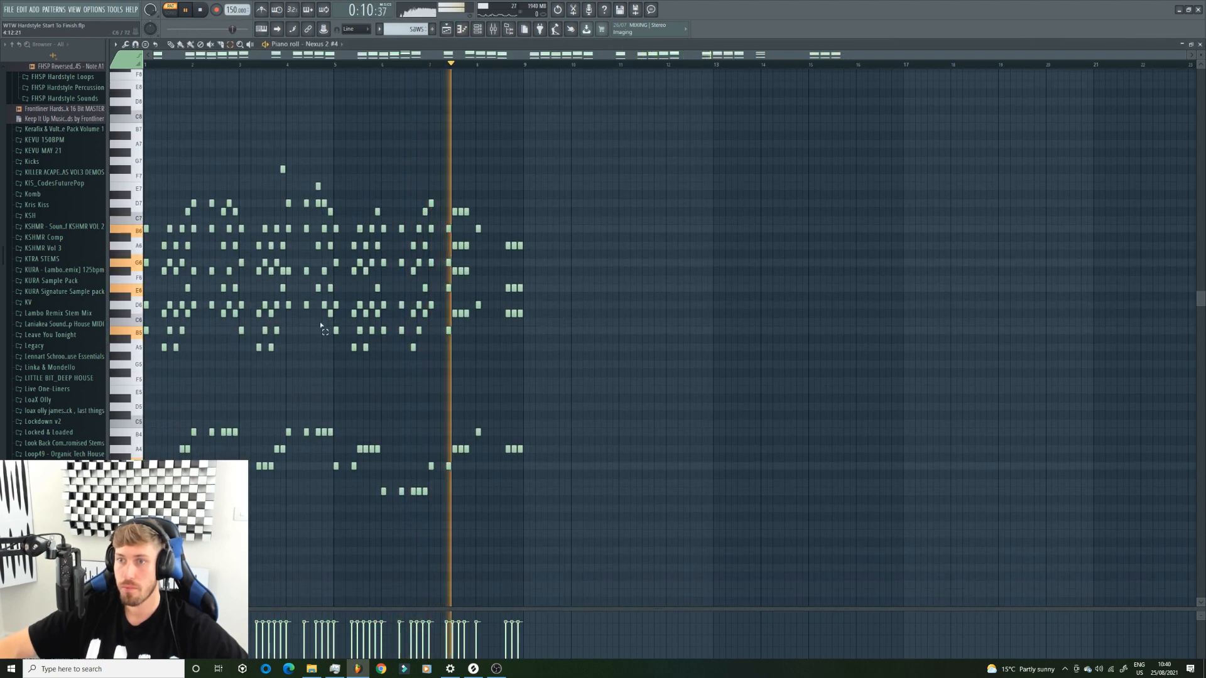
{"action": "left_click", "coordinate": [477, 29]}
{"action": "key", "text": "space"}
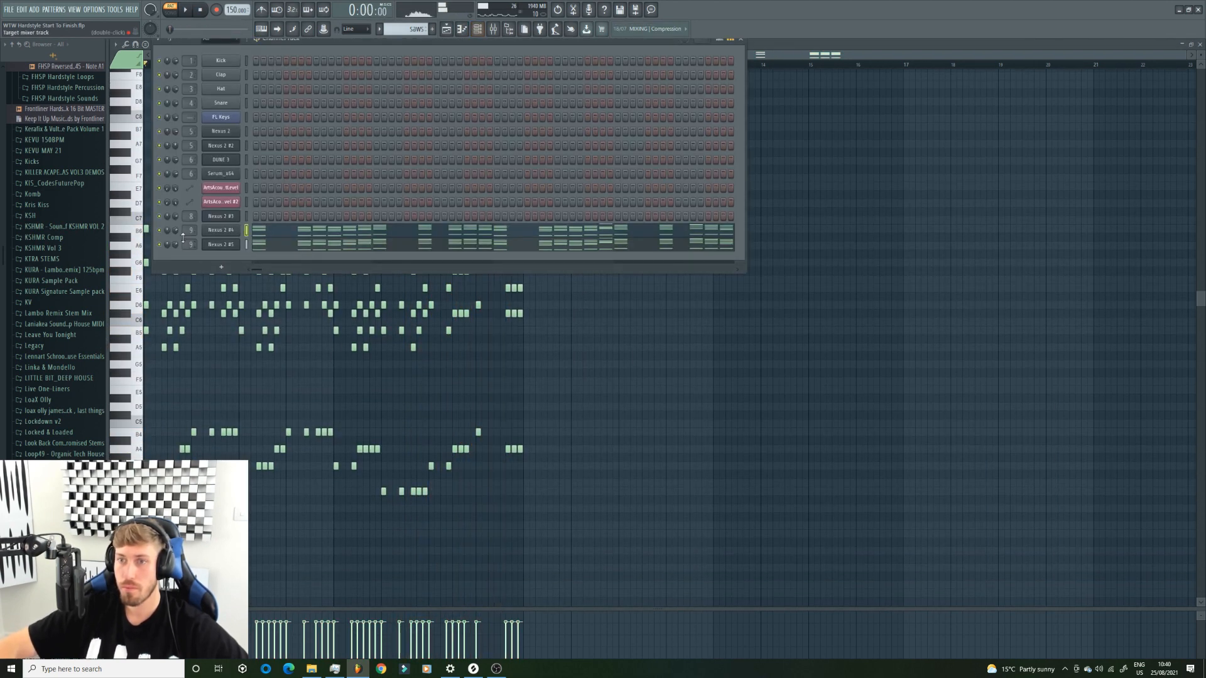
{"action": "left_click", "coordinate": [495, 30]}
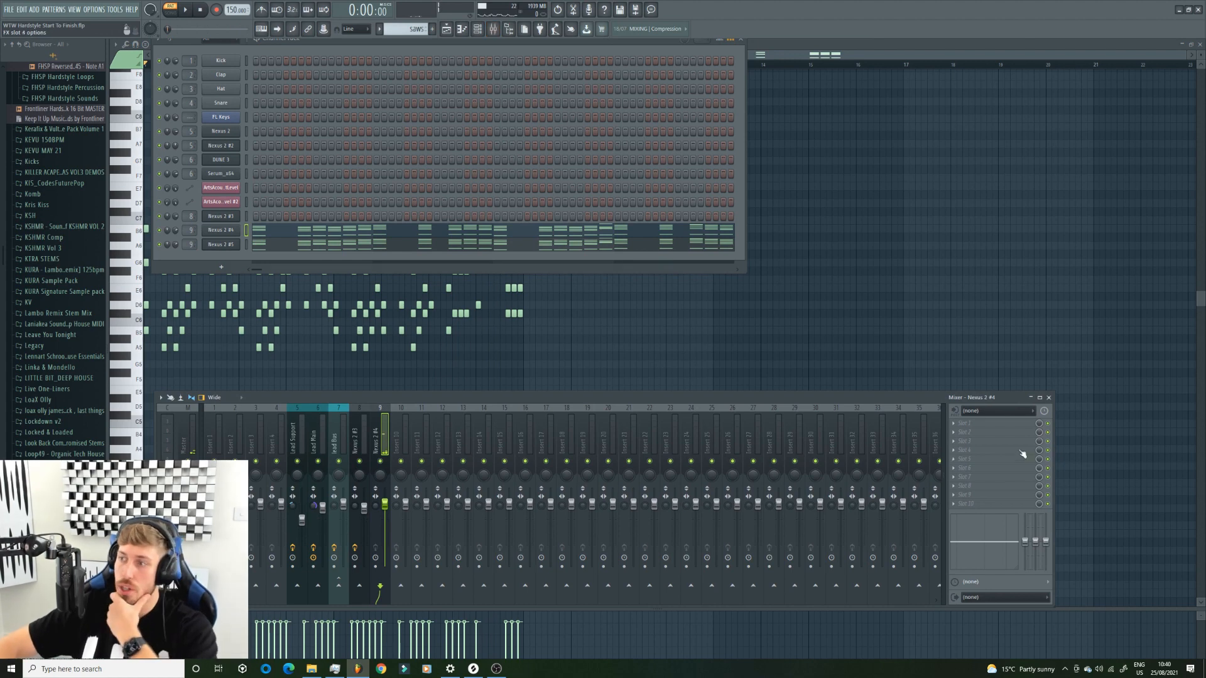
{"action": "right_click", "coordinate": [390, 442]}
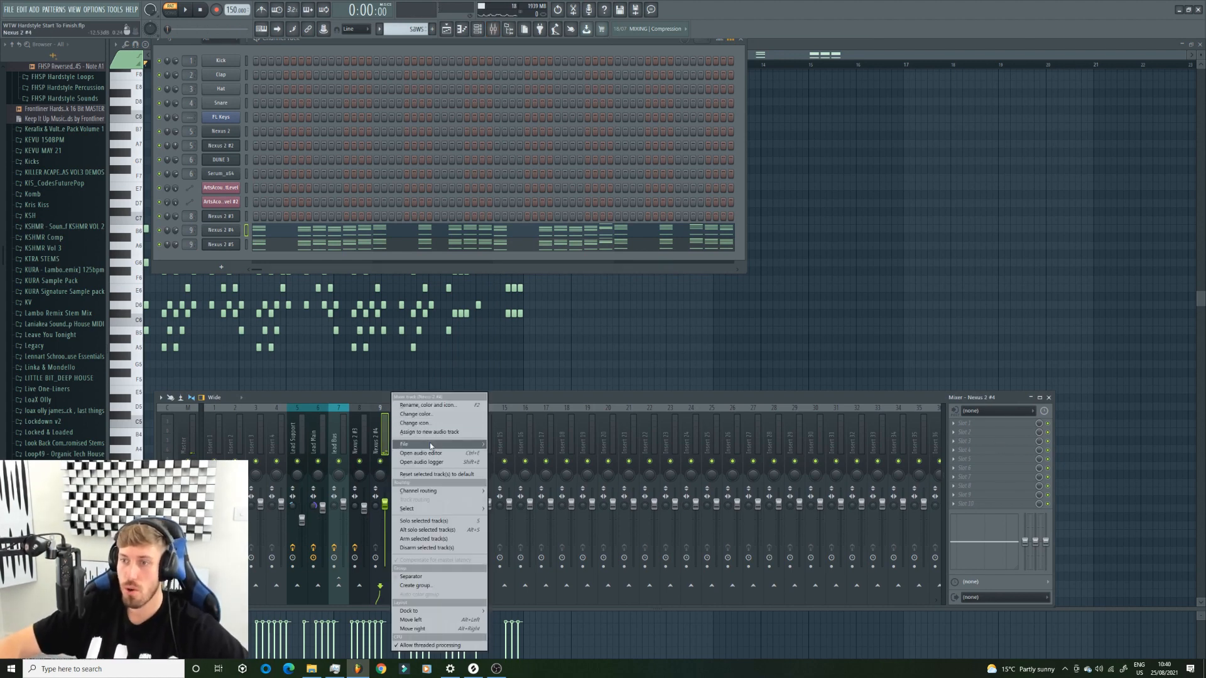
{"action": "left_click", "coordinate": [434, 408]}
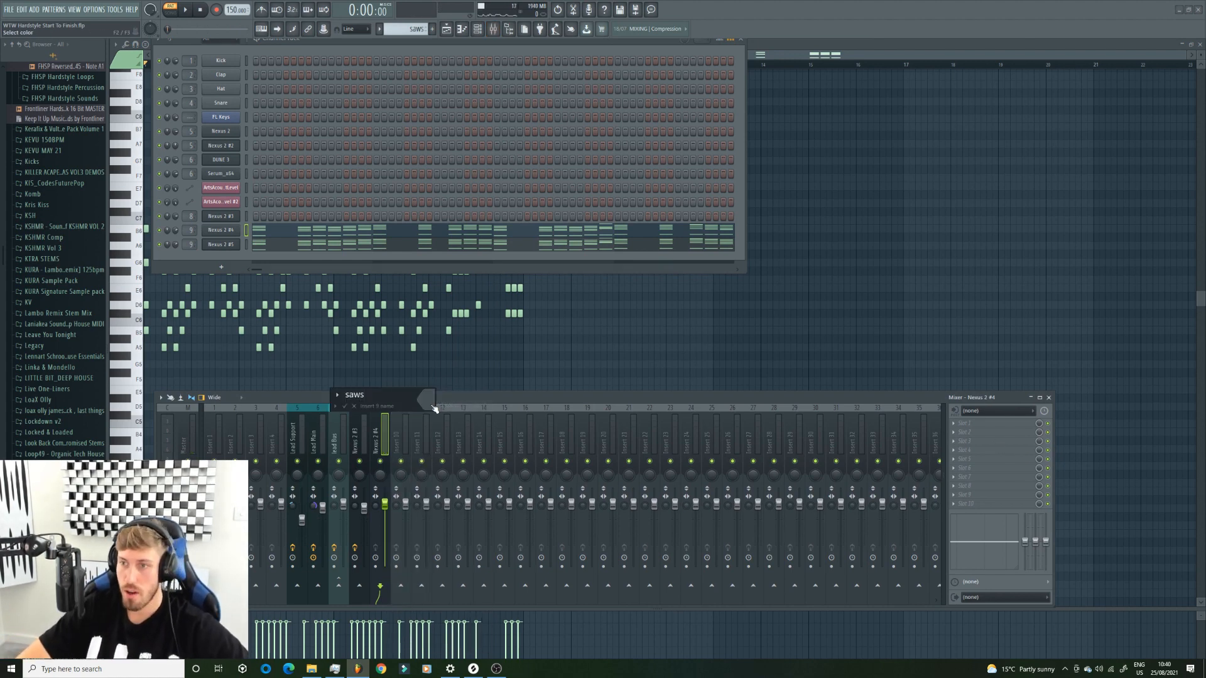
{"action": "key", "text": "Return"}
Rename mixer track 8 as "hardstyle kick", select the saws mixer track and return to the playlist
{"action": "left_click", "coordinate": [361, 429]}
{"action": "right_click", "coordinate": [364, 429]}
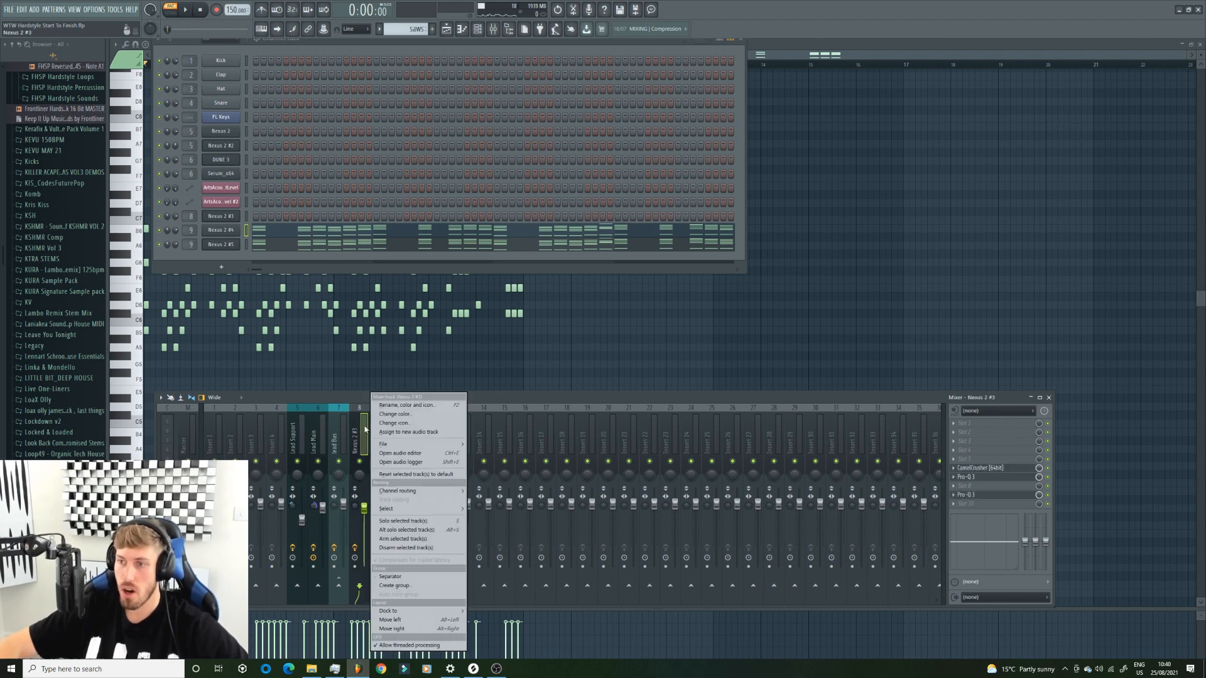
{"action": "left_click", "coordinate": [408, 405]}
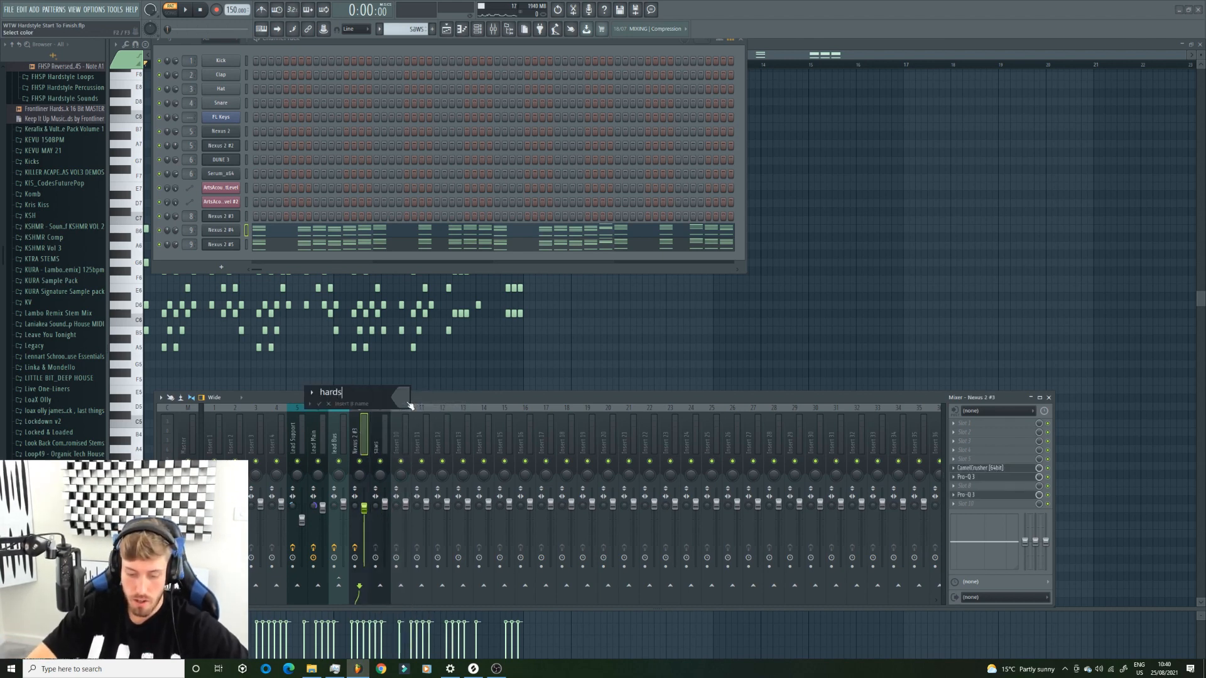
{"action": "type", "text": "hardstyle kick"}
{"action": "key", "text": "Return"}
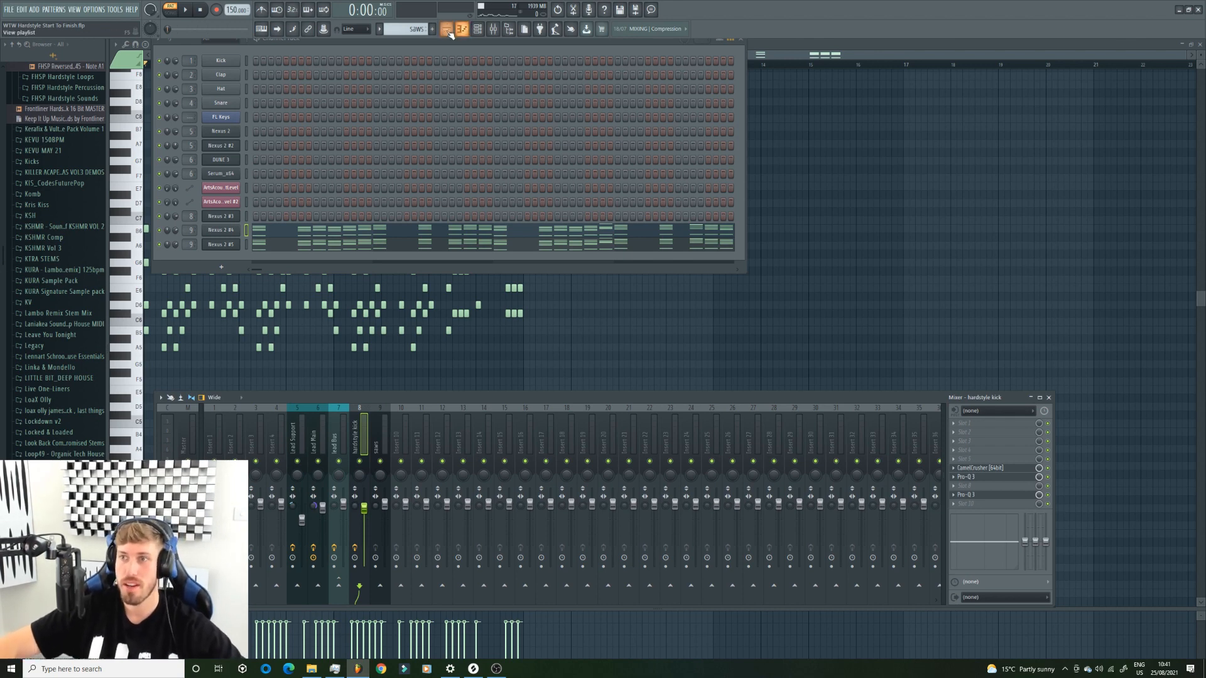
{"action": "left_click", "coordinate": [385, 426]}
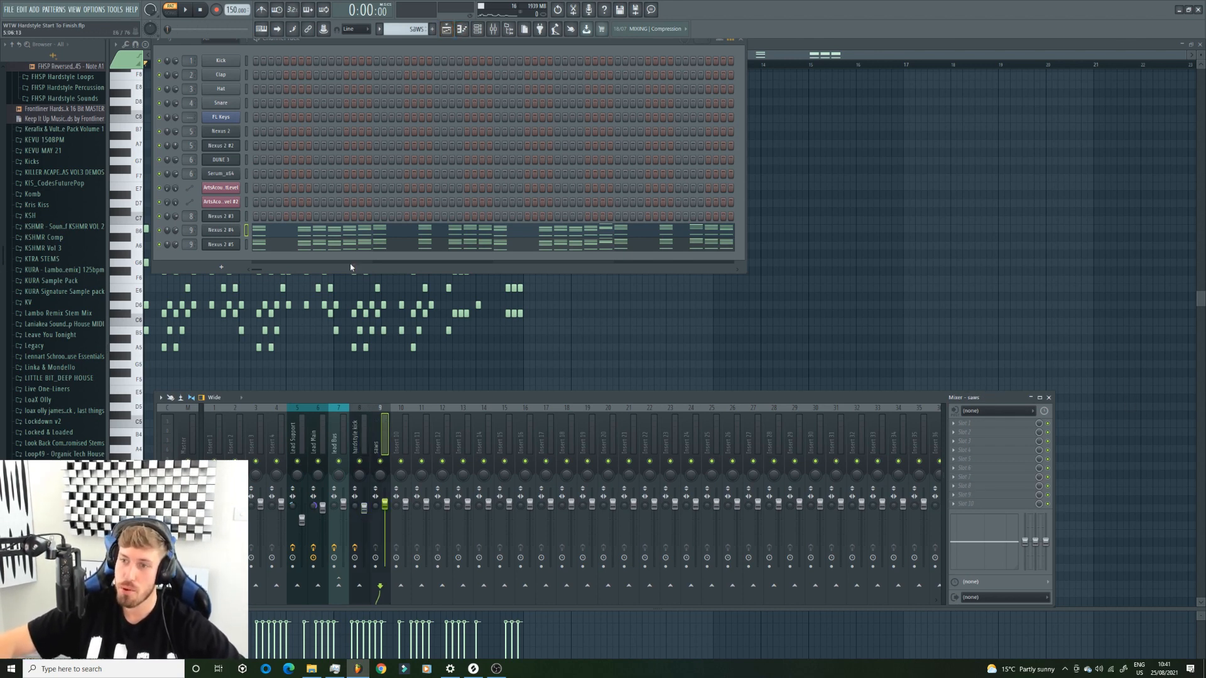
{"action": "left_click", "coordinate": [463, 27]}
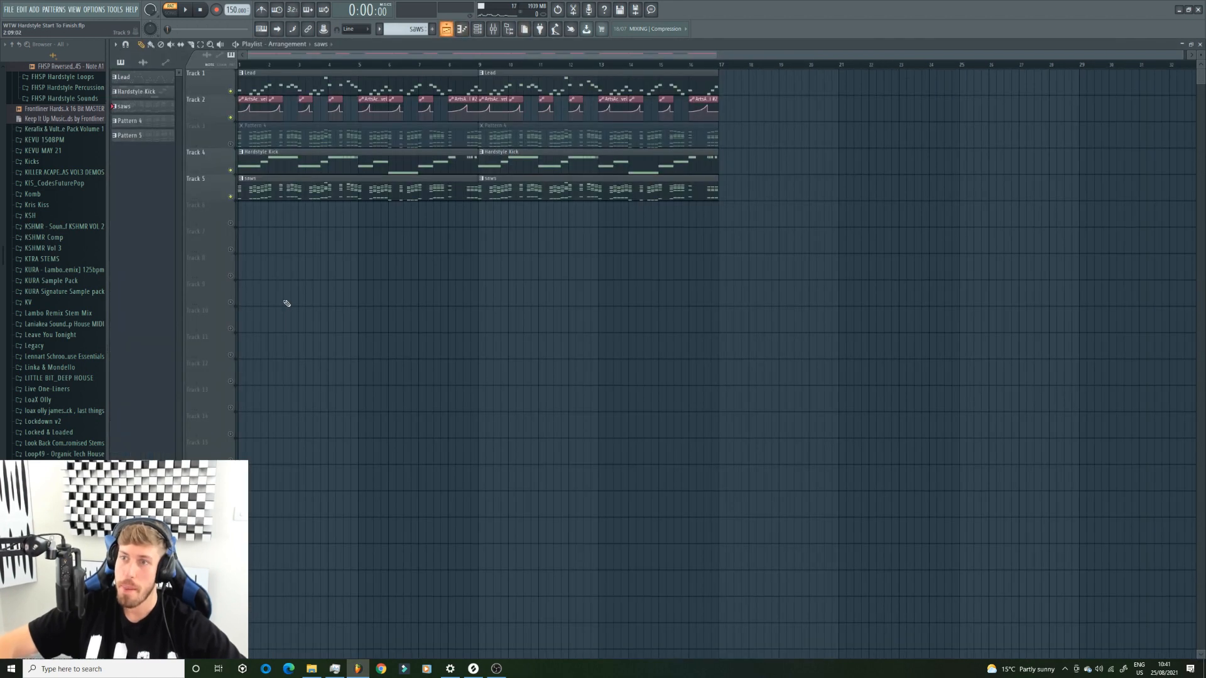
Mute the lead on Track 1 and play the first four bars of the playlist as a loop
{"action": "left_click", "coordinate": [236, 91]}
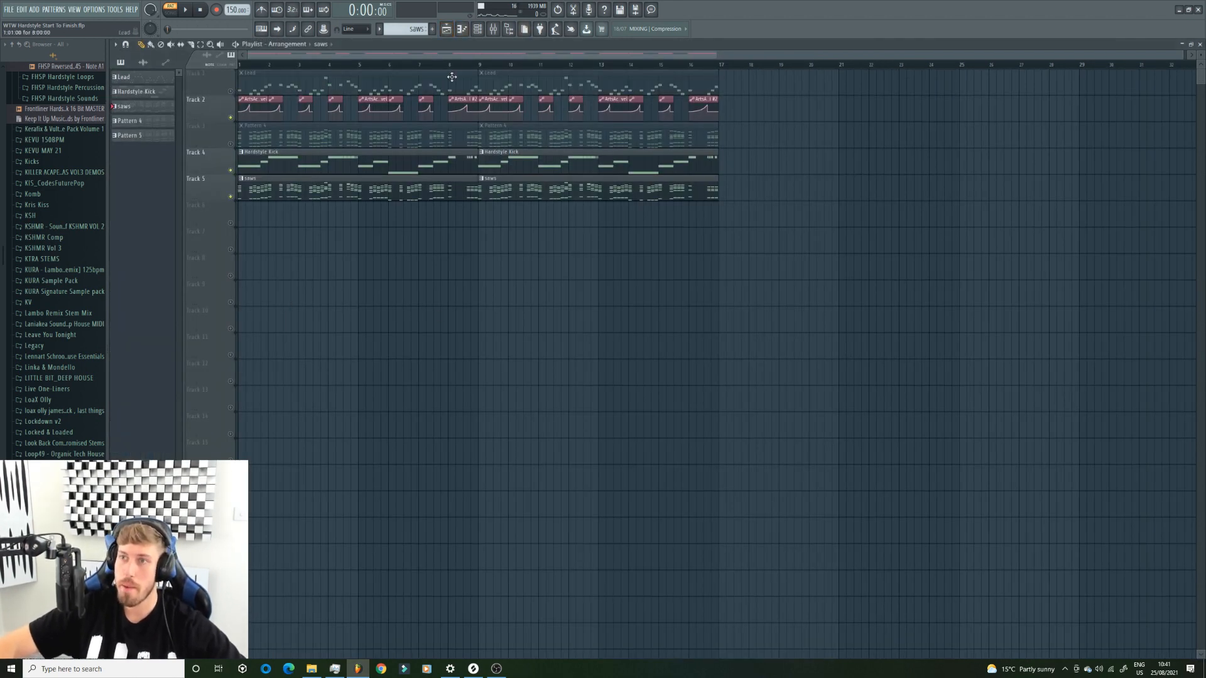
{"action": "left_click_drag", "start_coordinate": [366, 66], "coordinate": [240, 65]}
{"action": "key", "text": "space"}
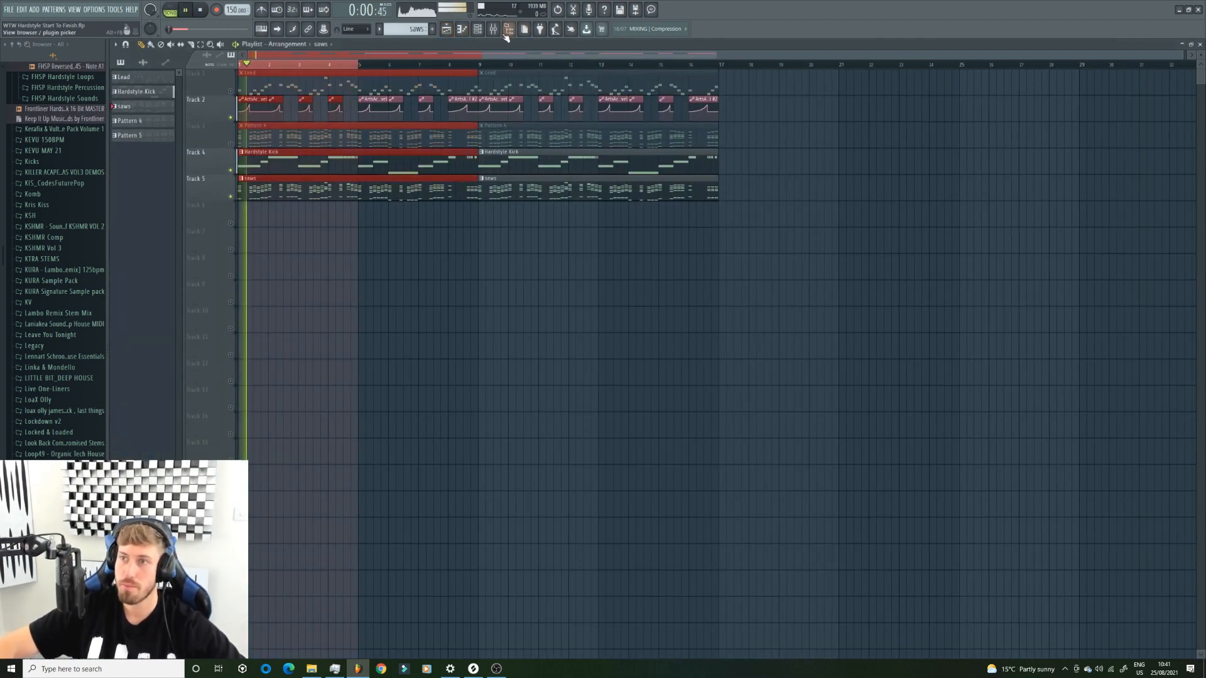
Insert CamelCrusher in the second effect slot of the saws mixer track and load its British Clean preset
{"action": "key", "text": "F9"}
{"action": "left_click", "coordinate": [978, 433]}
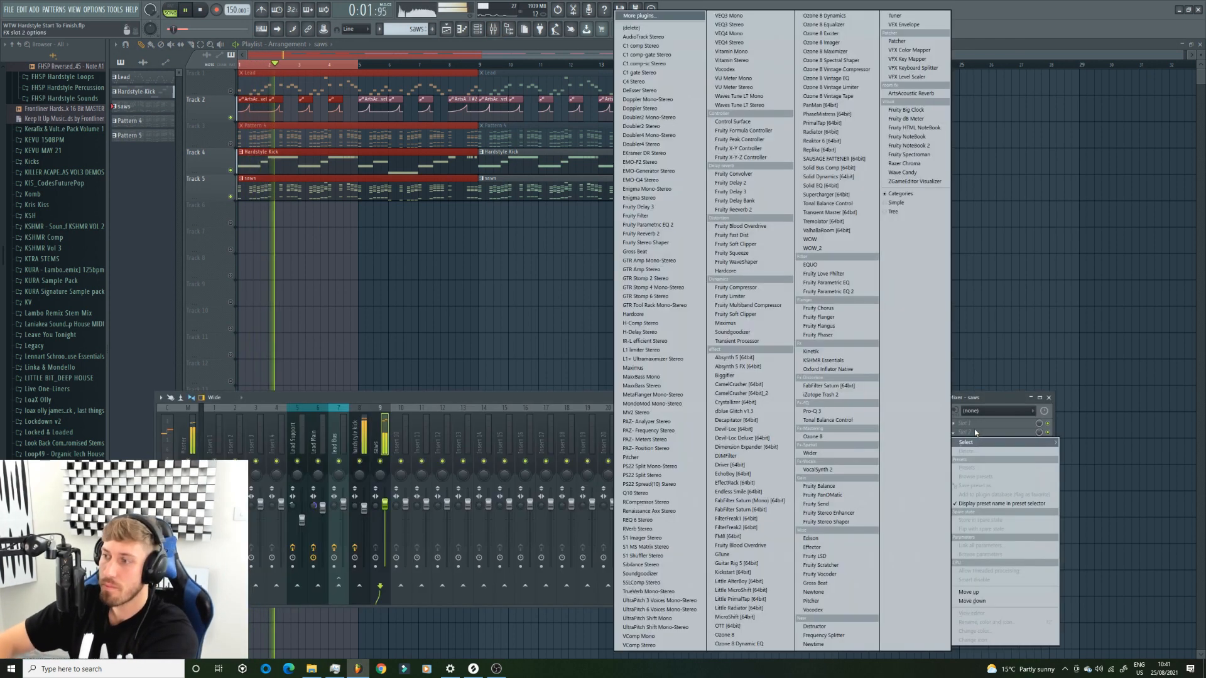
{"action": "left_click", "coordinate": [749, 393]}
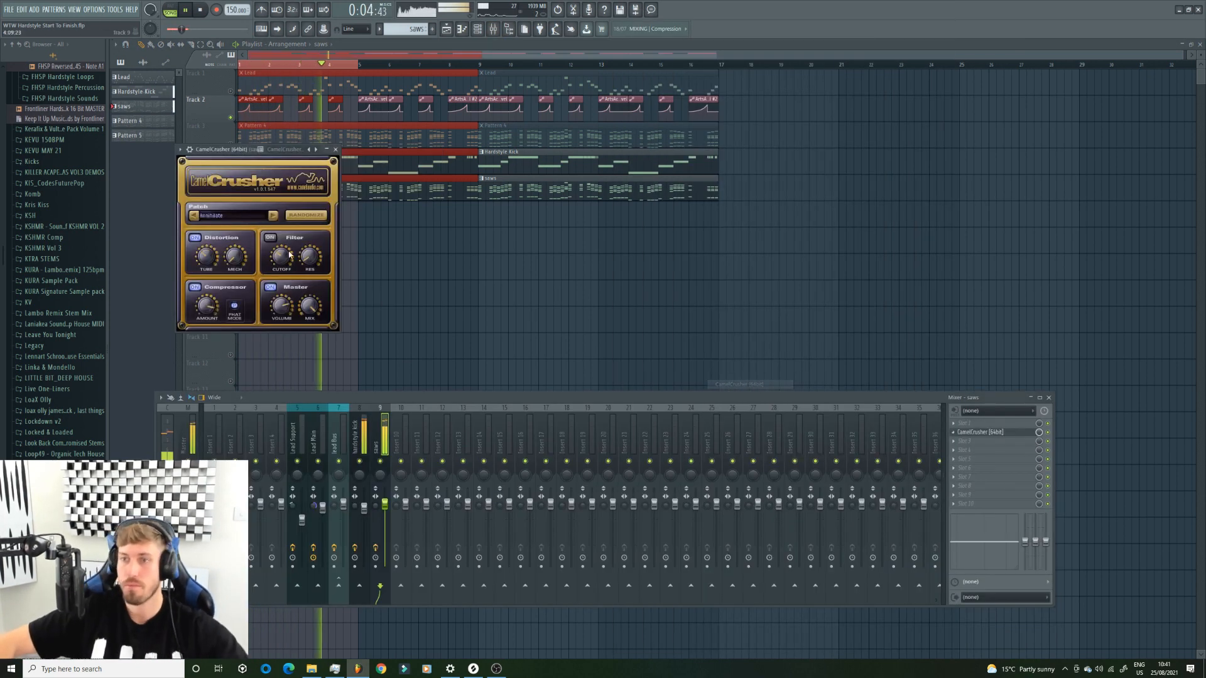
{"action": "left_click", "coordinate": [241, 214]}
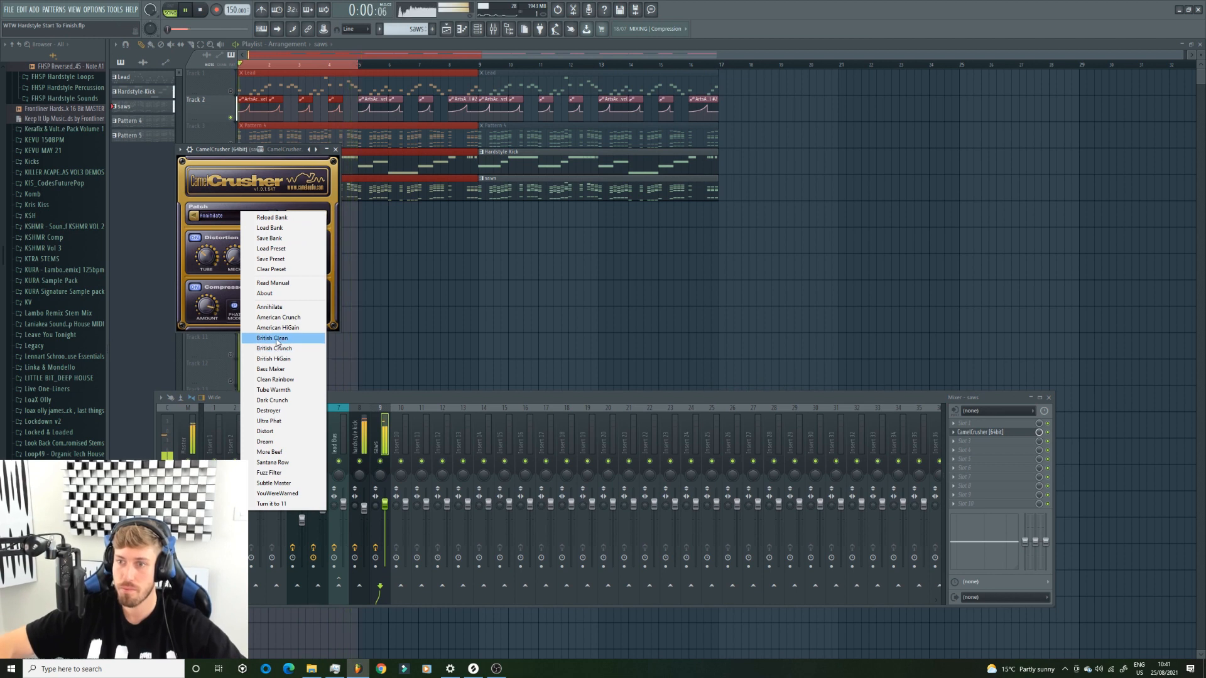
{"action": "left_click", "coordinate": [276, 339]}
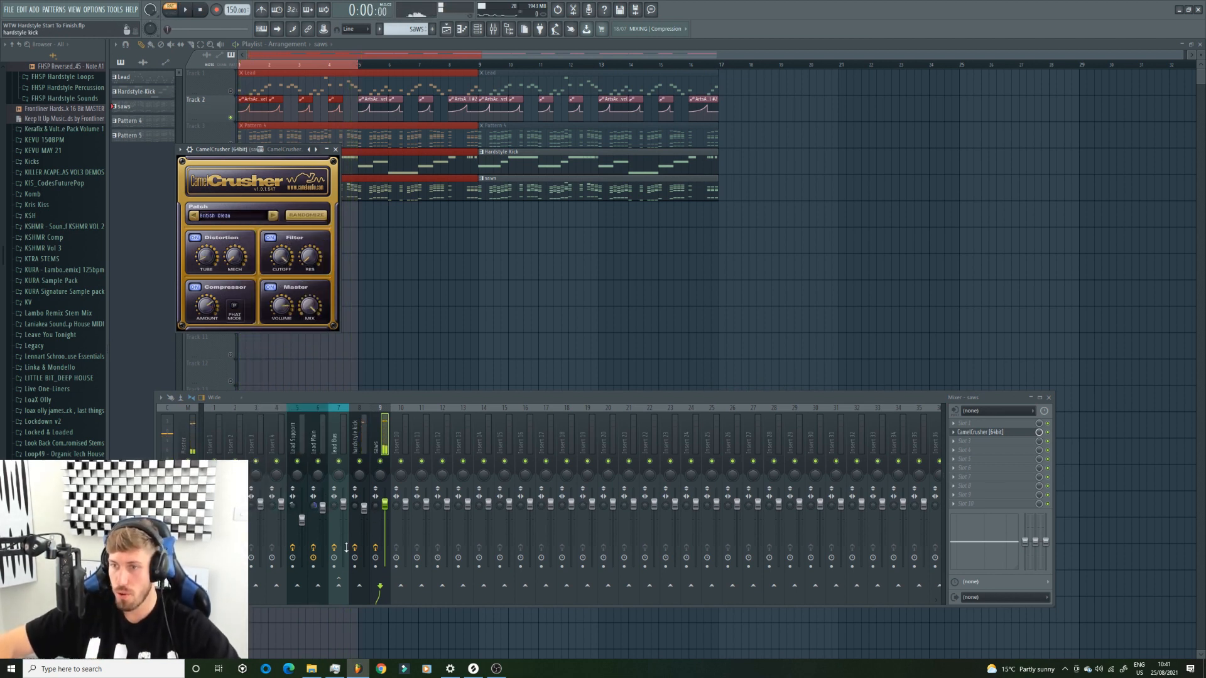
Route the saws mixer track only to the Lead Bus track and resume playback
{"action": "right_click", "coordinate": [342, 586]}
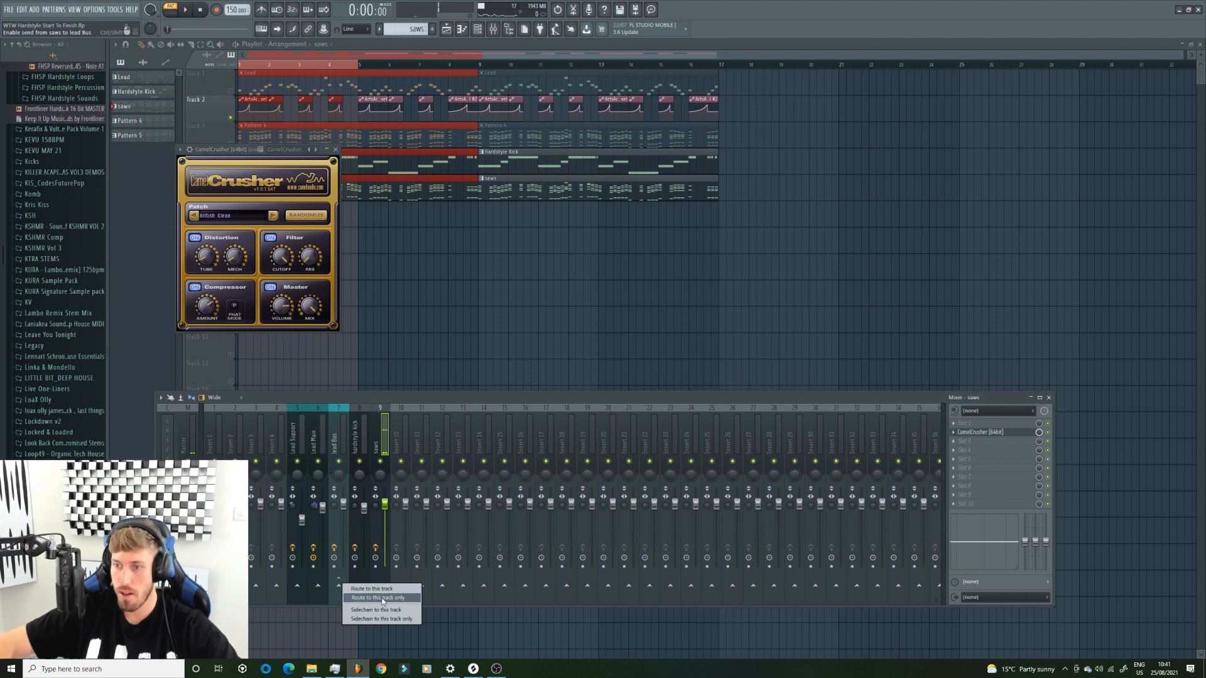
{"action": "left_click", "coordinate": [382, 598]}
{"action": "key", "text": "space"}
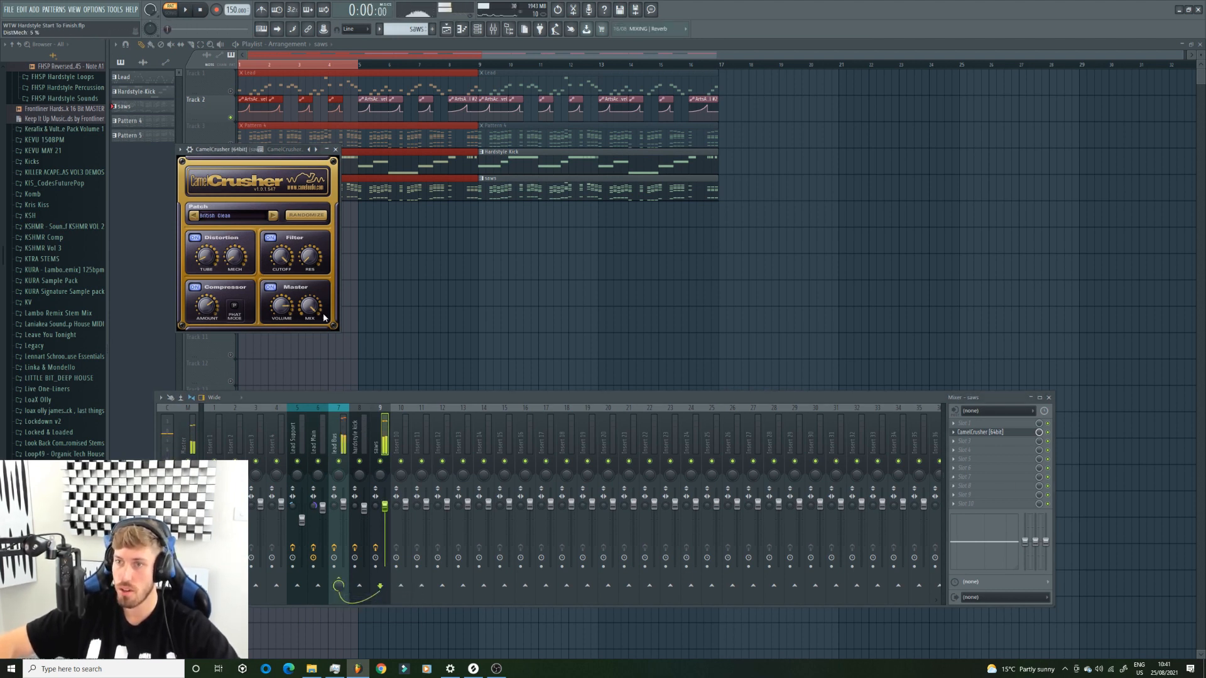
Add Pro-Q 3 to the fourth effect slot of the saws track and create a low cut with a 72 dB/oct slope
{"action": "left_click", "coordinate": [961, 468]}
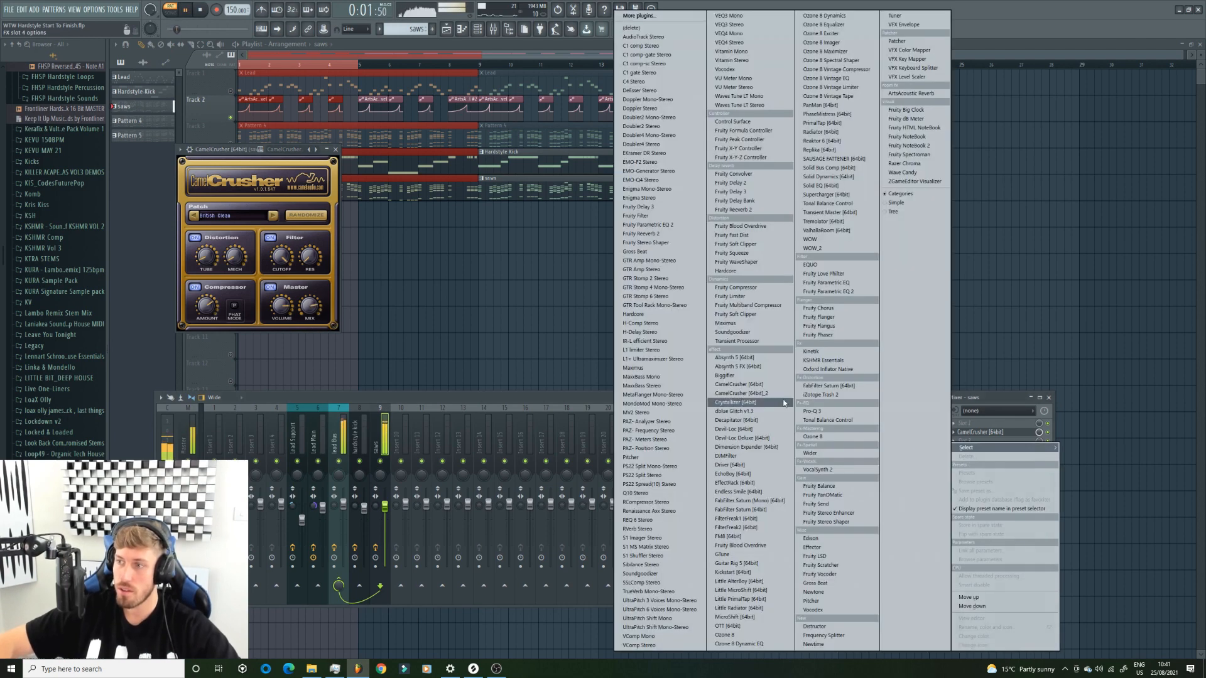
{"action": "left_click", "coordinate": [822, 414]}
{"action": "left_click_drag", "start_coordinate": [286, 272], "coordinate": [286, 293]}
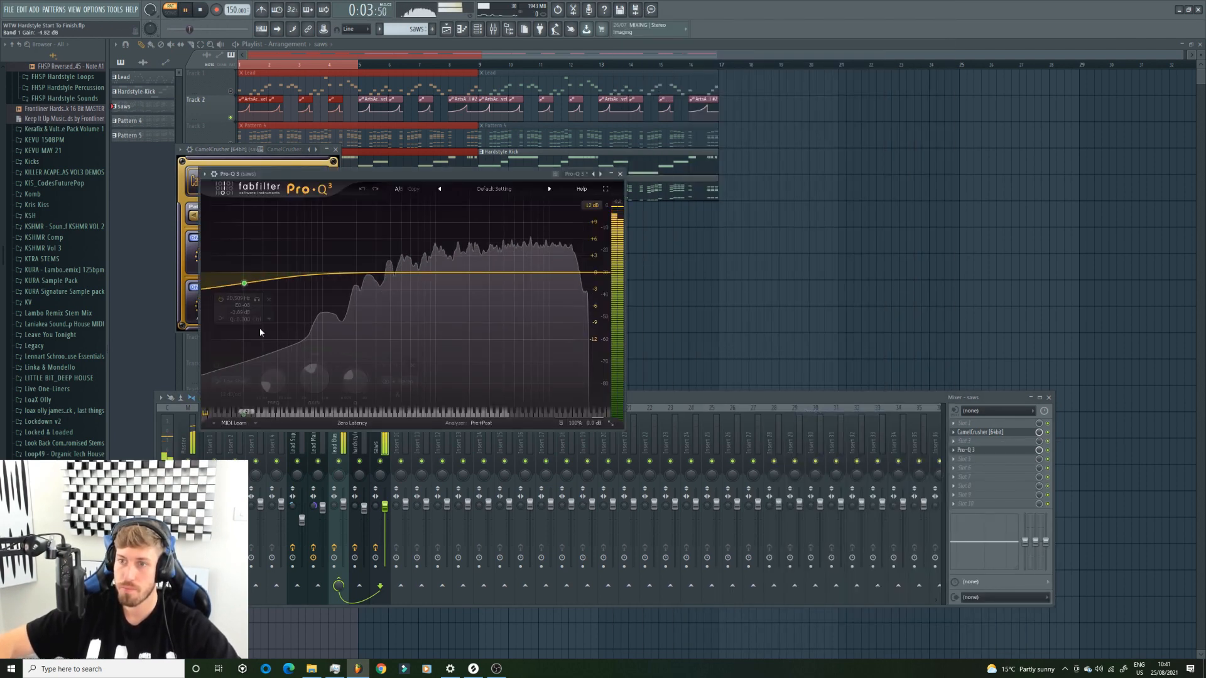
{"action": "left_click", "coordinate": [239, 381]}
{"action": "left_click", "coordinate": [232, 311]}
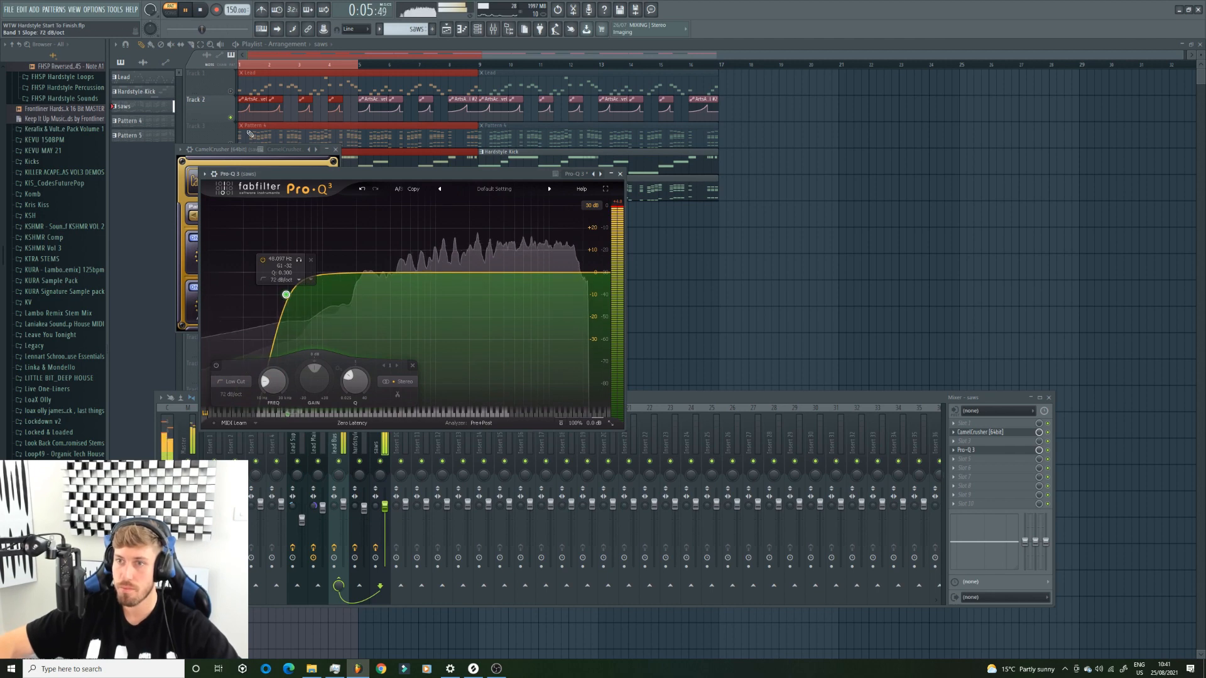
Close the plugin windows and play only Tracks 1, 2 and 5 to hear the saws against the lead
{"action": "key", "text": "space"}
{"action": "key", "text": "F12"}
{"action": "right_click", "coordinate": [231, 92]}
{"action": "left_click", "coordinate": [231, 196]}
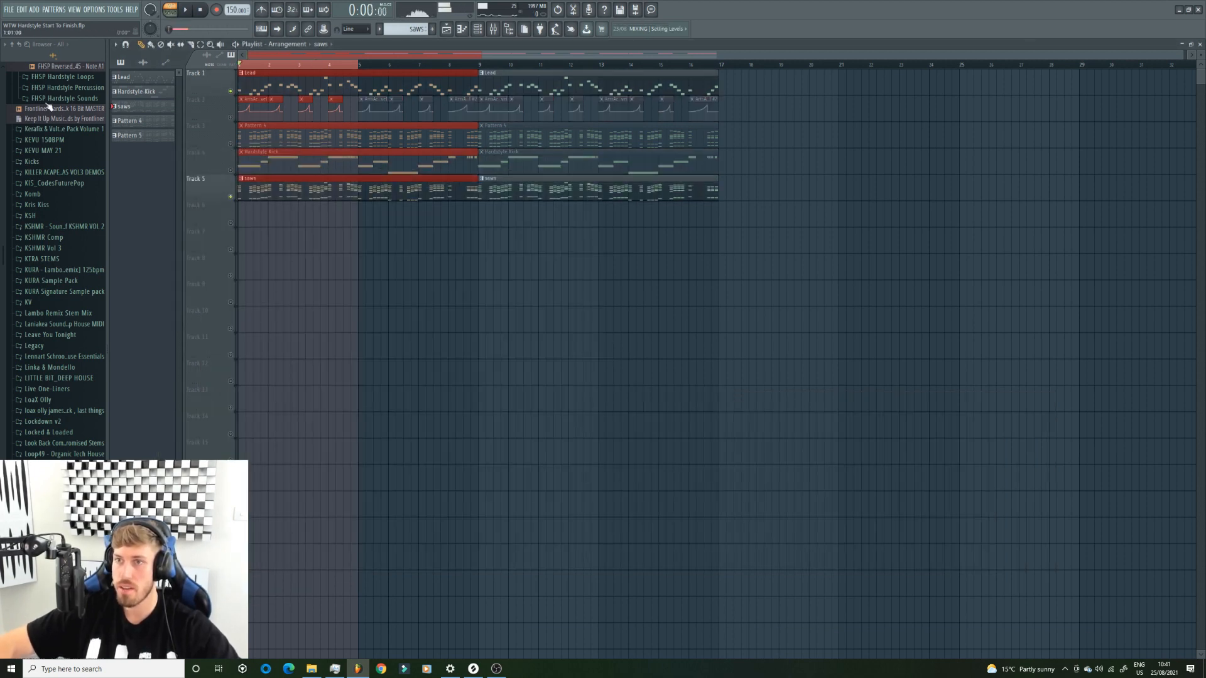
{"action": "key", "text": "space"}
{"action": "left_click", "coordinate": [231, 117]}
Lower the saws fader slightly and add a narrowed Pro-Q 3 bell cut of about 6 dB near 955 Hz
{"action": "left_click", "coordinate": [493, 29]}
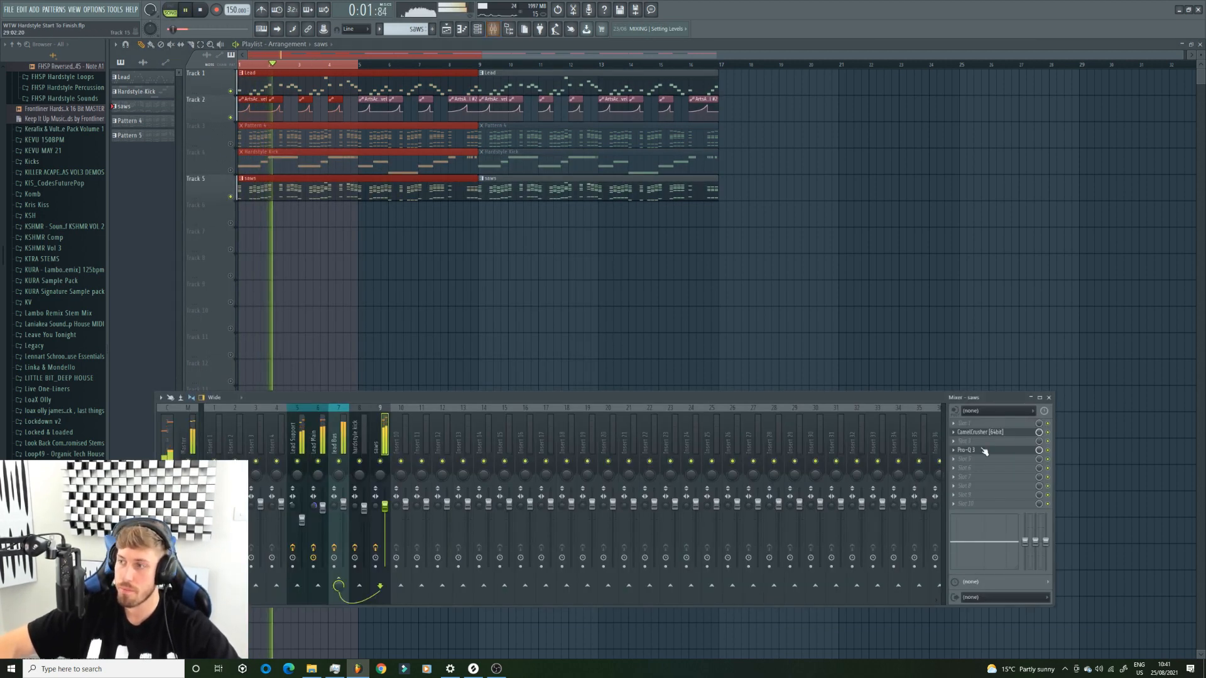
{"action": "left_click", "coordinate": [984, 451]}
{"action": "key", "text": "space"}
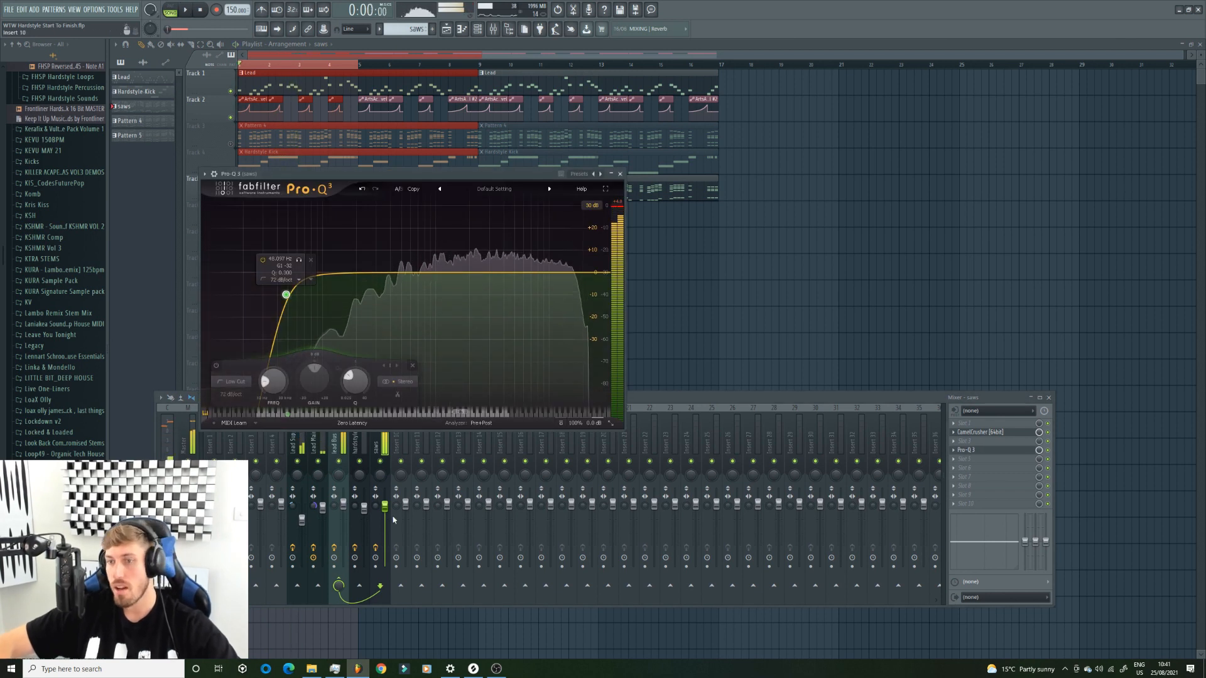
{"action": "left_click", "coordinate": [384, 506]}
{"action": "left_click", "coordinate": [436, 261]}
{"action": "key", "text": "space"}
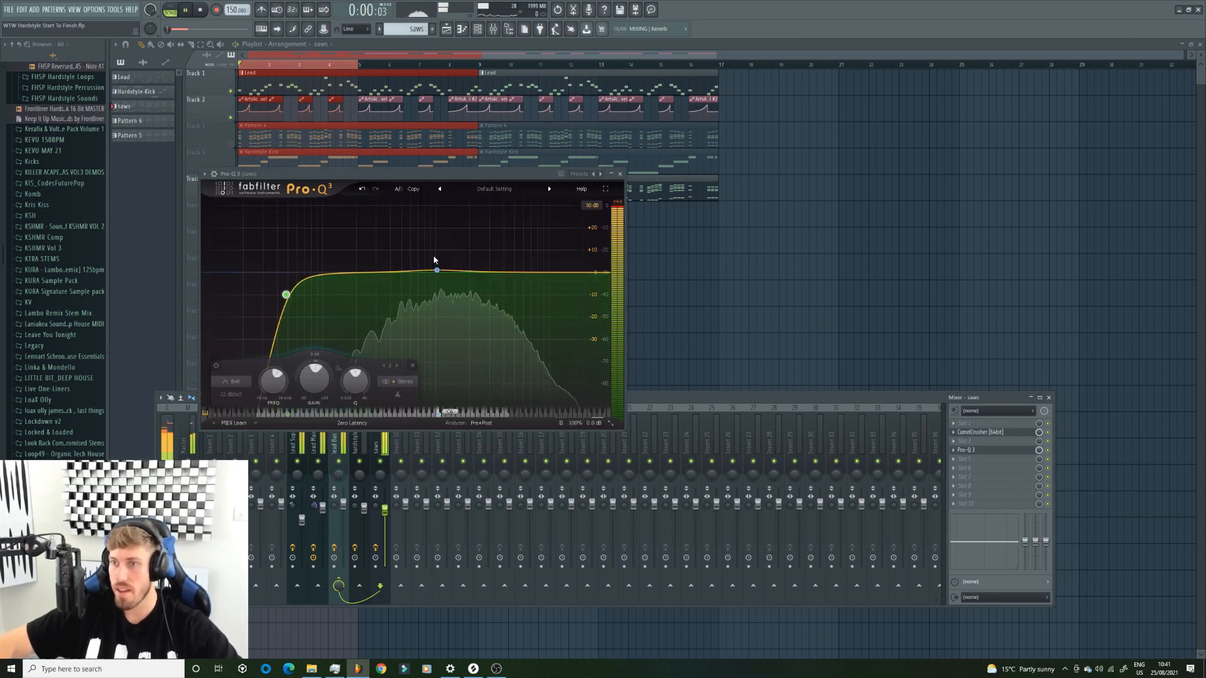
{"action": "mouse_move", "coordinate": [432, 273]}
{"action": "left_mouse_down"}
{"action": "mouse_move", "coordinate": [426, 301]}
{"action": "mouse_move", "coordinate": [432, 286]}
{"action": "left_mouse_up"}
{"action": "scroll", "coordinate": [432, 286], "scroll_direction": "up", "scroll_amount": 5}
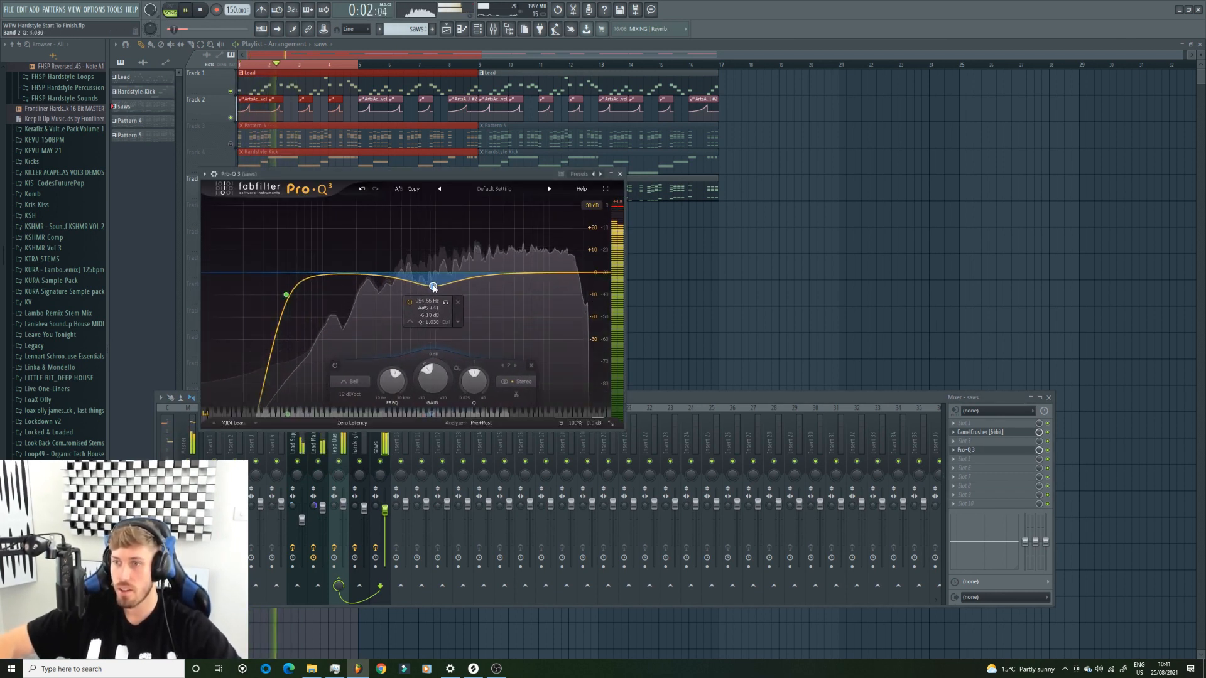
Refine the saws EQ with a 1 dB high-shelf boost near 11 kHz, a shallower mid dip and a low cut just above 100 Hz
{"action": "mouse_move", "coordinate": [564, 272]}
{"action": "left_mouse_down"}
{"action": "mouse_move", "coordinate": [559, 262]}
{"action": "mouse_move", "coordinate": [554, 271]}
{"action": "left_mouse_up"}
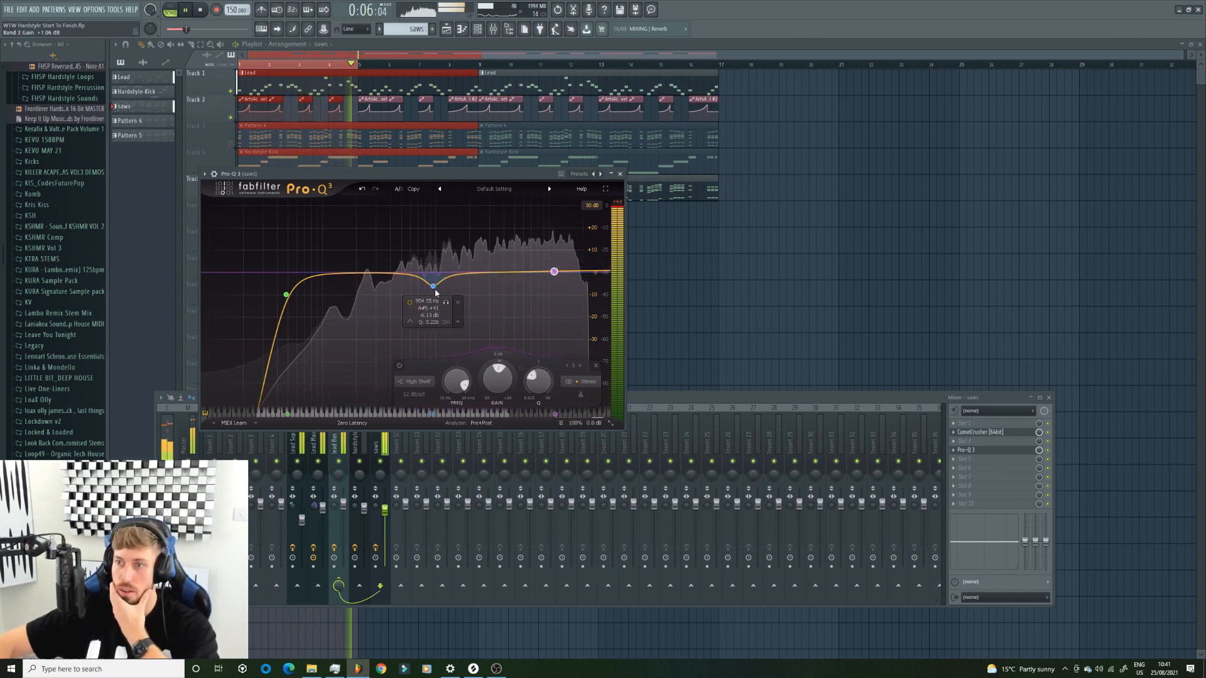
{"action": "left_click_drag", "start_coordinate": [432, 286], "coordinate": [434, 283]}
{"action": "left_click_drag", "start_coordinate": [286, 294], "coordinate": [323, 294]}
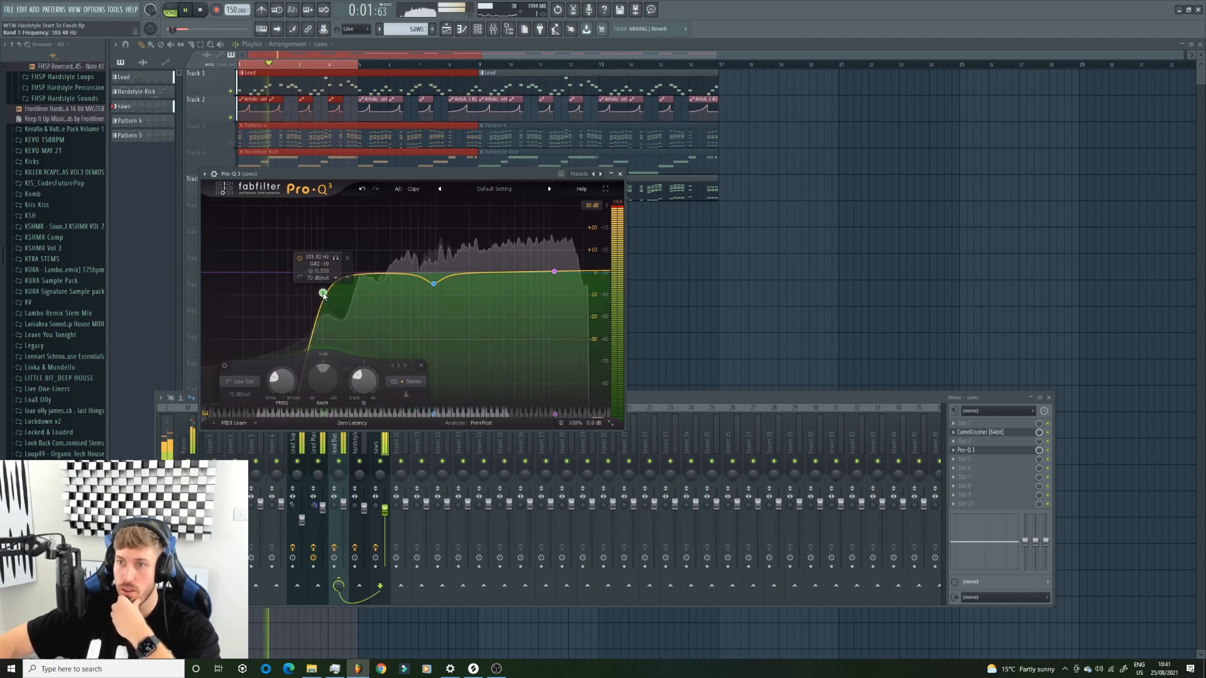
Lower the saws mixer fader to about -3 dB, unmute all playlist tracks and play the arrangement
{"action": "left_click_drag", "start_coordinate": [385, 510], "coordinate": [385, 513]}
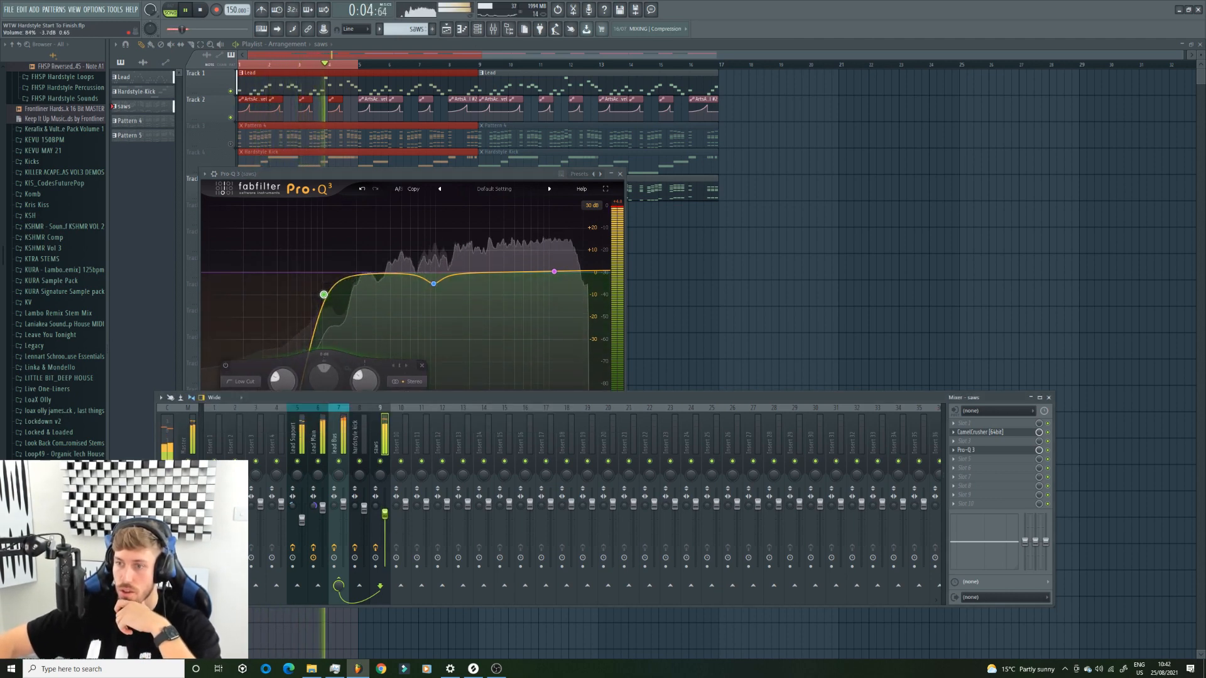
{"action": "key", "text": "space"}
{"action": "right_click", "coordinate": [230, 91]}
{"action": "right_click", "coordinate": [230, 92]}
{"action": "key", "text": "space"}
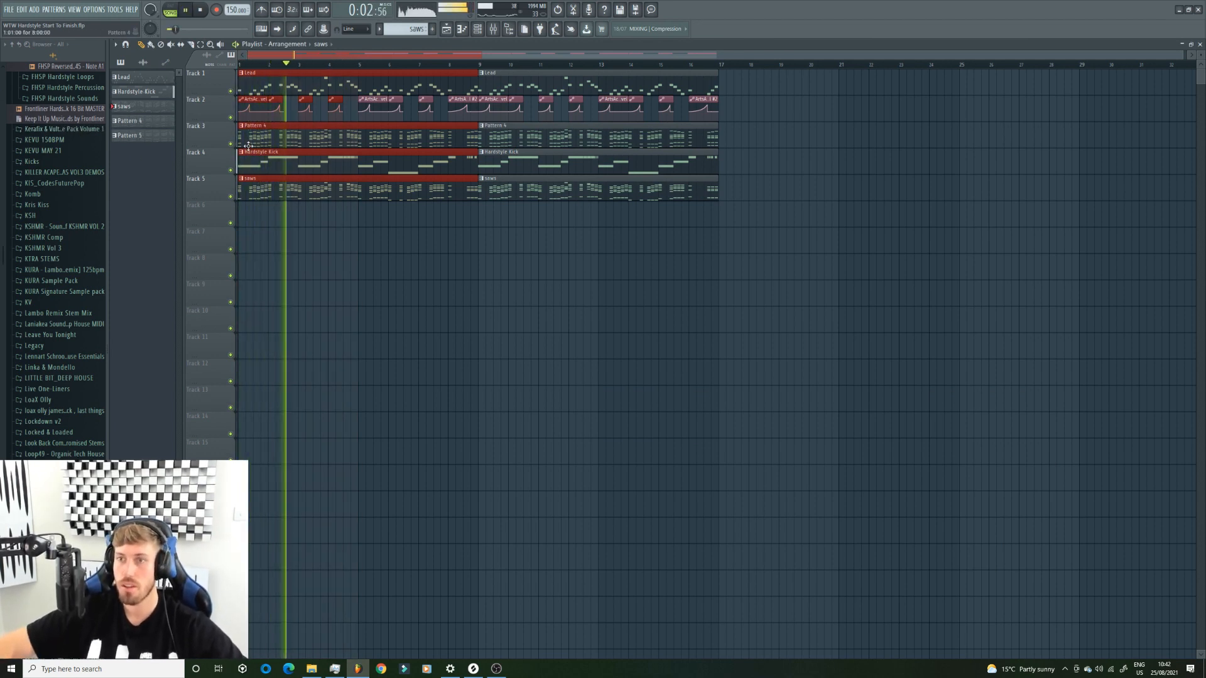
Delete both Pattern 4 clips from playlist Track 3 and bring up the mixer
{"action": "right_click", "coordinate": [515, 135]}
{"action": "key", "text": "ctrl+z"}
{"action": "right_click", "coordinate": [515, 135]}
{"action": "right_click", "coordinate": [411, 141]}
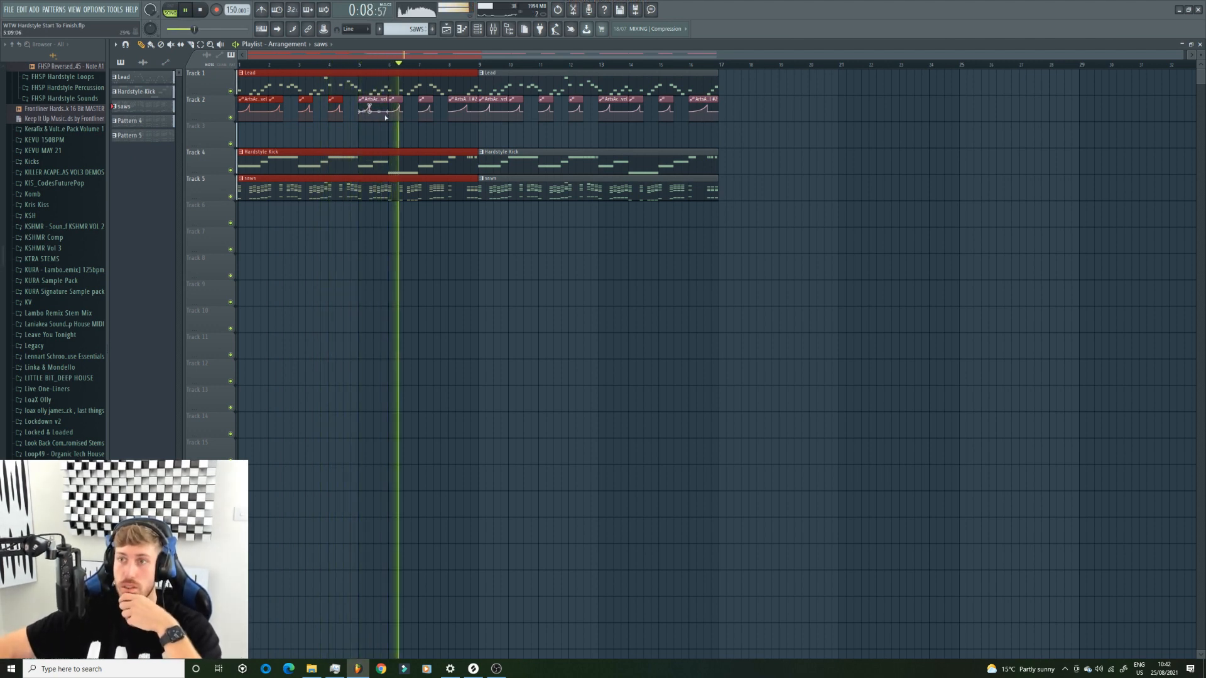
{"action": "key", "text": "F9"}
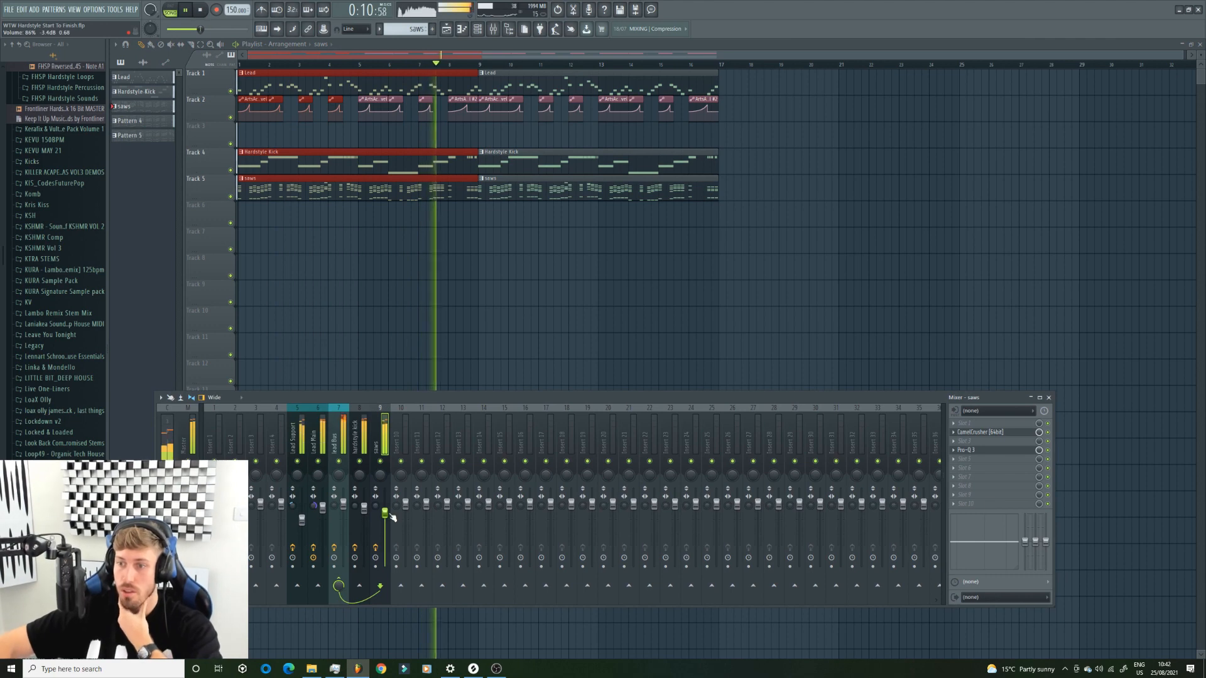
Open the Nexus 2 #4 channel, play the saws pattern and enable its pingpong delay
{"action": "left_click", "coordinate": [463, 30]}
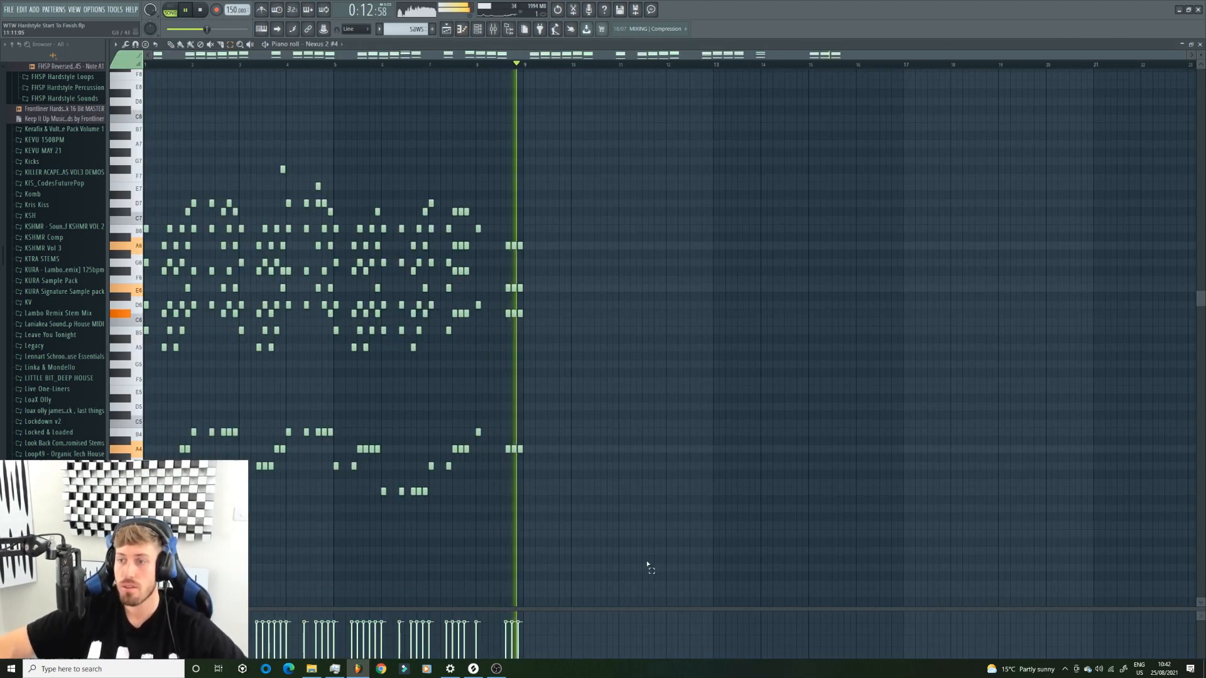
{"action": "key", "text": "space"}
{"action": "left_click", "coordinate": [481, 31]}
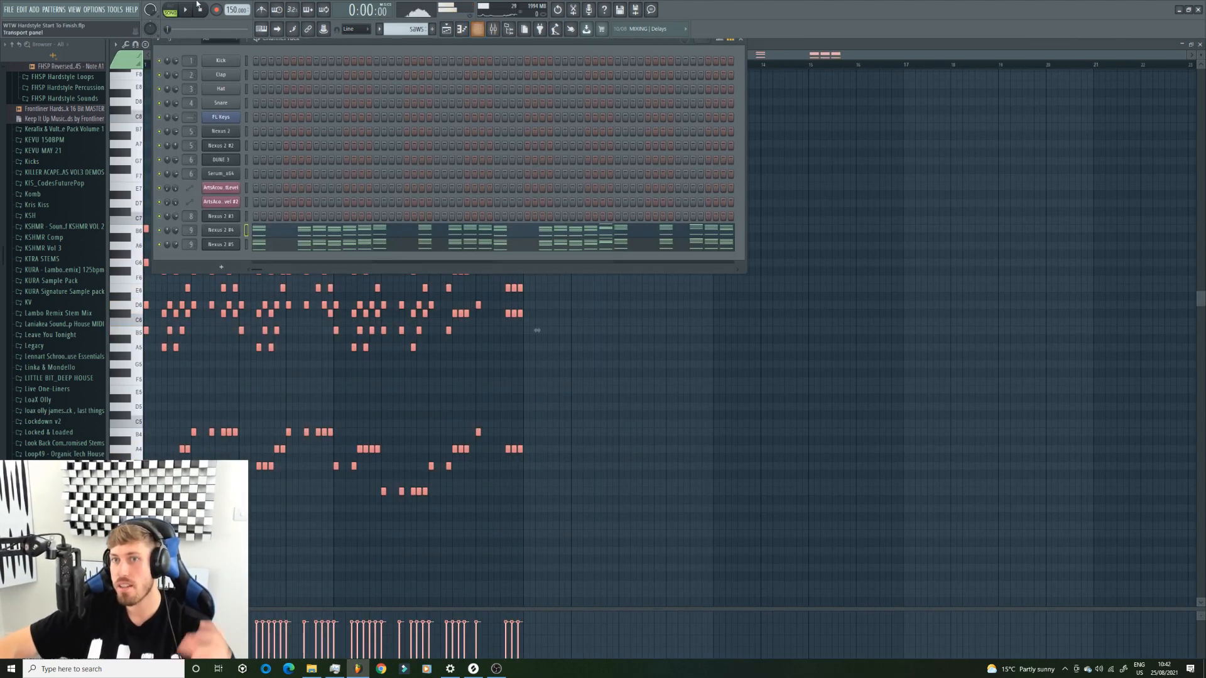
{"action": "left_click", "coordinate": [237, 232]}
{"action": "key", "text": "space"}
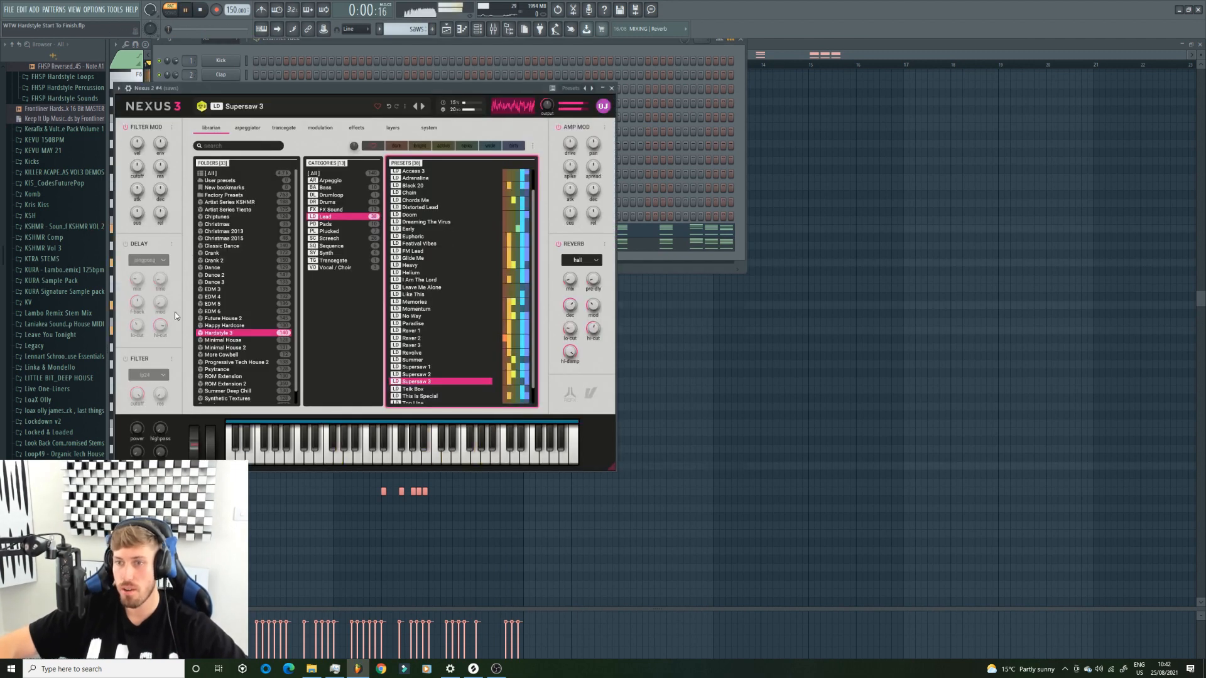
{"action": "left_click", "coordinate": [125, 244]}
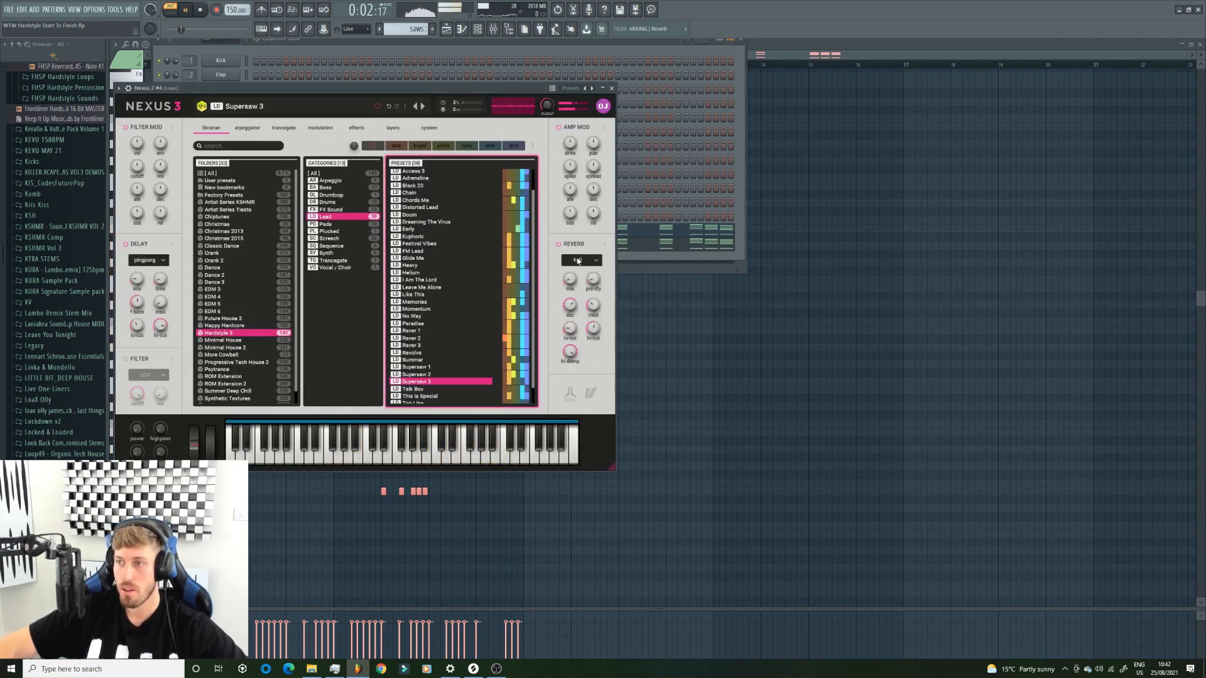
Set the delay mix to about 23 on Nexus 2 #4 and about 25 on Nexus 2 #5 with its delay enabled
{"action": "key", "text": "F6"}
{"action": "left_click", "coordinate": [222, 232]}
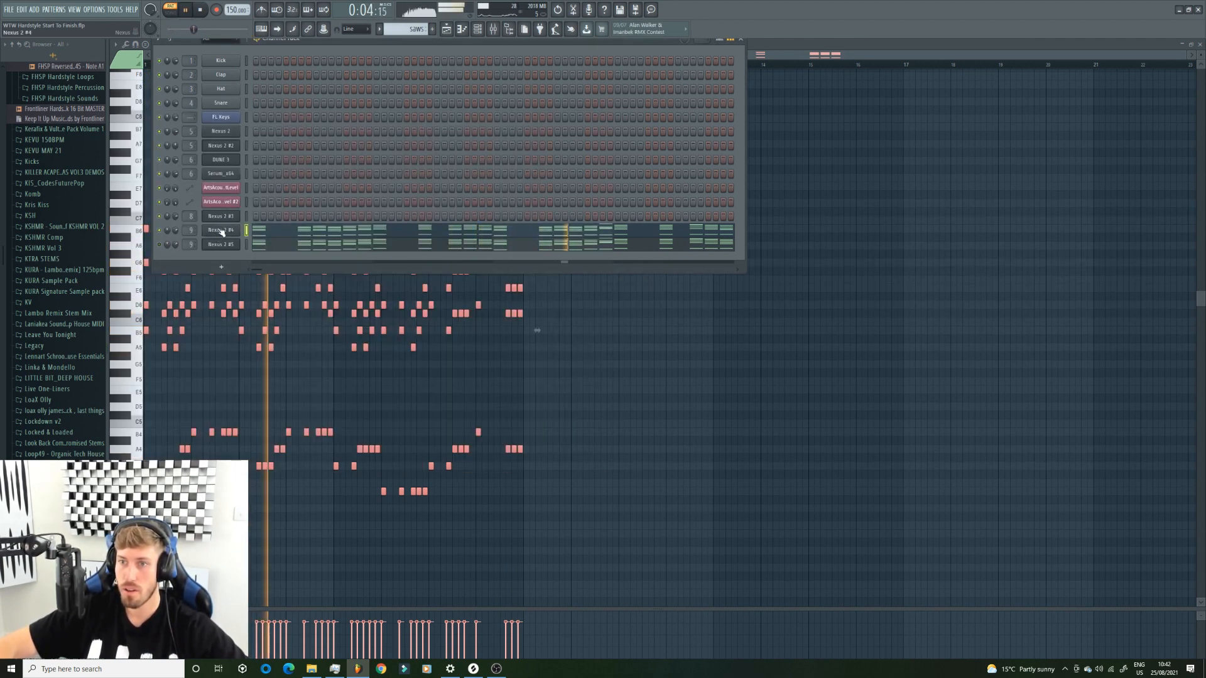
{"action": "left_click", "coordinate": [221, 232]}
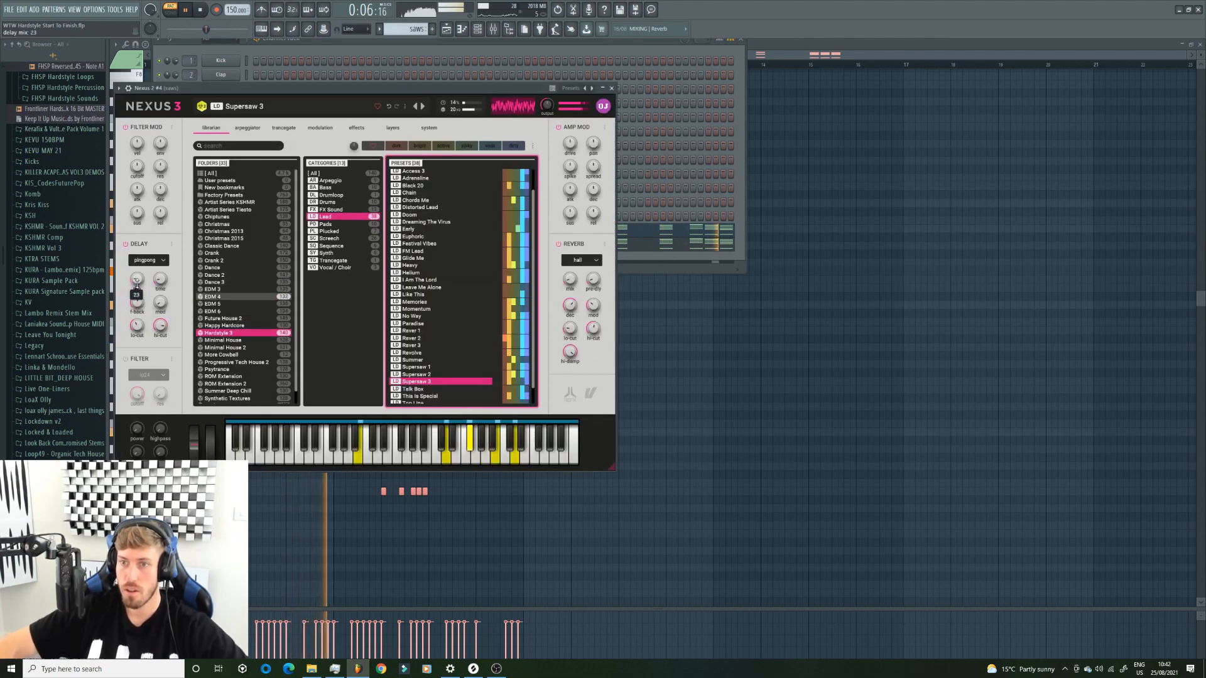
{"action": "left_click", "coordinate": [661, 262]}
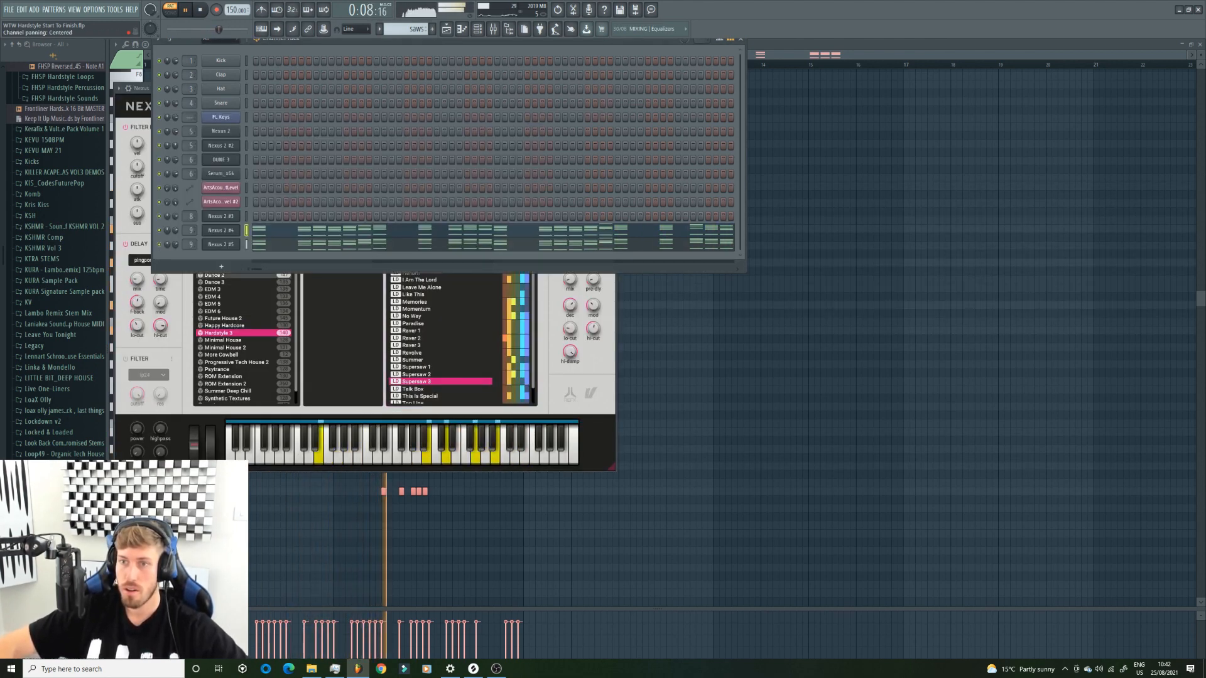
{"action": "left_click", "coordinate": [221, 245]}
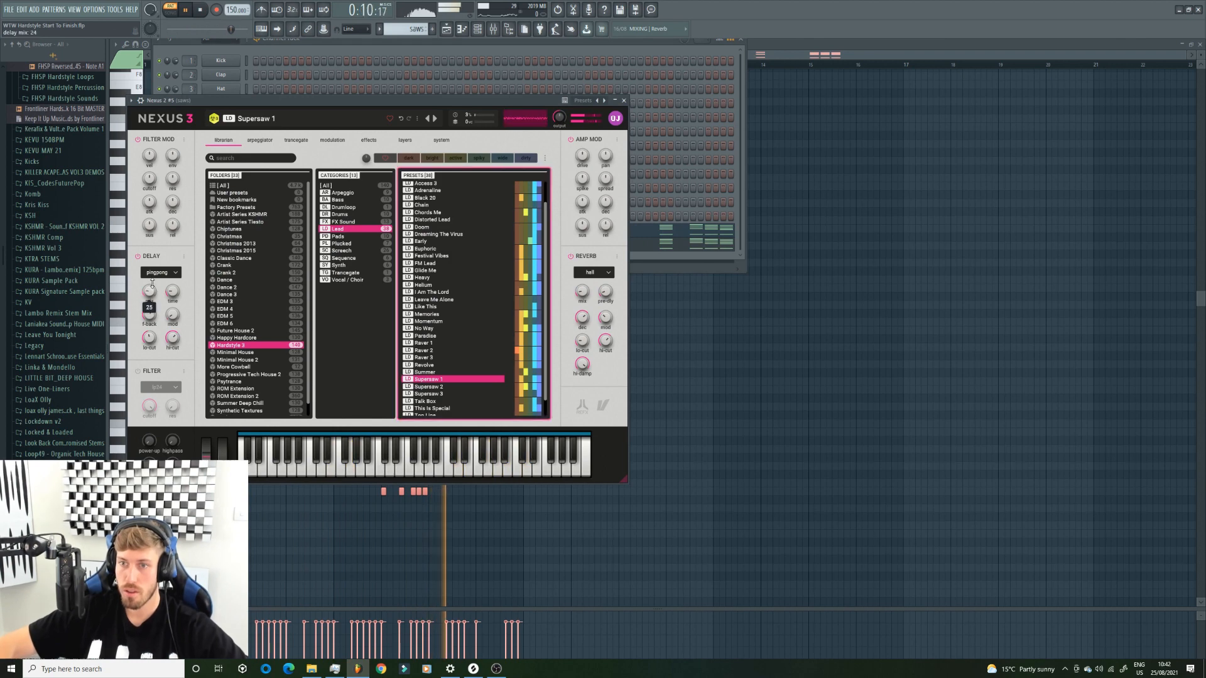
Review the saws track's Pro-Q 3 curve from the mixer and stop playback
{"action": "key", "text": "F9"}
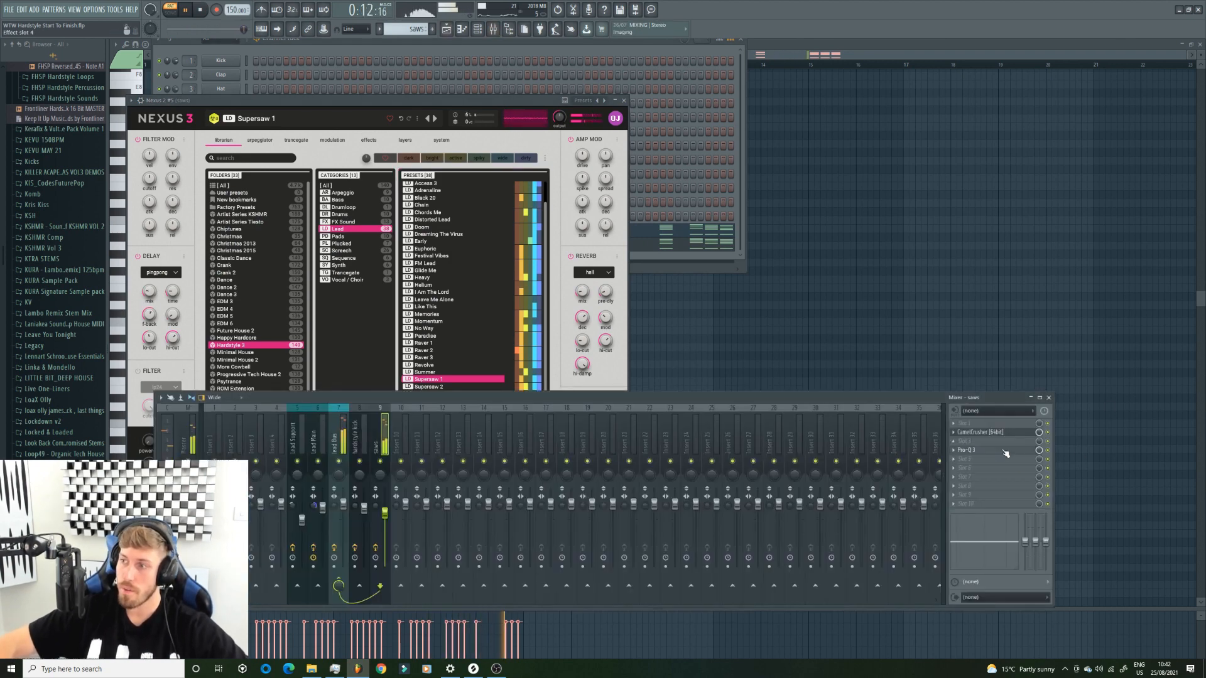
{"action": "left_click", "coordinate": [1006, 453]}
{"action": "key", "text": "space"}
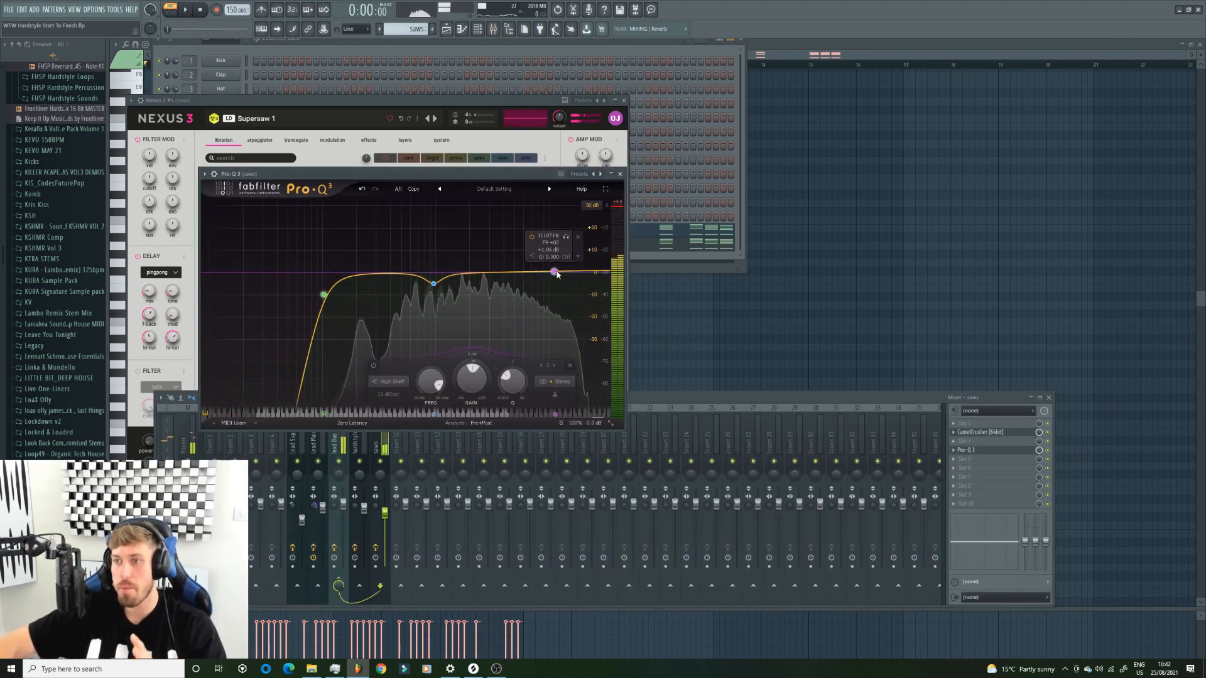
Audition the saws pattern on its own, play it within the full arrangement and reopen the channel rack
{"action": "left_click", "coordinate": [671, 257]}
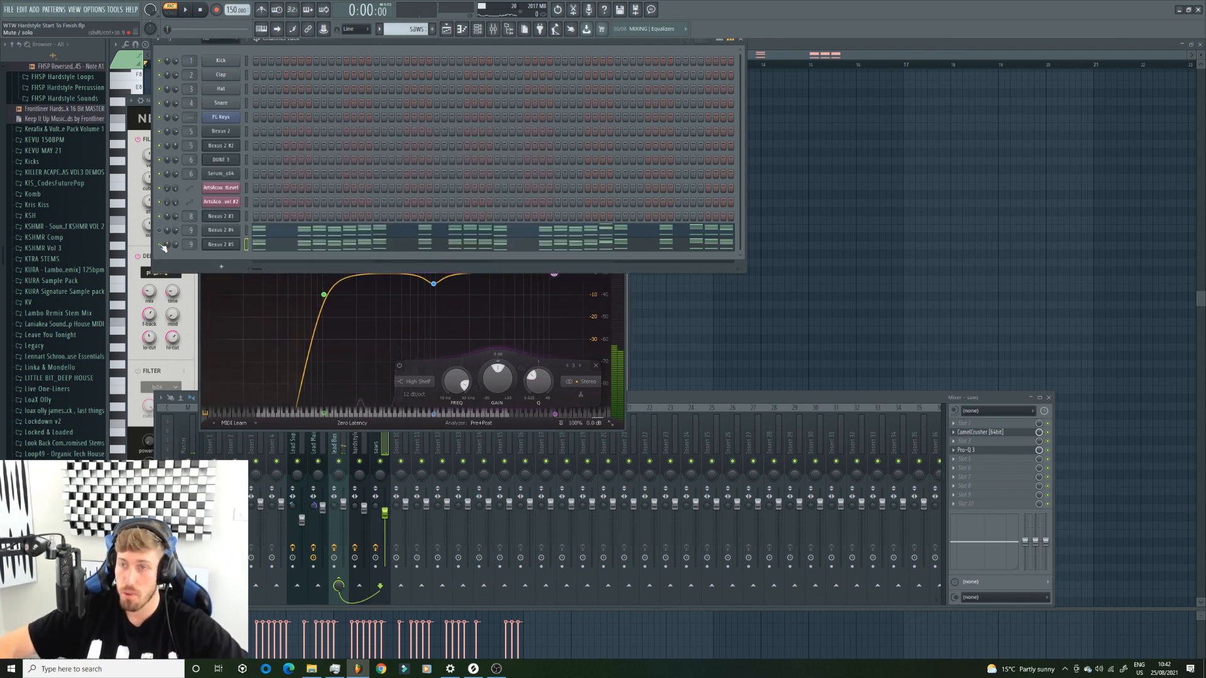
{"action": "key", "text": "space"}
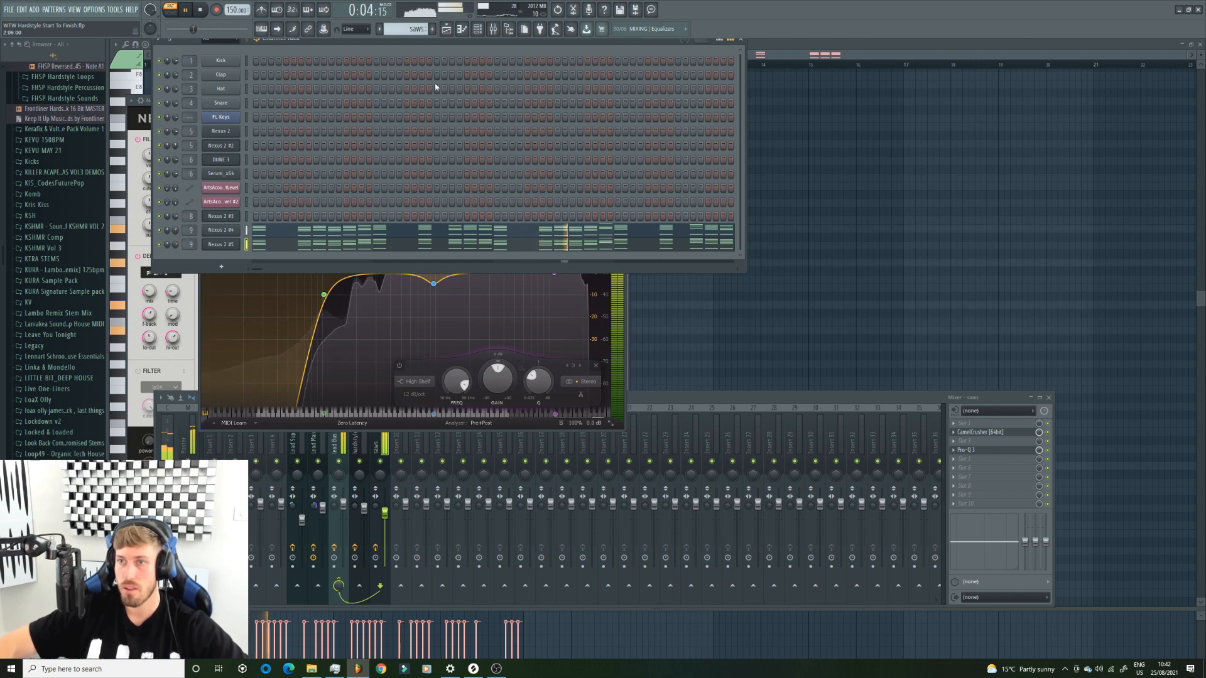
{"action": "left_click", "coordinate": [445, 28]}
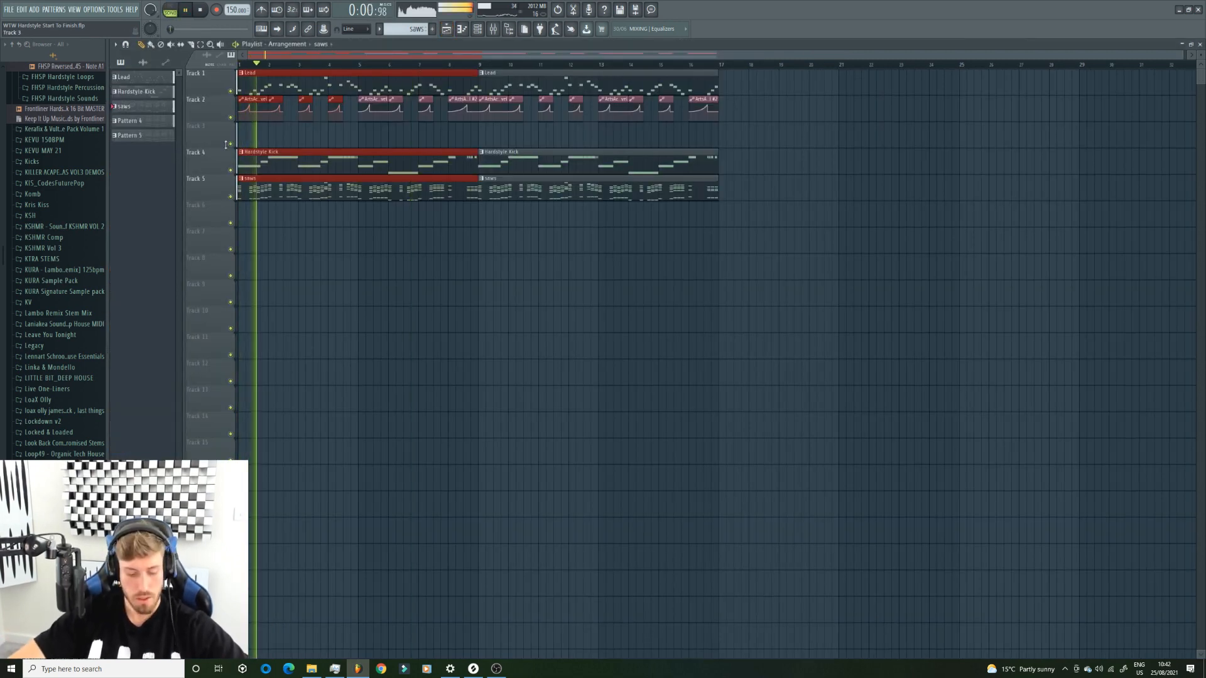
{"action": "left_click", "coordinate": [479, 28]}
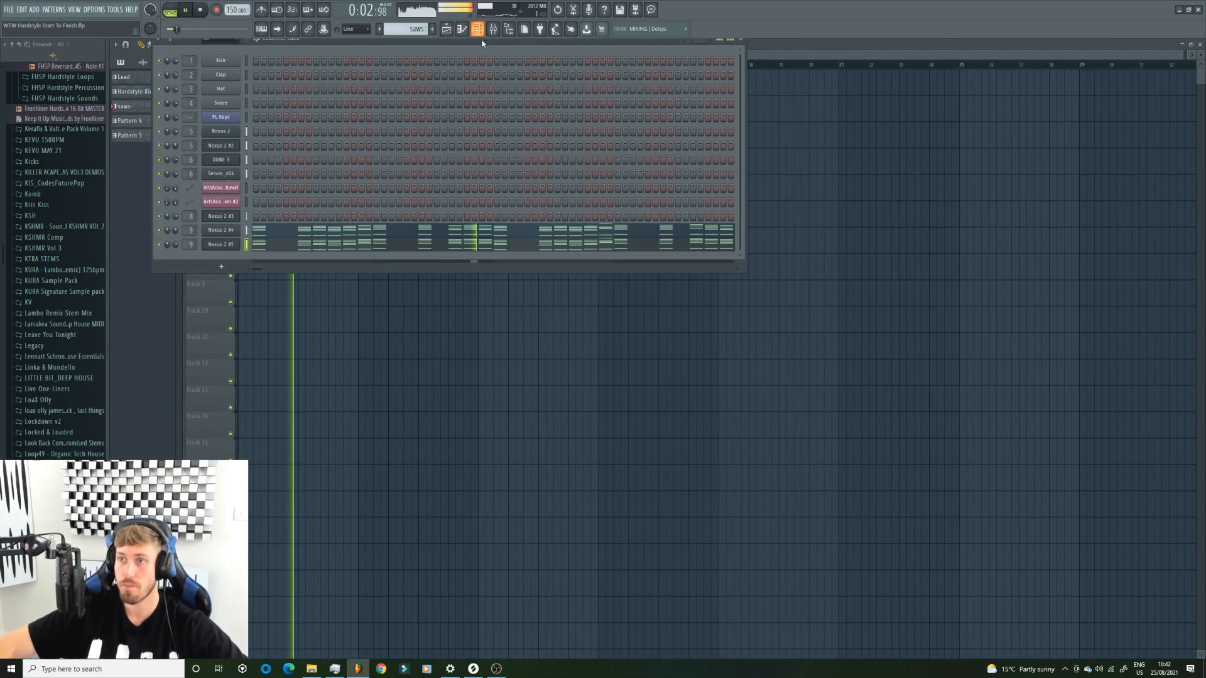